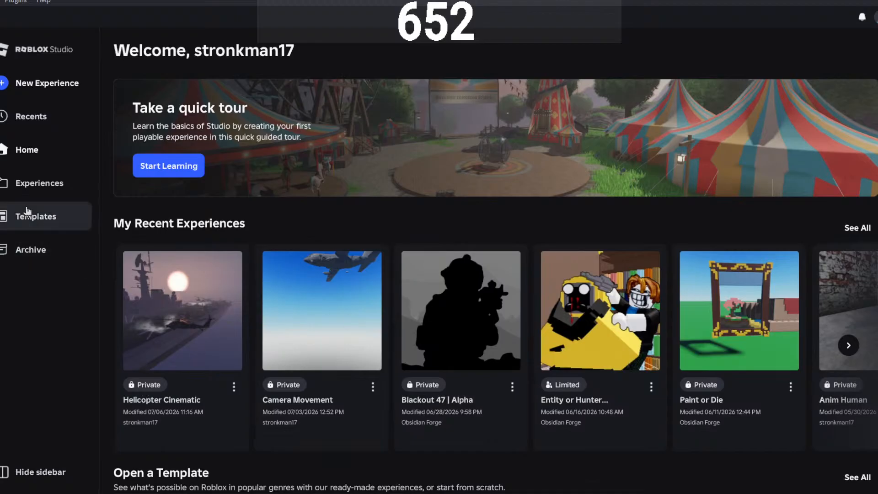
# - Create a new place from the Baseplate template and delete its spawn location
pyautogui.click(41, 216)
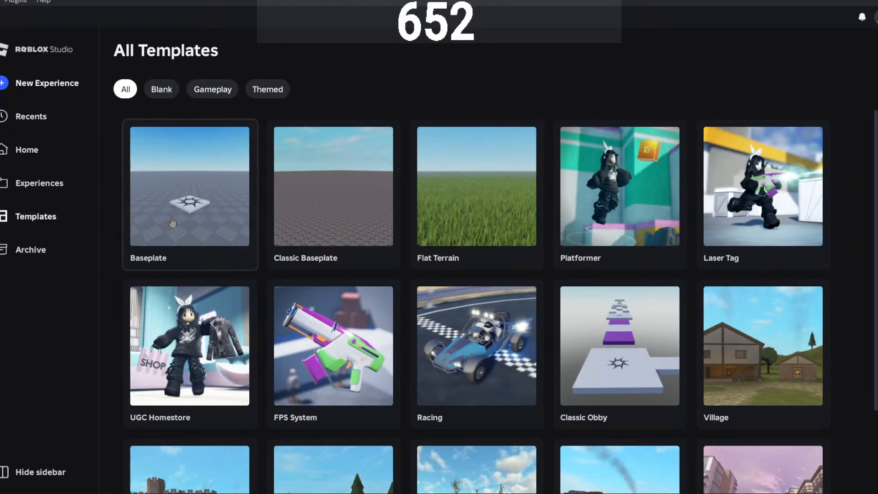
pyautogui.click(188, 212)
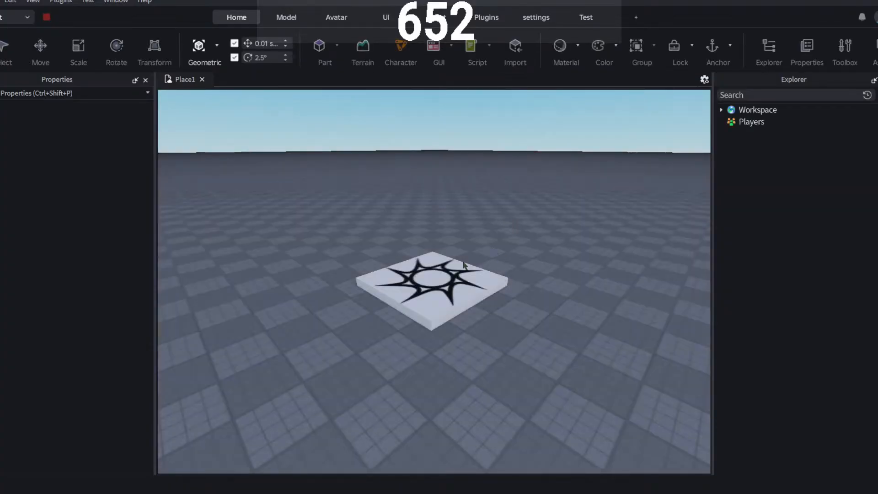
pyautogui.click(429, 295)
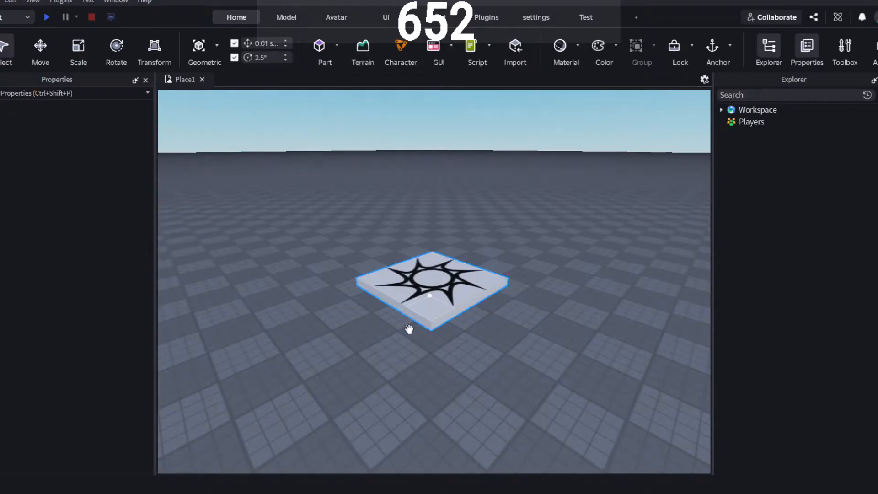
pyautogui.press('Delete')
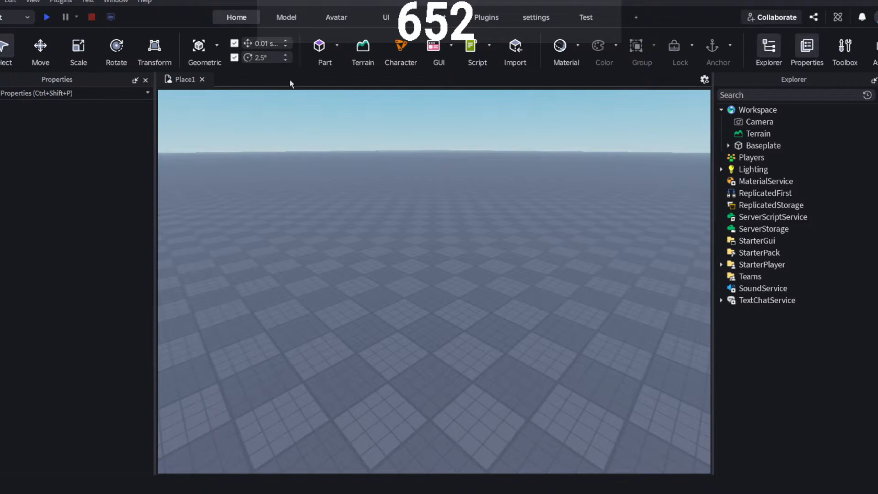
# - Insert the Special Jacket model from the Toolbox into the workspace
pyautogui.click(839, 42)
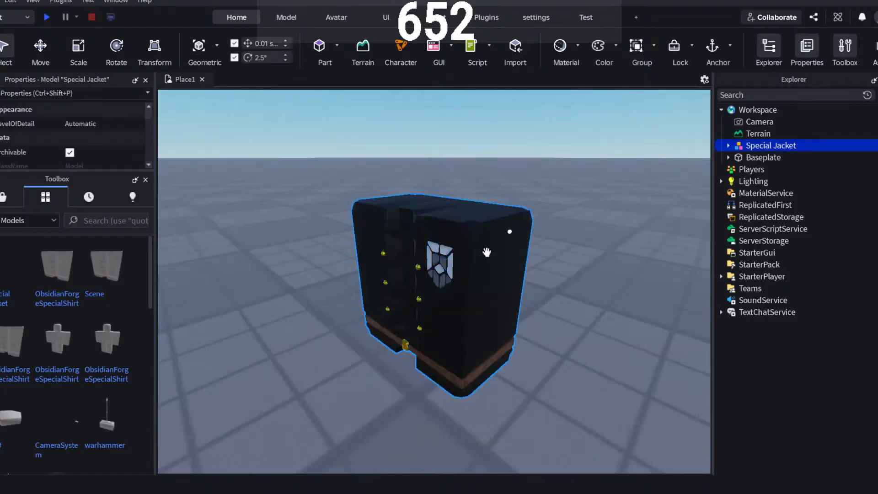
pyautogui.moveTo(512, 232); pyautogui.dragTo(425, 314)
pyautogui.click(545, 259)
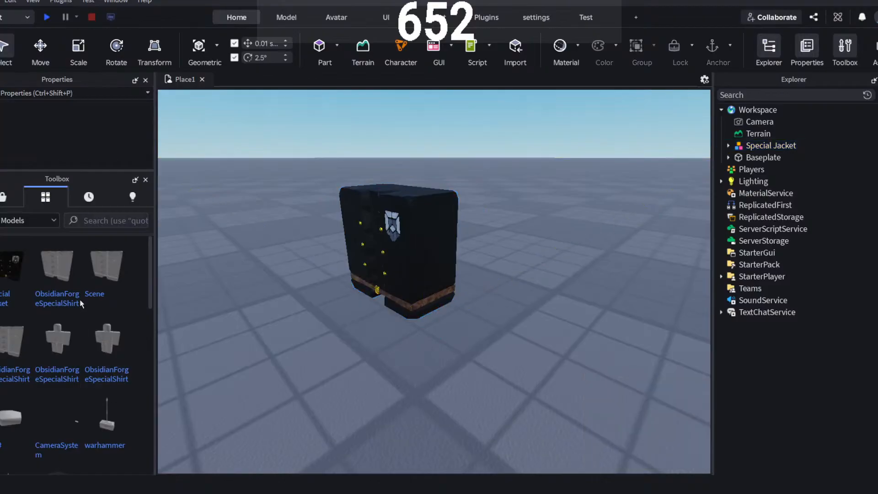
# - Insert the warhammer model from the Toolbox and delete it from the scene
pyautogui.scroll(-3, 87, 315)
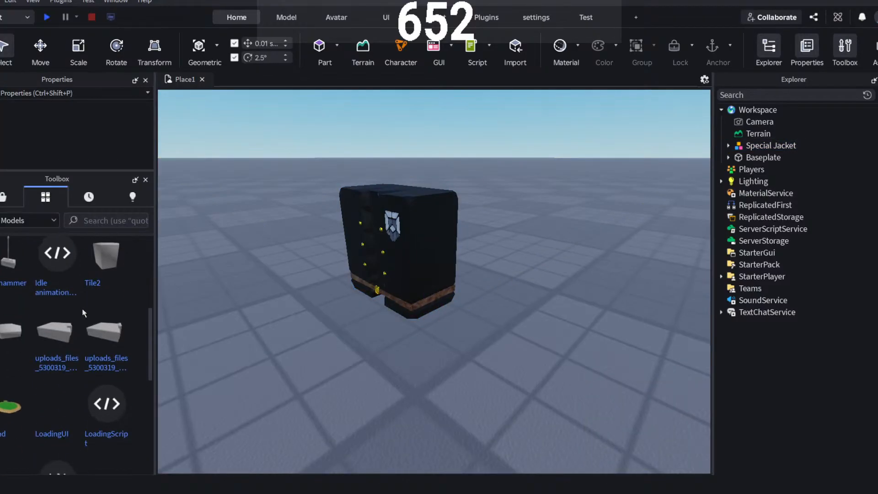
pyautogui.scroll(2, 89, 309)
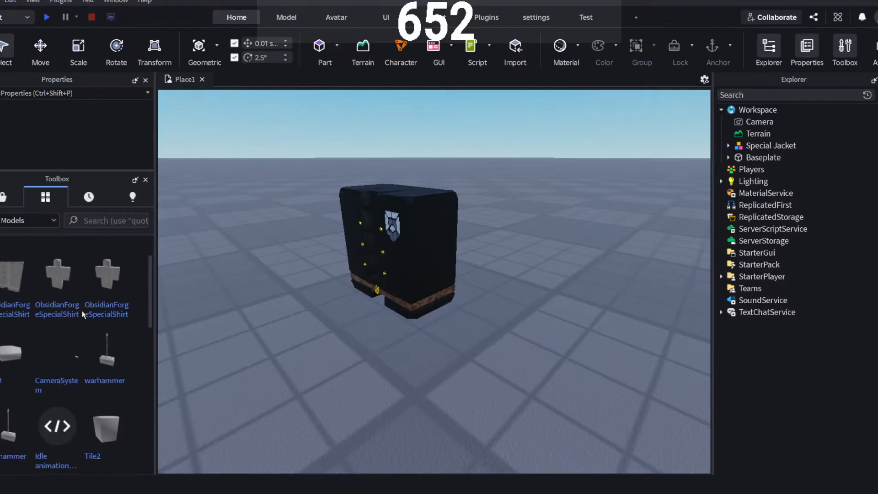
pyautogui.click(110, 371)
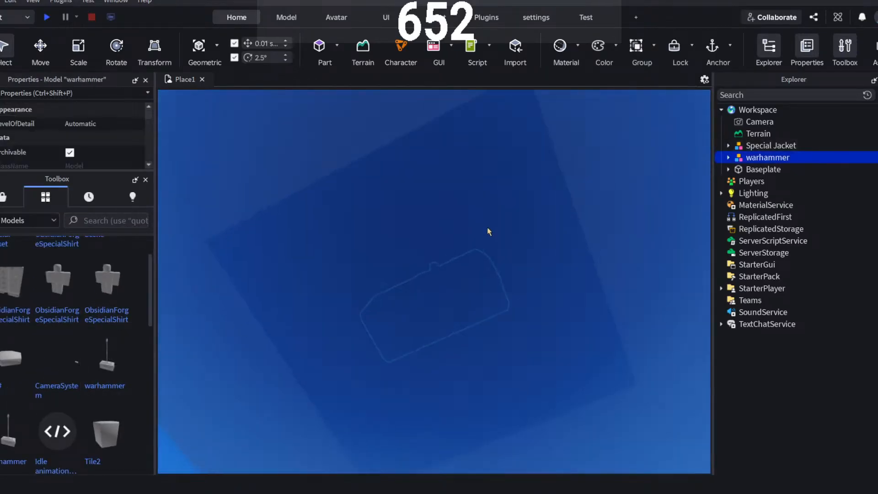
pyautogui.press('f')
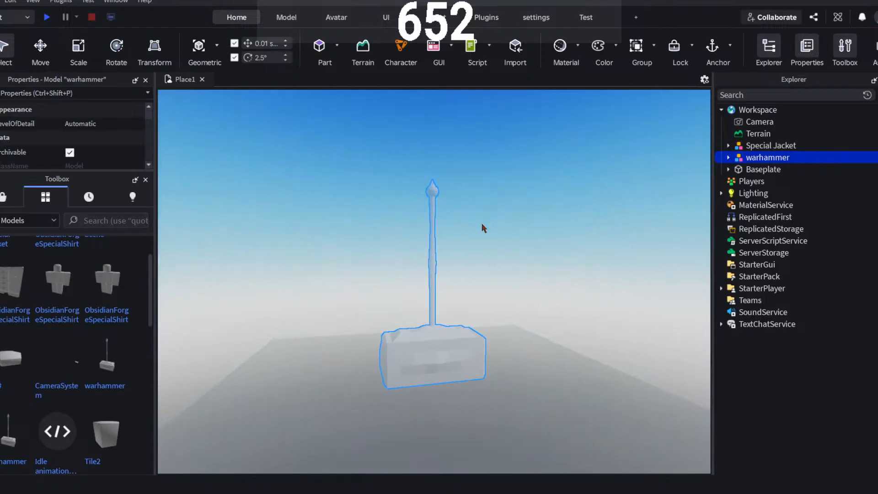
pyautogui.scroll(1, 407, 364)
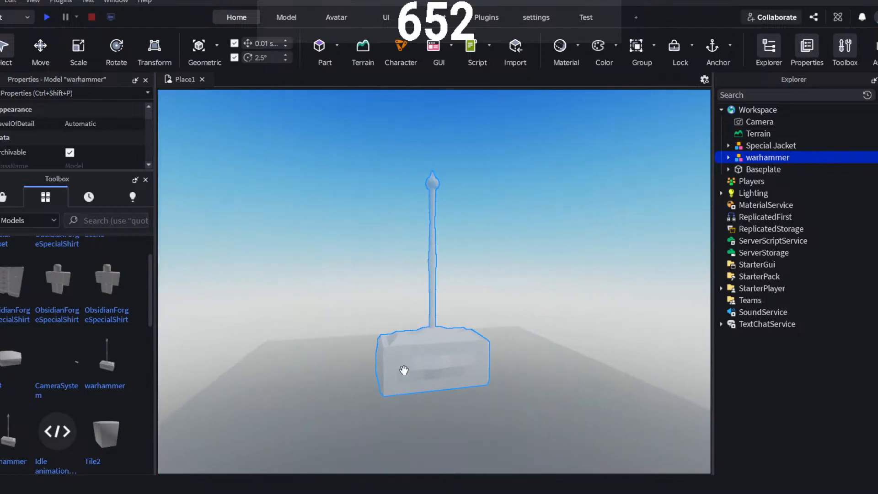
pyautogui.press('Delete')
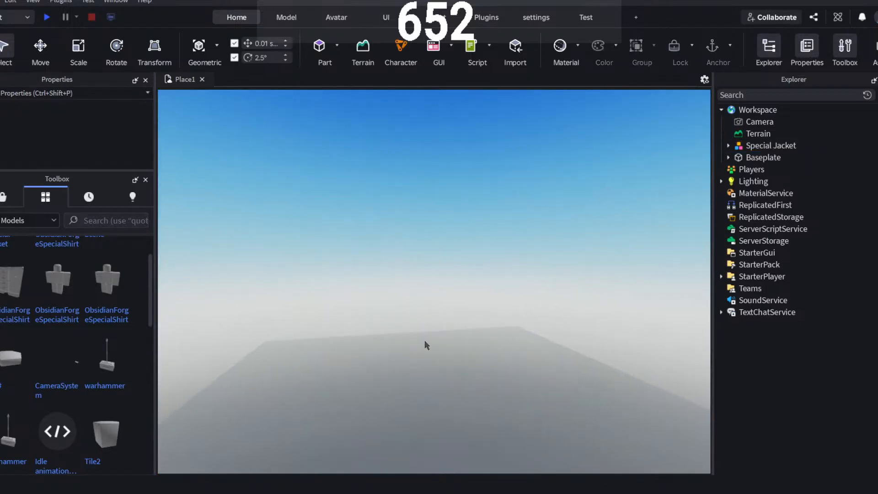
# - Focus on the Special Jacket and examine its front, including the buttons, belt and icon
pyautogui.moveTo(660, 273); pyautogui.dragTo(225, 488)
pyautogui.press('f')
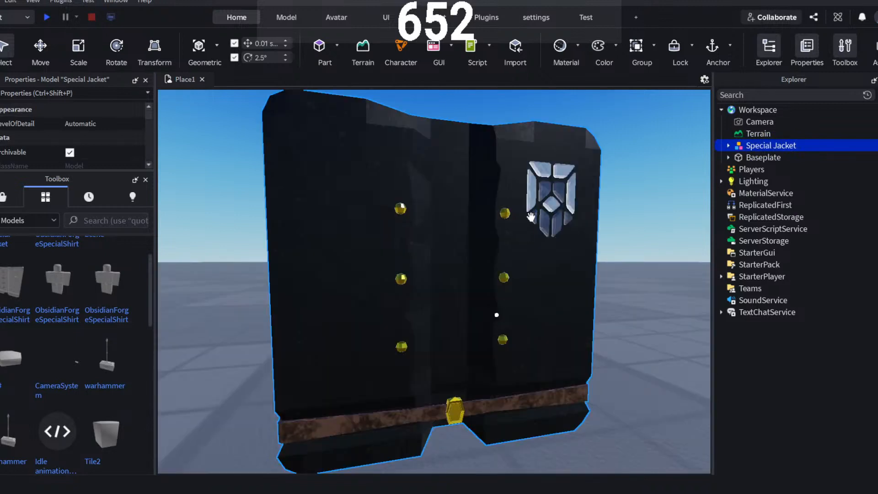
pyautogui.scroll(-5, 485, 297)
pyautogui.click(480, 276)
pyautogui.scroll(2, 480, 277)
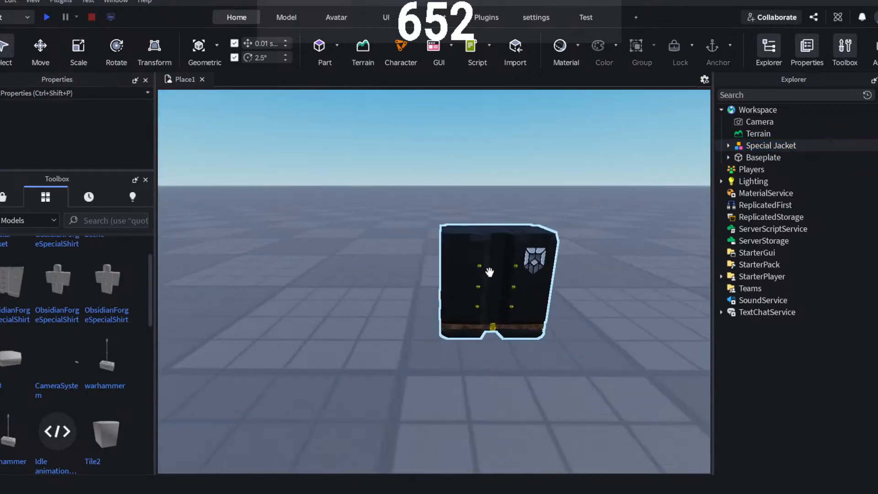
pyautogui.click(482, 273)
pyautogui.press('f')
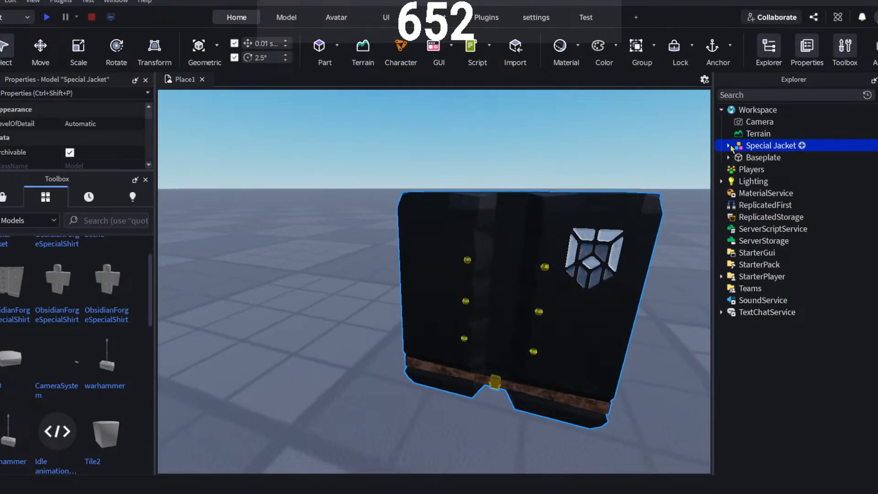
# - Expand the Special Jacket model and select its mesh parts from Belt to the last Small Icon
pyautogui.click(728, 146)
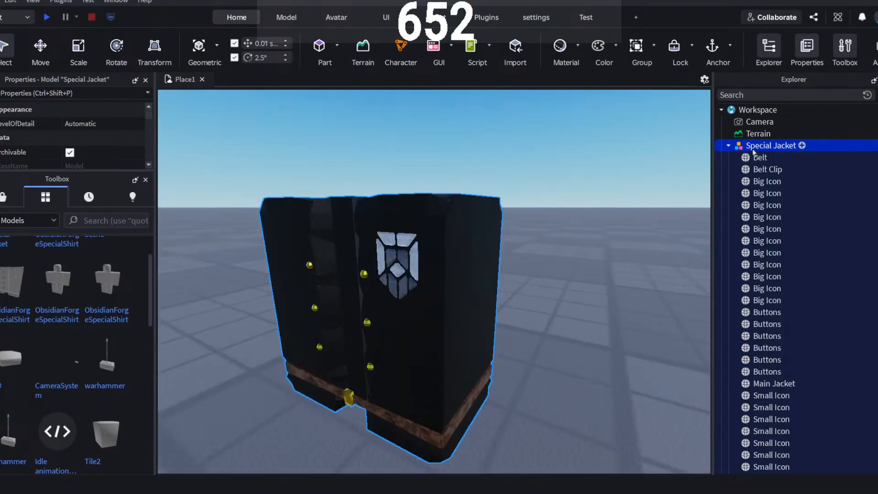
pyautogui.click(759, 157)
pyautogui.scroll(-7, 772, 297)
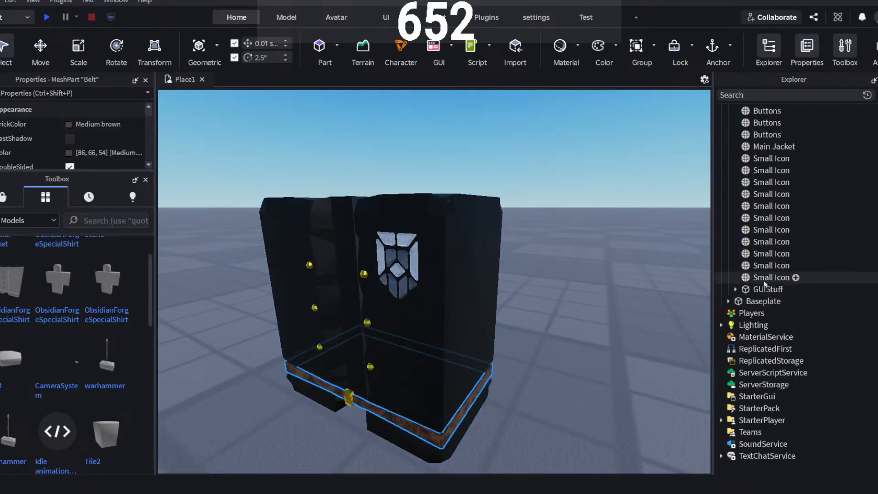
pyautogui.keyDown('shift'); pyautogui.click(771, 277); pyautogui.keyUp('shift')
pyautogui.scroll(-6, 750, 210)
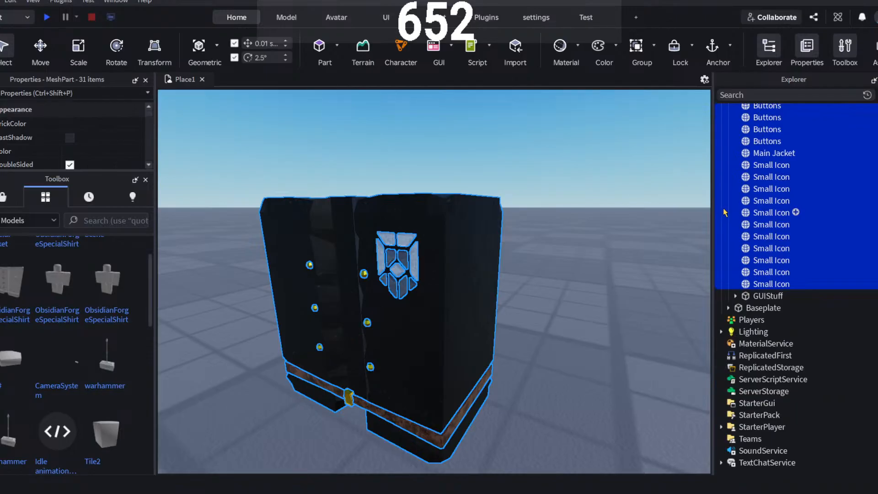
# - Delete the GUIStuff part with the DEVELOPER text from the Special Jacket model
pyautogui.click(735, 297)
pyautogui.click(735, 297)
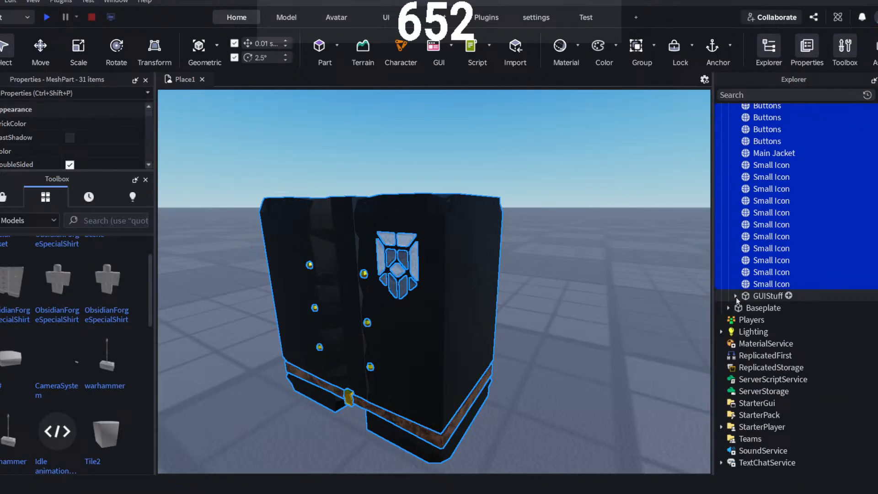
pyautogui.click(742, 298)
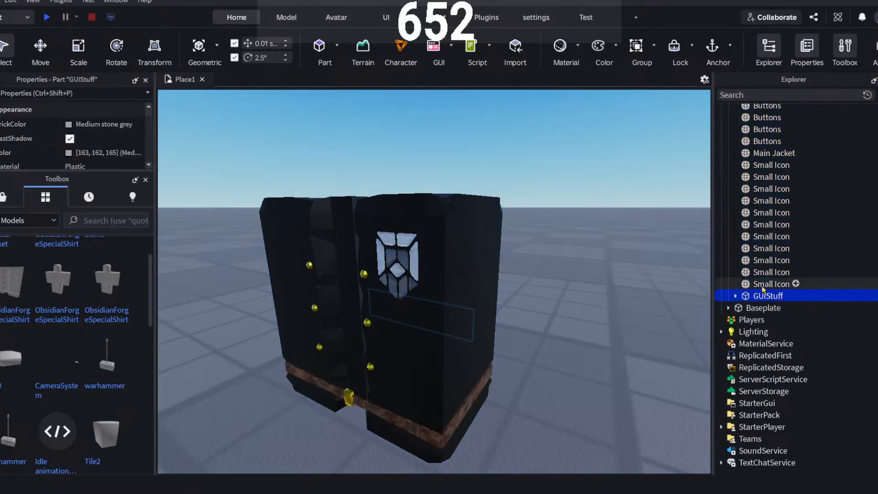
pyautogui.press('f')
pyautogui.moveTo(615, 270); pyautogui.dragTo(619, 265, button='right')
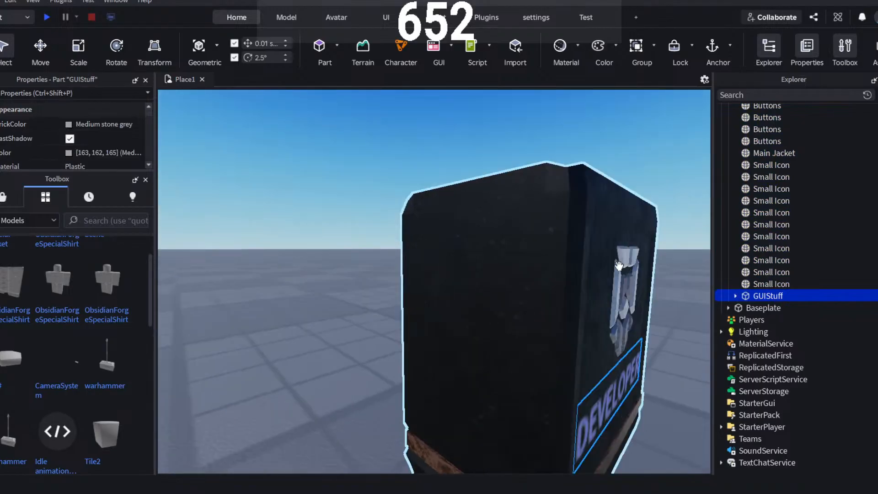
pyautogui.press('Delete')
# - Select all the Big Icon parts on the jacket's back and move them slightly down
pyautogui.moveTo(637, 216); pyautogui.dragTo(608, 230, button='right')
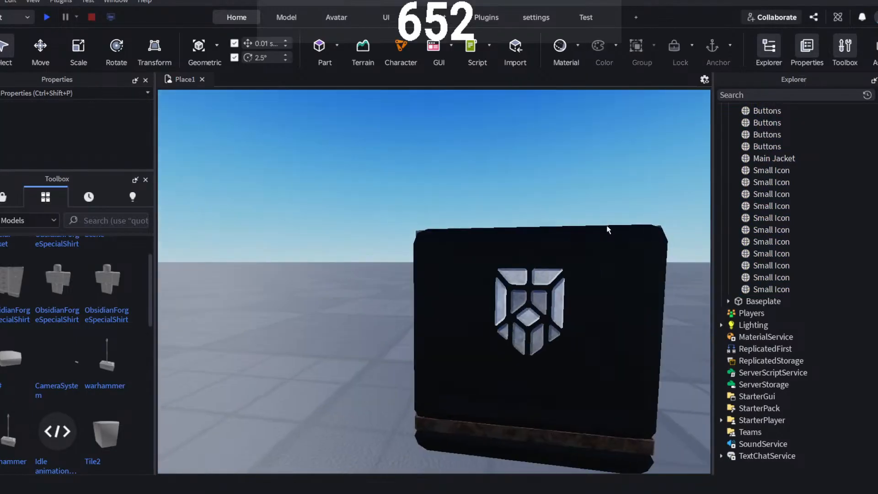
pyautogui.scroll(3, 761, 256)
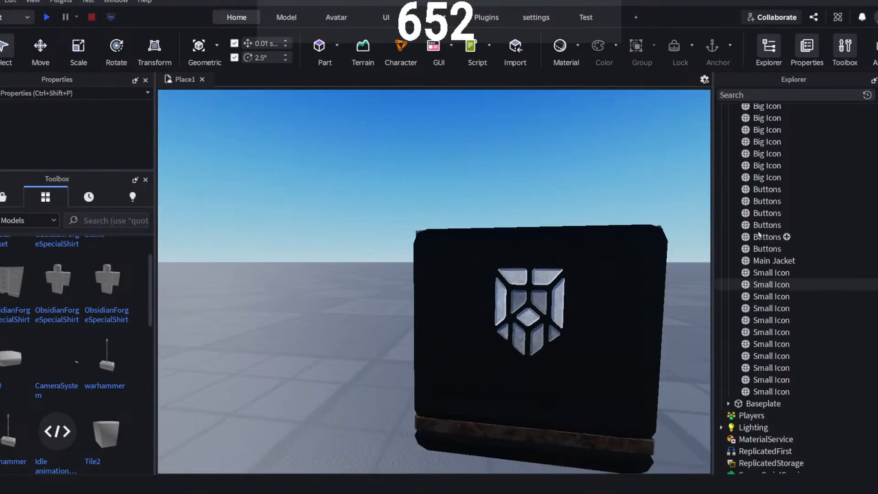
pyautogui.scroll(1, 757, 229)
pyautogui.click(757, 201)
pyautogui.scroll(2, 758, 200)
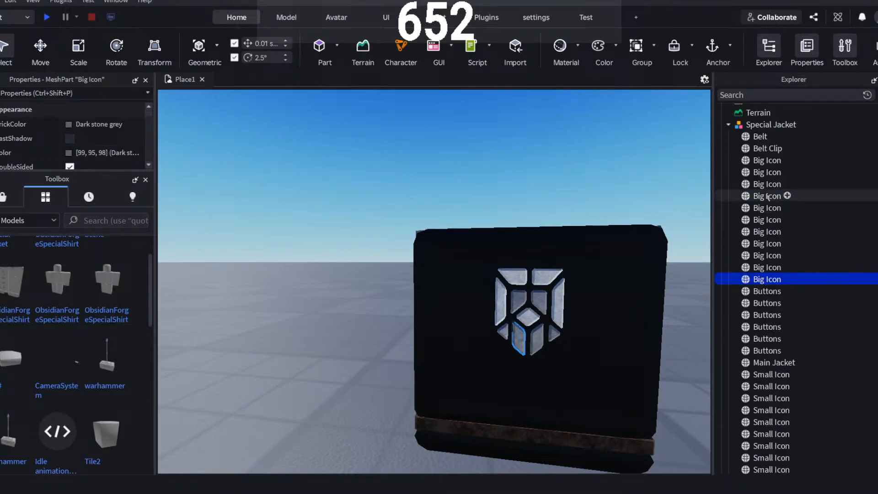
pyautogui.keyDown('shift'); pyautogui.click(758, 164); pyautogui.keyUp('shift')
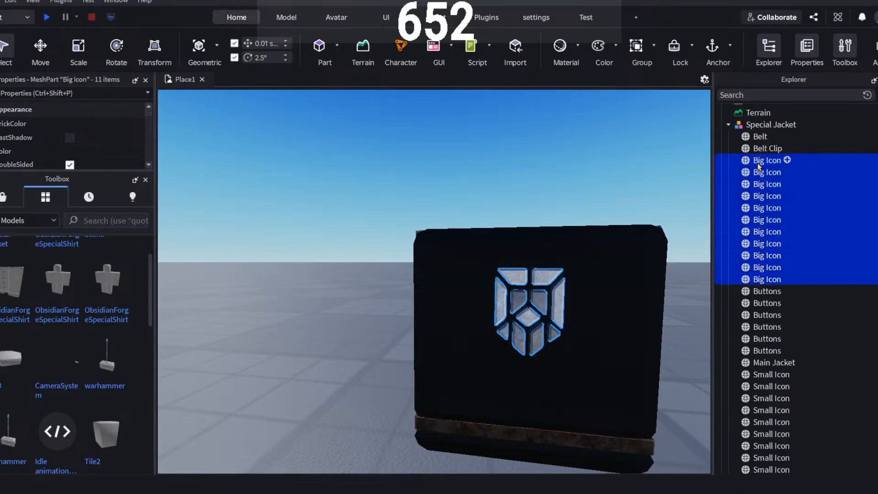
pyautogui.click(46, 53)
pyautogui.moveTo(526, 231); pyautogui.dragTo(527, 252)
pyautogui.click(553, 121)
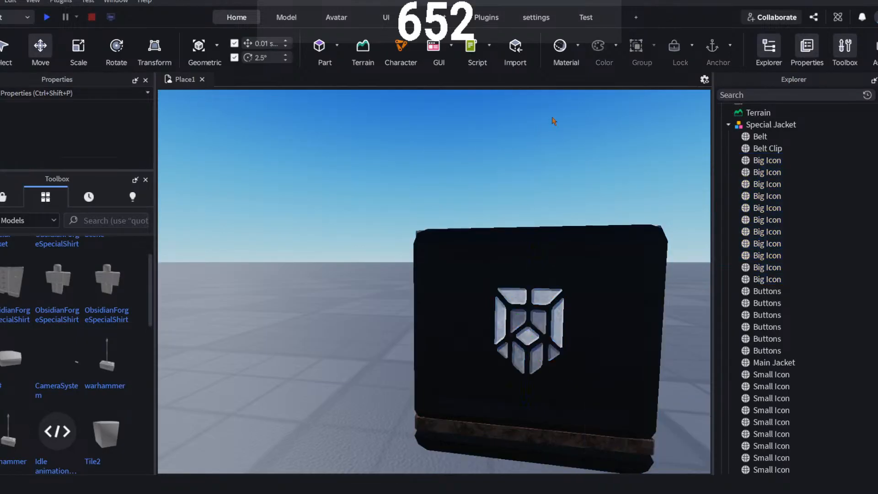
# - View the jacket from the front and select all its mesh parts, from the last Small Icon up to Belt
pyautogui.press('a')
pyautogui.moveTo(553, 121); pyautogui.dragTo(547, 125, button='right')
pyautogui.press('s')
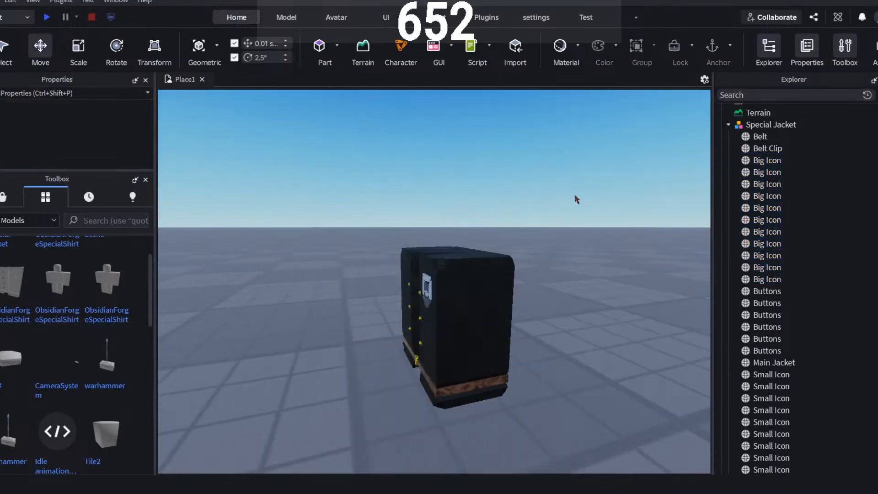
pyautogui.moveTo(576, 199); pyautogui.dragTo(576, 191, button='right')
pyautogui.press('a')
pyautogui.click(757, 138)
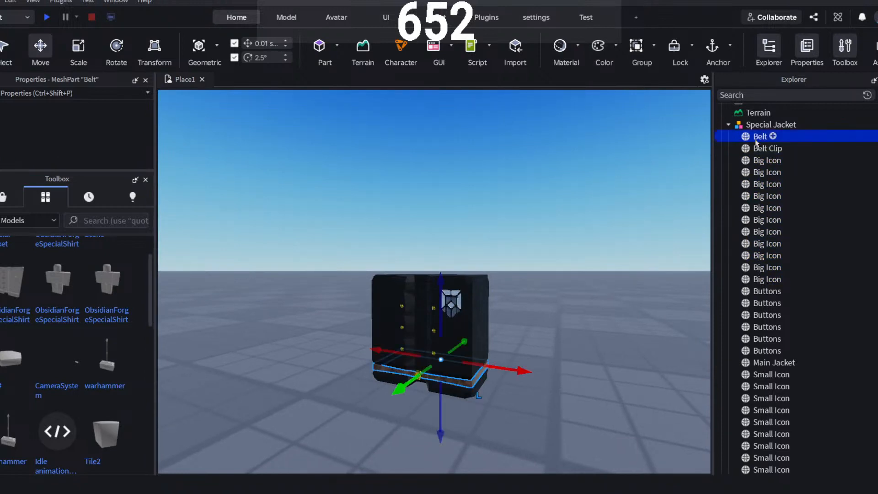
pyautogui.scroll(-5, 757, 143)
pyautogui.click(762, 269)
pyautogui.click(762, 341)
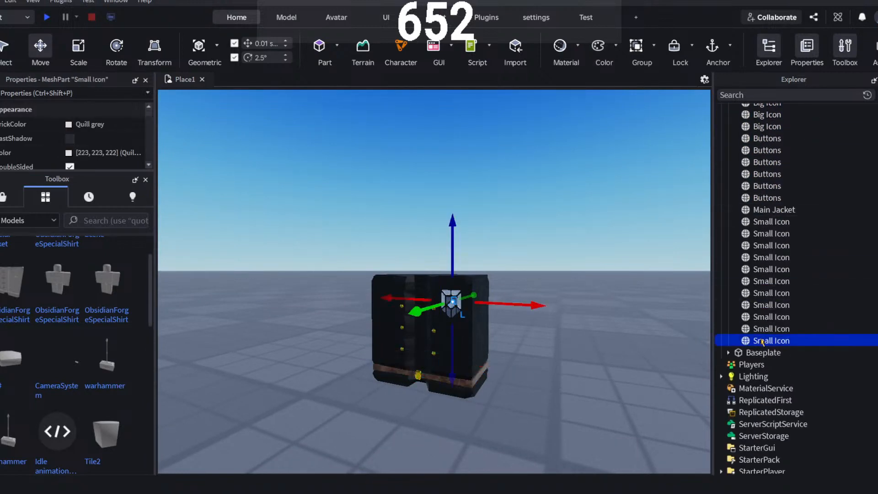
pyautogui.scroll(5, 761, 229)
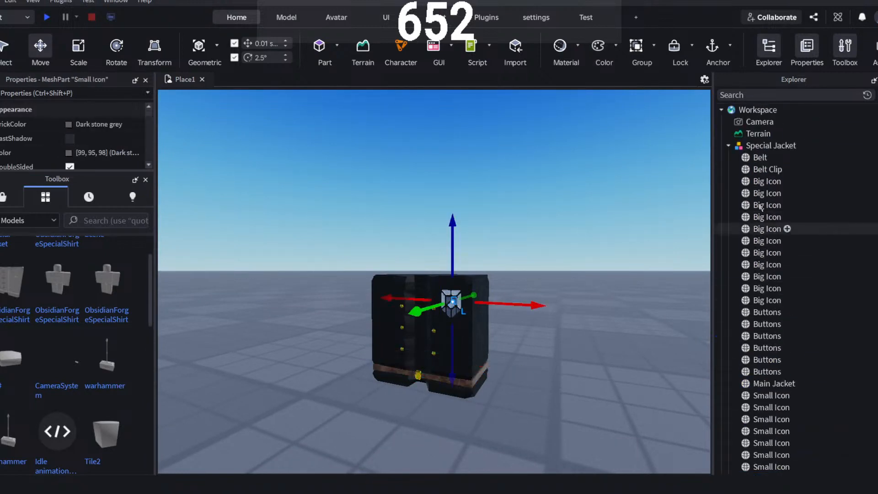
pyautogui.keyDown('shift'); pyautogui.click(751, 160); pyautogui.keyUp('shift')
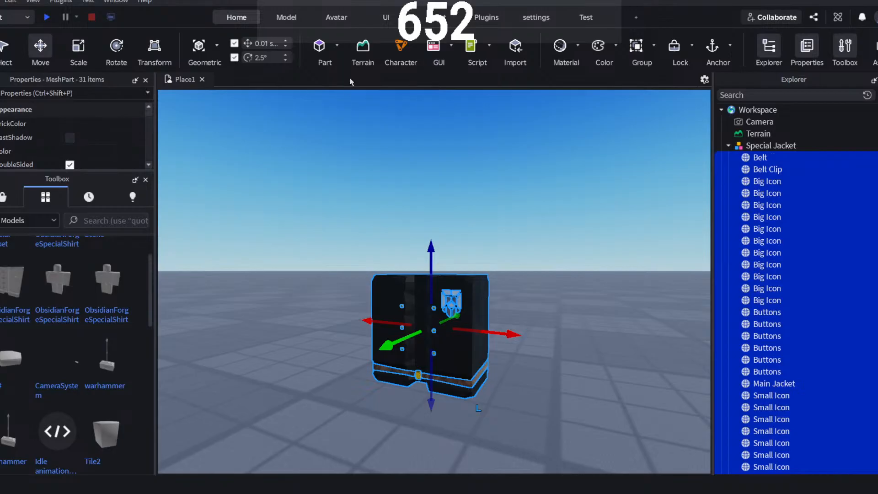
# - Show the modelling tools and check the first and last mesh parts of the jacket, Belt and Small Icon
pyautogui.click(268, 18)
pyautogui.scroll(-2, 753, 47)
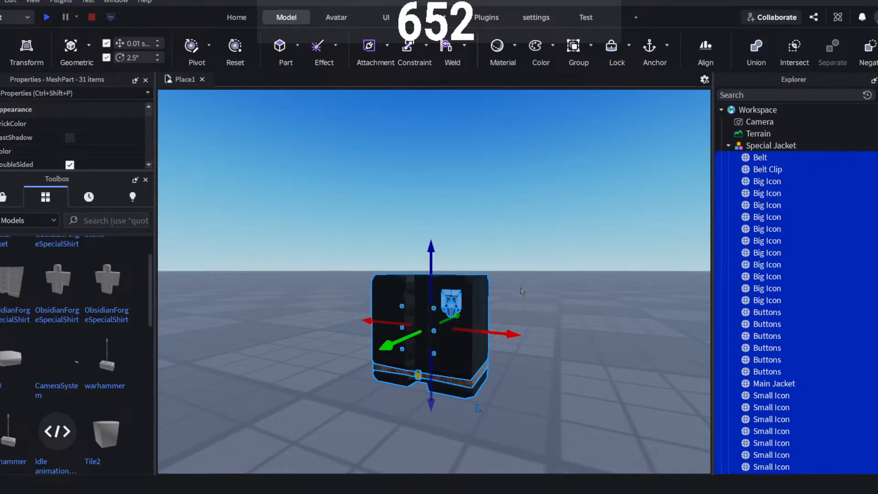
pyautogui.click(648, 241)
pyautogui.click(759, 157)
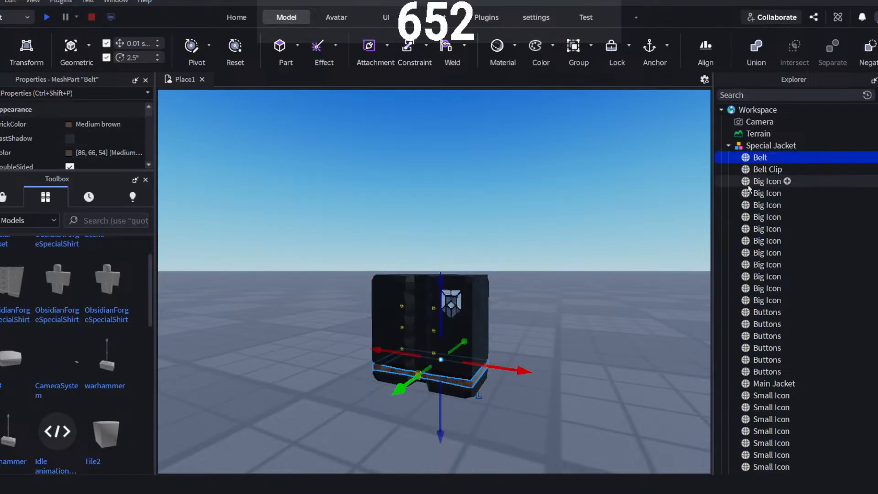
pyautogui.scroll(-5, 749, 187)
pyautogui.click(766, 336)
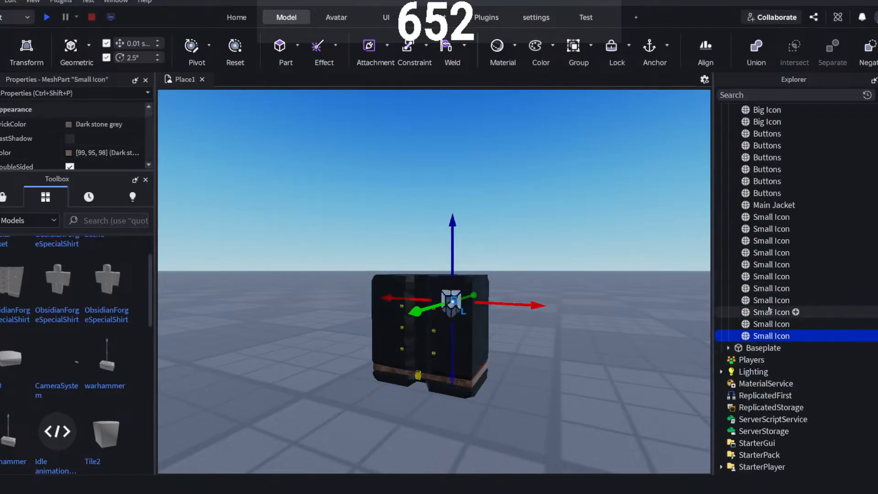
pyautogui.click(575, 300)
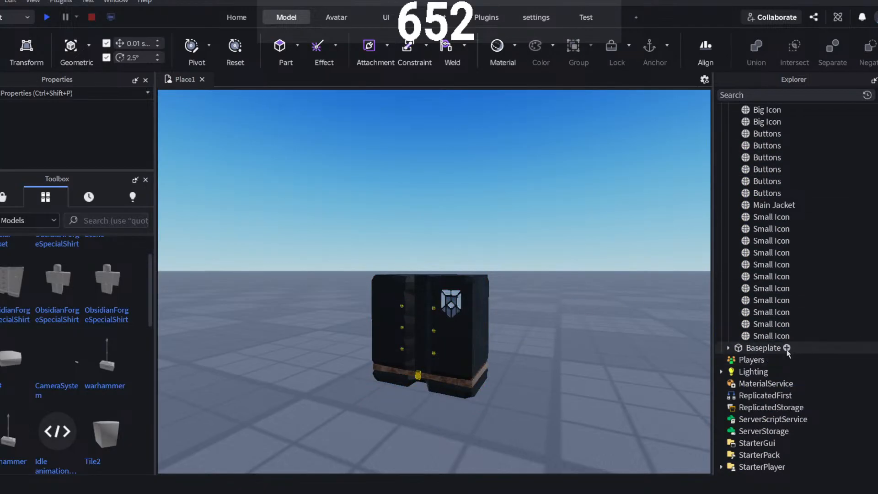
# - Check the last Small Icon part, then clear the selection and examine the jacket's emblem, buttons and belt up close from several sides
pyautogui.click(768, 336)
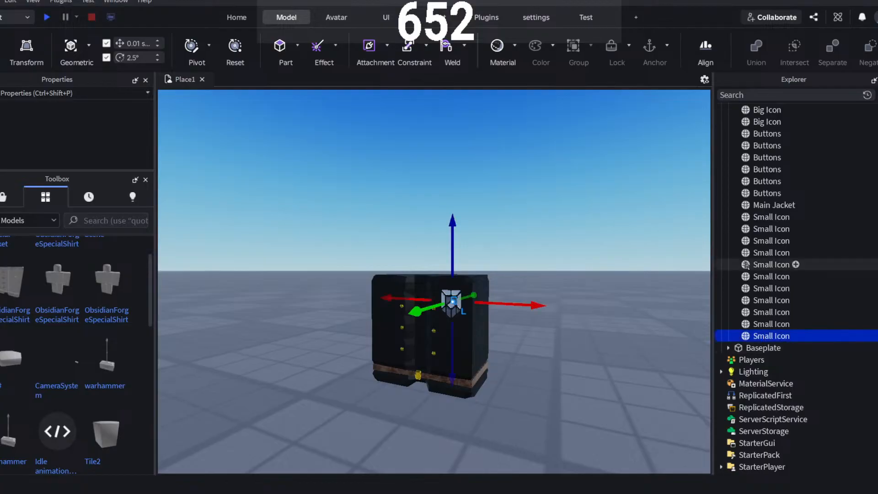
pyautogui.click(679, 226)
pyautogui.scroll(3, 662, 251)
pyautogui.moveTo(638, 234)
pyautogui.mouseDown(button='right')
pyautogui.moveTo(628, 233)
pyautogui.moveTo(648, 233)
pyautogui.moveTo(638, 233)
pyautogui.mouseUp(button='right')
pyautogui.press('a')
pyautogui.press('w')
pyautogui.scroll(3, 637, 232)
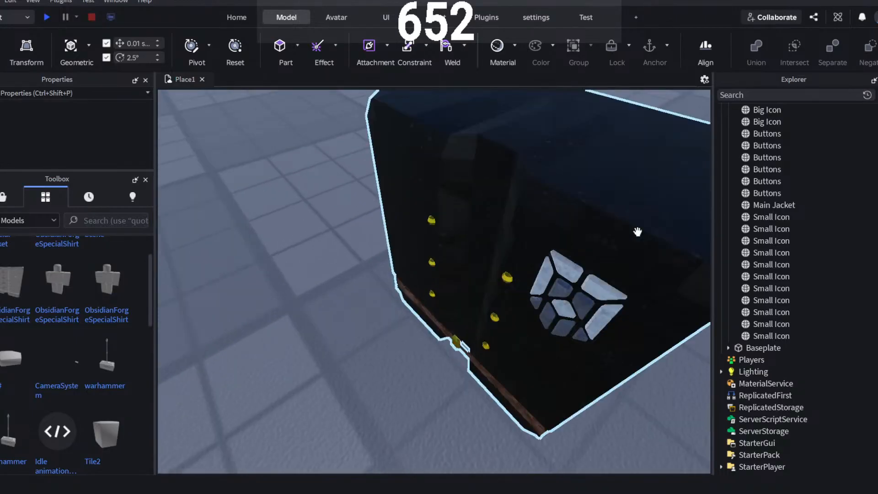
pyautogui.press('a')
pyautogui.press('a')
pyautogui.press('e')
pyautogui.press('s')
pyautogui.press('a')
pyautogui.scroll(4, 504, 279)
pyautogui.press('d')
pyautogui.moveTo(503, 276); pyautogui.dragTo(506, 278, button='right')
pyautogui.press('a')
pyautogui.press('a')
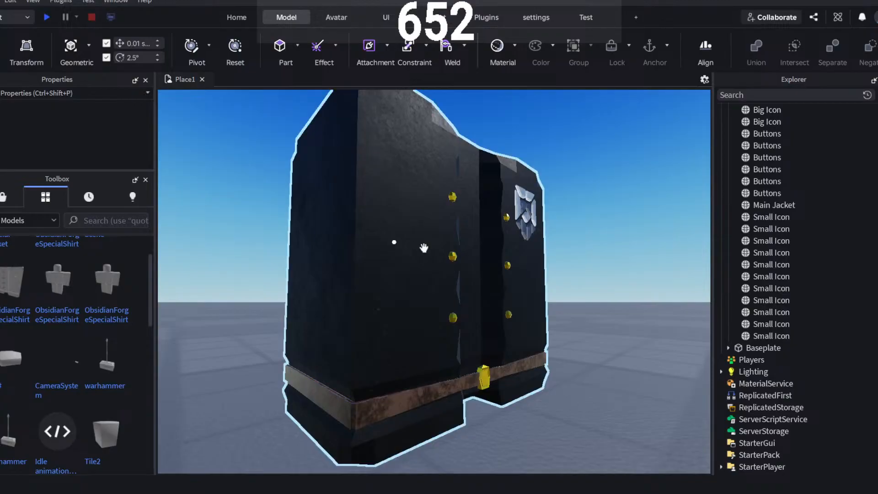
pyautogui.press('a')
pyautogui.press('e')
pyautogui.moveTo(424, 250); pyautogui.dragTo(424, 250, button='right')
pyautogui.scroll(-1, 423, 250)
pyautogui.scroll(-2, 352, 225)
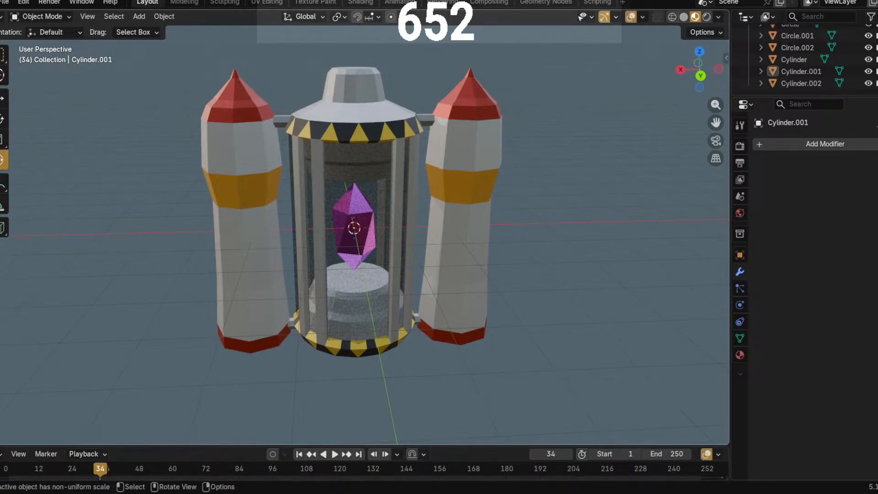
# - Switch to Blender with the rocket jetpack model and enlarge the object list to show the whole collection
pyautogui.click(6, 5)
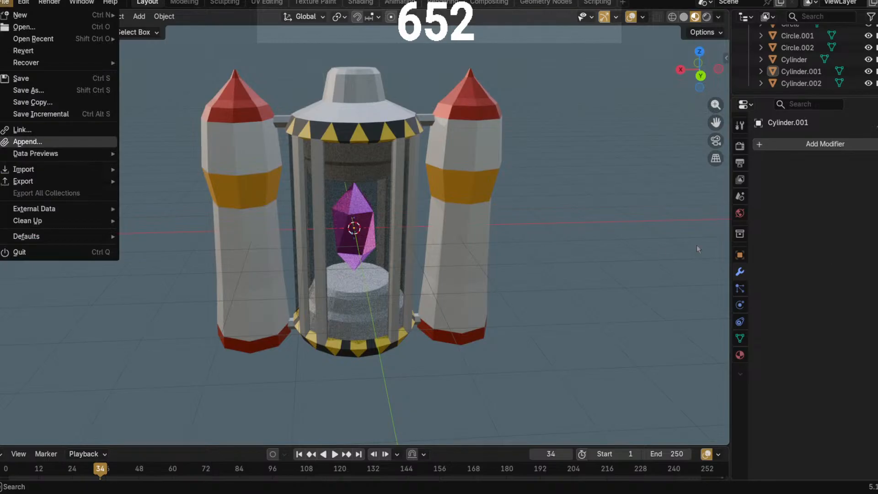
pyautogui.scroll(3, 801, 59)
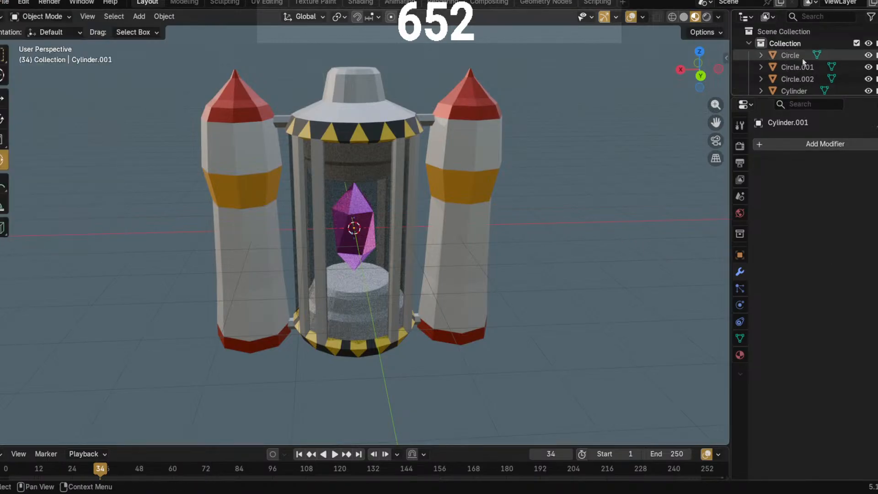
pyautogui.moveTo(818, 97); pyautogui.dragTo(818, 231)
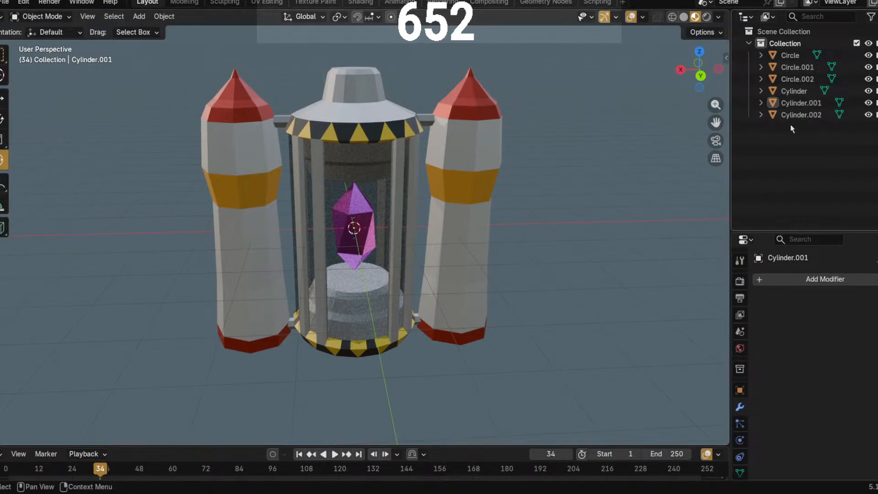
# - Check which part of the jetpack each object covers, from Cylinder.002 up to Circle, and clear the selection
pyautogui.click(794, 116)
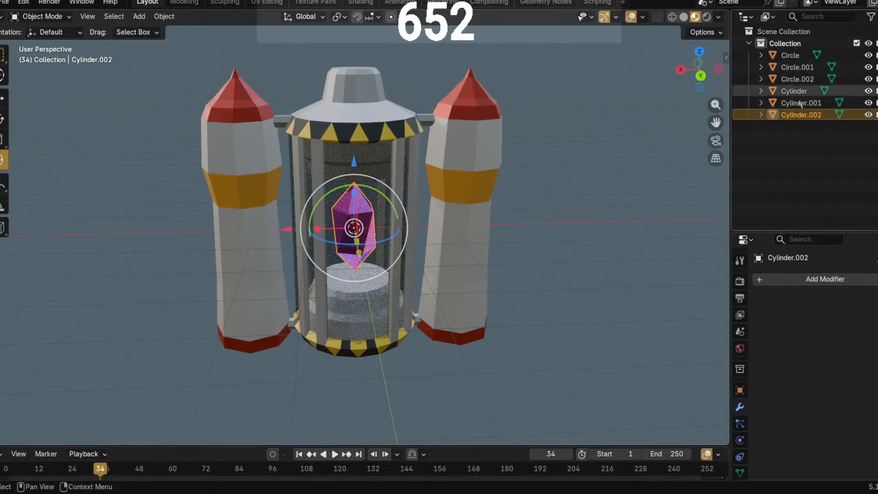
pyautogui.click(800, 104)
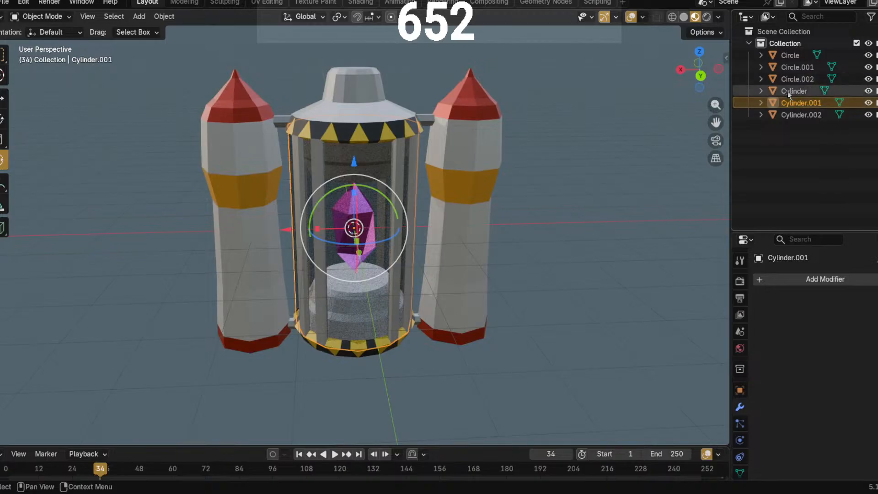
pyautogui.click(787, 93)
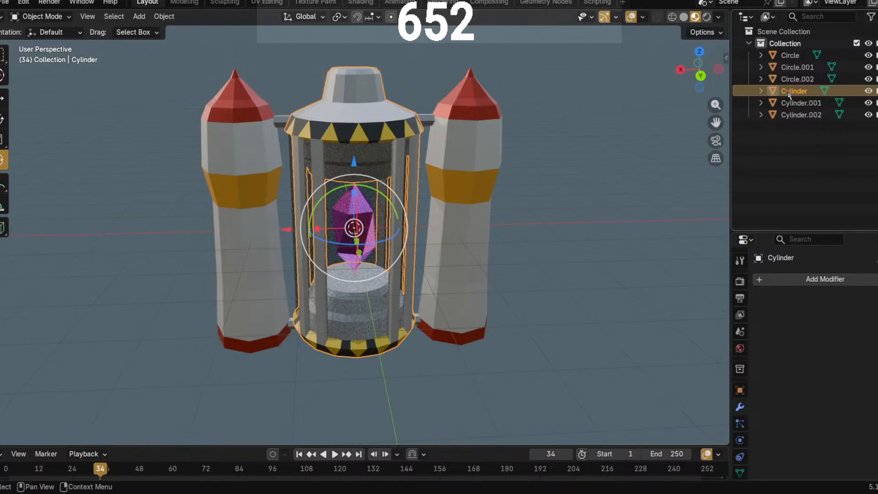
pyautogui.click(787, 79)
pyautogui.click(787, 90)
pyautogui.click(788, 79)
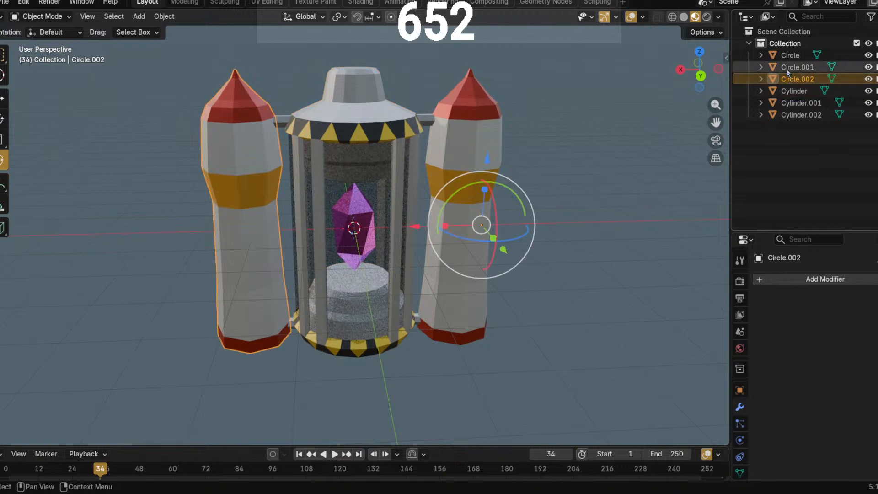
pyautogui.click(787, 67)
pyautogui.click(773, 56)
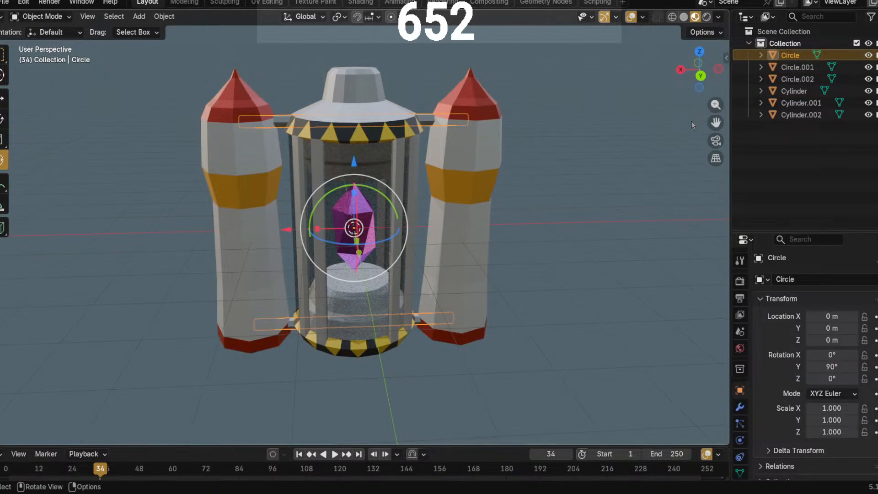
pyautogui.click(639, 143)
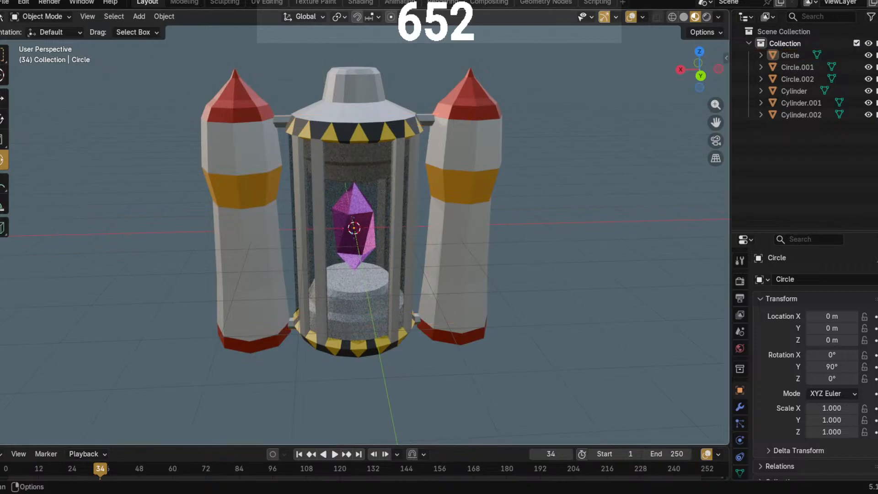
# - Turn on the Face Orientation overlay for the jetpack in the Layout workspace
pyautogui.click(3, 4)
pyautogui.moveTo(44, 185)
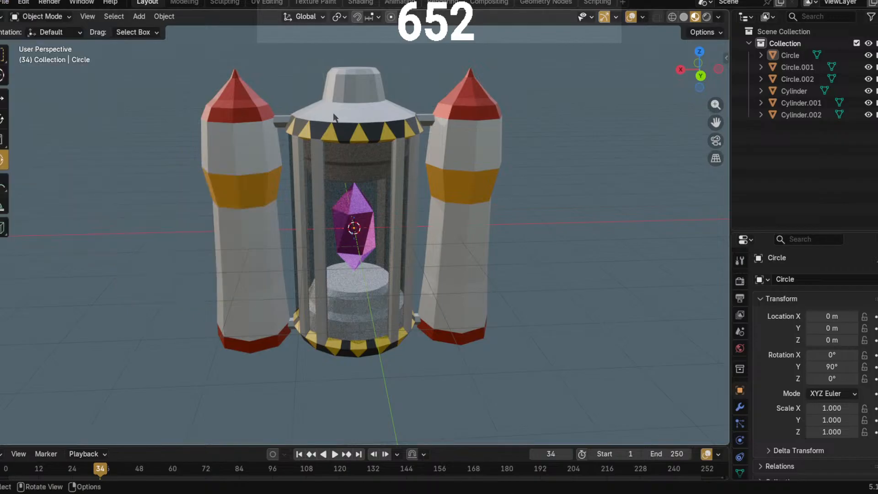
pyautogui.click(639, 18)
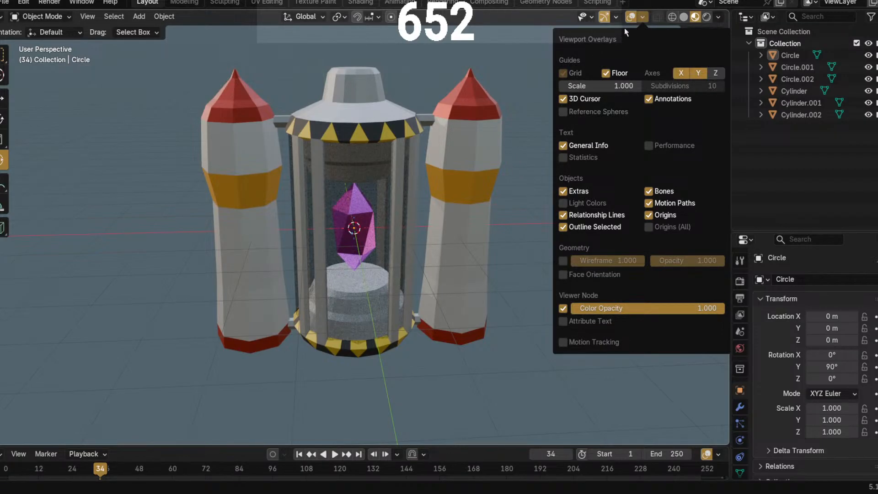
pyautogui.click(563, 274)
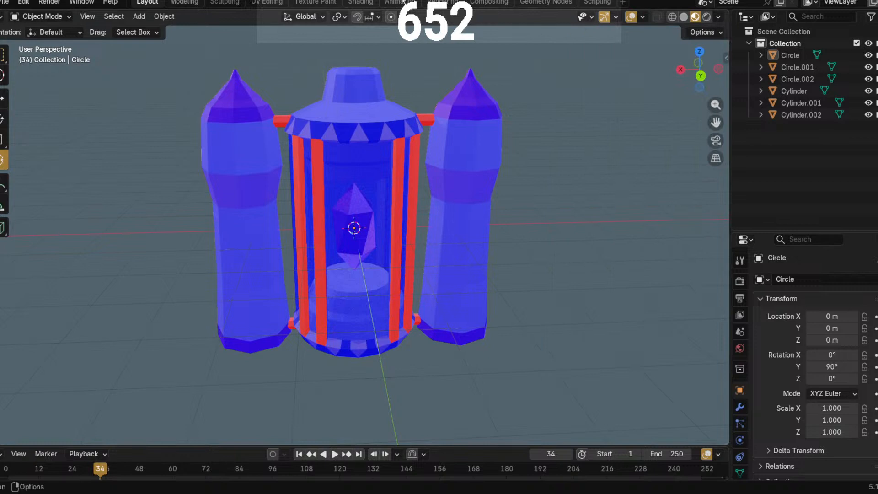
# - Switch to the Modeling workspace and turn on the Face Orientation overlay there too
pyautogui.click(195, 4)
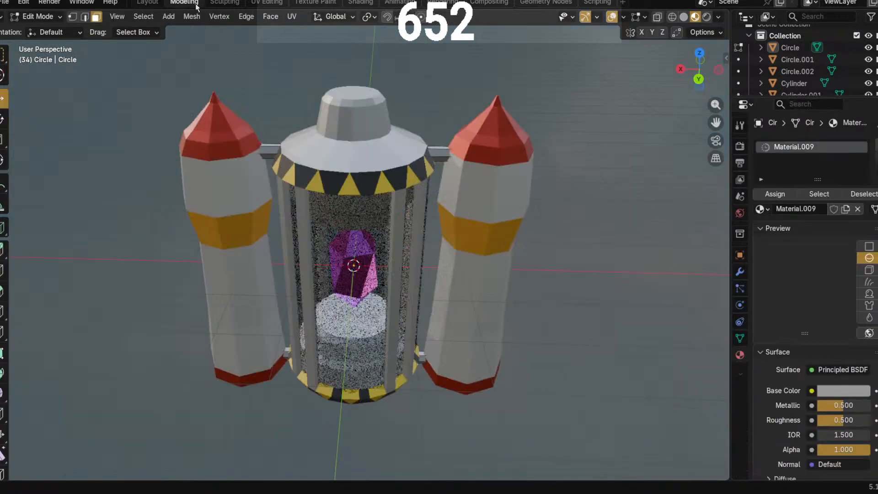
pyautogui.click(623, 18)
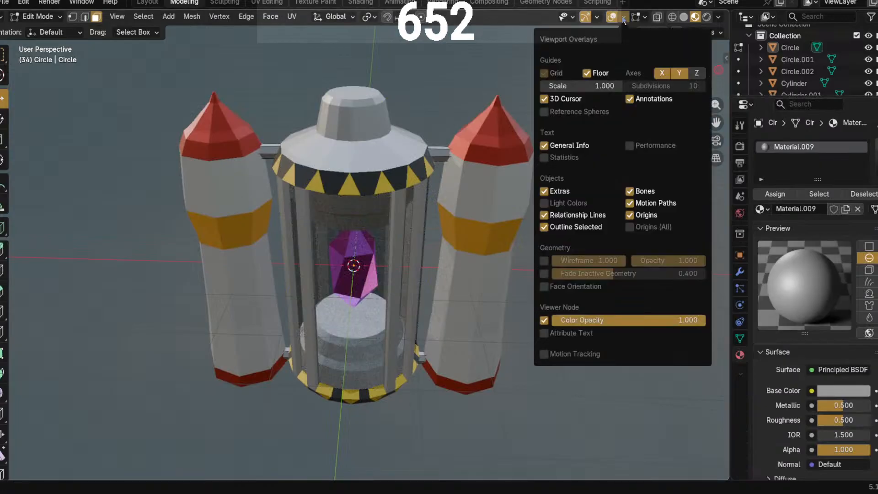
pyautogui.click(543, 286)
# - Try to recalculate the normals of the Circle mesh without a face selection, with the Inside option on and off
pyautogui.hotkey('shift', 'n')
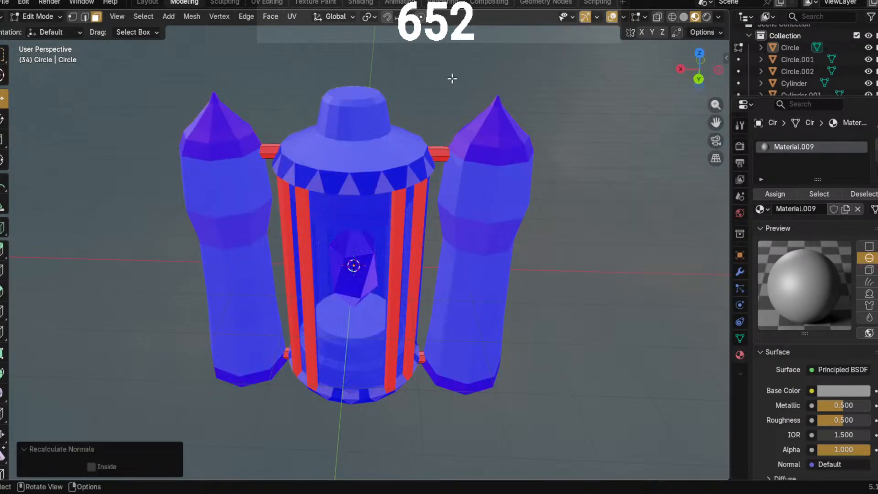
pyautogui.hotkey('ctrl', 'n')
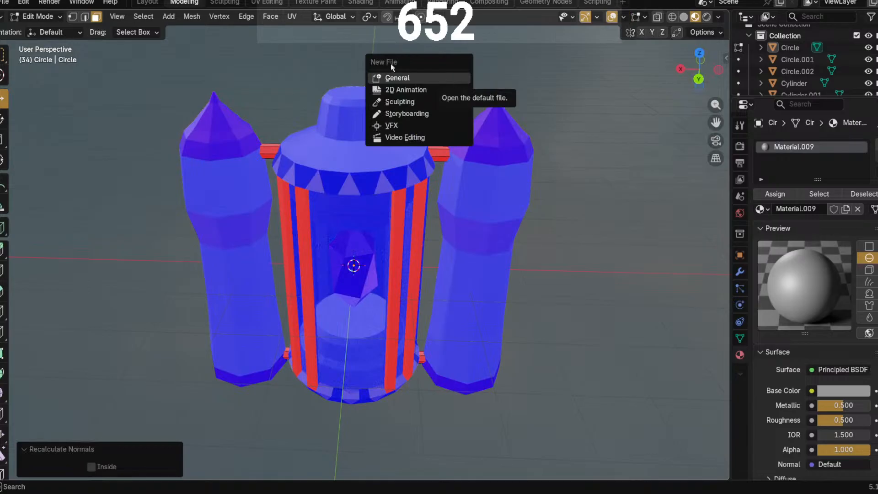
pyautogui.click(92, 469)
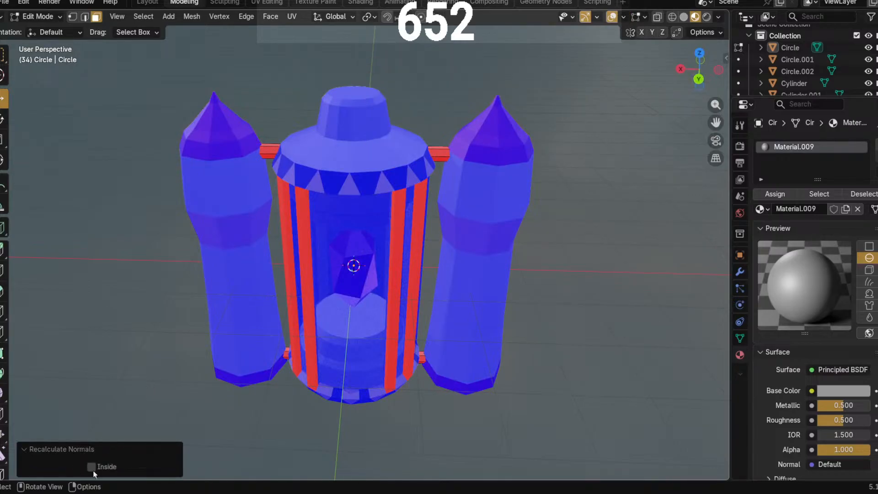
pyautogui.click(92, 466)
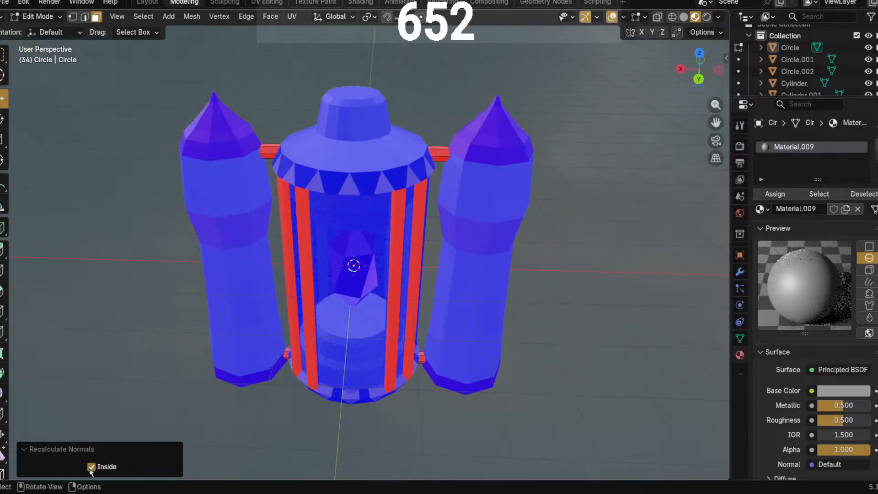
pyautogui.click(91, 467)
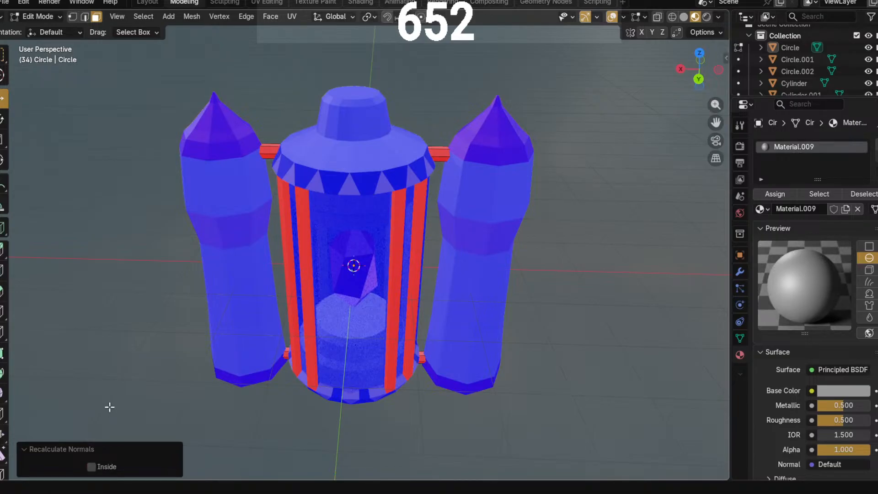
pyautogui.hotkey('ctrl', 'z')
pyautogui.click(624, 17)
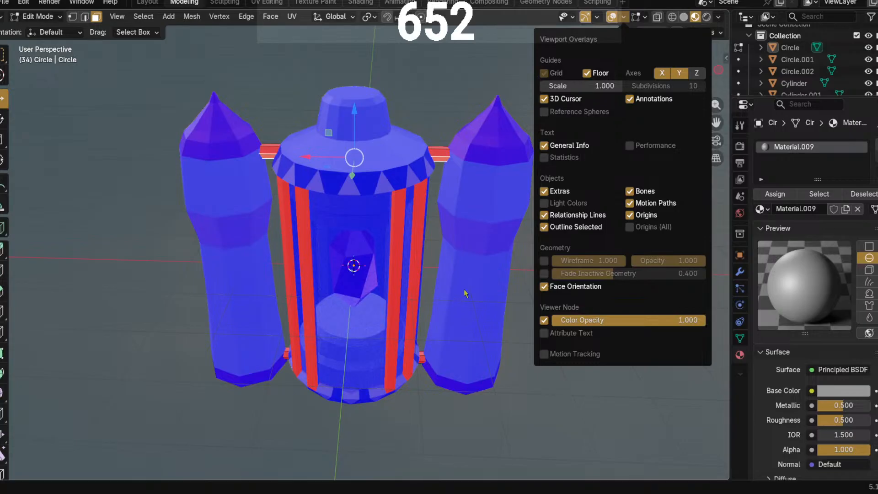
pyautogui.press('s')
pyautogui.click(151, 153)
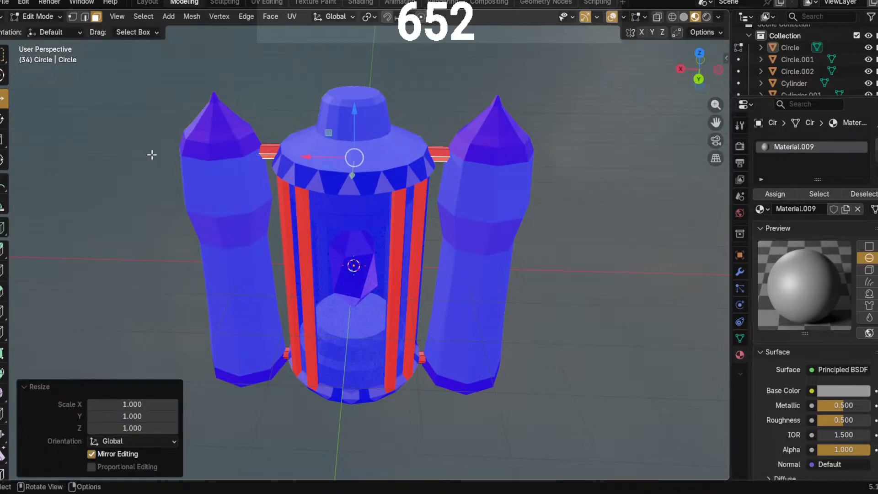
pyautogui.click(108, 102)
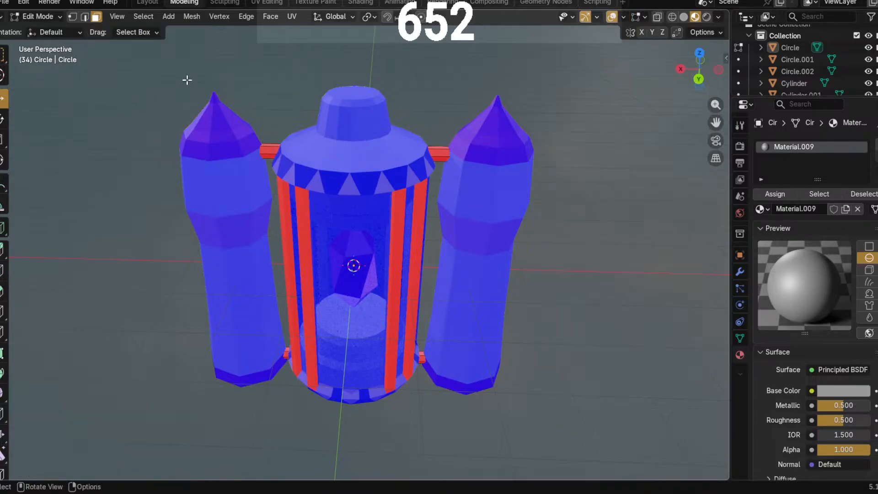
pyautogui.hotkey('ctrl', 'z')
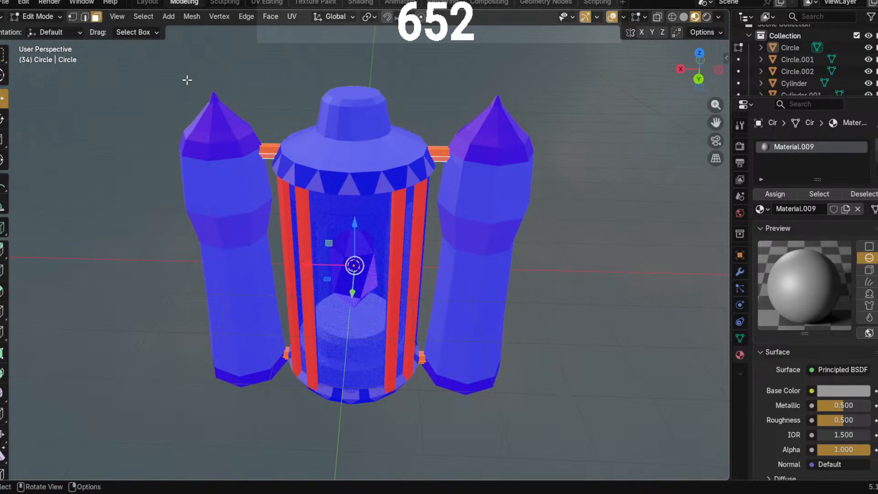
pyautogui.click(638, 127)
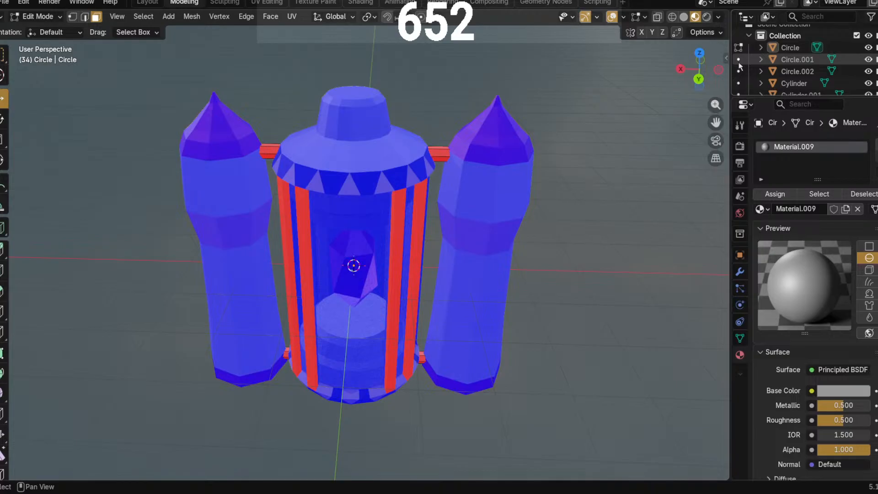
# - Add all the other jetpack objects to Edit Mode, select all their faces, recalculate the normals outside and clear the selection
pyautogui.moveTo(739, 61); pyautogui.dragTo(739, 81)
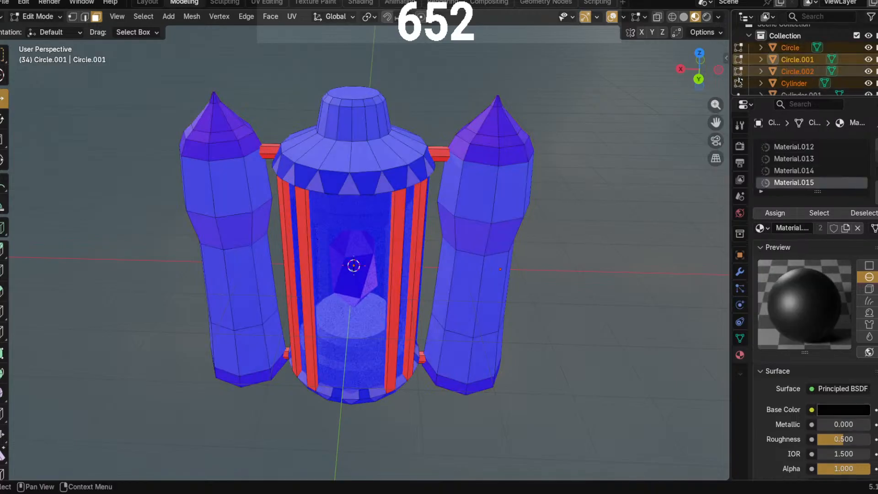
pyautogui.moveTo(739, 80); pyautogui.dragTo(739, 94)
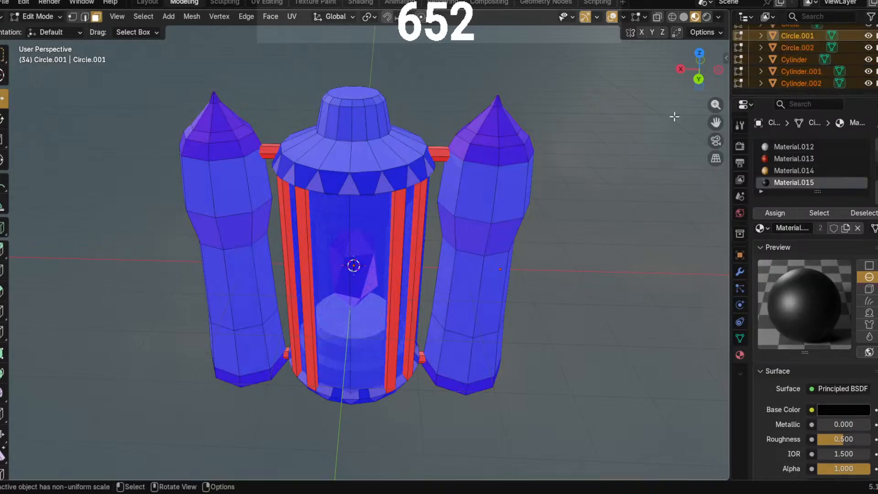
pyautogui.press('a')
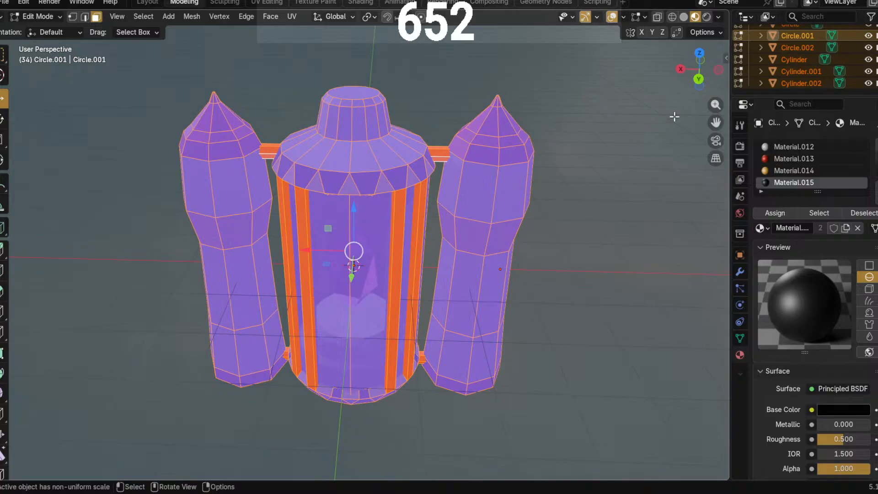
pyautogui.hotkey('shift', 'n')
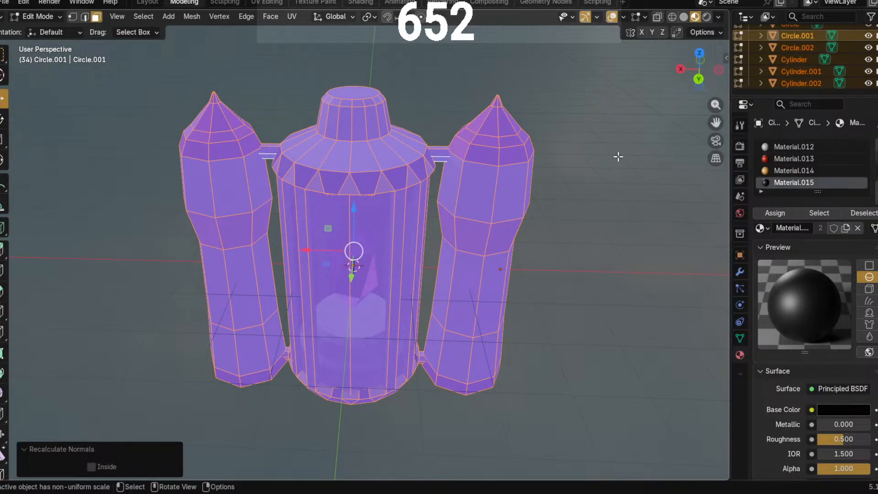
pyautogui.click(618, 156)
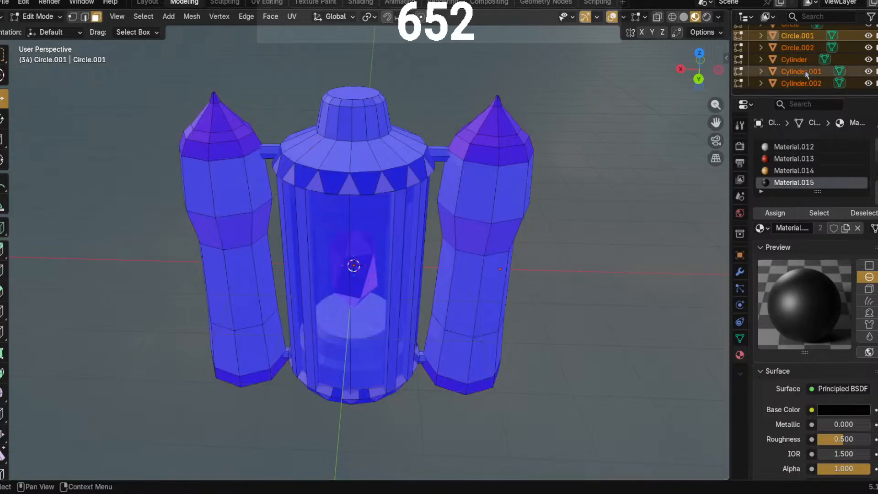
pyautogui.click(4, 2)
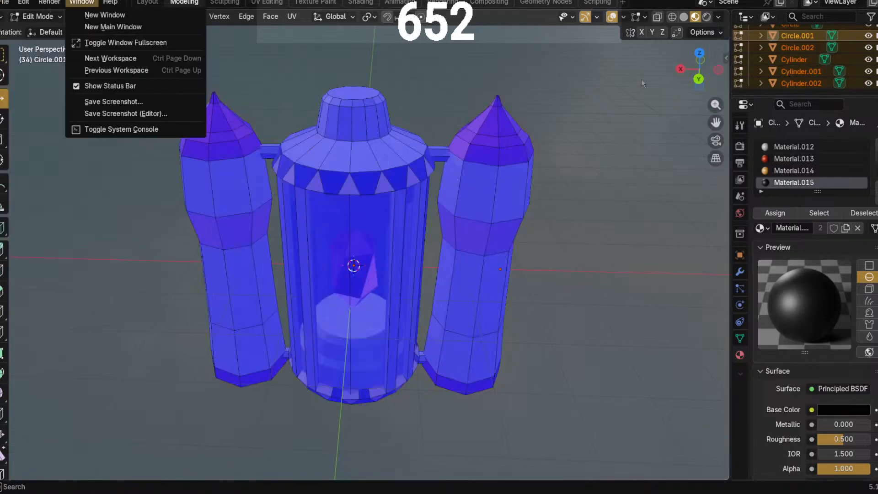
pyautogui.click(313, 84)
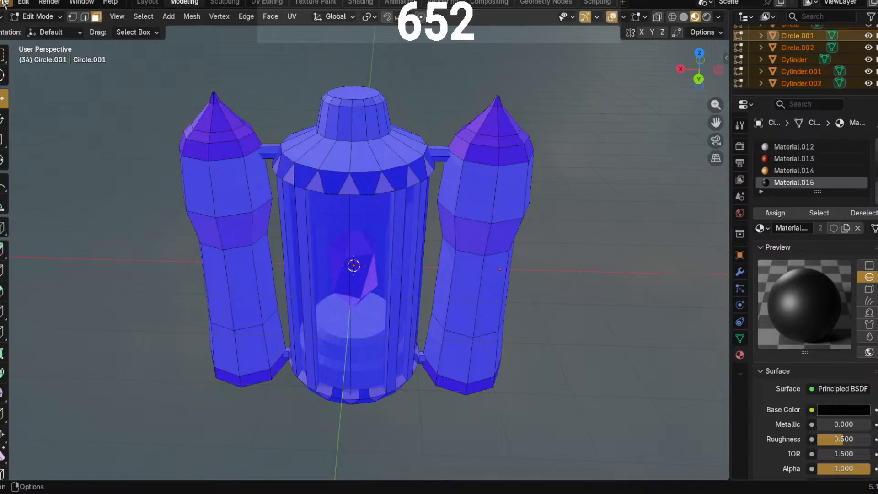
# - Turn off the Face Orientation overlay for the jetpack and save the file
pyautogui.click(623, 17)
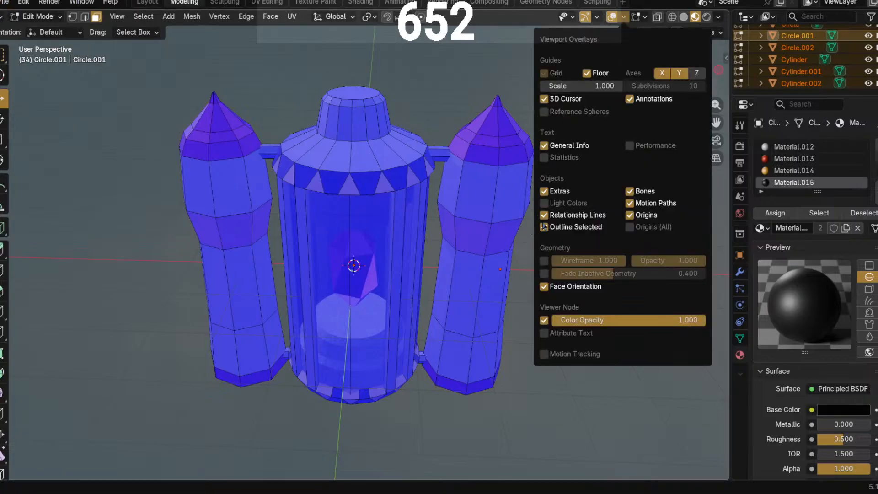
pyautogui.click(544, 286)
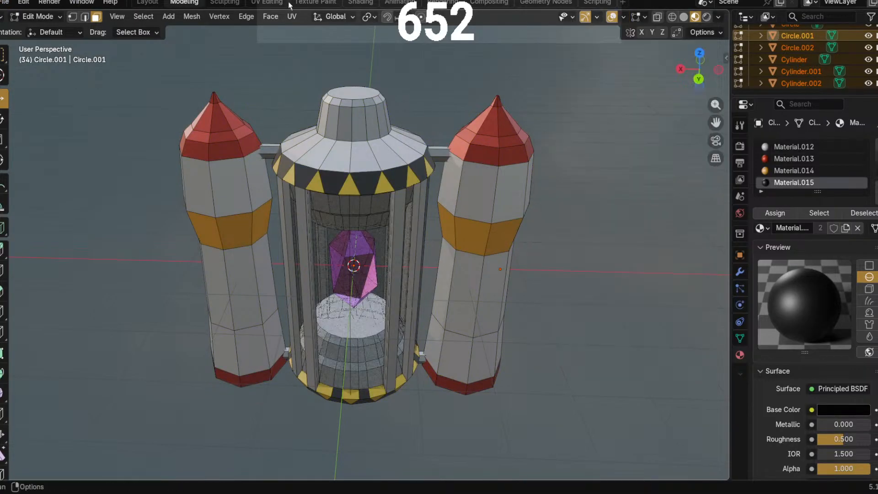
pyautogui.click(4, 2)
pyautogui.moveTo(26, 185)
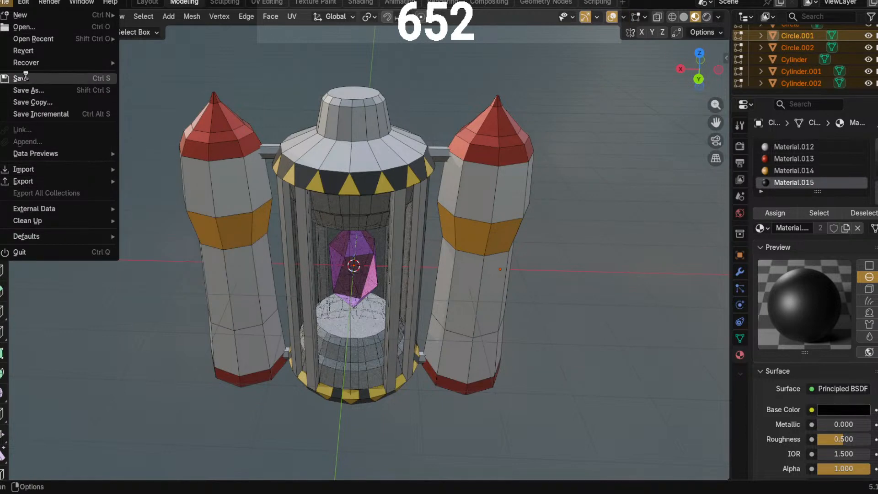
pyautogui.click(25, 78)
# - Export the jetpack as an FBX file and open SpaceHelmet.blend
pyautogui.click(4, 3)
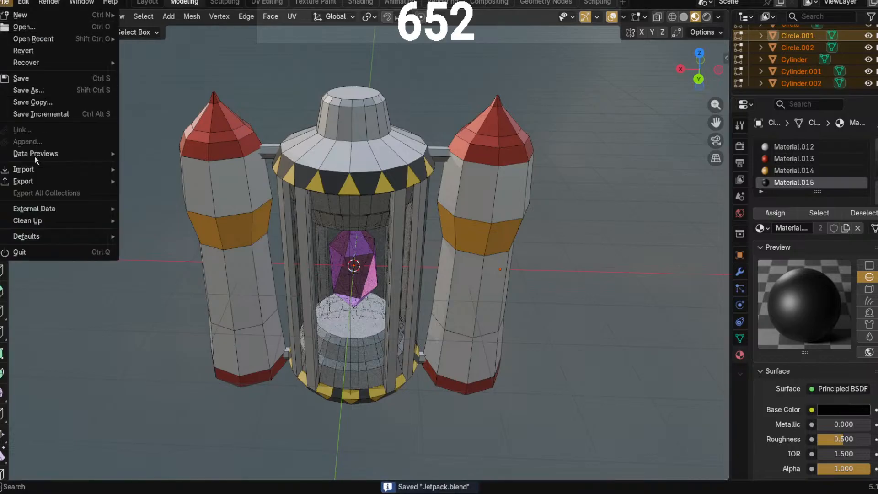
pyautogui.moveTo(27, 181)
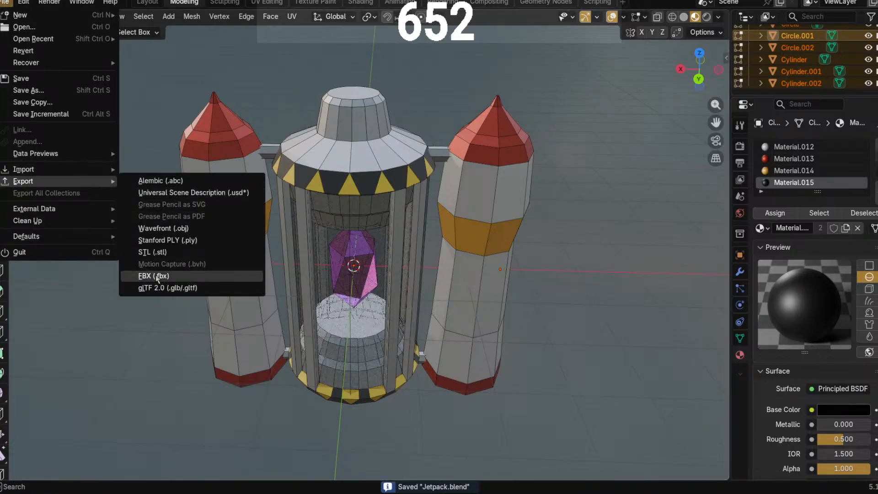
pyautogui.click(175, 274)
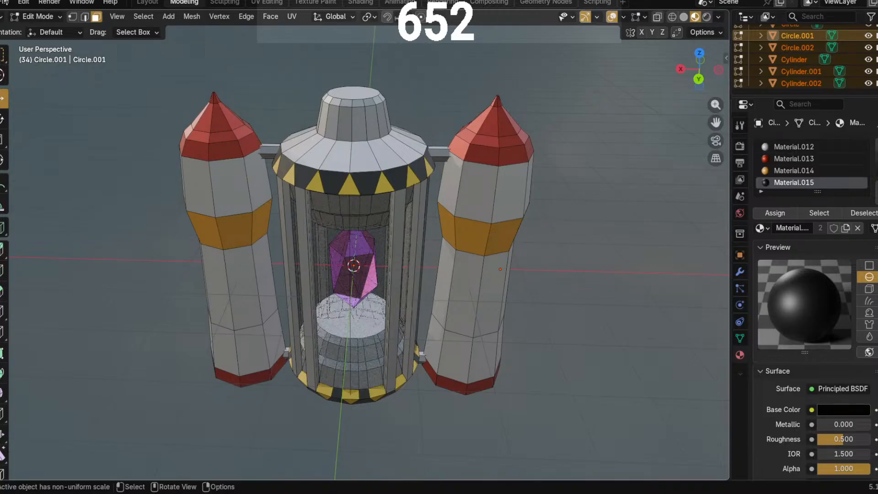
pyautogui.click(5, 2)
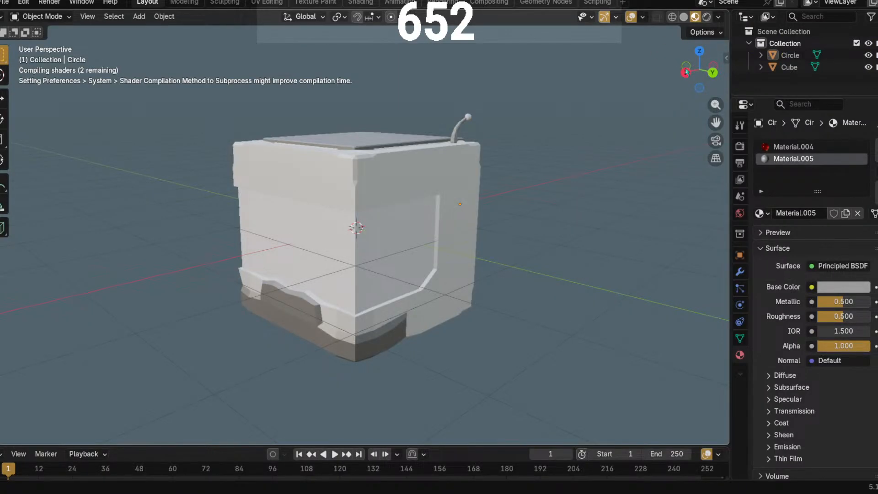
# - Select the Cube object of the space helmet, inspect its mesh data and materials in the hierarchy, and collapse it again
pyautogui.click(785, 67)
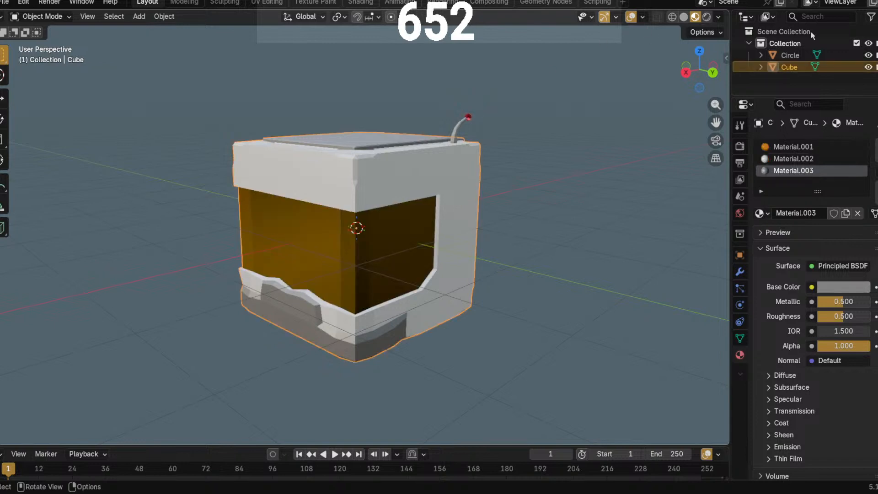
pyautogui.click(762, 68)
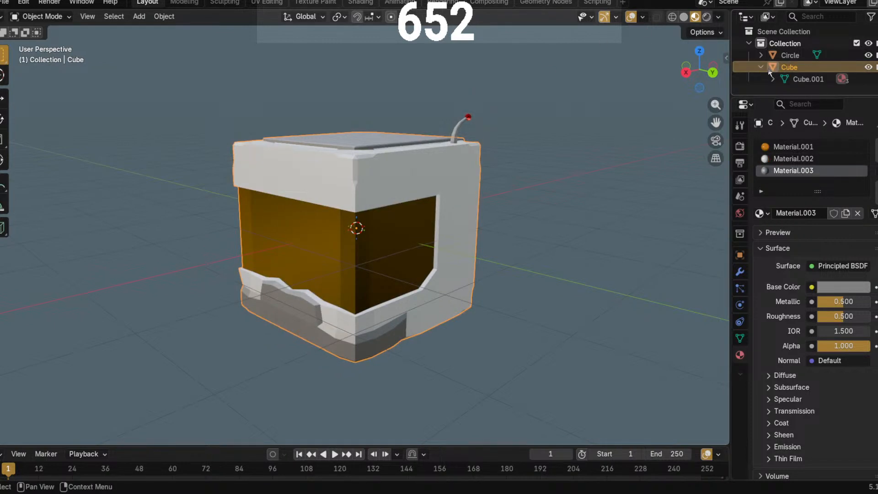
pyautogui.click(773, 79)
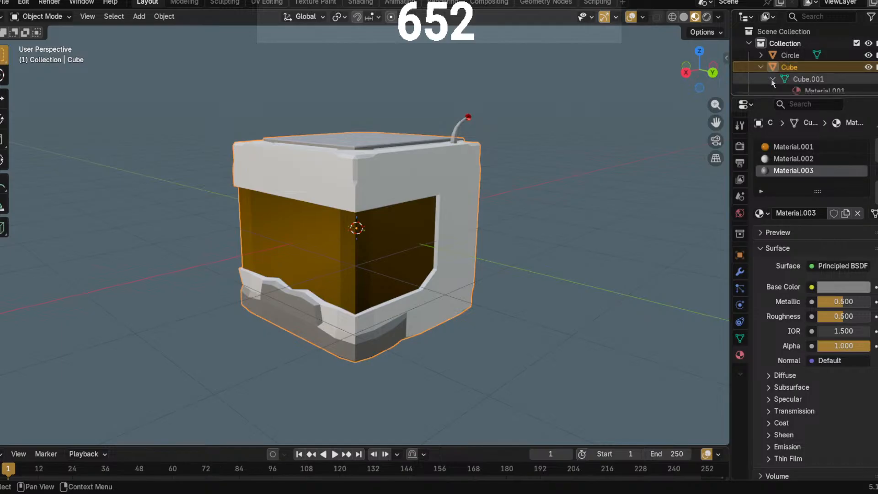
pyautogui.scroll(-2, 777, 70)
pyautogui.click(773, 48)
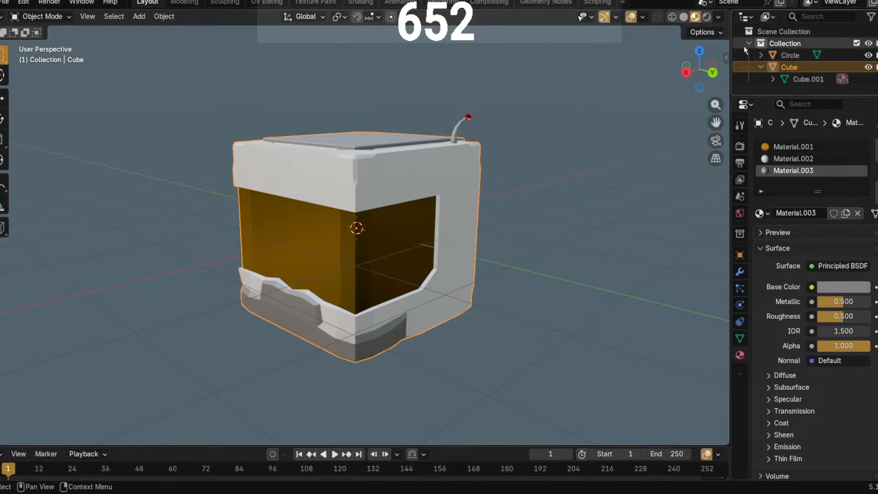
pyautogui.click(559, 180)
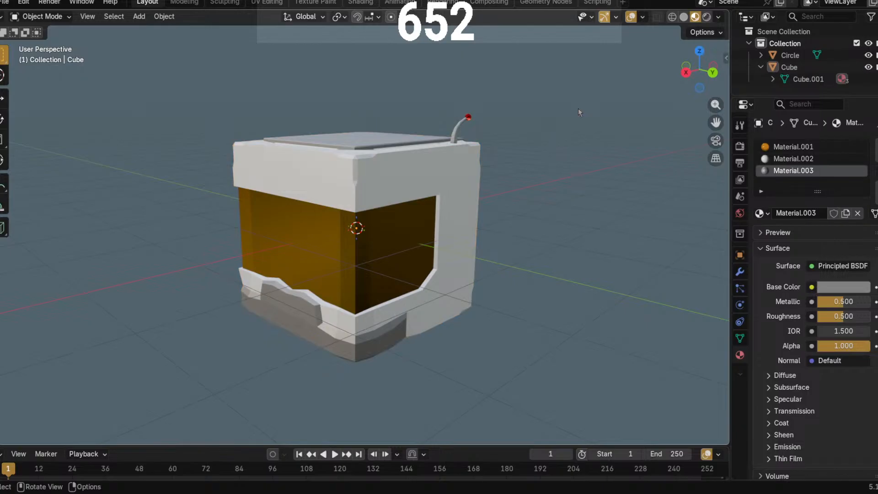
pyautogui.click(760, 66)
pyautogui.click(9, 4)
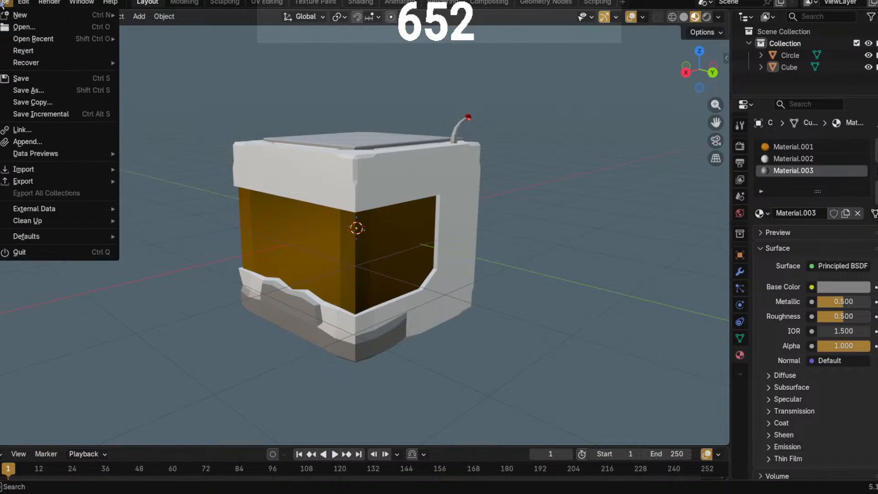
pyautogui.moveTo(49, 8)
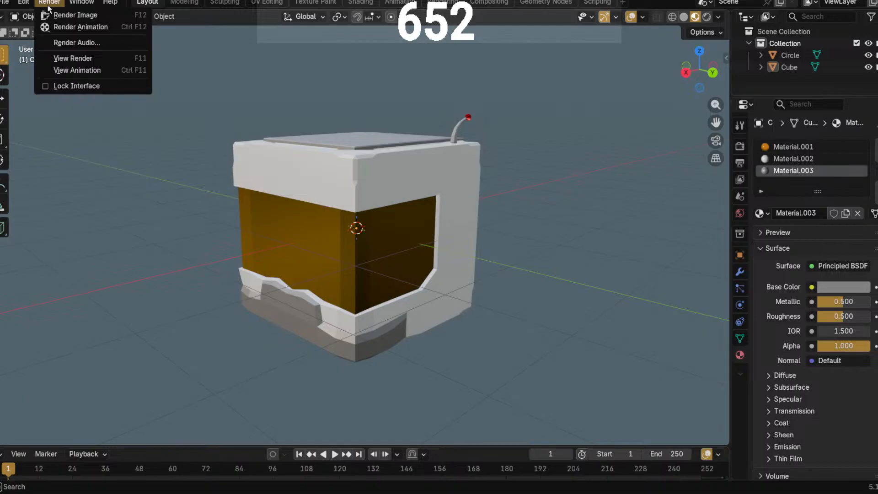
pyautogui.moveTo(4, 2)
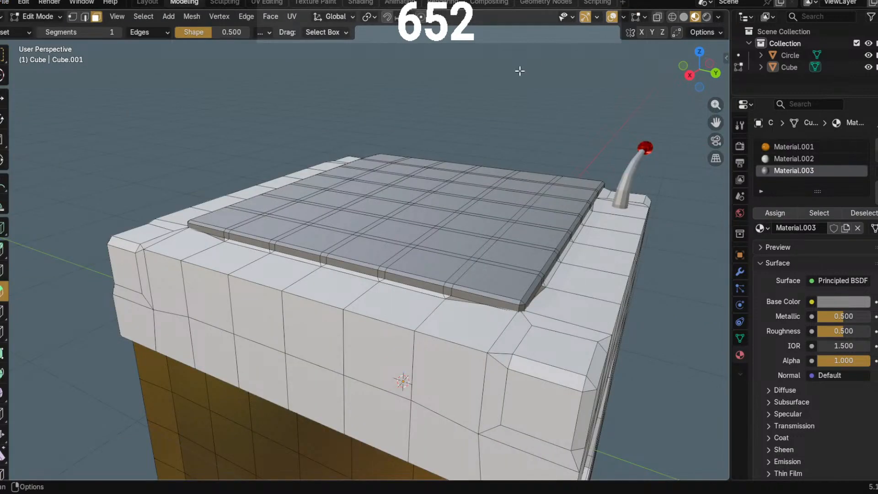
# - Turn on the Face Orientation overlay for the space helmet in the Modeling workspace, keeping overlays shown
pyautogui.scroll(-7, 519, 71)
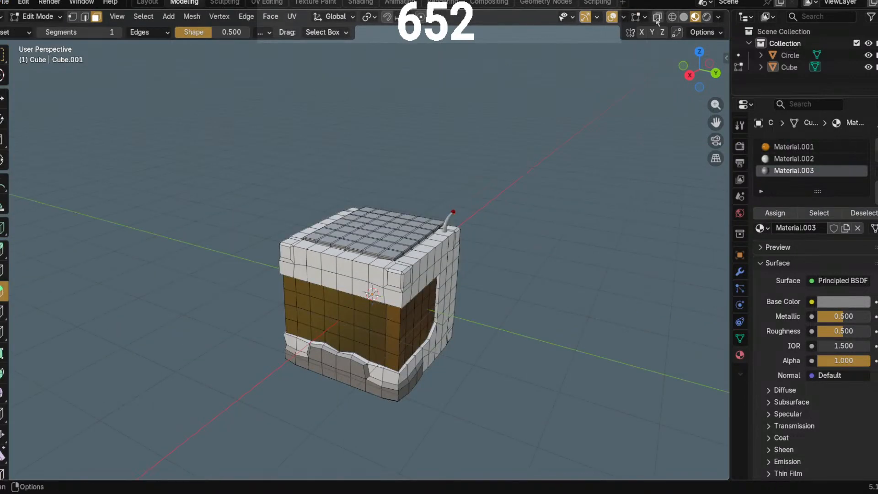
pyautogui.click(611, 17)
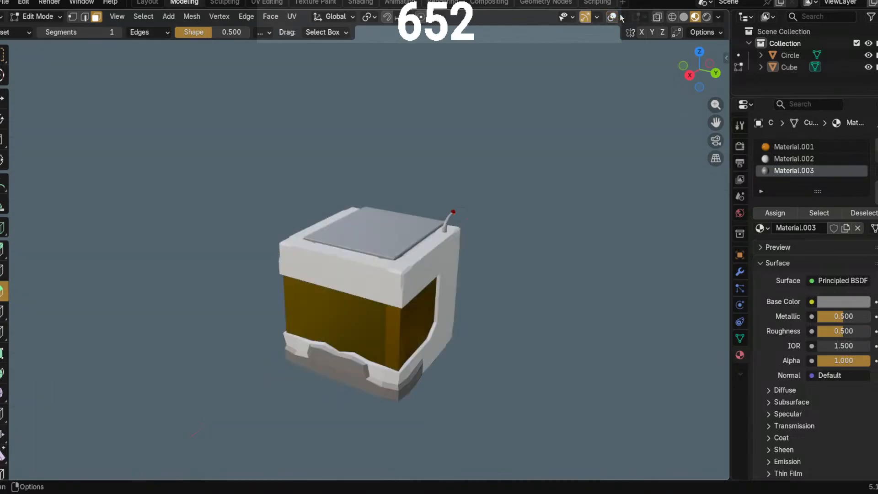
pyautogui.click(622, 17)
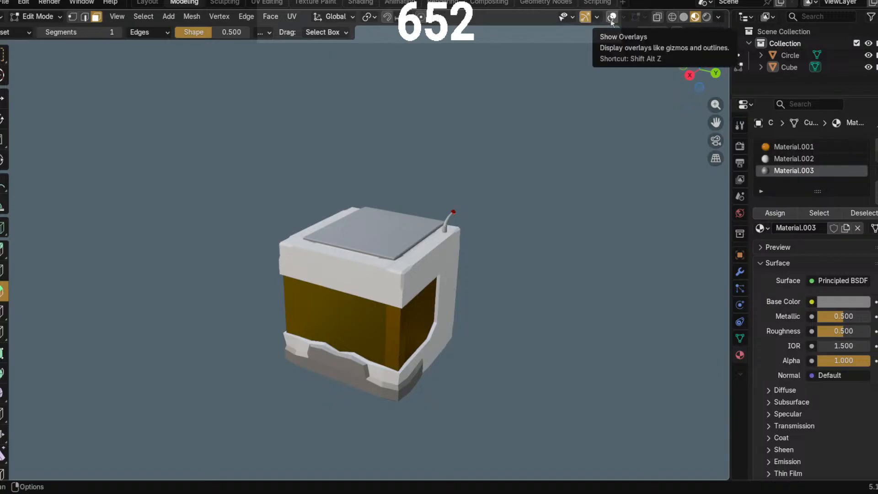
pyautogui.click(610, 18)
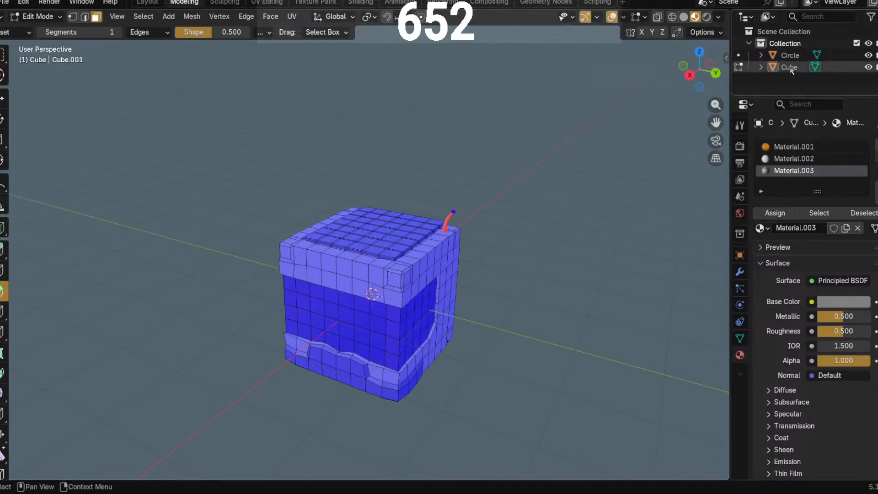
# - Add the antenna object Circle to Edit Mode, recalculate all faces' normals outside, clear the selection and save the helmet file
pyautogui.click(738, 55)
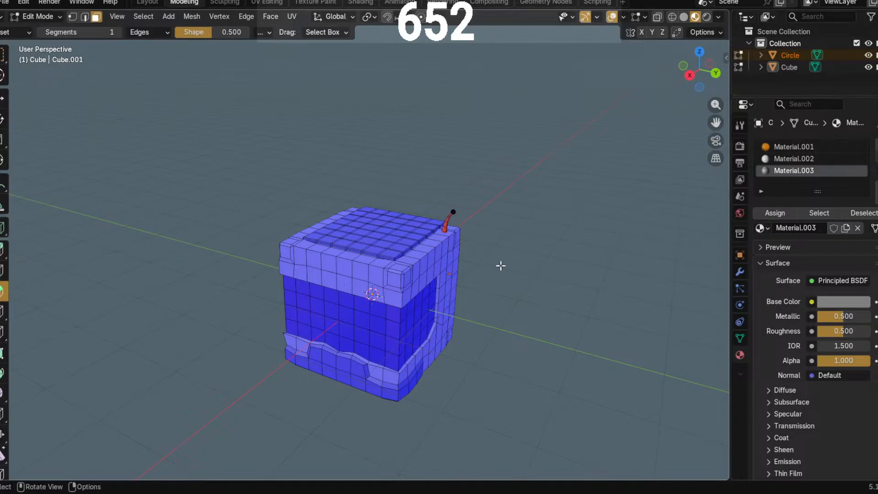
pyautogui.press('a')
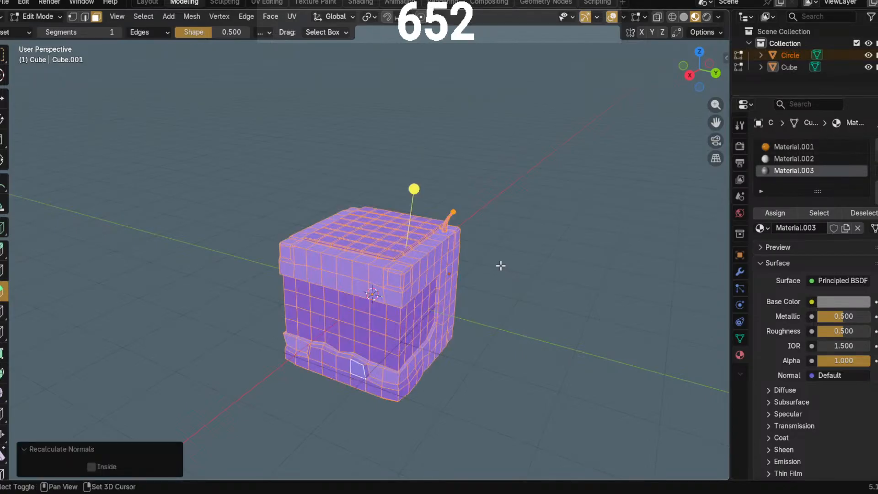
pyautogui.click(597, 142)
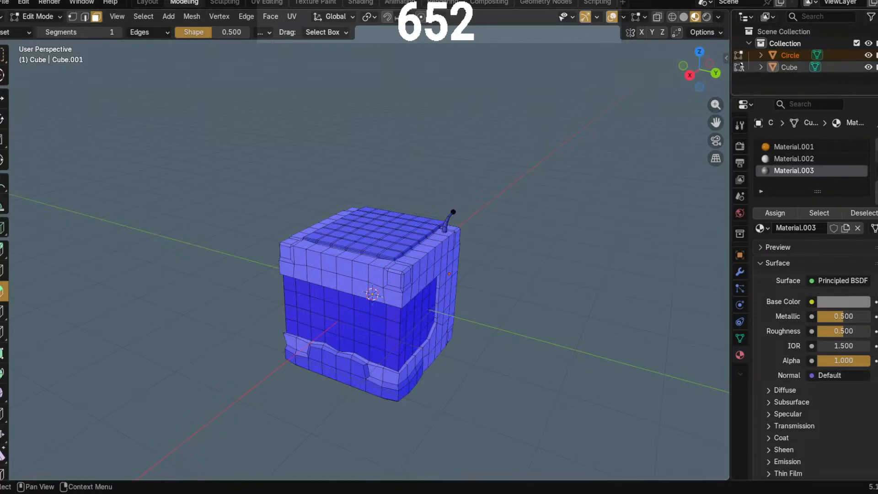
pyautogui.click(11, 3)
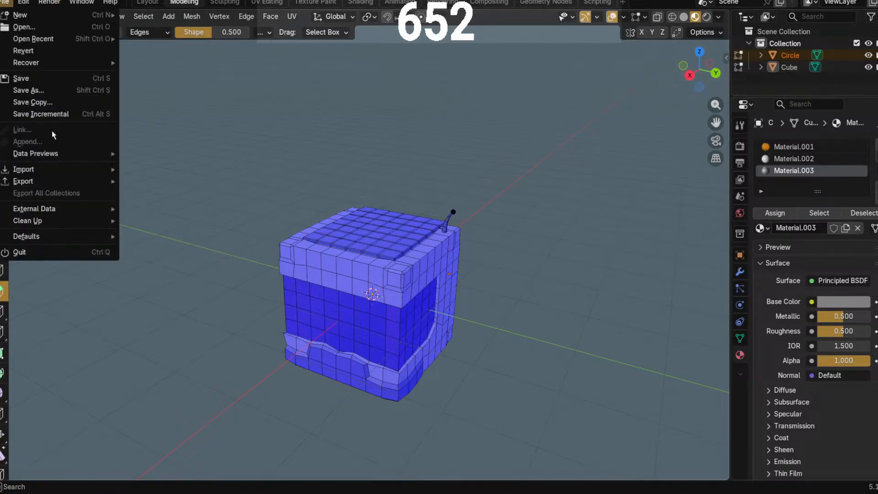
pyautogui.click(42, 79)
# - Export the space helmet as an FBX file and quit the program, saving the changes
pyautogui.click(5, 3)
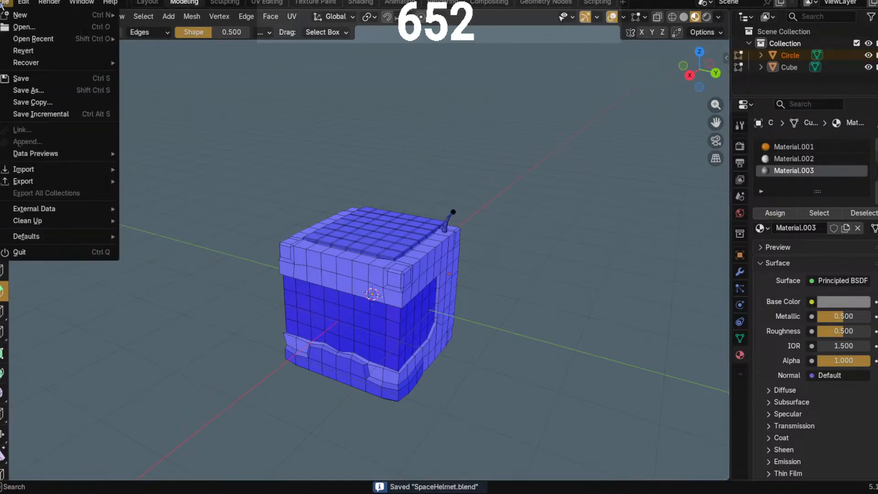
pyautogui.moveTo(35, 172)
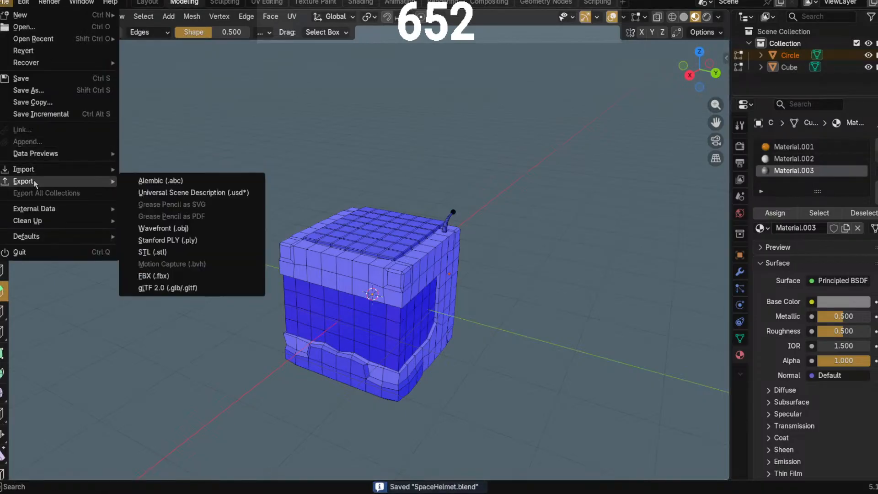
pyautogui.click(157, 276)
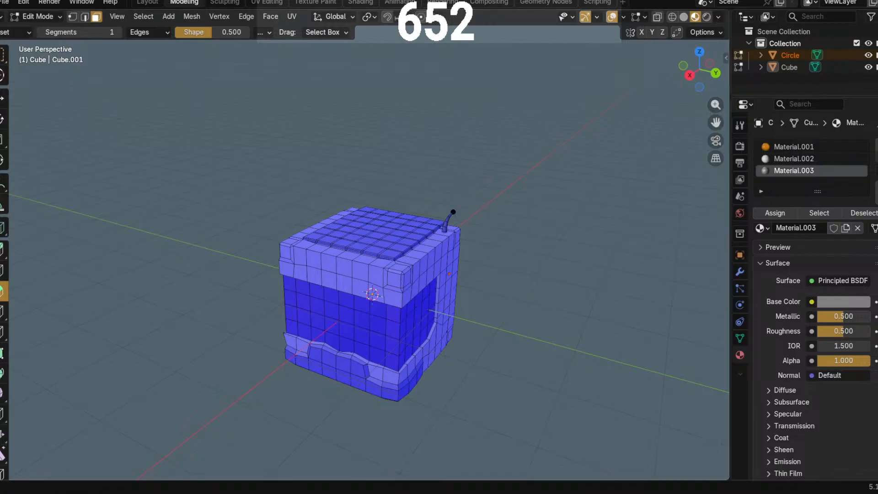
pyautogui.hotkey('ctrl', 'q')
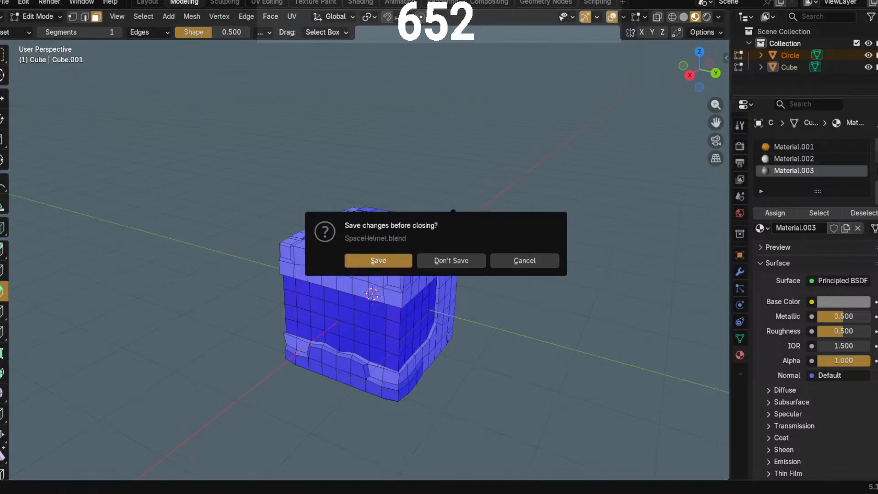
pyautogui.click(385, 261)
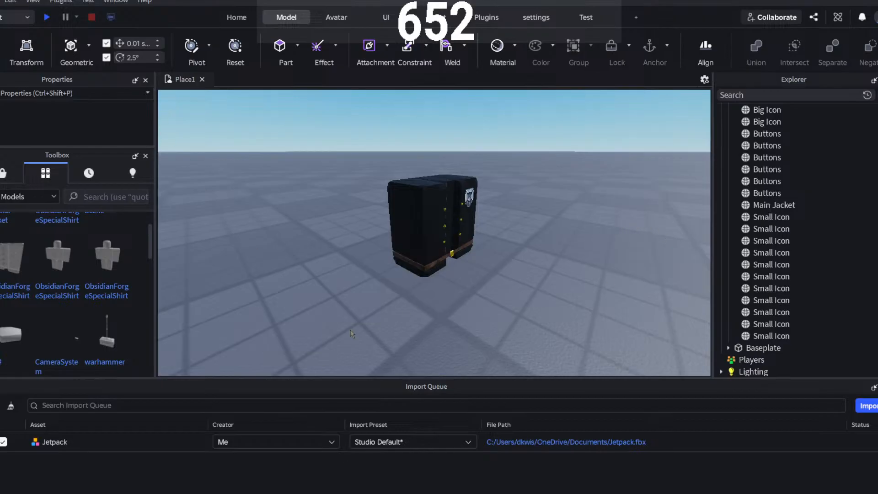
# - In Roblox Studio, exclude Jetpack from the import queue and import only SpaceHelmet with the Studio Default preset
pyautogui.scroll(3, 63, 260)
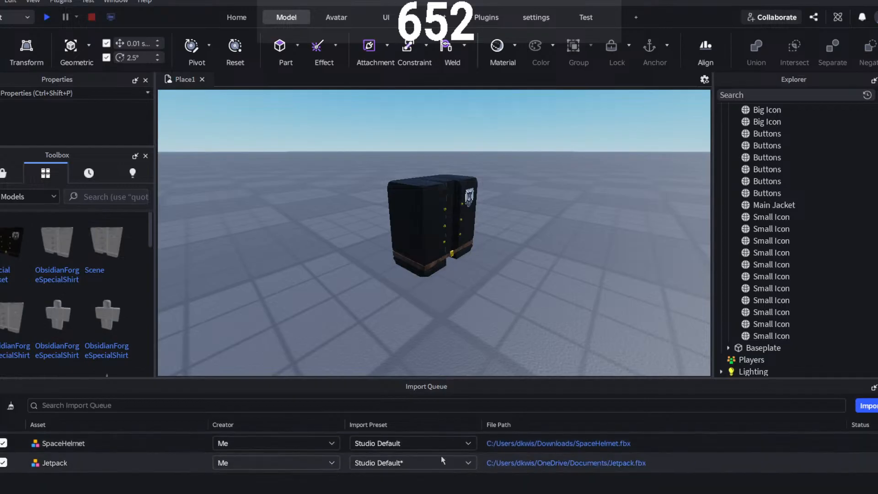
pyautogui.click(3, 462)
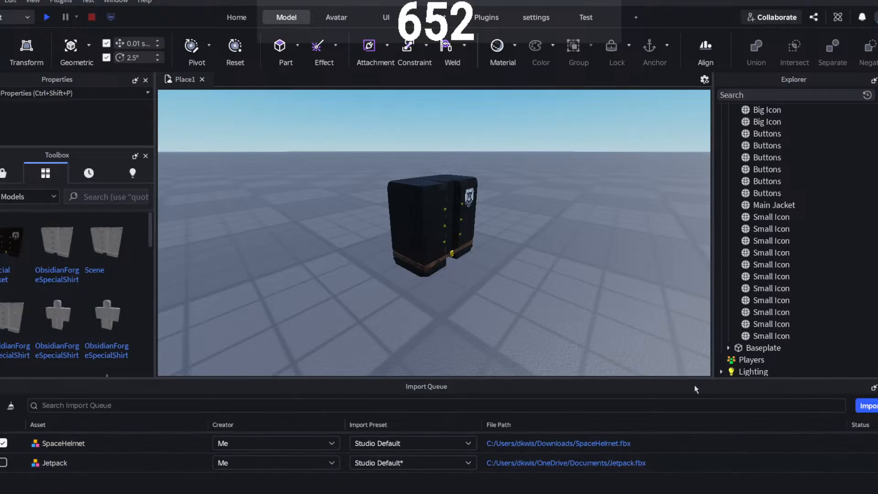
pyautogui.click(865, 406)
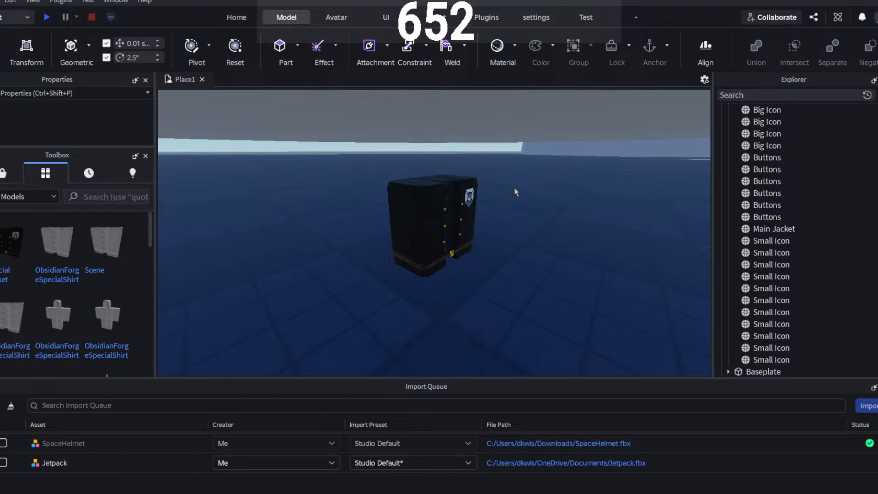
# - Locate the imported SpaceHelmet above the jetpack, select it and examine it up close from below
pyautogui.scroll(-5, 493, 183)
pyautogui.scroll(8, 411, 190)
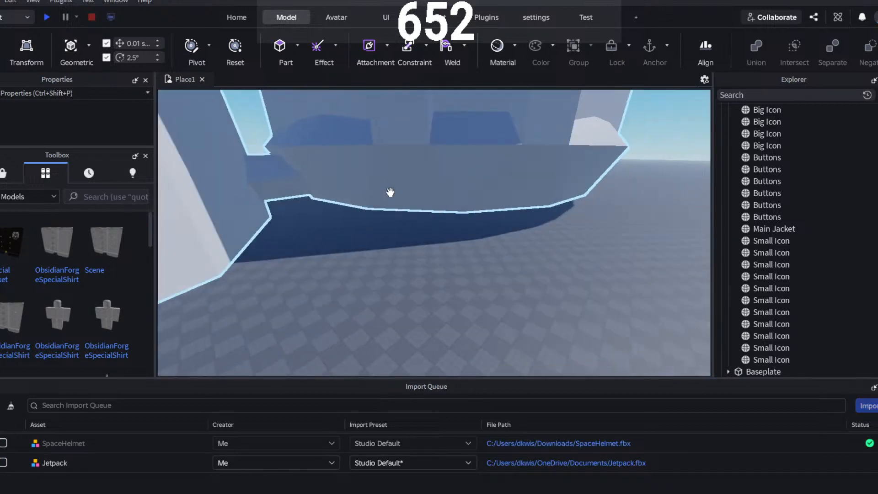
pyautogui.scroll(-2, 396, 196)
pyautogui.moveTo(388, 209); pyautogui.dragTo(405, 197, button='right')
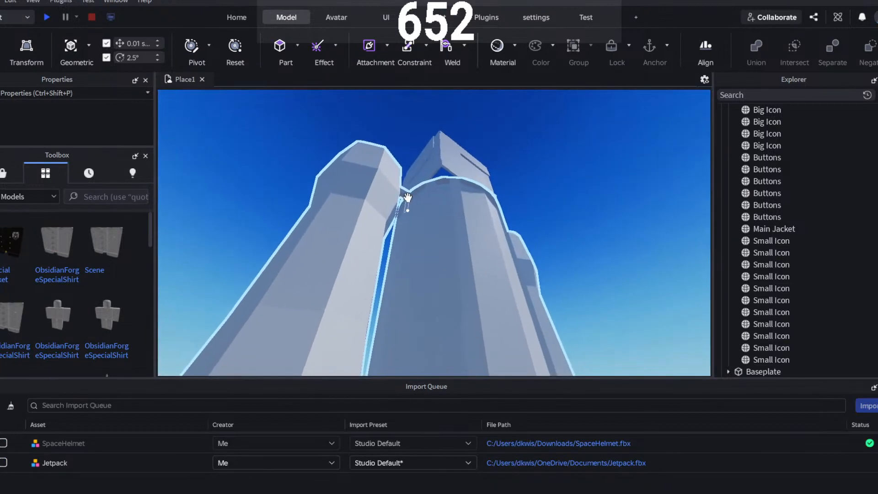
pyautogui.click(447, 144)
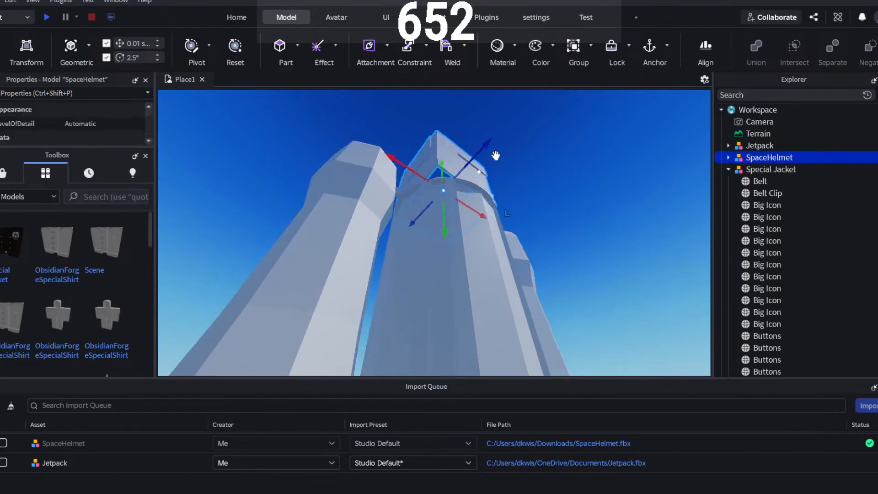
pyautogui.moveTo(455, 158); pyautogui.dragTo(478, 142, button='right')
pyautogui.scroll(6, 429, 145)
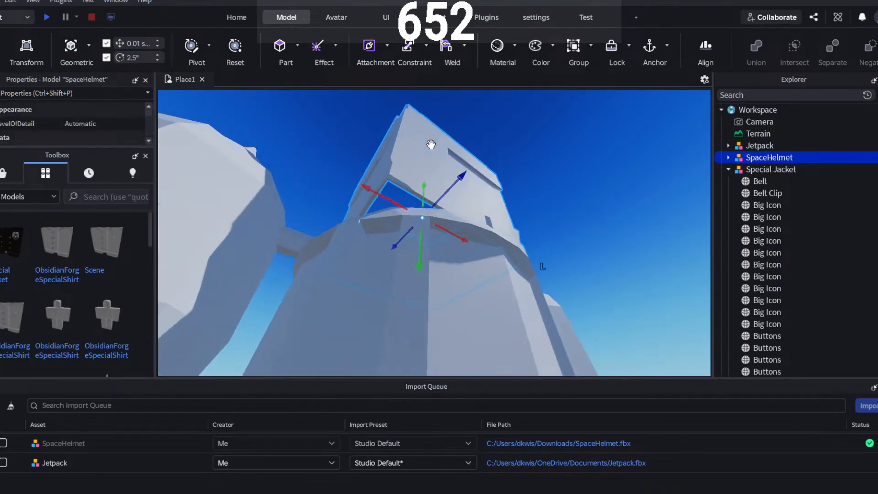
# - Expand the SpaceHelmet model and make its Cube mesh double-sided
pyautogui.scroll(5, 430, 147)
pyautogui.moveTo(431, 149)
pyautogui.mouseDown(button='right')
pyautogui.moveTo(425, 157)
pyautogui.moveTo(431, 153)
pyautogui.mouseUp(button='right')
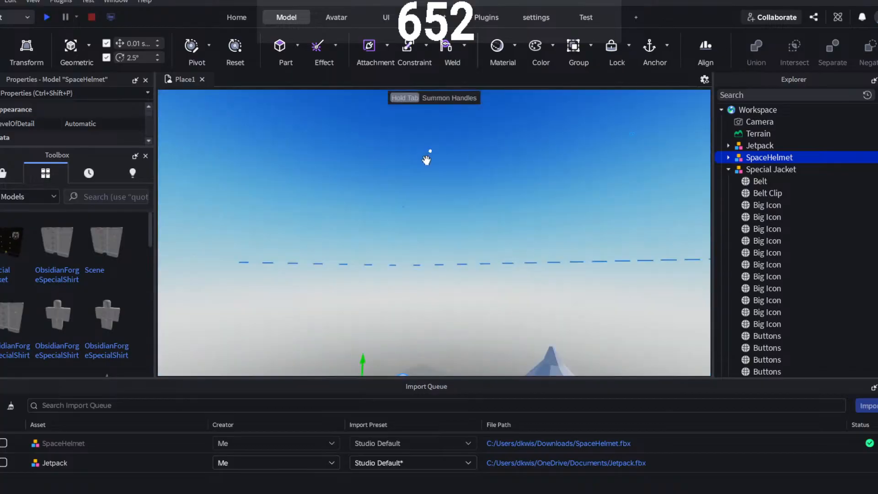
pyautogui.scroll(-4, 431, 150)
pyautogui.scroll(4, 432, 153)
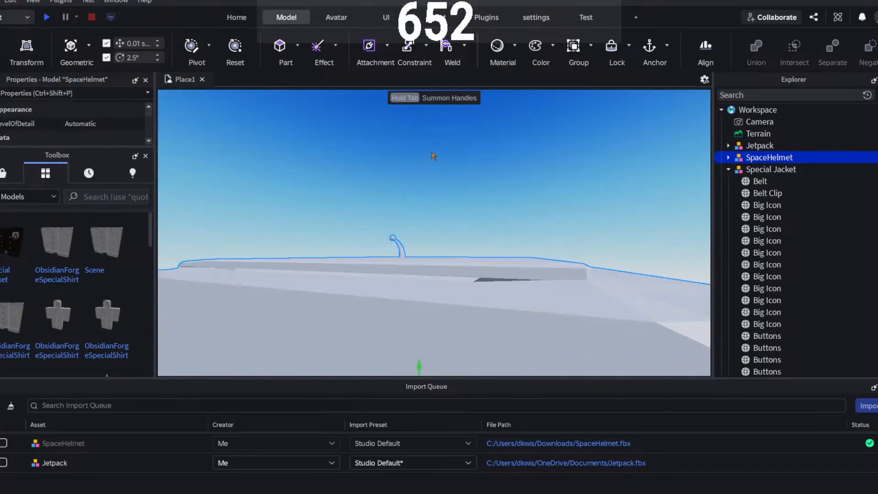
pyautogui.press('f')
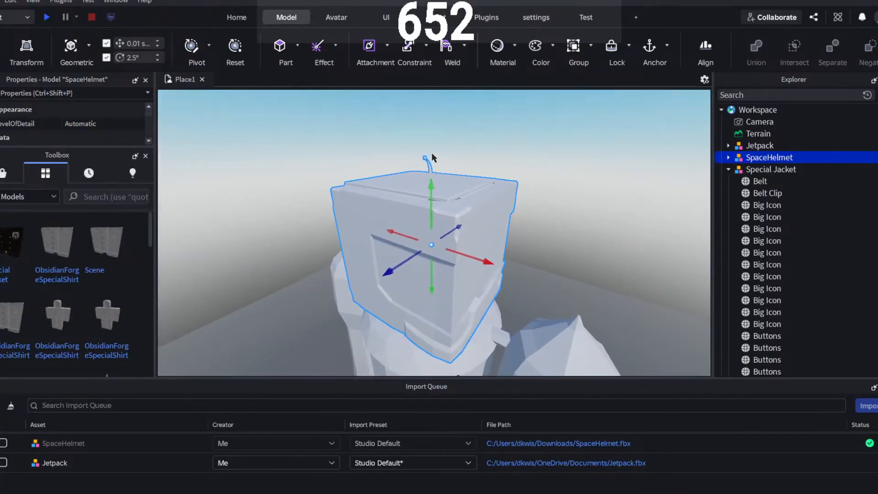
pyautogui.click(729, 157)
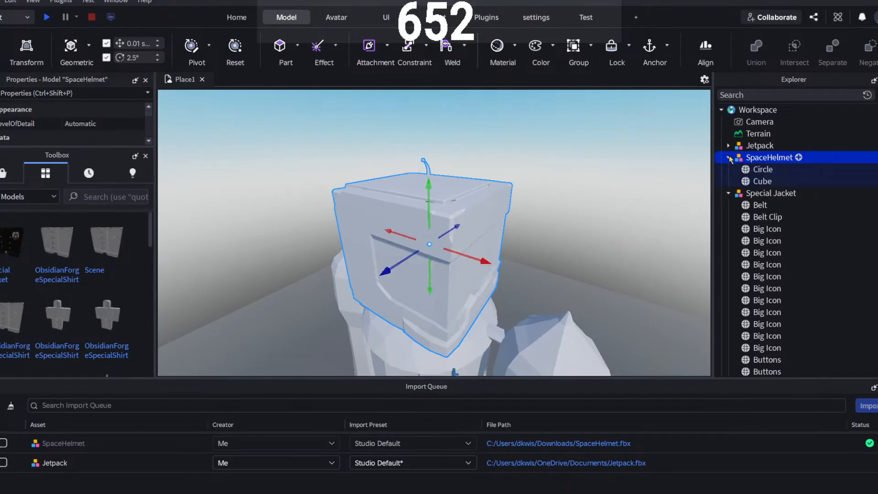
pyautogui.click(761, 181)
pyautogui.click(759, 170)
pyautogui.click(761, 181)
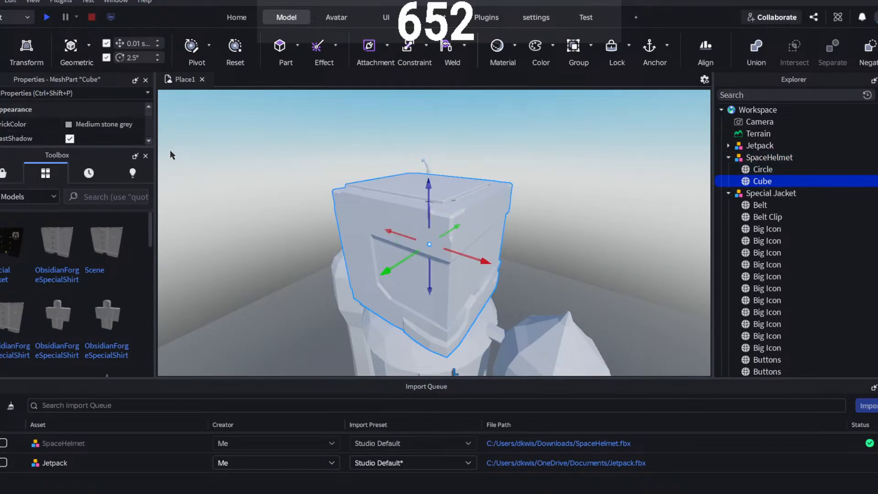
pyautogui.click(146, 156)
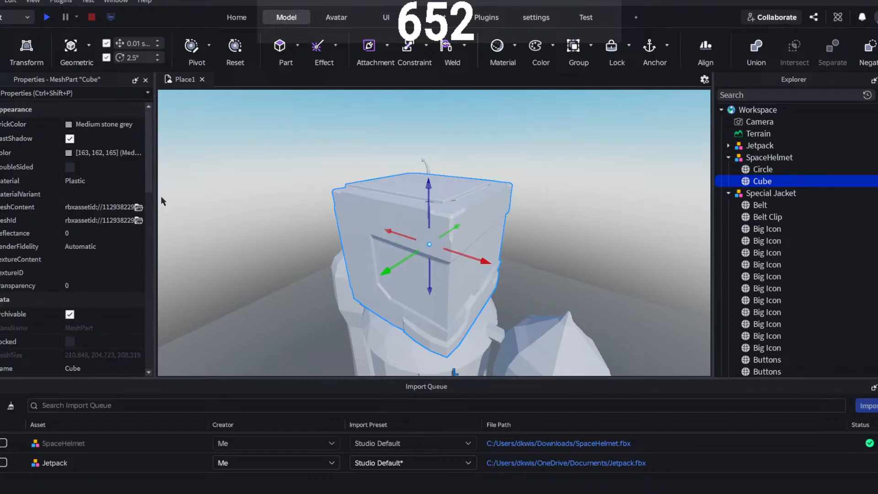
pyautogui.click(70, 168)
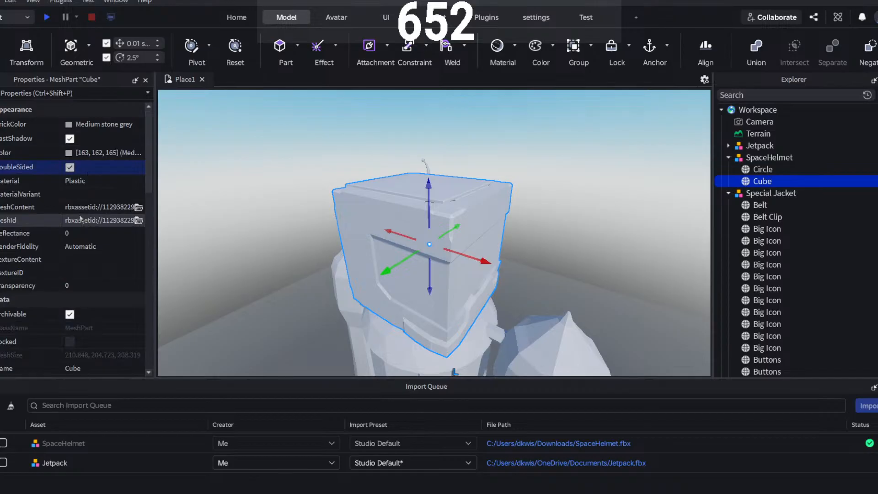
pyautogui.click(113, 273)
pyautogui.click(107, 220)
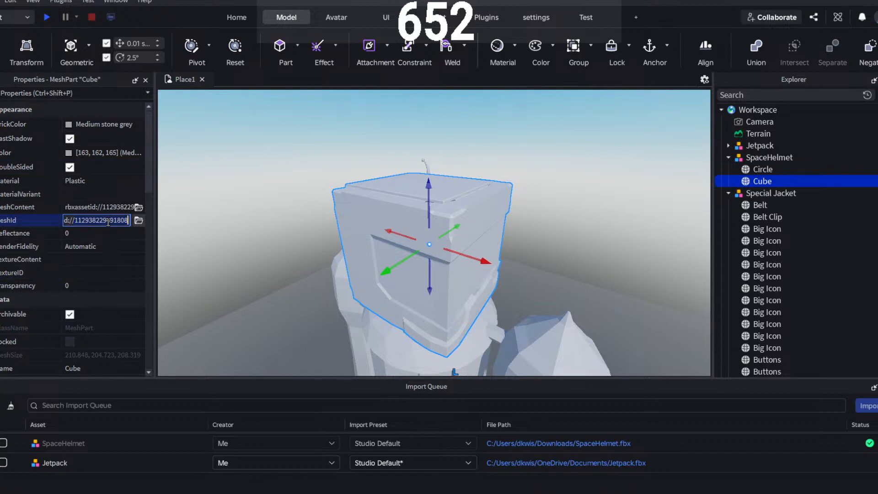
pyautogui.click(102, 270)
pyautogui.hotkey('ctrl', 'v')
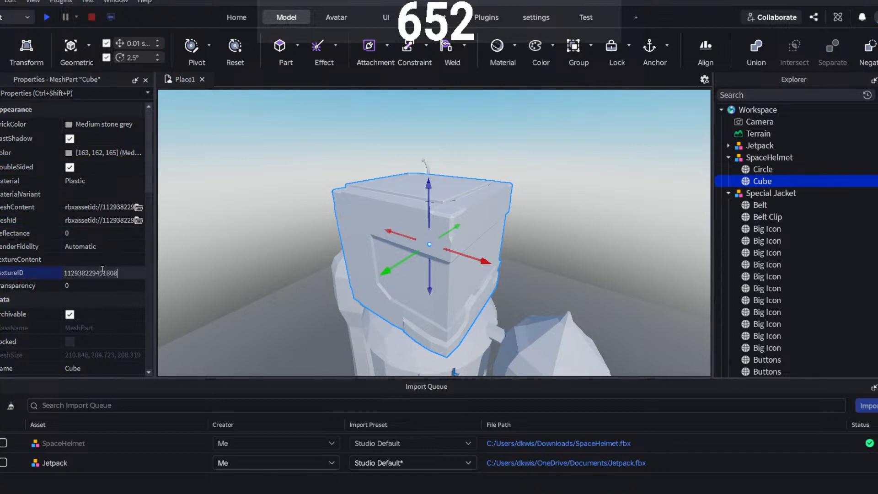
pyautogui.press('Return')
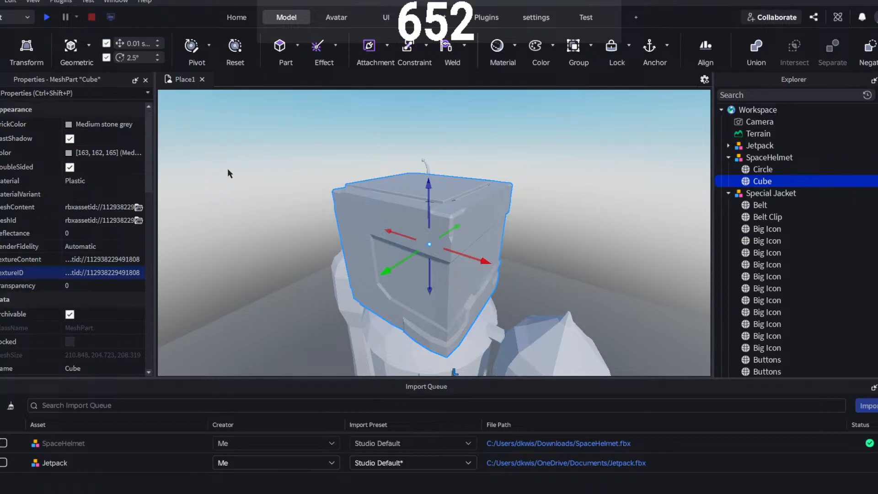
# - Close the import queue and delete the SpaceHelmet model from the Workspace
pyautogui.click(227, 168)
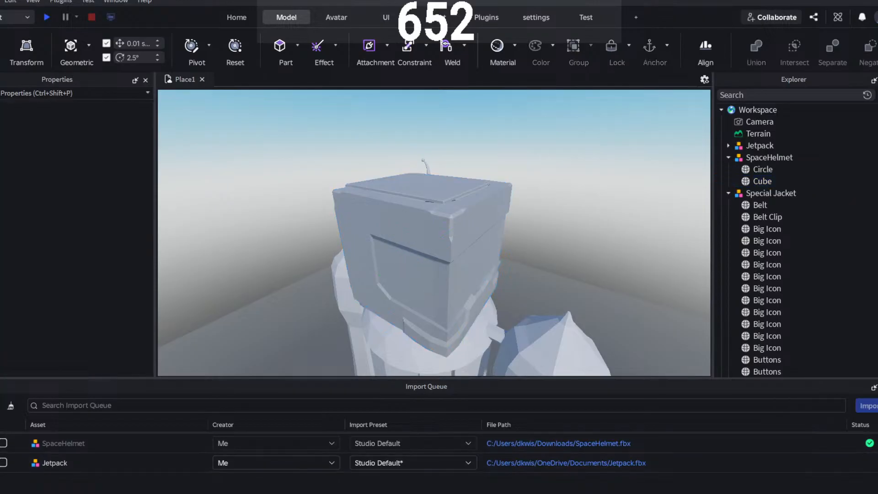
pyautogui.click(877, 387)
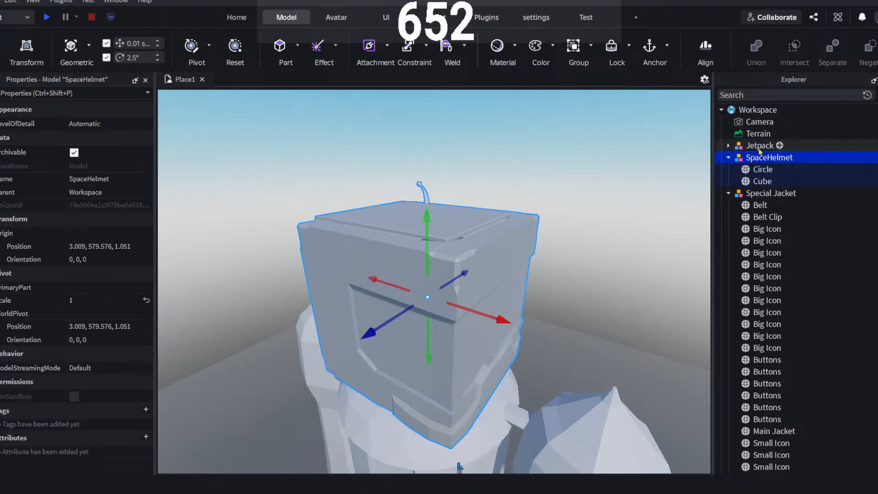
pyautogui.press('Delete')
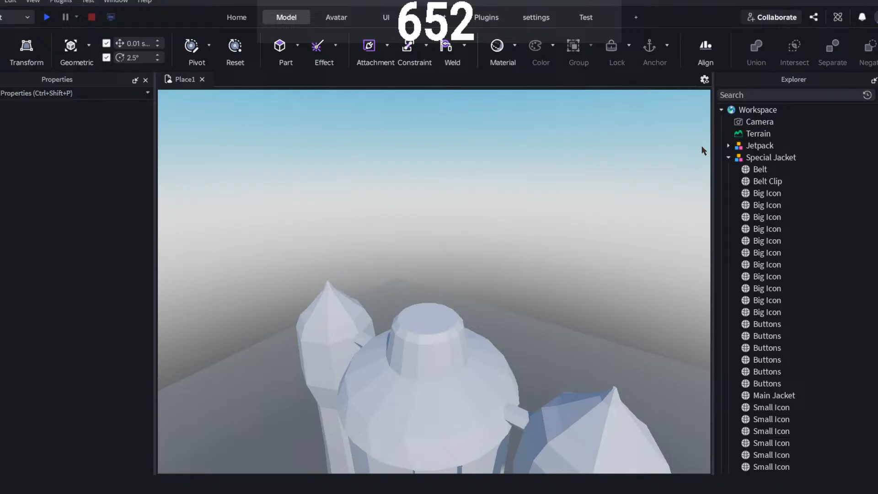
# - Select the Jetpack and shrink it uniformly with the Scale tool to a scale of about 0
pyautogui.click(402, 385)
pyautogui.press('f')
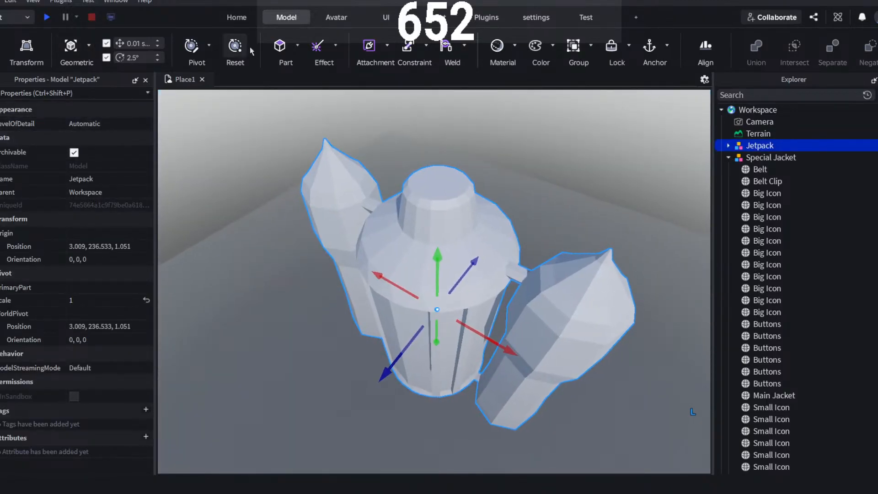
pyautogui.click(250, 16)
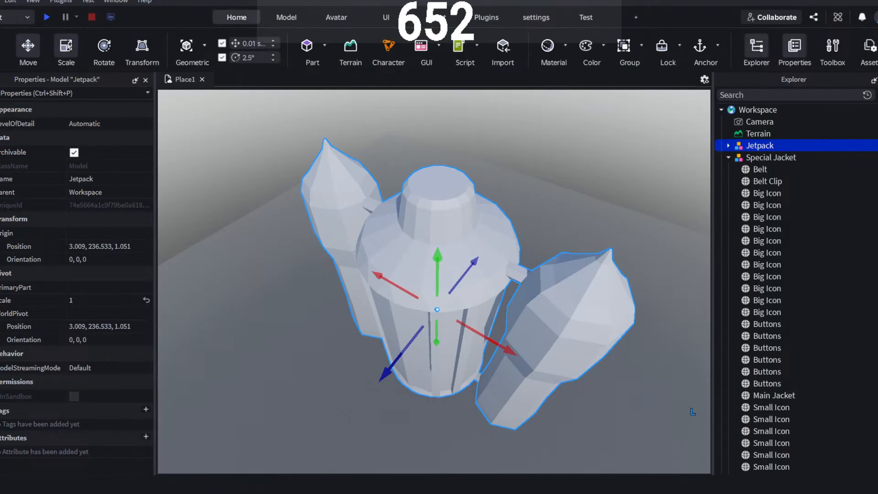
pyautogui.click(65, 46)
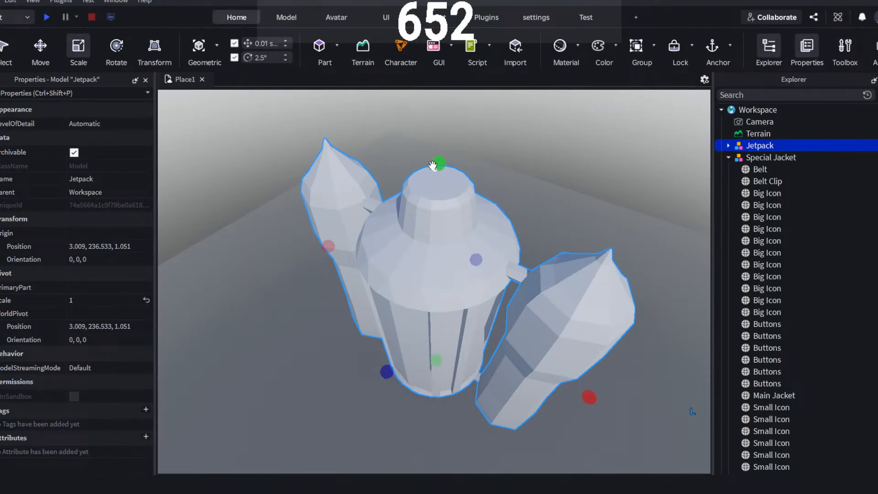
pyautogui.moveTo(441, 194); pyautogui.dragTo(447, 359)
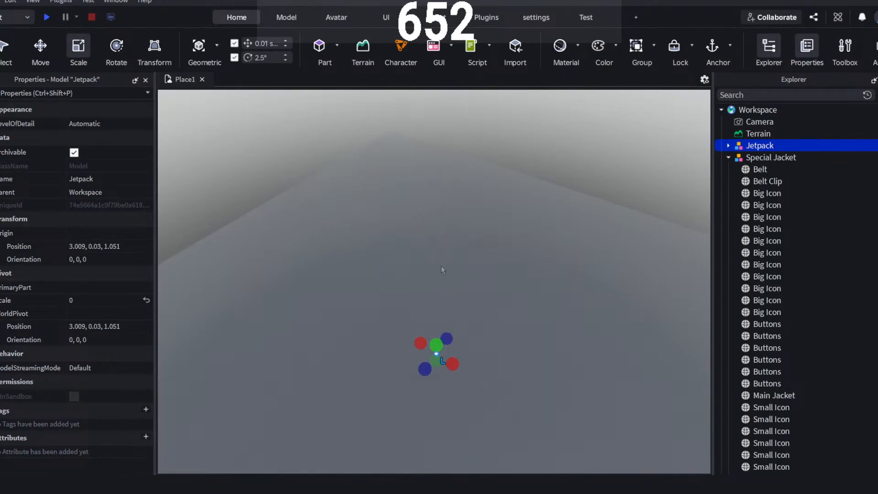
# - Locate the shrunken Jetpack beside the jacket and enlarge it to a scale of about 0.001
pyautogui.moveTo(441, 274); pyautogui.dragTo(441, 274, button='right')
pyautogui.scroll(5, 441, 274)
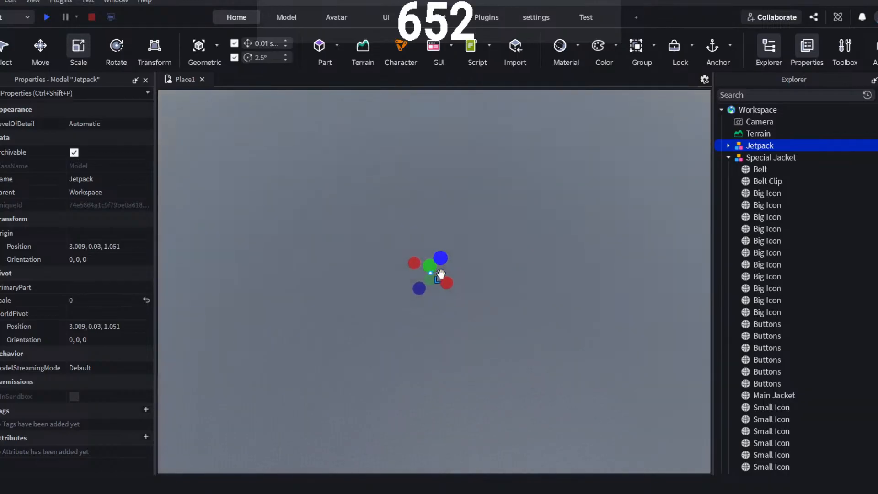
pyautogui.scroll(10, 441, 275)
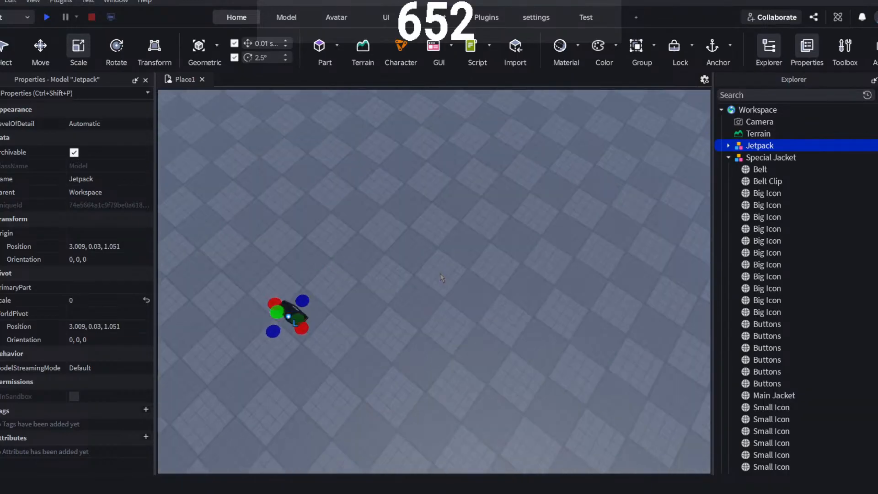
pyautogui.press('f')
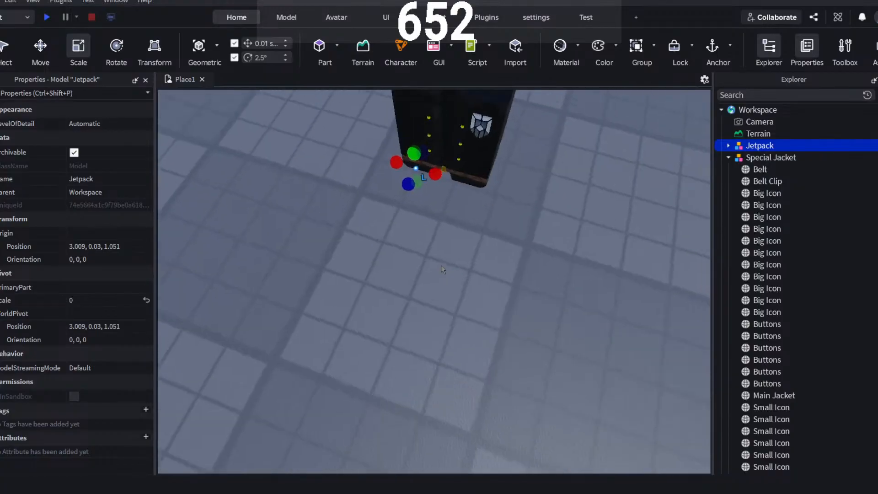
pyautogui.moveTo(402, 273); pyautogui.dragTo(460, 113)
pyautogui.scroll(-6, 564, 231)
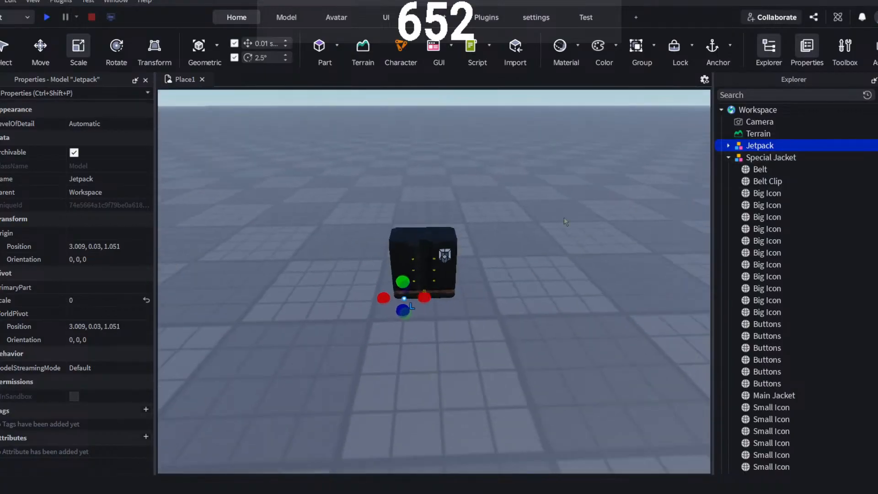
pyautogui.click(565, 221)
pyautogui.click(759, 146)
pyautogui.moveTo(405, 278); pyautogui.dragTo(351, 464)
pyautogui.press('s')
pyautogui.moveTo(283, 270); pyautogui.dragTo(375, 262)
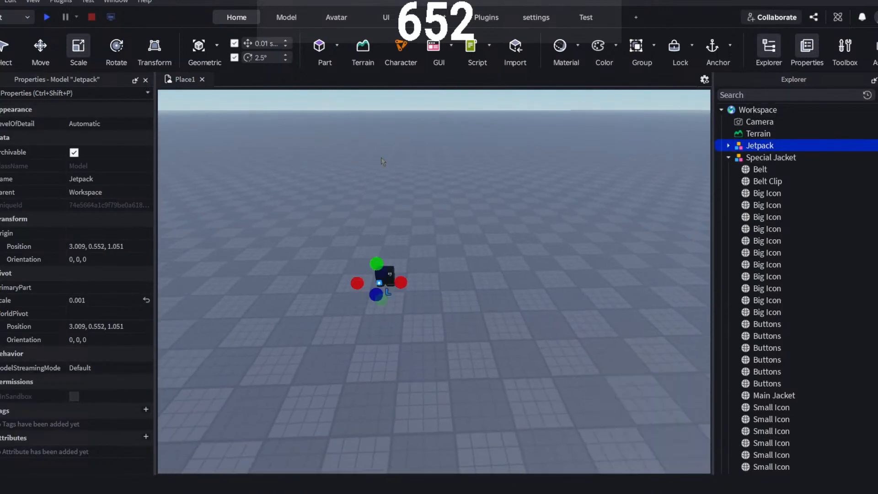
# - Enlarge the Jetpack further to a scale of about 0.004, roughly matching the jacket's size
pyautogui.press('w')
pyautogui.press('f')
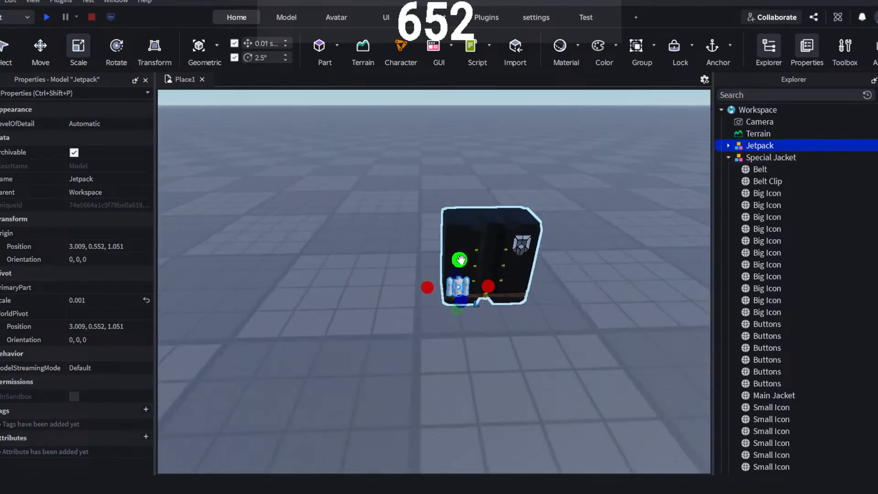
pyautogui.moveTo(457, 256); pyautogui.dragTo(499, 133)
pyautogui.press('a')
pyautogui.press('w')
pyautogui.moveTo(463, 407); pyautogui.dragTo(427, 360, button='right')
pyautogui.moveTo(496, 189); pyautogui.dragTo(501, 168)
pyautogui.moveTo(502, 168); pyautogui.dragTo(505, 173, button='right')
pyautogui.press('a')
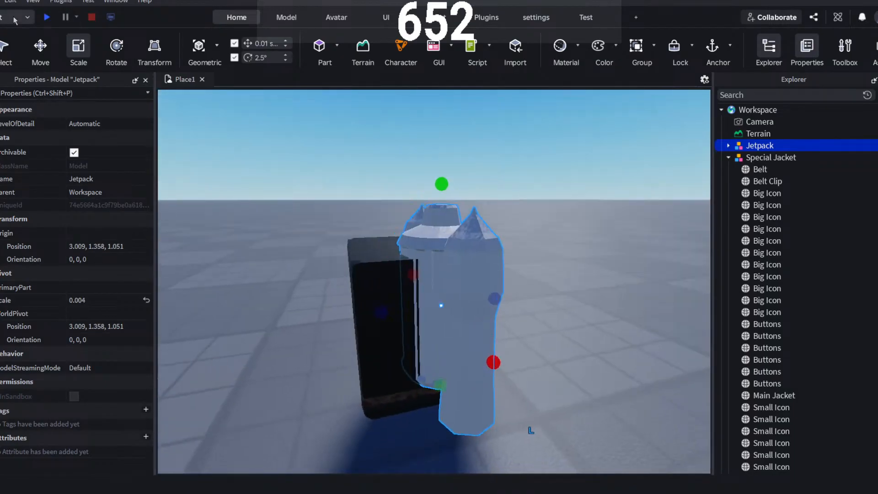
# - Move the Jetpack along its Z axis away from the jacket to about Z 10.441 and clear the selection
pyautogui.click(40, 46)
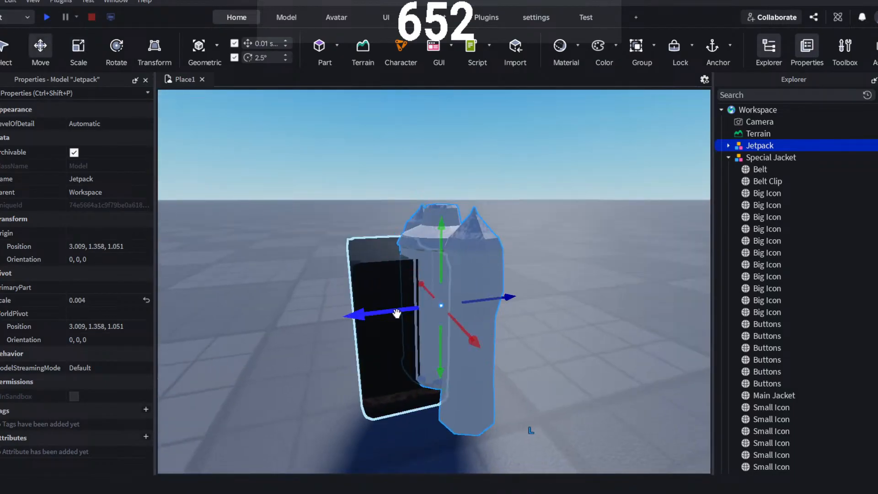
pyautogui.moveTo(397, 313); pyautogui.dragTo(313, 333)
pyautogui.press('a')
pyautogui.click(463, 254)
pyautogui.scroll(3, 463, 253)
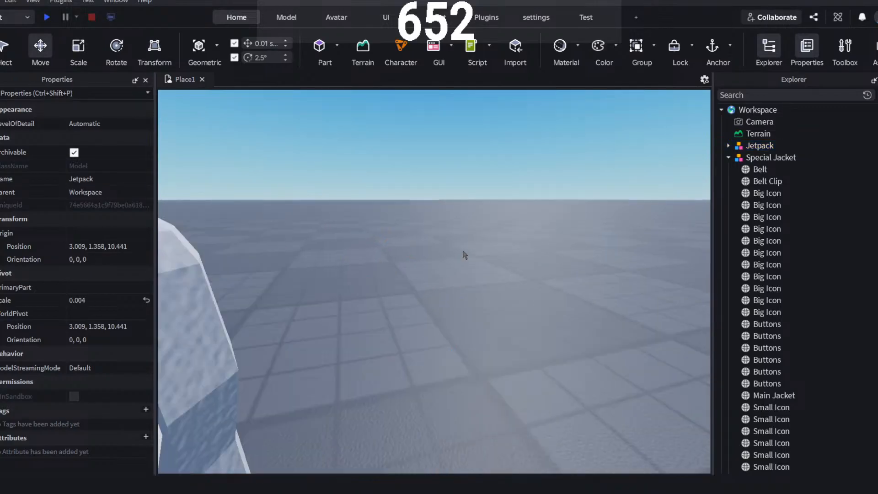
pyautogui.press('f')
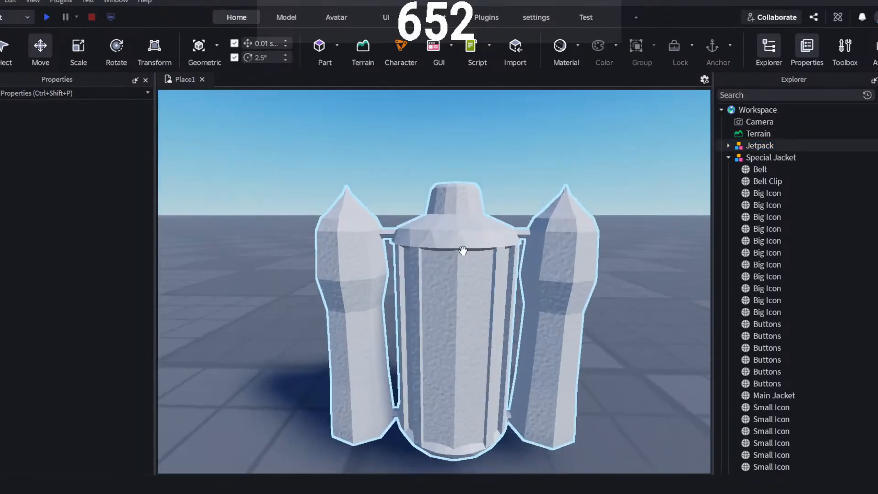
# - Select all six mesh parts of the Jetpack, from Circle to Cylinder.002, and set their material to SmoothPlastic
pyautogui.click(728, 146)
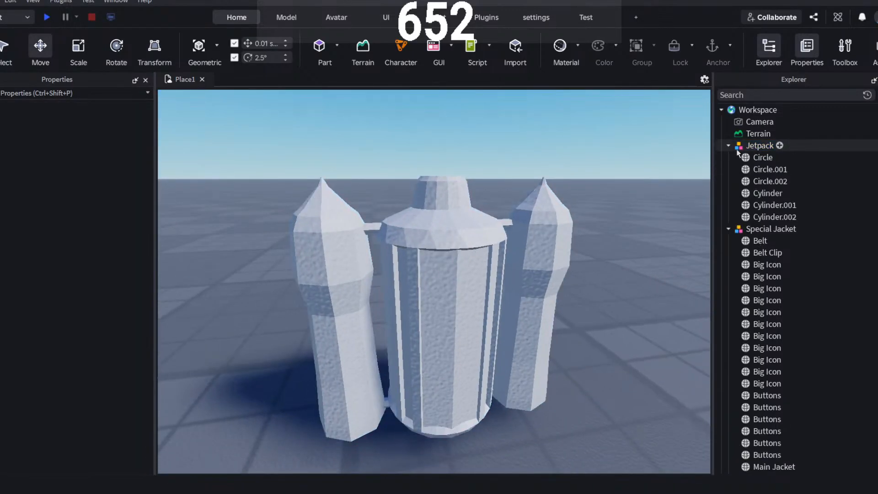
pyautogui.click(762, 158)
pyautogui.keyDown('shift'); pyautogui.click(761, 216); pyautogui.keyUp('shift')
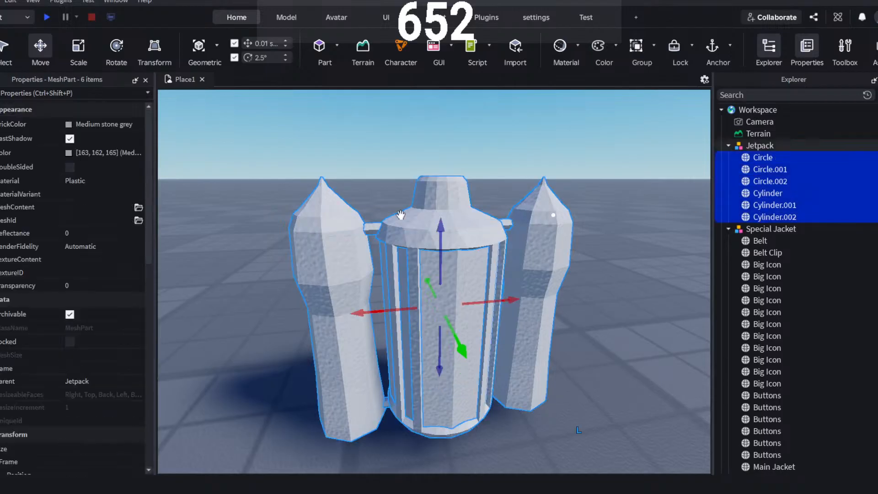
pyautogui.click(83, 182)
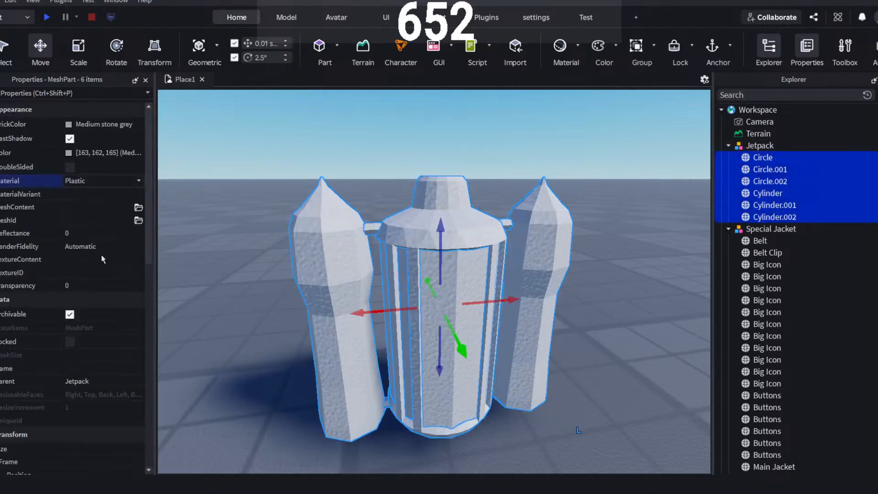
pyautogui.click(332, 117)
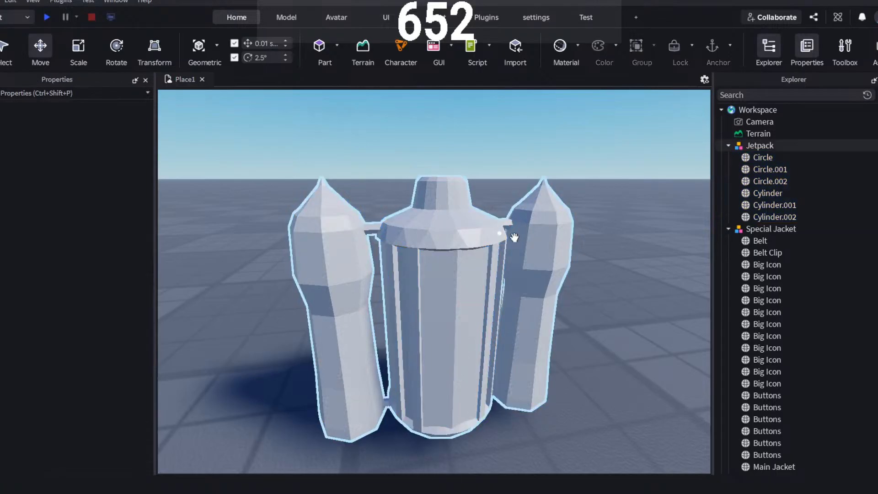
# - Check individual Jetpack parts, reselect all six mesh parts and make them double-sided
pyautogui.click(762, 158)
pyautogui.click(762, 170)
pyautogui.click(762, 157)
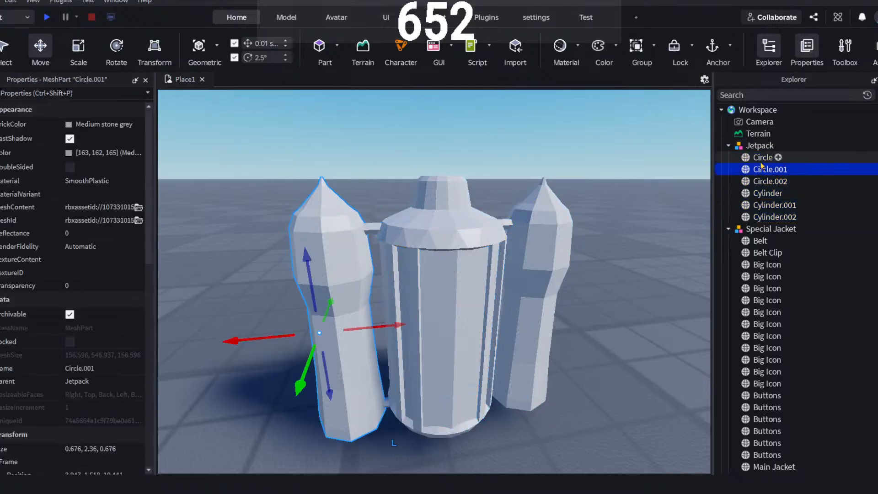
pyautogui.keyDown('ctrl'); pyautogui.click(763, 217); pyautogui.keyUp('ctrl')
pyautogui.click(764, 206)
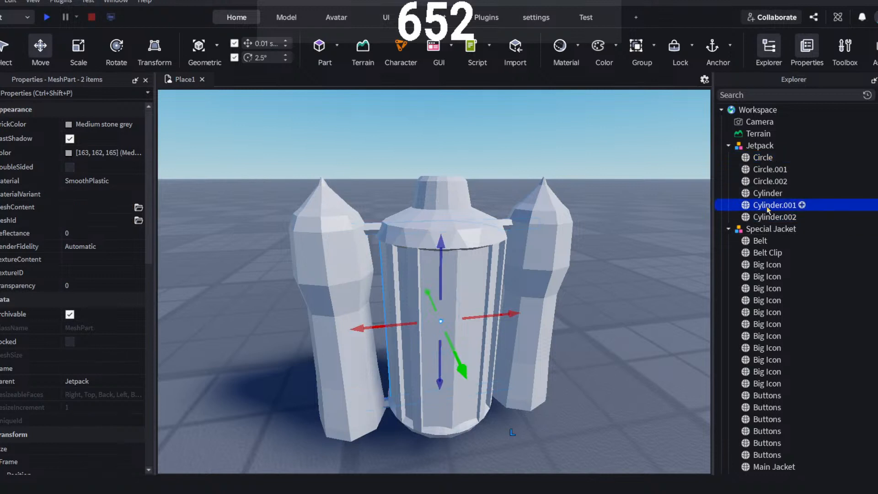
pyautogui.click(765, 215)
pyautogui.keyDown('shift'); pyautogui.click(754, 158); pyautogui.keyUp('shift')
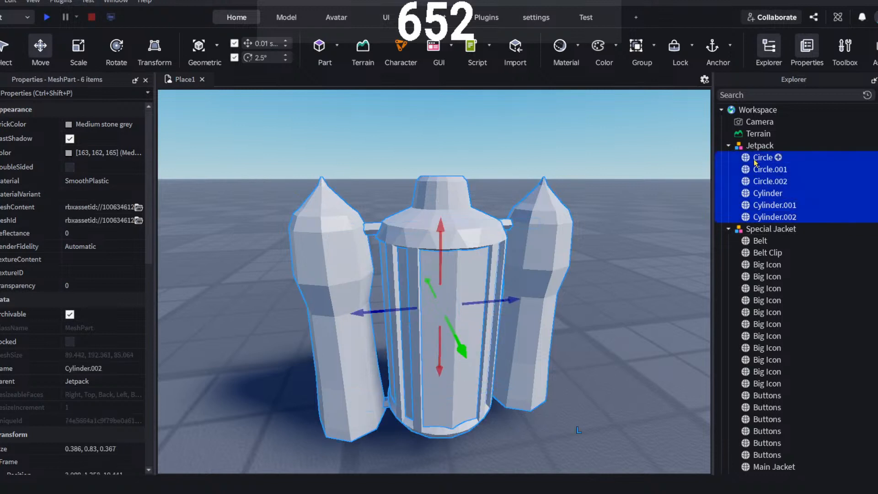
pyautogui.click(70, 167)
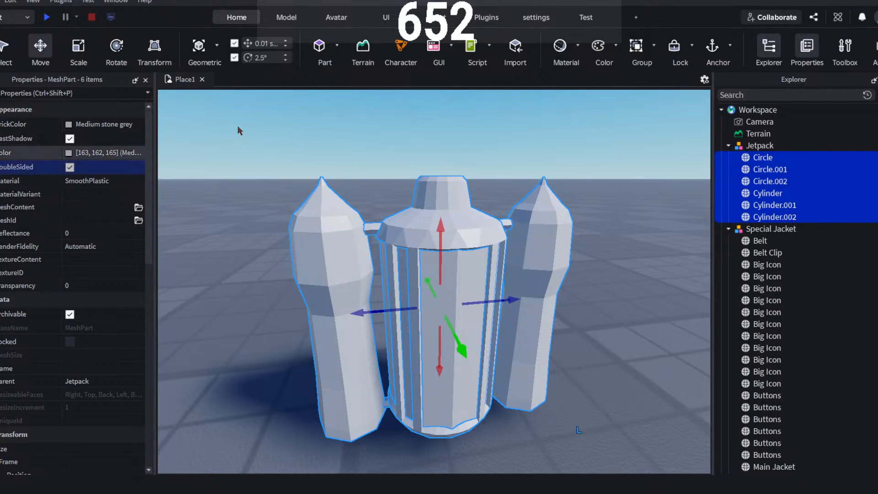
# - Check individual Jetpack parts and set the material of the central casing, Cylinder.001, to Glass
pyautogui.click(599, 131)
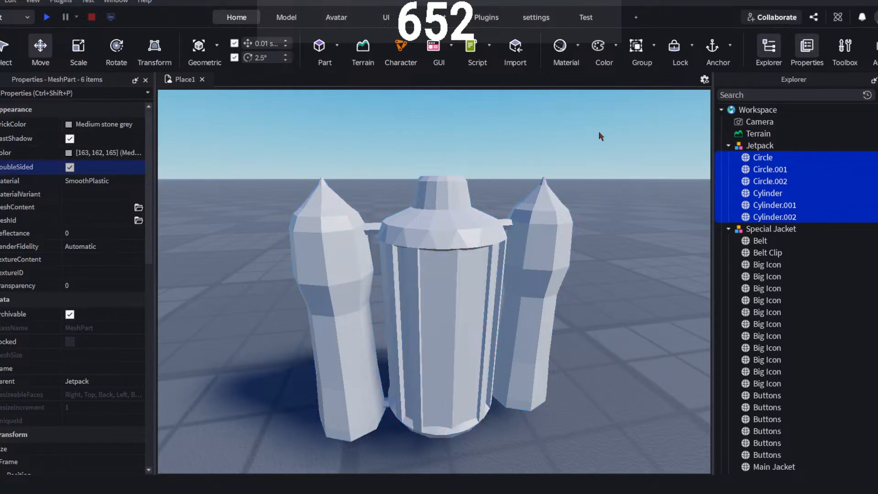
pyautogui.click(767, 194)
pyautogui.click(766, 182)
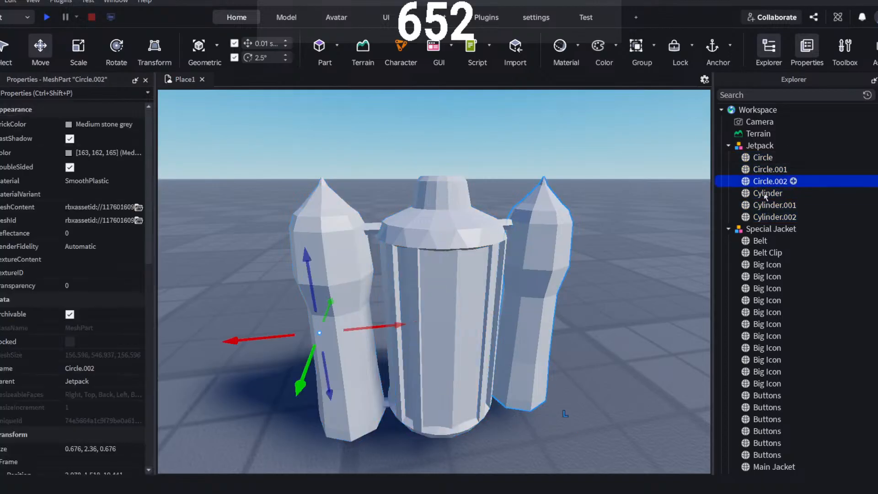
pyautogui.click(767, 194)
pyautogui.click(768, 205)
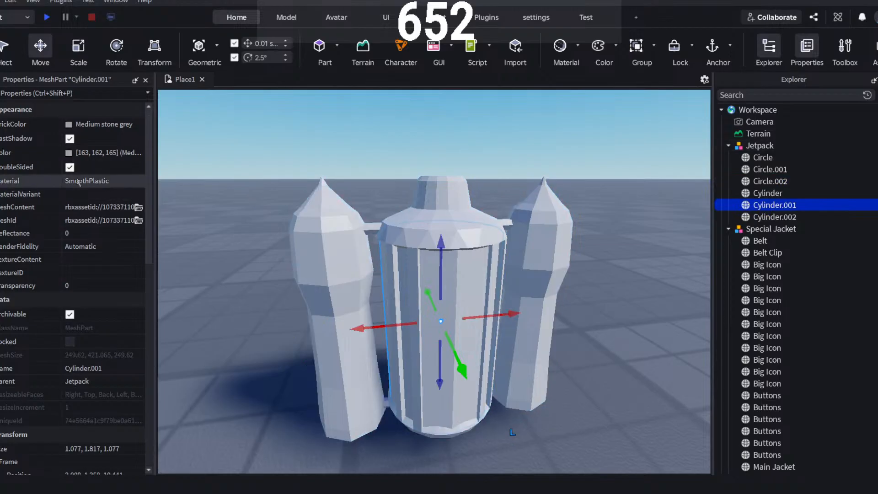
pyautogui.click(95, 184)
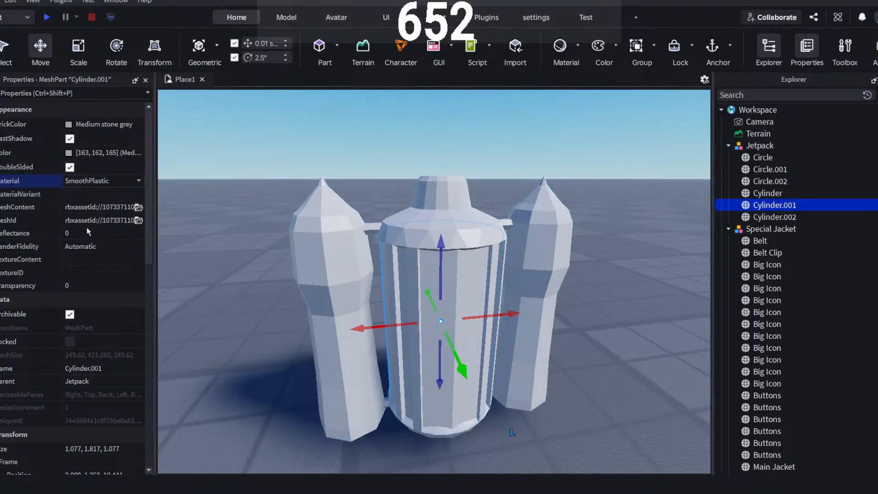
pyautogui.click(72, 227)
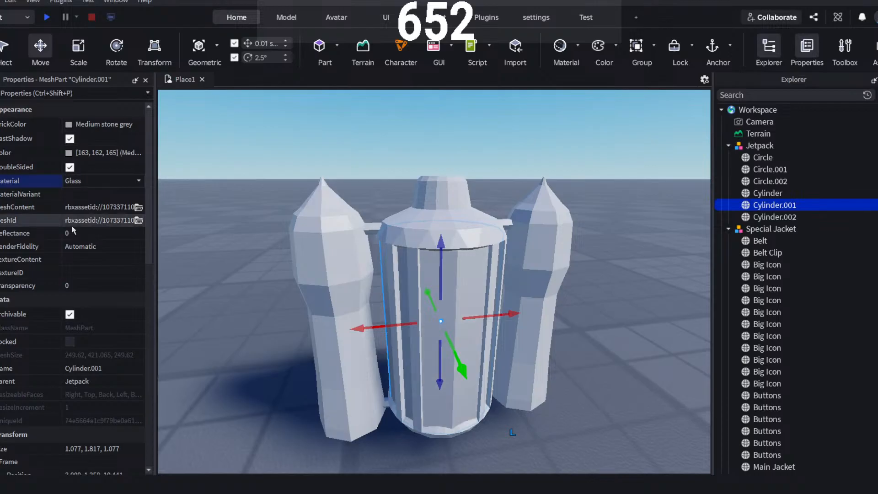
# - Set the transparency of Cylinder.001 to 0.4
pyautogui.click(75, 284)
pyautogui.write('0.4')
pyautogui.press('Return')
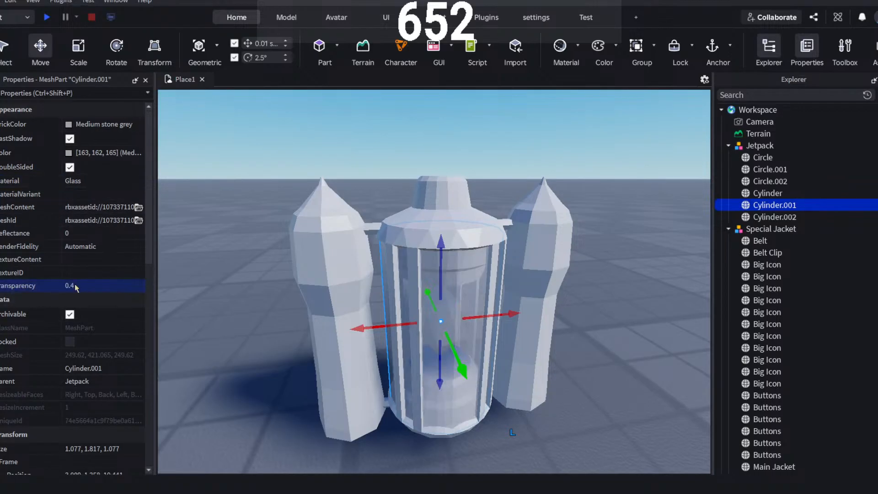
# - Set the material of Cylinder.001 to ForceField, then clear the selection and check the casing from other sides
pyautogui.click(91, 182)
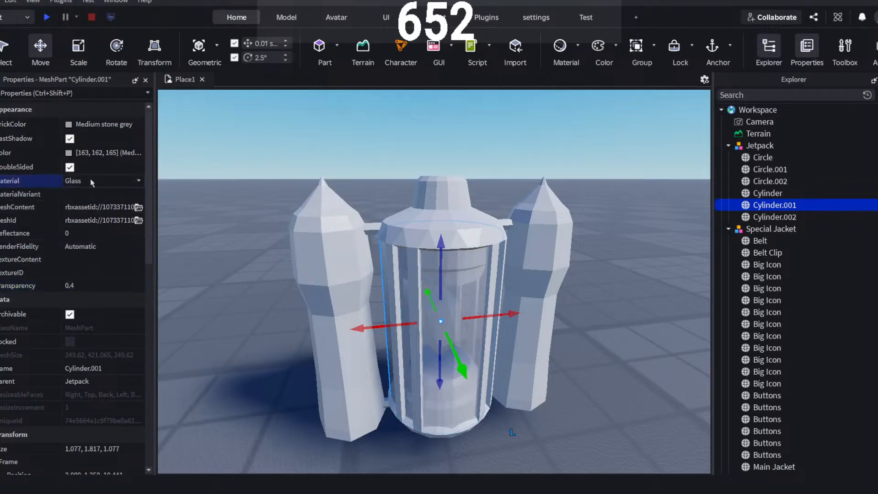
pyautogui.click(99, 258)
pyautogui.moveTo(293, 242); pyautogui.dragTo(327, 223, button='right')
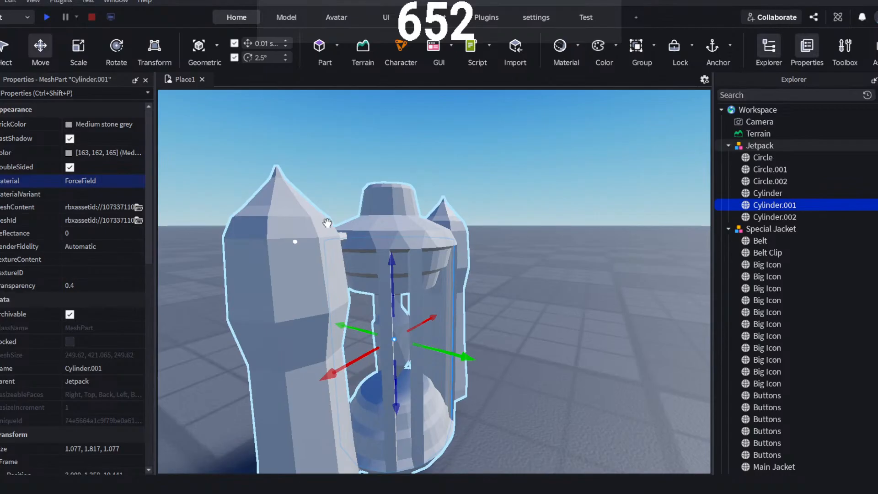
pyautogui.click(555, 158)
pyautogui.moveTo(555, 158); pyautogui.dragTo(557, 164, button='right')
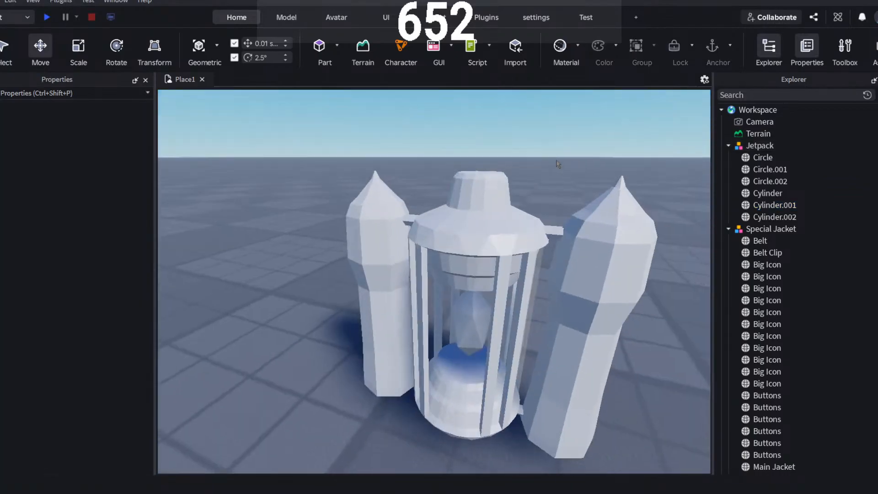
# - Set the crystal Cylinder.002 inside the Jetpack to Metal material and give it the BrickColor Pink
pyautogui.click(774, 217)
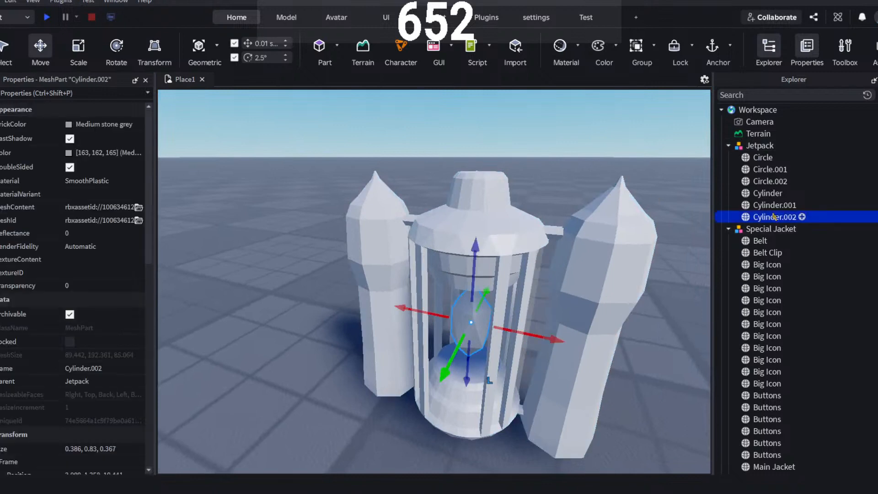
pyautogui.click(104, 185)
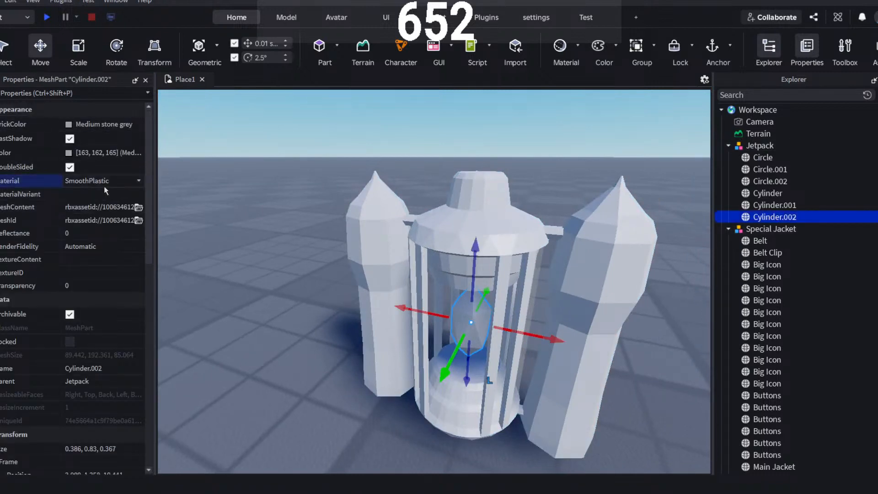
pyautogui.click(88, 228)
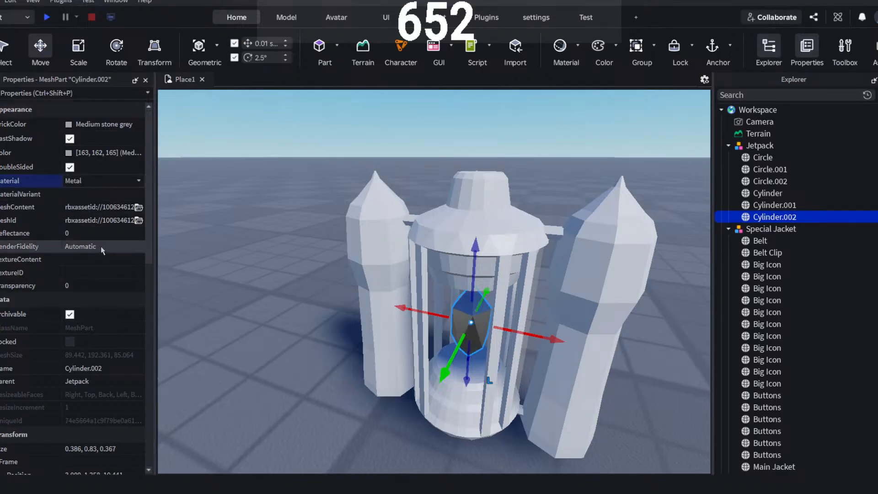
pyautogui.click(68, 125)
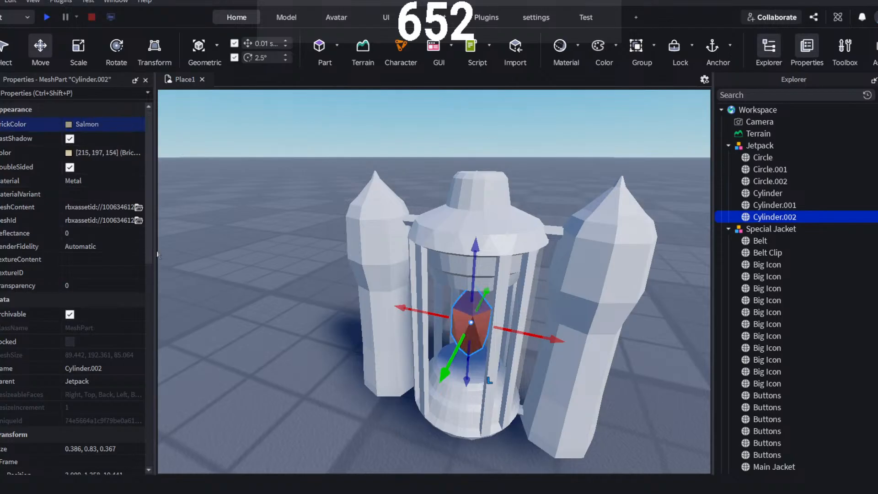
pyautogui.click(133, 229)
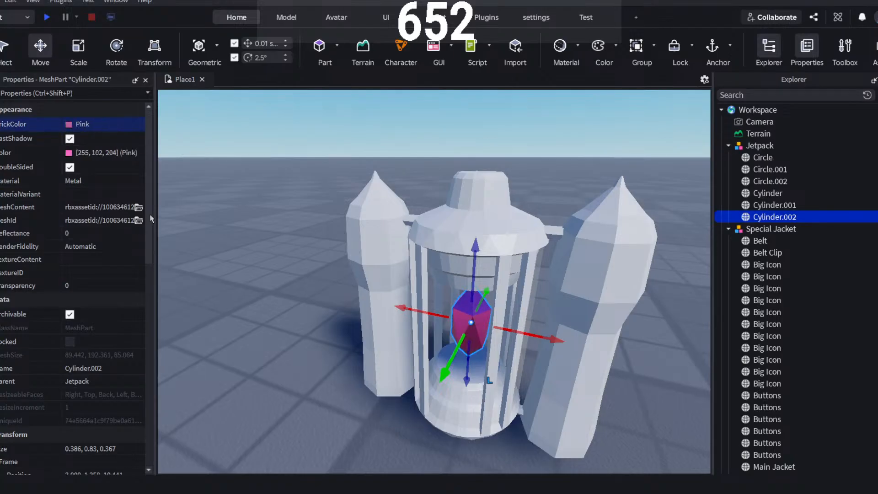
# - Duplicate the pink crystal Cylinder.002, try scaling the copy along its height and undo that scaling
pyautogui.press('f')
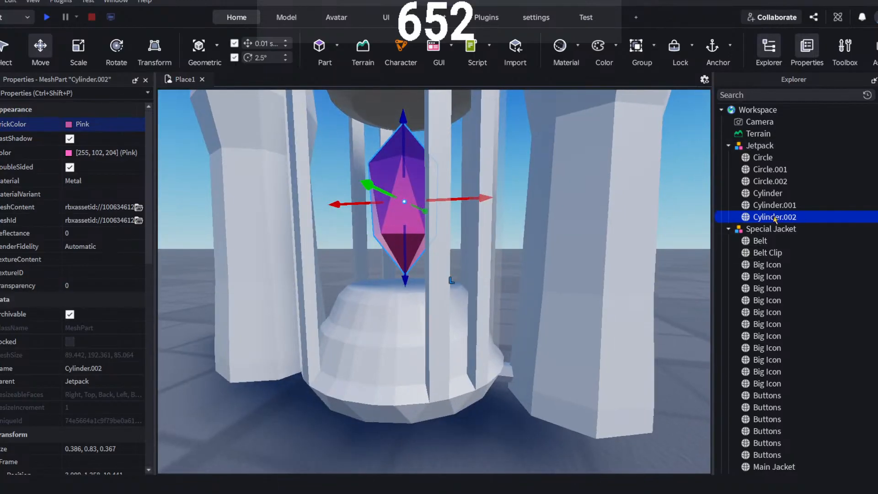
pyautogui.hotkey('ctrl', 'd')
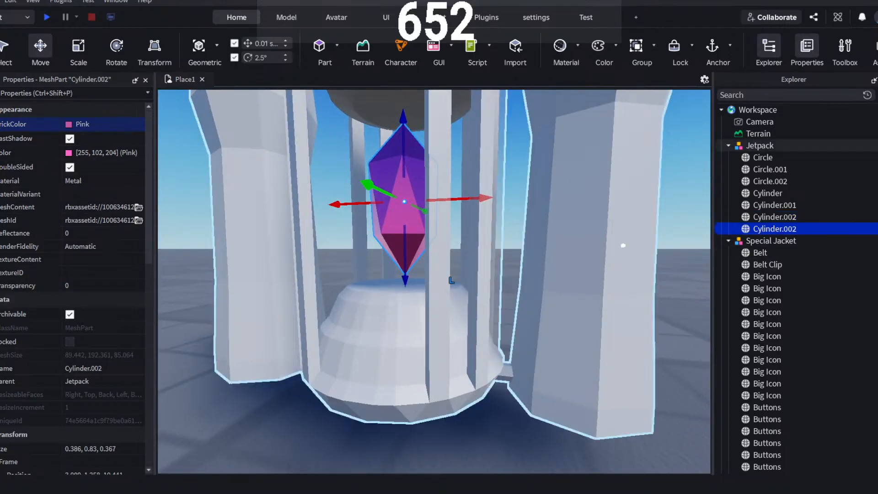
pyautogui.click(86, 48)
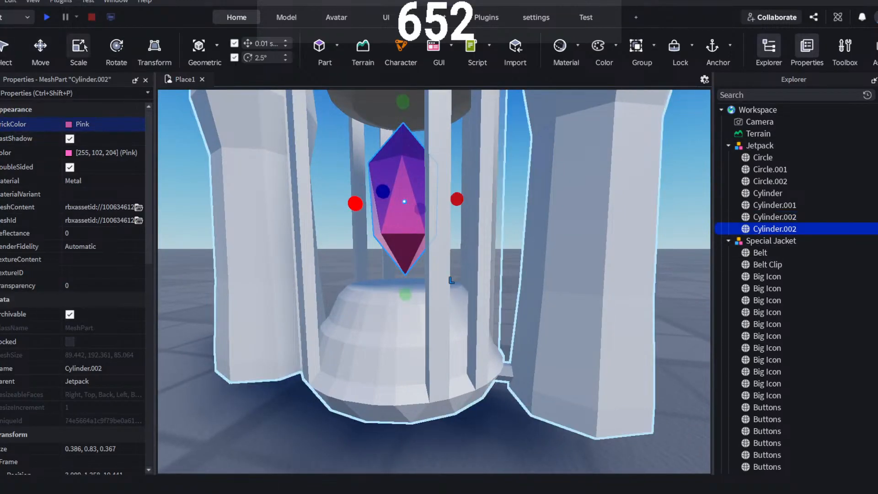
pyautogui.scroll(-10, 562, 187)
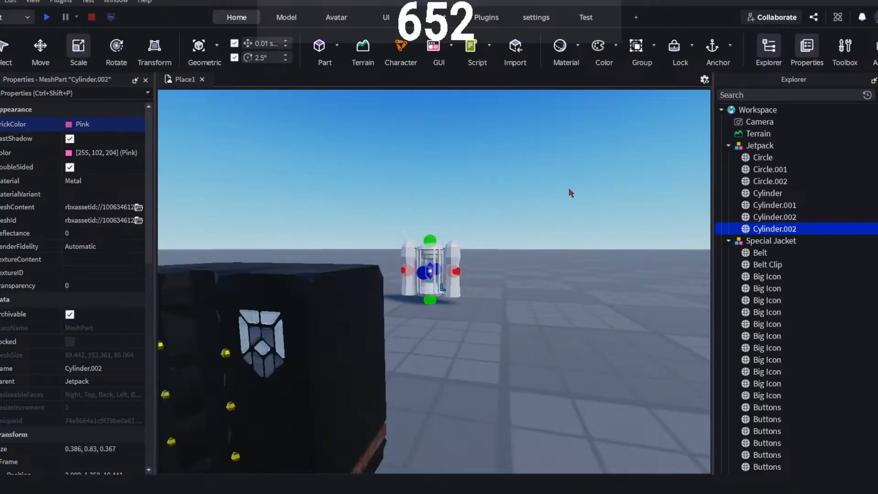
pyautogui.scroll(-3, 566, 187)
pyautogui.scroll(12, 544, 163)
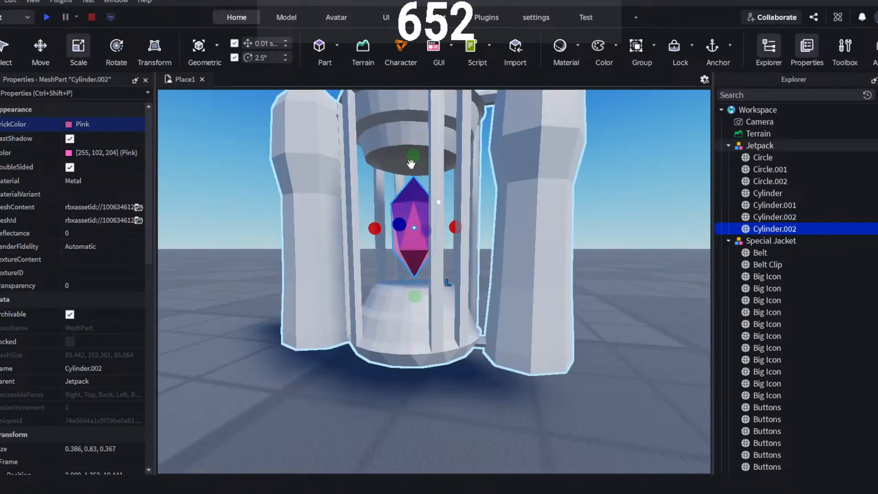
pyautogui.moveTo(411, 164); pyautogui.dragTo(411, 173)
pyautogui.hotkey('ctrl', 'z')
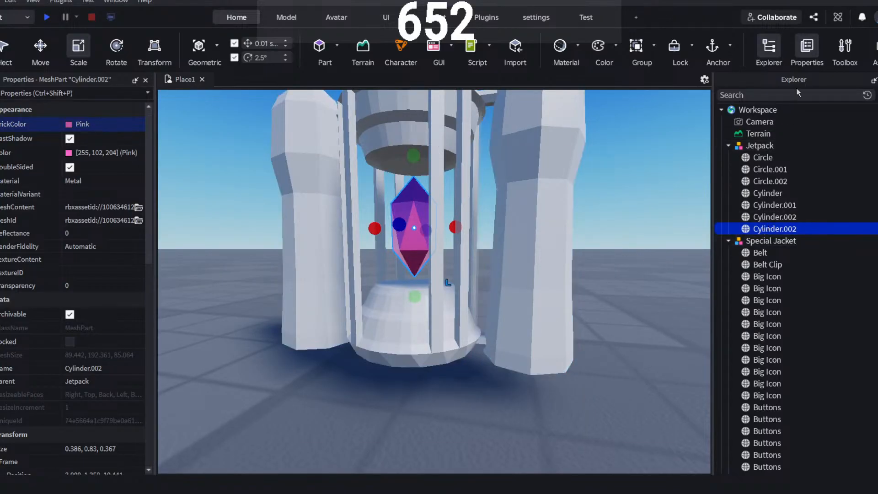
# - Group the duplicated crystal into a model and shrink it uniformly to a scale of about 0.711
pyautogui.hotkey('ctrl', 'g')
pyautogui.moveTo(419, 160)
pyautogui.mouseDown()
pyautogui.moveTo(421, 188)
pyautogui.moveTo(416, 155)
pyautogui.mouseUp()
pyautogui.hotkey('ctrl', '2')
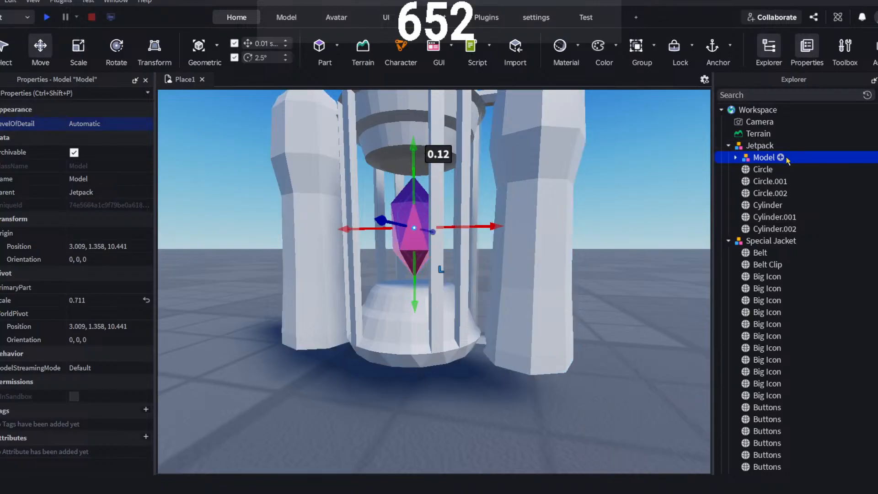
# - Move the shrunken crystal out of its group directly into Jetpack and delete the empty model
pyautogui.click(735, 157)
pyautogui.click(773, 169)
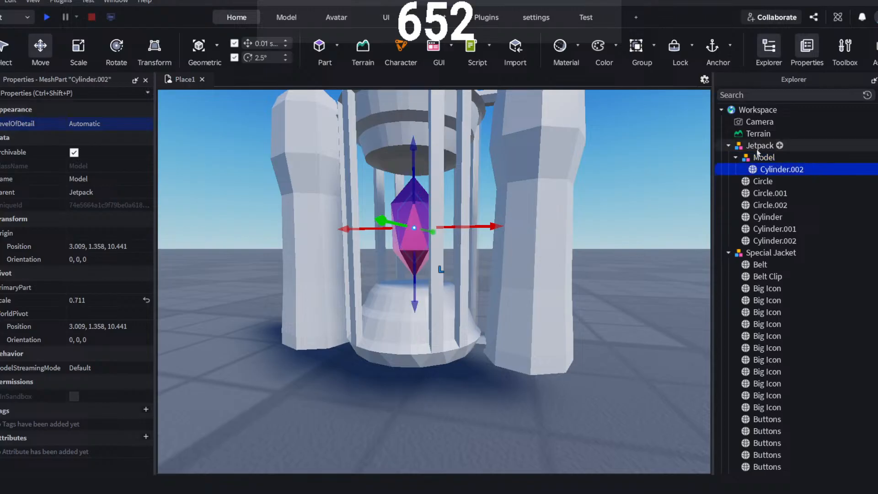
pyautogui.moveTo(756, 146); pyautogui.dragTo(757, 147)
pyautogui.click(760, 157)
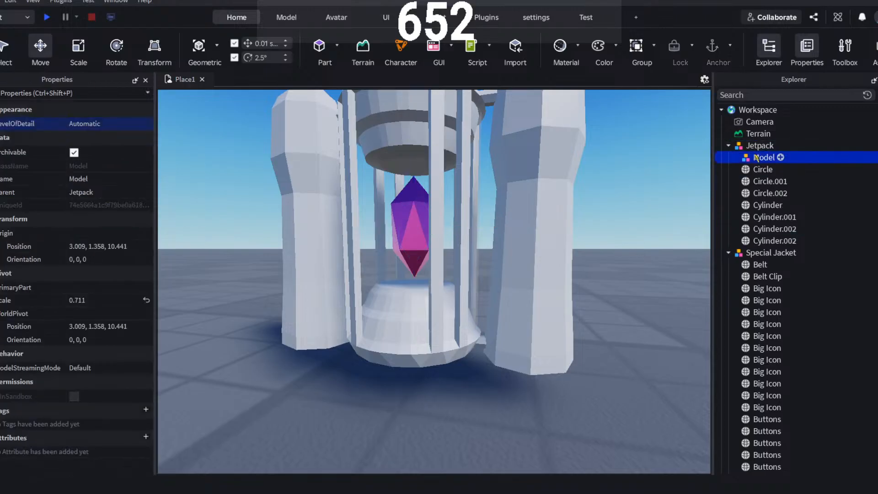
pyautogui.press('Delete')
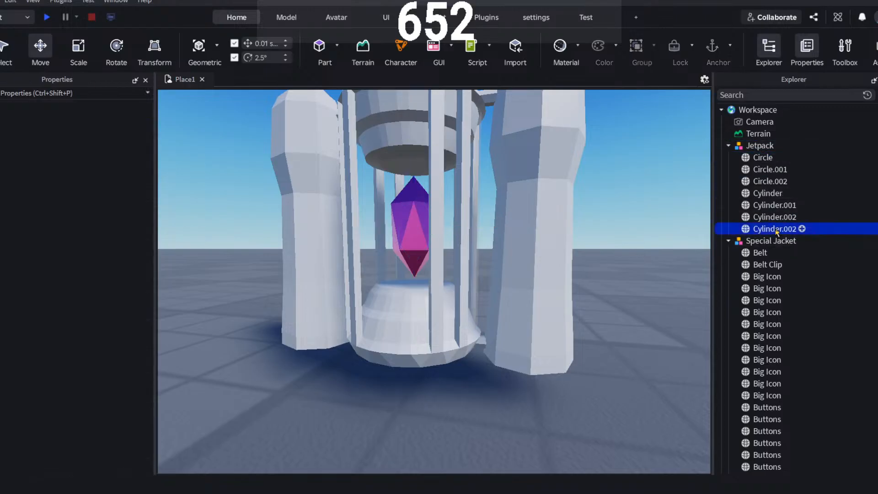
# - Identify the smaller of the two Cylinder.002 crystals and rename it InnerCrystal
pyautogui.click(774, 218)
pyautogui.click(774, 229)
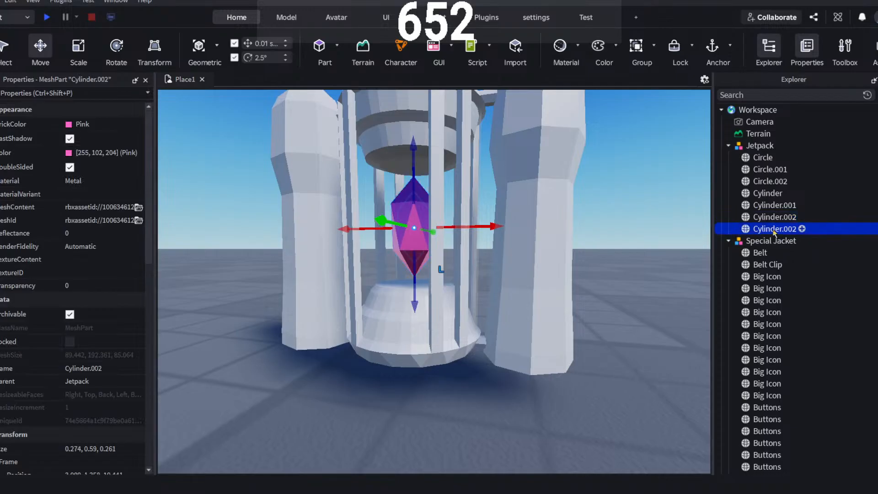
pyautogui.doubleClick(774, 231)
pyautogui.write('I')
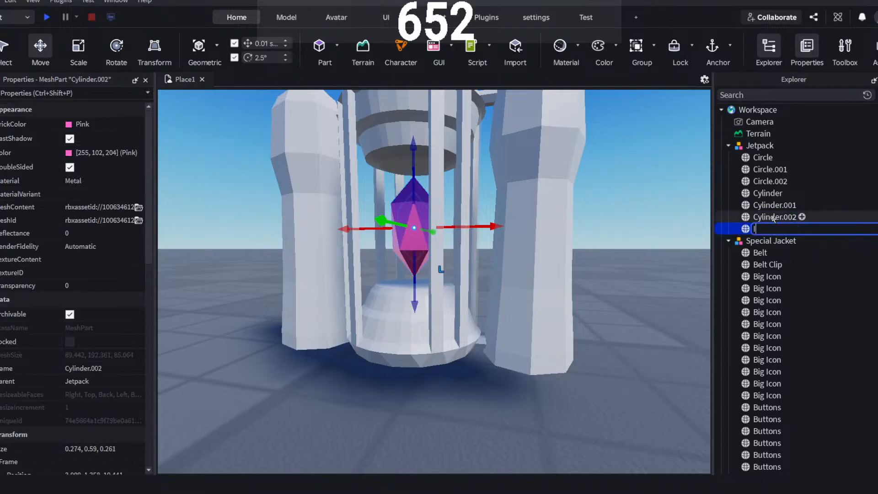
pyautogui.write('nnerCrystal')
pyautogui.press('Return')
# - Rename the remaining larger crystal, Cylinder.002, to OuterCrystal
pyautogui.click(773, 218)
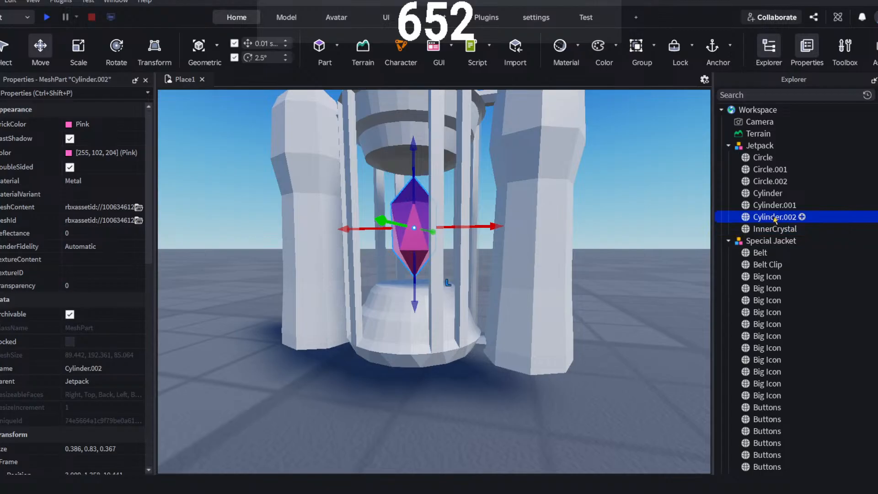
pyautogui.click(774, 217)
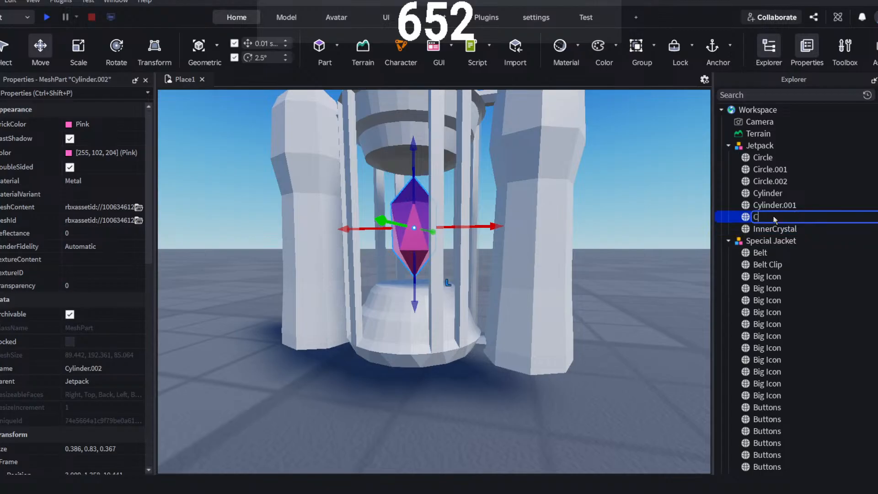
pyautogui.write('OuterCrystal')
pyautogui.press('Return')
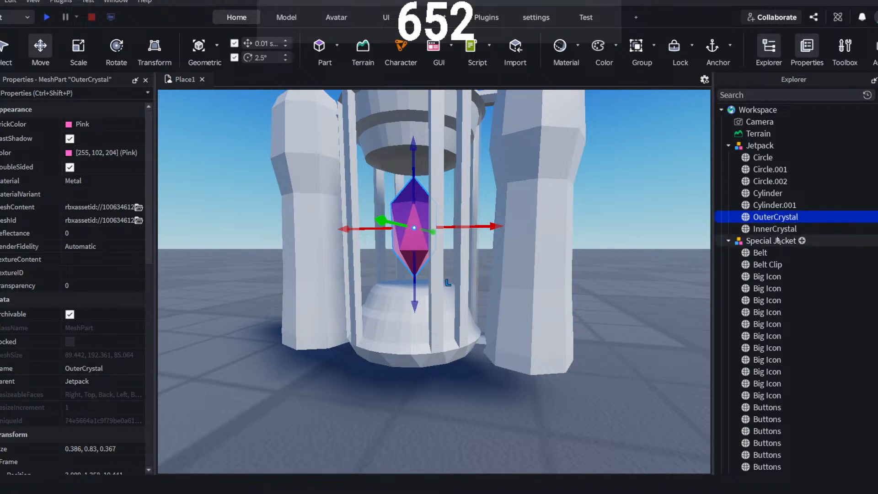
# - Reset the transparency of the ForceField casing Cylinder.001 to 0 and clear the selection
pyautogui.click(782, 206)
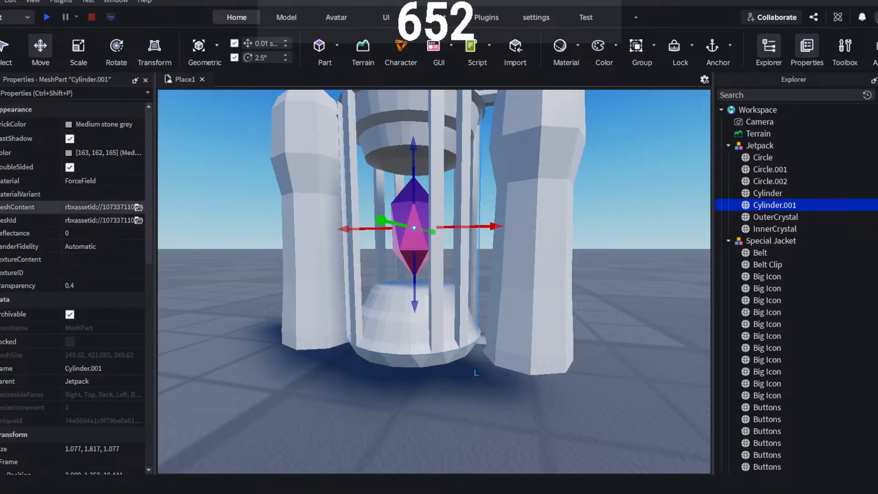
pyautogui.click(86, 284)
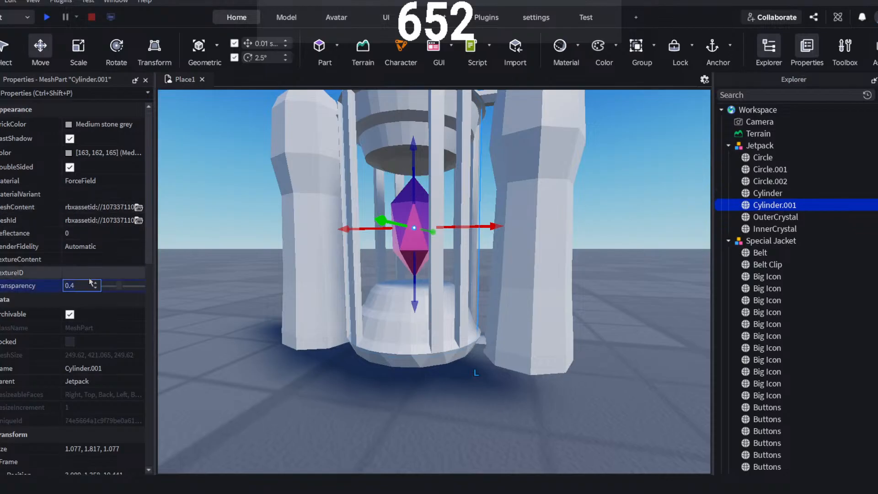
pyautogui.press('BackSpace')
pyautogui.press('BackSpace')
pyautogui.press('BackSpace')
pyautogui.press('Return')
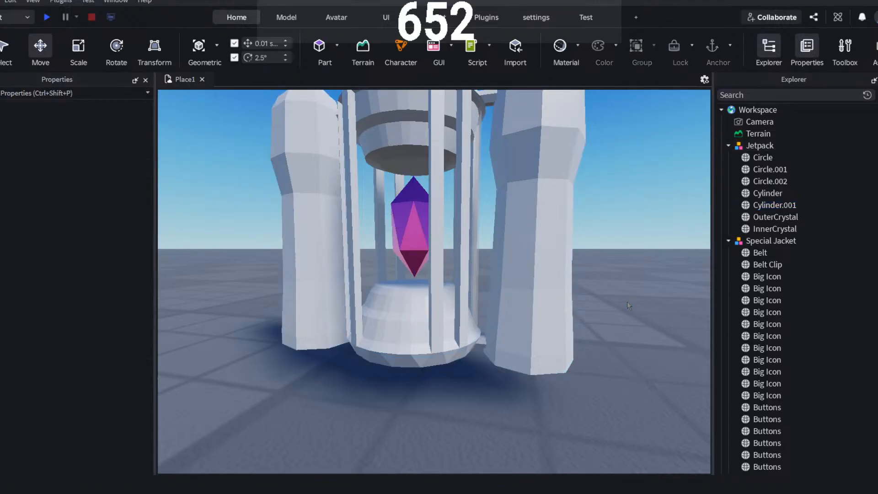
# - Set the transparency of the jetpack casing Cylinder.001 to 0.5 and change its material to DiamondPlate
pyautogui.click(800, 205)
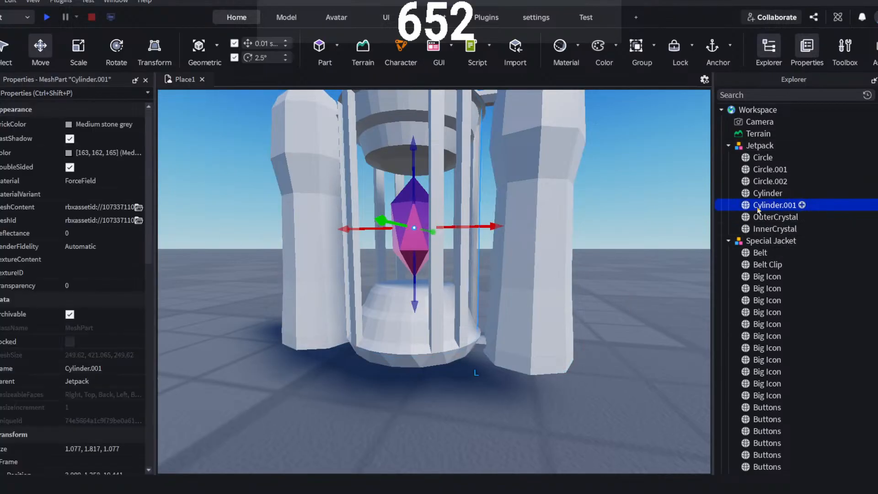
pyautogui.click(84, 283)
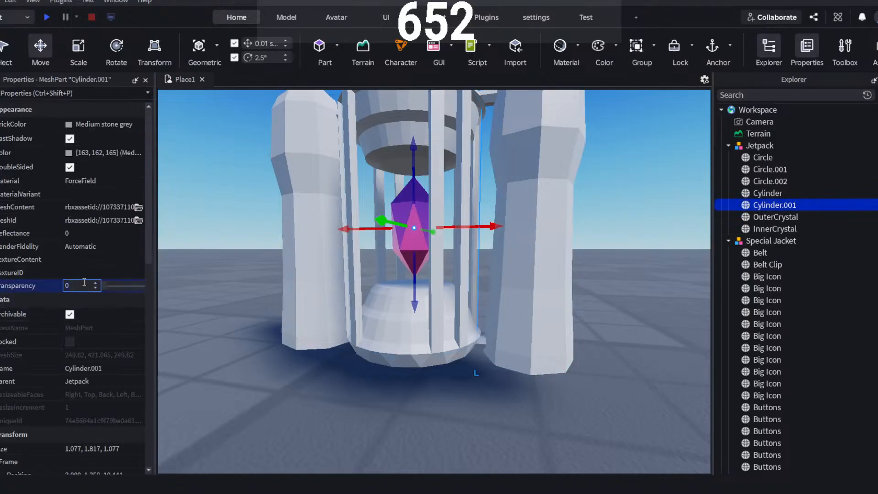
pyautogui.write('.9')
pyautogui.press('BackSpace')
pyautogui.press('BackSpace')
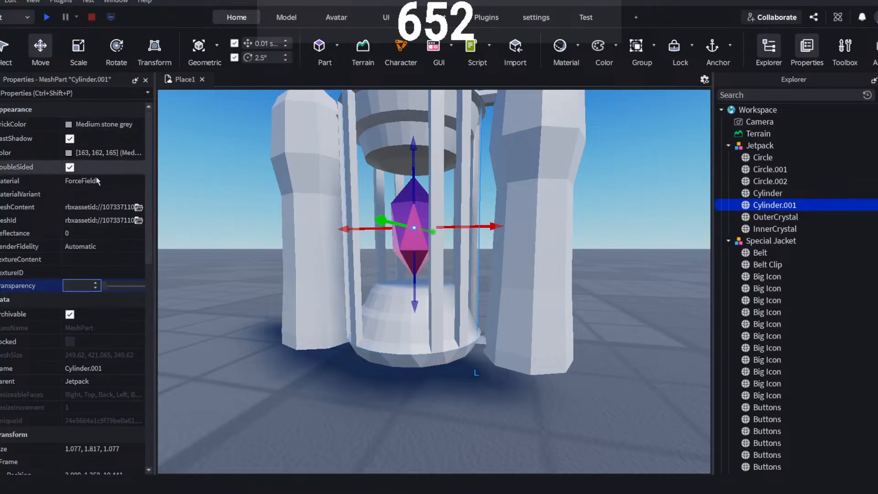
pyautogui.write('.5')
pyautogui.click(84, 180)
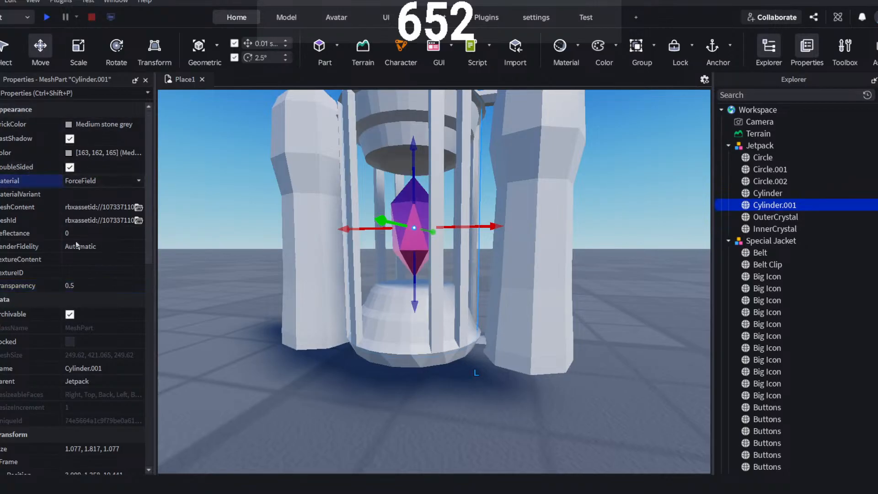
pyautogui.press('Up')
pyautogui.press('Up')
pyautogui.press('Up')
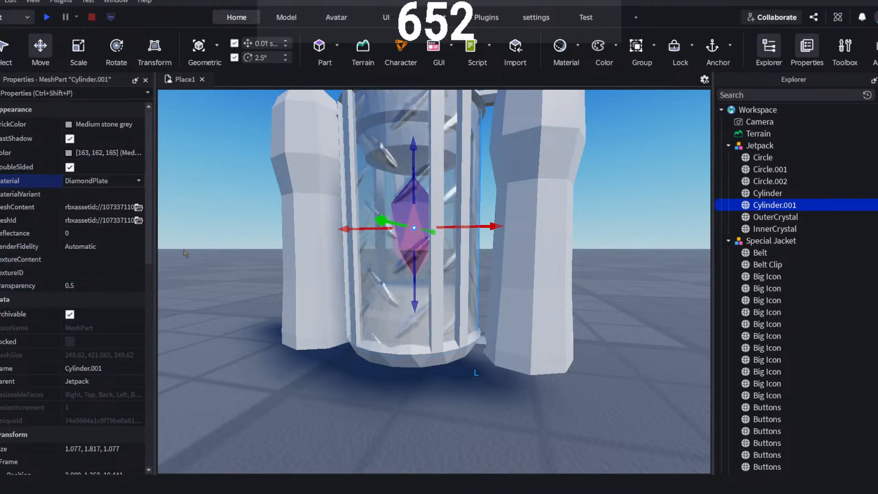
# - Raise the casing's transparency to 0.9 and color it Really red
pyautogui.click(84, 285)
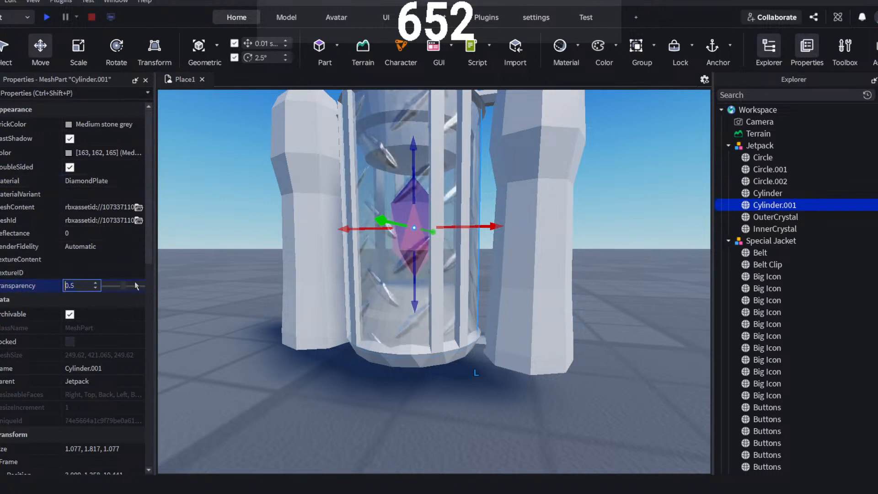
pyautogui.moveTo(123, 289); pyautogui.dragTo(138, 292)
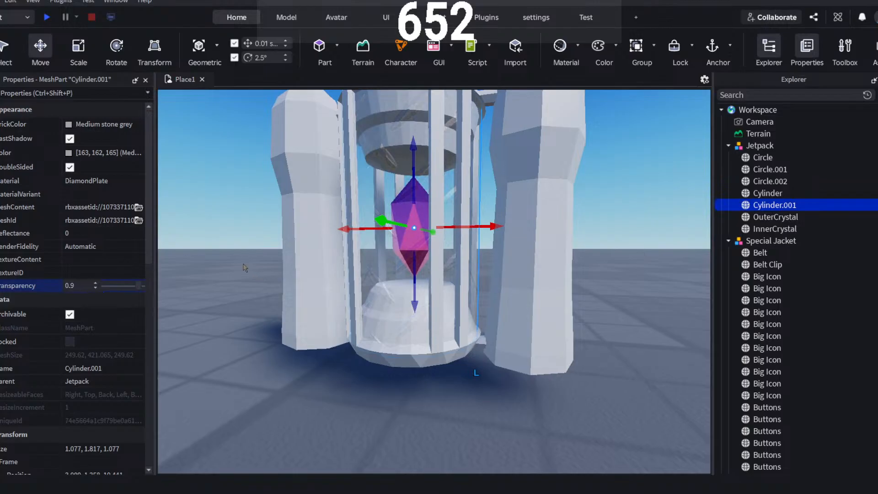
pyautogui.click(67, 125)
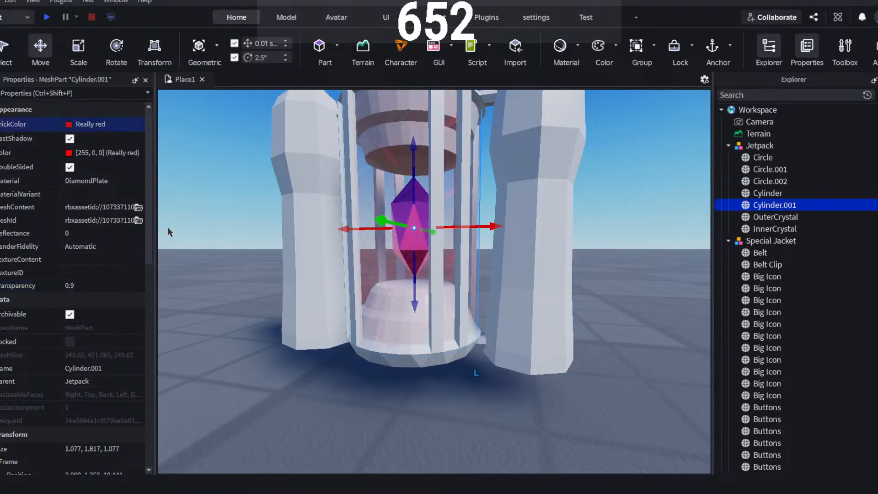
# - Check InnerCrystal's material, then set the transparency of OuterCrystal to 0.2 and clear the selection
pyautogui.click(777, 229)
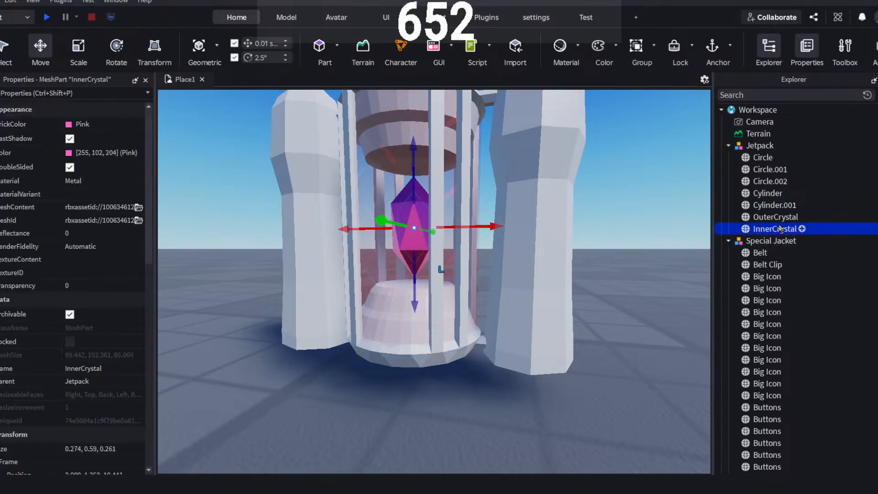
pyautogui.click(86, 181)
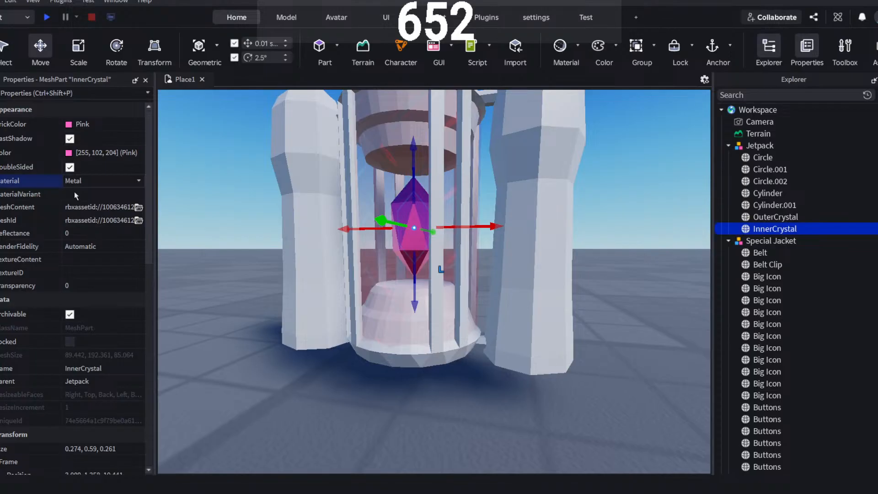
pyautogui.click(777, 217)
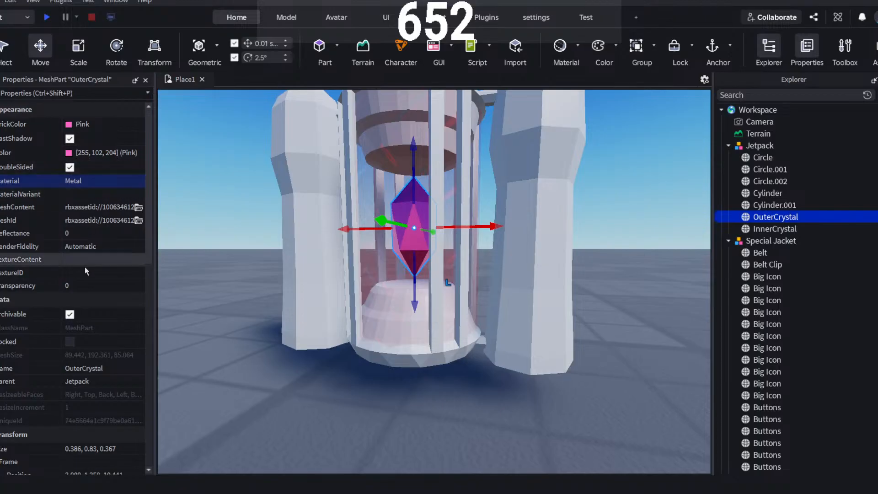
pyautogui.click(82, 285)
pyautogui.moveTo(105, 286); pyautogui.dragTo(116, 285)
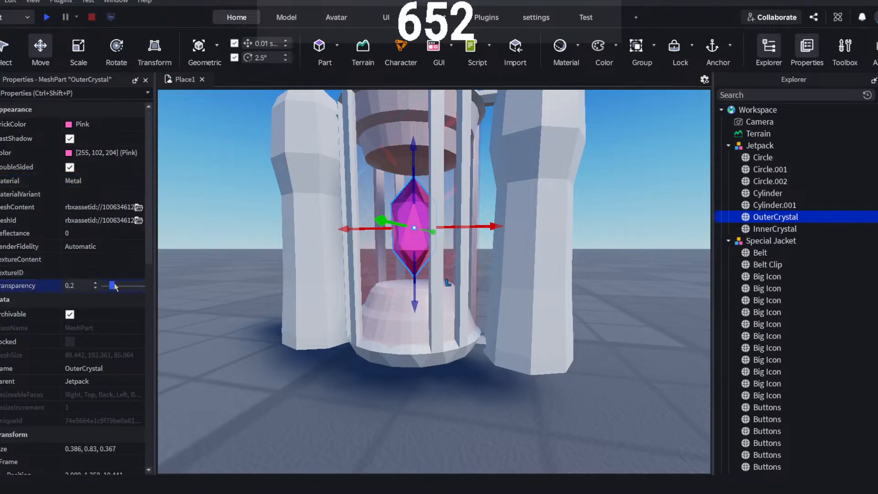
pyautogui.click(230, 269)
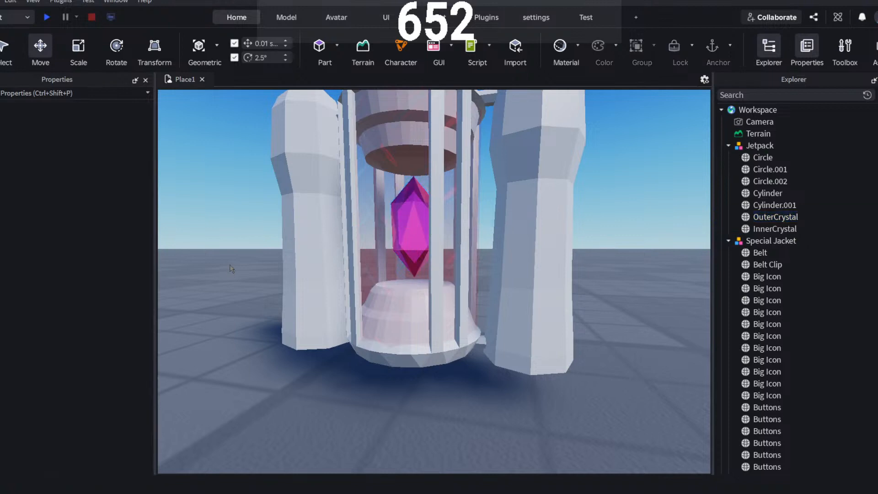
# - Rename the transparent red casing Cylinder.001 to Glass
pyautogui.moveTo(271, 213); pyautogui.dragTo(274, 219, button='right')
pyautogui.scroll(-4, 274, 218)
pyautogui.scroll(4, 271, 210)
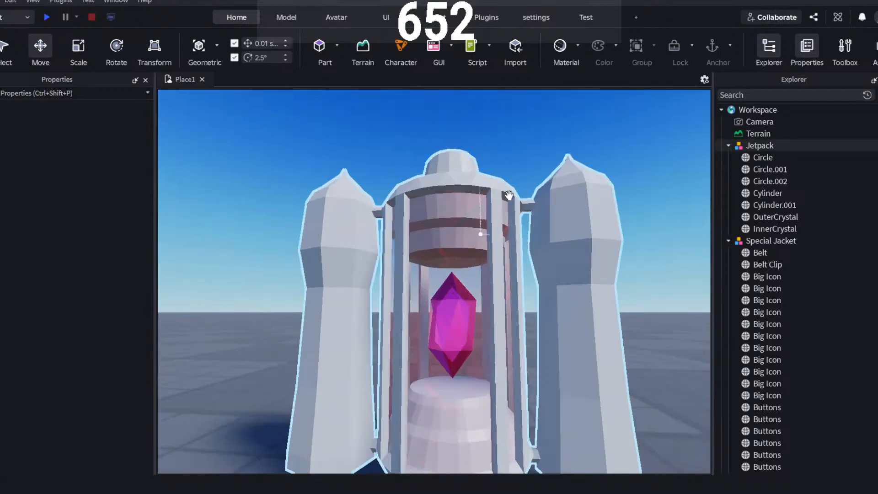
pyautogui.click(509, 196)
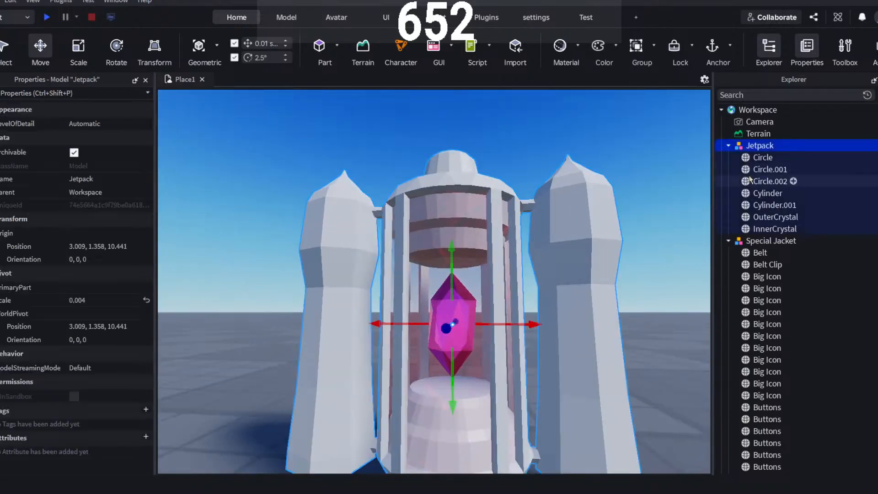
pyautogui.click(766, 205)
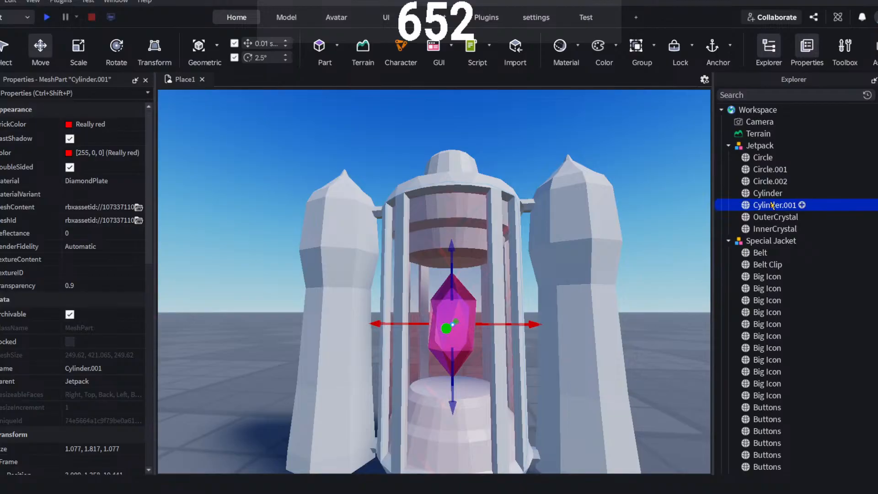
pyautogui.doubleClick(772, 205)
pyautogui.write('Glass')
pyautogui.press('Return')
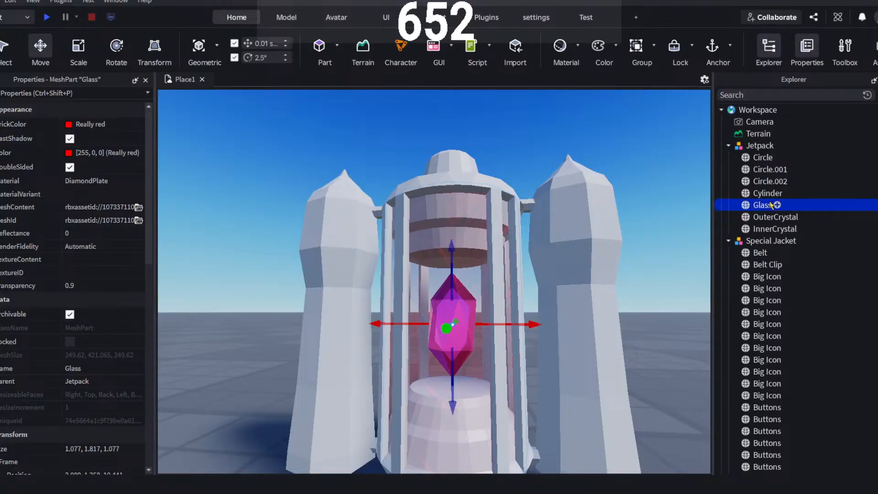
# - Rename the central frame part Cylinder to Capsule
pyautogui.click(760, 194)
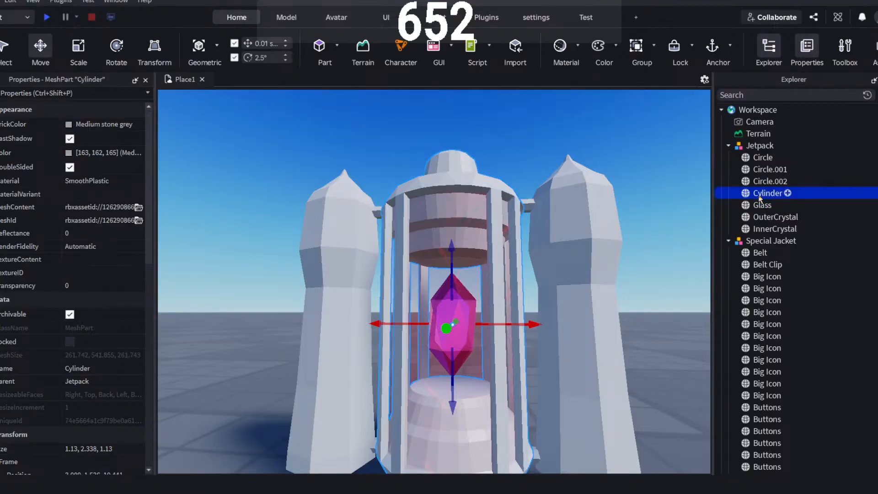
pyautogui.doubleClick(760, 194)
pyautogui.write('Cap')
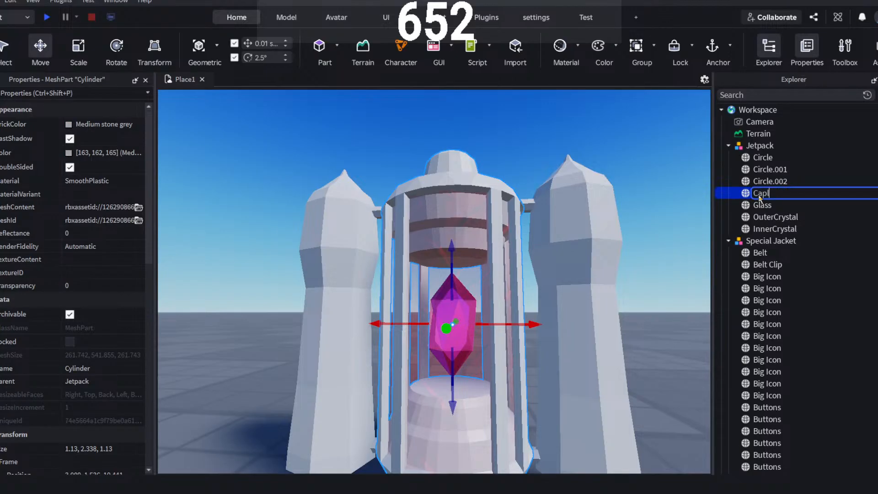
pyautogui.write('sule')
pyautogui.press('Return')
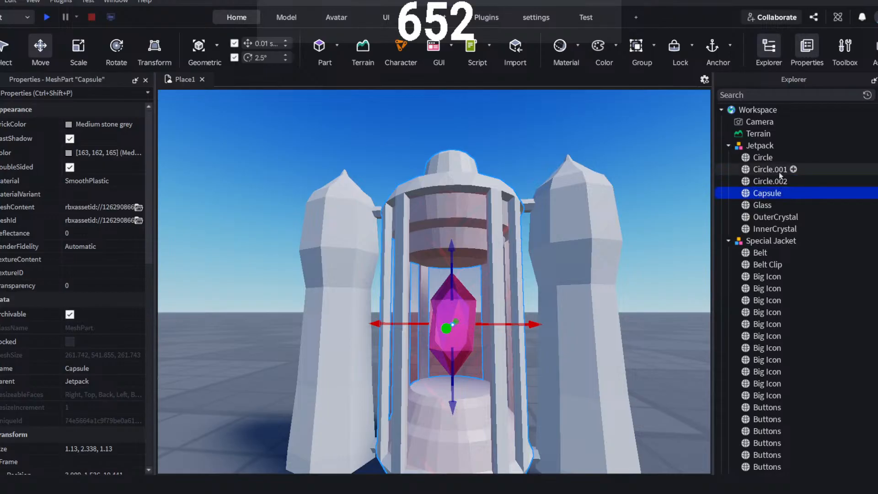
# - Color the Capsule Flint, change its material to Metal and clear the selection
pyautogui.click(79, 124)
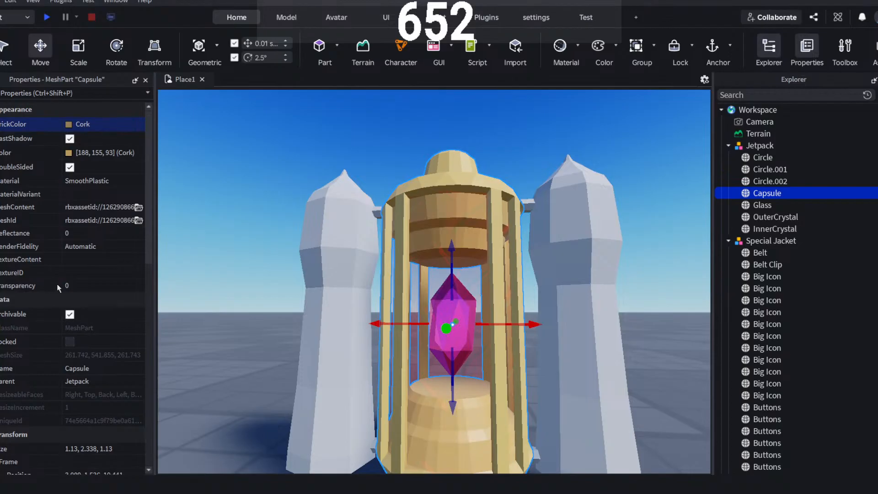
pyautogui.click(118, 321)
pyautogui.click(77, 176)
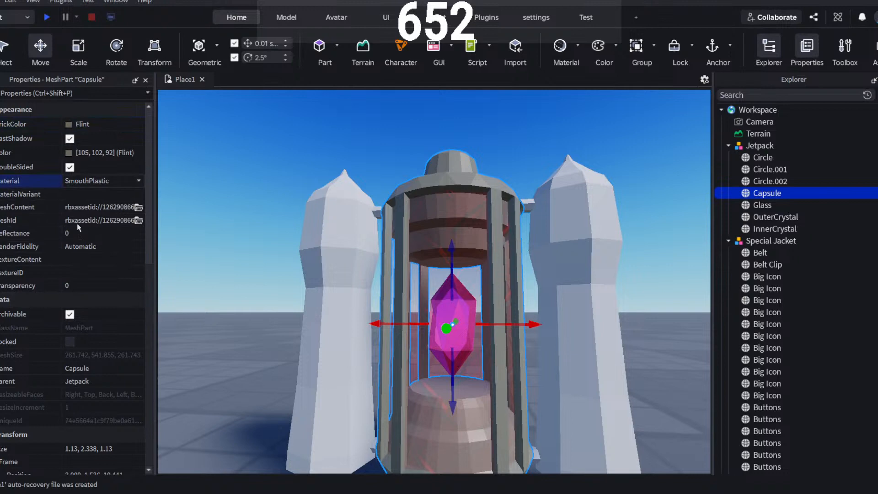
pyautogui.click(73, 207)
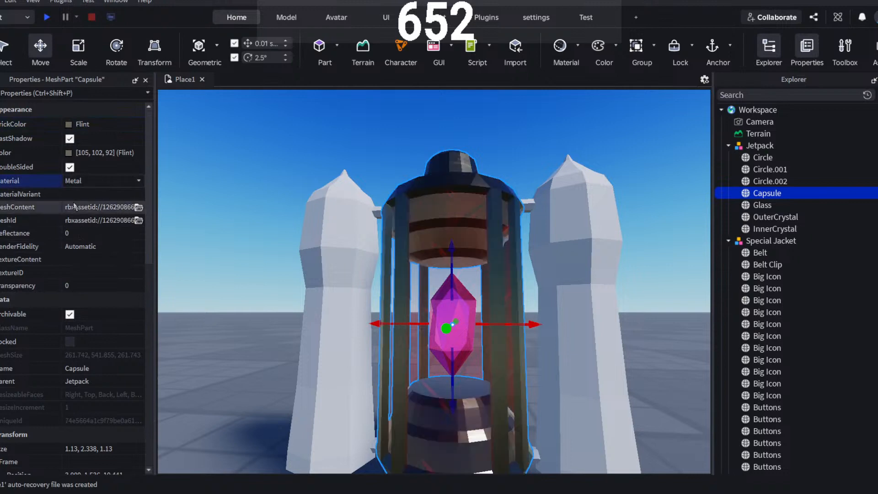
pyautogui.click(207, 141)
pyautogui.moveTo(307, 94); pyautogui.dragTo(331, 81, button='right')
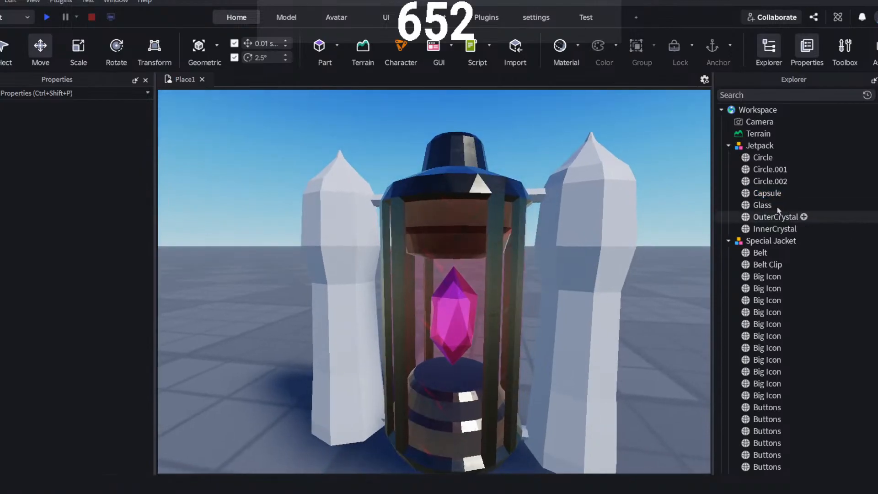
# - Rename the side booster Circle.002 to Rocket1
pyautogui.click(769, 179)
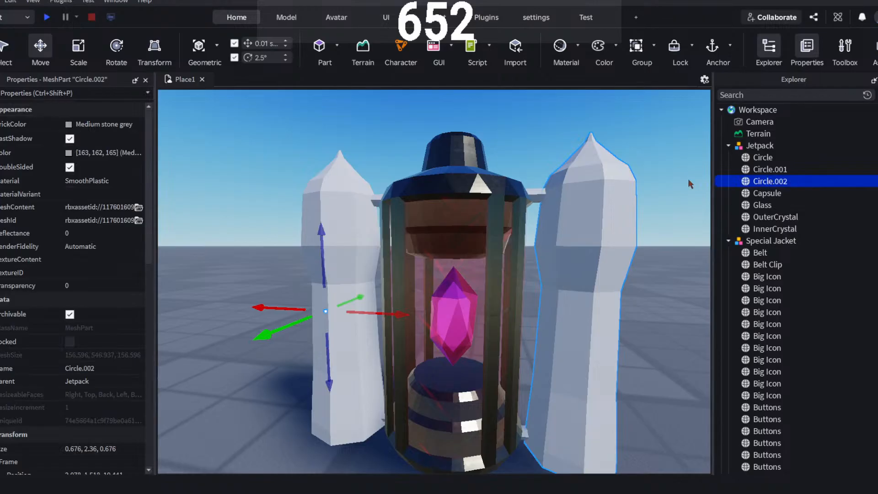
pyautogui.doubleClick(768, 182)
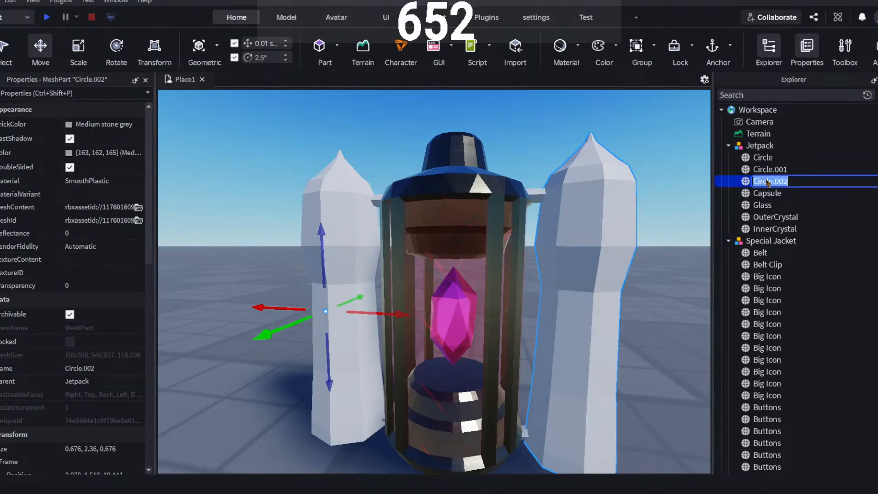
pyautogui.write('Rocker')
pyautogui.press('Return')
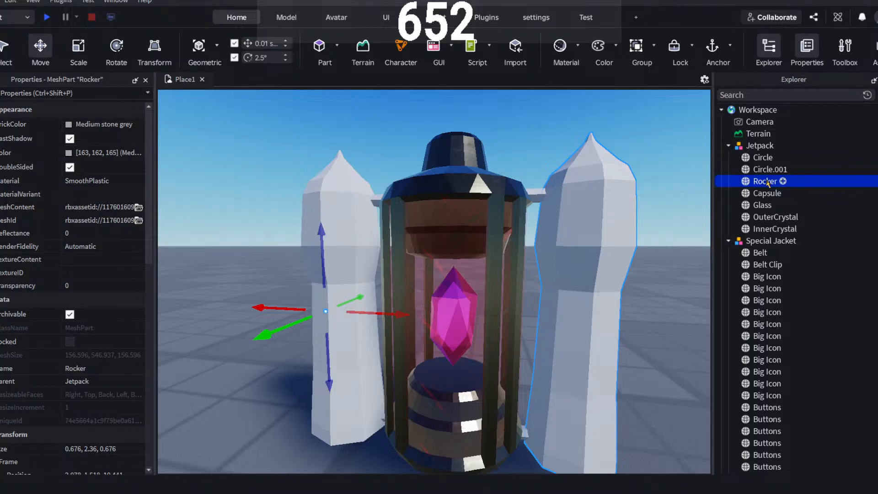
pyautogui.doubleClick(768, 182)
pyautogui.write('R')
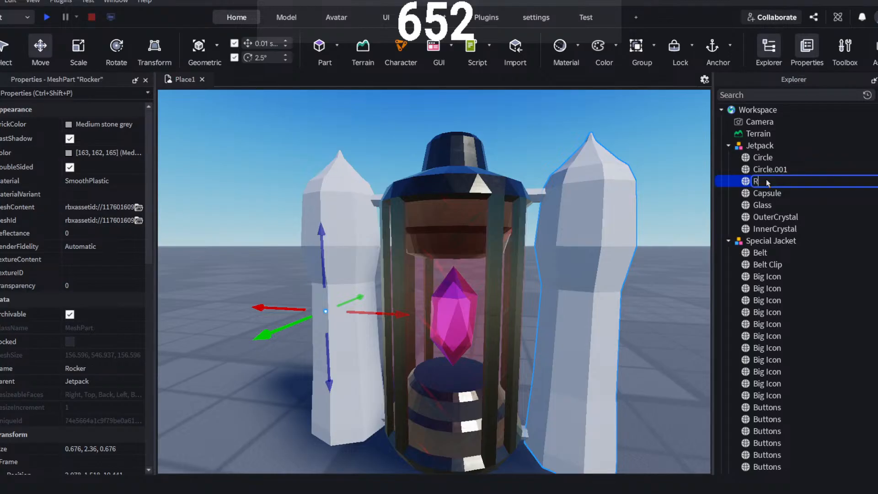
pyautogui.write('ocket1')
pyautogui.press('Return')
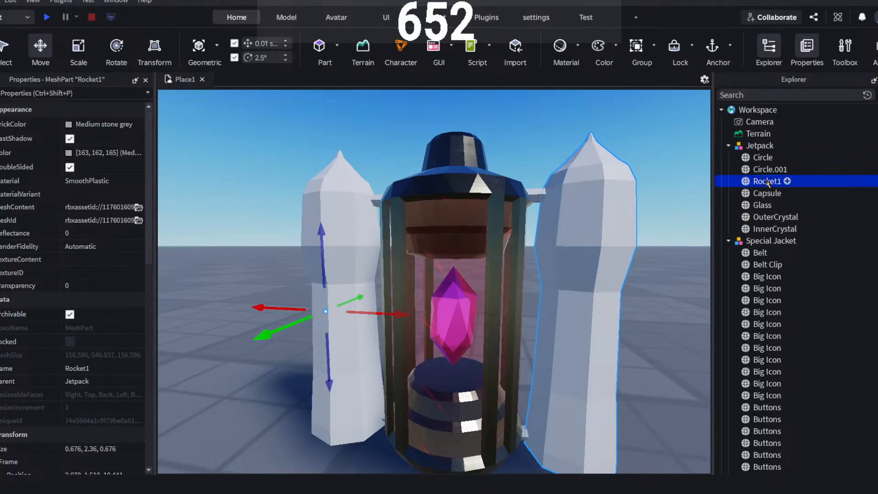
# - Rename the other side booster, Circle.001, to Rocket2
pyautogui.click(768, 171)
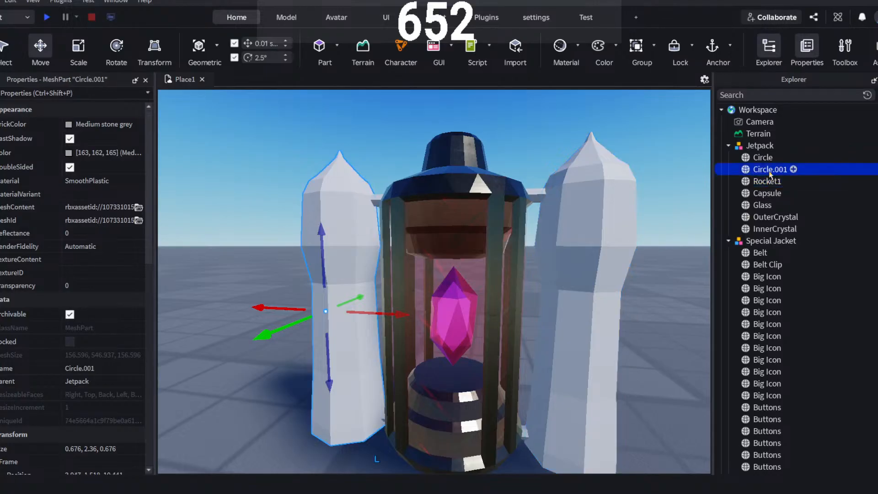
pyautogui.click(765, 173)
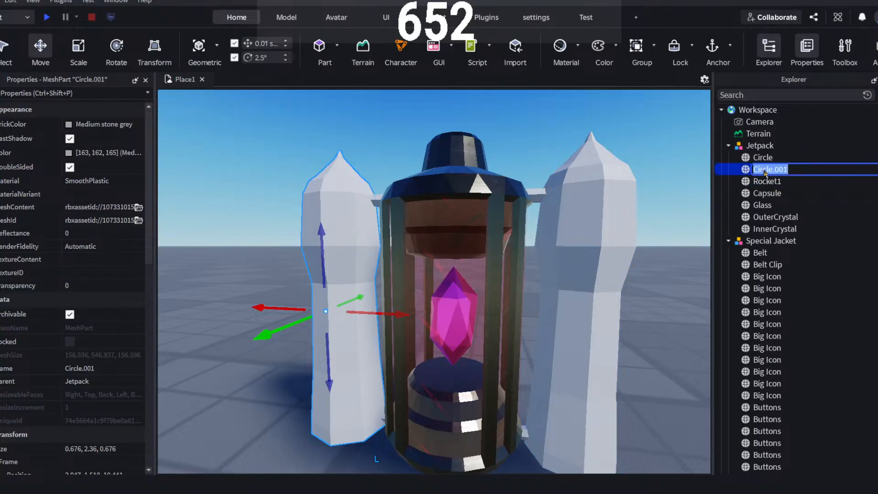
pyautogui.write('Rocket2')
pyautogui.press('Return')
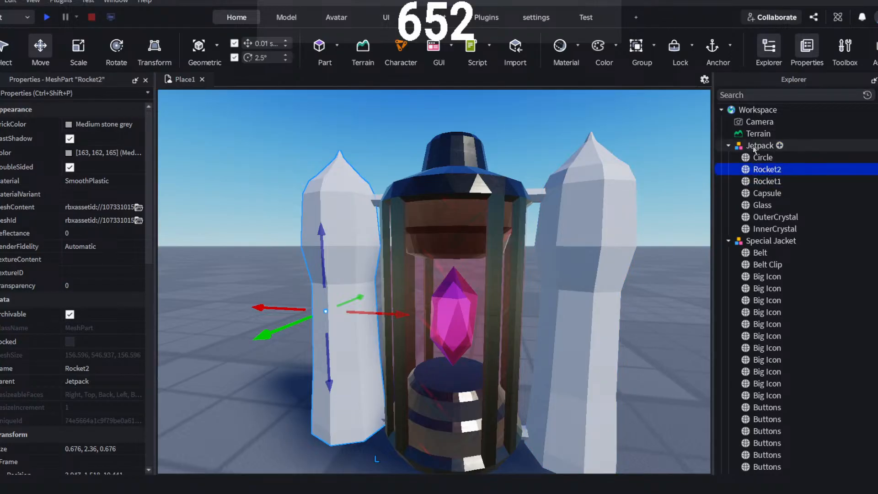
# - Rename the connecting rods part Circle to Bars
pyautogui.click(768, 159)
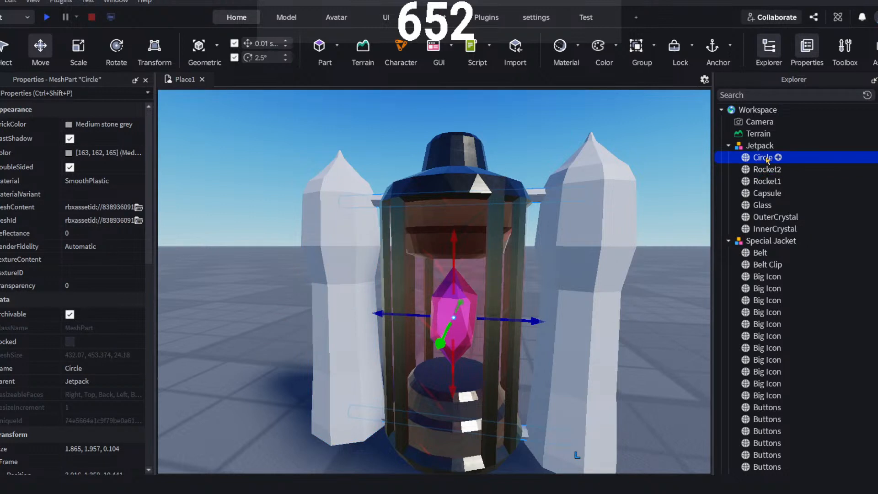
pyautogui.click(767, 157)
pyautogui.write('Bars')
pyautogui.press('Return')
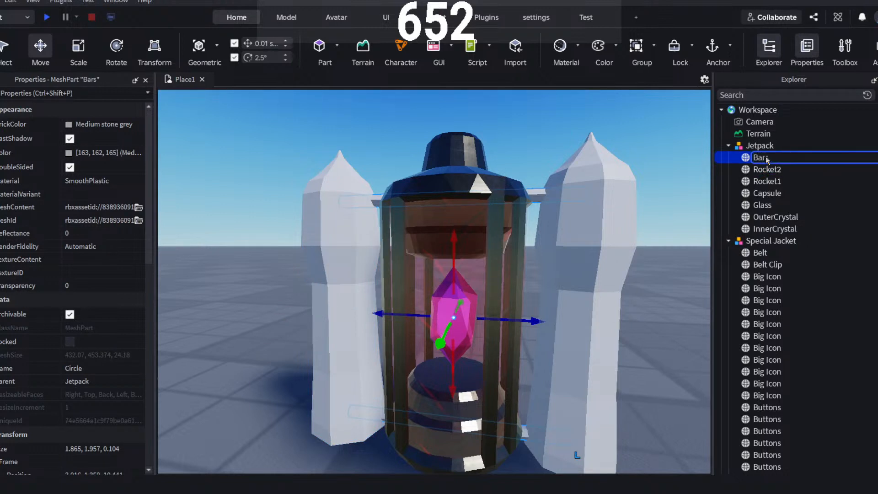
# - Change the material of the jetpack's Bars part to Metal
pyautogui.click(98, 182)
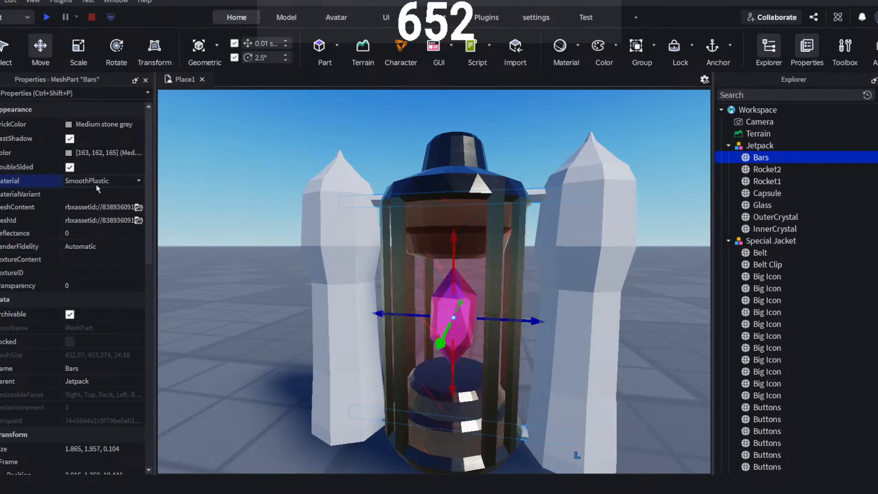
pyautogui.click(79, 230)
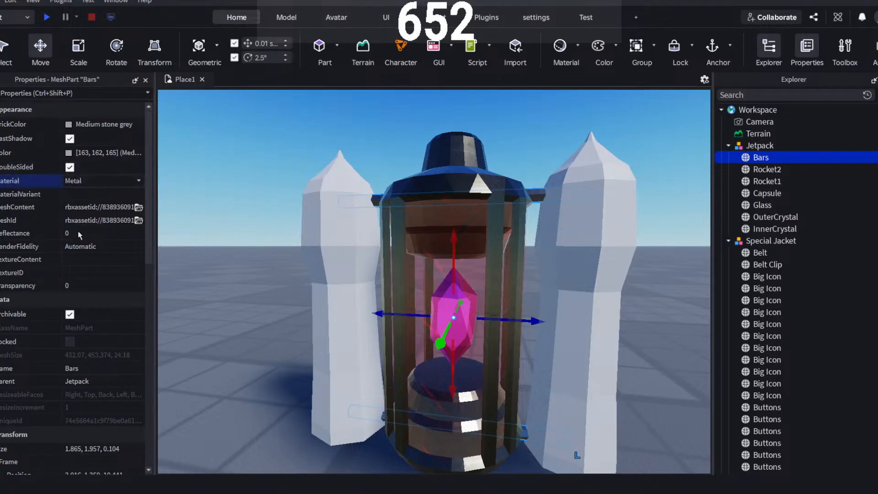
# - Color Rocket1 and Rocket2 together Bright orange, change their material to Metal and clear the selection
pyautogui.click(767, 181)
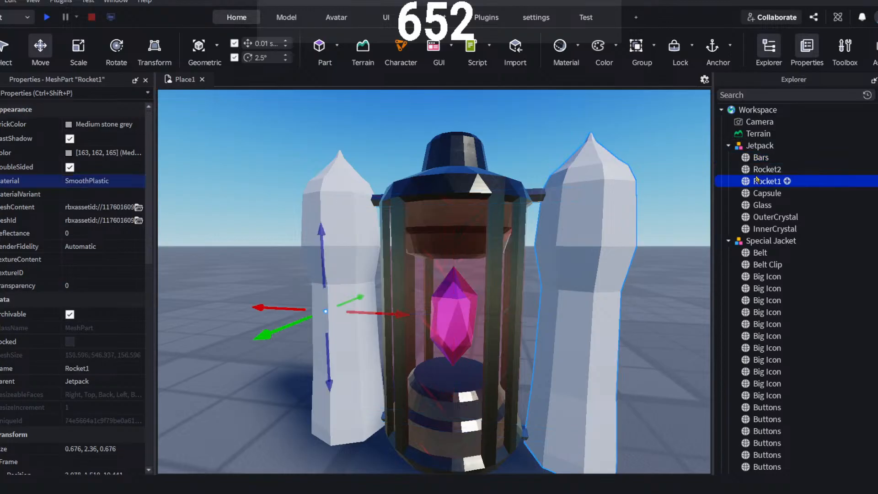
pyautogui.keyDown('ctrl'); pyautogui.click(761, 173); pyautogui.keyUp('ctrl')
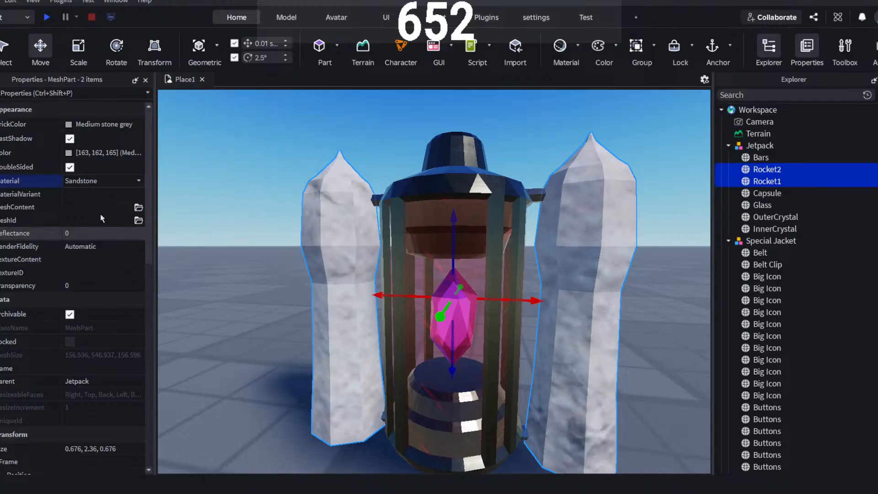
pyautogui.click(69, 125)
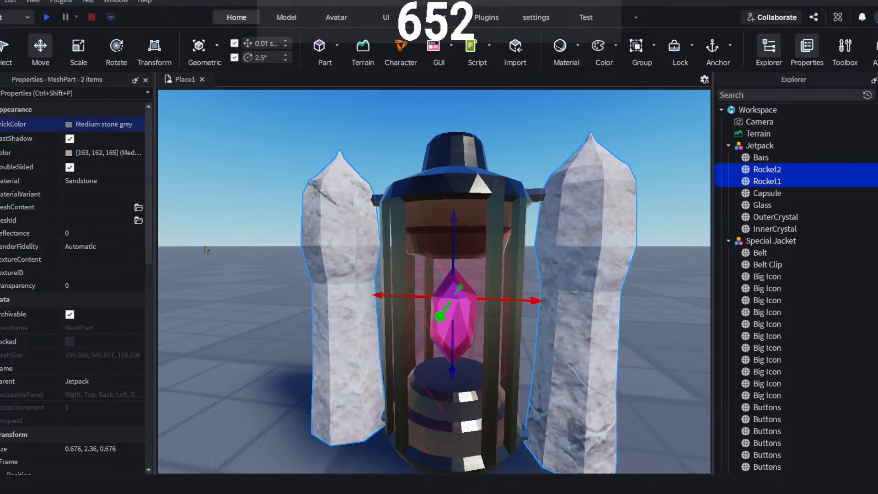
pyautogui.click(69, 124)
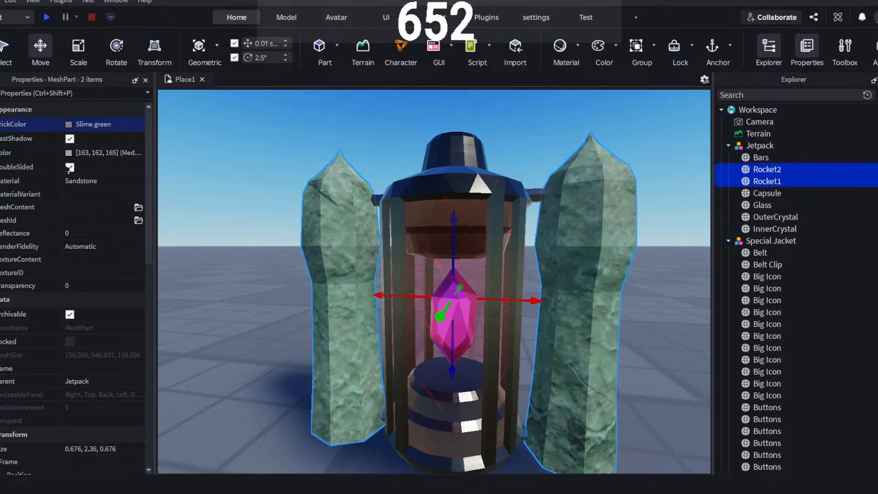
pyautogui.click(25, 332)
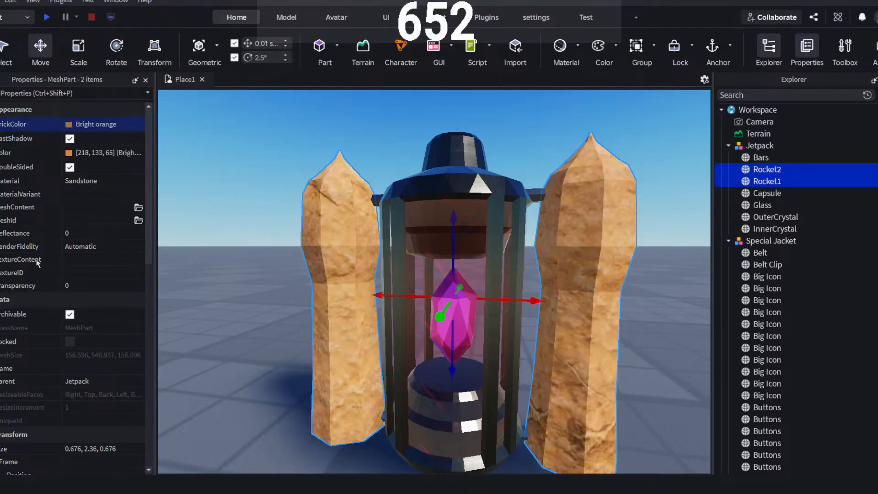
pyautogui.click(112, 185)
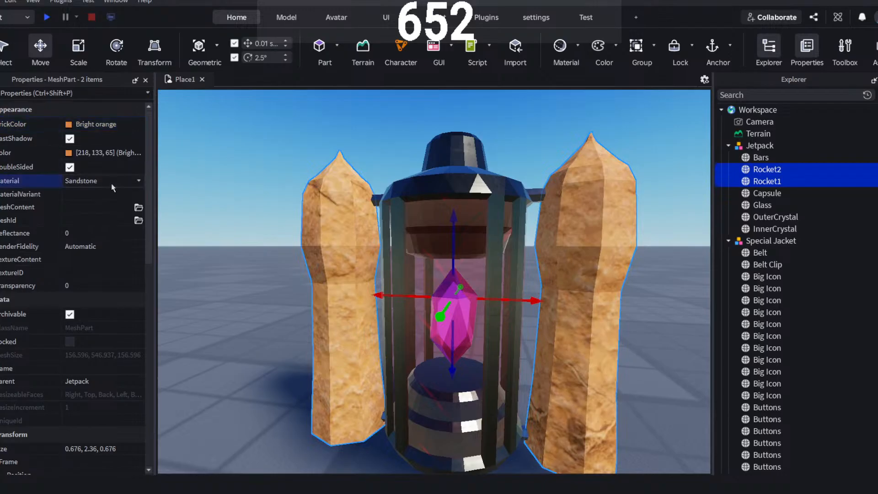
pyautogui.click(87, 276)
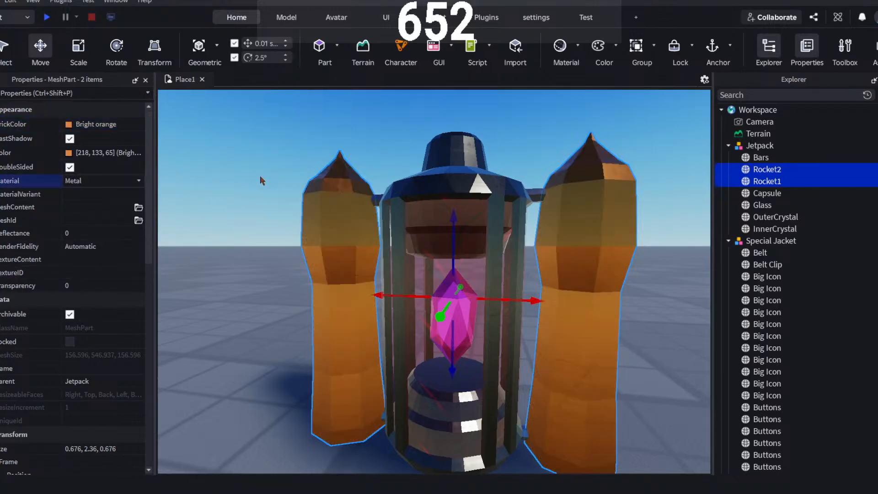
pyautogui.click(273, 169)
# - Examine the recolored jetpack from above, below and farther away
pyautogui.moveTo(319, 134); pyautogui.dragTo(321, 107, button='right')
pyautogui.scroll(-10, 318, 126)
pyautogui.scroll(2, 500, 218)
pyautogui.scroll(4, 500, 217)
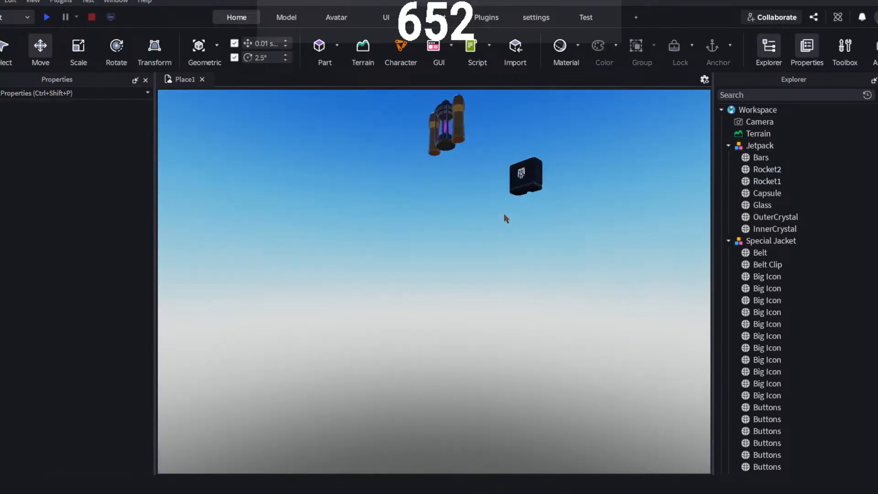
pyautogui.moveTo(501, 216); pyautogui.dragTo(503, 217, button='right')
pyautogui.scroll(3, 504, 210)
pyautogui.scroll(-7, 504, 218)
pyautogui.scroll(-4, 504, 216)
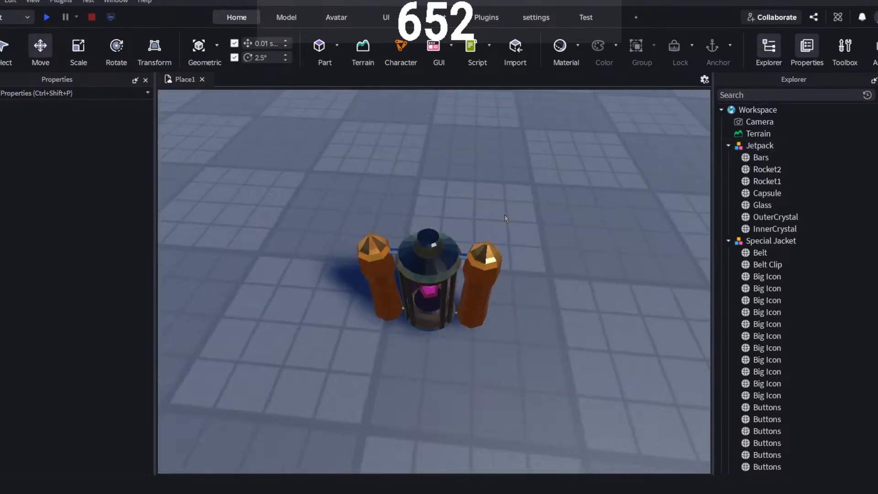
pyautogui.click(482, 242)
pyautogui.click(514, 227)
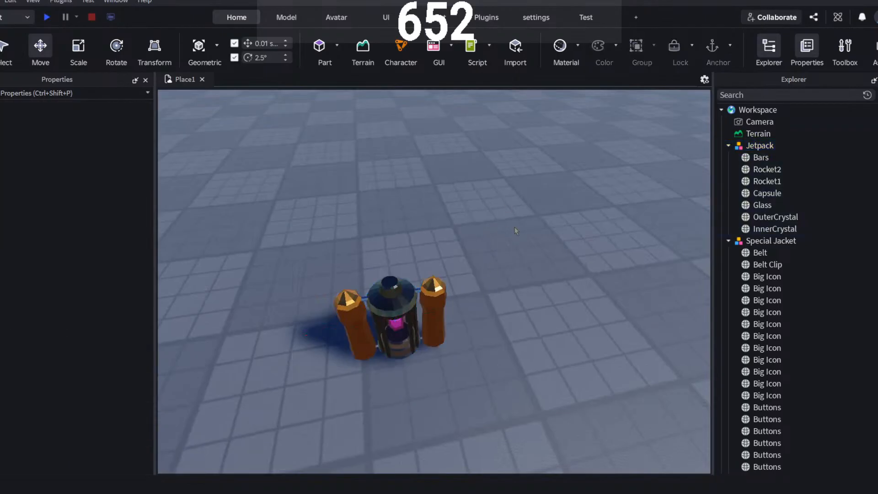
pyautogui.moveTo(520, 193); pyautogui.dragTo(264, 434)
pyautogui.moveTo(476, 196); pyautogui.dragTo(370, 471)
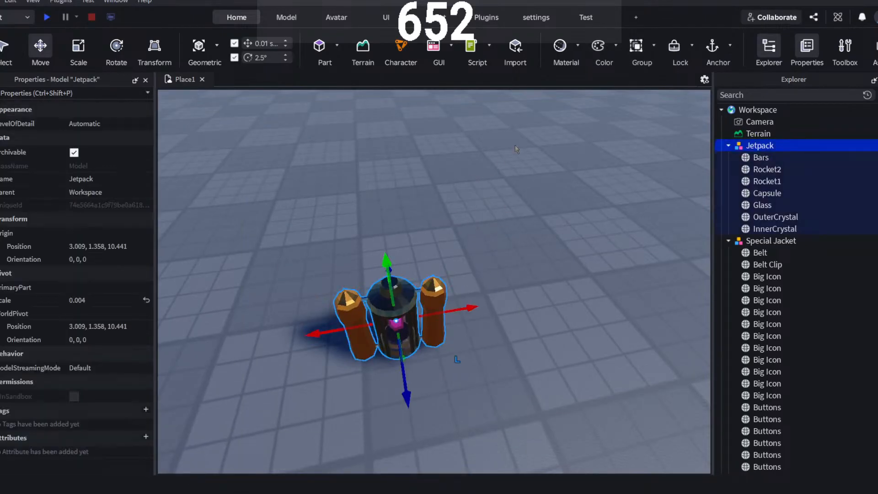
pyautogui.moveTo(530, 130); pyautogui.dragTo(213, 474)
pyautogui.moveTo(512, 160); pyautogui.dragTo(234, 424)
pyautogui.moveTo(505, 211); pyautogui.dragTo(386, 357)
pyautogui.click(504, 165)
pyautogui.moveTo(504, 166); pyautogui.dragTo(311, 470)
pyautogui.moveTo(180, 493); pyautogui.dragTo(395, 452)
pyautogui.scroll(4, 533, 390)
pyautogui.click(543, 384)
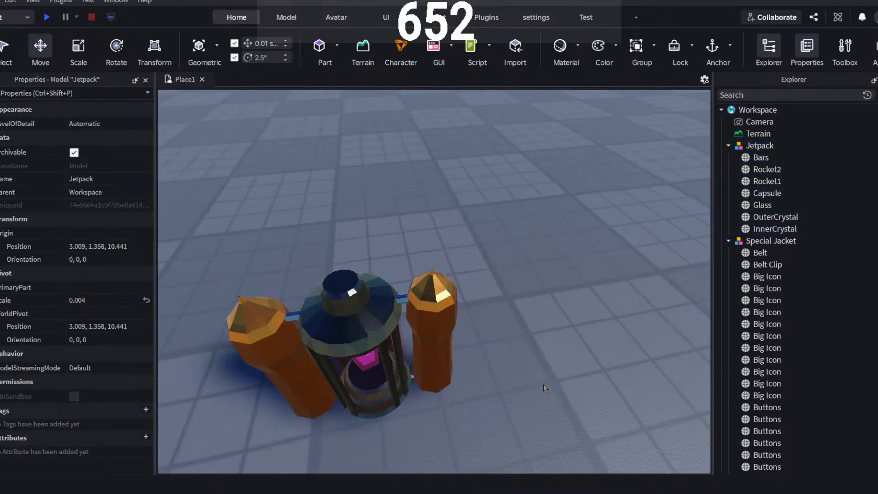
# - Look over the Special Jacket model standing beside the jetpack
pyautogui.moveTo(495, 276)
pyautogui.mouseDown(button='right')
pyautogui.moveTo(490, 284)
pyautogui.moveTo(495, 262)
pyautogui.mouseUp(button='right')
pyautogui.press('d')
pyautogui.press('w')
pyautogui.scroll(-3, 497, 361)
pyautogui.press('e')
pyautogui.press('s')
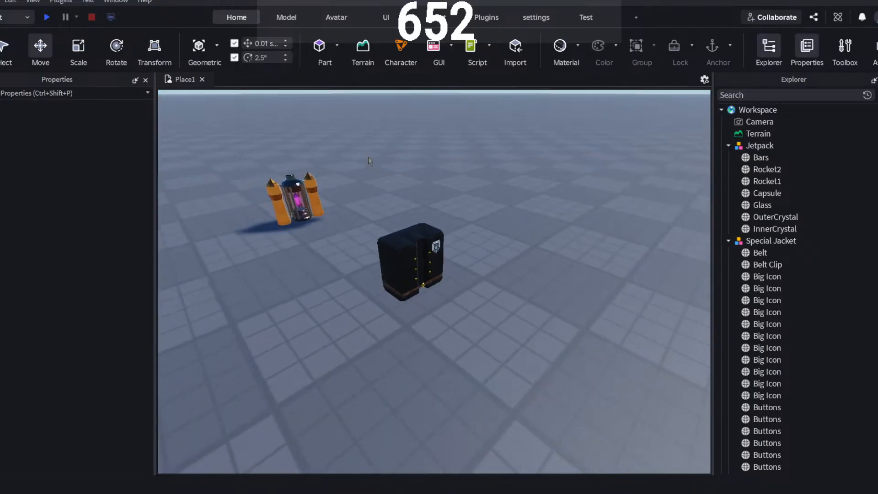
pyautogui.click(395, 250)
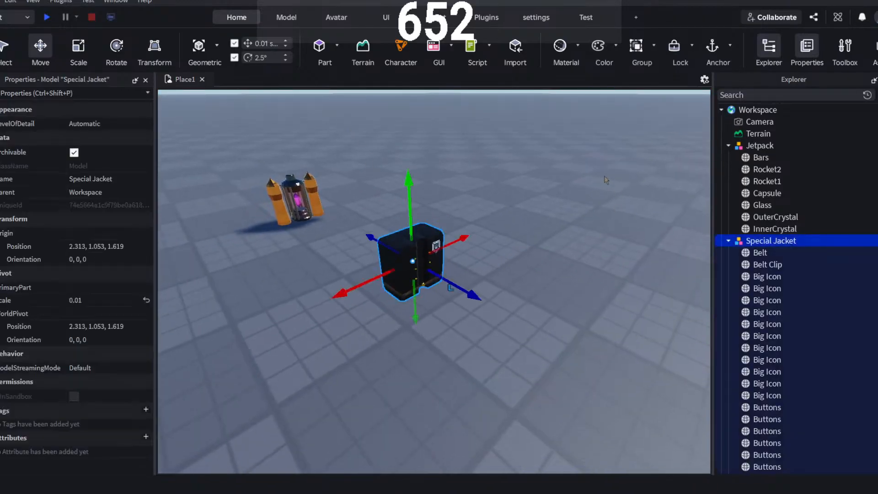
pyautogui.click(364, 133)
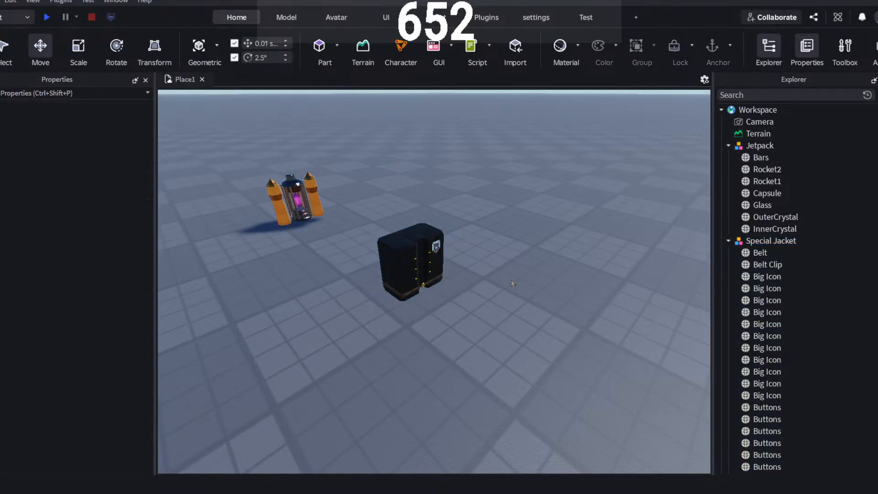
# - Insert an R6 masculine Block Avatar (2012) rig and place it beside the jacket at 7.25, 0, 1.5 using 0.25 move snapping
pyautogui.click(401, 51)
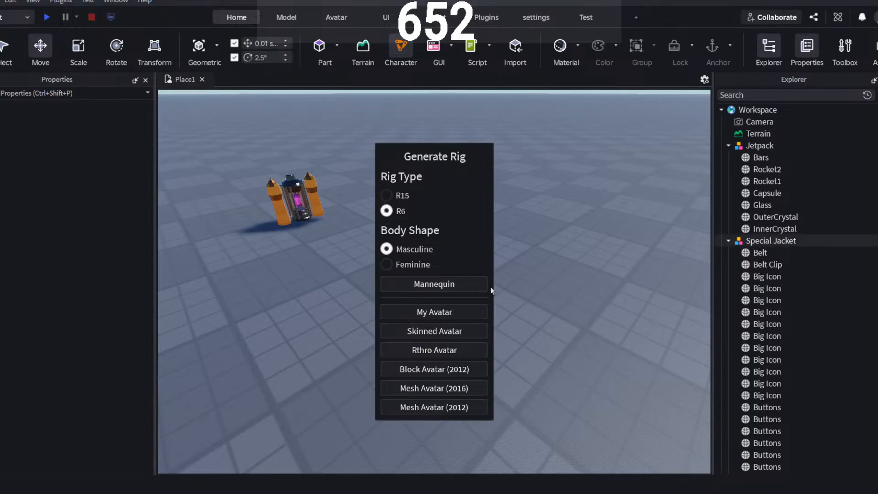
pyautogui.click(442, 371)
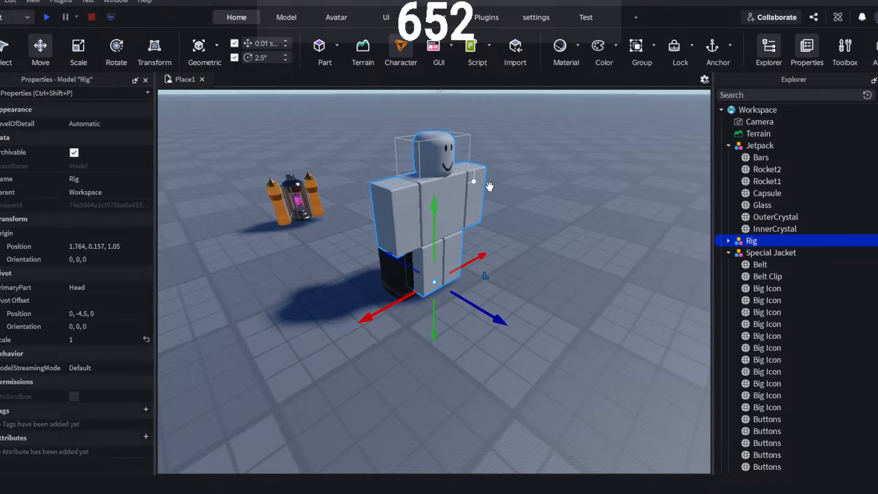
pyautogui.moveTo(490, 187); pyautogui.dragTo(548, 312)
pyautogui.moveTo(452, 172); pyautogui.dragTo(526, 341)
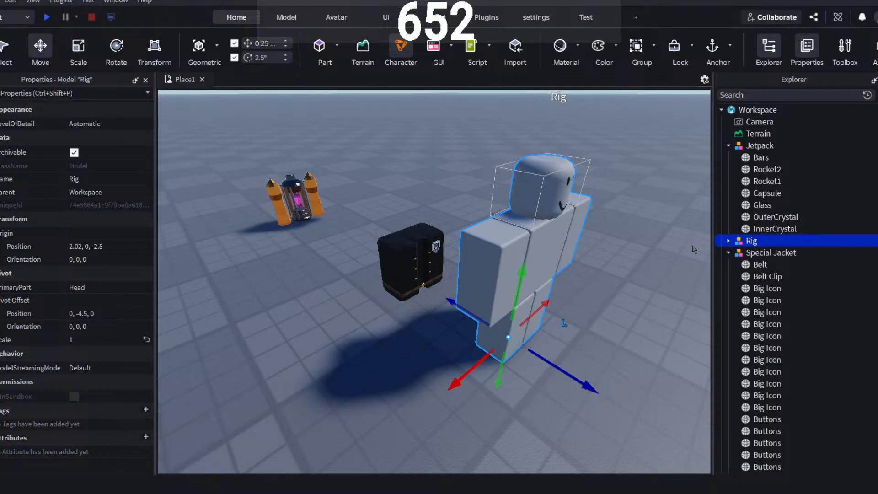
pyautogui.moveTo(543, 254); pyautogui.dragTo(373, 336)
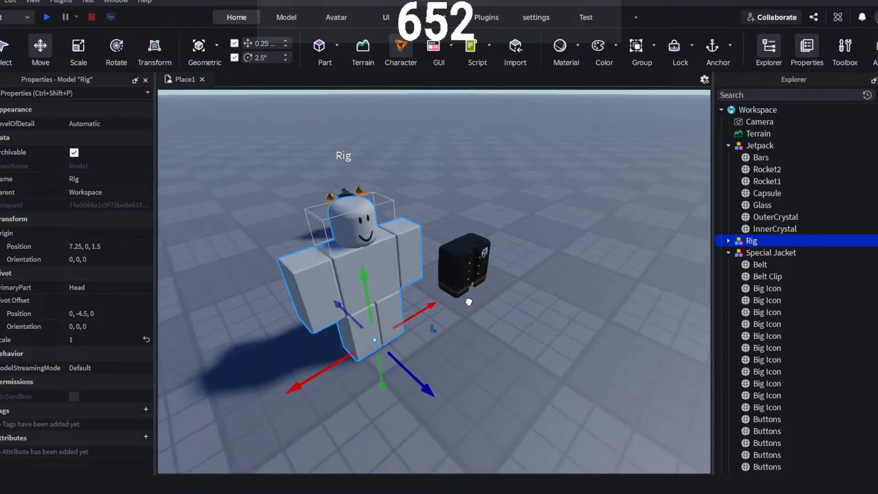
# - Align the Special Jacket with the rig at X 7.25 and raise it 2 studs onto the torso
pyautogui.click(472, 254)
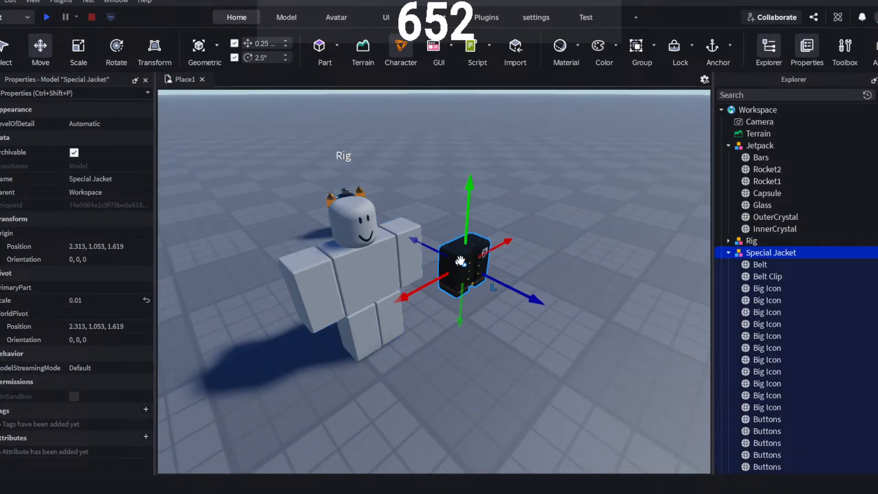
pyautogui.moveTo(460, 260); pyautogui.dragTo(368, 361)
pyautogui.press('w')
pyautogui.moveTo(434, 355); pyautogui.dragTo(291, 411, button='right')
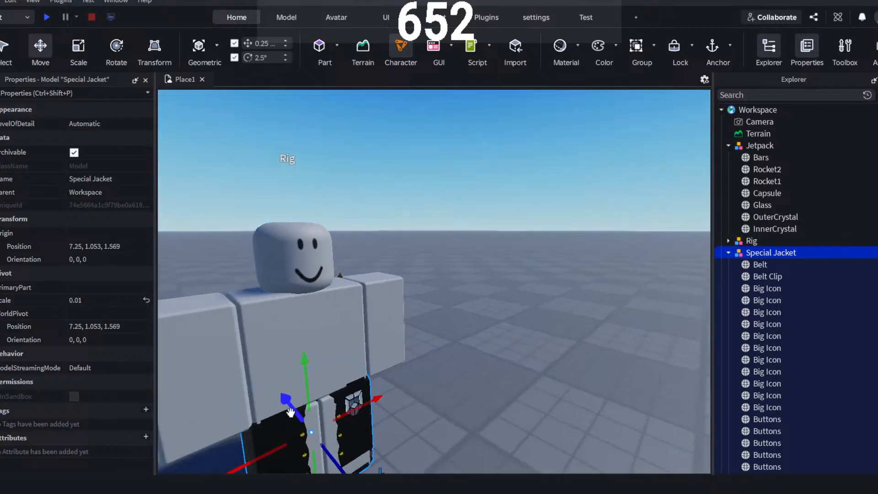
pyautogui.moveTo(305, 366); pyautogui.dragTo(305, 270)
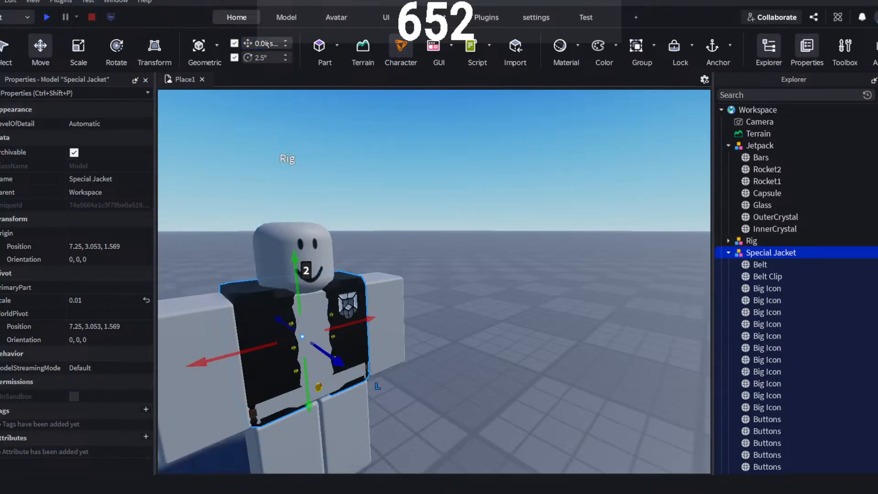
# - Set the move increment to 0.01 studs and shift the jacket 0.04 studs toward the rig's front
pyautogui.moveTo(425, 324); pyautogui.dragTo(424, 324, button='right')
pyautogui.press('a')
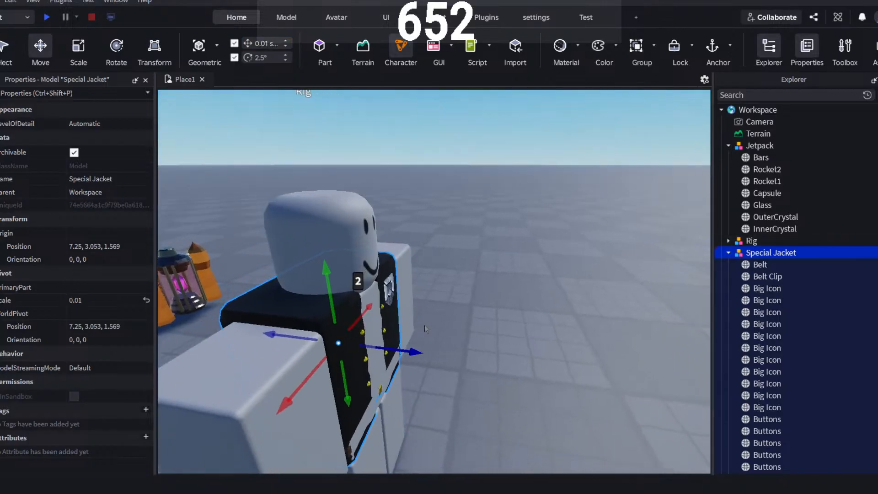
pyautogui.moveTo(402, 349); pyautogui.dragTo(405, 351)
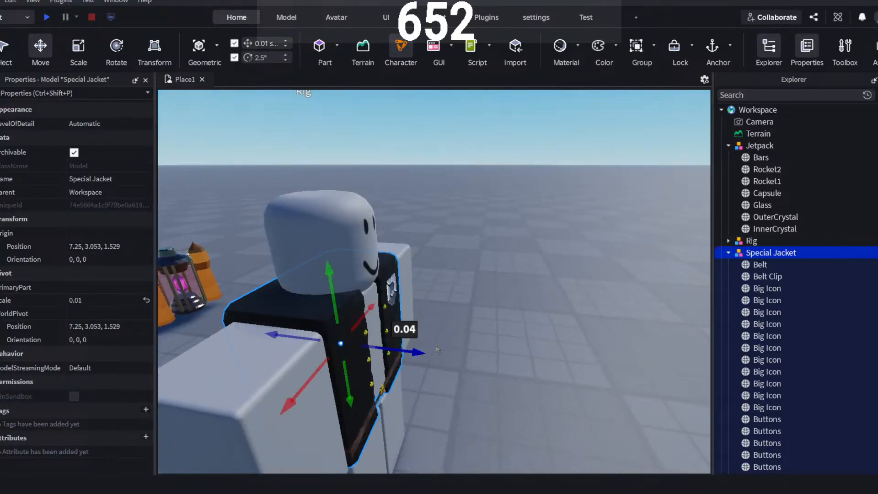
# - Clear the selection and check the jacket's fit on the rig from the front, sides and back
pyautogui.press('w')
pyautogui.moveTo(435, 345)
pyautogui.mouseDown(button='right')
pyautogui.moveTo(444, 345)
pyautogui.moveTo(437, 351)
pyautogui.moveTo(435, 344)
pyautogui.mouseUp(button='right')
pyautogui.press('a')
pyautogui.press('s')
pyautogui.press('a')
pyautogui.press('s')
pyautogui.press('a')
pyautogui.press('q')
pyautogui.press('e')
pyautogui.moveTo(360, 275); pyautogui.dragTo(389, 302, button='right')
pyautogui.press('s')
pyautogui.press('a')
pyautogui.moveTo(528, 276); pyautogui.dragTo(528, 279)
pyautogui.click(414, 256)
pyautogui.press('a')
pyautogui.moveTo(413, 256); pyautogui.dragTo(410, 246, button='right')
pyautogui.press('w')
pyautogui.moveTo(521, 245); pyautogui.dragTo(521, 245, button='right')
pyautogui.press('s')
pyautogui.press('w')
pyautogui.press('s')
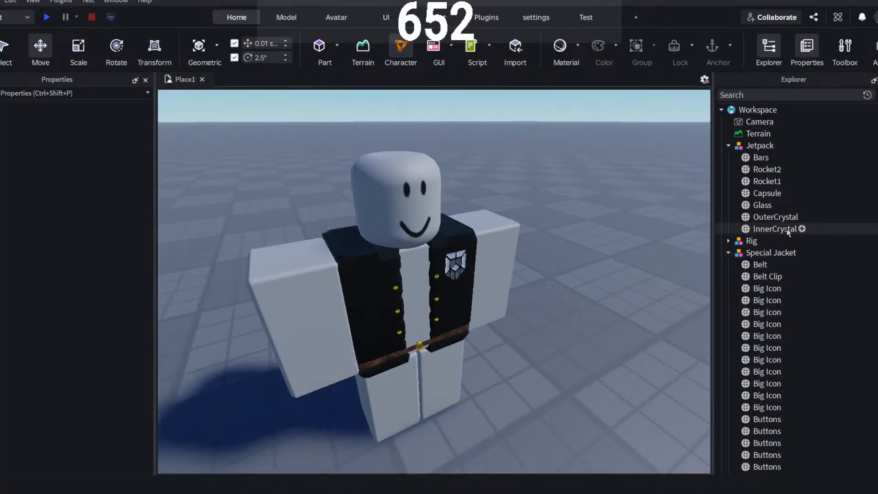
pyautogui.press('s')
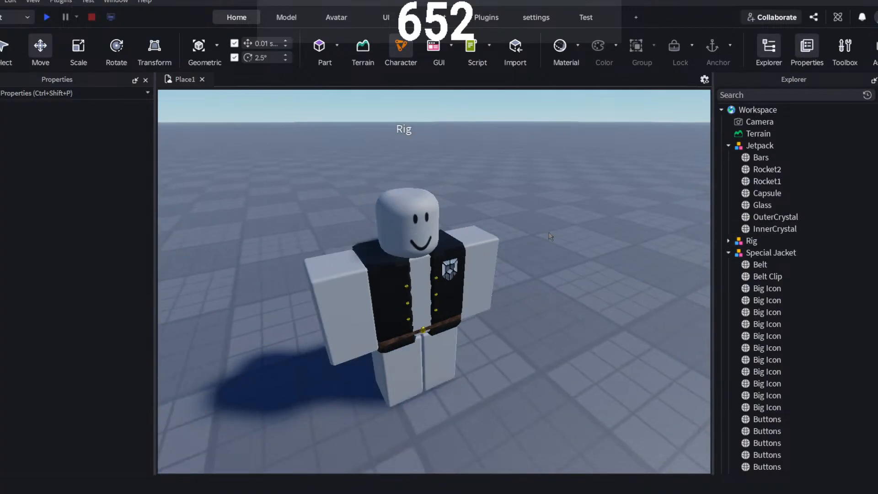
# - Try placing the jetpack against the back of the rig's jacket, at about 7.58, 3.08, 2.81
pyautogui.press('w')
pyautogui.moveTo(551, 232); pyautogui.dragTo(551, 231, button='right')
pyautogui.press('a')
pyautogui.press('w')
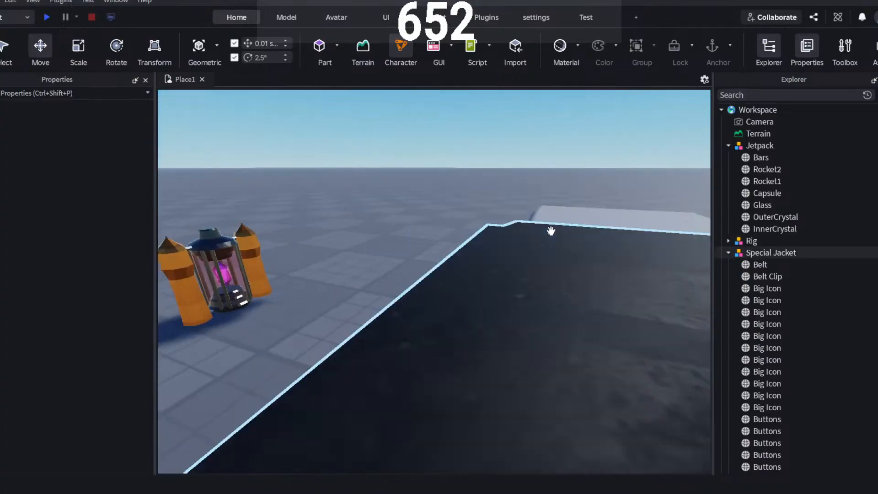
pyautogui.press('a')
pyautogui.press('s')
pyautogui.moveTo(343, 291); pyautogui.dragTo(480, 301)
pyautogui.moveTo(490, 302); pyautogui.dragTo(489, 302, button='right')
pyautogui.press('s')
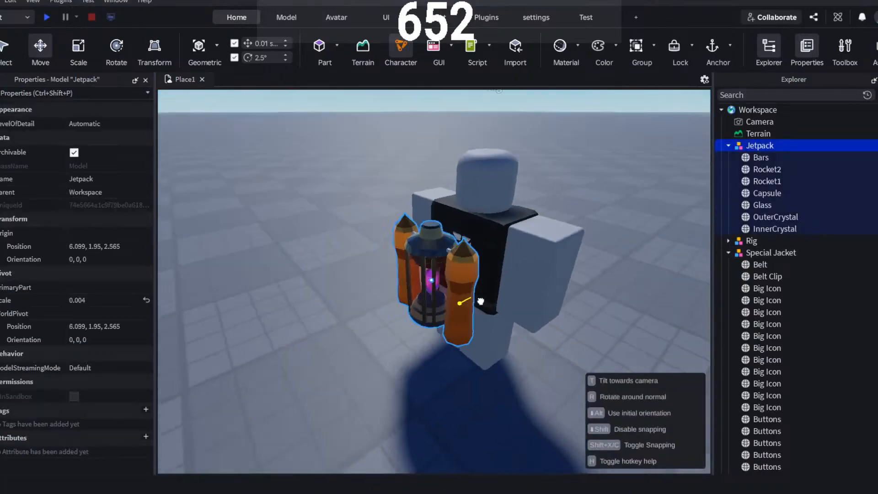
pyautogui.moveTo(480, 301); pyautogui.dragTo(454, 275)
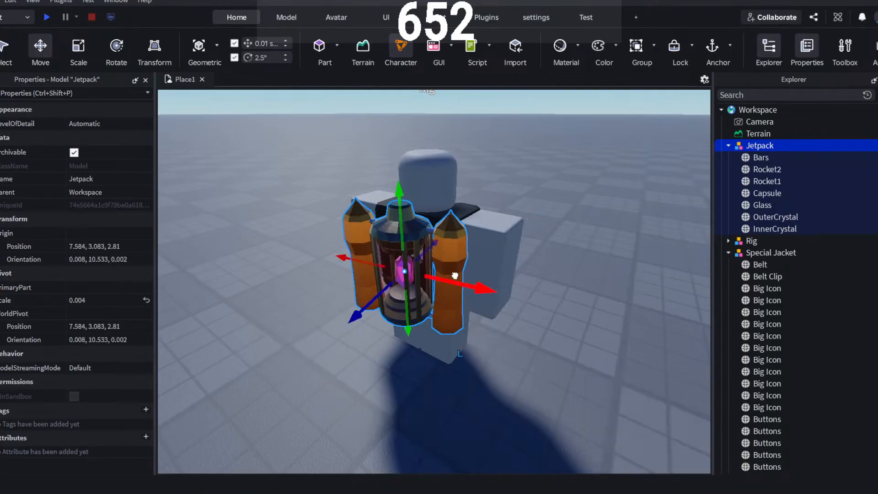
# - Examine how the jetpack sits on the rig's back from behind and above
pyautogui.moveTo(470, 270); pyautogui.dragTo(470, 271, button='right')
pyautogui.press('w')
pyautogui.click(472, 269)
pyautogui.press('a')
pyautogui.click(375, 308)
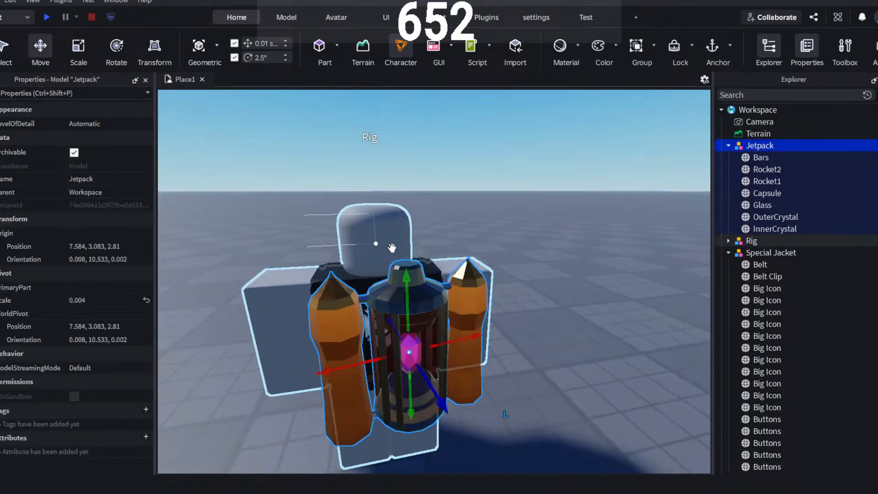
pyautogui.press('a')
pyautogui.moveTo(454, 260); pyautogui.dragTo(458, 257, button='right')
pyautogui.press('w')
pyautogui.press('s')
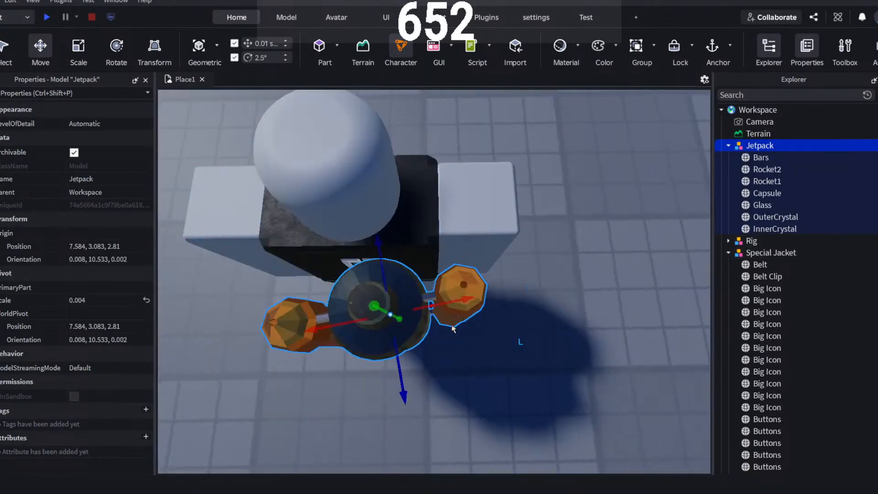
# - Move the jetpack onto the ground behind the rig at about 6.41, 1.02, 5.12 and set the move increment to 0.25 studs
pyautogui.moveTo(452, 325); pyautogui.dragTo(441, 391)
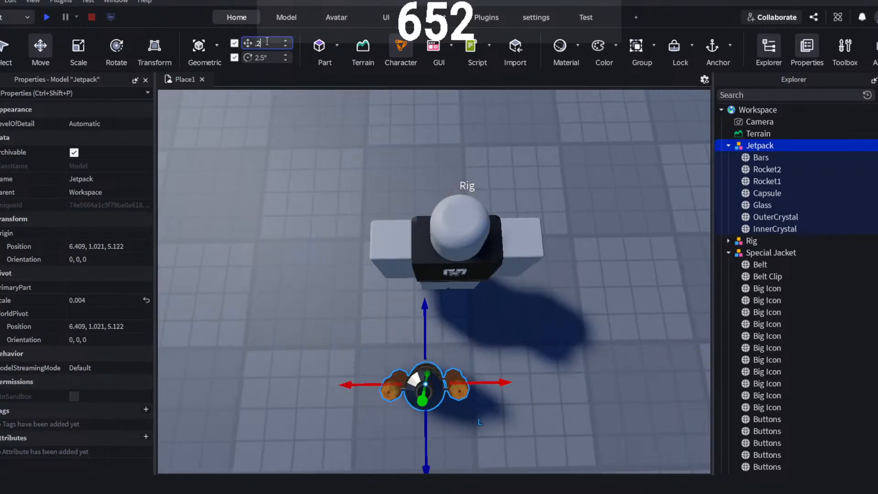
pyautogui.click(328, 168)
pyautogui.scroll(-5, 321, 170)
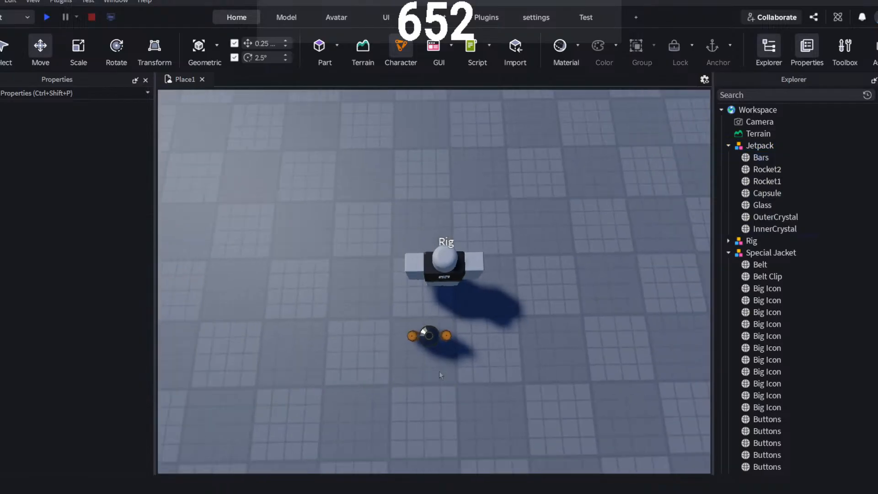
# - Shift the jetpack on the ground behind the rig to position 6, 1.021, 5.25
pyautogui.scroll(3, 507, 382)
pyautogui.moveTo(515, 378); pyautogui.dragTo(512, 379, button='right')
pyautogui.moveTo(461, 359)
pyautogui.mouseDown()
pyautogui.moveTo(452, 368)
pyautogui.moveTo(458, 361)
pyautogui.mouseUp()
pyautogui.click(552, 372)
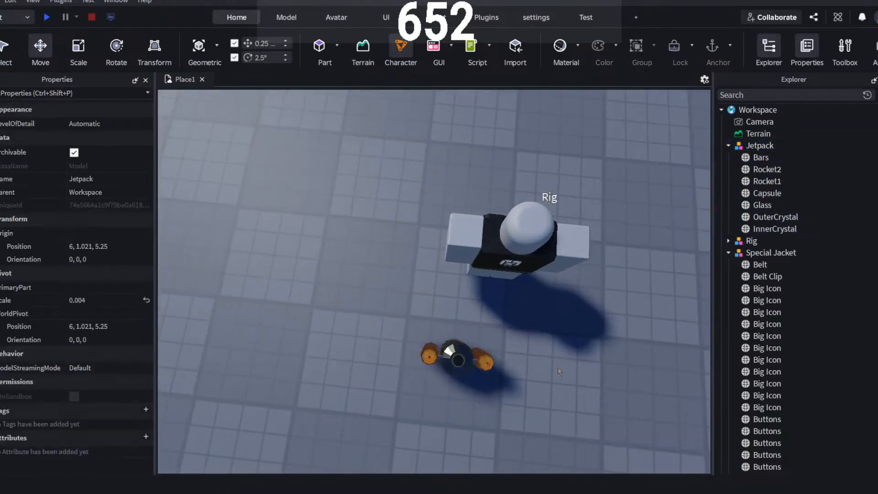
# - Move the rig and its jacket together sideways to X = 6 so they line up with the jetpack
pyautogui.scroll(4, 556, 373)
pyautogui.moveTo(556, 372); pyautogui.dragTo(612, 338, button='right')
pyautogui.scroll(-3, 557, 376)
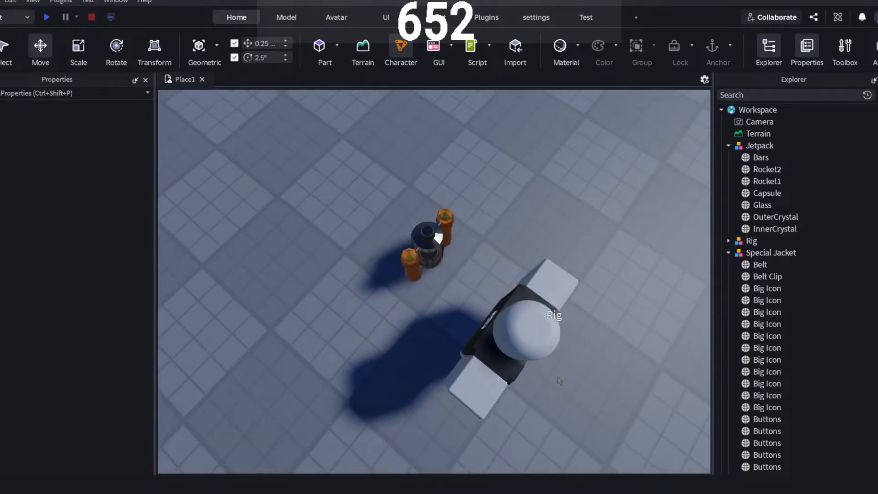
pyautogui.scroll(5, 557, 375)
pyautogui.scroll(-4, 560, 373)
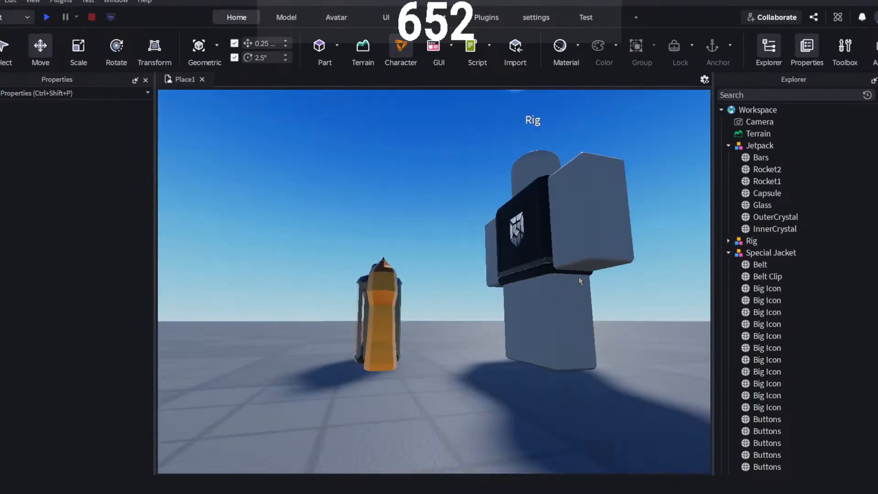
pyautogui.moveTo(410, 184); pyautogui.dragTo(387, 191, button='right')
pyautogui.scroll(-2, 388, 191)
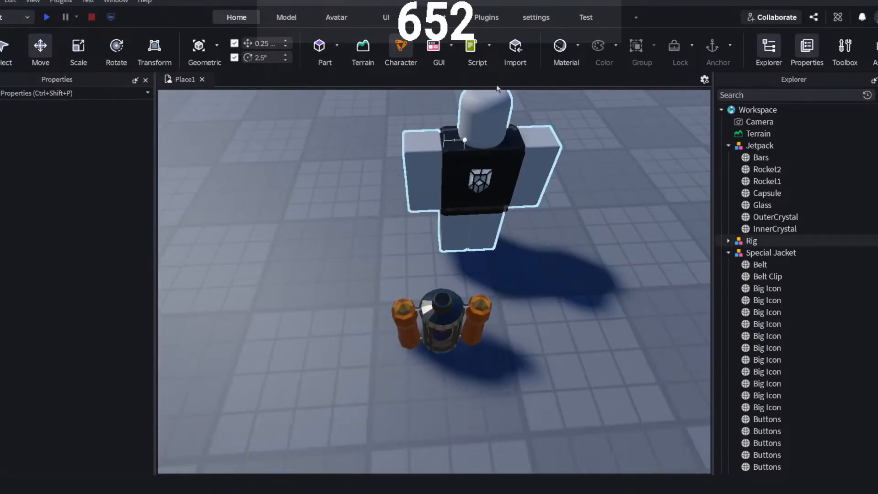
pyautogui.scroll(-2, 402, 173)
pyautogui.moveTo(399, 133); pyautogui.dragTo(652, 282)
pyautogui.moveTo(452, 239); pyautogui.dragTo(407, 249)
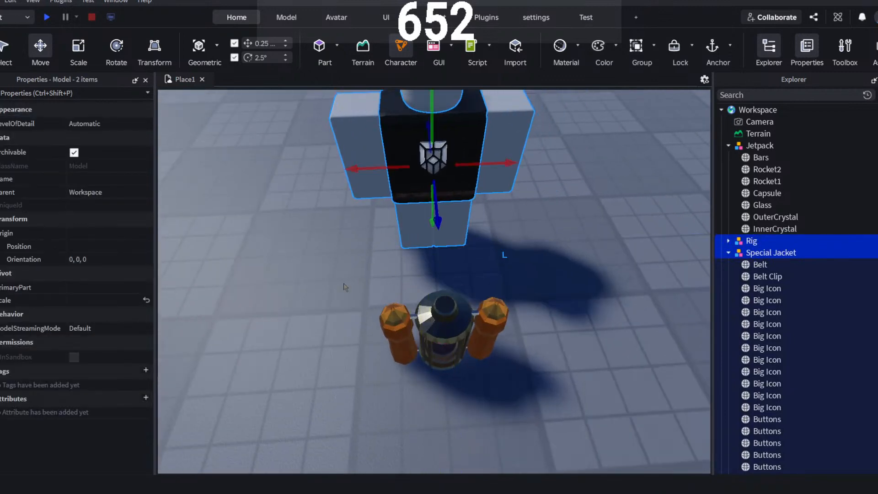
# - Move the jetpack forward along Z until it sits just behind the rig, at 6, 1.021, 2.5
pyautogui.click(439, 329)
pyautogui.moveTo(451, 391); pyautogui.dragTo(449, 303)
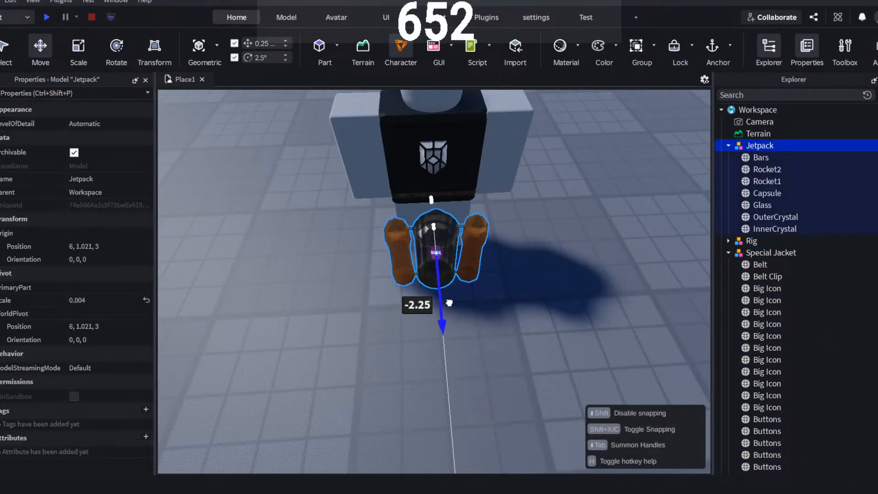
pyautogui.moveTo(449, 304); pyautogui.dragTo(402, 249, button='right')
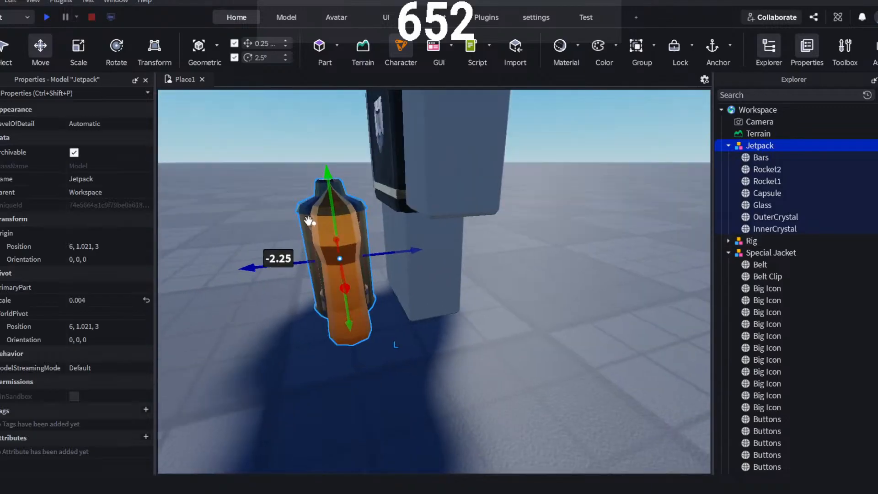
pyautogui.moveTo(416, 251); pyautogui.dragTo(440, 257)
pyautogui.moveTo(391, 324); pyautogui.dragTo(392, 328, button='right')
pyautogui.scroll(-3, 392, 327)
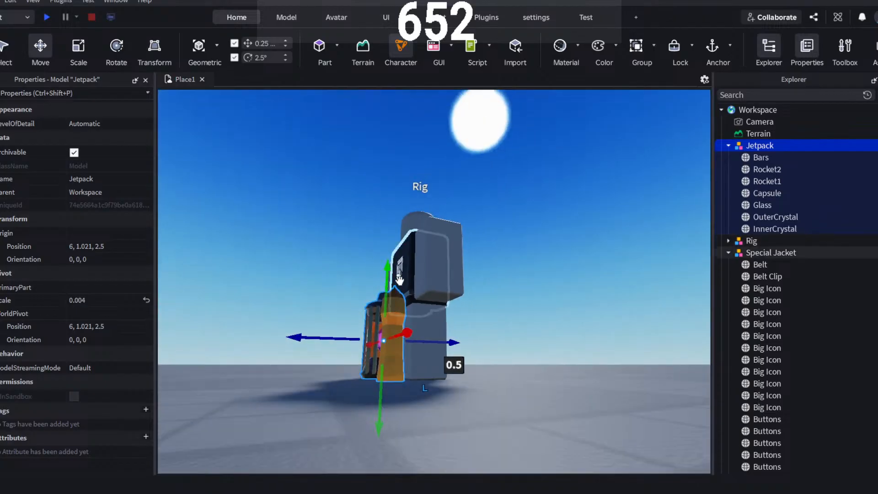
# - Raise the jetpack 2 studs to the rig's upper back, at 6, 3.021, 2.5, and clear the selection
pyautogui.moveTo(382, 304); pyautogui.dragTo(395, 220)
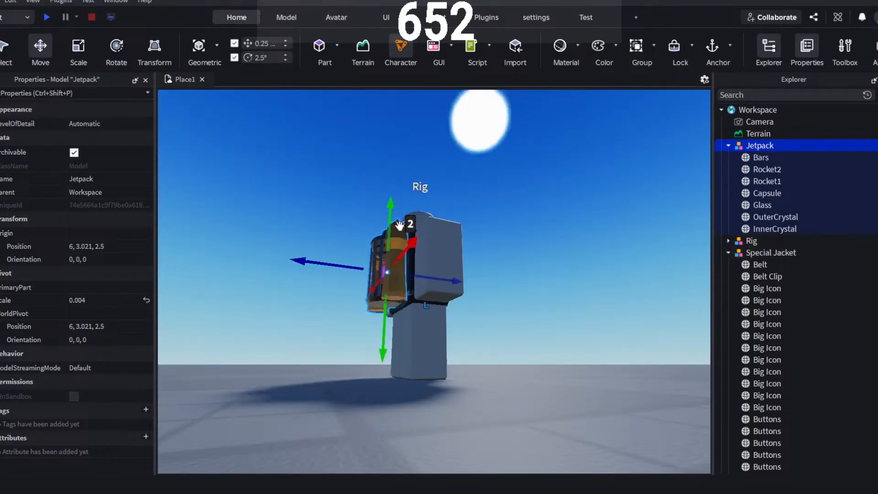
pyautogui.press('a')
pyautogui.moveTo(399, 225); pyautogui.dragTo(412, 249, button='right')
pyautogui.click(493, 147)
pyautogui.moveTo(517, 173); pyautogui.dragTo(472, 184, button='right')
pyautogui.press('d')
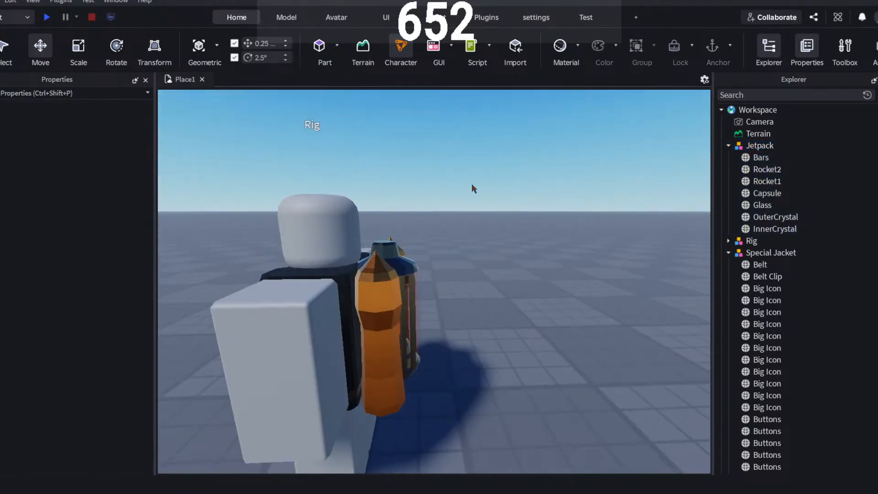
# - Scale the jetpack up slightly to a model scale of 0.005
pyautogui.click(403, 291)
pyautogui.press('e')
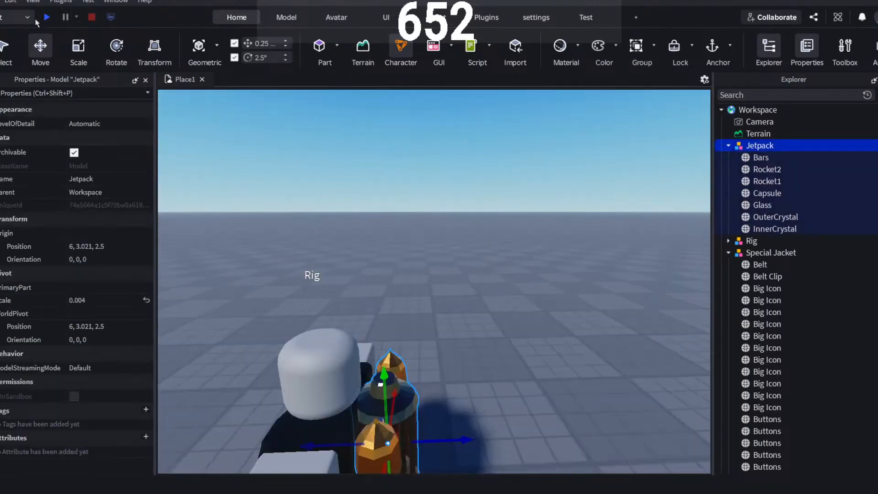
pyautogui.press('s')
pyautogui.click(79, 49)
pyautogui.moveTo(444, 190); pyautogui.dragTo(446, 194, button='right')
pyautogui.press('w')
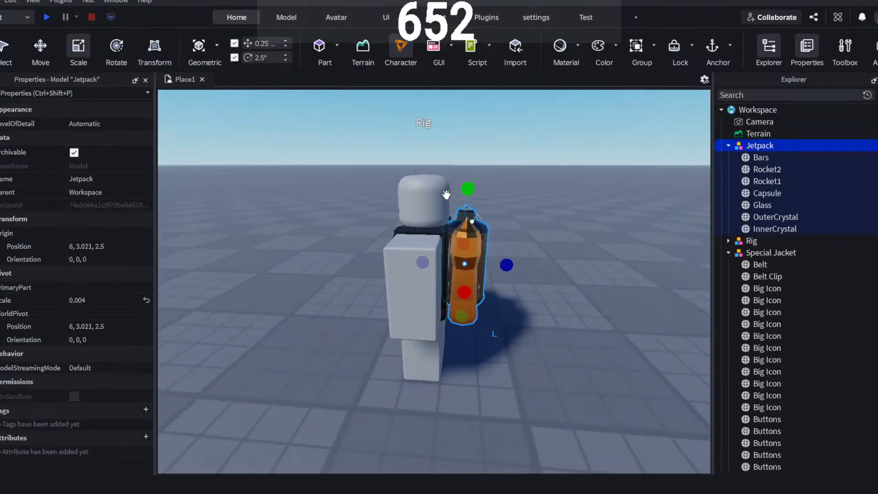
pyautogui.moveTo(468, 185); pyautogui.dragTo(473, 176)
pyautogui.press('d')
# - Lower the enlarged jetpack slightly on the rig's back and clear the selection
pyautogui.click(40, 48)
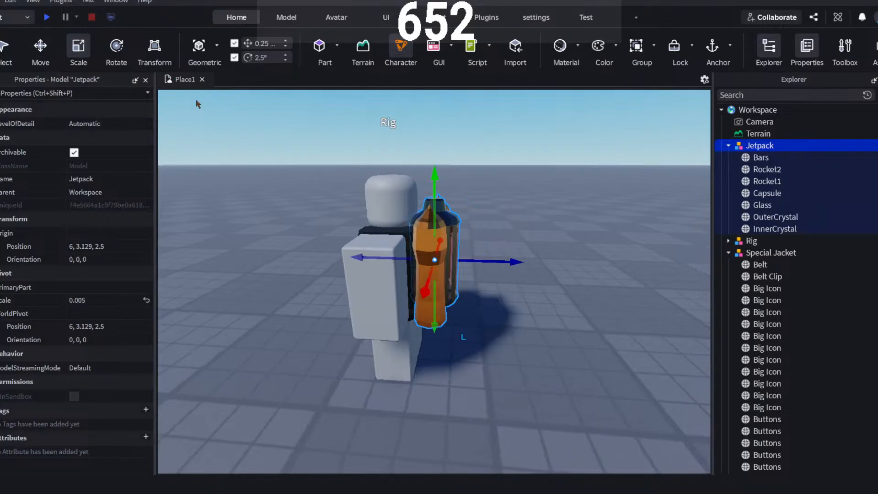
pyautogui.moveTo(434, 173); pyautogui.dragTo(432, 182)
pyautogui.click(549, 180)
pyautogui.click(417, 238)
pyautogui.click(622, 165)
pyautogui.scroll(1, 571, 259)
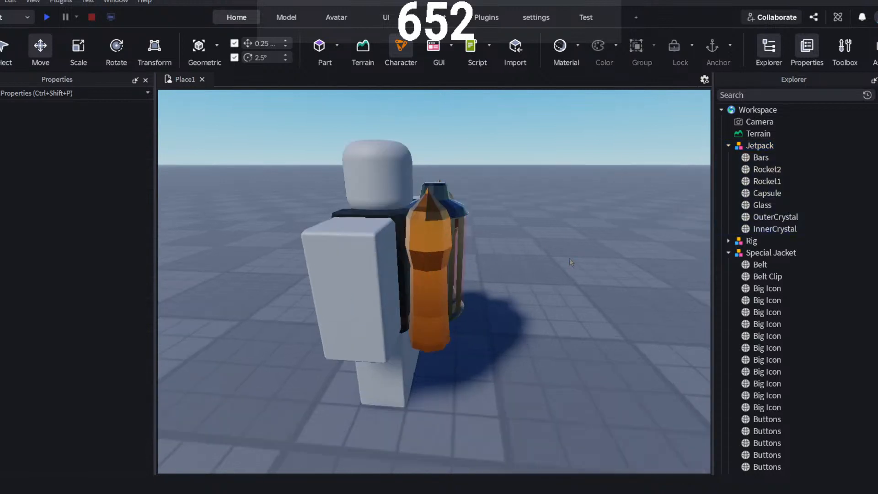
# - Check how the jetpack and jacket sit on the rig from several sides, ending at the front
pyautogui.moveTo(571, 259); pyautogui.dragTo(552, 262, button='right')
pyautogui.scroll(-5, 572, 261)
pyautogui.scroll(4, 573, 260)
pyautogui.press('w')
pyautogui.press('s')
pyautogui.press('a')
pyautogui.press('w')
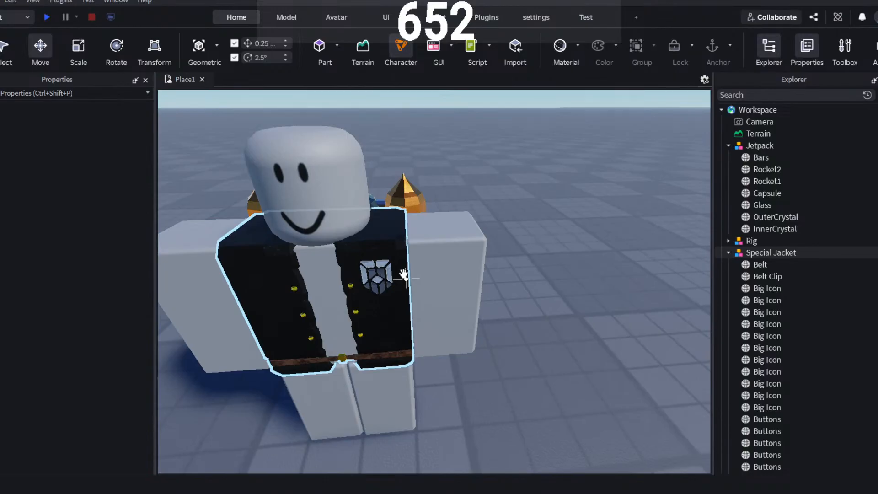
# - Make the Special Jacket model a child of the rig's Torso
pyautogui.click(403, 274)
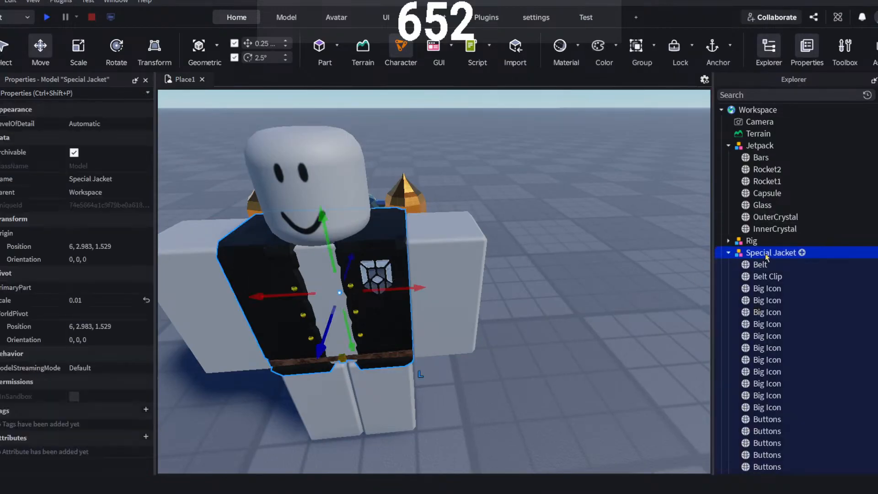
pyautogui.click(751, 241)
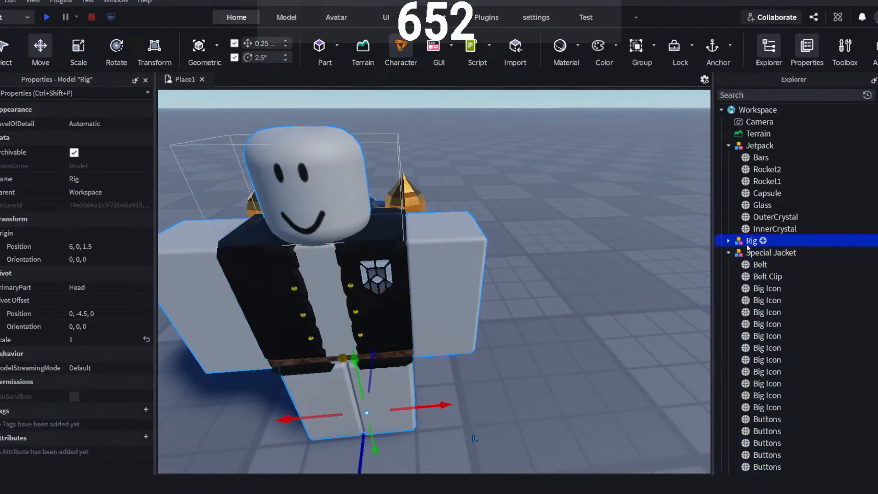
pyautogui.click(728, 241)
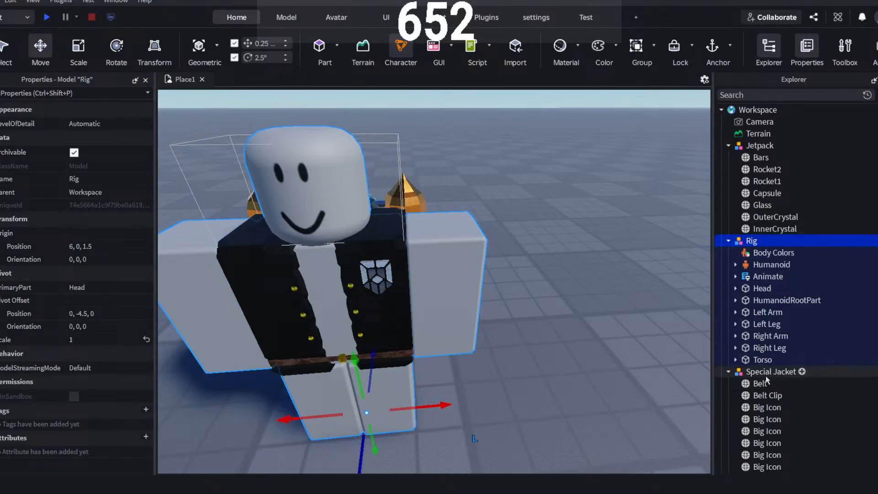
pyautogui.moveTo(770, 371); pyautogui.dragTo(799, 335)
pyautogui.moveTo(766, 301); pyautogui.dragTo(760, 359)
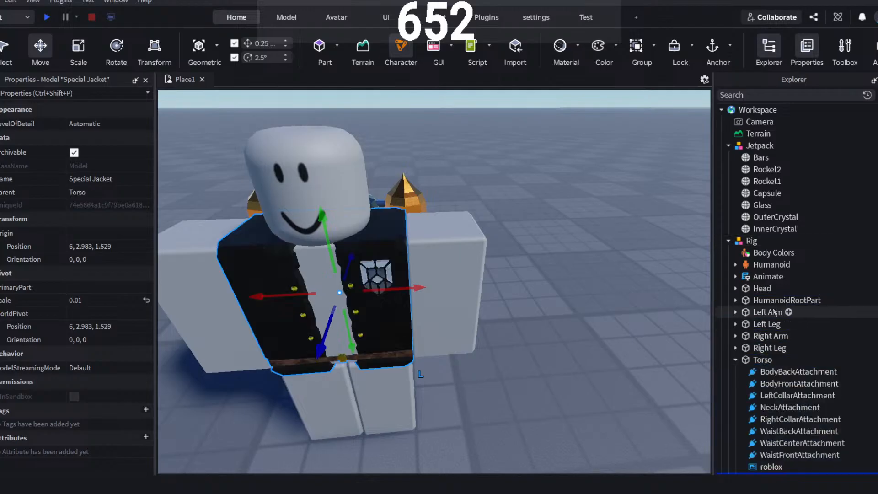
pyautogui.scroll(-4, 771, 305)
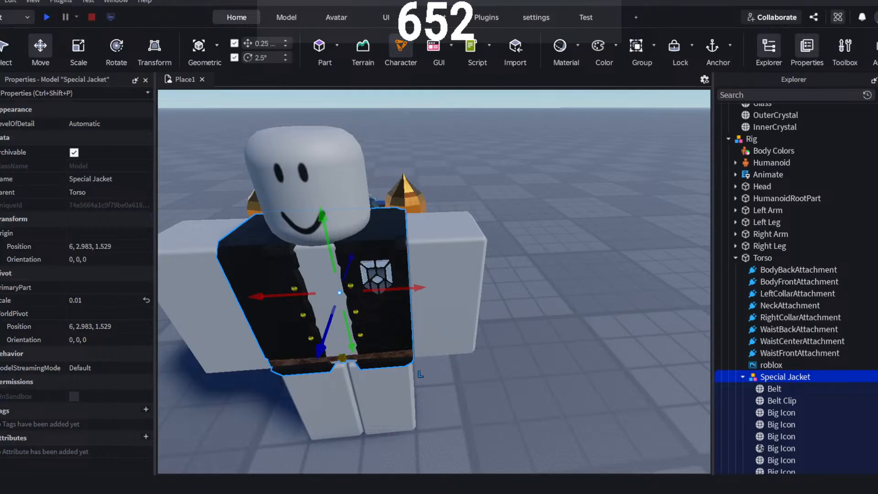
# - Ask the Assistant to "use weldconstraints to connect everything in the Special Jacket model to the rigs torso"
pyautogui.click(741, 490)
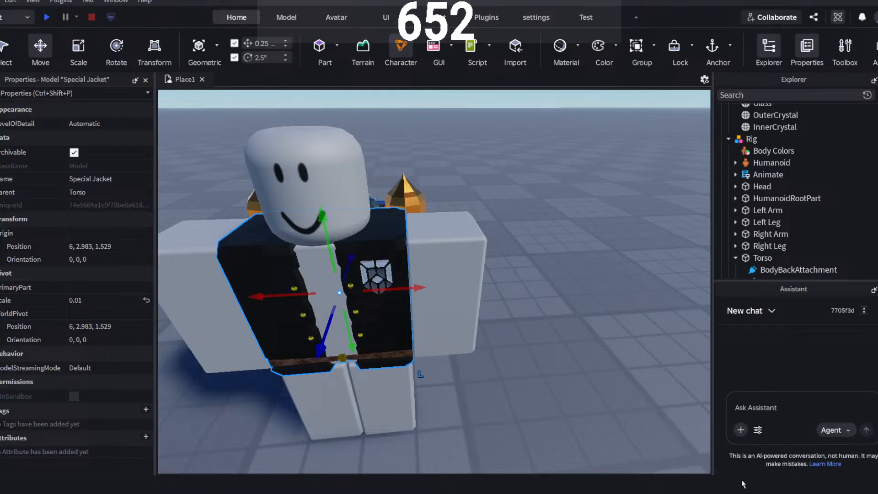
pyautogui.click(796, 277)
pyautogui.scroll(-3, 783, 253)
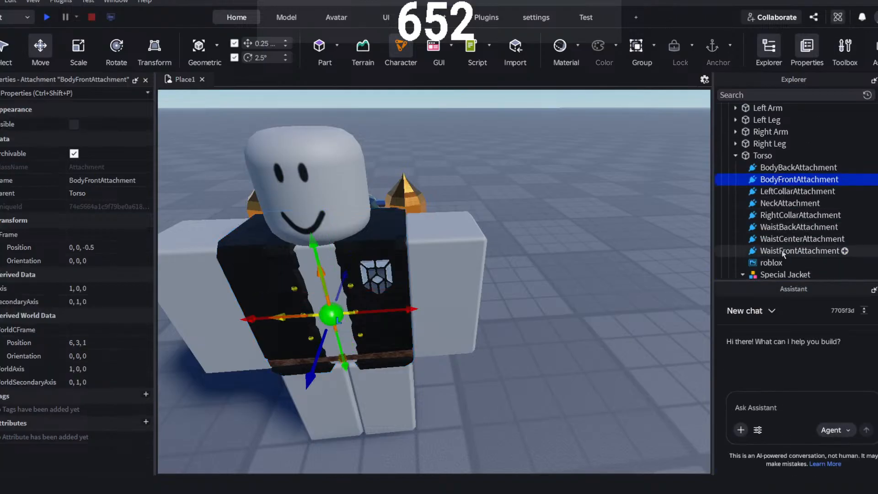
pyautogui.scroll(-2, 783, 253)
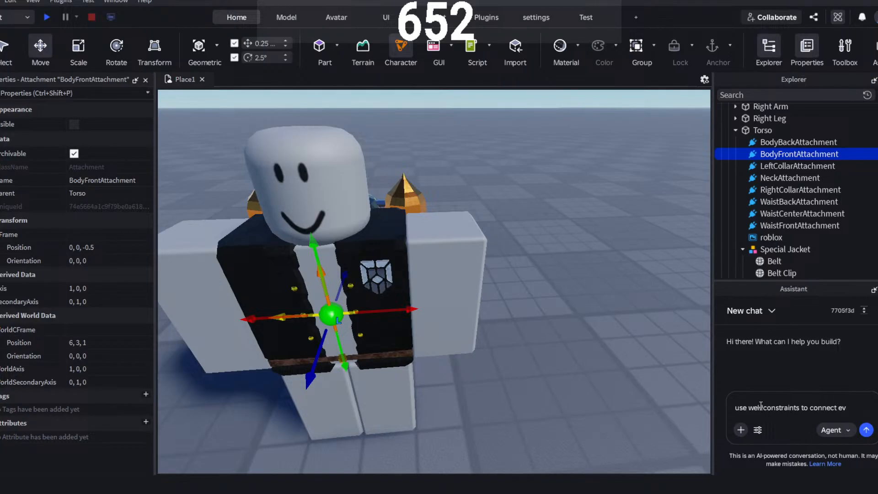
pyautogui.write('ng in the Special Jacket model')
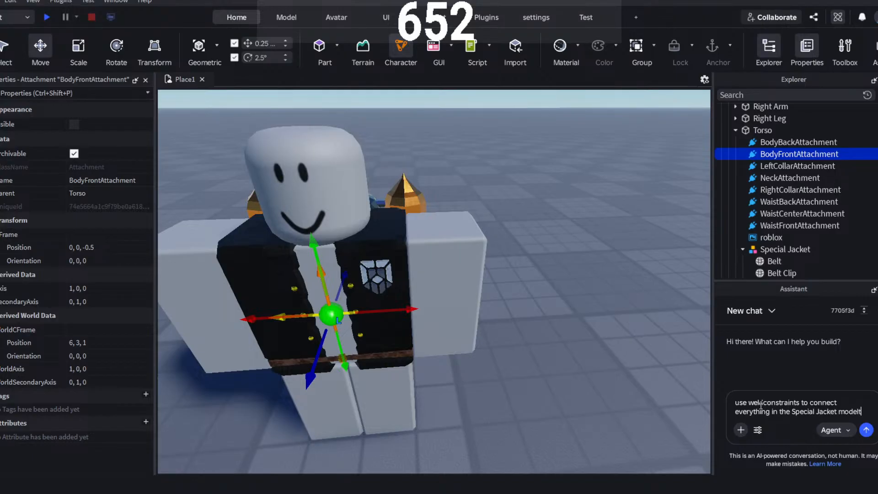
pyautogui.write('to the rigs torso')
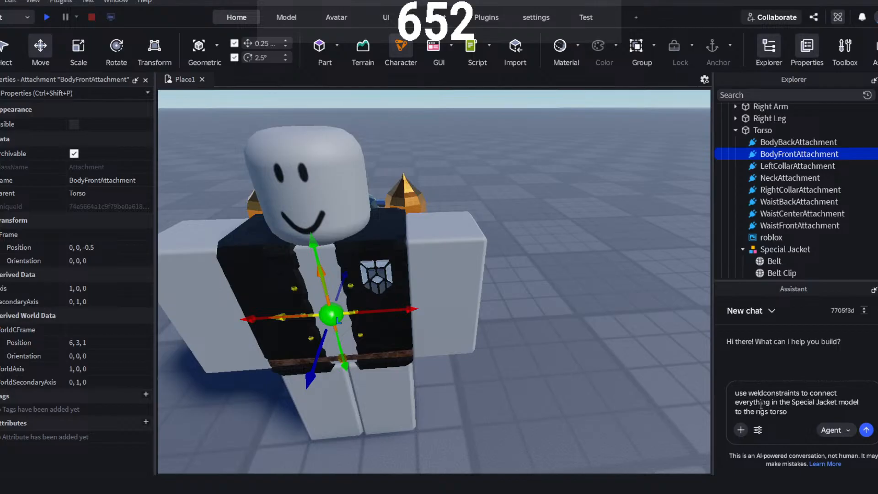
pyautogui.press('Return')
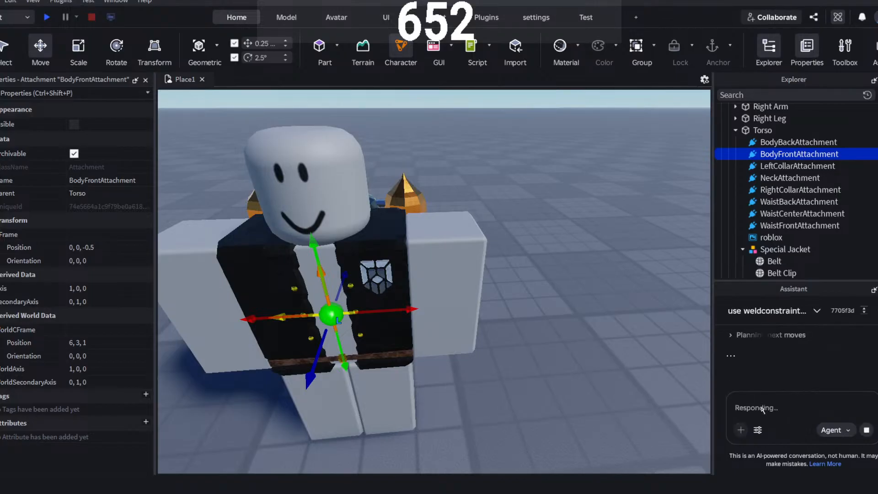
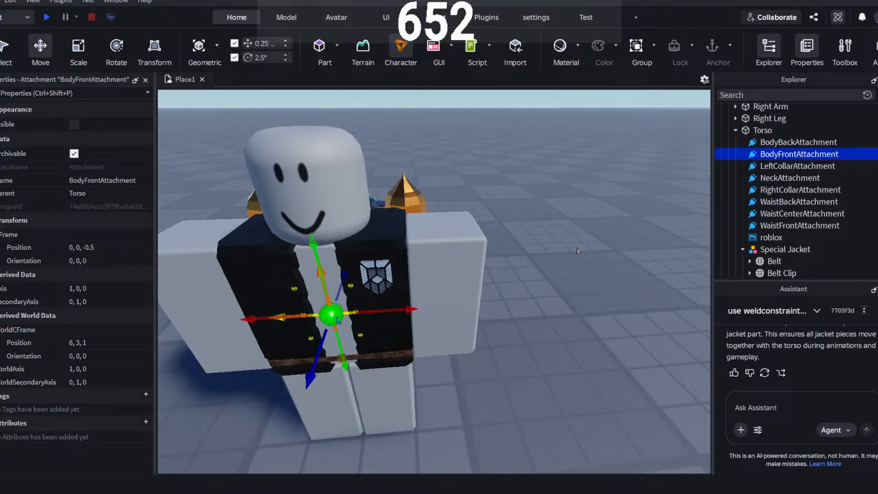
# - Inspect the jacket's Belt part and its weld constraint to verify which parts it connects
pyautogui.scroll(-3, 777, 196)
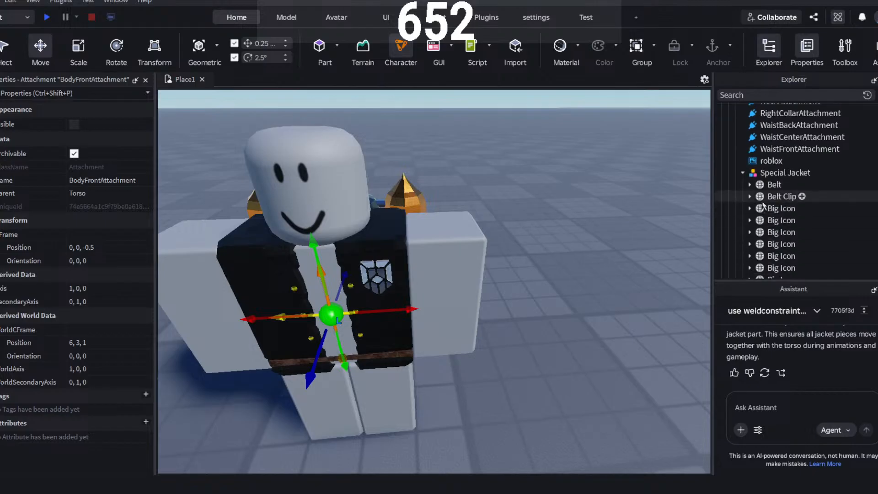
pyautogui.click(773, 184)
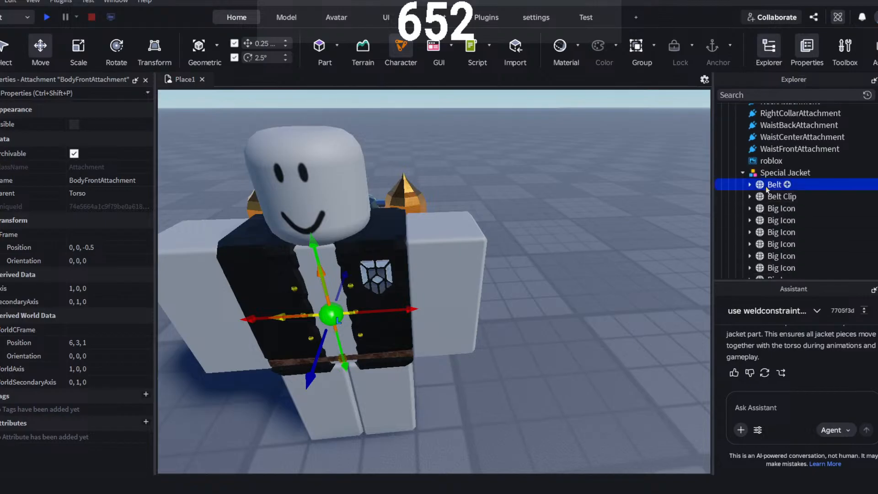
pyautogui.click(619, 317)
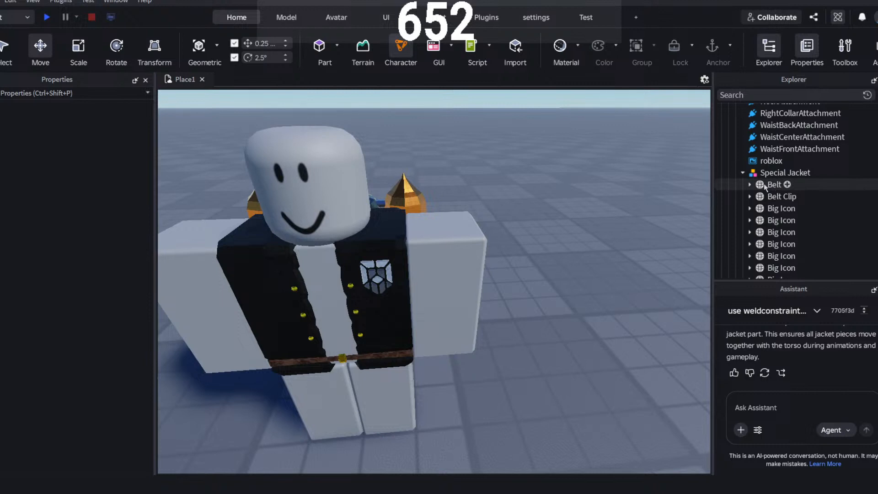
pyautogui.click(749, 185)
pyautogui.click(770, 196)
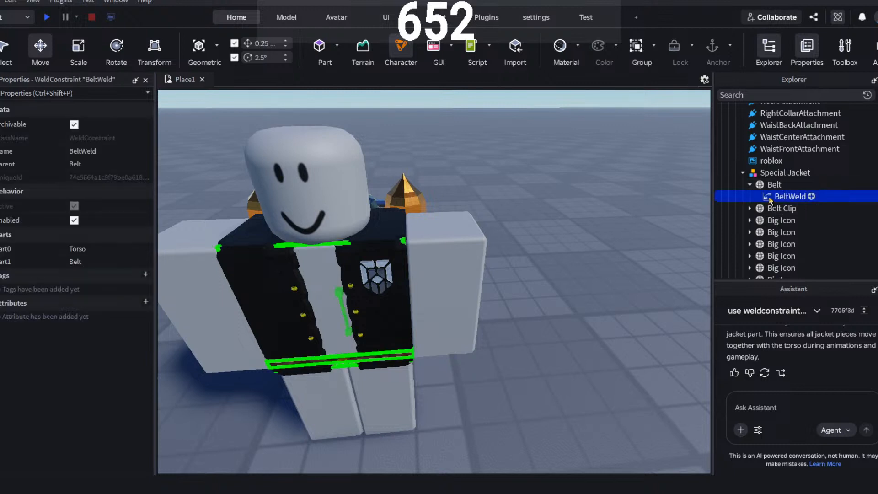
pyautogui.click(597, 221)
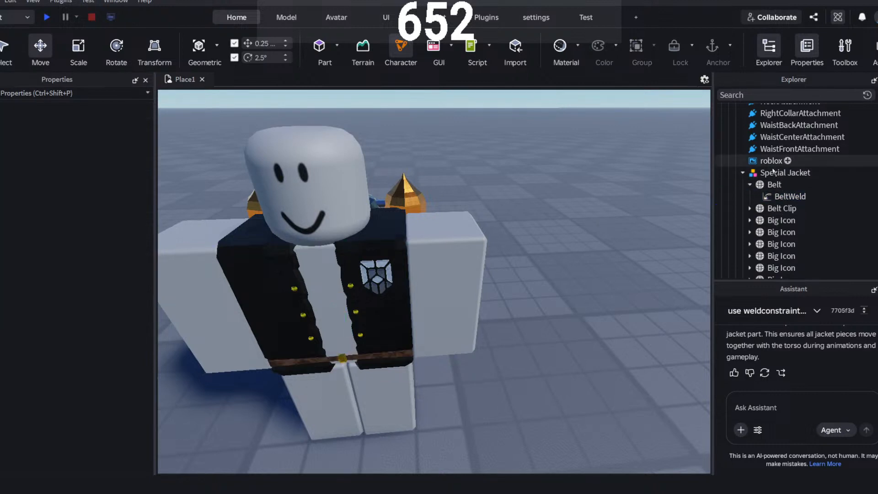
# - Collapse the jacket and Torso contents and rename the Rig model as StarterCharacter
pyautogui.click(743, 175)
pyautogui.scroll(2, 749, 178)
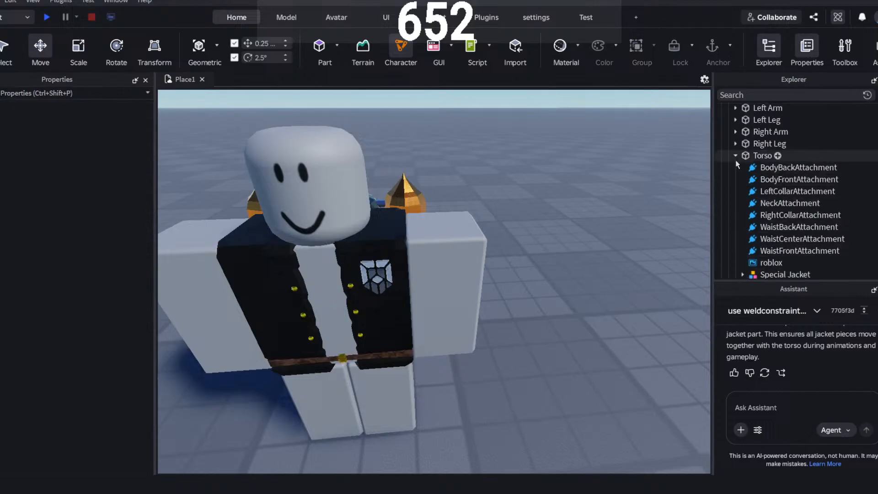
pyautogui.click(735, 164)
pyautogui.scroll(4, 759, 163)
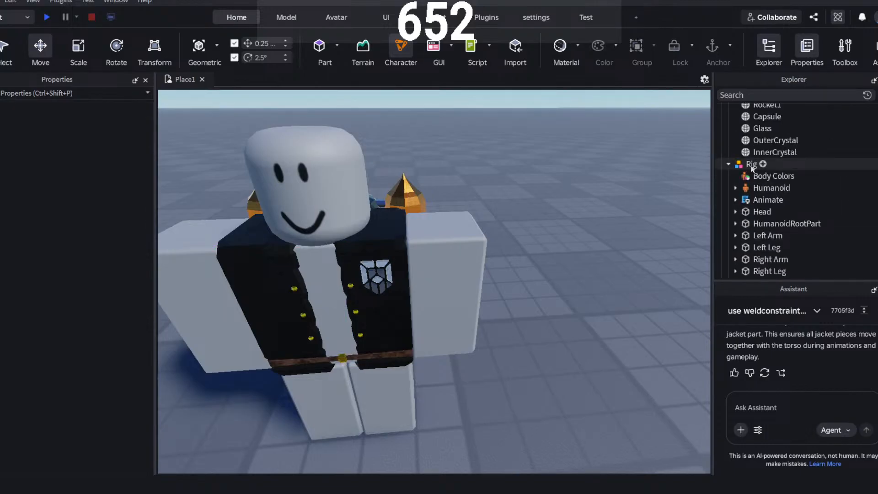
pyautogui.click(752, 165)
pyautogui.click(752, 164)
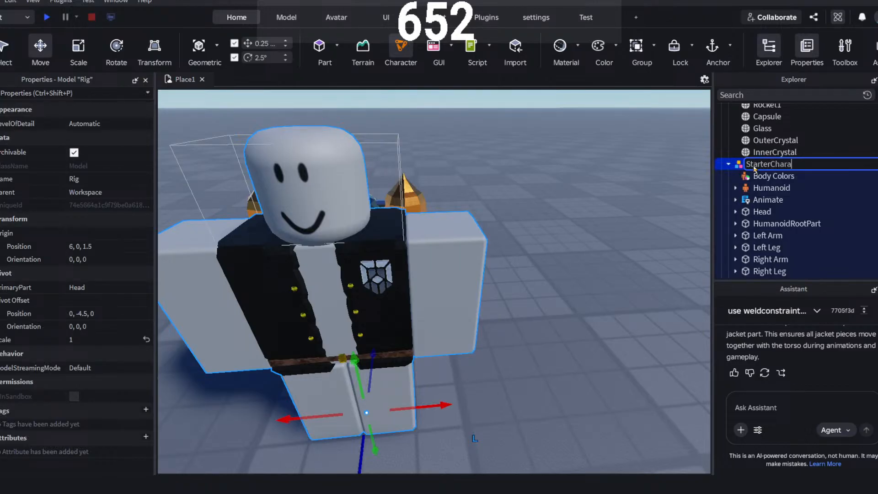
pyautogui.press('Return')
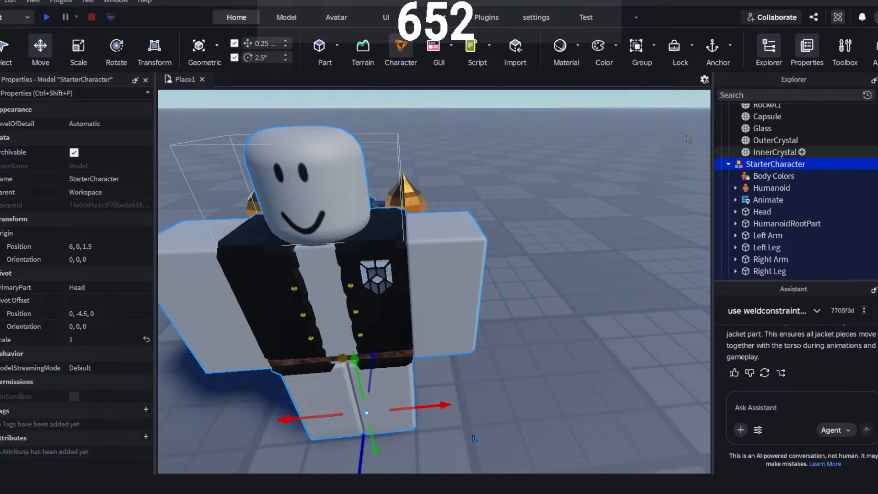
# - Move the StarterCharacter model out of Workspace into StarterPlayer and clear the selection
pyautogui.click(496, 136)
pyautogui.moveTo(528, 244); pyautogui.dragTo(542, 249, button='right')
pyautogui.press('a')
pyautogui.press('w')
pyautogui.press('s')
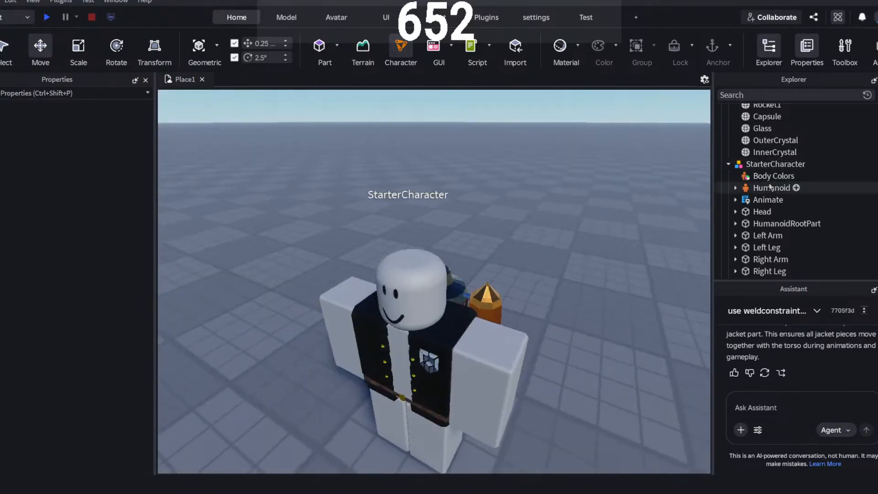
pyautogui.click(775, 164)
pyautogui.scroll(-6, 774, 143)
pyautogui.moveTo(773, 143); pyautogui.dragTo(749, 228)
pyautogui.click(484, 140)
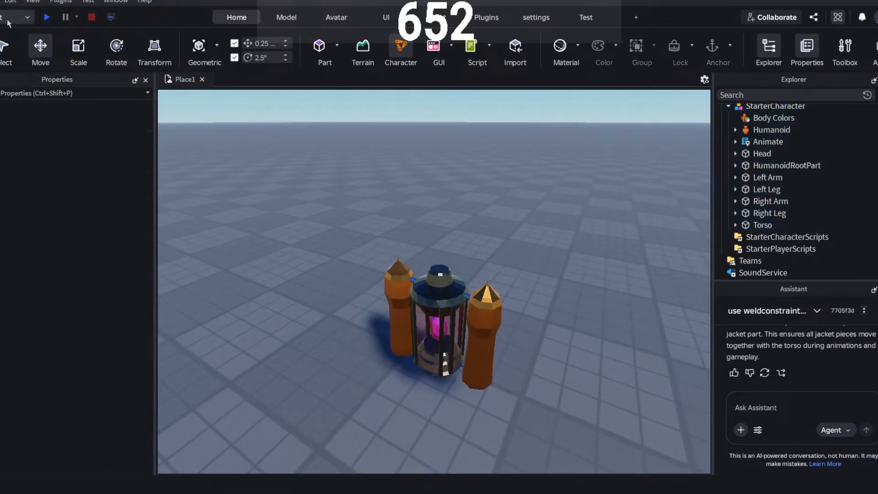
# - Start a playtest and make the character walk and jump to check how the jacket follows its torso
pyautogui.click(51, 18)
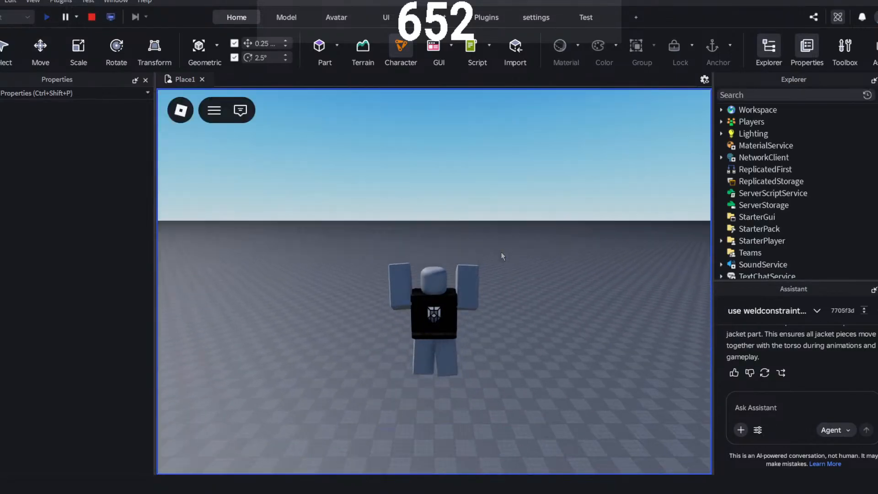
pyautogui.moveTo(454, 254); pyautogui.dragTo(454, 255, button='right')
pyautogui.scroll(3, 453, 254)
pyautogui.press('w')
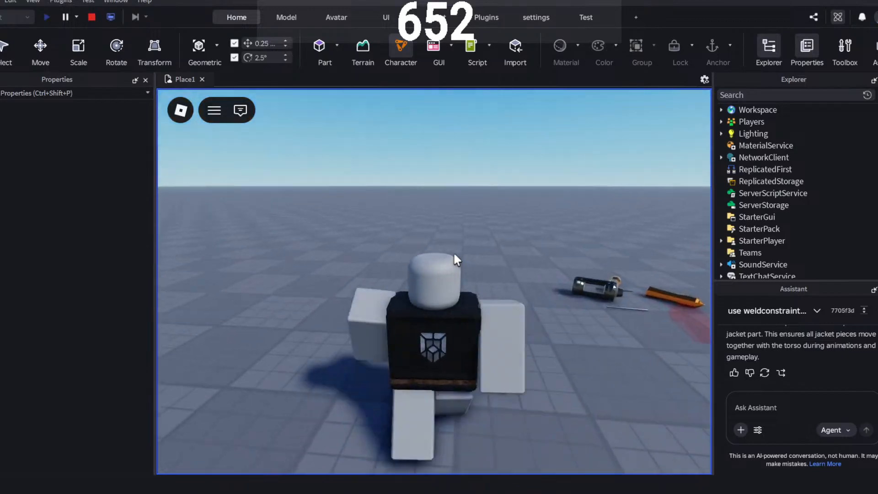
pyautogui.press('space')
pyautogui.press('d')
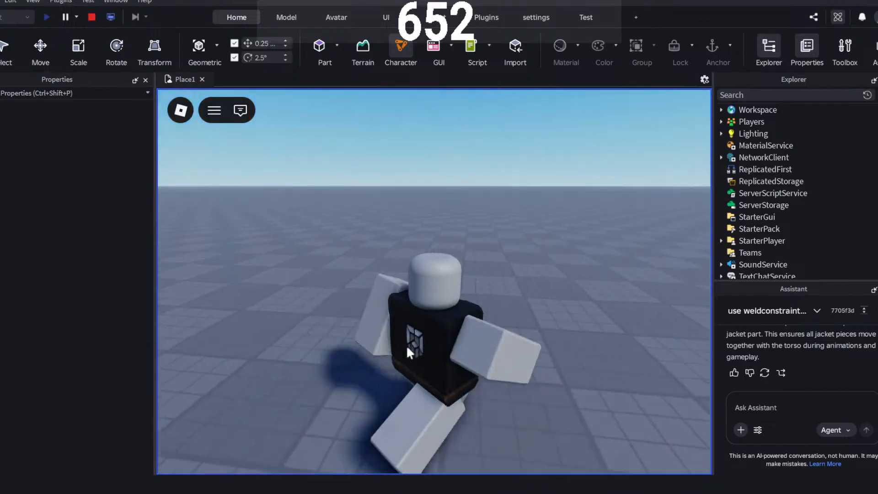
pyautogui.moveTo(463, 190); pyautogui.dragTo(463, 191, button='right')
pyautogui.press('s')
pyautogui.press('a')
pyautogui.press('w')
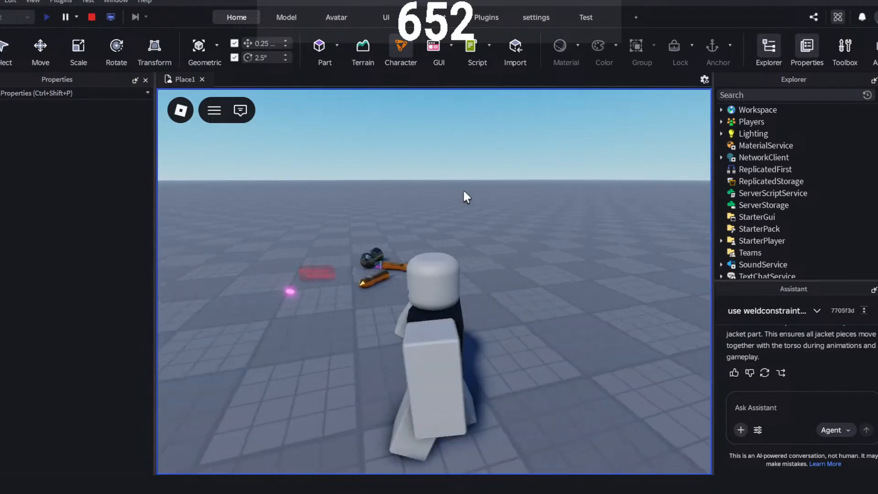
pyautogui.scroll(5, 464, 191)
pyautogui.scroll(-5, 434, 282)
pyautogui.press('s')
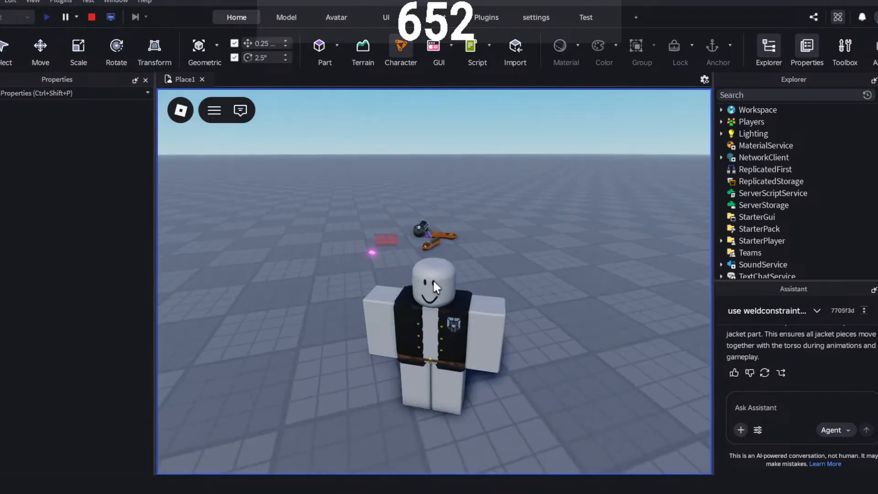
# - Examine the jacket on the running character up close, from afar and from the side, and stop the playtest
pyautogui.scroll(4, 434, 281)
pyautogui.moveTo(434, 281); pyautogui.dragTo(433, 279, button='right')
pyautogui.scroll(-4, 434, 281)
pyautogui.scroll(4, 432, 279)
pyautogui.scroll(-2, 433, 281)
pyautogui.press('w')
pyautogui.scroll(-4, 434, 281)
pyautogui.press('d')
pyautogui.press('s')
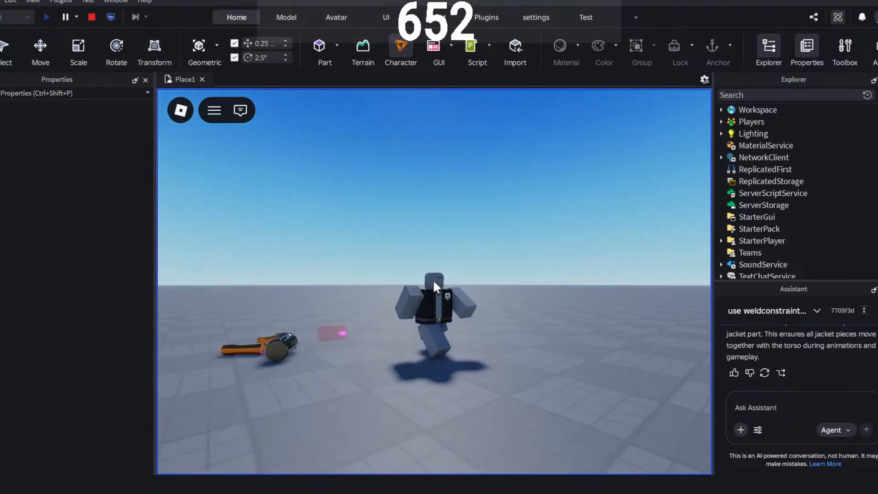
pyautogui.scroll(5, 433, 279)
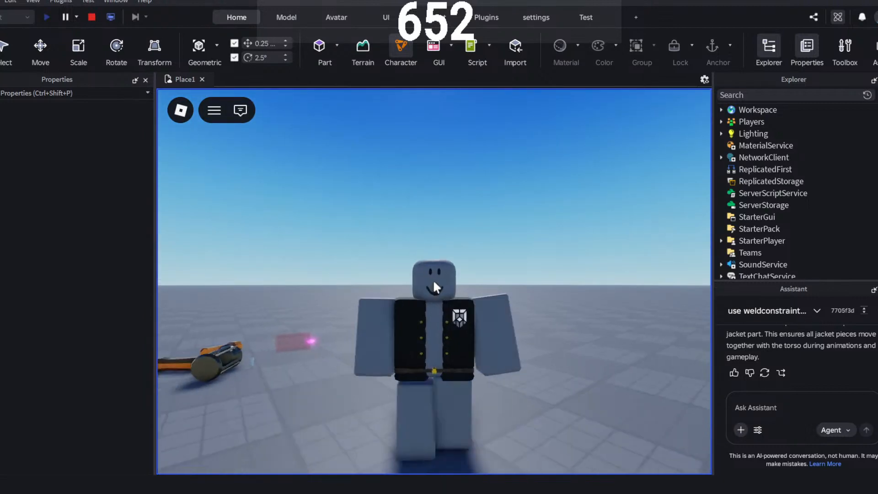
pyautogui.scroll(-1, 432, 279)
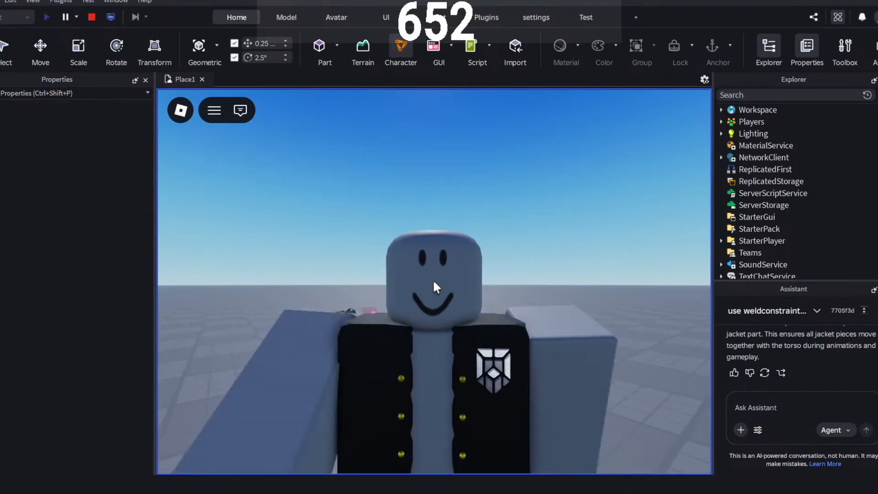
pyautogui.scroll(-4, 432, 279)
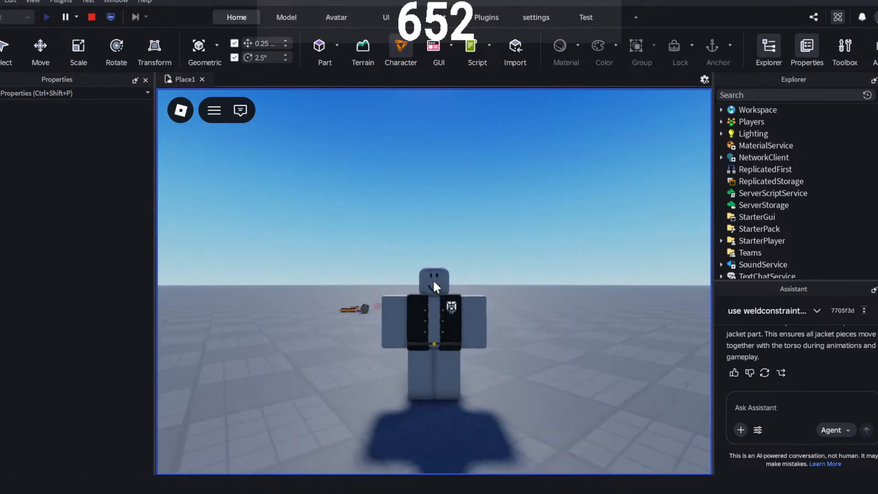
pyautogui.scroll(4, 432, 279)
pyautogui.scroll(-4, 432, 279)
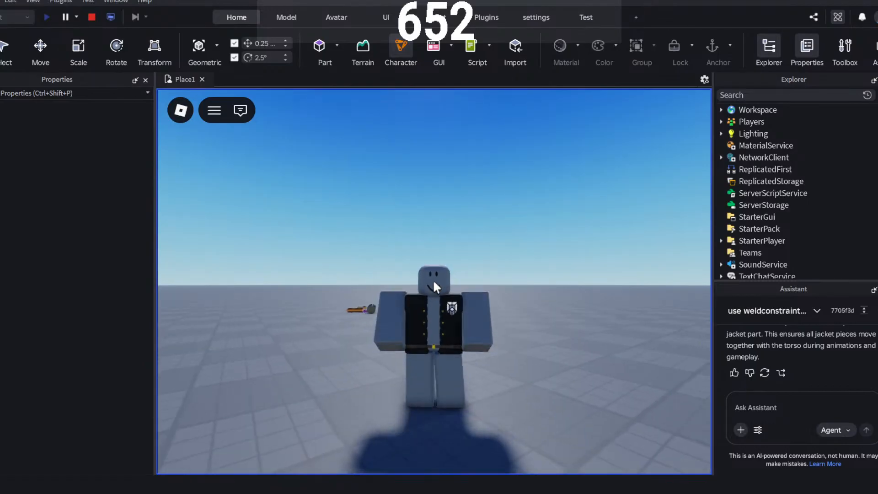
pyautogui.scroll(3, 433, 279)
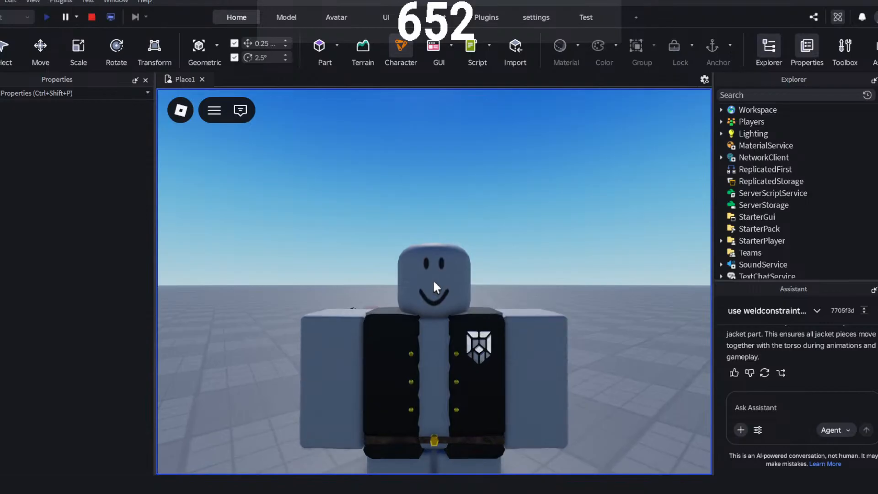
pyautogui.scroll(-3, 434, 281)
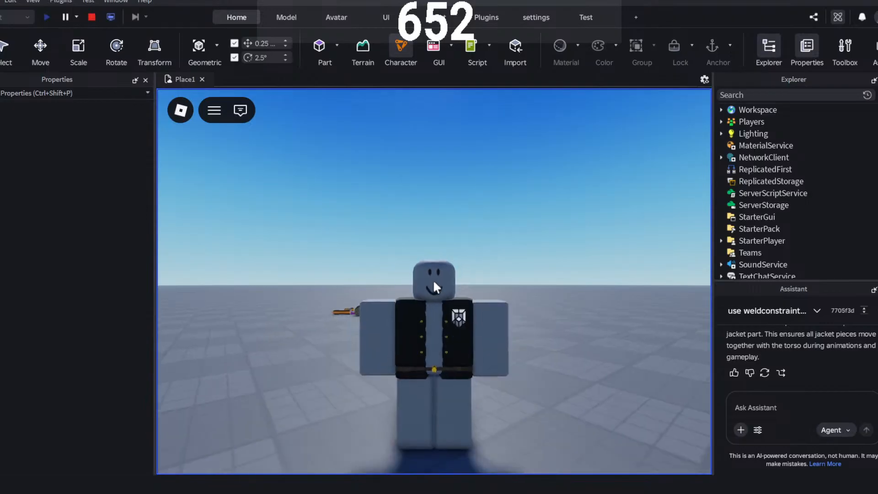
pyautogui.moveTo(433, 281); pyautogui.dragTo(432, 279, button='right')
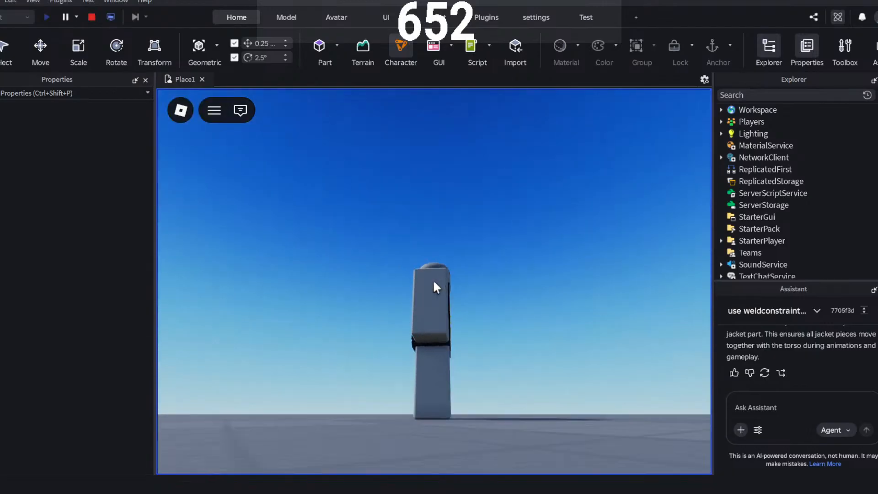
pyautogui.click(93, 17)
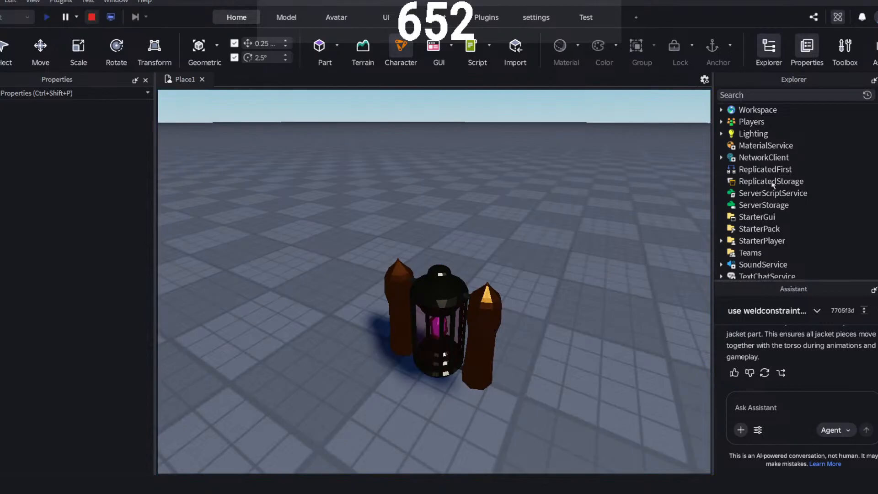
# - Move the StarterCharacter model from StarterPlayer back into Workspace and clear the selection
pyautogui.doubleClick(745, 241)
pyautogui.click(767, 244)
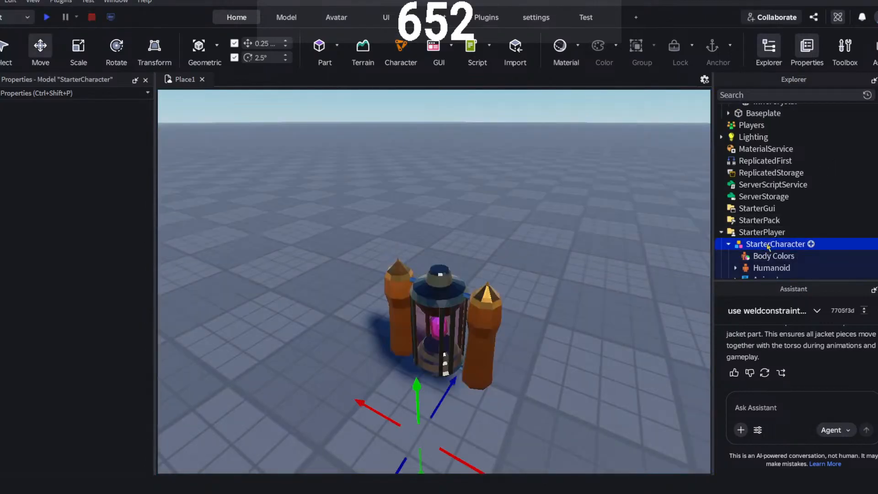
pyautogui.scroll(5, 767, 210)
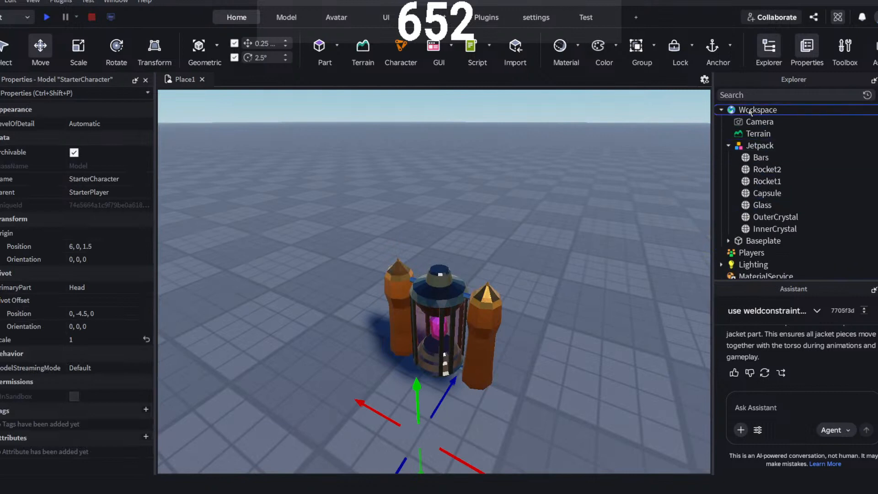
pyautogui.moveTo(749, 110); pyautogui.dragTo(749, 111)
pyautogui.click(545, 282)
pyautogui.moveTo(546, 281); pyautogui.dragTo(537, 277, button='right')
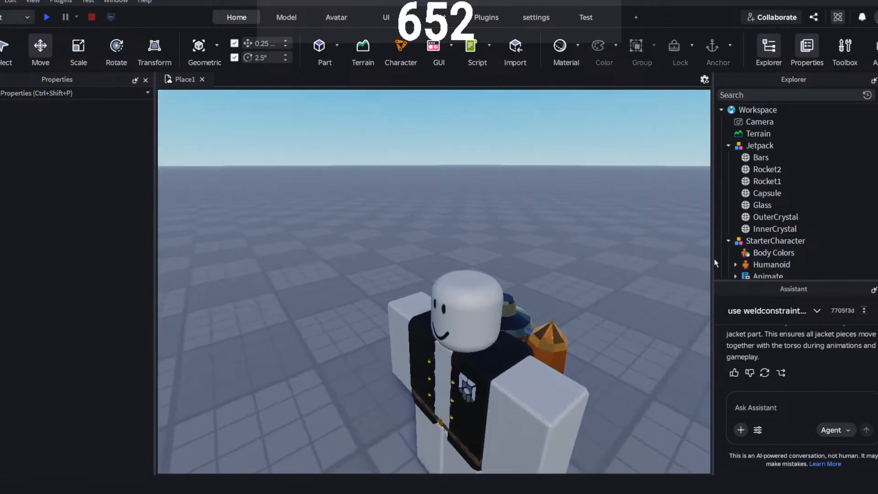
# - Shift the Special Jacket in the character's Torso 0.03 studs forward along the Z axis, using a move snap of 0.01 studs
pyautogui.scroll(-8, 750, 228)
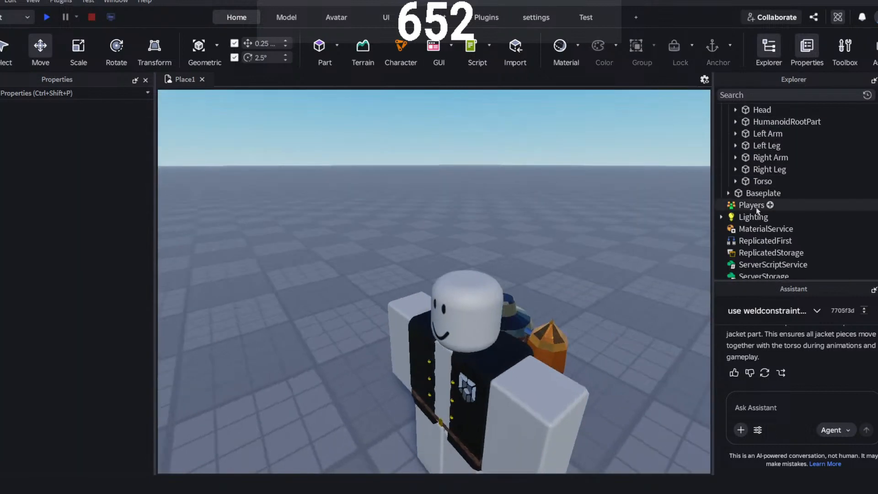
pyautogui.click(735, 181)
pyautogui.scroll(-4, 777, 219)
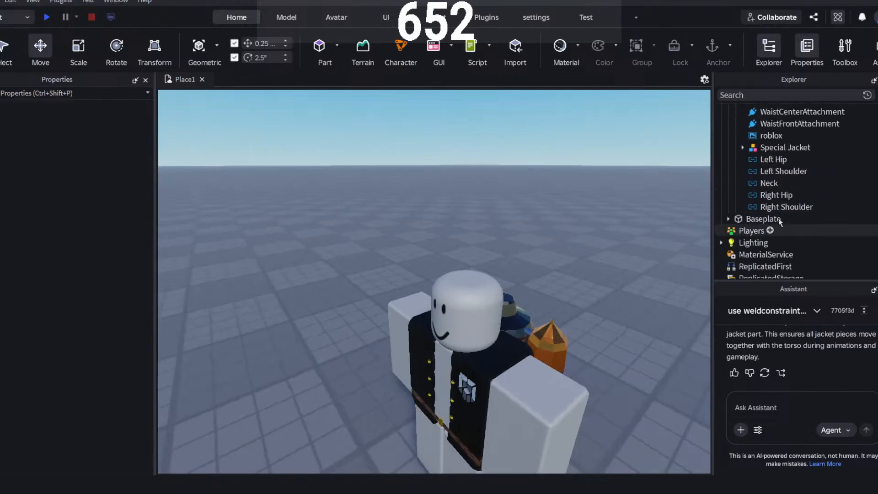
pyautogui.click(770, 135)
pyautogui.click(784, 147)
pyautogui.press('f')
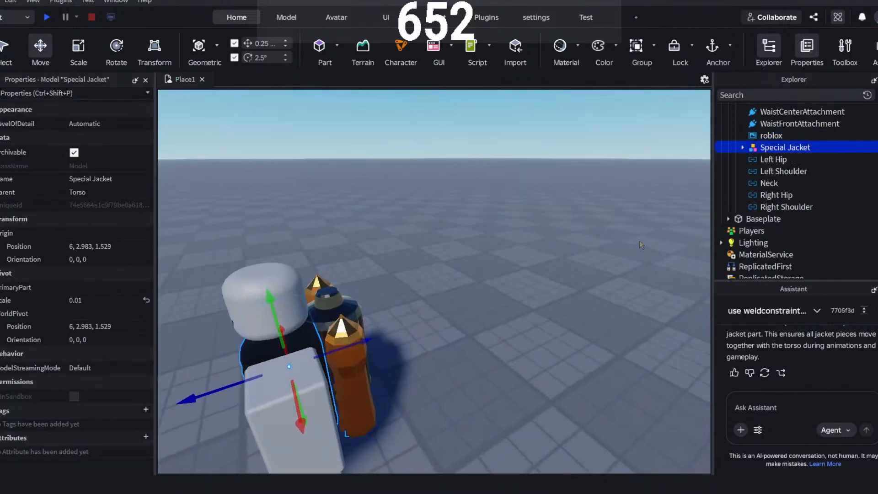
pyautogui.moveTo(640, 242); pyautogui.dragTo(647, 222, button='right')
pyautogui.click(259, 42)
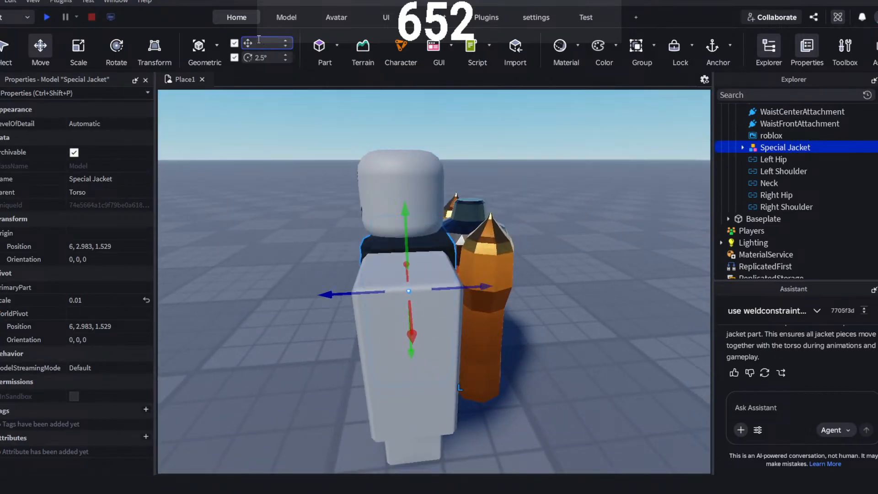
pyautogui.press('Return')
pyautogui.moveTo(486, 288); pyautogui.dragTo(481, 290)
pyautogui.press('a')
pyautogui.moveTo(513, 332); pyautogui.dragTo(530, 337, button='right')
pyautogui.press('d')
pyautogui.press('a')
pyautogui.press('s')
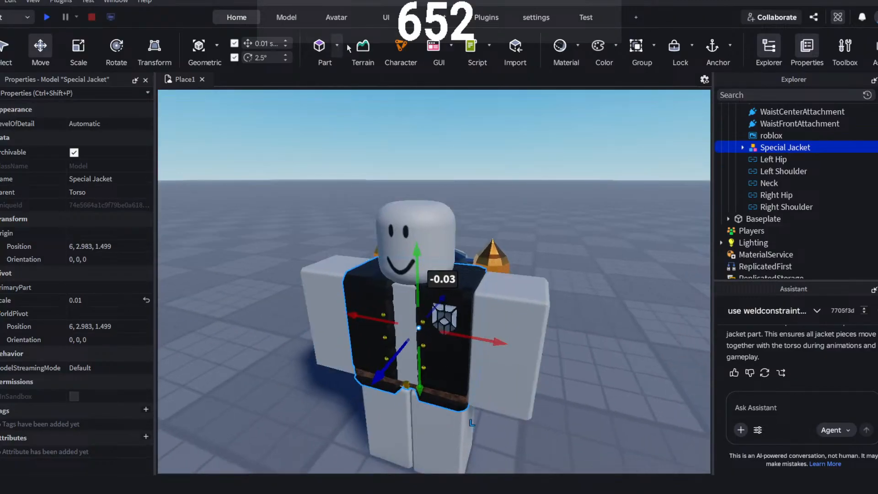
# - Set the move snap to 0.25 studs, deselect the jacket and collapse the Torso's contents
pyautogui.click(272, 40)
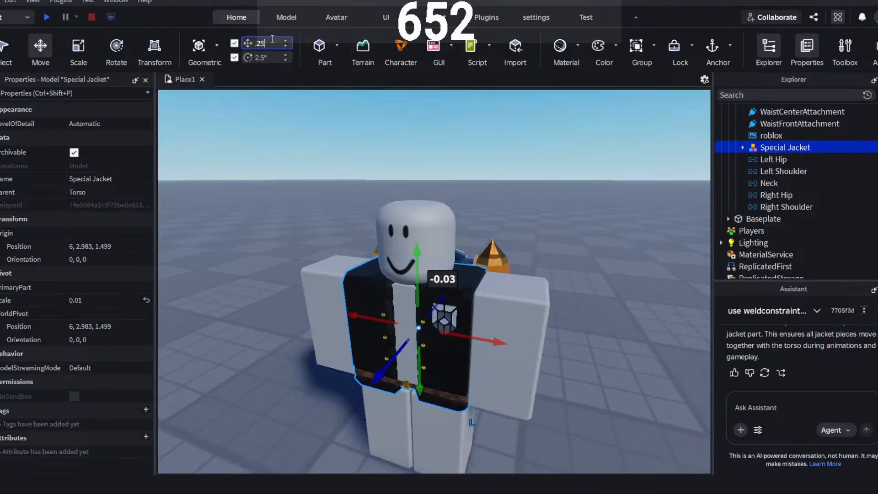
pyautogui.write('.25')
pyautogui.click(257, 137)
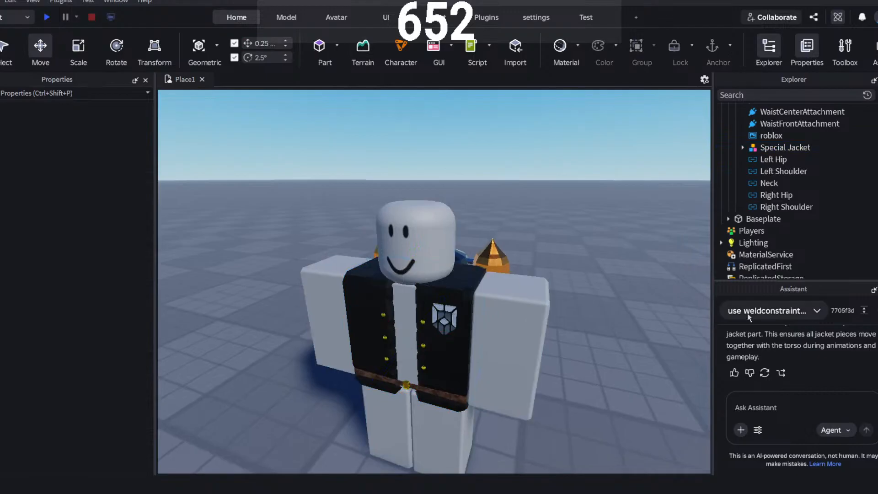
pyautogui.scroll(3, 756, 166)
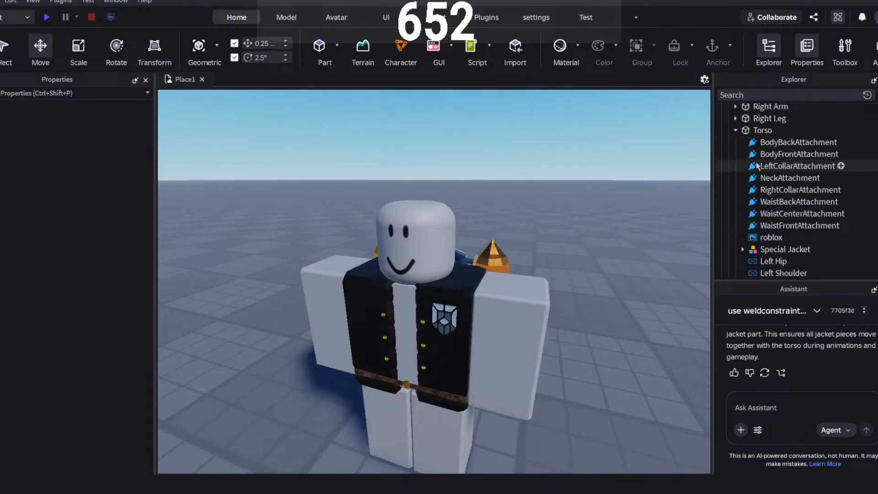
pyautogui.scroll(3, 756, 174)
pyautogui.click(735, 207)
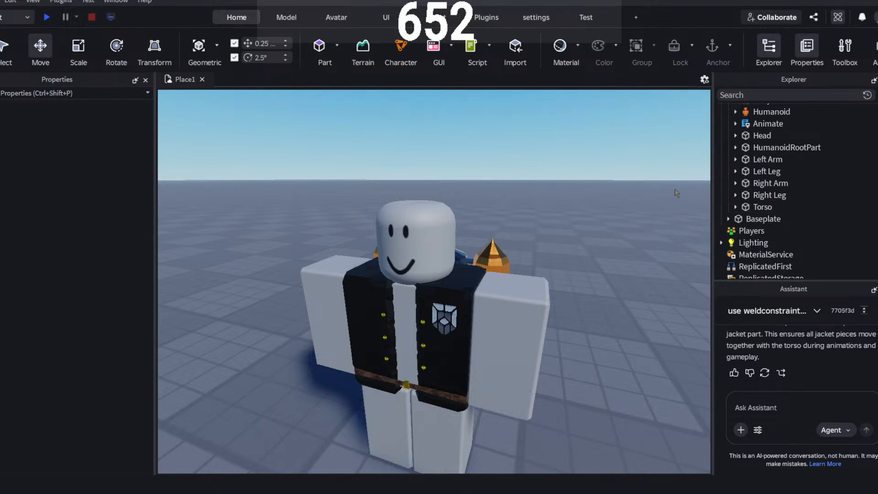
# - Examine the dressed character from several sides and up close, and finish with StarterCharacter selected and framed from the front
pyautogui.press('a')
pyautogui.moveTo(676, 194)
pyautogui.mouseDown(button='right')
pyautogui.moveTo(684, 192)
pyautogui.moveTo(679, 198)
pyautogui.mouseUp(button='right')
pyautogui.press('s')
pyautogui.press('w')
pyautogui.press('w')
pyautogui.press('a')
pyautogui.press('s')
pyautogui.press('w')
pyautogui.press('s')
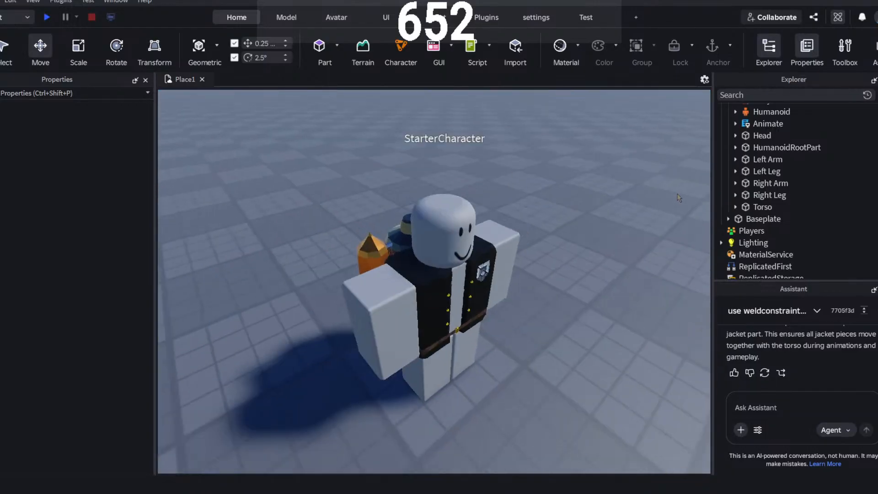
pyautogui.press('s')
pyautogui.press('w')
pyautogui.moveTo(677, 194); pyautogui.dragTo(668, 187, button='right')
pyautogui.press('a')
pyautogui.press('w')
pyautogui.press('w')
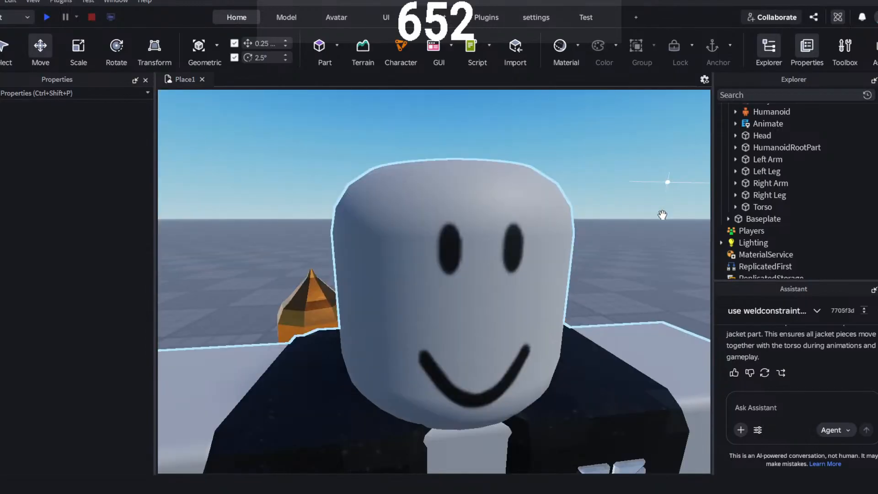
pyautogui.click(478, 250)
pyautogui.press('f')
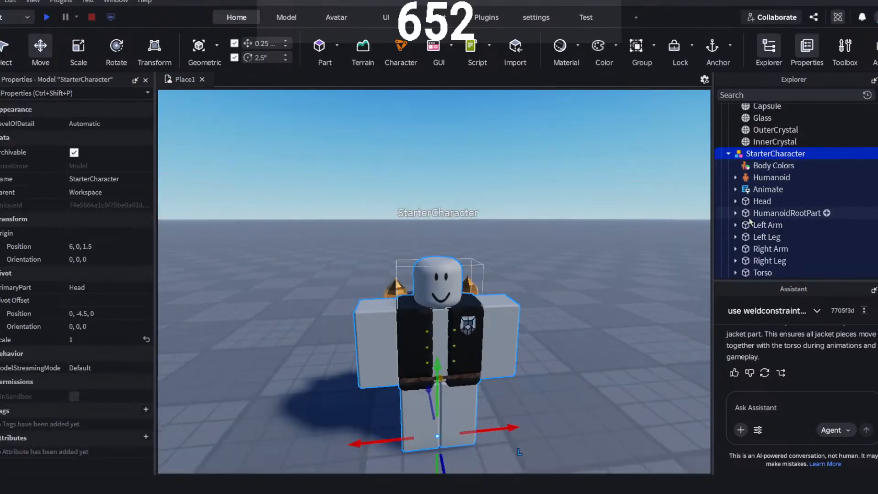
# - In the StarterCharacter's Body Colors, set the torso color to Light stone grey and the right leg color to Brown
pyautogui.scroll(-3, 760, 170)
pyautogui.scroll(3, 759, 164)
pyautogui.click(751, 141)
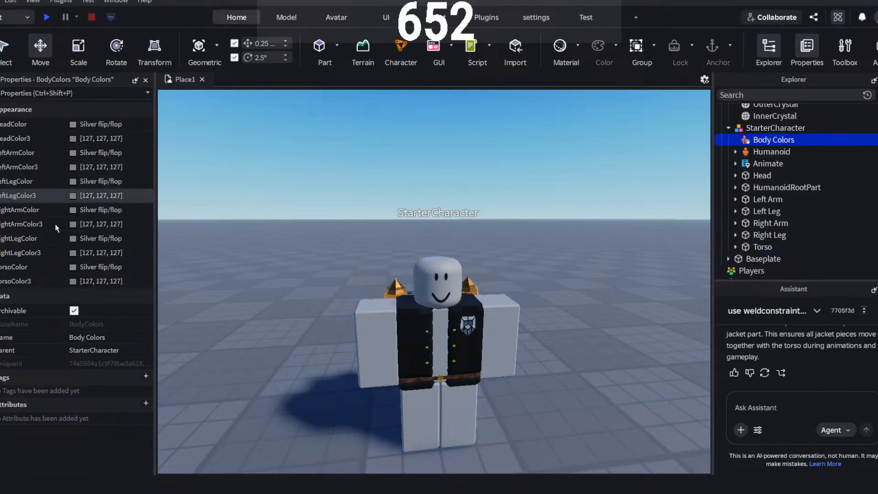
pyautogui.click(78, 281)
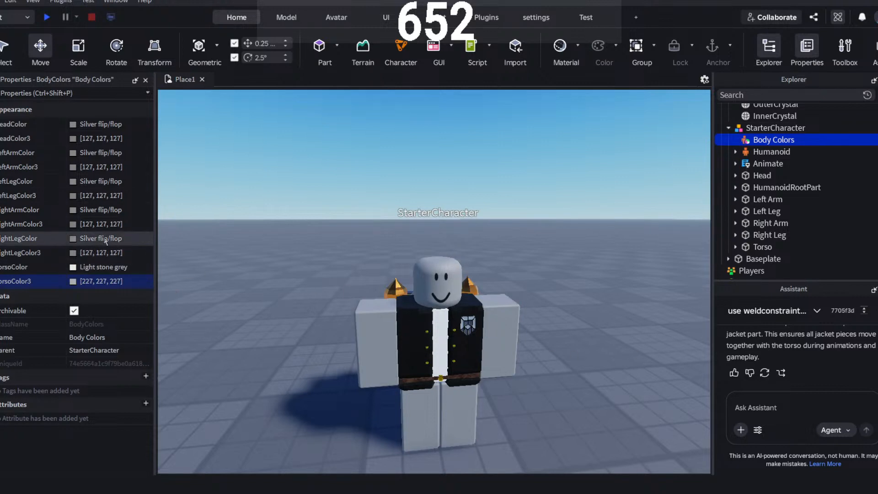
pyautogui.click(73, 239)
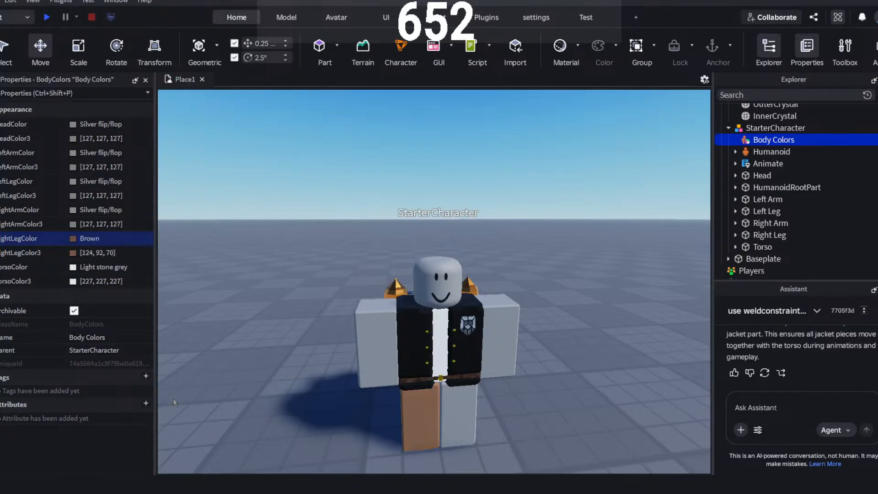
# - Set the right arm color to Pastel brown and the left leg color to Brown in Body Colors
pyautogui.click(73, 210)
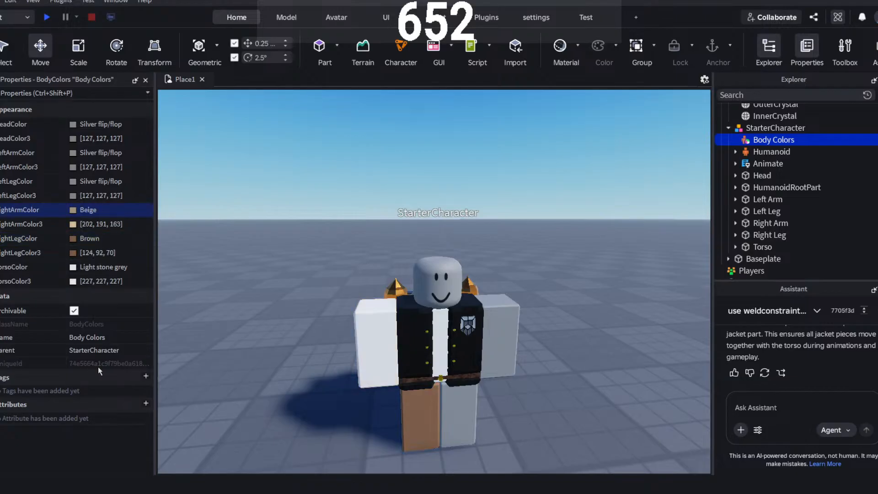
pyautogui.click(127, 356)
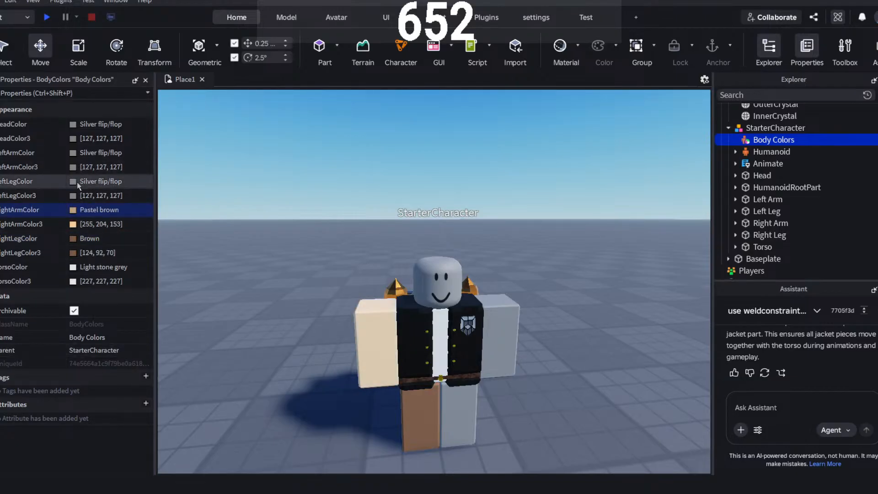
pyautogui.click(74, 181)
pyautogui.click(133, 378)
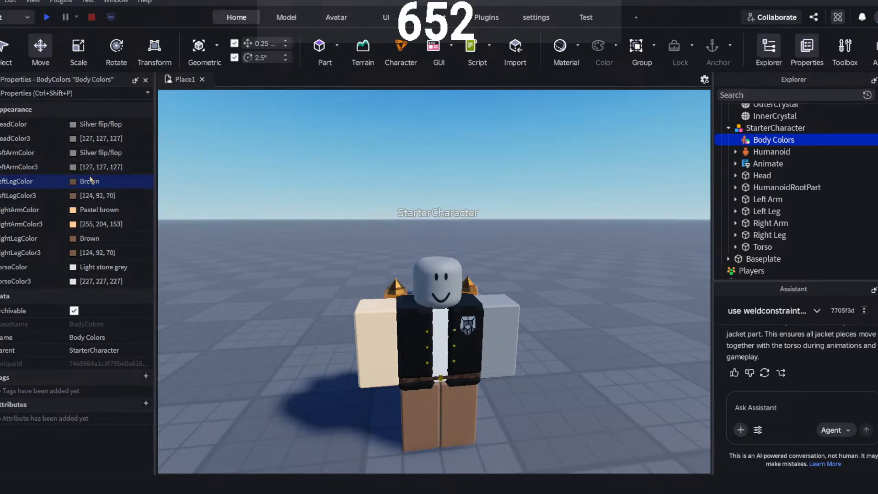
# - Set the left arm color to Pastel brown and give the head the same skin tone in Body Colors
pyautogui.click(74, 154)
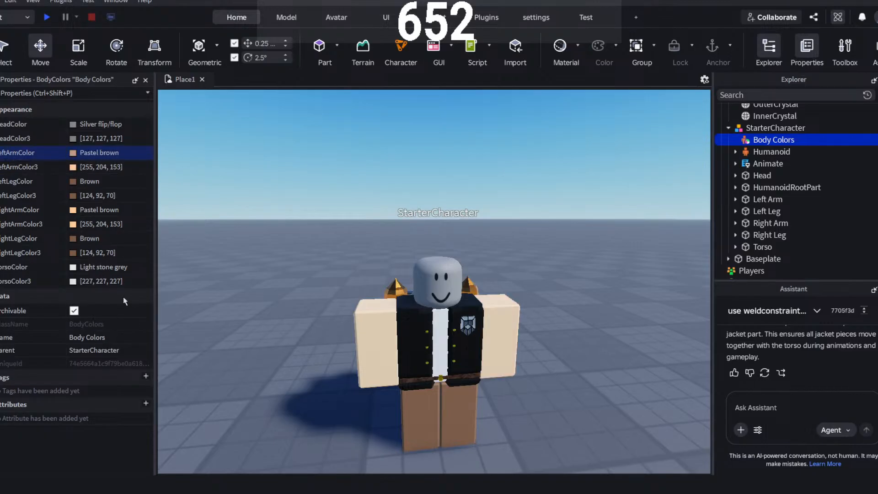
pyautogui.click(75, 127)
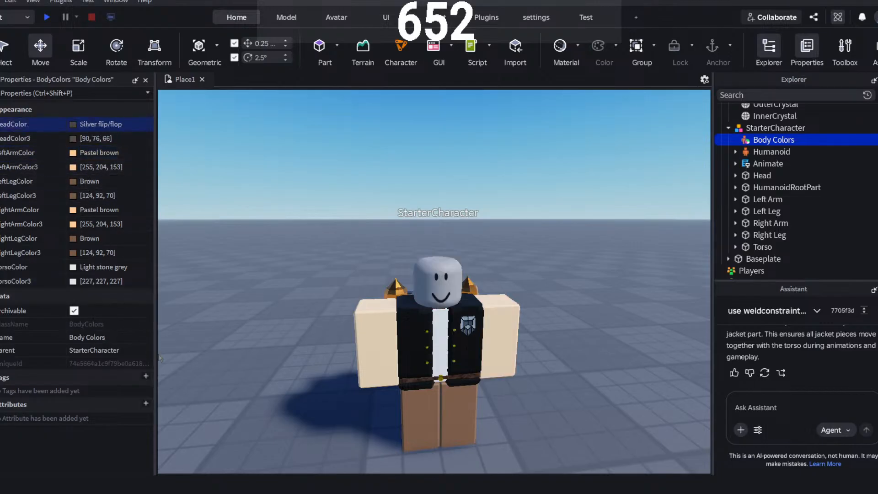
pyautogui.click(410, 190)
# - Set the Torso part's material to Plaster and check the shirt texture up close
pyautogui.click(762, 246)
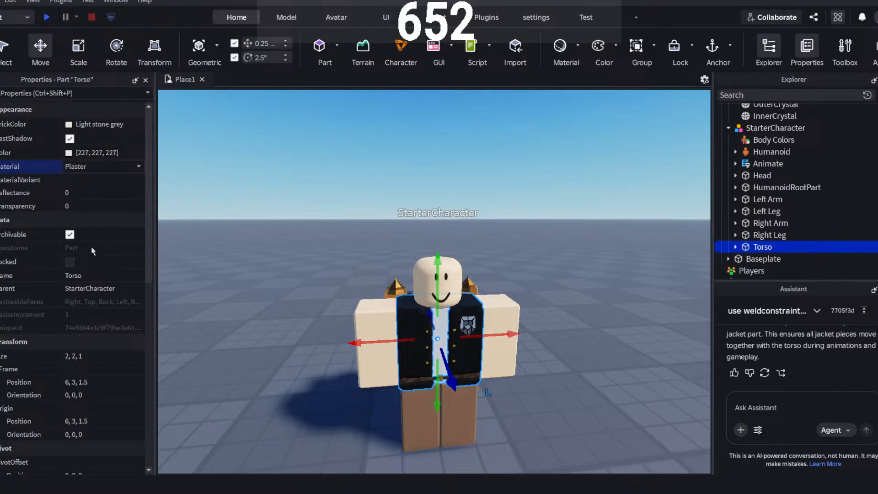
pyautogui.moveTo(680, 238); pyautogui.dragTo(680, 239, button='right')
pyautogui.scroll(4, 680, 239)
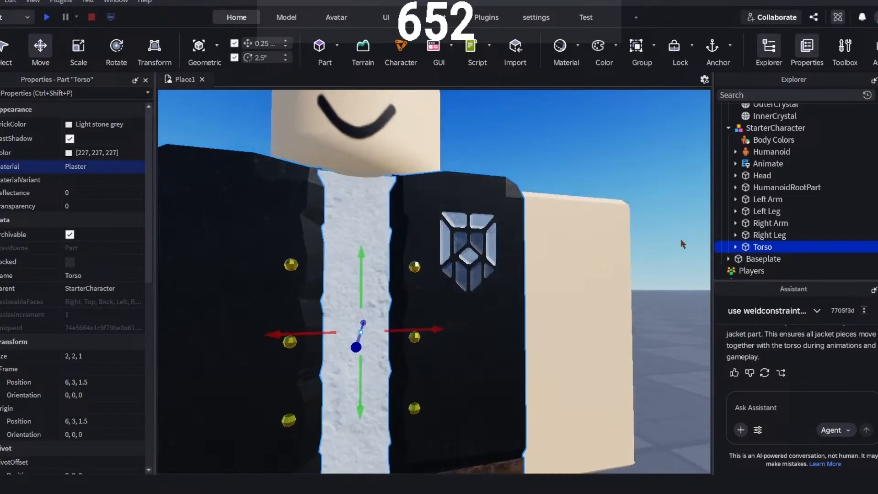
pyautogui.scroll(-3, 680, 240)
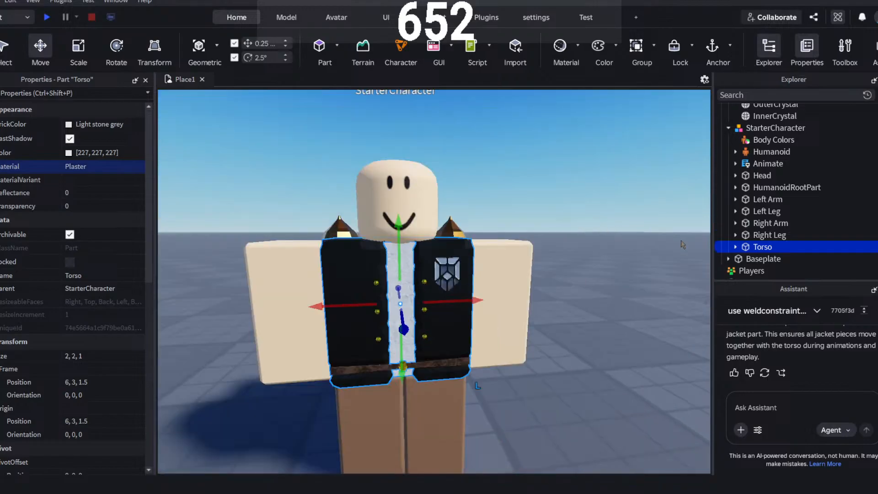
# - Try the Pebble material on the character's Right Leg
pyautogui.click(773, 234)
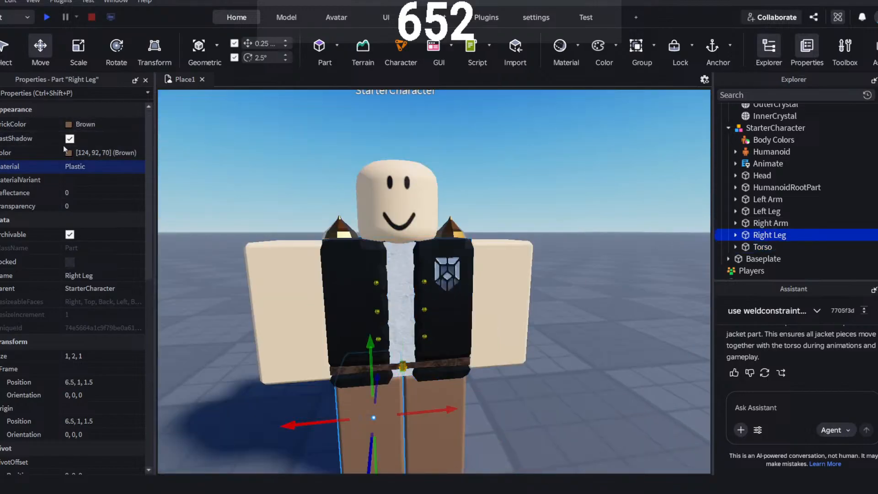
pyautogui.click(69, 125)
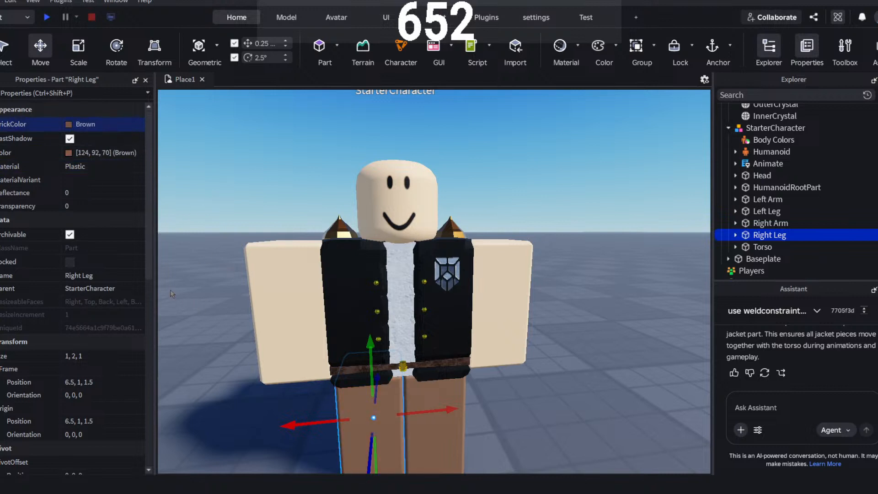
pyautogui.click(84, 168)
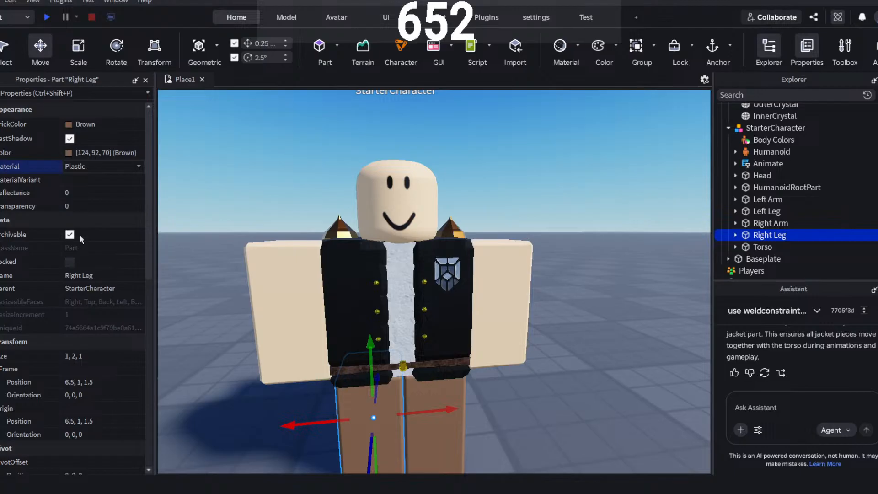
pyautogui.click(86, 247)
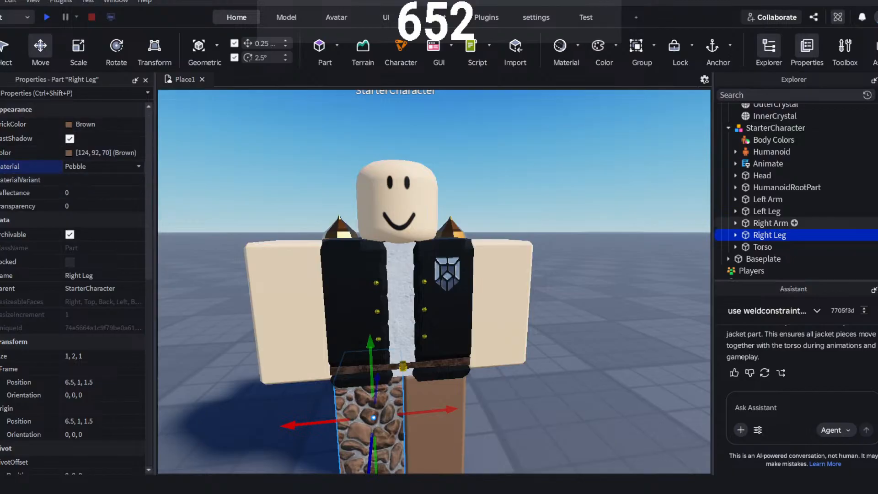
# - Disable Use2022Materials in MaterialService
pyautogui.scroll(-3, 773, 192)
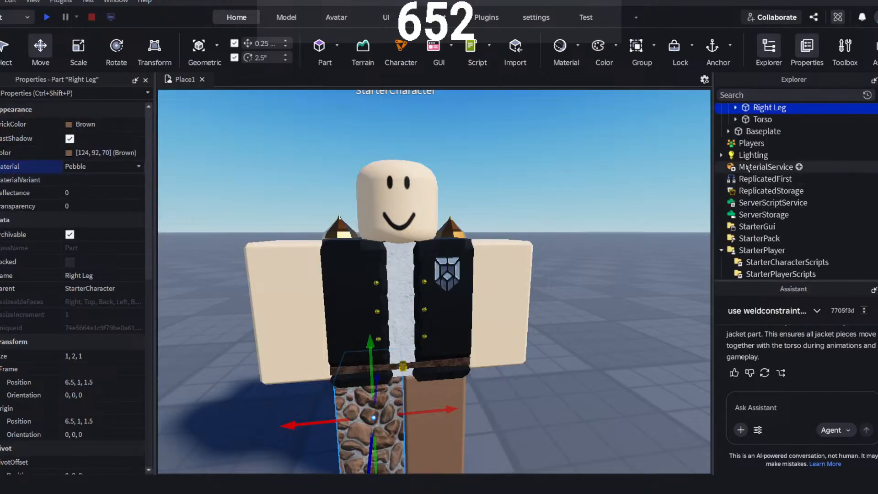
pyautogui.click(766, 166)
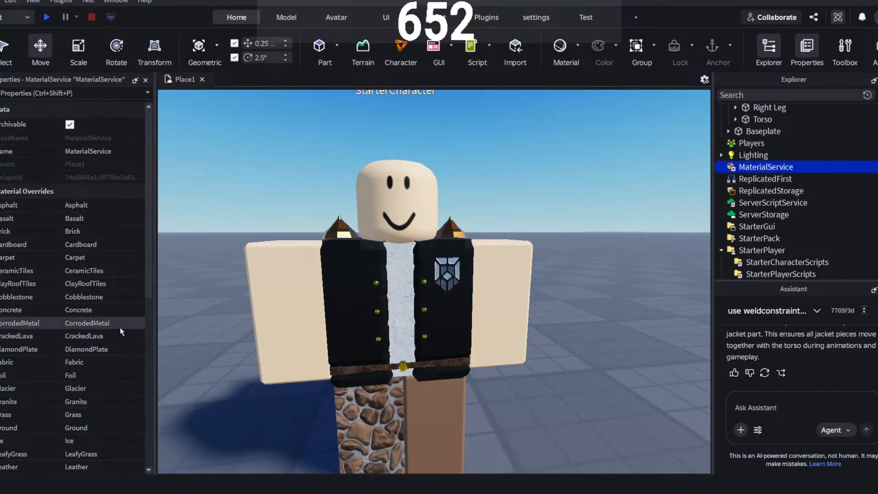
pyautogui.scroll(-5, 120, 327)
pyautogui.click(70, 444)
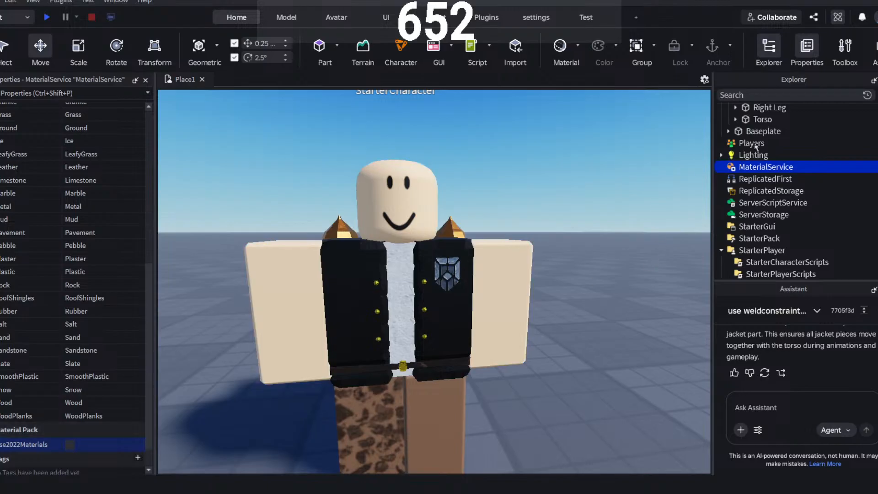
# - Try Pavement on the Right Leg, settle on the Mud material for both legs and clear the selection
pyautogui.scroll(5, 751, 202)
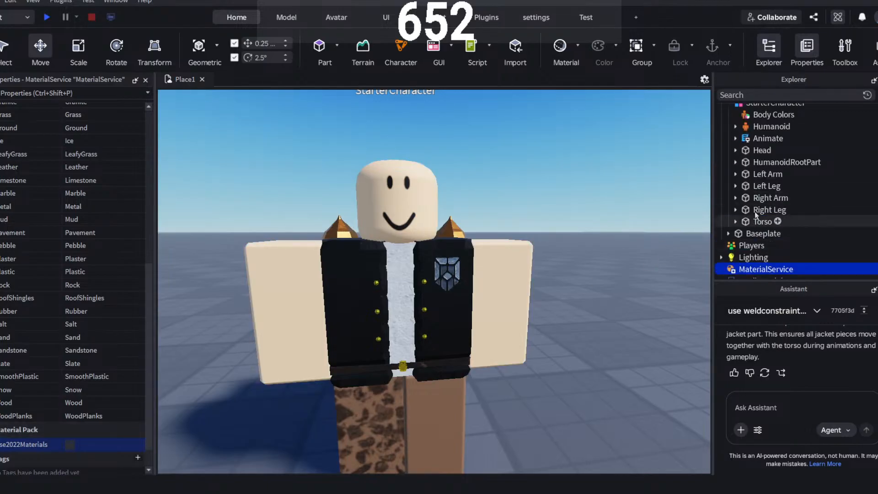
pyautogui.click(752, 199)
pyautogui.click(759, 211)
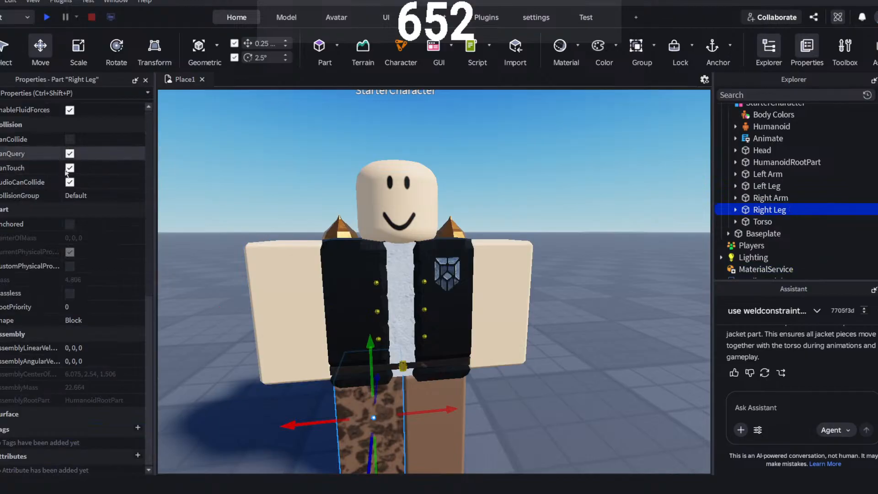
pyautogui.scroll(8, 78, 198)
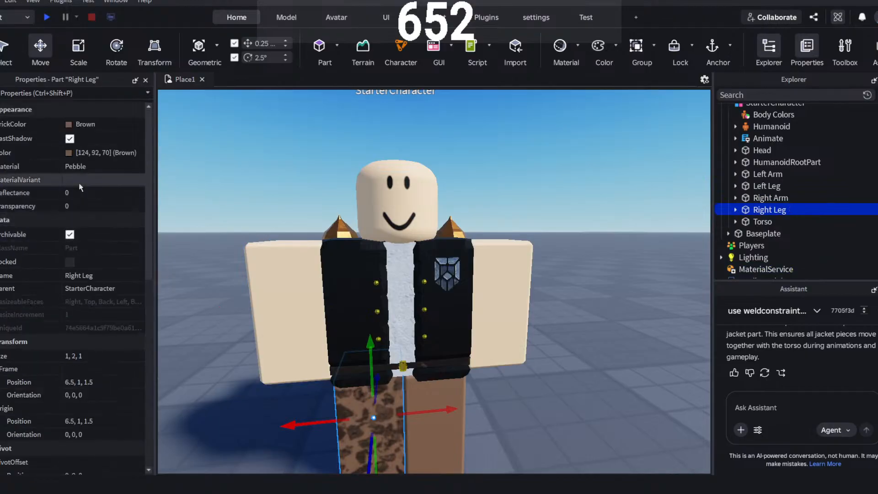
pyautogui.click(78, 171)
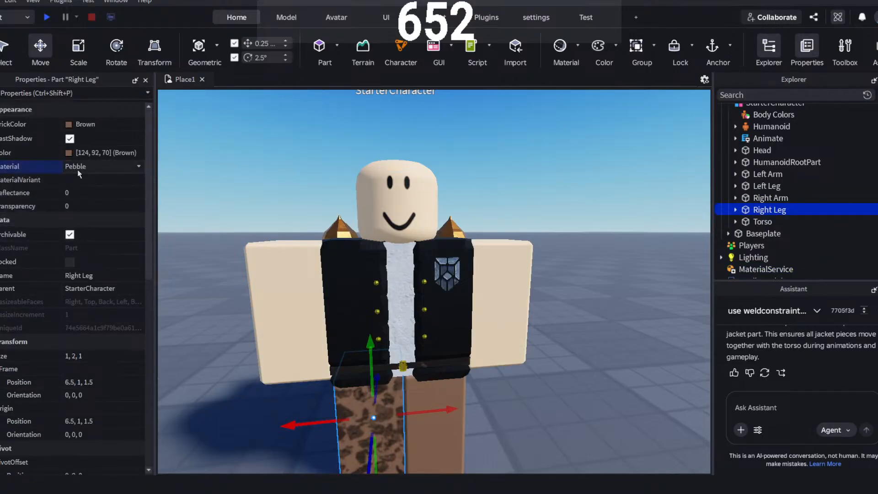
pyautogui.click(83, 257)
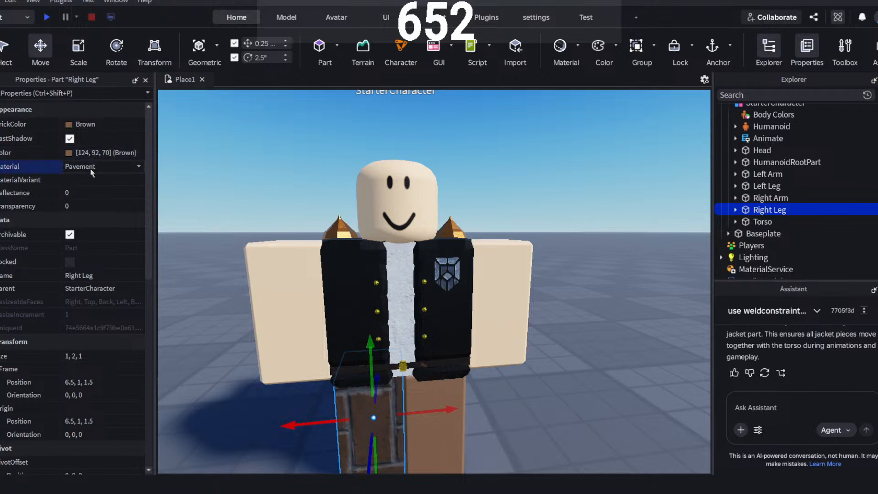
pyautogui.click(77, 238)
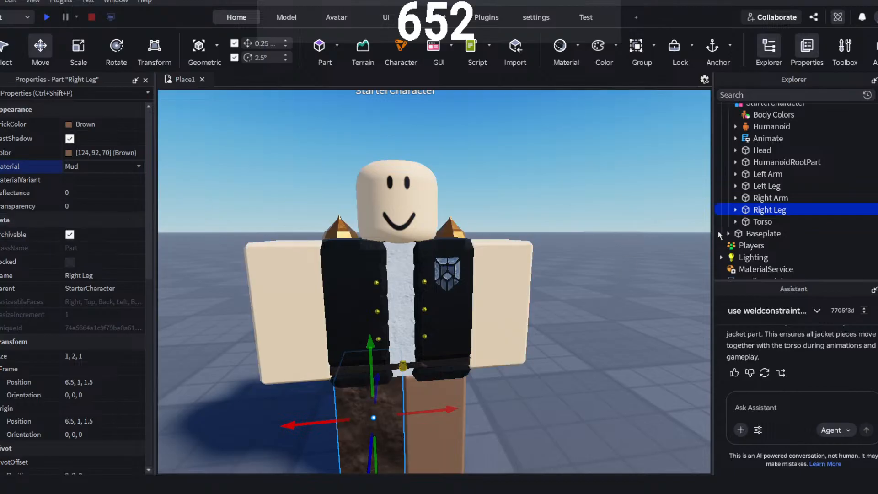
pyautogui.click(768, 190)
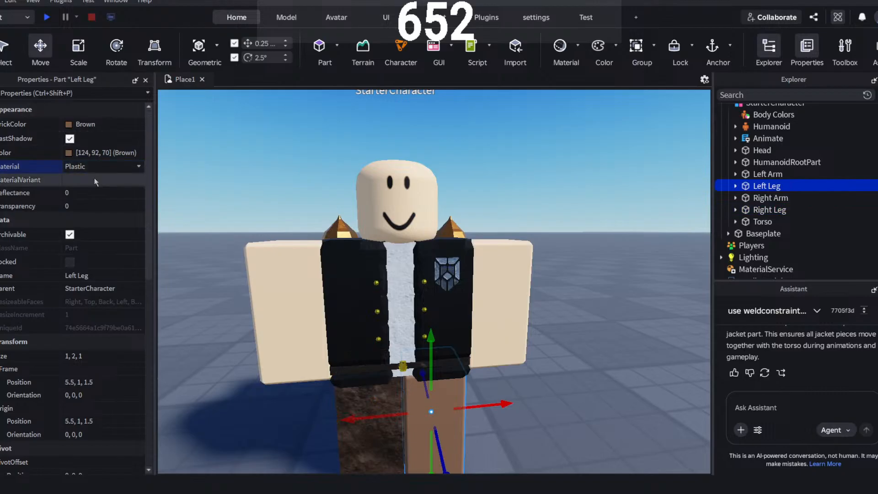
pyautogui.click(663, 143)
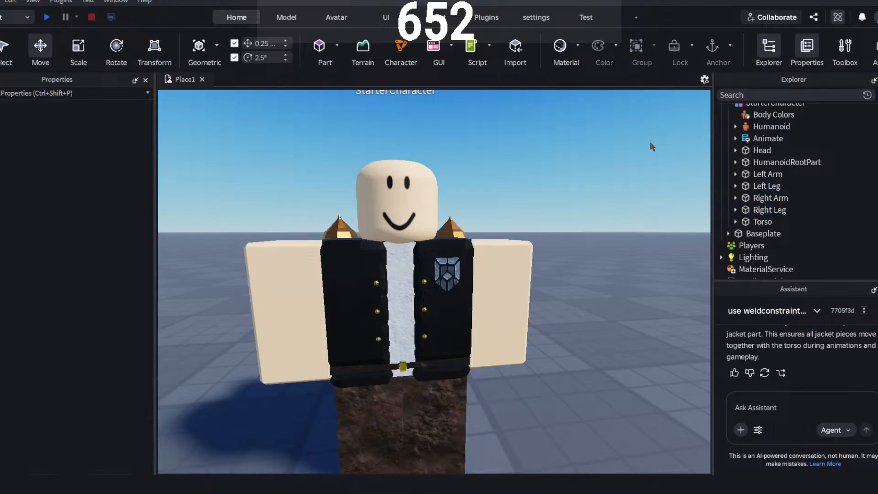
# - Try Slate on the Right Arm, settle on the Snow material and deselect the part
pyautogui.click(769, 200)
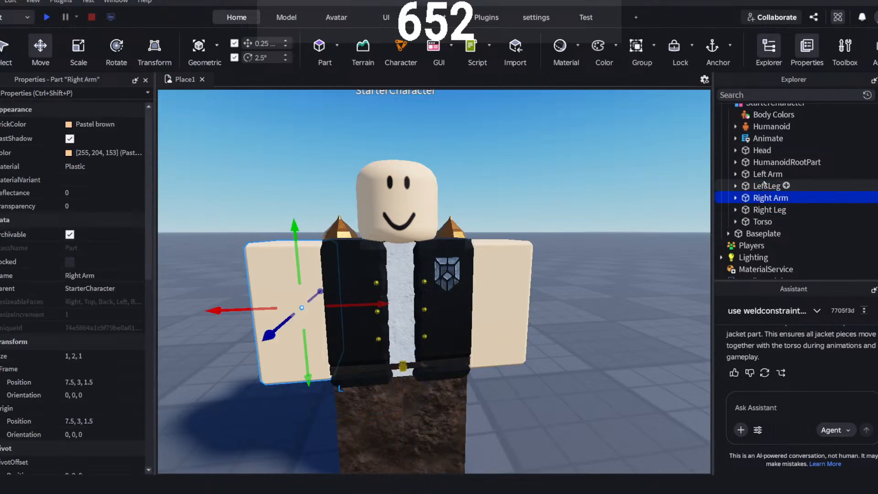
pyautogui.click(94, 167)
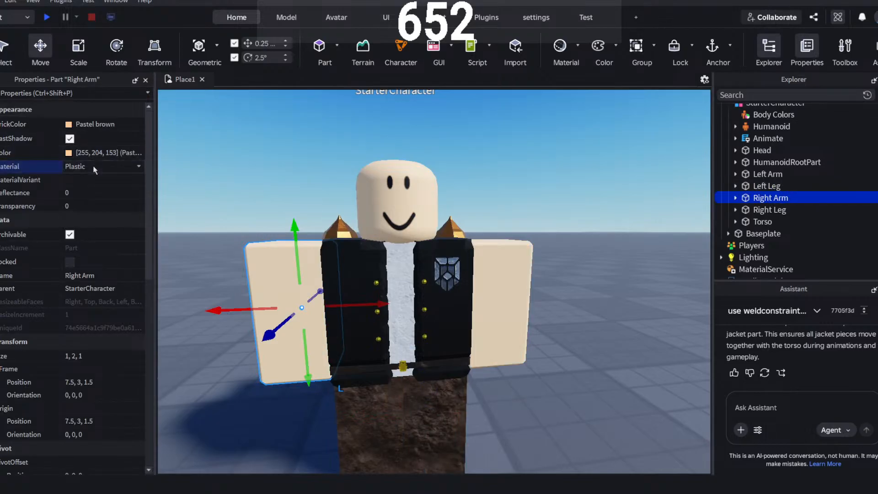
pyautogui.click(85, 245)
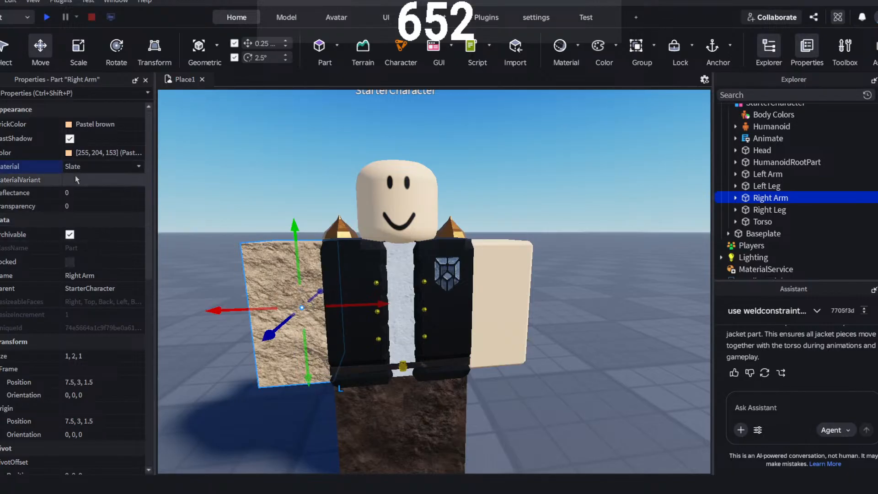
pyautogui.click(75, 245)
pyautogui.click(293, 166)
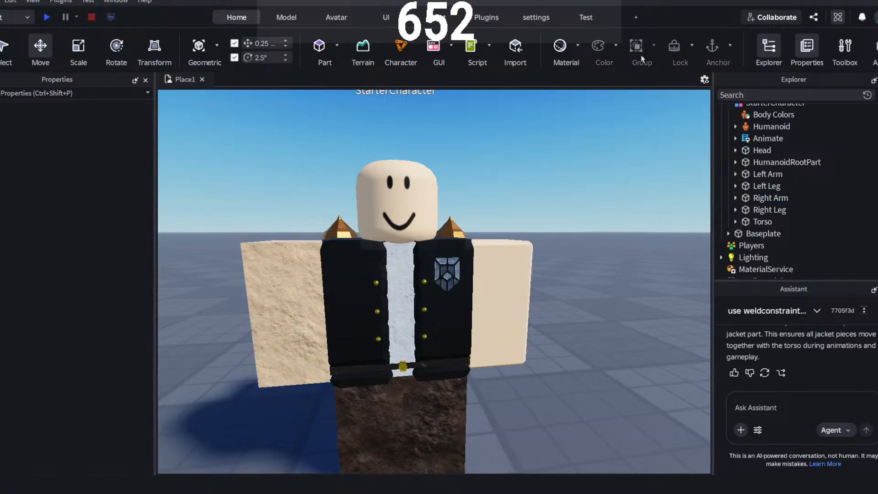
# - Set the Left Arm's material to Snow to match the other arm, trying Slate first, and clear the selection
pyautogui.click(763, 197)
pyautogui.click(763, 174)
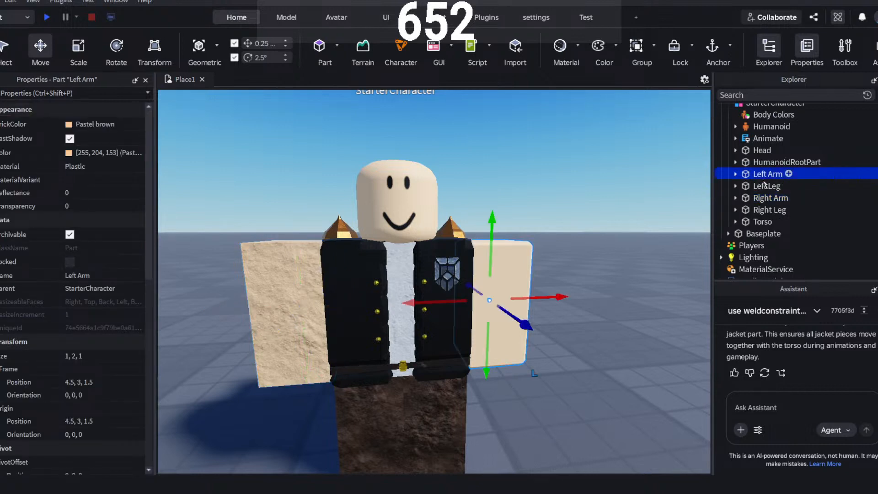
pyautogui.click(72, 167)
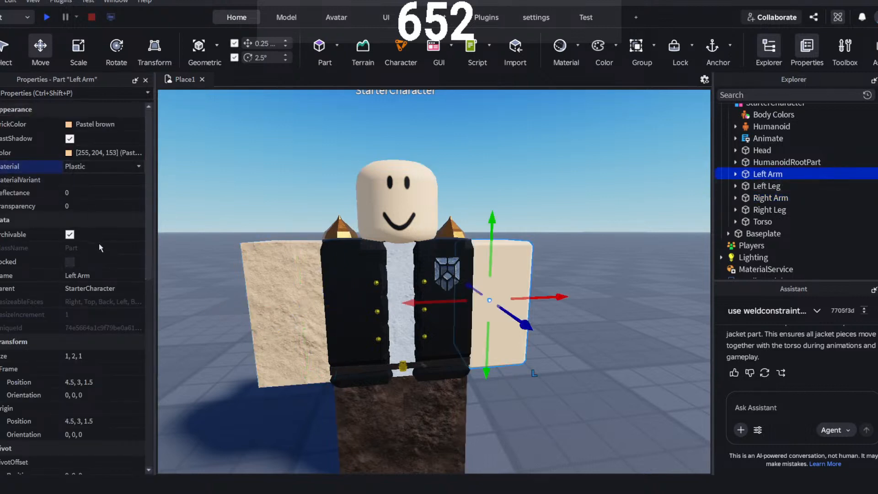
pyautogui.click(74, 223)
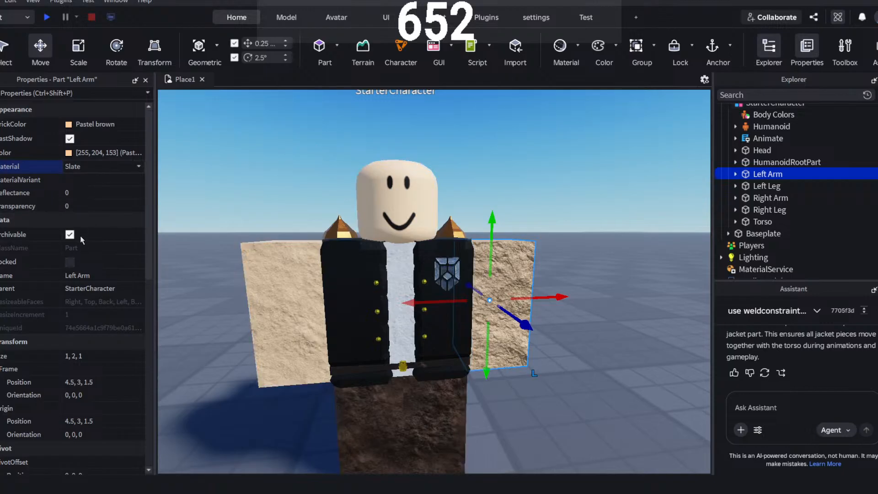
pyautogui.click(512, 165)
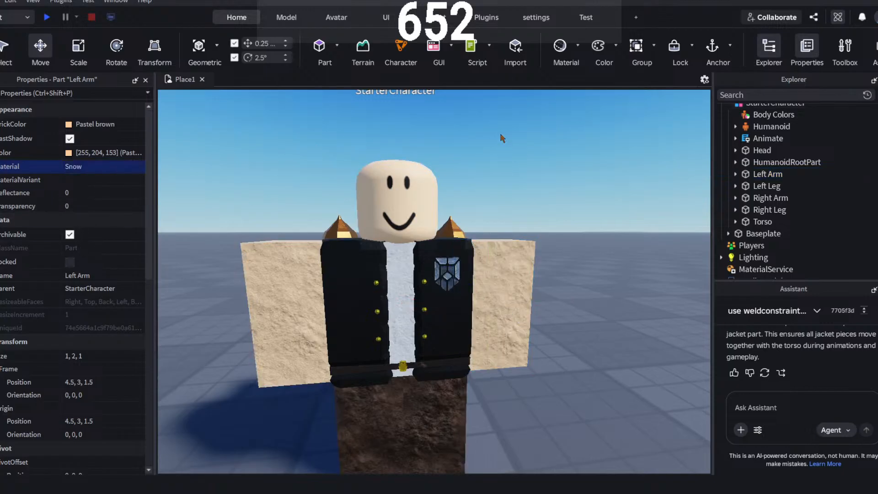
pyautogui.scroll(-3, 503, 231)
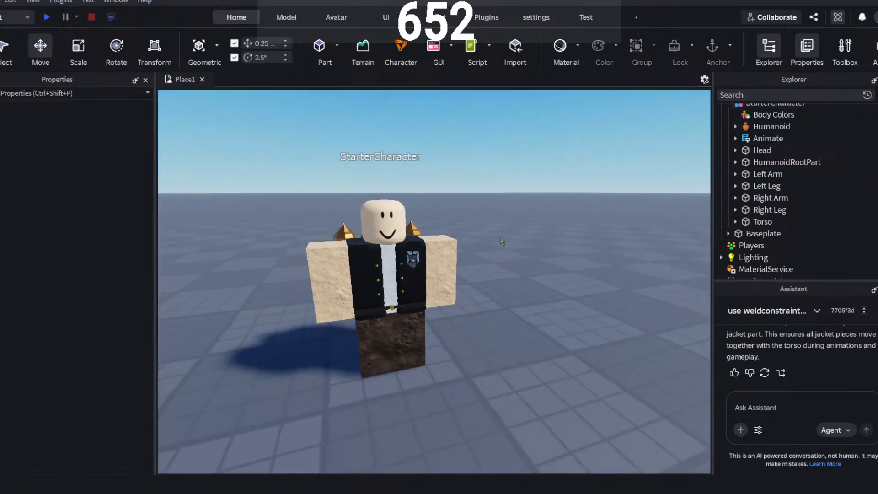
# - Delete the Jetpack model from the character's back
pyautogui.moveTo(502, 242); pyautogui.dragTo(508, 240, button='right')
pyautogui.scroll(-3, 500, 240)
pyautogui.scroll(5, 508, 240)
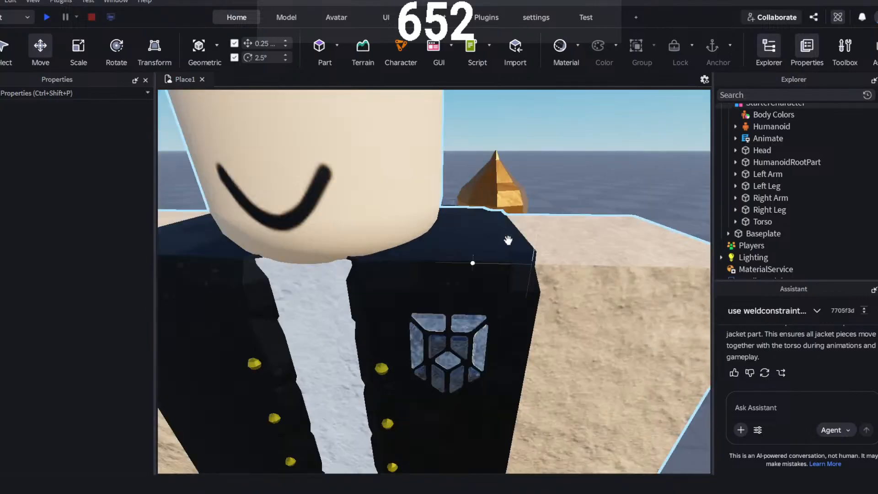
pyautogui.scroll(-6, 507, 240)
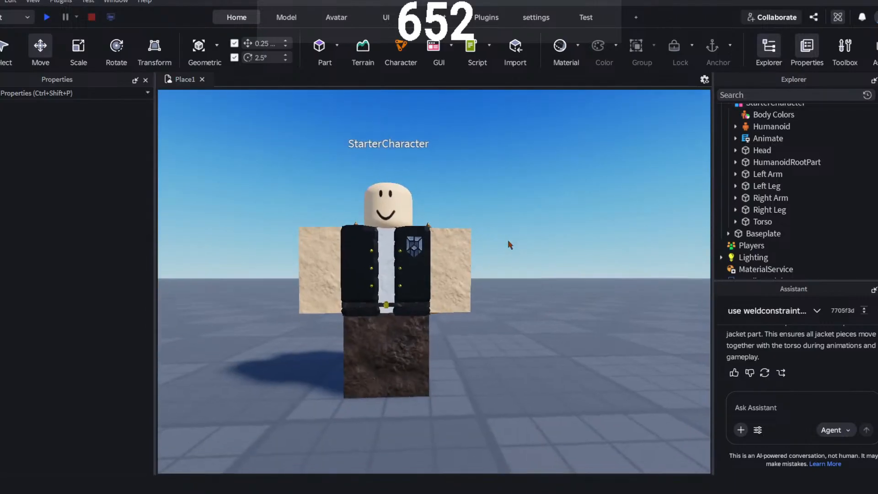
pyautogui.scroll(3, 545, 192)
pyautogui.moveTo(545, 193); pyautogui.dragTo(545, 193, button='right')
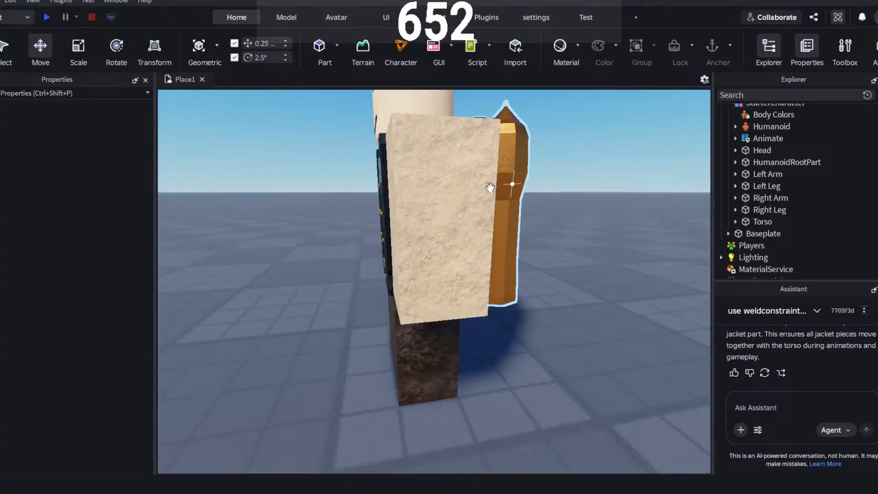
pyautogui.click(505, 182)
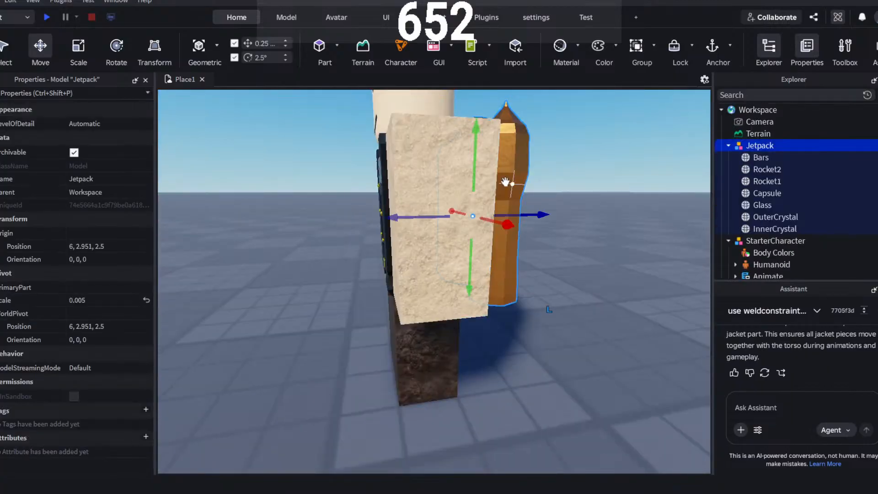
pyautogui.press('Delete')
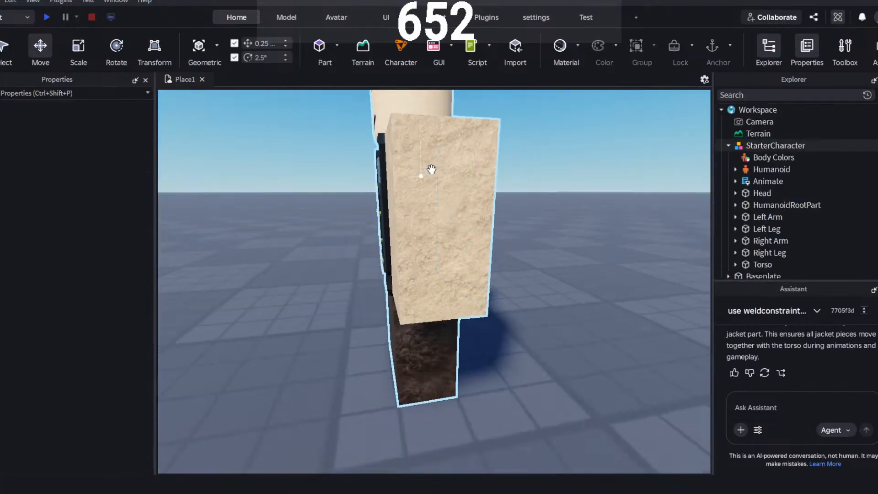
# - Set the material of the StarterCharacter's Head to Neon
pyautogui.moveTo(425, 171); pyautogui.dragTo(450, 182, button='right')
pyautogui.scroll(-3, 450, 182)
pyautogui.scroll(5, 451, 182)
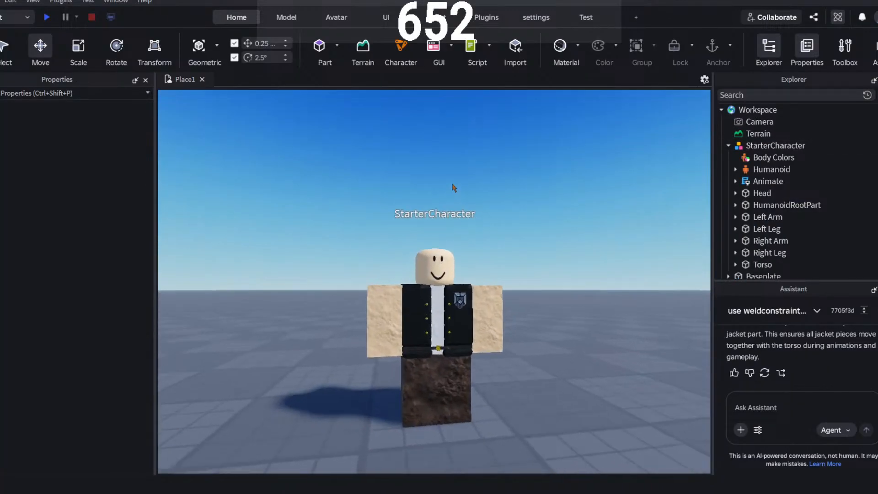
pyautogui.scroll(-5, 452, 182)
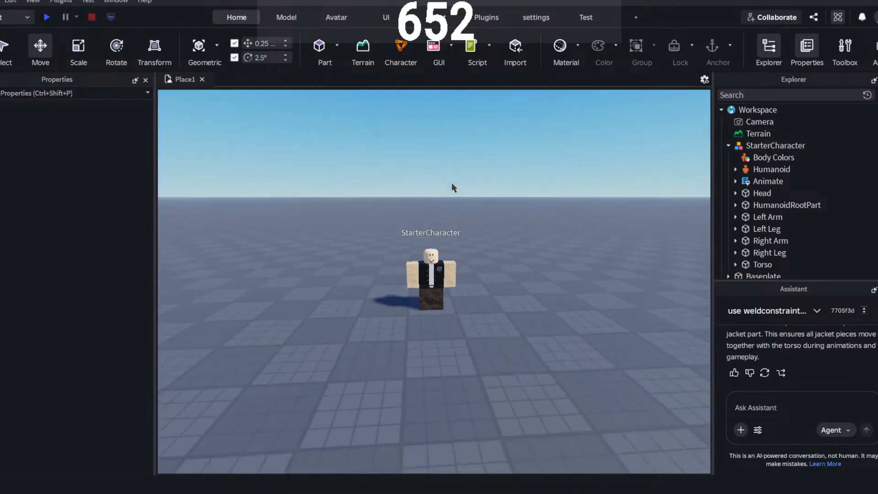
pyautogui.scroll(5, 452, 183)
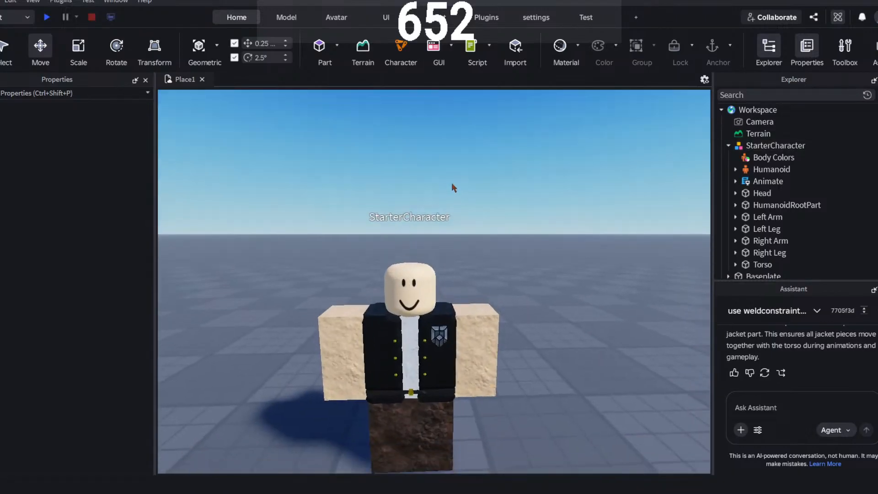
pyautogui.click(761, 193)
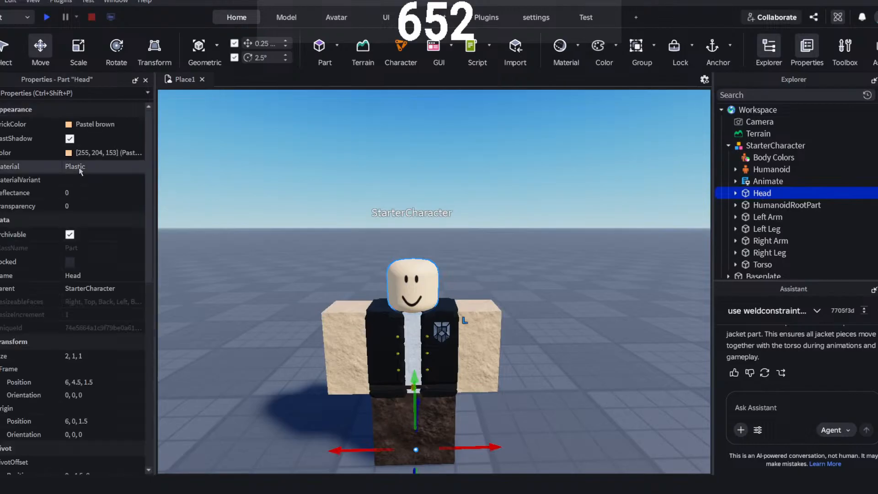
pyautogui.click(81, 226)
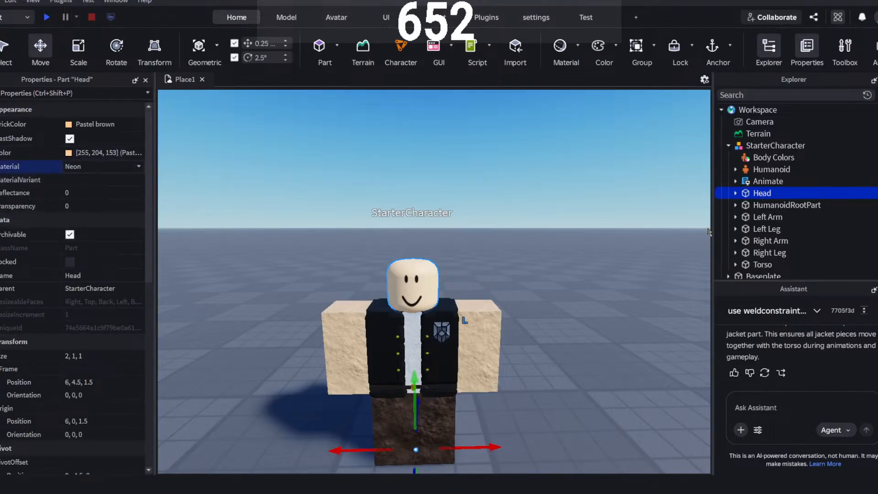
# - Delete the Mesh object inside the Head
pyautogui.click(736, 194)
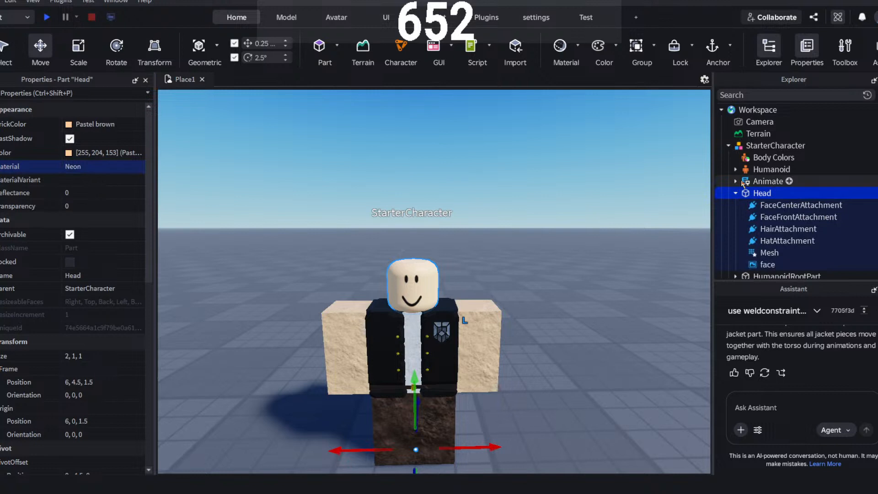
pyautogui.click(762, 255)
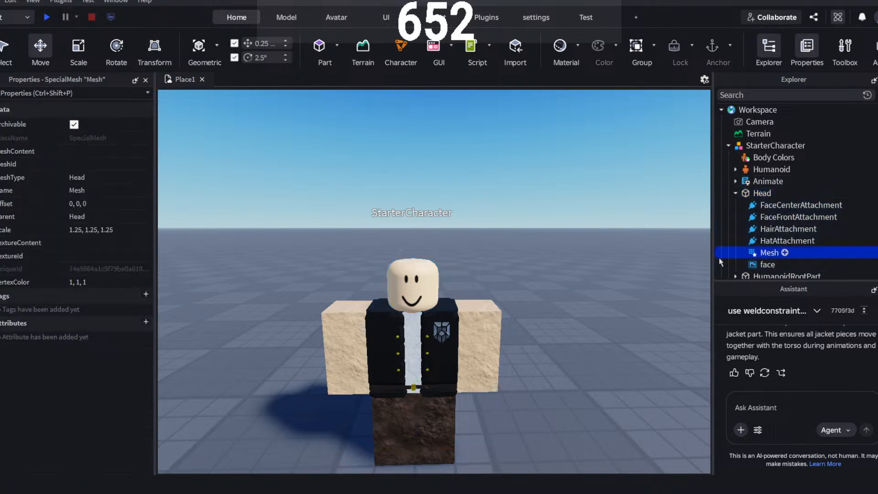
pyautogui.press('Delete')
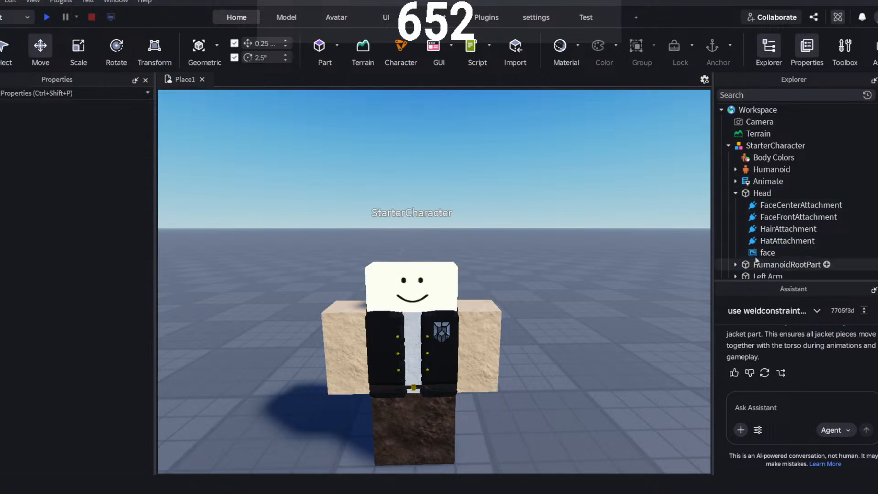
# - Scale the Head part narrower on both sides into a cube shape and clear the selection
pyautogui.click(763, 192)
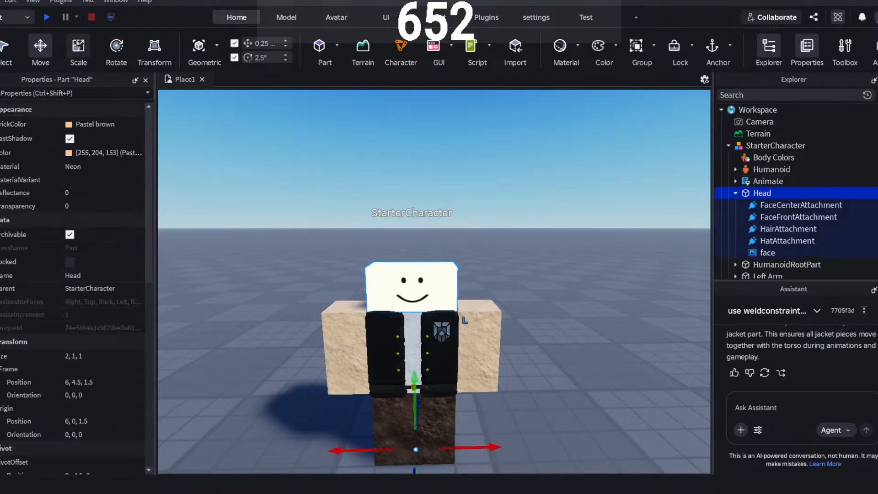
pyautogui.click(79, 47)
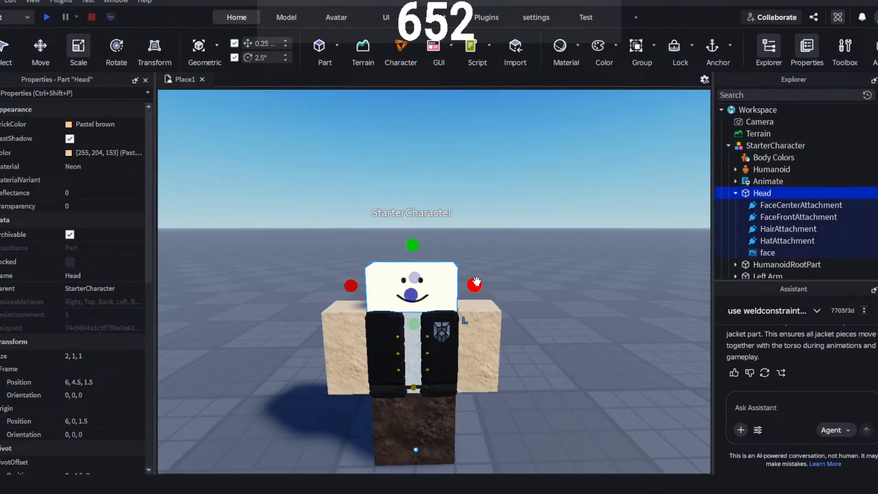
pyautogui.moveTo(476, 280); pyautogui.dragTo(454, 281)
pyautogui.click(481, 253)
pyautogui.press('d')
pyautogui.moveTo(479, 257); pyautogui.dragTo(478, 253, button='right')
pyautogui.press('a')
pyautogui.press('s')
pyautogui.press('w')
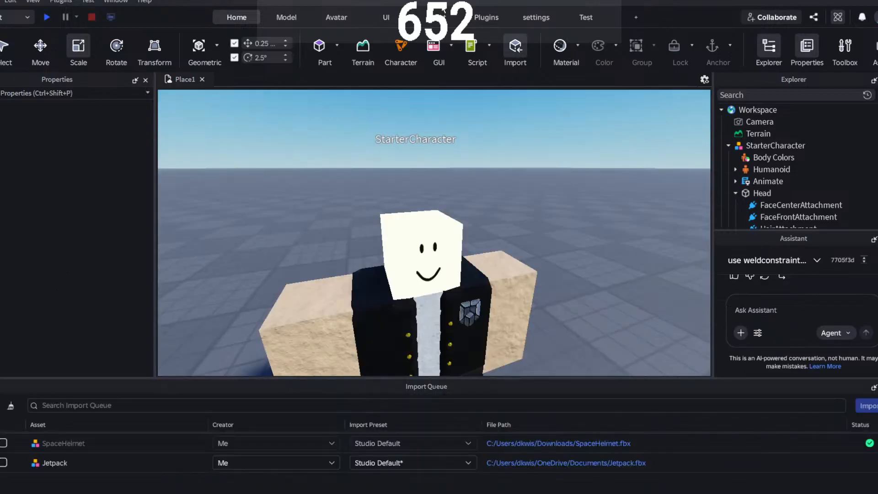
# - Import SpaceHelmet again from the import queue and select the new model in the Workspace
pyautogui.click(3, 443)
pyautogui.click(863, 406)
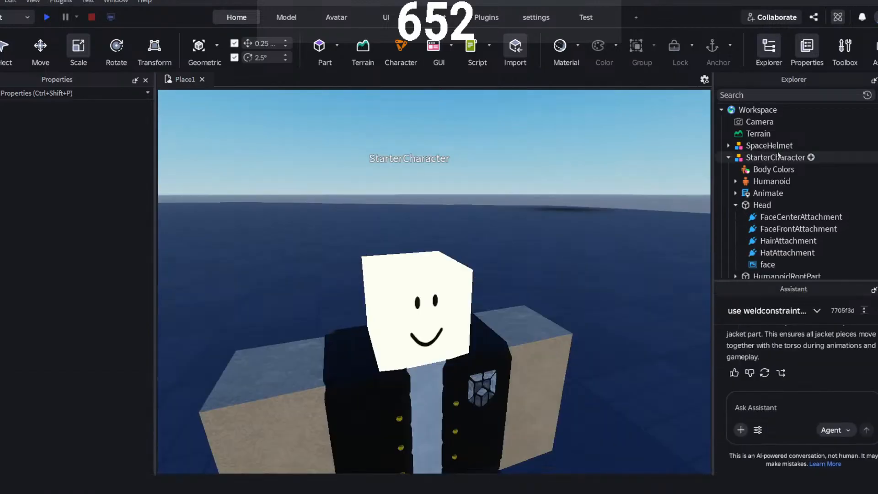
pyautogui.click(769, 145)
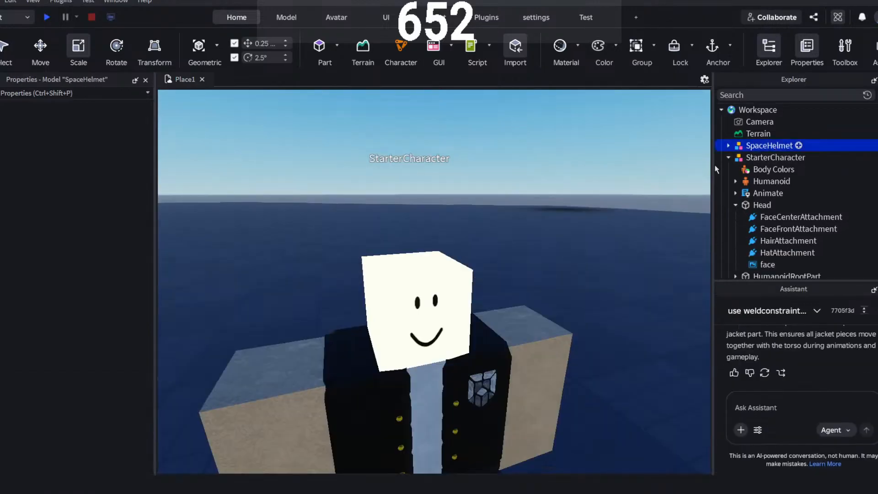
# - Scale the oversized SpaceHelmet model down to about 0.006 so it matches the character's head size
pyautogui.scroll(-10, 586, 258)
pyautogui.scroll(-6, 586, 259)
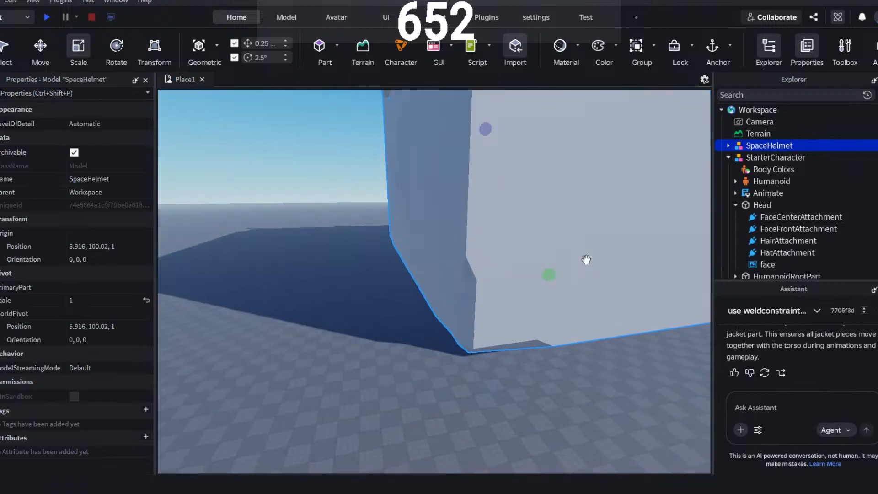
pyautogui.moveTo(587, 253); pyautogui.dragTo(558, 249, button='right')
pyautogui.scroll(-2, 457, 156)
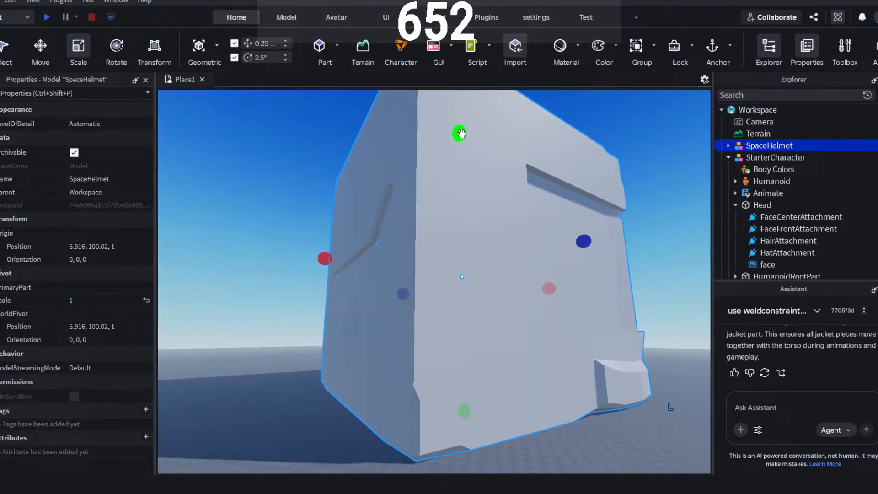
pyautogui.moveTo(455, 132); pyautogui.dragTo(464, 369)
pyautogui.scroll(6, 466, 343)
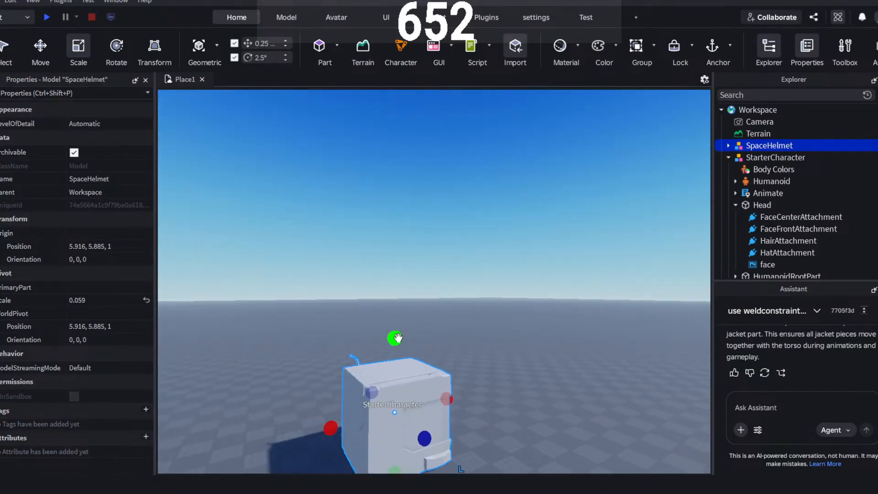
pyautogui.moveTo(400, 327); pyautogui.dragTo(399, 378)
pyautogui.scroll(5, 461, 299)
pyautogui.scroll(-5, 447, 311)
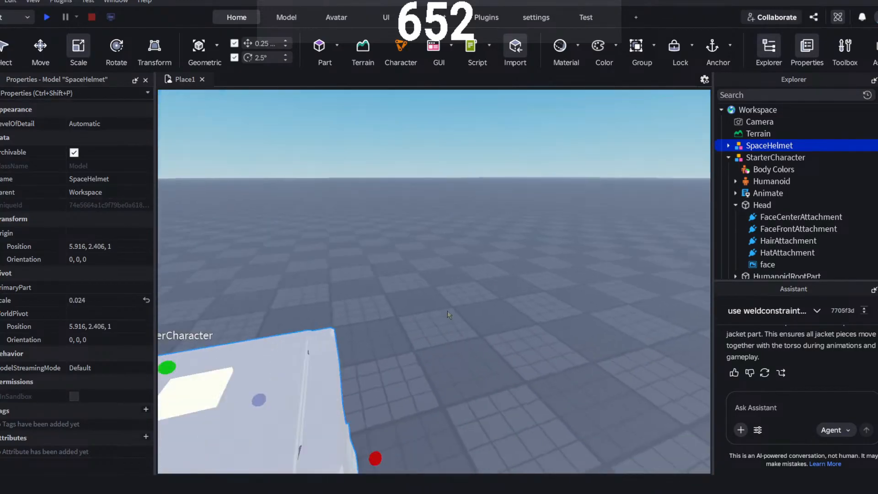
pyautogui.moveTo(398, 303); pyautogui.dragTo(398, 425)
pyautogui.scroll(3, 442, 360)
pyautogui.moveTo(442, 359); pyautogui.dragTo(442, 359, button='right')
# - Place the SpaceHelmet on the ground in front of the character and rotate it to an orientation of 0, -90, 0
pyautogui.moveTo(422, 327); pyautogui.dragTo(442, 368)
pyautogui.press('r')
pyautogui.press('r')
pyautogui.press('r')
pyautogui.scroll(5, 478, 343)
pyautogui.scroll(-5, 479, 343)
pyautogui.scroll(-3, 440, 367)
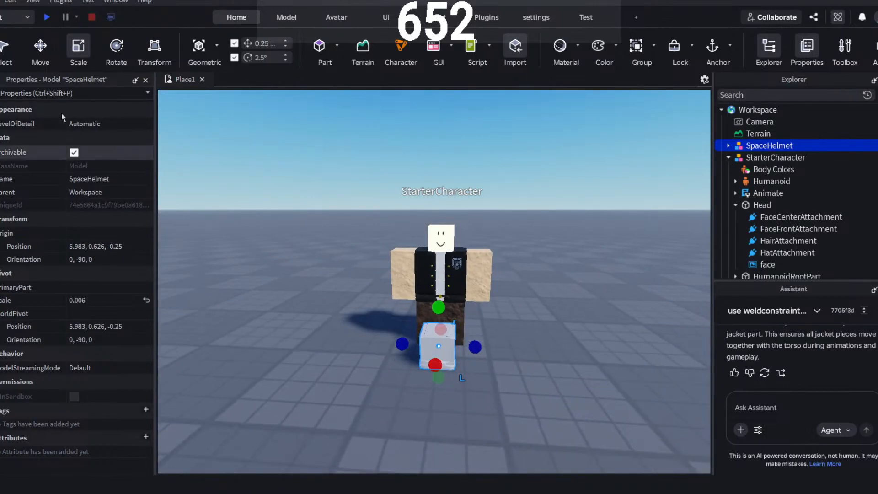
# - Move the SpaceHelmet up 4 studs and back 1.75 studs so it encloses the character's head
pyautogui.click(40, 45)
pyautogui.moveTo(525, 174); pyautogui.dragTo(541, 171, button='right')
pyautogui.scroll(3, 576, 285)
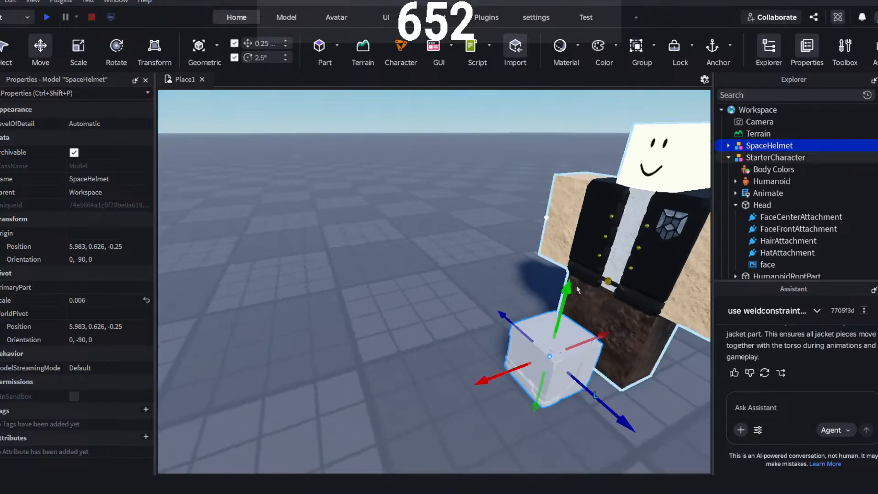
pyautogui.moveTo(560, 281); pyautogui.dragTo(554, 98)
pyautogui.moveTo(570, 194); pyautogui.dragTo(559, 193, button='right')
pyautogui.moveTo(542, 226); pyautogui.dragTo(661, 243)
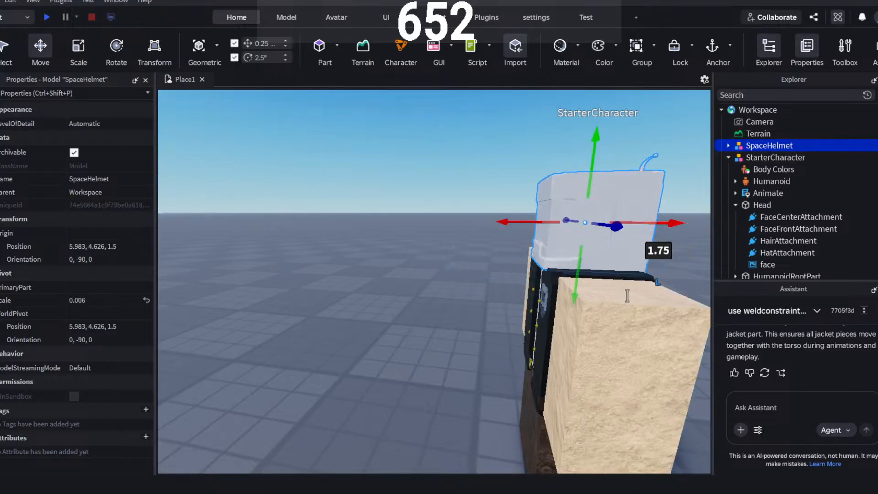
pyautogui.press('a')
pyautogui.moveTo(627, 294); pyautogui.dragTo(612, 310, button='right')
pyautogui.press('a')
pyautogui.press('q')
pyautogui.press('f')
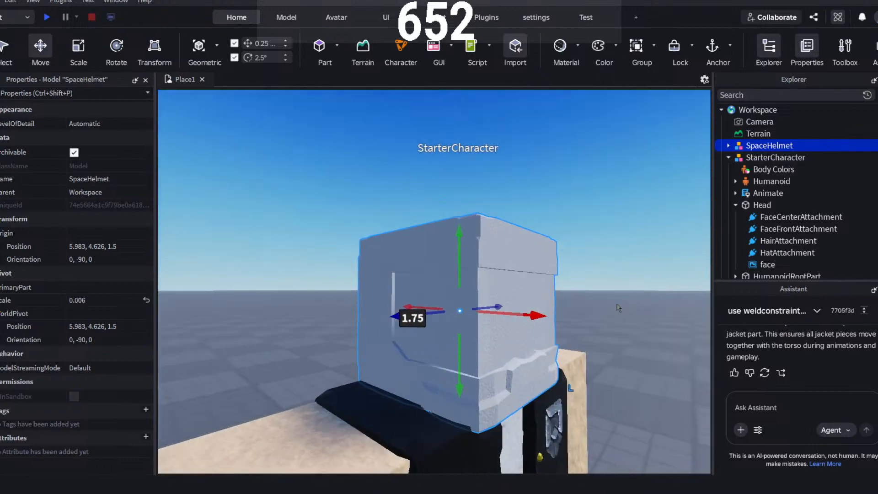
# - Set the BrickColor of the SpaceHelmet's Cube mesh to Sand red
pyautogui.click(728, 146)
pyautogui.click(762, 157)
pyautogui.keyDown('shift'); pyautogui.click(759, 170); pyautogui.keyUp('shift')
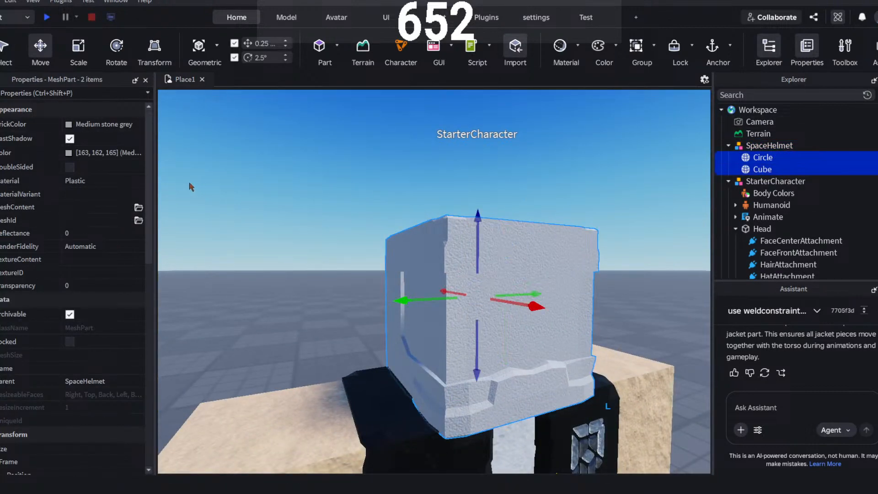
pyautogui.click(260, 183)
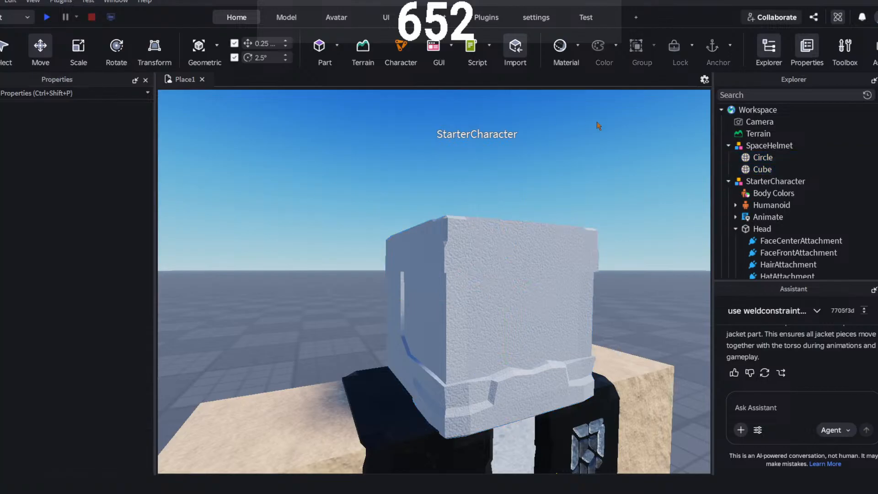
pyautogui.click(762, 170)
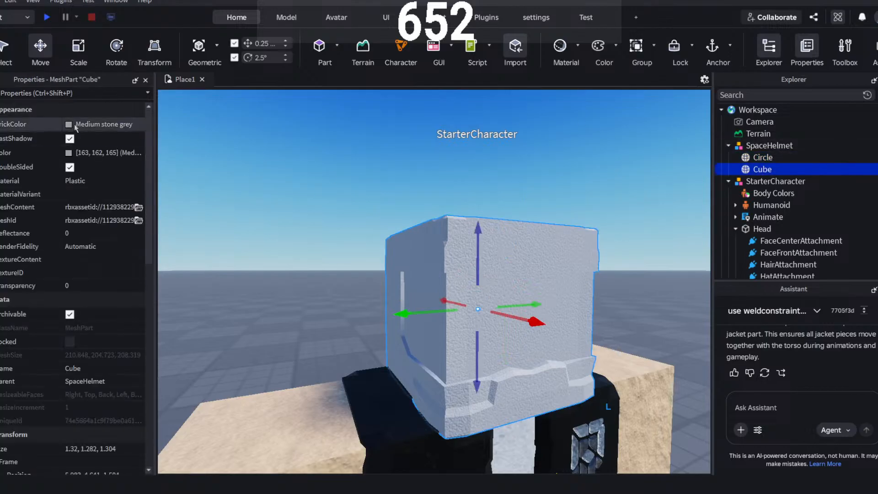
pyautogui.click(74, 125)
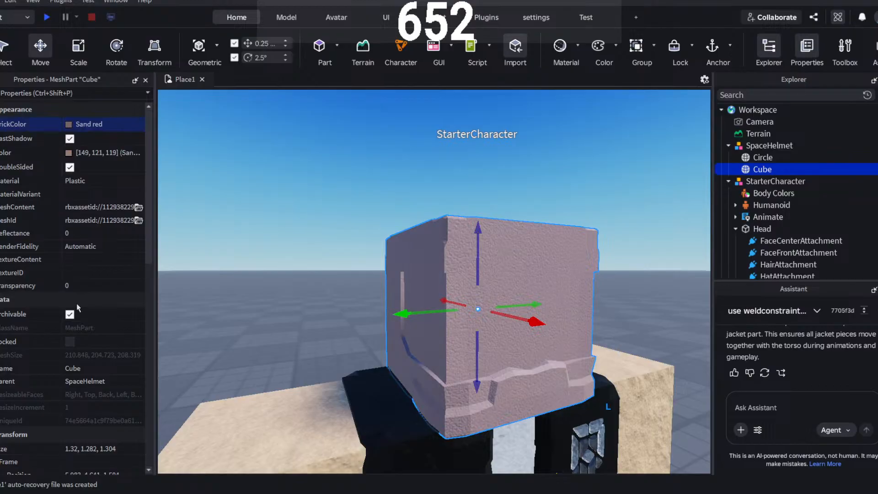
# - Try Rubber on the helmet's Cube mesh, settle on the Metal material and clear the selection
pyautogui.click(88, 181)
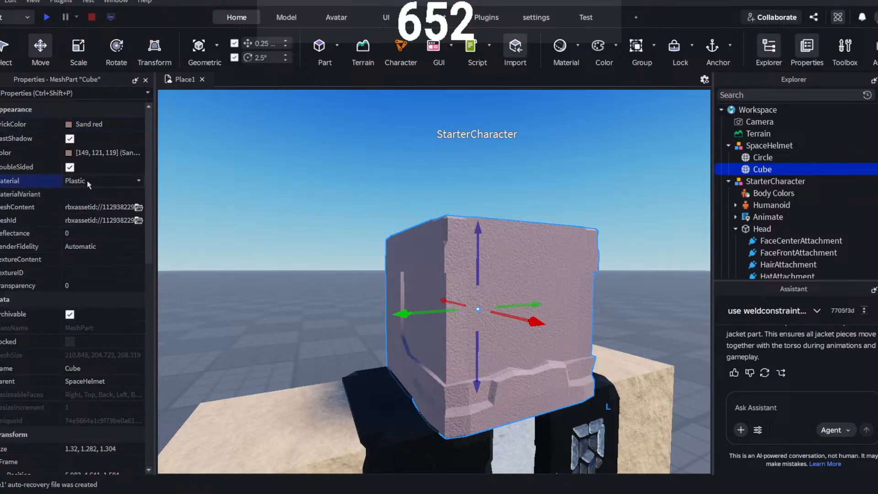
pyautogui.click(85, 256)
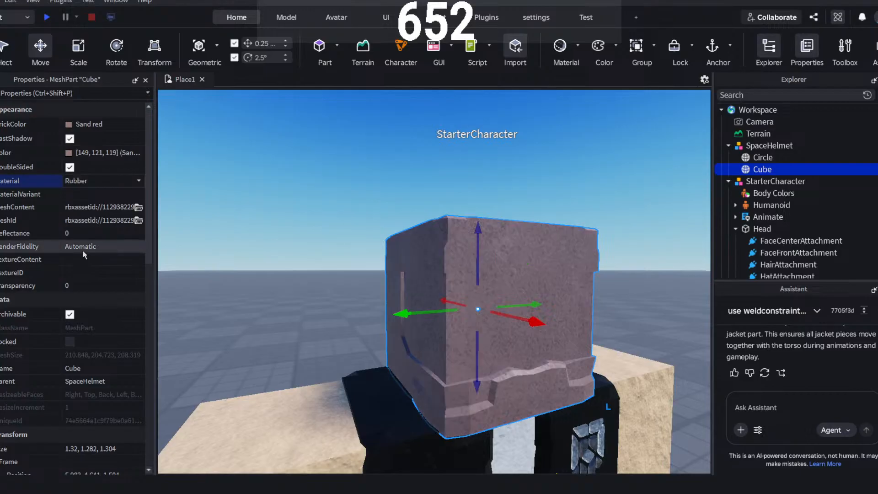
pyautogui.press('d')
pyautogui.moveTo(366, 174)
pyautogui.mouseDown(button='right')
pyautogui.moveTo(378, 168)
pyautogui.moveTo(367, 169)
pyautogui.mouseUp(button='right')
pyautogui.press('s')
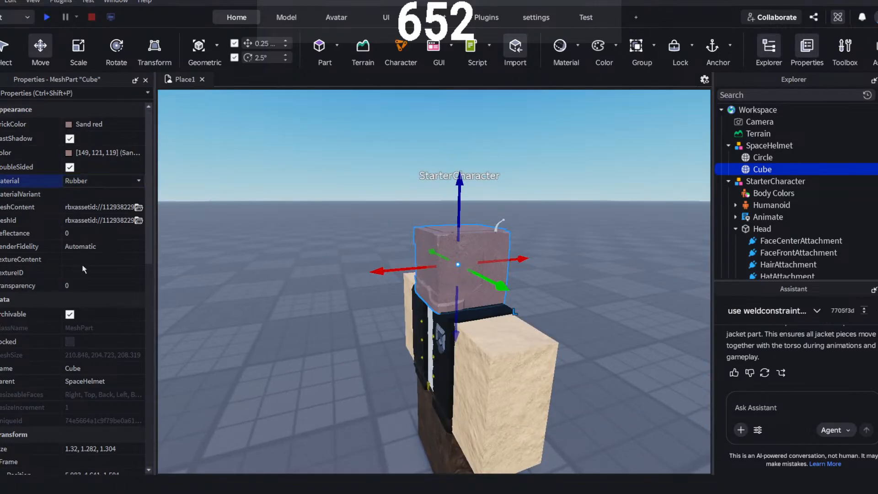
pyautogui.click(91, 196)
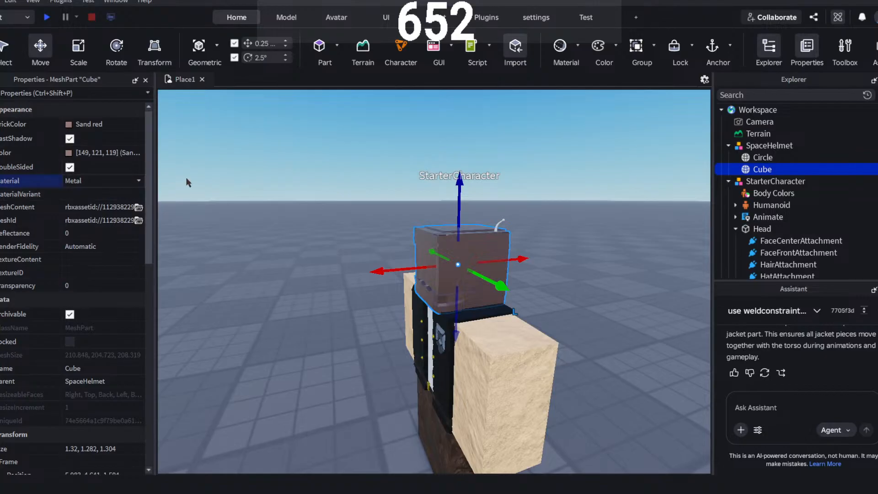
pyautogui.click(353, 154)
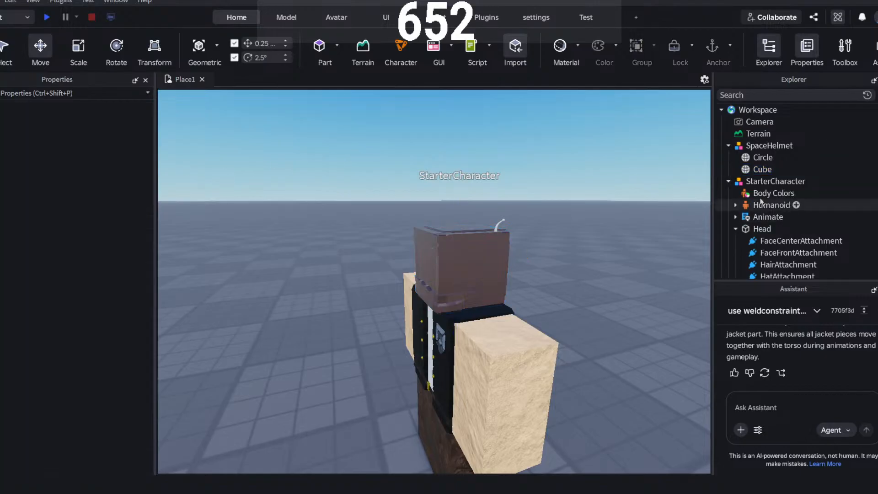
# - Set the SpaceHelmet's Cube mesh to BrickColor Cashmere, and give its Circle mesh the Neon material and a red BrickColor
pyautogui.click(757, 170)
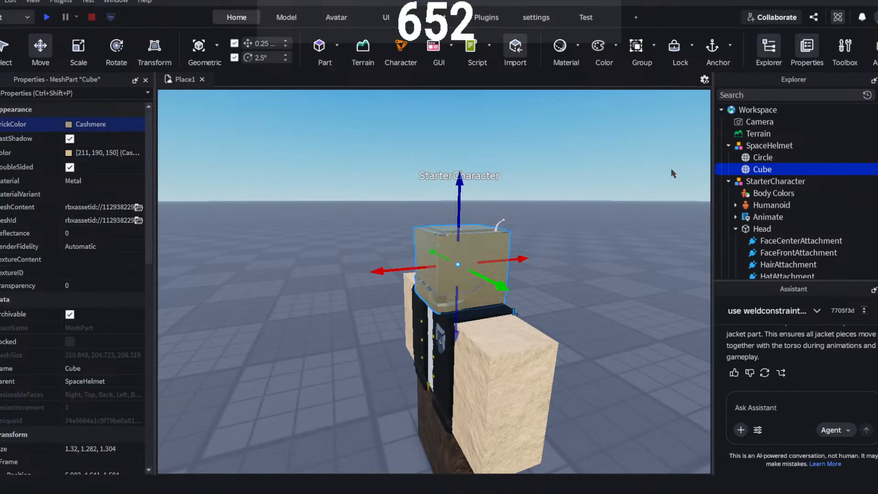
pyautogui.click(762, 158)
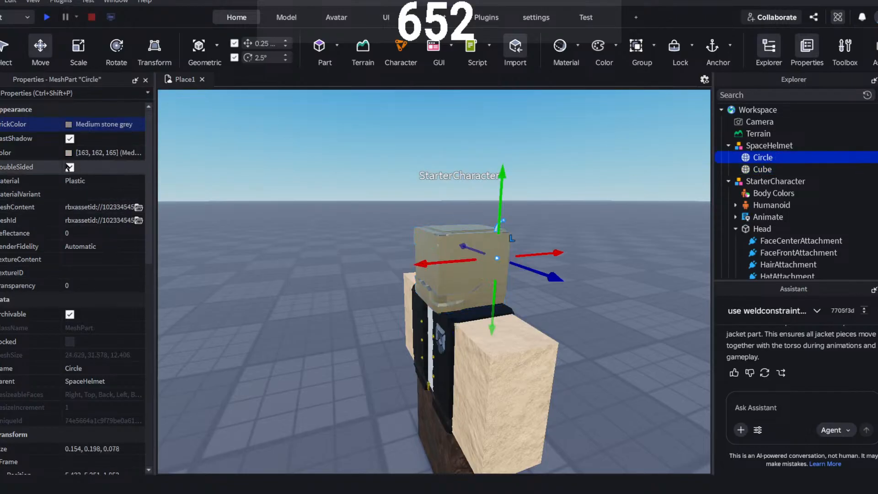
pyautogui.click(73, 181)
pyautogui.click(81, 236)
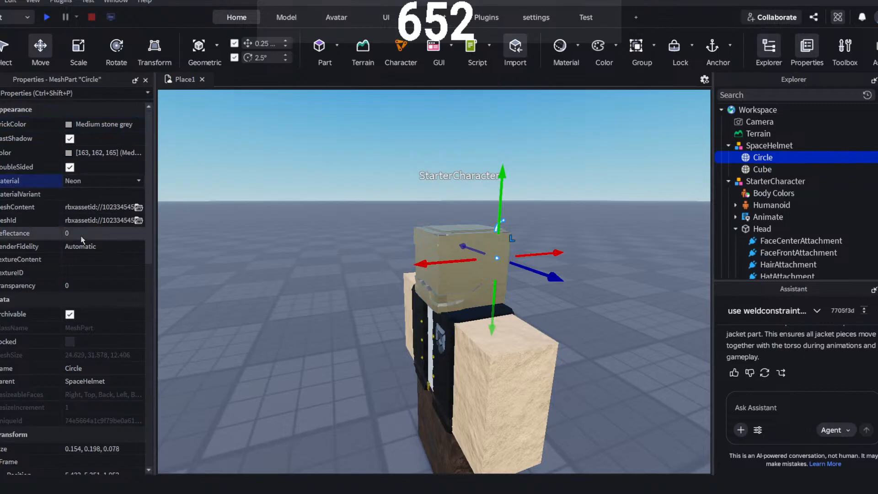
pyautogui.click(70, 127)
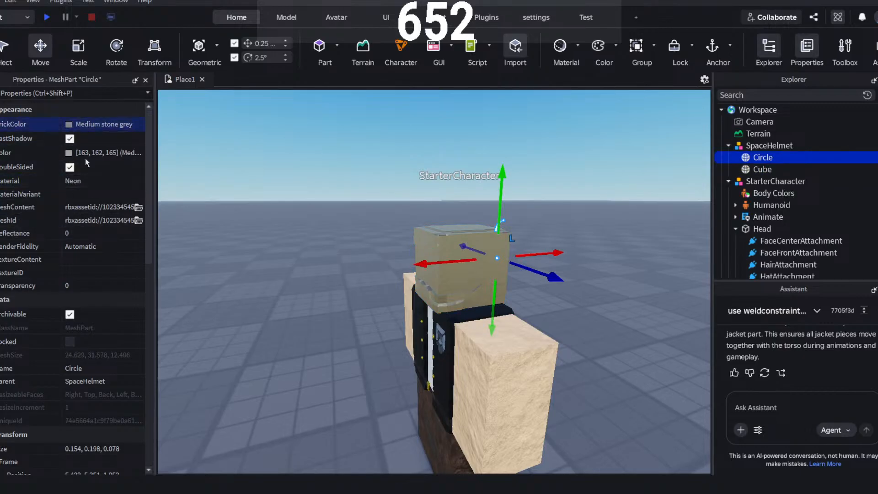
pyautogui.click(319, 186)
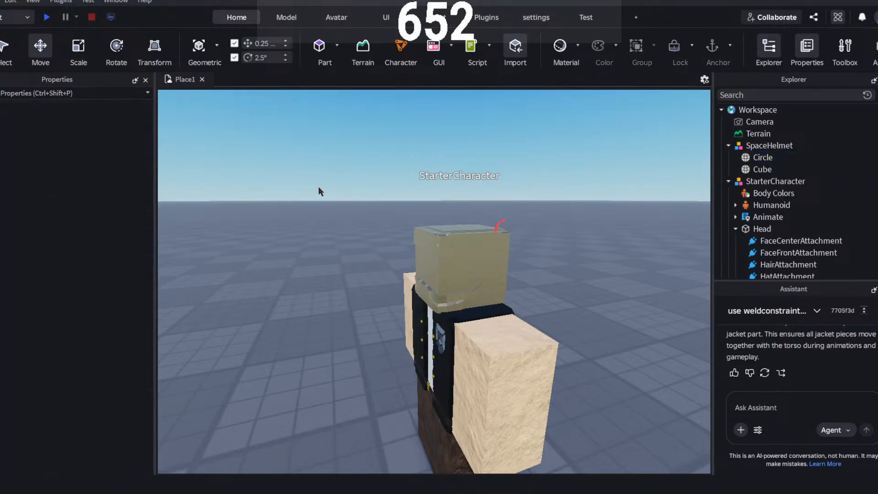
# - Examine the recolored helmet and its antenna on the StarterCharacter from the opposite side
pyautogui.moveTo(377, 246); pyautogui.dragTo(375, 245, button='right')
pyautogui.scroll(-10, 377, 245)
pyautogui.press('w')
pyautogui.press('a')
pyautogui.press('s')
pyautogui.press('d')
pyautogui.press('w')
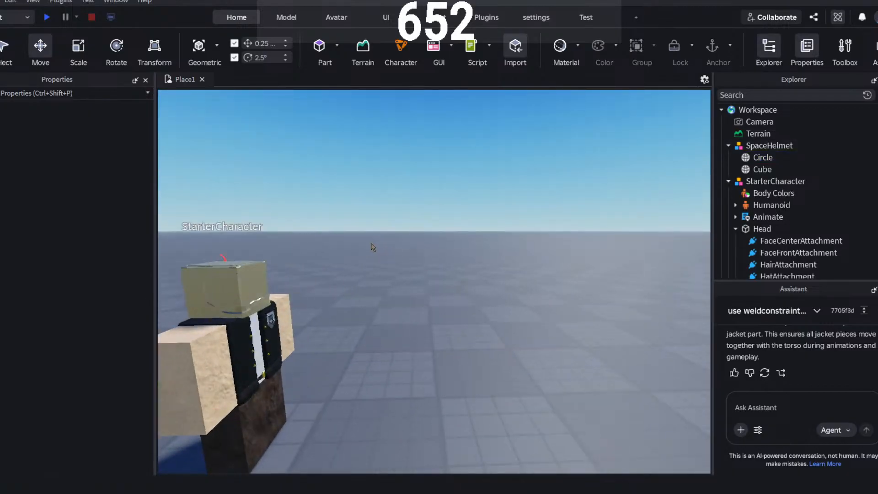
pyautogui.press('a')
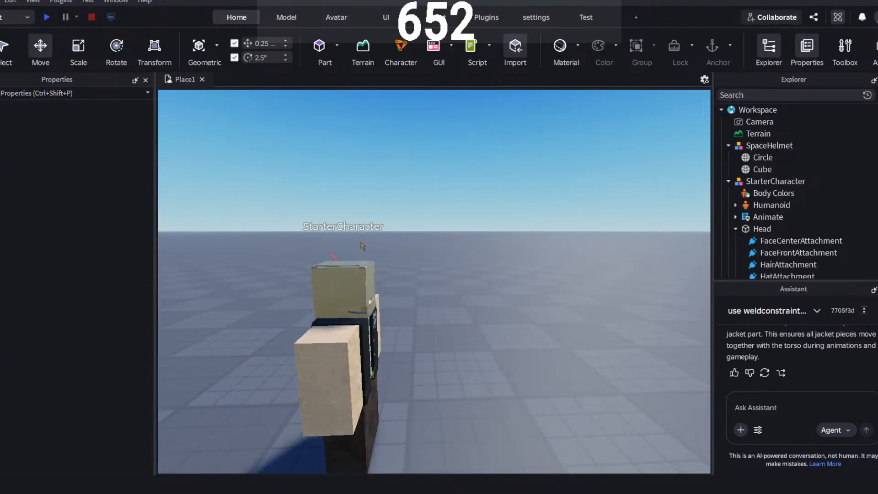
# - Nest the SpaceHelmet model under the Head and send the Assistant "now do the same with the SpaceHelmet model and the Head of the rig"
pyautogui.click(769, 145)
pyautogui.moveTo(761, 230); pyautogui.dragTo(761, 229)
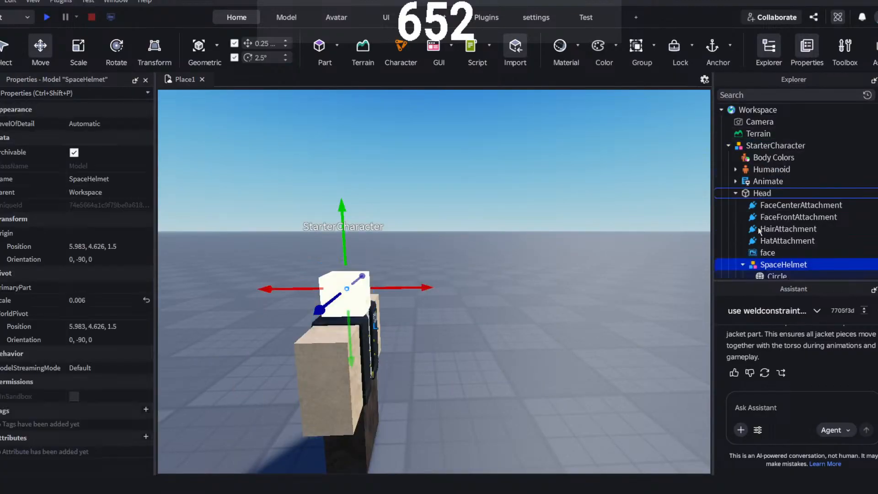
pyautogui.click(753, 409)
pyautogui.write('n')
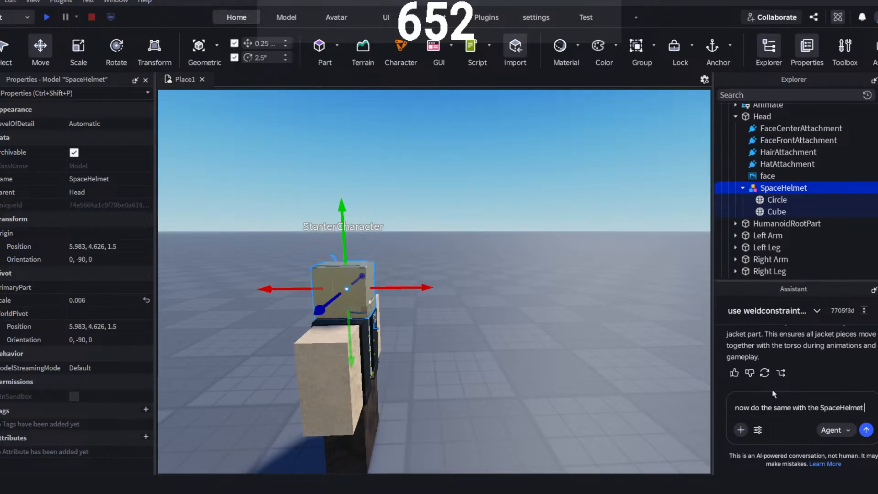
pyautogui.write('model and the Head of the rig')
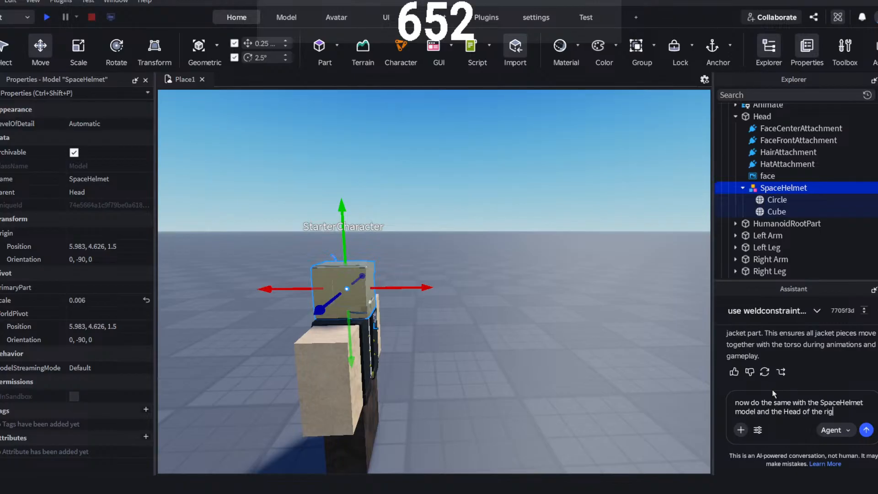
pyautogui.press('Return')
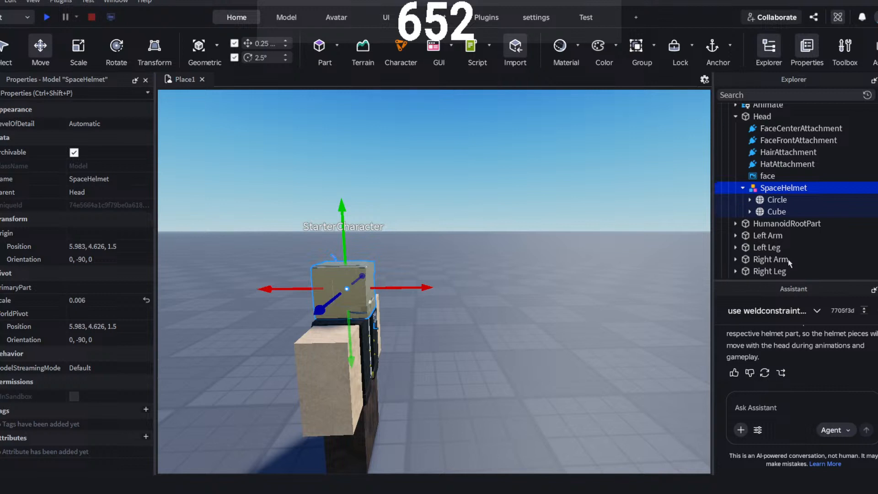
# - Check which parts the weld constraint inside the helmet's Circle mesh connects
pyautogui.click(749, 199)
pyautogui.click(771, 213)
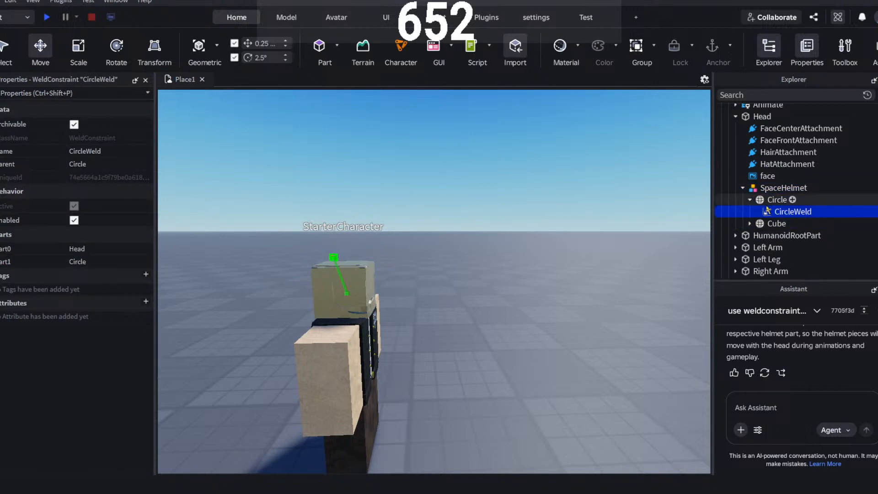
pyautogui.click(748, 199)
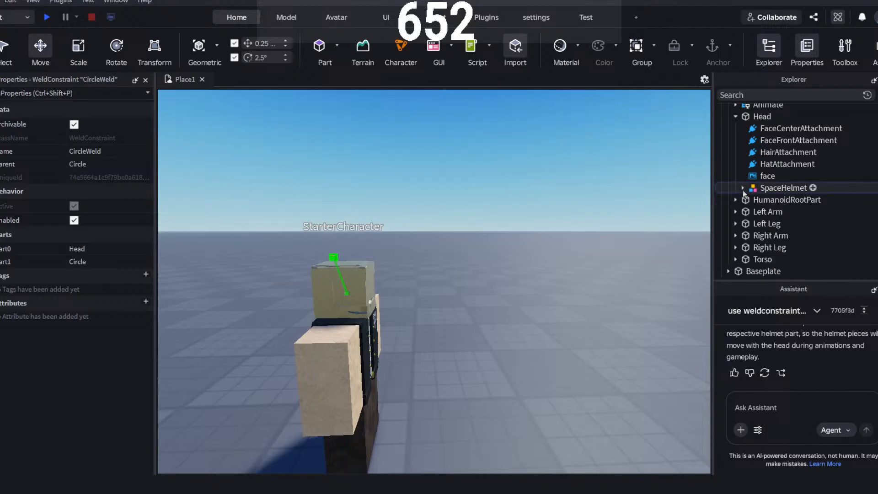
# - Select the SpaceHelmet's Circle and Cube meshes together and bring up their shared collision and part properties
pyautogui.scroll(3, 748, 204)
pyautogui.click(770, 251)
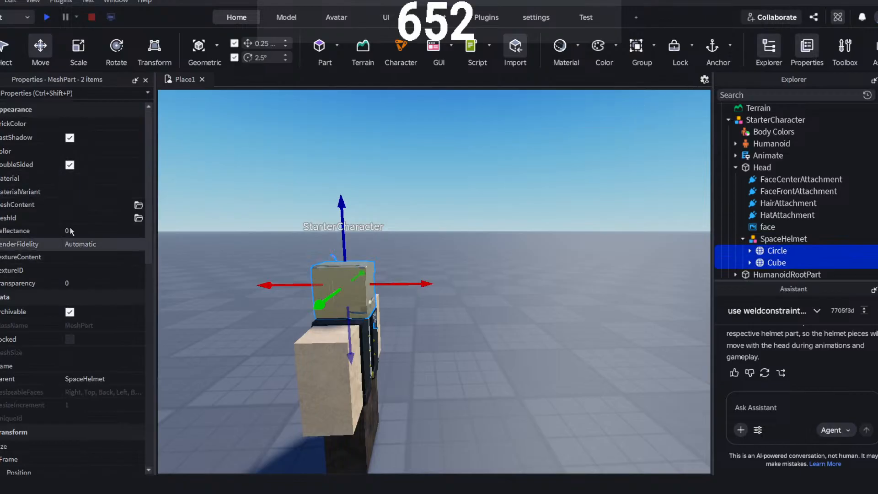
pyautogui.moveTo(146, 254)
pyautogui.mouseDown()
pyautogui.moveTo(147, 340)
pyautogui.moveTo(146, 252)
pyautogui.mouseUp()
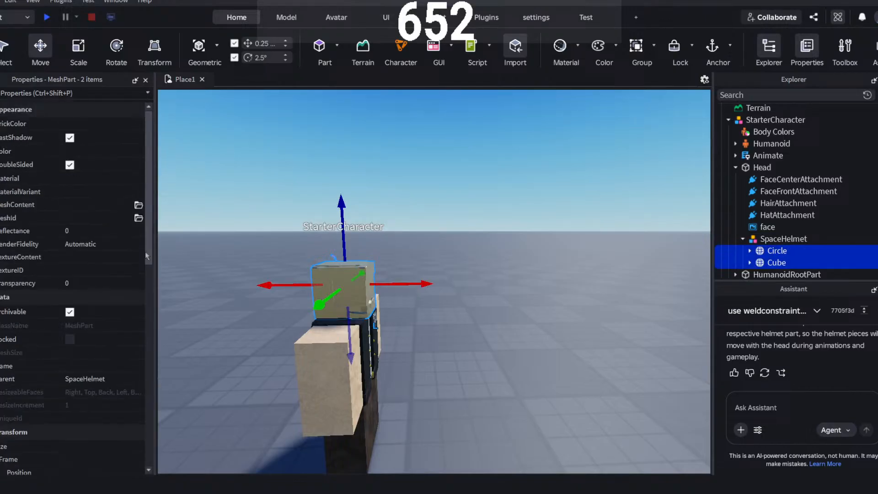
pyautogui.scroll(-4, 144, 251)
pyautogui.scroll(-4, 146, 255)
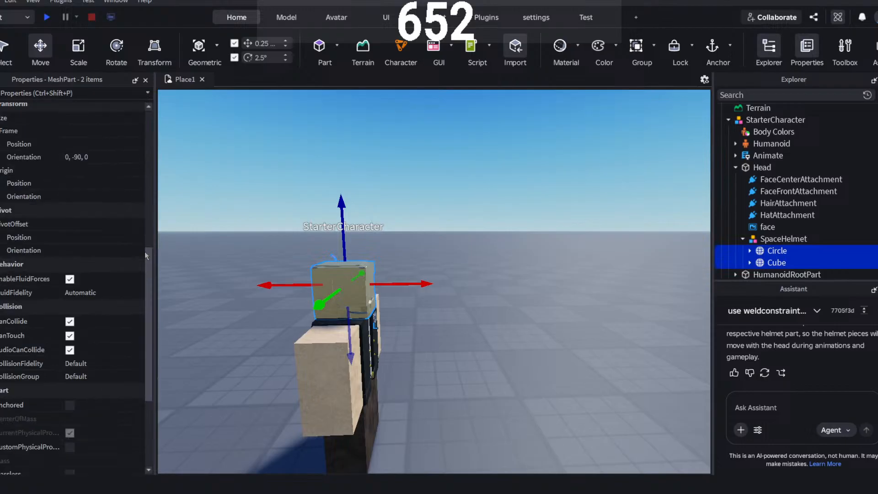
# - Turn off CanCollide for the SpaceHelmet's Circle and Cube parts and collapse the character's Head in the hierarchy
pyautogui.click(70, 321)
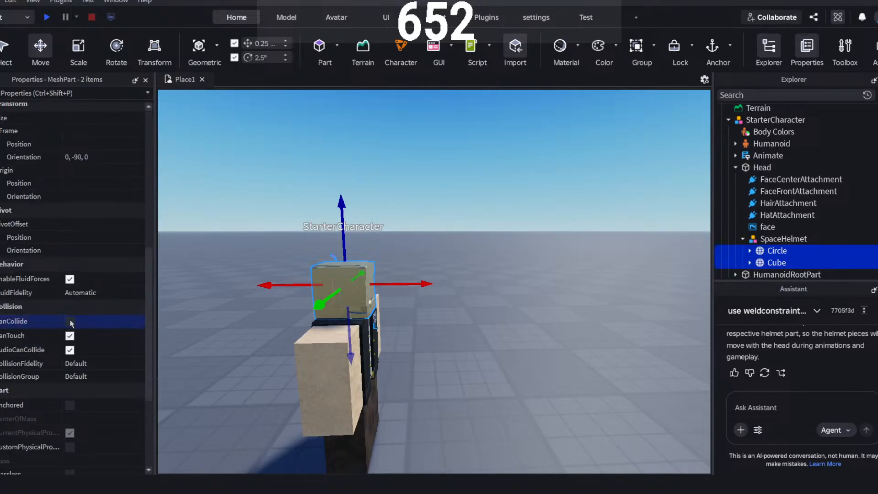
pyautogui.click(743, 239)
pyautogui.click(736, 167)
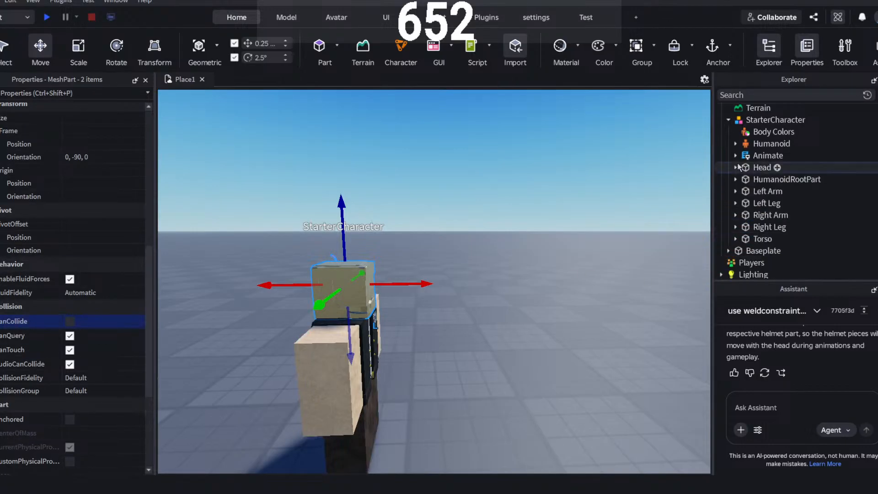
# - Turn off CanCollide for all Special Jacket mesh parts, from Belt through the last Small Icon, in the StarterCharacter's Torso
pyautogui.click(736, 238)
pyautogui.scroll(-4, 744, 235)
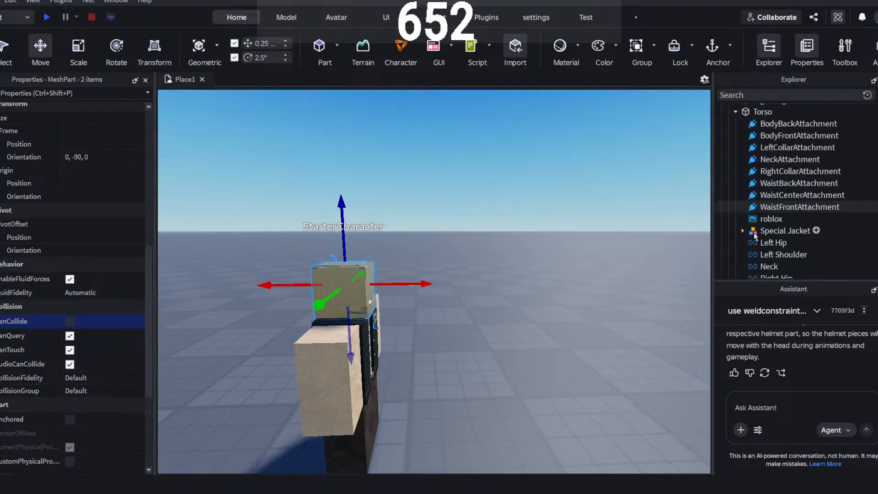
pyautogui.click(743, 231)
pyautogui.scroll(-1, 743, 236)
pyautogui.click(749, 216)
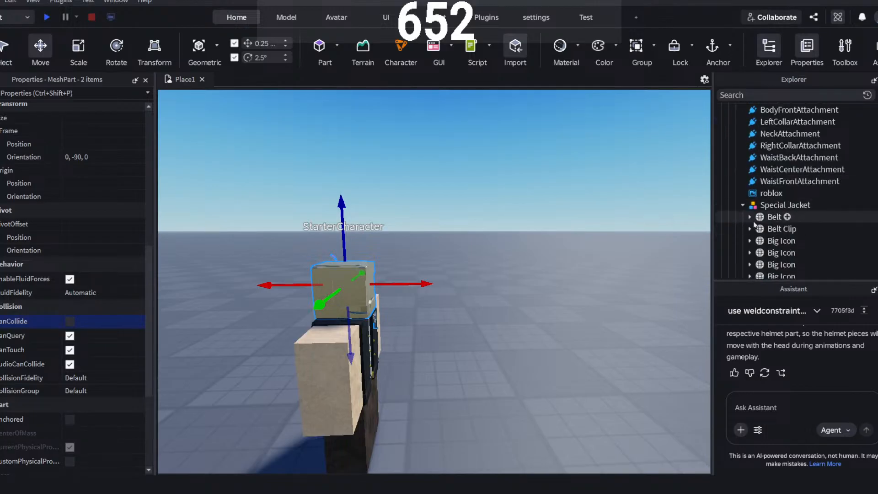
pyautogui.click(764, 217)
pyautogui.scroll(-10, 765, 218)
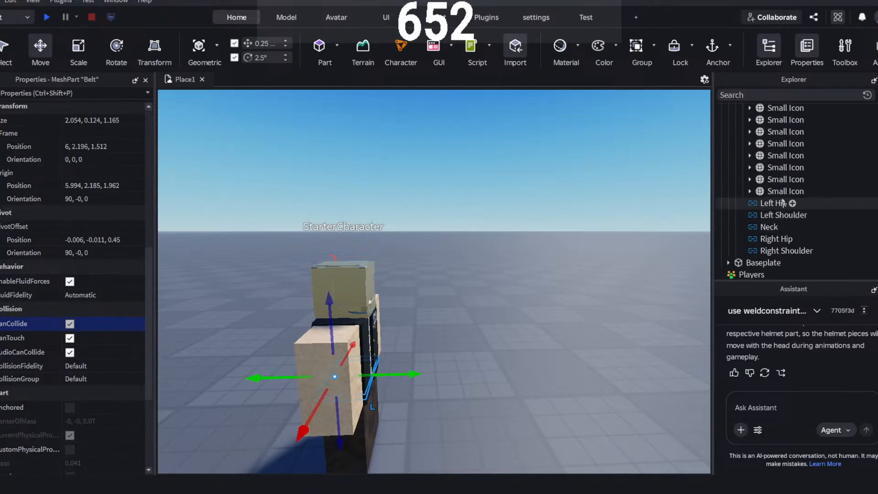
pyautogui.keyDown('shift'); pyautogui.click(773, 192); pyautogui.keyUp('shift')
pyautogui.scroll(3, 771, 199)
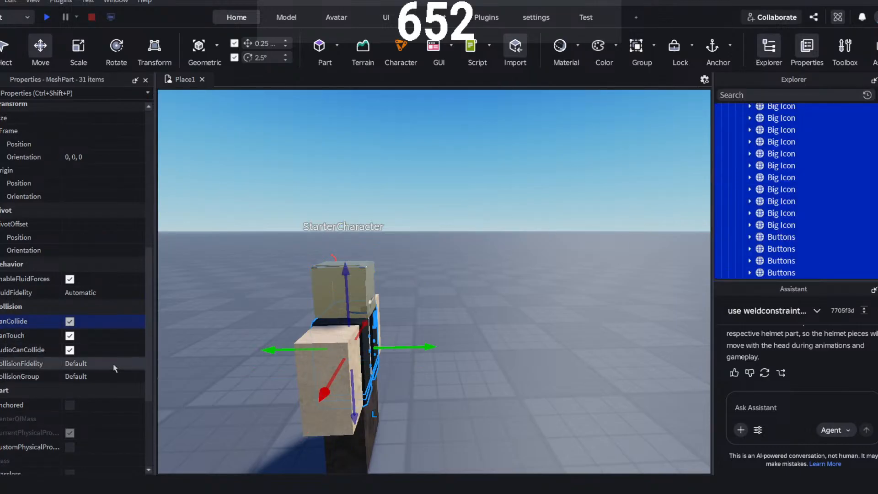
pyautogui.click(69, 321)
# - Collapse the Special Jacket and Torso in the hierarchy and clear the selection
pyautogui.scroll(8, 805, 214)
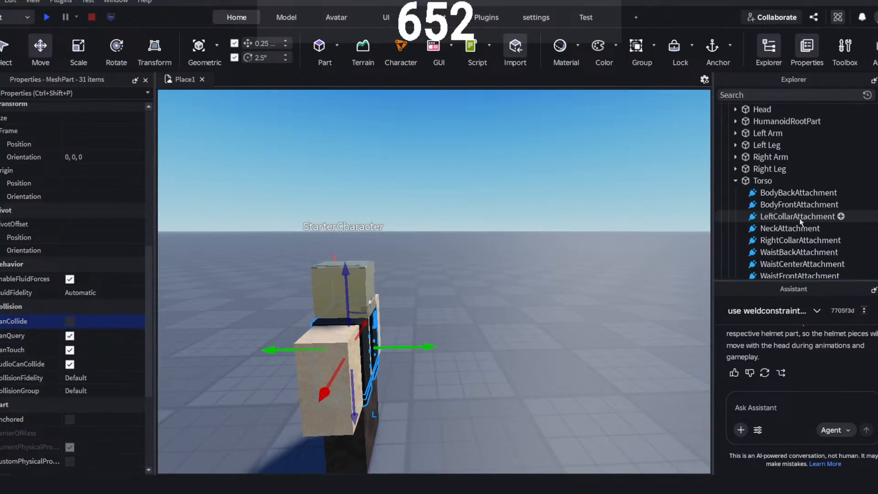
pyautogui.scroll(-2, 804, 214)
pyautogui.click(742, 172)
pyautogui.scroll(4, 743, 172)
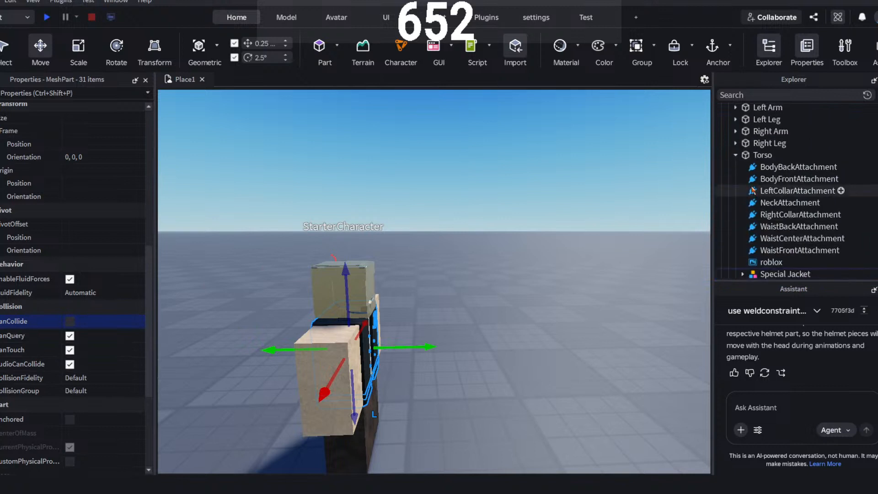
pyautogui.click(735, 156)
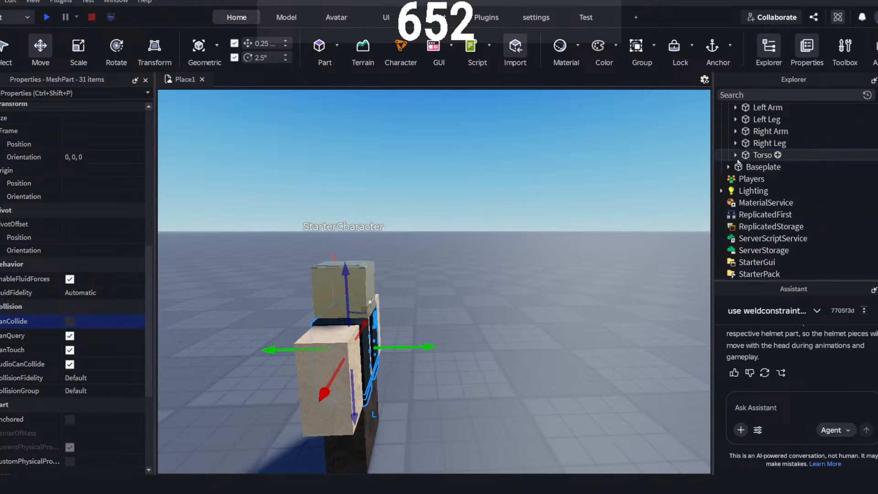
pyautogui.click(533, 218)
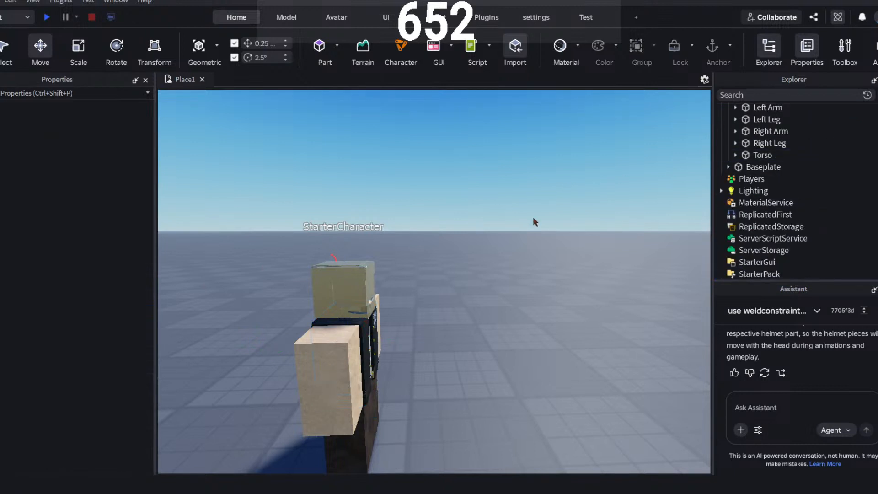
# - Move the StarterCharacter model from Workspace into StarterPlayer
pyautogui.press('d')
pyautogui.moveTo(540, 223); pyautogui.dragTo(539, 222, button='right')
pyautogui.scroll(5, 797, 177)
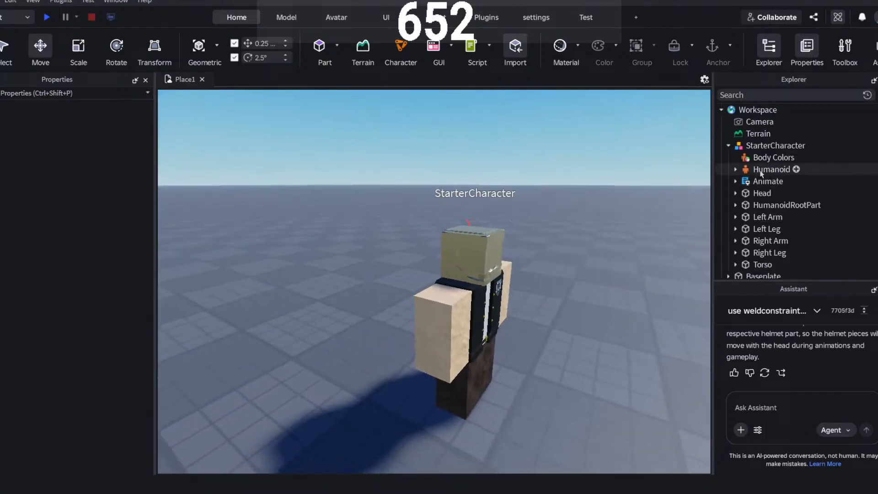
pyautogui.click(728, 146)
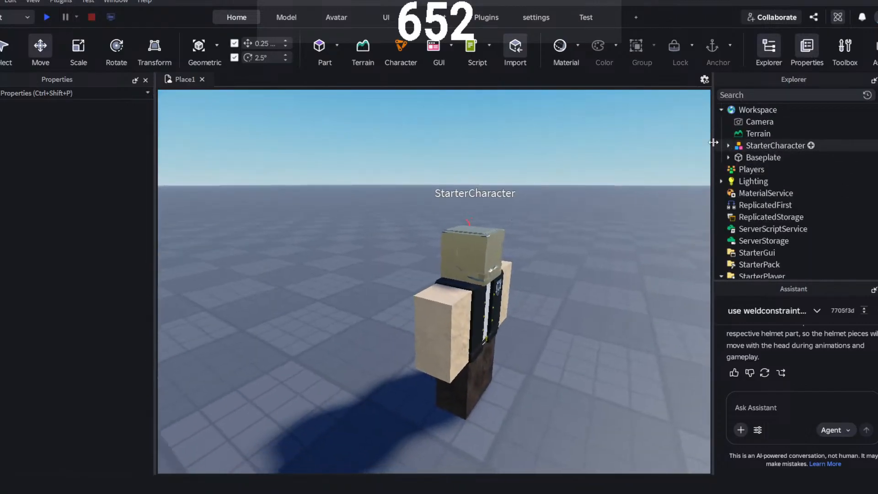
pyautogui.click(782, 146)
pyautogui.scroll(-2, 805, 206)
pyautogui.moveTo(805, 206); pyautogui.dragTo(755, 201)
pyautogui.click(676, 178)
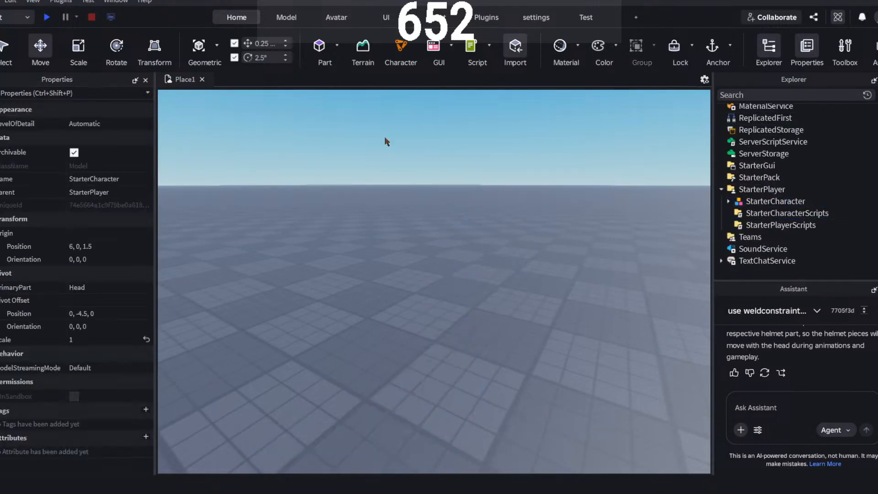
# - Start a playtest and examine the spawned character's helmet and jacket from several sides and distances
pyautogui.click(41, 20)
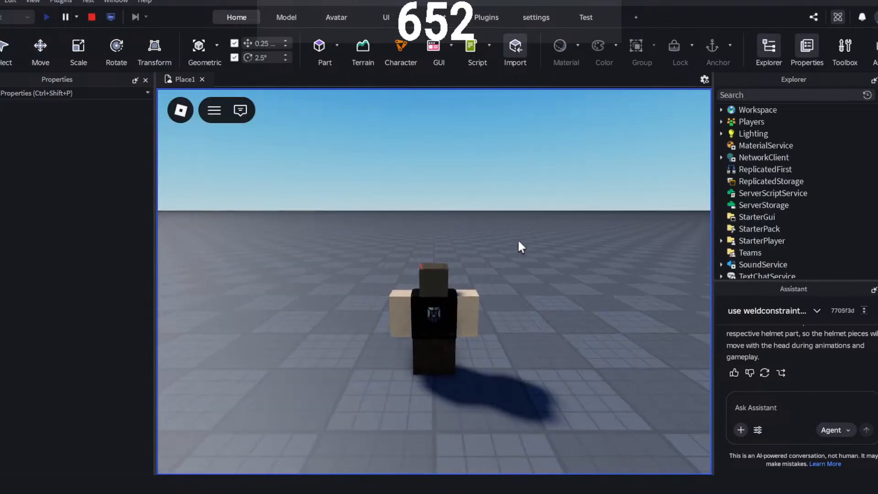
pyautogui.moveTo(500, 269); pyautogui.dragTo(499, 269, button='right')
pyautogui.scroll(3, 500, 269)
pyautogui.scroll(-3, 499, 268)
pyautogui.scroll(3, 500, 269)
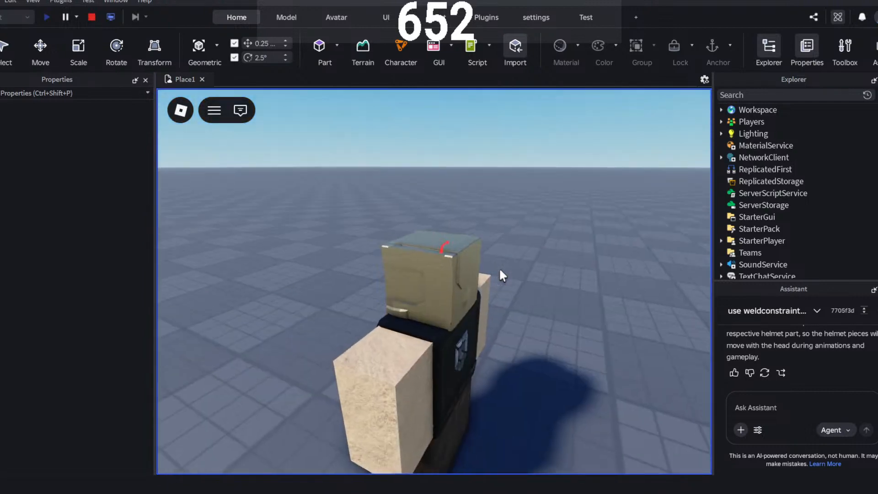
pyautogui.scroll(-4, 500, 269)
pyautogui.scroll(3, 499, 270)
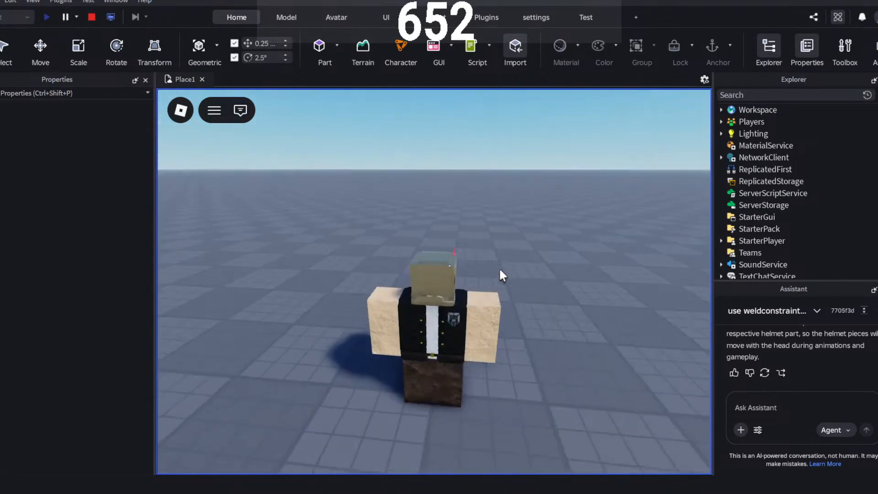
pyautogui.scroll(2, 500, 270)
pyautogui.scroll(-3, 499, 270)
# - Walk the character around in several directions to check how the helmet and jacket follow its body
pyautogui.press('s')
pyautogui.press('d')
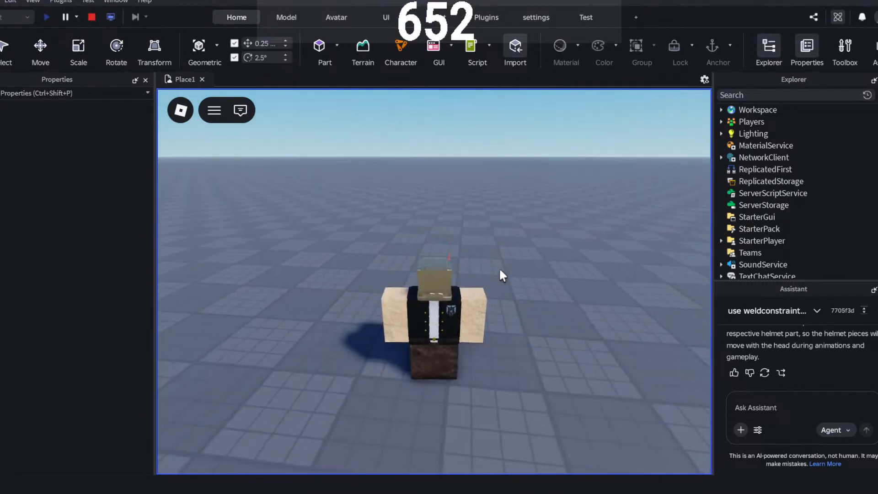
pyautogui.scroll(3, 500, 270)
pyautogui.moveTo(499, 270); pyautogui.dragTo(500, 270, button='right')
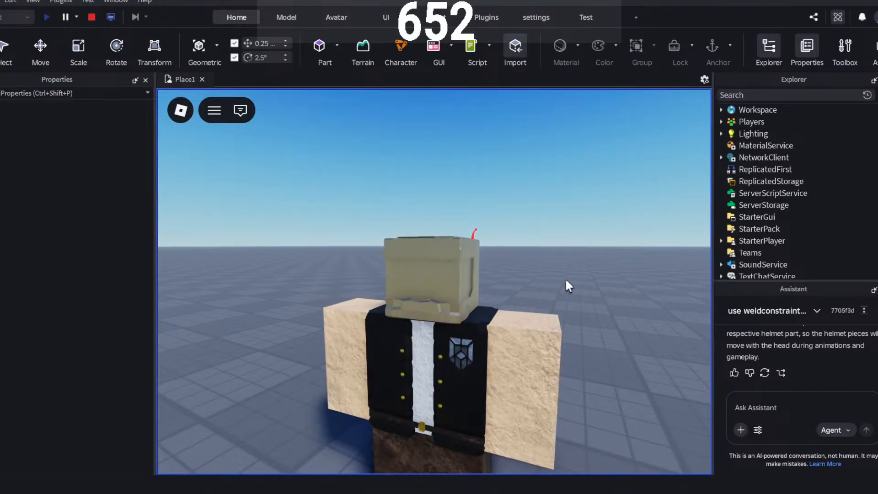
pyautogui.moveTo(566, 280); pyautogui.dragTo(566, 280, button='right')
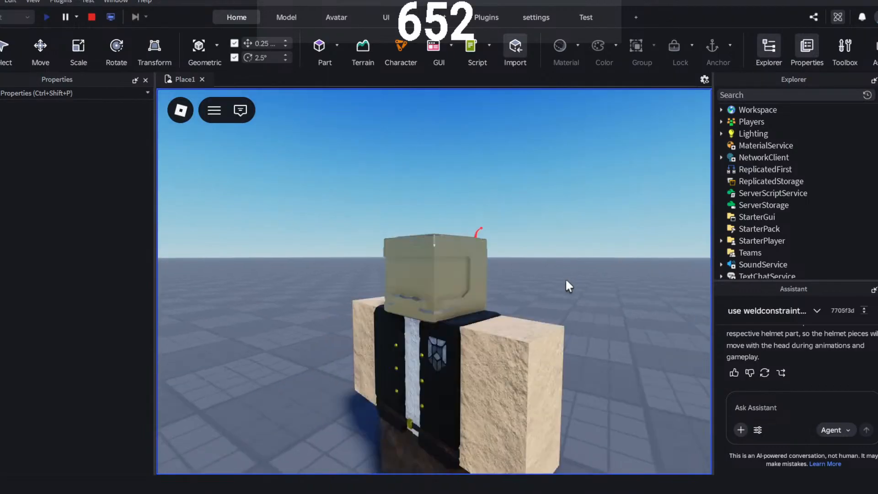
pyautogui.press('d')
pyautogui.press('w')
pyautogui.press('d')
pyautogui.press('s')
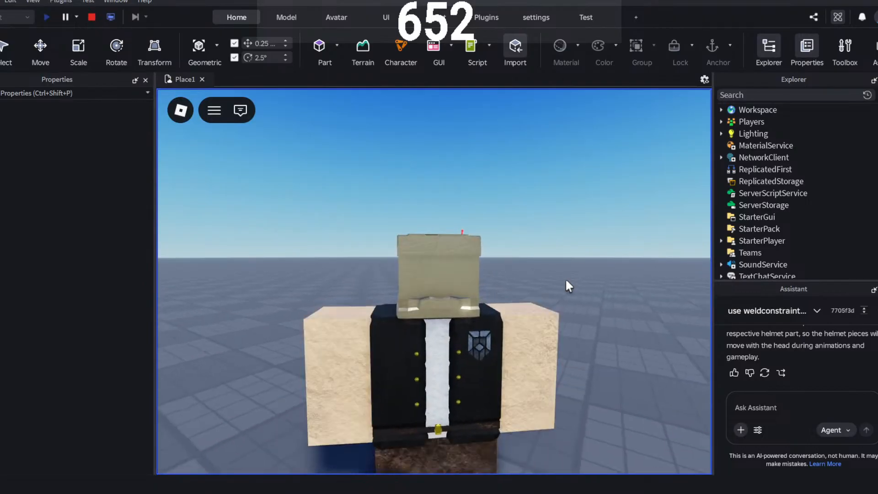
pyautogui.scroll(5, 566, 280)
pyautogui.scroll(-5, 434, 281)
pyautogui.press('s')
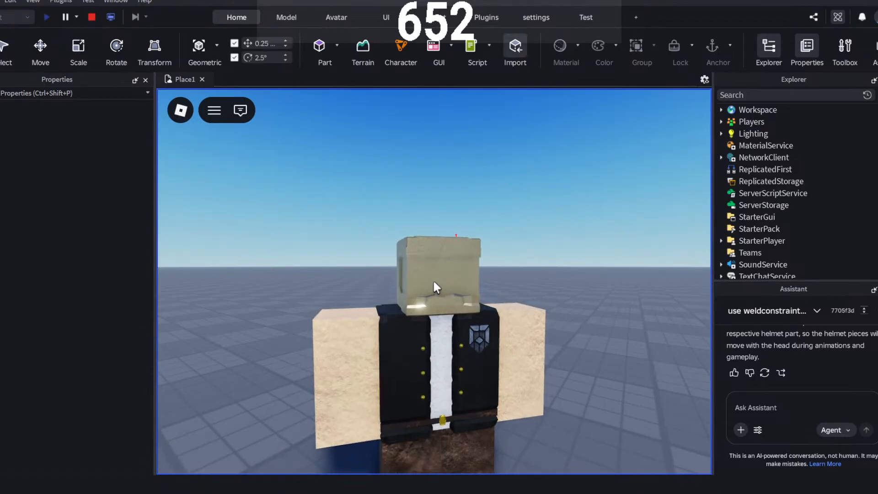
pyautogui.press('w')
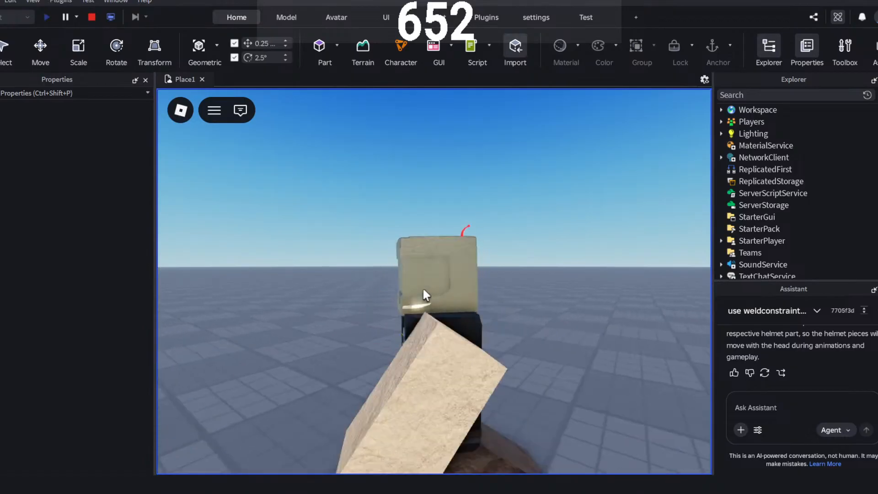
# - Examine the helmet and jacket from above and the sides while walking the character around again
pyautogui.moveTo(423, 289); pyautogui.dragTo(423, 289, button='right')
pyautogui.scroll(5, 423, 289)
pyautogui.scroll(-5, 433, 281)
pyautogui.press('s')
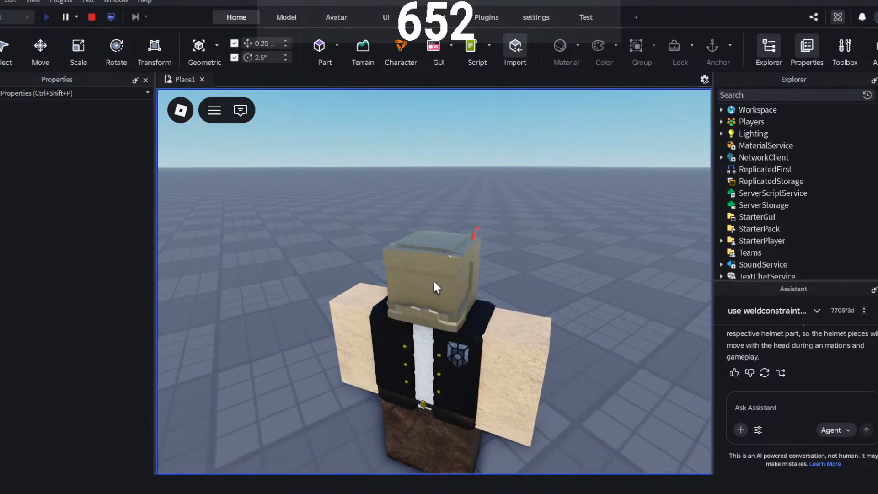
pyautogui.press('w')
pyautogui.press('d')
pyautogui.moveTo(432, 279); pyautogui.dragTo(373, 225, button='right')
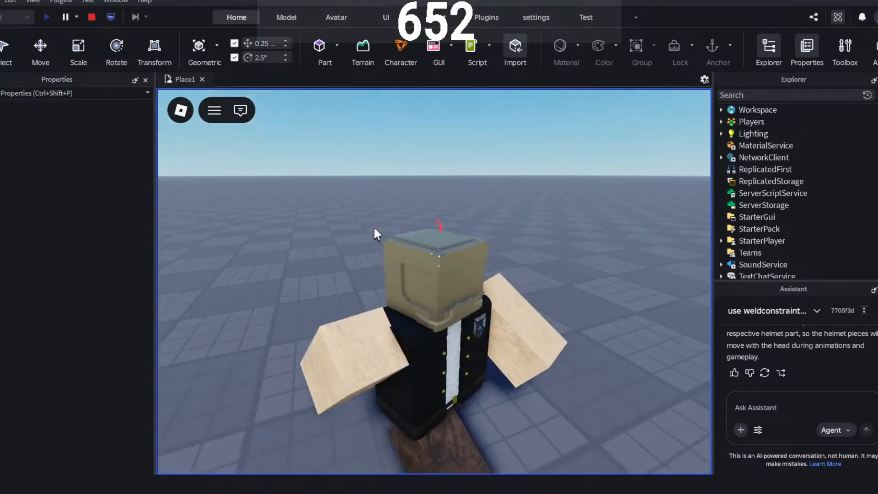
pyautogui.press('s')
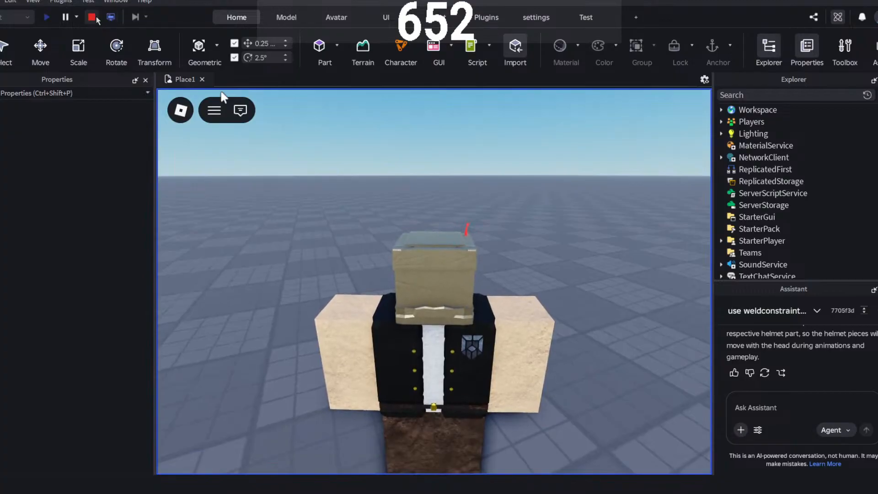
# - Examine the standing character's outfit at close and far distances and end the playtest
pyautogui.moveTo(401, 308); pyautogui.dragTo(402, 306, button='right')
pyautogui.scroll(-4, 401, 308)
pyautogui.scroll(6, 401, 308)
pyautogui.scroll(-5, 401, 308)
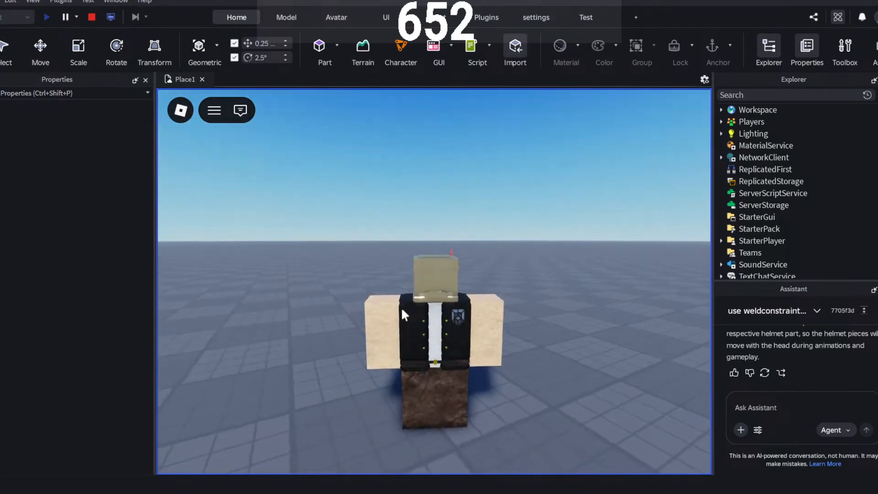
pyautogui.scroll(4, 402, 308)
pyautogui.scroll(-5, 401, 309)
pyautogui.scroll(3, 401, 310)
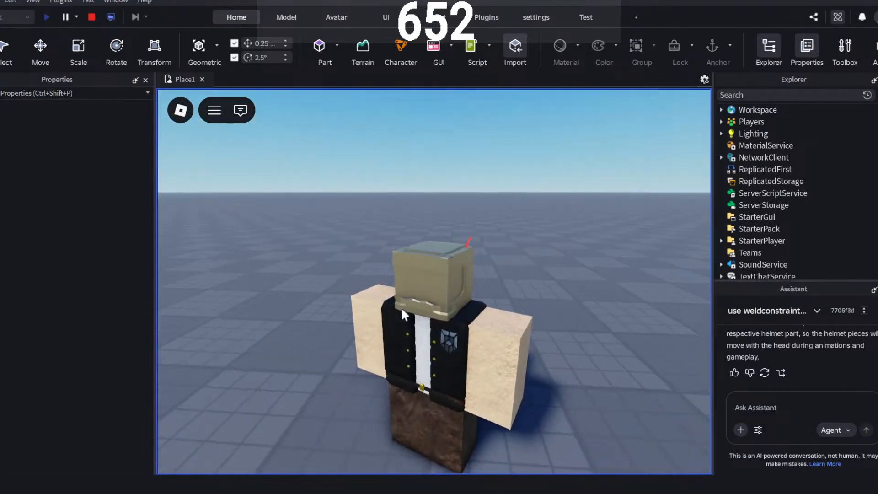
pyautogui.scroll(-5, 402, 307)
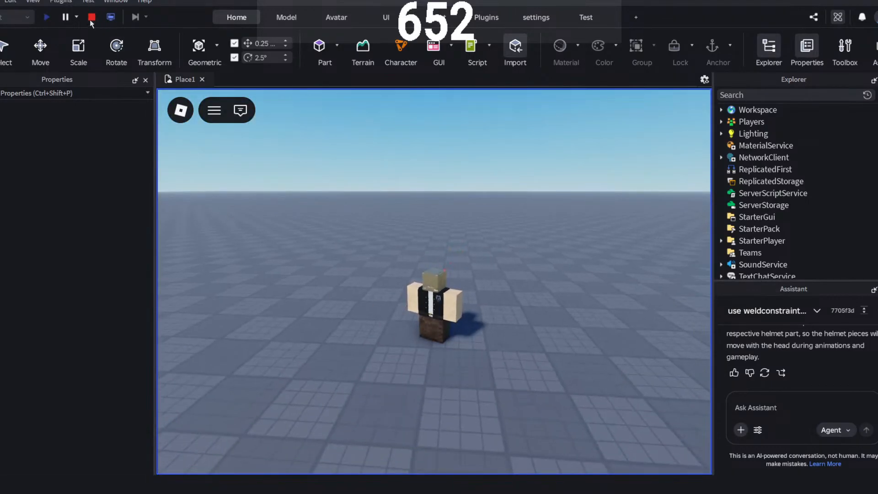
pyautogui.click(90, 21)
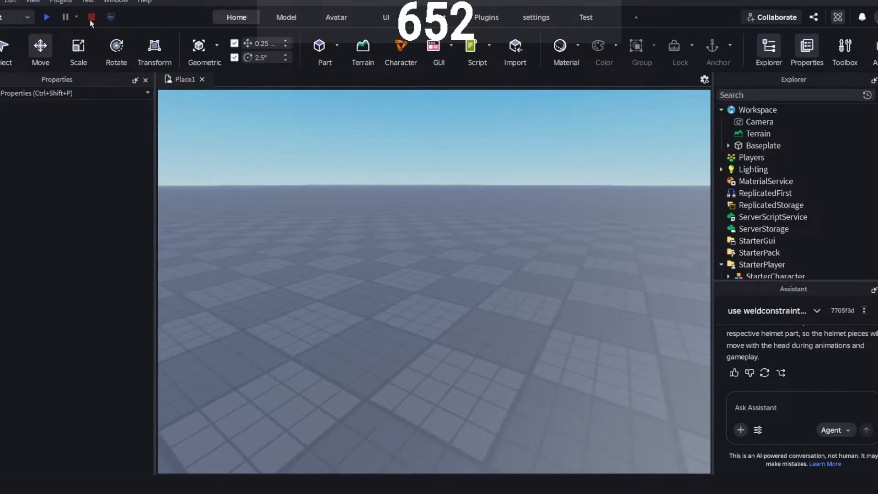
# - Move the StarterCharacter model from StarterPlayer back into Workspace and deselect it
pyautogui.moveTo(470, 248)
pyautogui.mouseDown(button='right')
pyautogui.moveTo(504, 272)
pyautogui.moveTo(492, 256)
pyautogui.moveTo(495, 299)
pyautogui.moveTo(471, 260)
pyautogui.mouseUp(button='right')
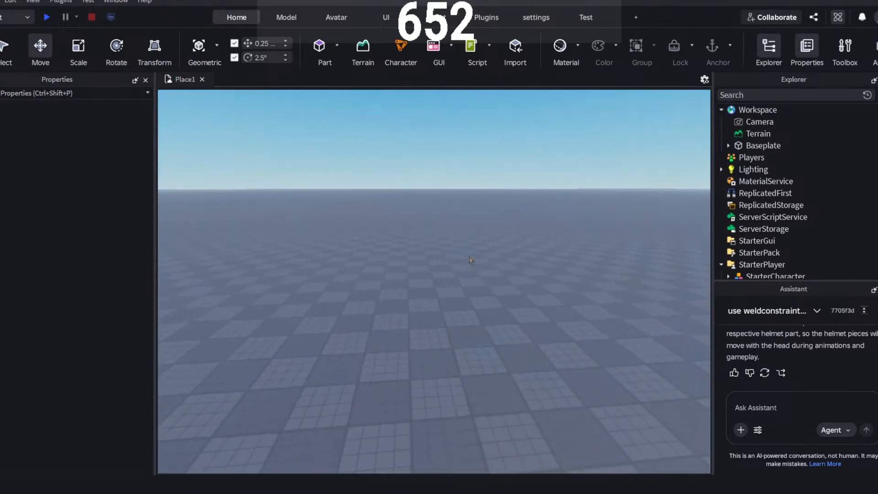
pyautogui.scroll(-2, 750, 229)
pyautogui.click(765, 226)
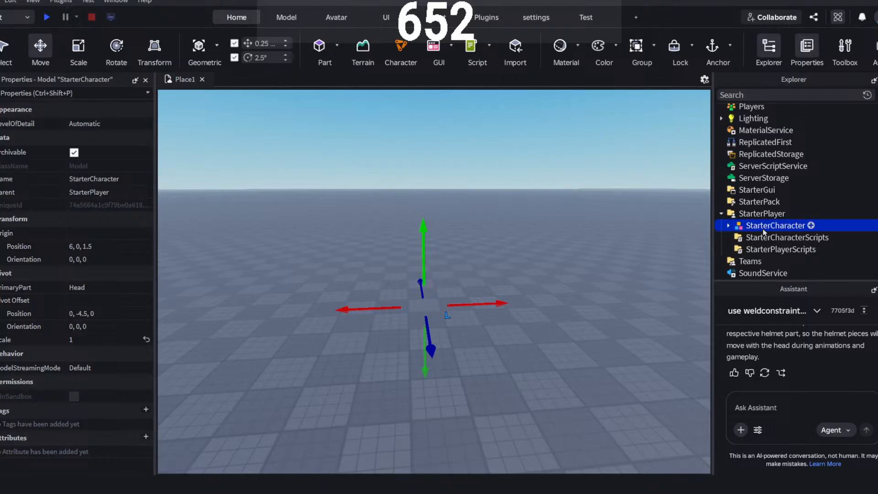
pyautogui.scroll(3, 757, 115)
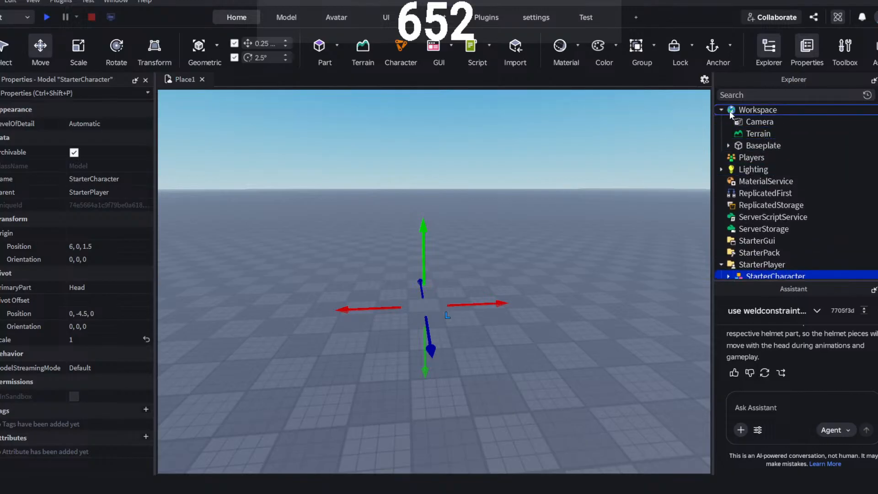
pyautogui.moveTo(732, 114); pyautogui.dragTo(731, 114)
pyautogui.click(486, 248)
# - Examine the StarterCharacter's helmet and antenna up close from above in the viewport
pyautogui.scroll(3, 484, 241)
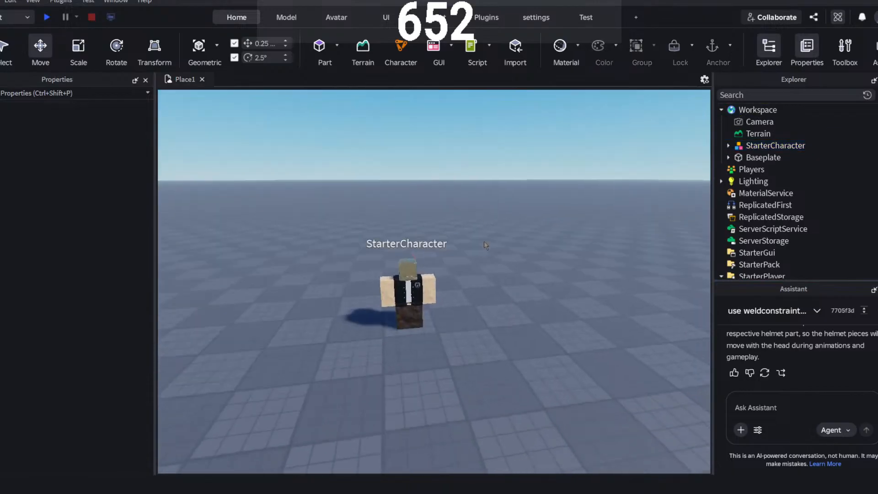
pyautogui.scroll(6, 483, 241)
pyautogui.click(485, 239)
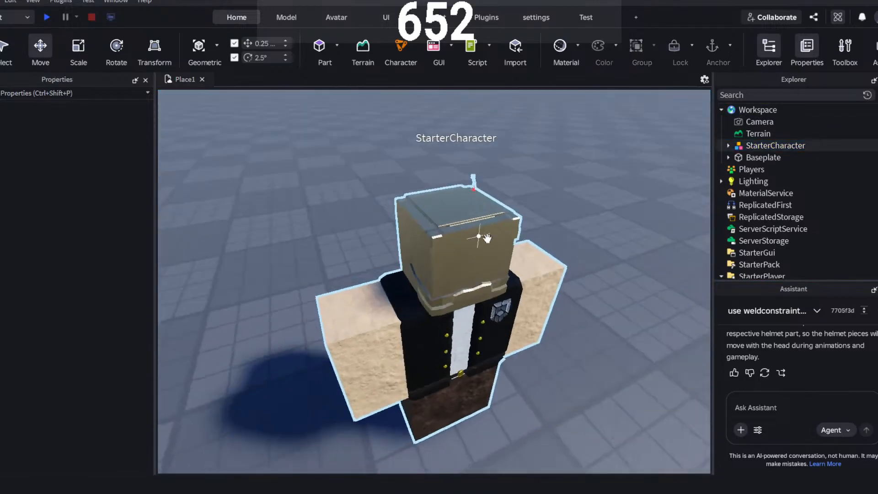
pyautogui.moveTo(487, 238)
pyautogui.mouseDown(button='right')
pyautogui.moveTo(483, 250)
pyautogui.moveTo(483, 239)
pyautogui.mouseUp(button='right')
pyautogui.scroll(3, 484, 240)
pyautogui.scroll(-4, 483, 240)
pyautogui.scroll(3, 482, 240)
pyautogui.scroll(-3, 484, 240)
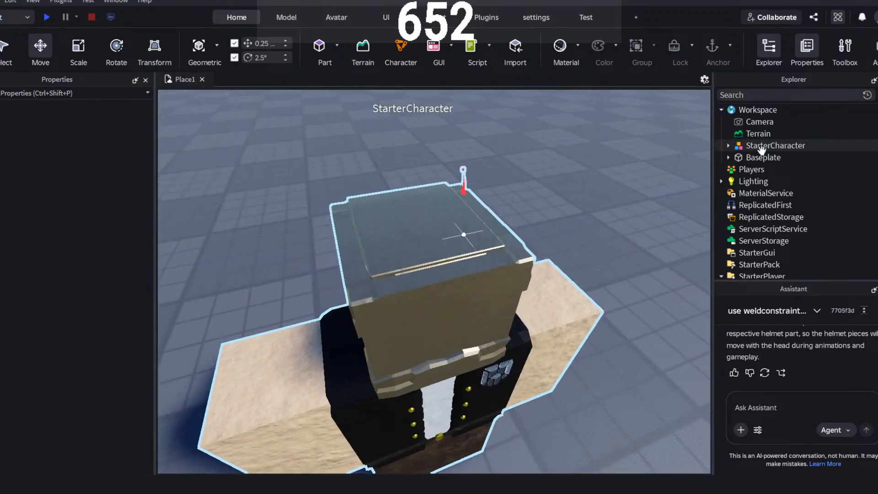
# - Expand the StarterCharacter's Head and SpaceHelmet in the hierarchy and inspect the helmet's Circle and Cube meshes
pyautogui.click(729, 145)
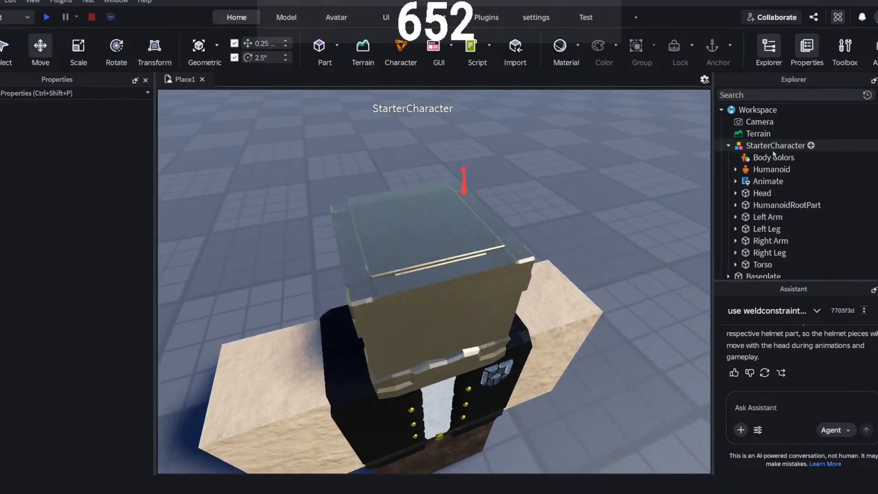
pyautogui.click(761, 192)
pyautogui.click(735, 192)
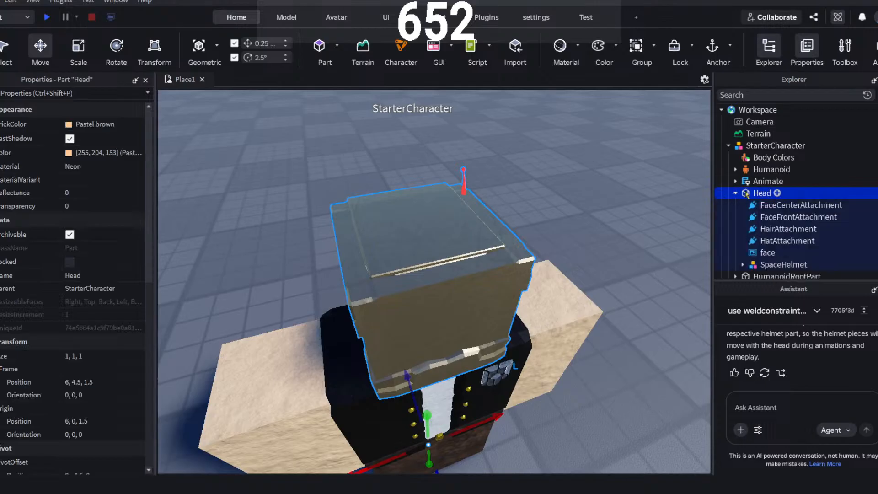
pyautogui.scroll(-3, 746, 195)
pyautogui.click(742, 187)
pyautogui.click(777, 200)
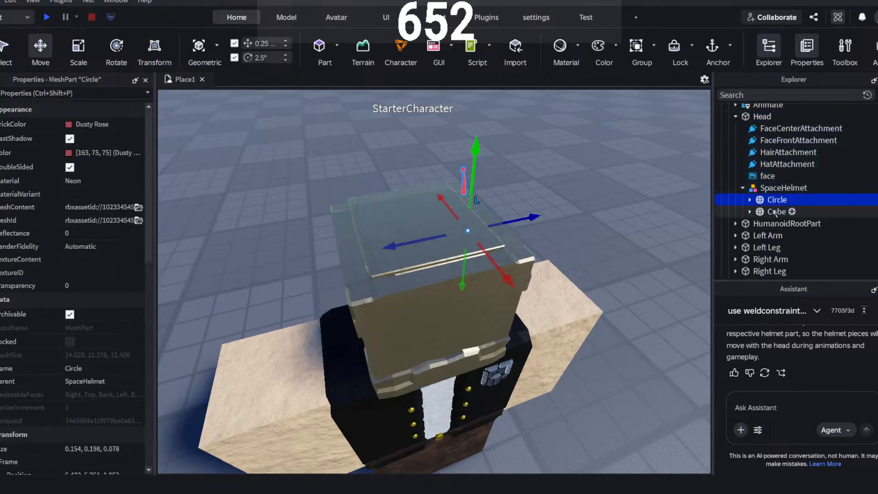
pyautogui.click(776, 212)
pyautogui.click(773, 199)
pyautogui.click(771, 206)
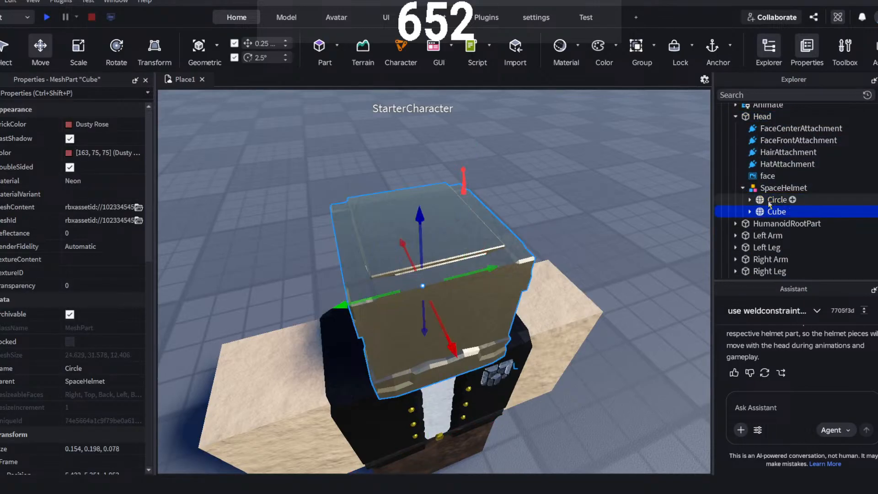
# - Focus the view on the SpaceHelmet model and examine it on the StarterCharacter close up and from farther away
pyautogui.click(783, 187)
pyautogui.press('f')
pyautogui.moveTo(441, 231); pyautogui.dragTo(461, 234)
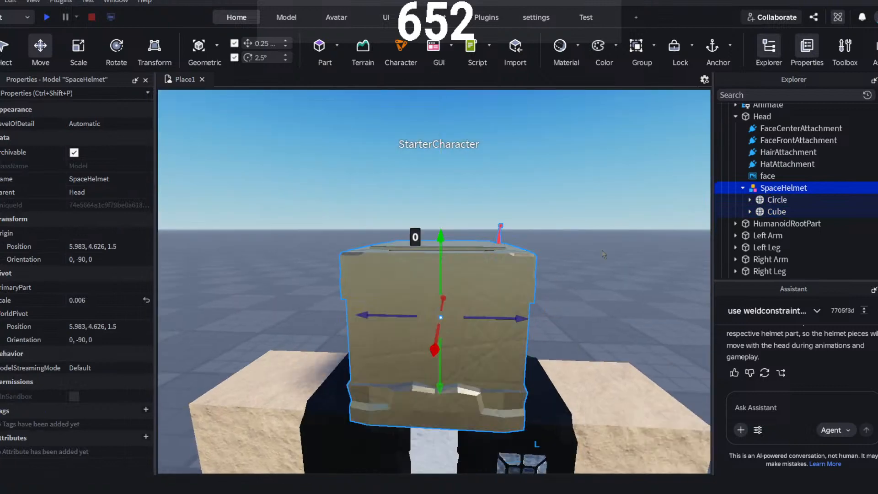
pyautogui.click(629, 337)
pyautogui.moveTo(629, 337); pyautogui.dragTo(627, 336, button='right')
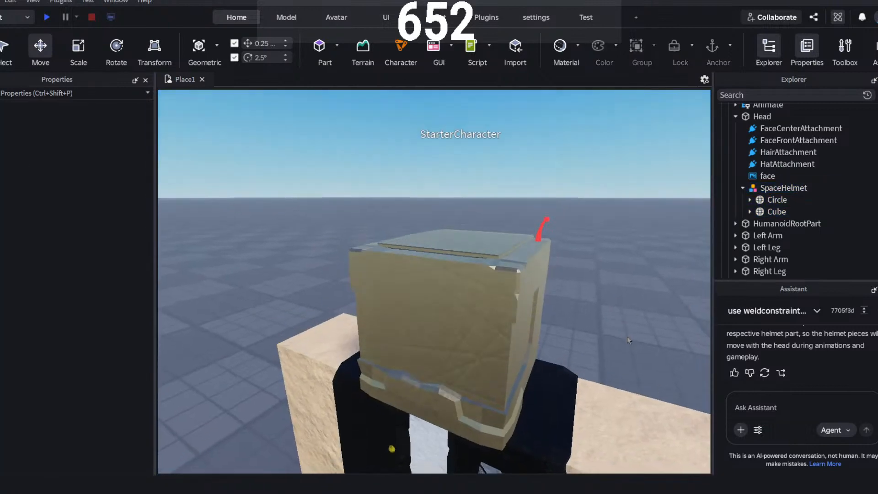
pyautogui.scroll(-10, 625, 335)
pyautogui.click(448, 294)
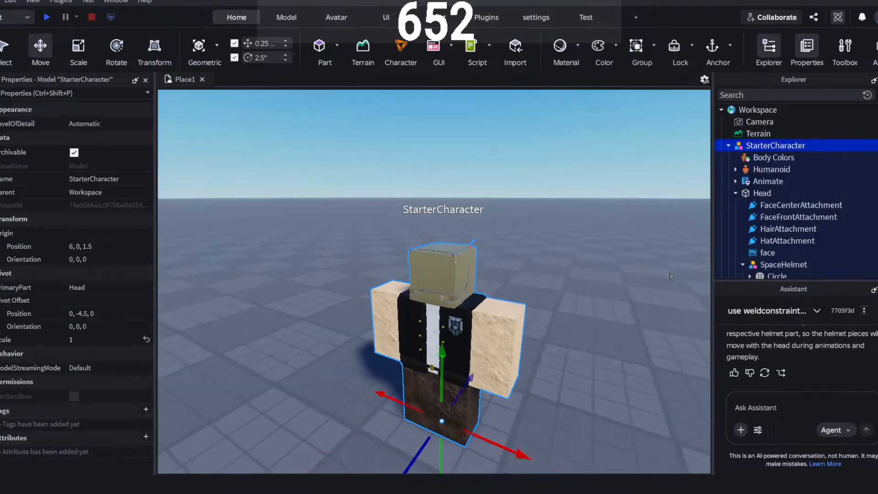
pyautogui.click(669, 272)
pyautogui.scroll(8, 652, 302)
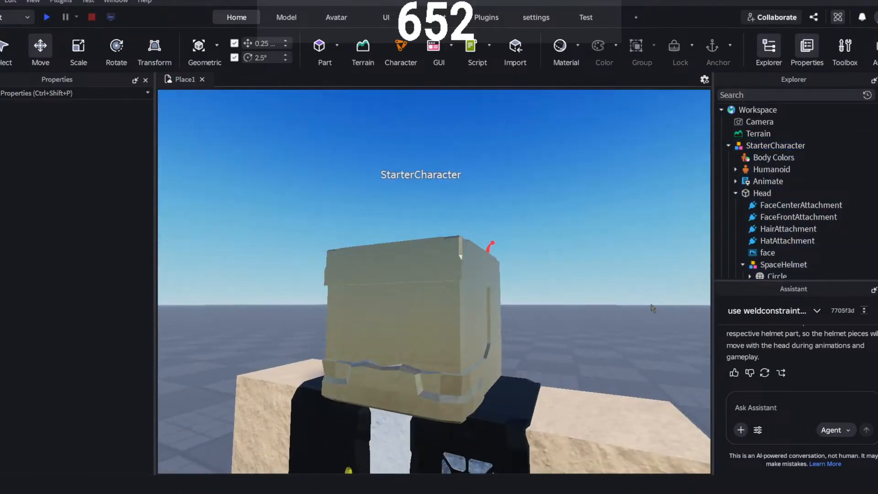
pyautogui.scroll(-5, 651, 303)
pyautogui.moveTo(652, 309); pyautogui.dragTo(621, 285, button='right')
pyautogui.scroll(7, 652, 302)
pyautogui.scroll(-7, 641, 275)
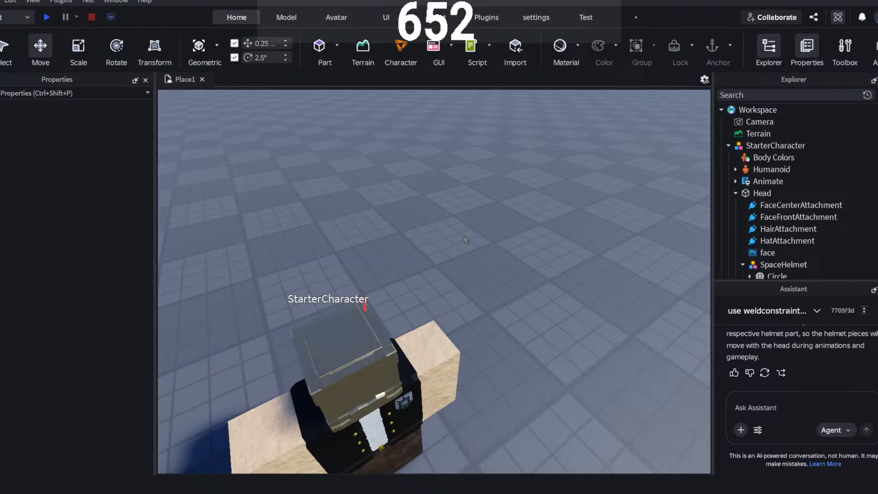
# - Collapse the StarterCharacter's hierarchy in Workspace and look through the remaining top-level objects
pyautogui.moveTo(478, 220); pyautogui.dragTo(479, 219, button='right')
pyautogui.press('d')
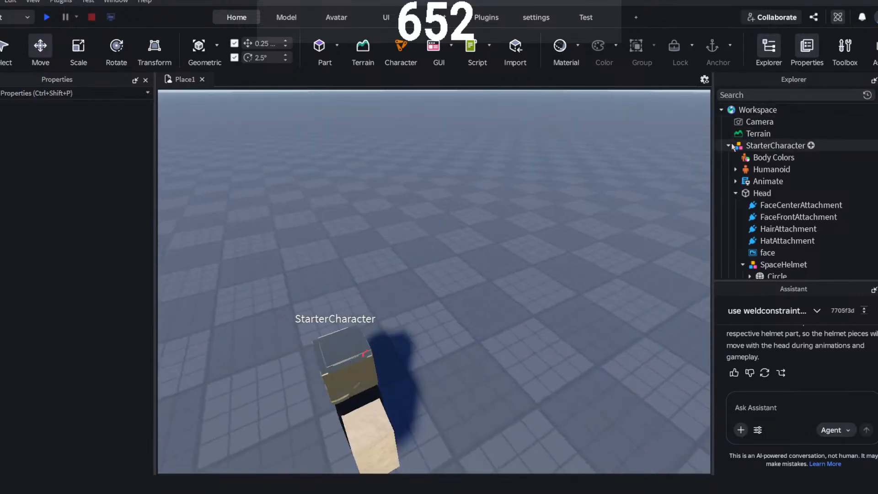
pyautogui.click(728, 146)
pyautogui.scroll(-3, 736, 163)
pyautogui.scroll(3, 754, 212)
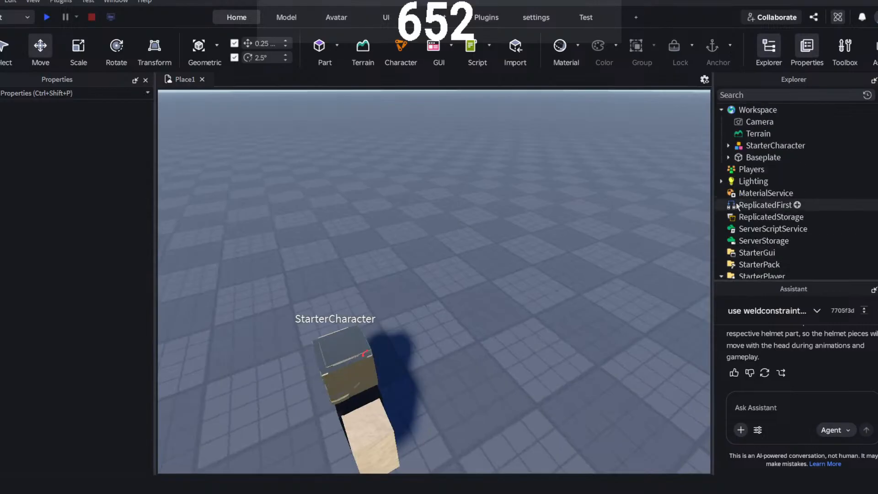
# - Examine the whole StarterCharacter with its helmet and jacket from the front, the side and above
pyautogui.moveTo(589, 215); pyautogui.dragTo(588, 215, button='right')
pyautogui.press('w')
pyautogui.press('w')
pyautogui.press('a')
pyautogui.press('s')
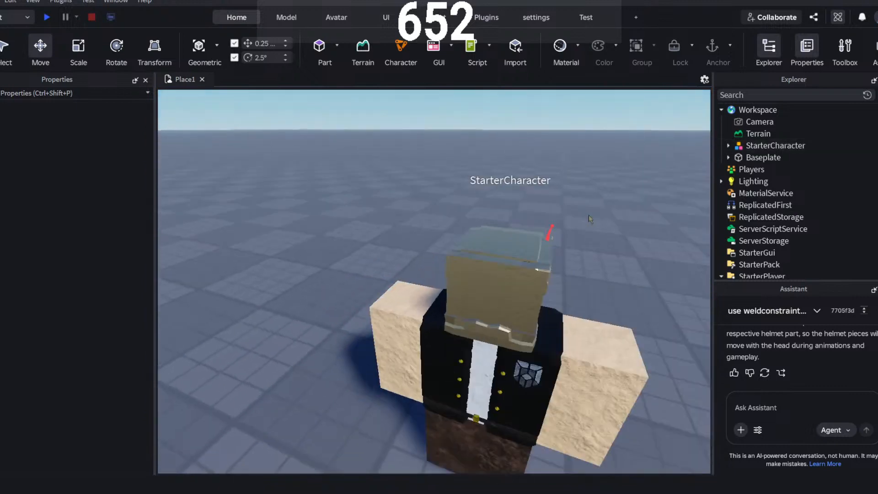
pyautogui.press('s')
pyautogui.moveTo(580, 252); pyautogui.dragTo(580, 251, button='right')
pyautogui.press('w')
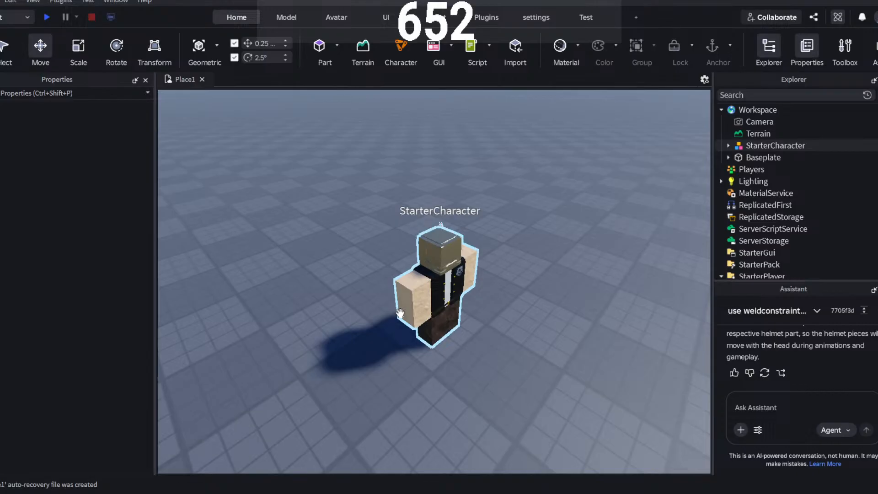
pyautogui.moveTo(383, 238); pyautogui.dragTo(382, 238, button='right')
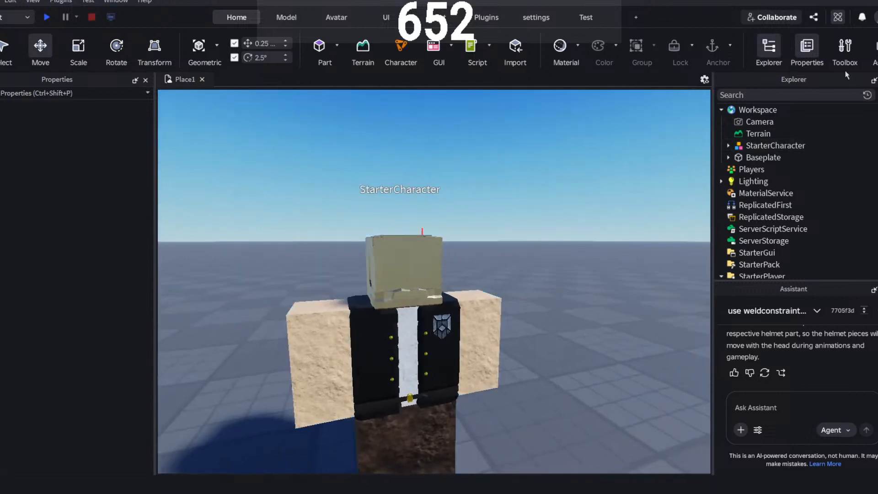
# - Open the Toolbox's Creator Store and review its recent searches and its sorting and creator filters
pyautogui.click(842, 45)
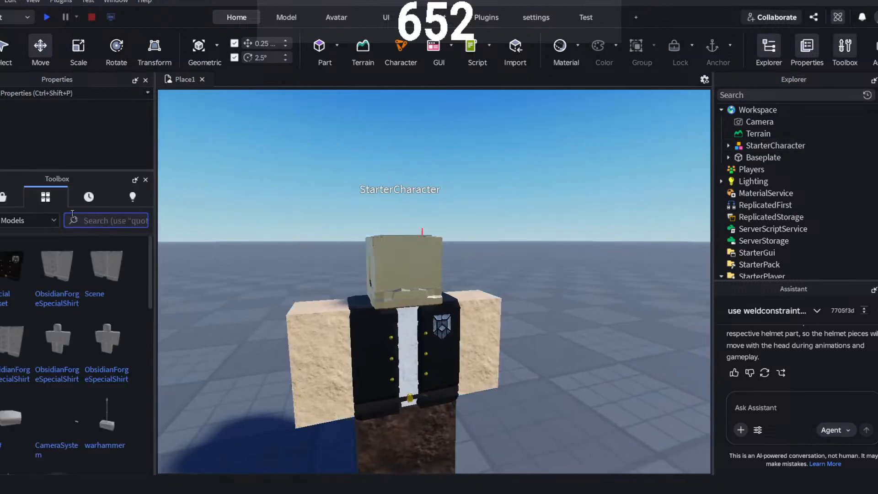
pyautogui.click(2, 199)
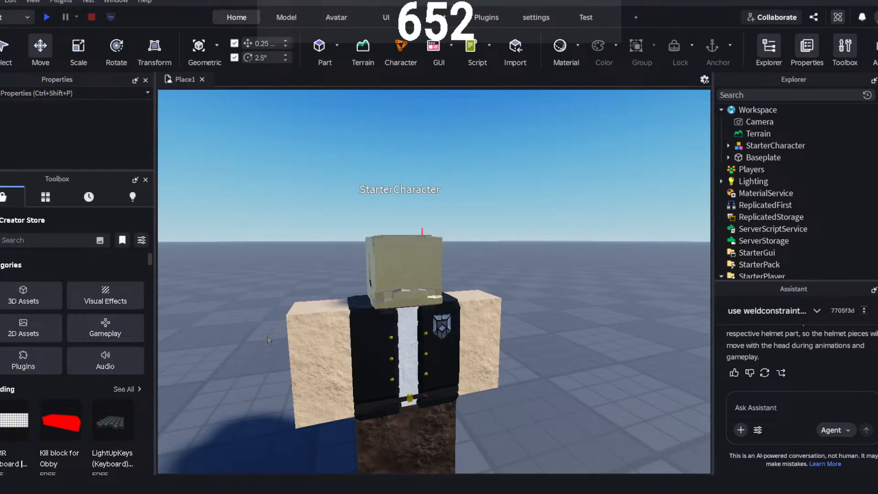
pyautogui.click(42, 240)
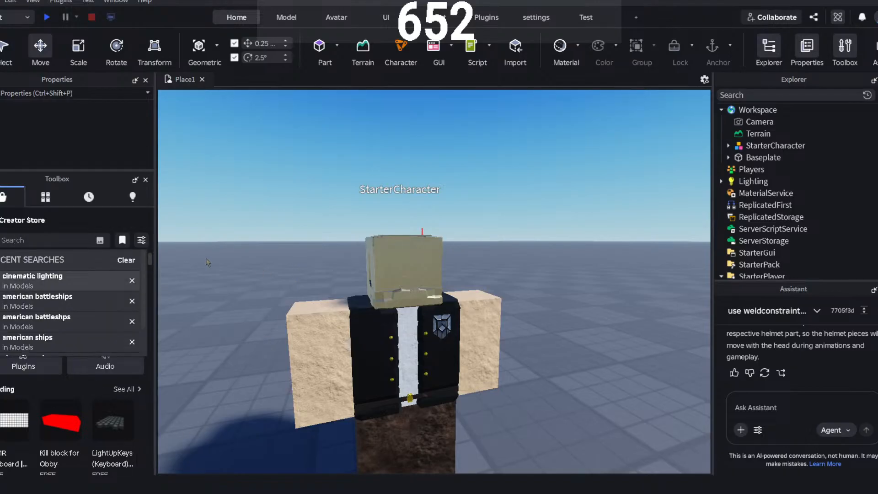
pyautogui.click(222, 245)
pyautogui.click(17, 245)
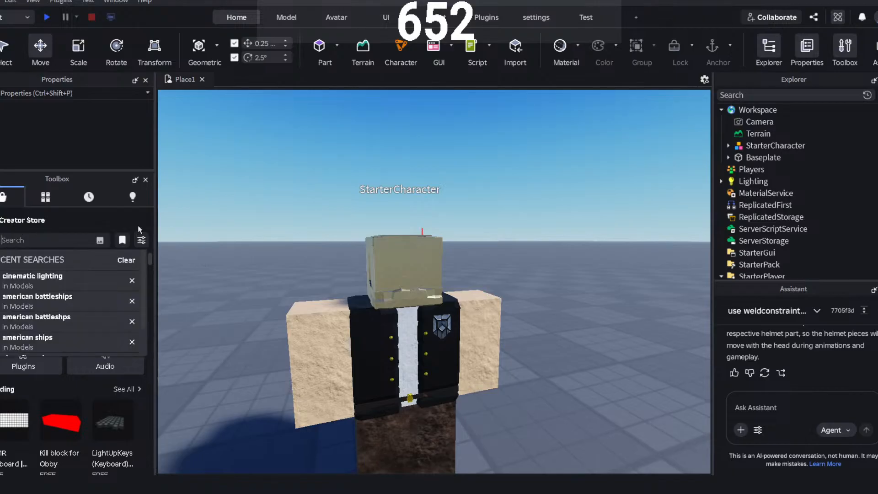
pyautogui.click(141, 240)
pyautogui.click(142, 240)
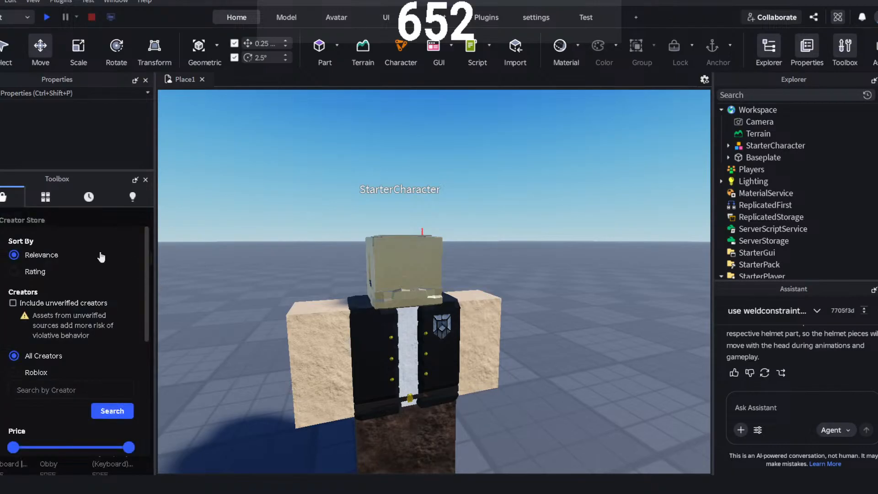
pyautogui.press('Escape')
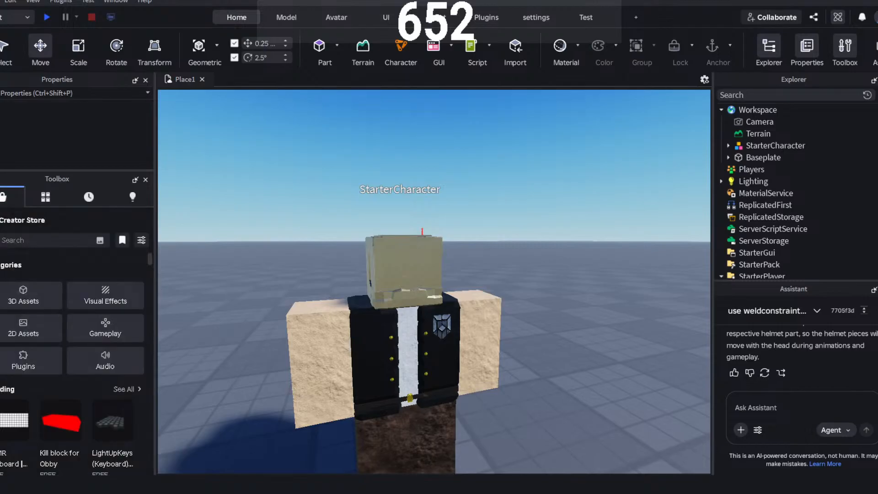
# - Look through the Creator Store categories, view the Decals category under 2D Assets, and close the Toolbox
pyautogui.click(1, 220)
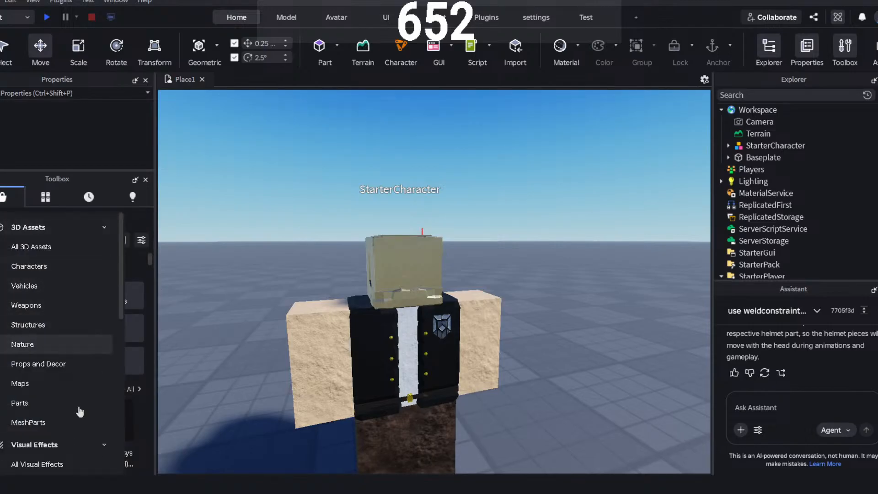
pyautogui.scroll(-5, 37, 386)
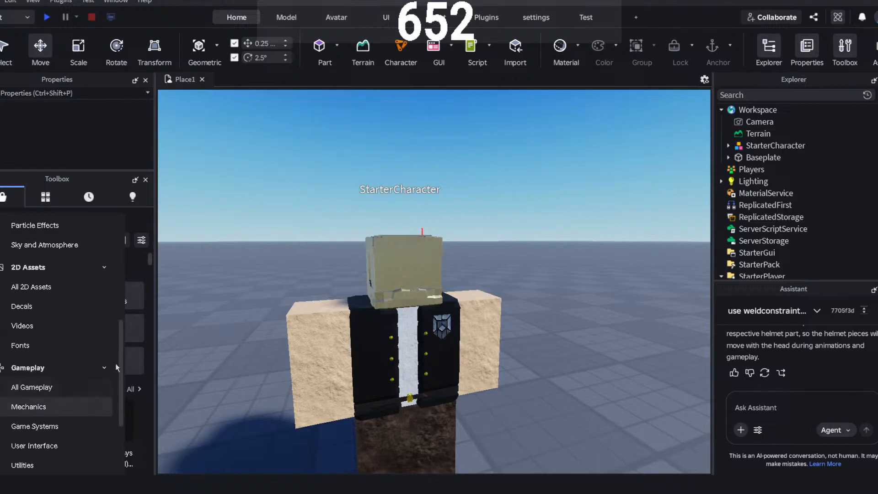
pyautogui.click(141, 247)
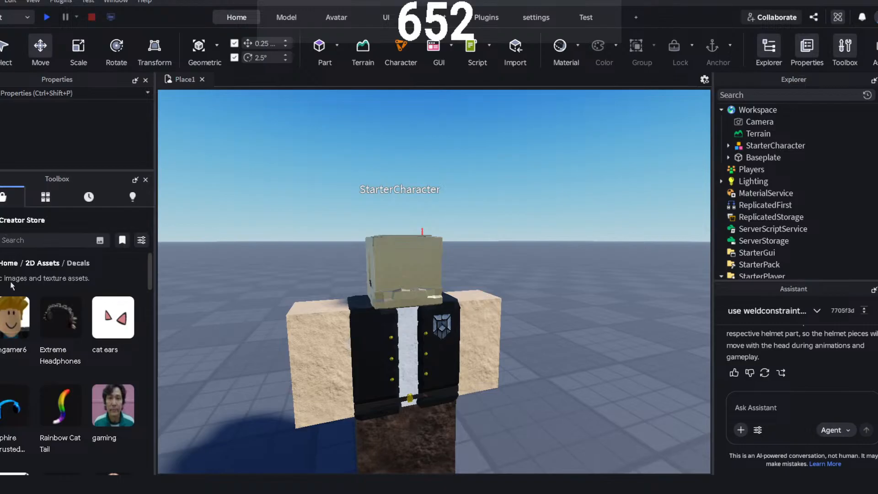
pyautogui.click(145, 179)
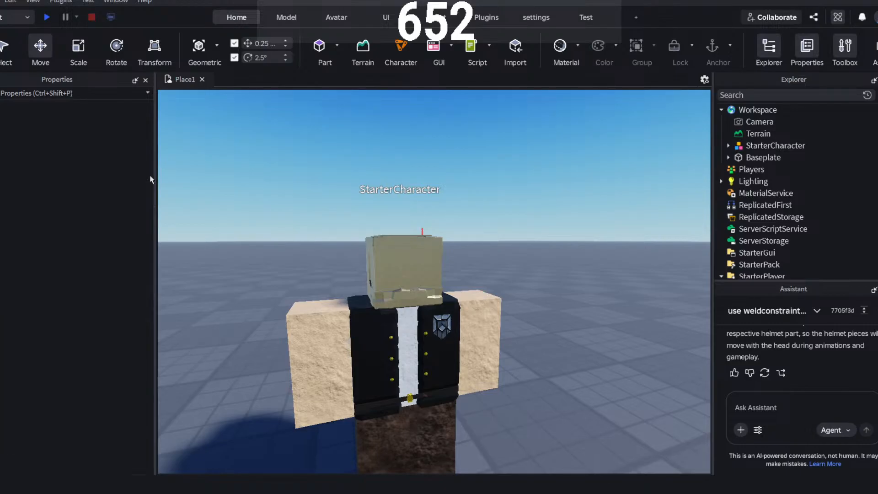
# - Reopen the Toolbox, look through the recently used models and the Creator Store decals, and close it again
pyautogui.click(846, 48)
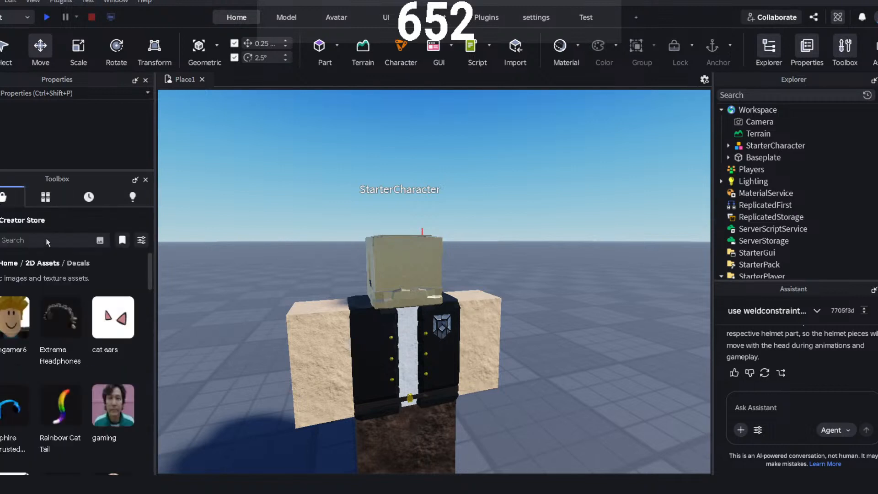
pyautogui.click(88, 196)
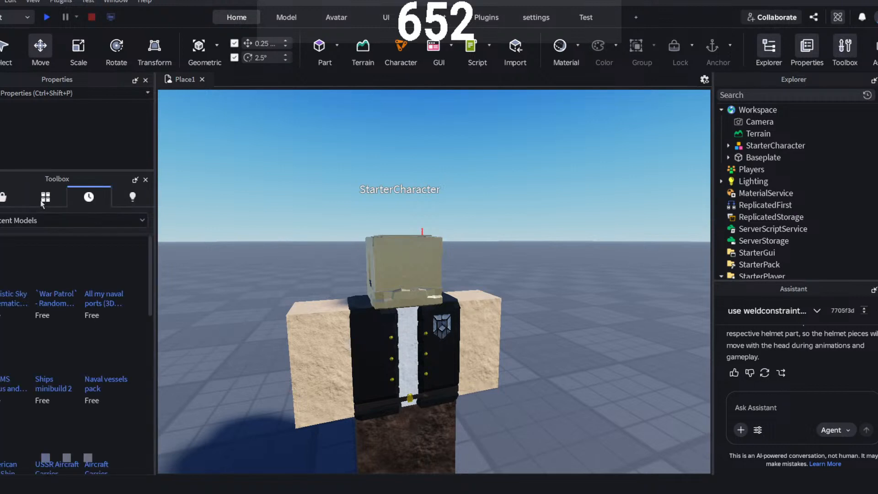
pyautogui.scroll(-5, 83, 342)
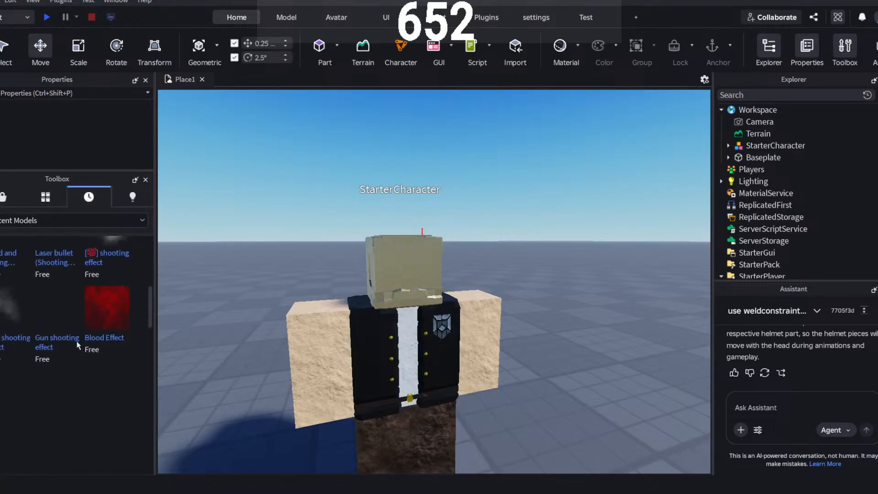
pyautogui.scroll(-3, 63, 326)
pyautogui.scroll(5, 62, 323)
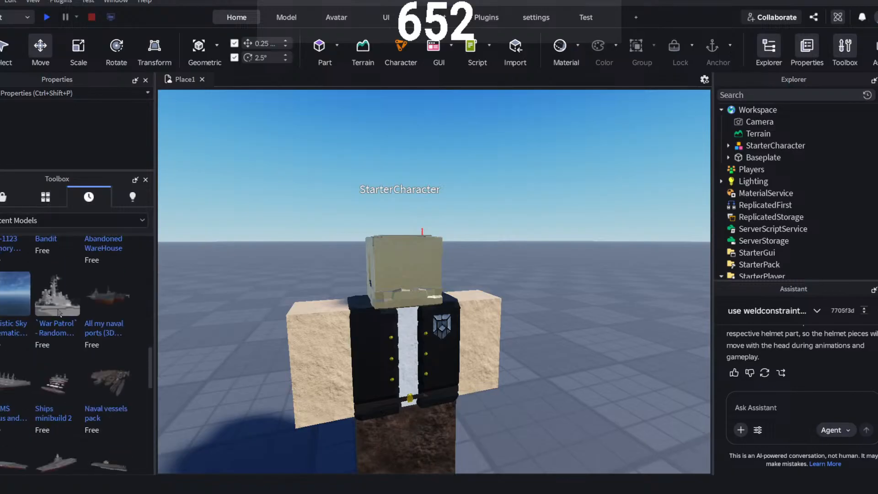
pyautogui.scroll(-3, 50, 301)
pyautogui.scroll(3, 44, 281)
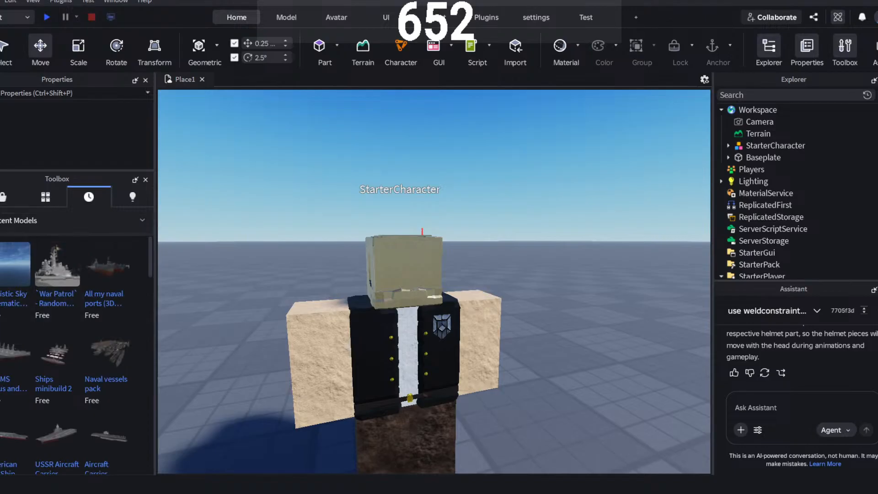
pyautogui.click(4, 197)
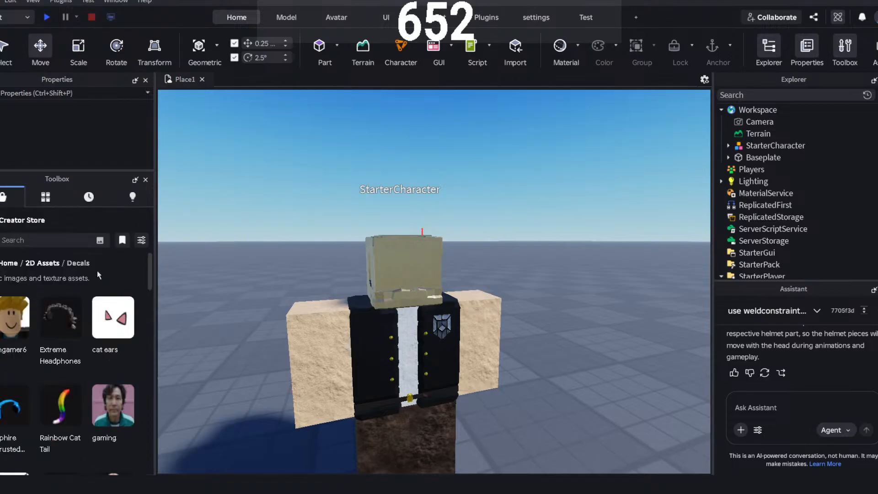
pyautogui.click(145, 180)
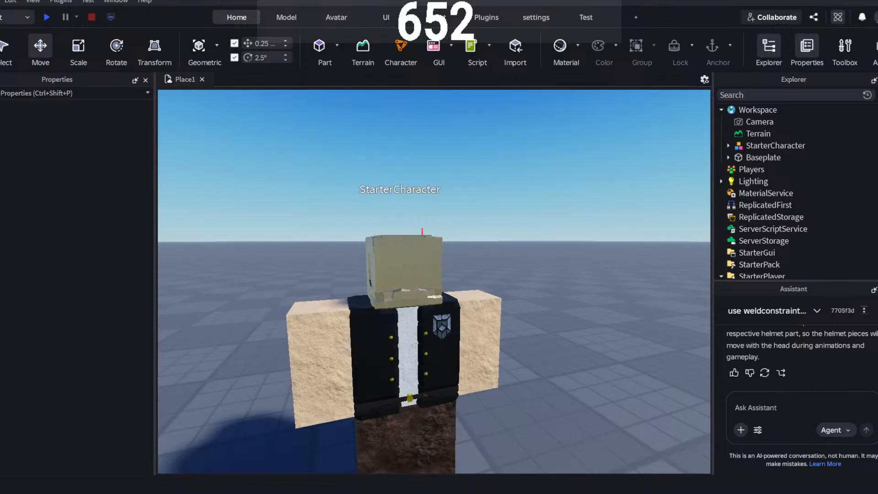
# - Examine the StarterCharacter's outfit from several angles, including a close view of the helmet's front
pyautogui.moveTo(558, 326); pyautogui.dragTo(563, 325, button='right')
pyautogui.click(552, 321)
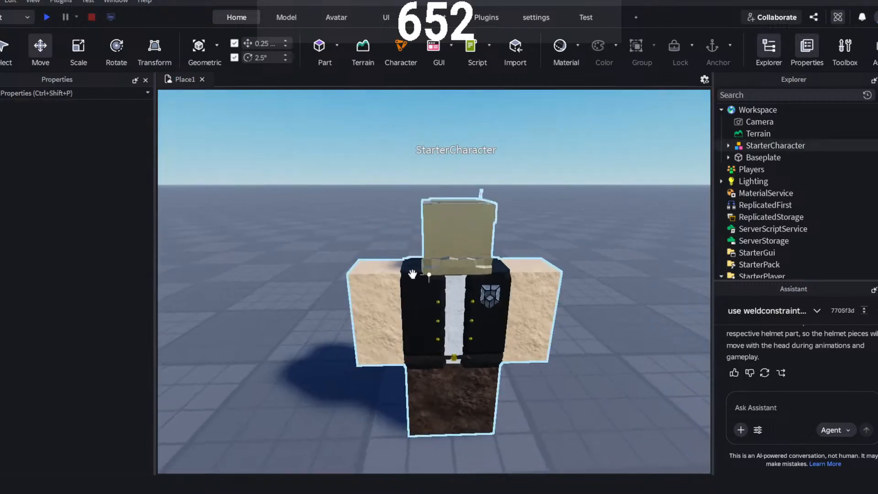
pyautogui.click(571, 233)
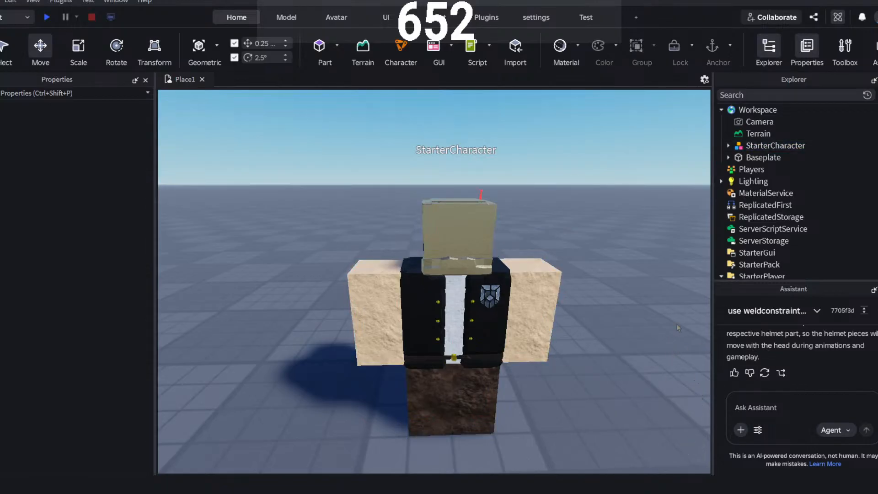
pyautogui.press('a')
pyautogui.moveTo(362, 174); pyautogui.dragTo(376, 148, button='right')
pyautogui.press('a')
pyautogui.press('a')
pyautogui.press('a')
pyautogui.press('w')
pyautogui.press('s')
pyautogui.press('a')
pyautogui.press('a')
pyautogui.scroll(-5, 378, 153)
pyautogui.scroll(10, 376, 151)
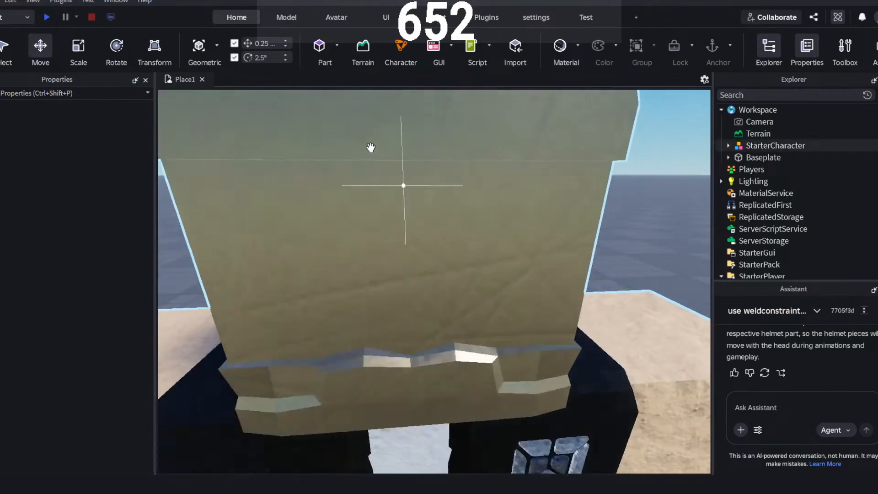
pyautogui.press('d')
pyautogui.press('a')
pyautogui.scroll(-6, 376, 149)
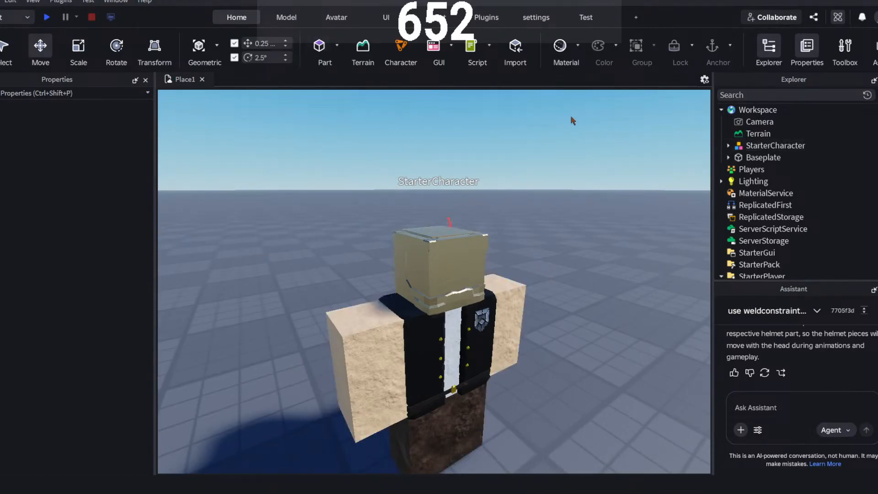
# - Insert a block part in front of the StarterCharacter and scale it to 4.5 × 1 × 2 studs
pyautogui.moveTo(571, 120); pyautogui.dragTo(777, 215, button='right')
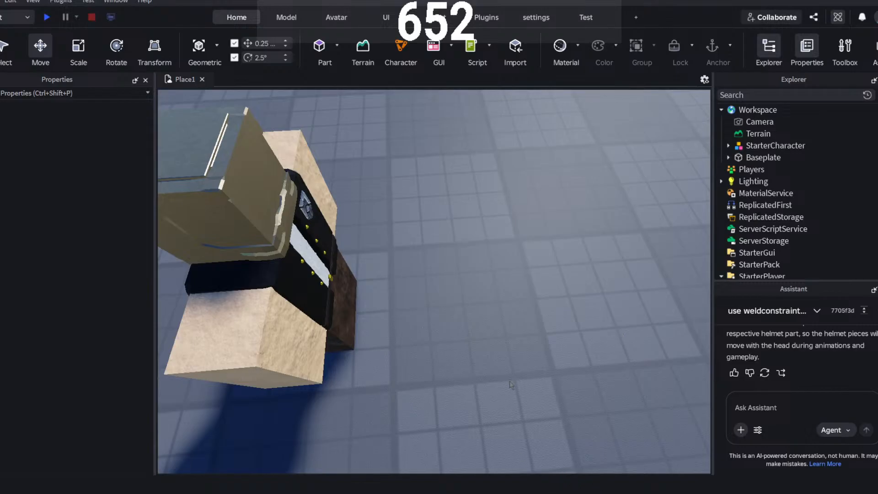
pyautogui.click(320, 51)
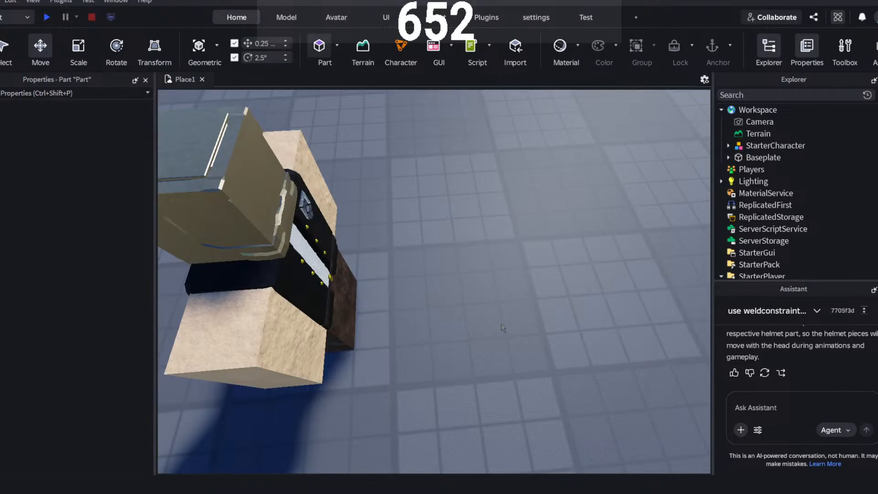
pyautogui.moveTo(472, 307); pyautogui.dragTo(385, 350)
pyautogui.click(72, 50)
pyautogui.press('d')
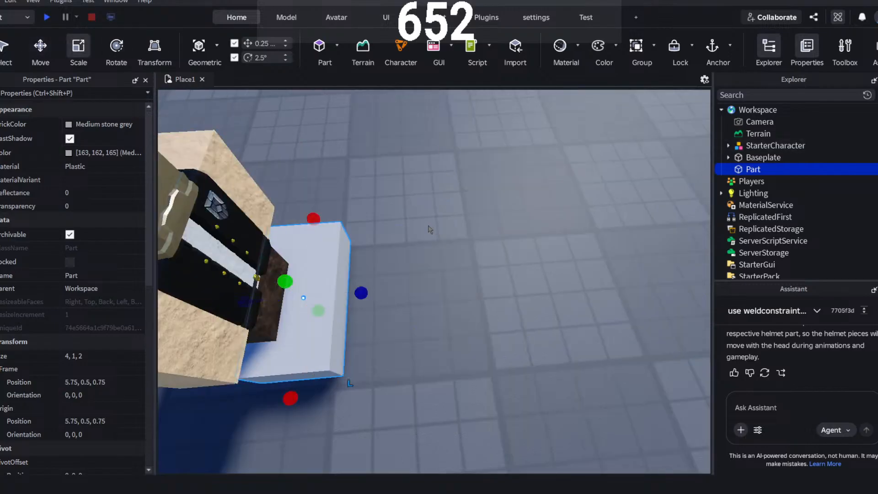
pyautogui.moveTo(429, 229); pyautogui.dragTo(392, 262, button='right')
pyautogui.moveTo(310, 336); pyautogui.dragTo(297, 354)
pyautogui.moveTo(519, 274); pyautogui.dragTo(552, 278, button='right')
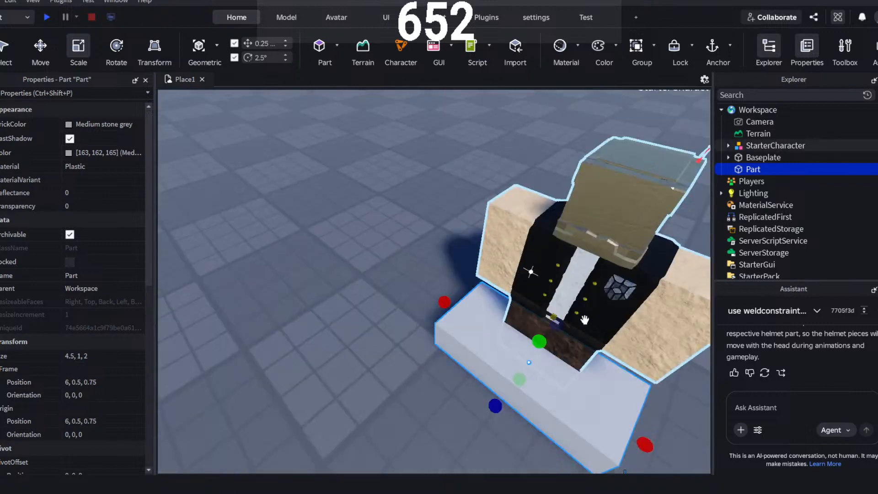
pyautogui.moveTo(585, 320); pyautogui.dragTo(586, 322, button='right')
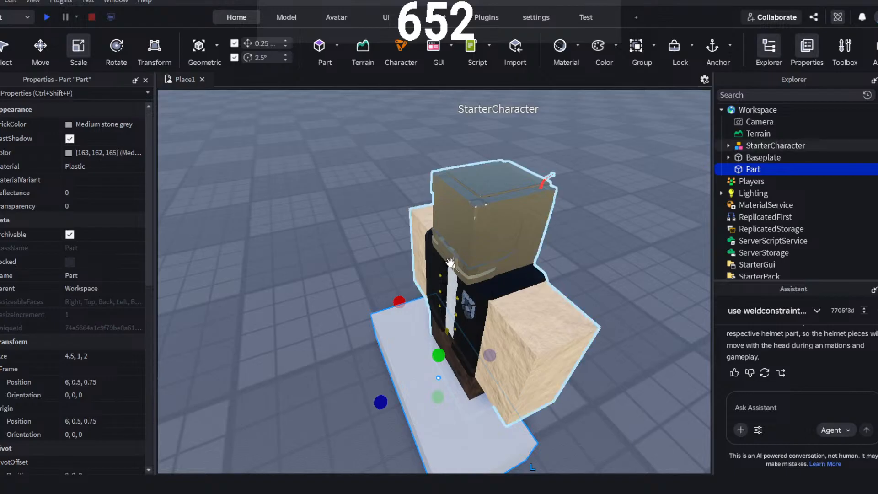
# - Delete the block part in front of the StarterCharacter
pyautogui.click(390, 266)
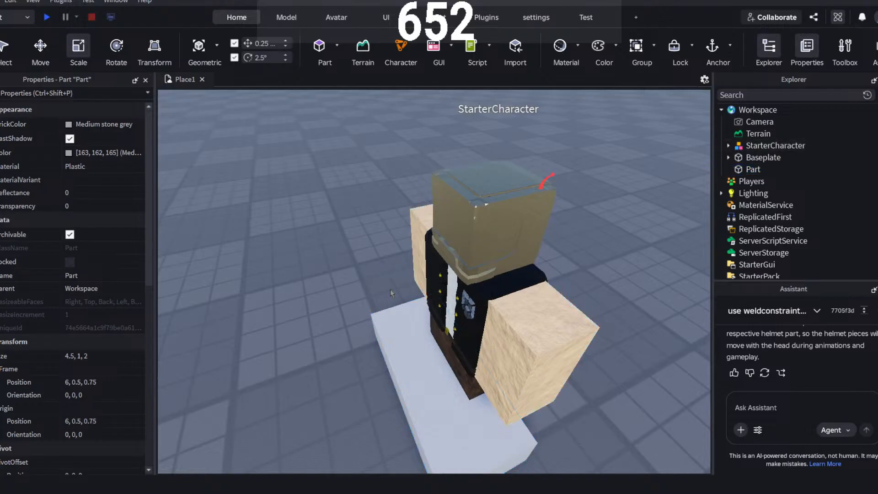
pyautogui.click(415, 354)
pyautogui.press('Delete')
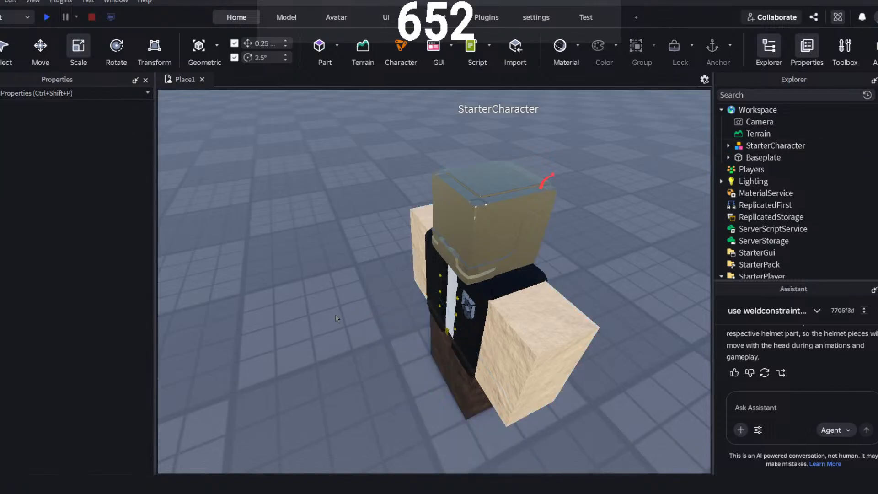
# - Examine the StarterCharacter from the side and from farther away, including the helmet and arms
pyautogui.moveTo(339, 318)
pyautogui.mouseDown(button='right')
pyautogui.moveTo(347, 319)
pyautogui.moveTo(339, 318)
pyautogui.mouseUp(button='right')
pyautogui.press('s')
pyautogui.press('w')
pyautogui.press('s')
pyautogui.press('d')
pyautogui.click(576, 232)
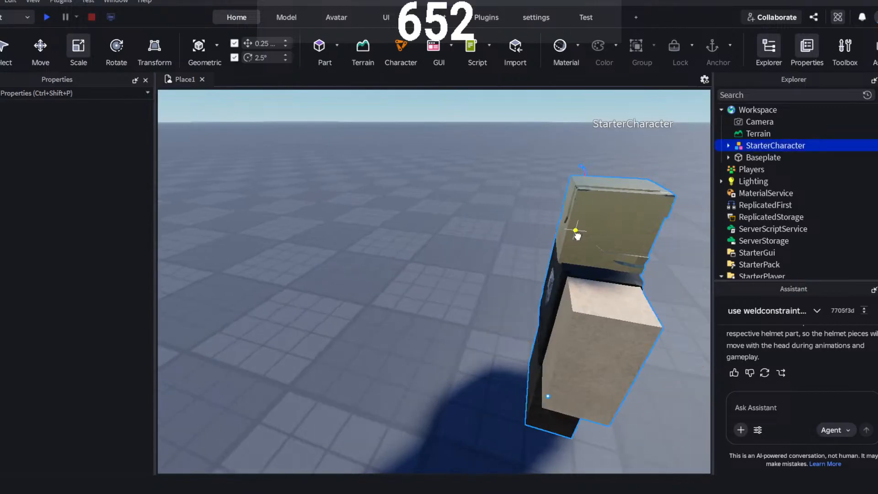
pyautogui.click(460, 191)
pyautogui.scroll(-3, 436, 286)
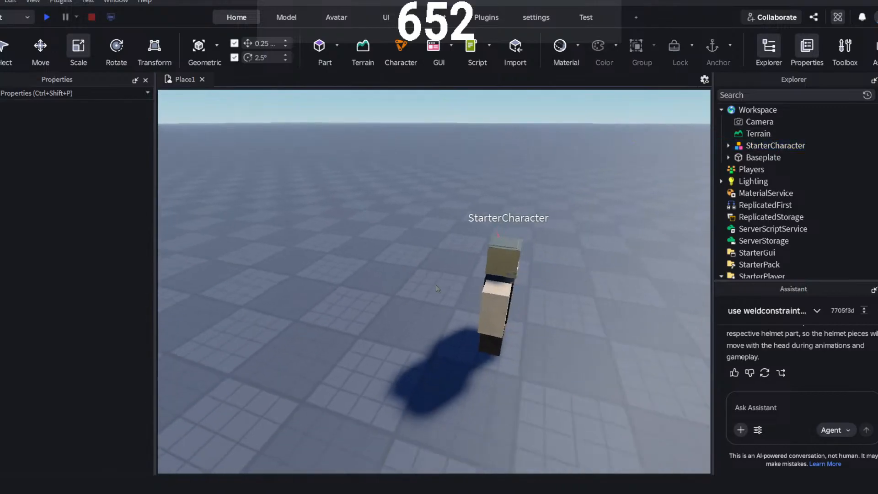
pyautogui.press('d')
pyautogui.press('w')
pyautogui.moveTo(486, 288); pyautogui.dragTo(513, 277, button='right')
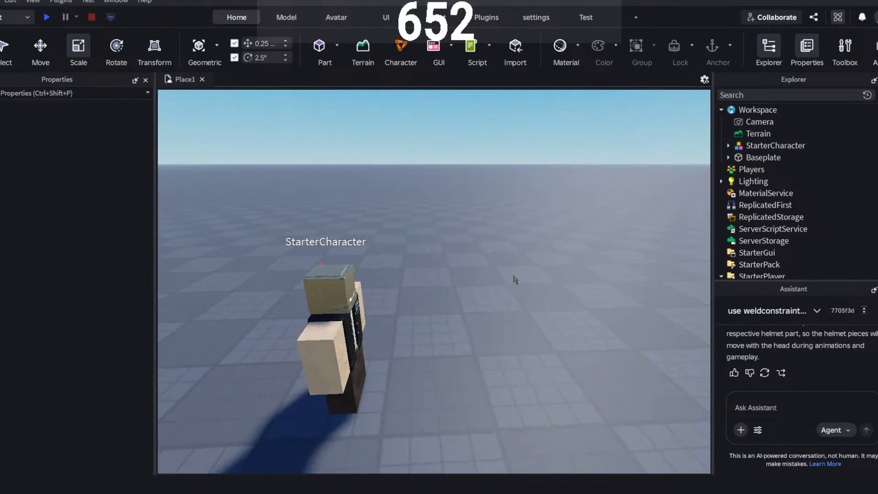
# - Duplicate the StarterCharacter and place the copy beside the original at position 0, 0, 1.5
pyautogui.click(326, 319)
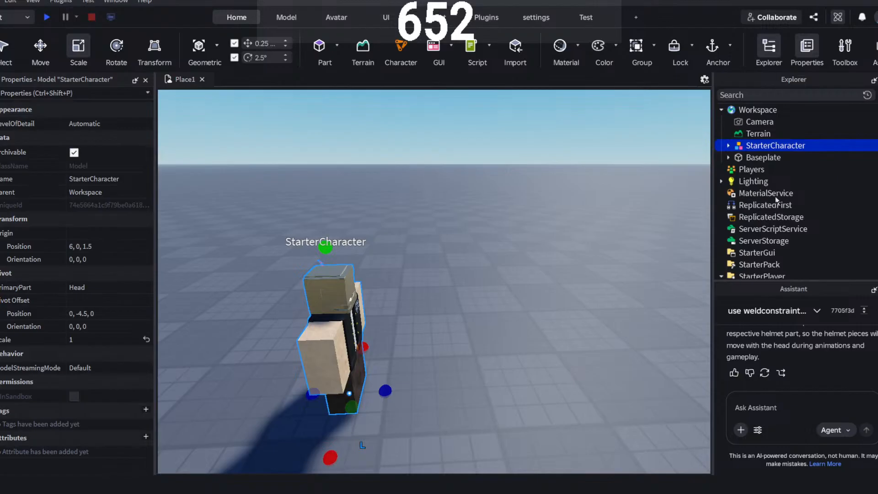
pyautogui.hotkey('ctrl', 'd')
pyautogui.moveTo(309, 368); pyautogui.dragTo(553, 357)
pyautogui.moveTo(553, 356); pyautogui.dragTo(553, 357, button='right')
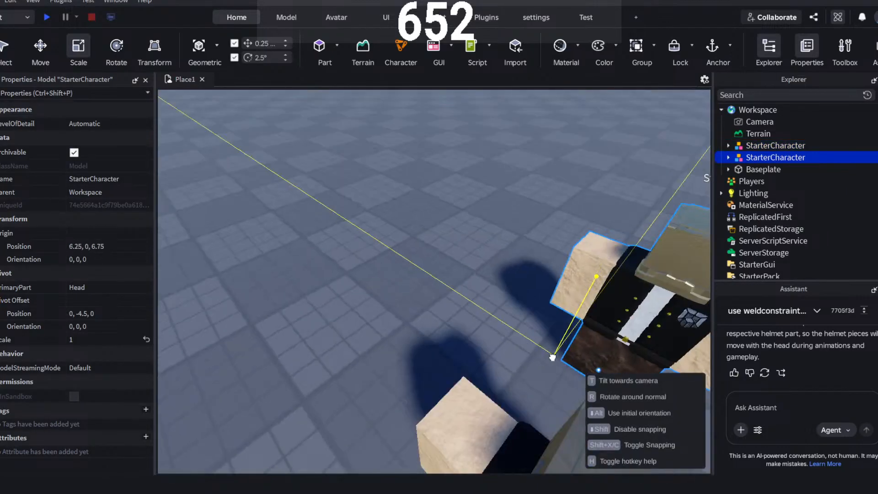
pyautogui.moveTo(553, 356); pyautogui.dragTo(553, 357)
pyautogui.moveTo(553, 357); pyautogui.dragTo(553, 357, button='right')
pyautogui.moveTo(553, 356); pyautogui.dragTo(553, 357)
pyautogui.moveTo(553, 357); pyautogui.dragTo(553, 356, button='right')
pyautogui.moveTo(553, 356); pyautogui.dragTo(553, 357)
pyautogui.moveTo(553, 356); pyautogui.dragTo(553, 356, button='right')
pyautogui.moveTo(553, 357); pyautogui.dragTo(553, 356)
pyautogui.moveTo(553, 356); pyautogui.dragTo(553, 356, button='right')
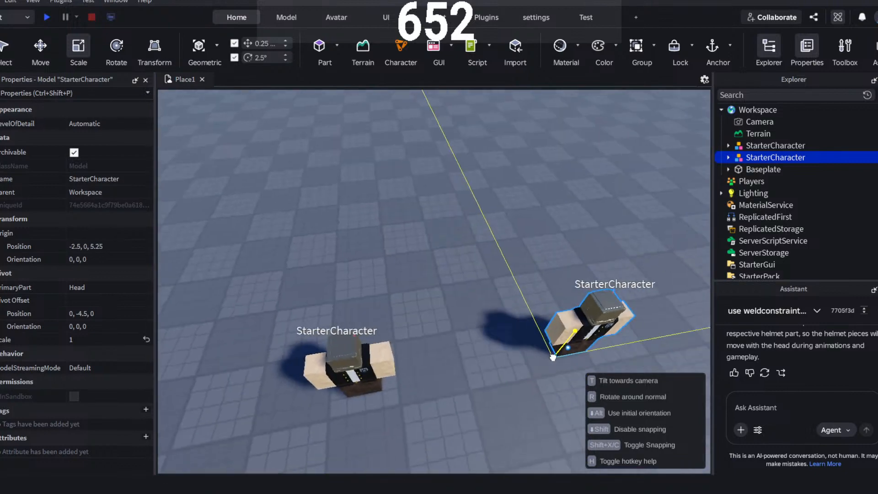
pyautogui.moveTo(553, 357); pyautogui.dragTo(436, 363)
pyautogui.moveTo(436, 363); pyautogui.dragTo(436, 363, button='right')
pyautogui.moveTo(436, 362)
pyautogui.mouseDown()
pyautogui.moveTo(457, 364)
pyautogui.moveTo(446, 369)
pyautogui.mouseUp()
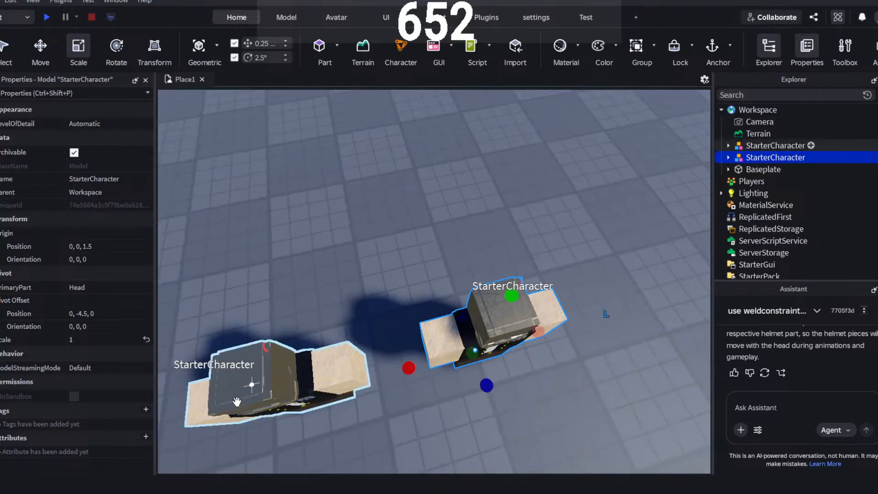
# - Compare the two characters from the front, then list the duplicate's body parts and inspect its Head
pyautogui.click(377, 284)
pyautogui.moveTo(458, 290); pyautogui.dragTo(453, 317, button='right')
pyautogui.press('s')
pyautogui.press('d')
pyautogui.press('w')
pyautogui.click(411, 324)
pyautogui.press('a')
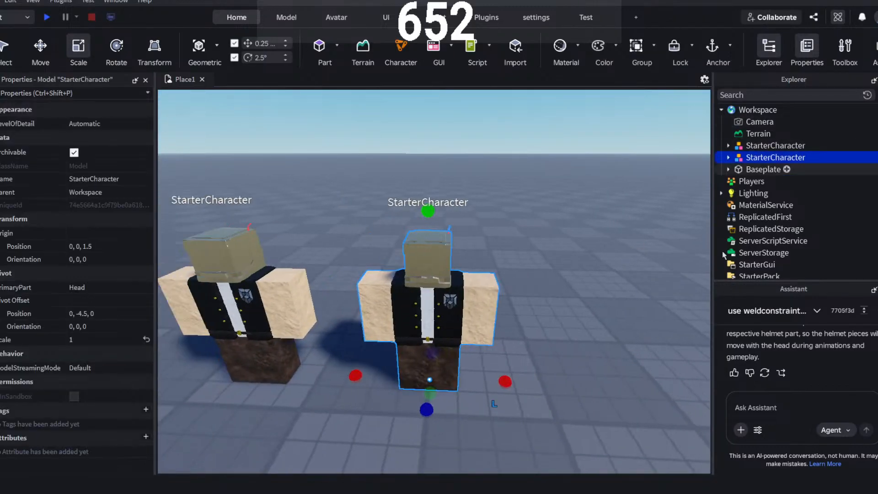
pyautogui.click(728, 157)
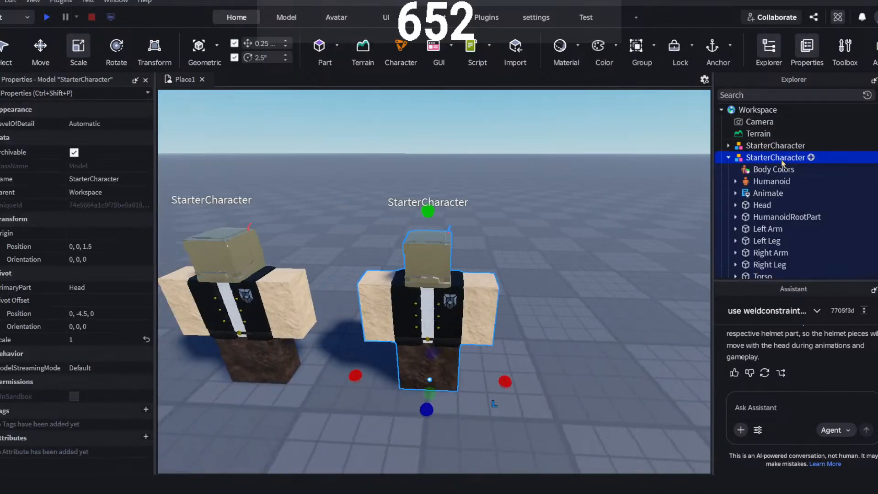
pyautogui.scroll(-3, 727, 182)
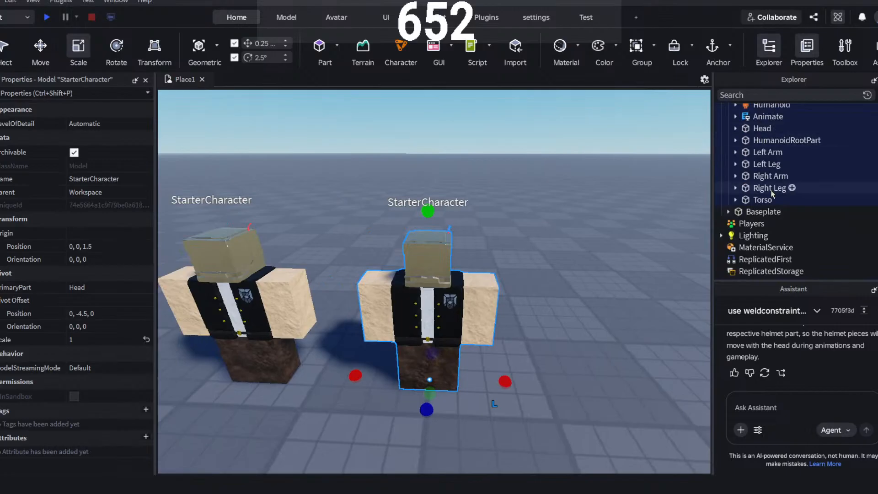
pyautogui.click(762, 129)
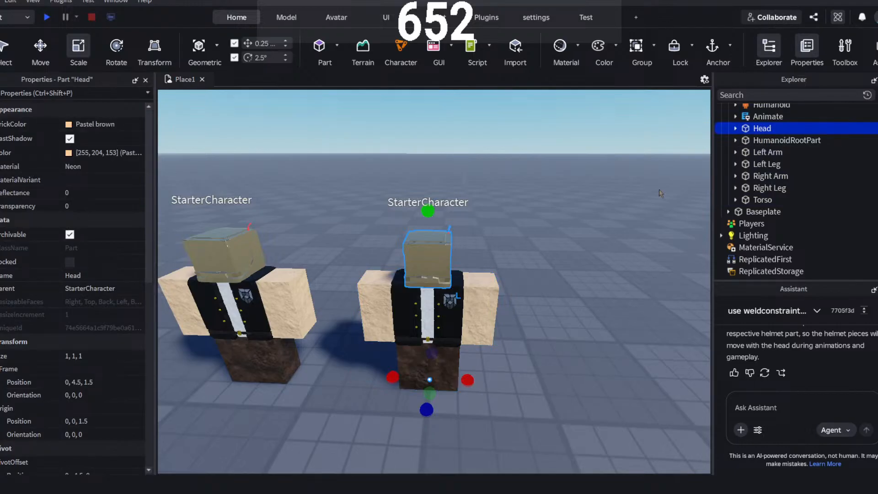
pyautogui.click(649, 208)
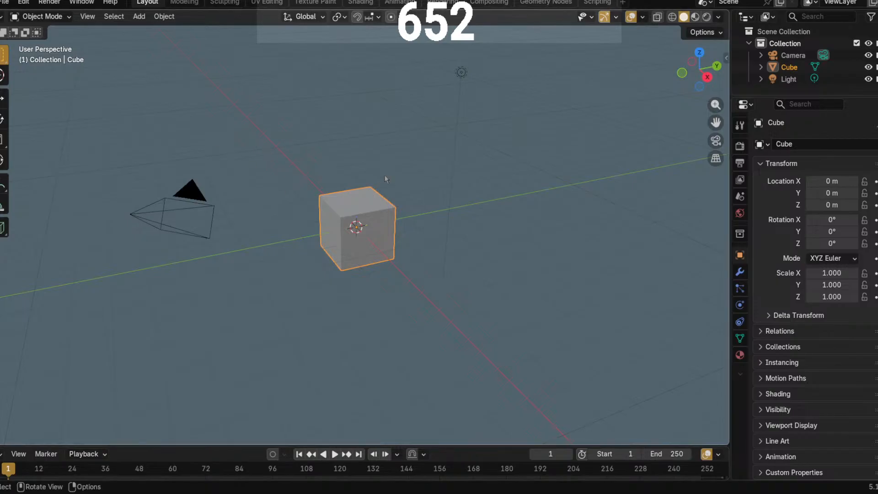
# - In Blender, delete the default camera, cube and light from the scene
pyautogui.click(384, 176)
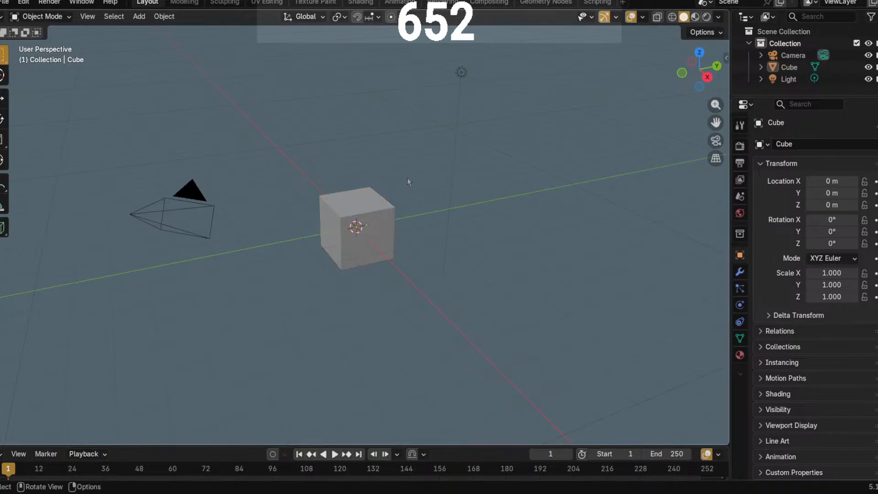
pyautogui.rightClick(427, 199)
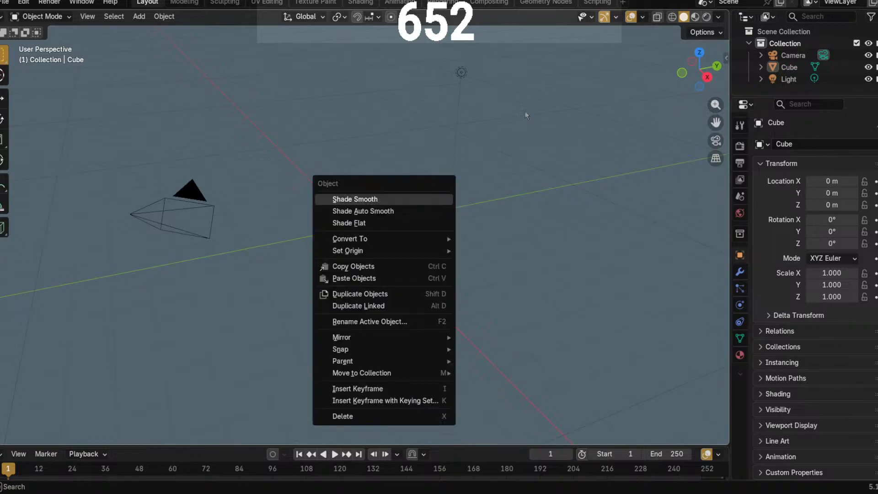
pyautogui.rightClick(520, 171)
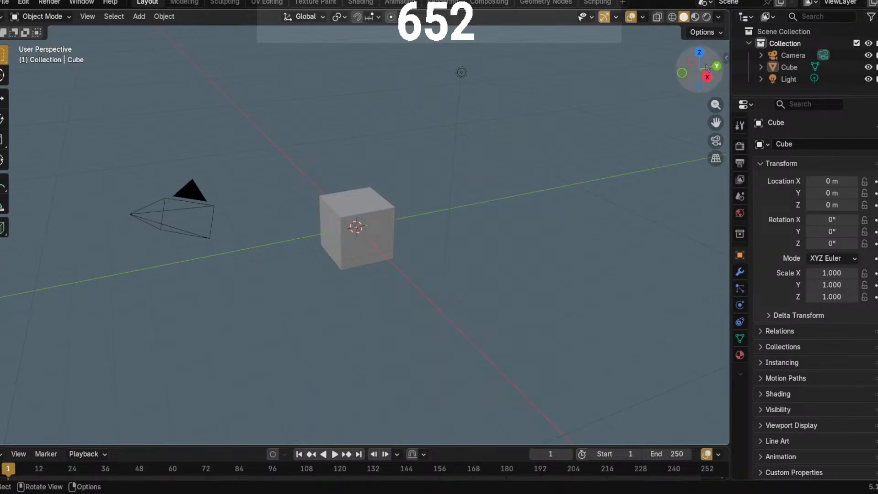
pyautogui.moveTo(716, 128); pyautogui.dragTo(772, 167)
pyautogui.moveTo(576, 70); pyautogui.dragTo(2, 428)
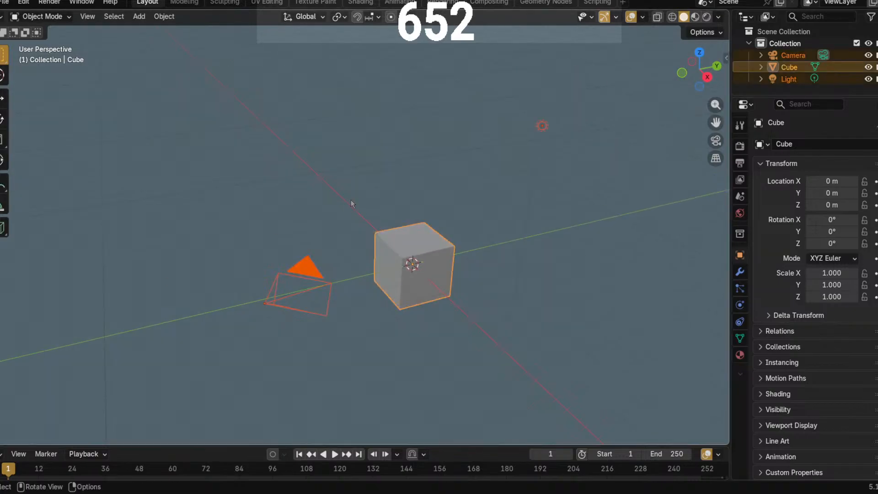
pyautogui.press('Delete')
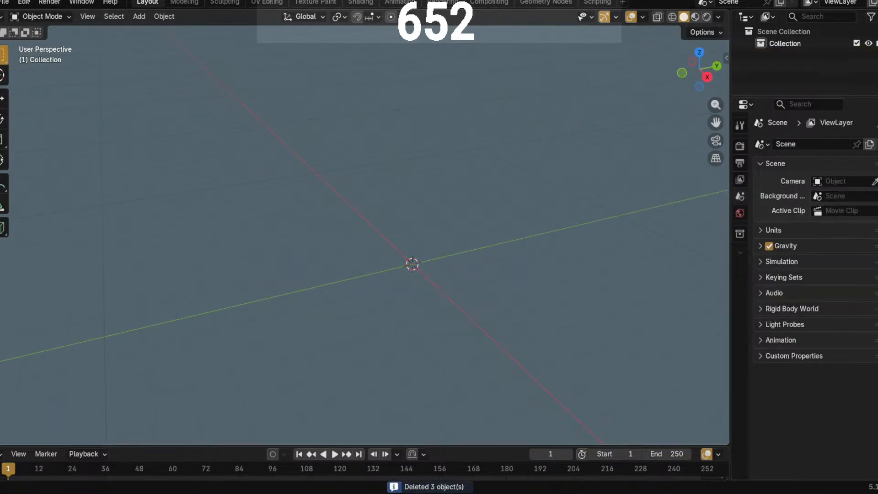
pyautogui.scroll(3, 509, 243)
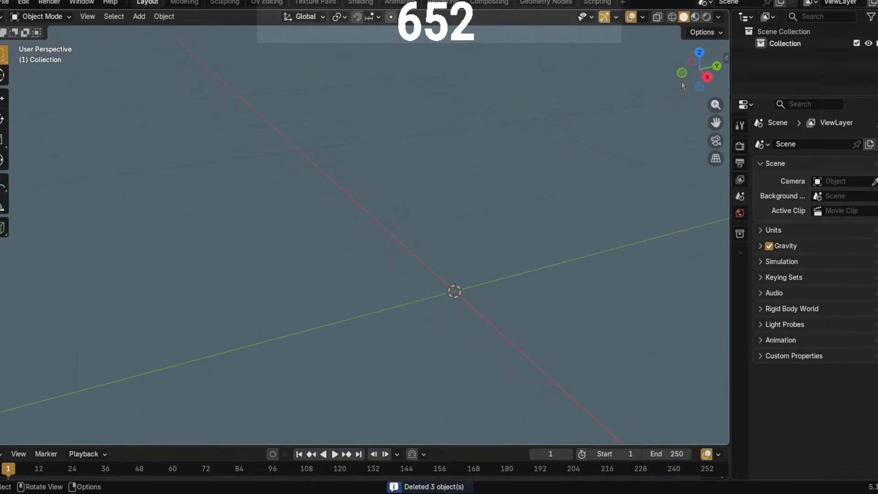
pyautogui.moveTo(716, 122); pyautogui.dragTo(609, 52)
pyautogui.scroll(4, 328, 126)
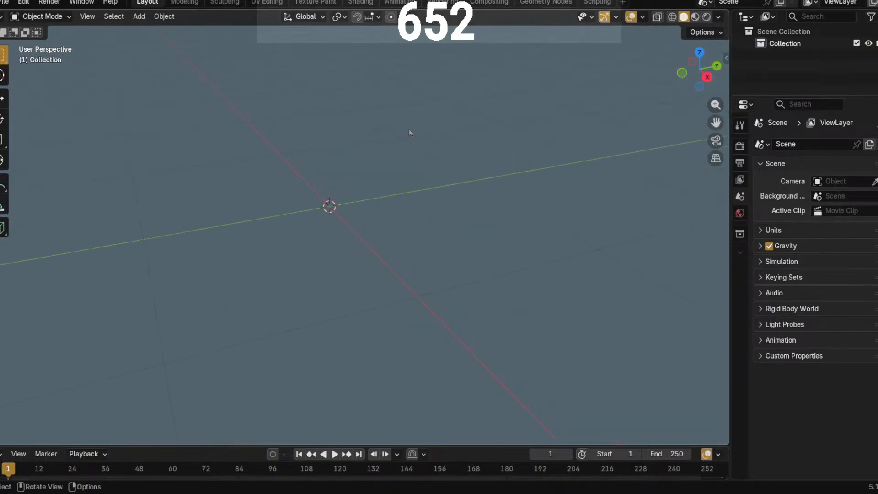
pyautogui.scroll(-2, 282, 188)
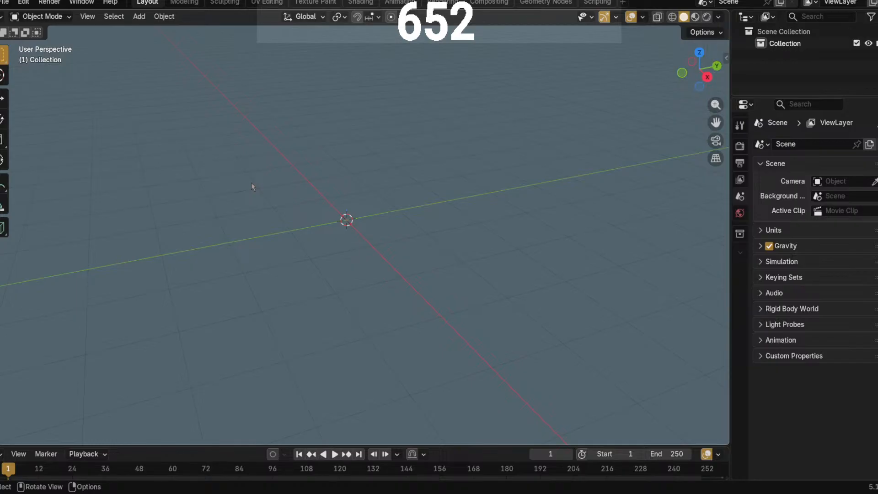
# - Open the existing helmet model file, discarding the changes to the untitled scene
pyautogui.click(6, 3)
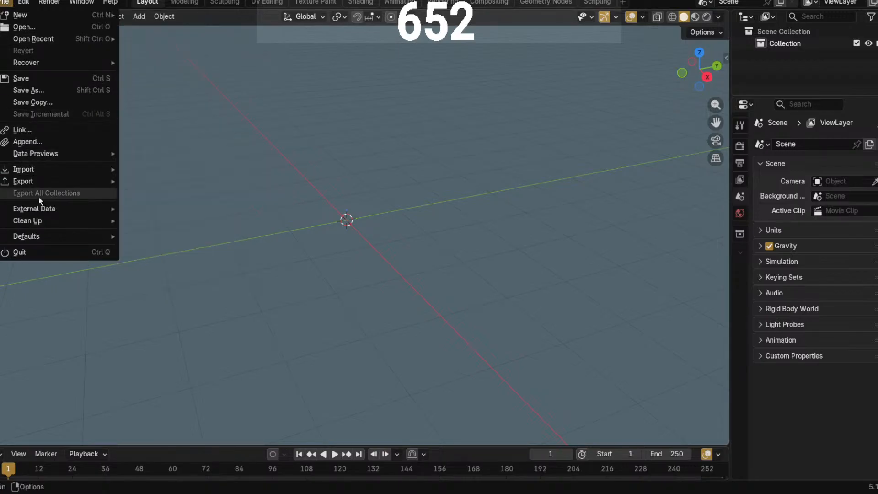
pyautogui.click(22, 26)
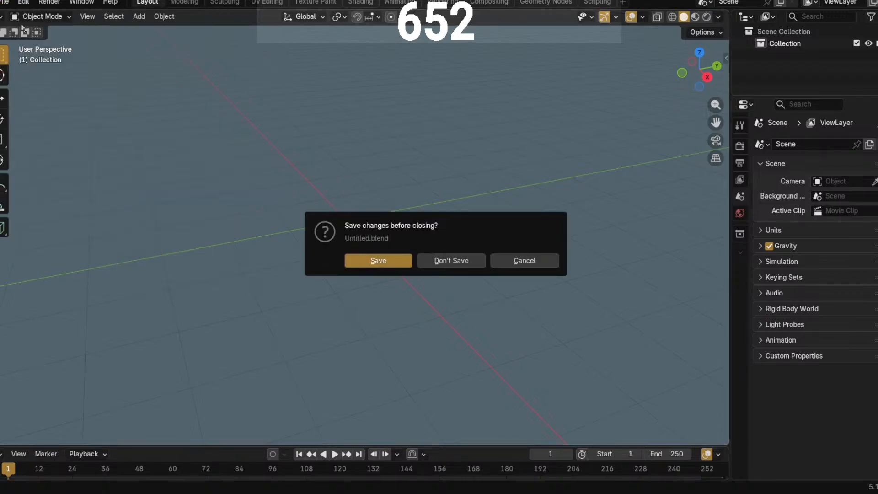
pyautogui.click(443, 261)
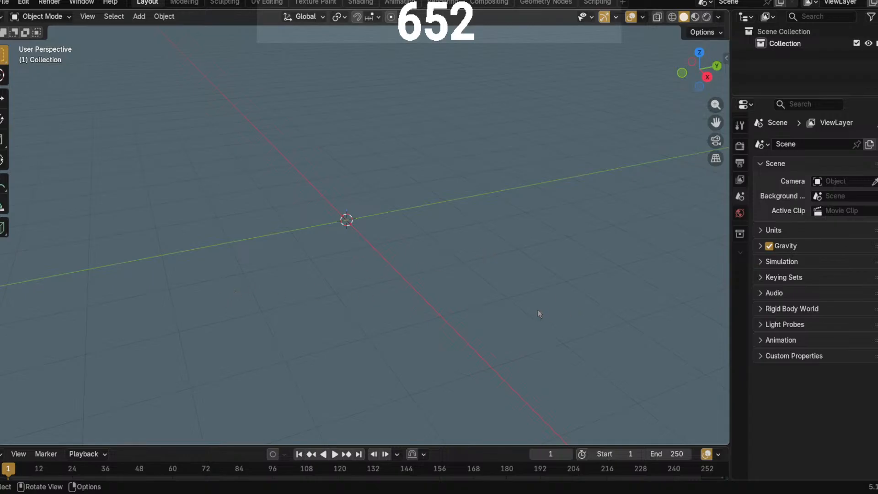
# - View the helmet model in the Shading workspace and return to the Layout workspace
pyautogui.click(360, 3)
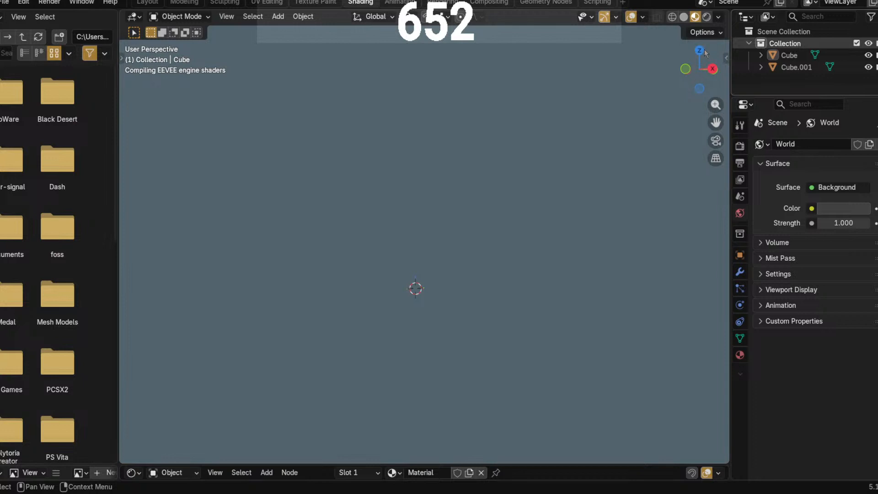
pyautogui.scroll(-12, 704, 54)
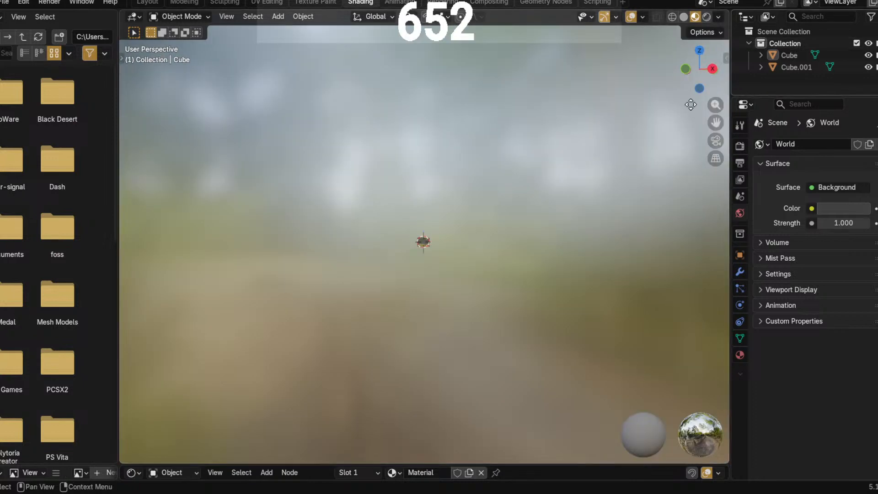
pyautogui.click(146, 3)
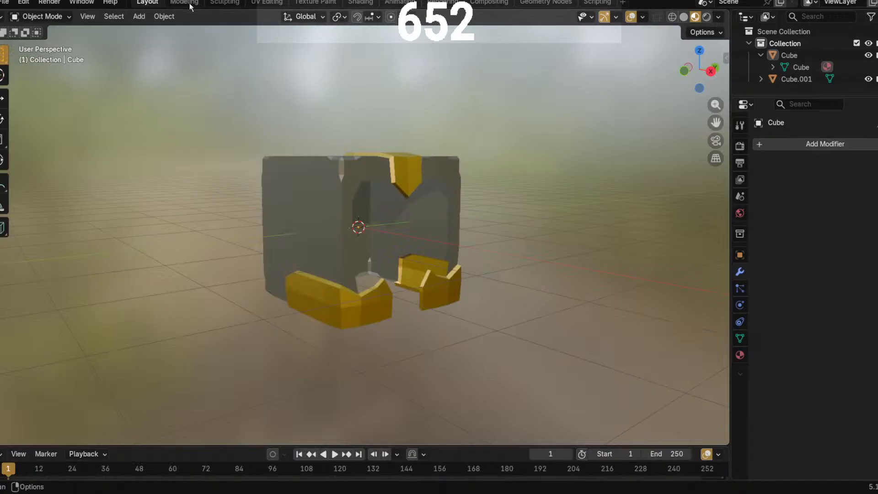
# - Select the Cube object to see which part of the helmet it is, and deselect it
pyautogui.click(789, 79)
pyautogui.click(789, 55)
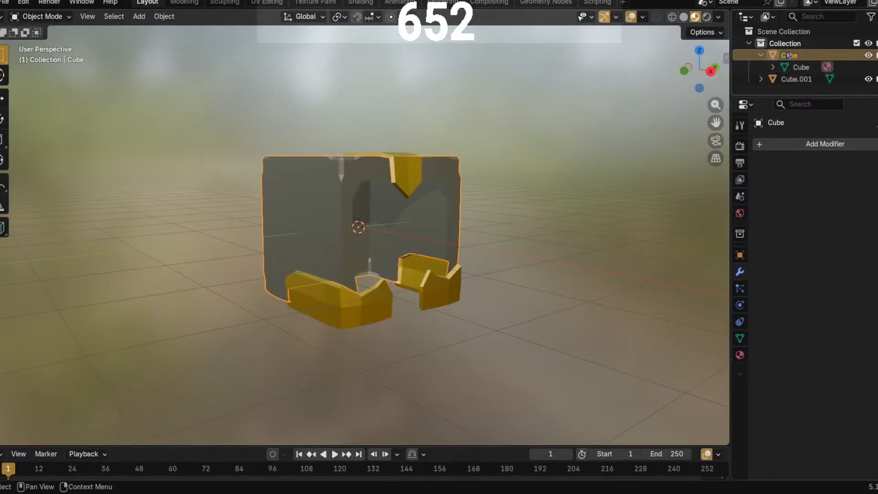
pyautogui.click(618, 159)
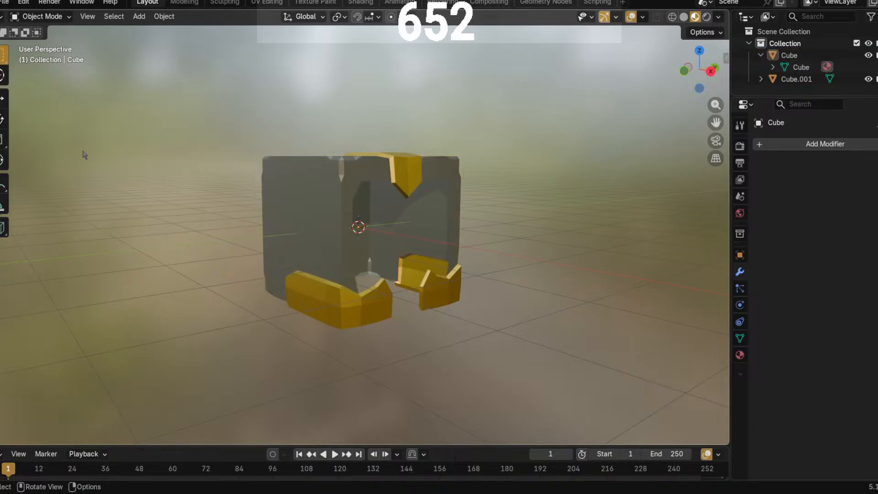
# - Export the helmet model as an FBX file and quit Blender without saving the changes
pyautogui.moveTo(707, 60); pyautogui.dragTo(679, 75)
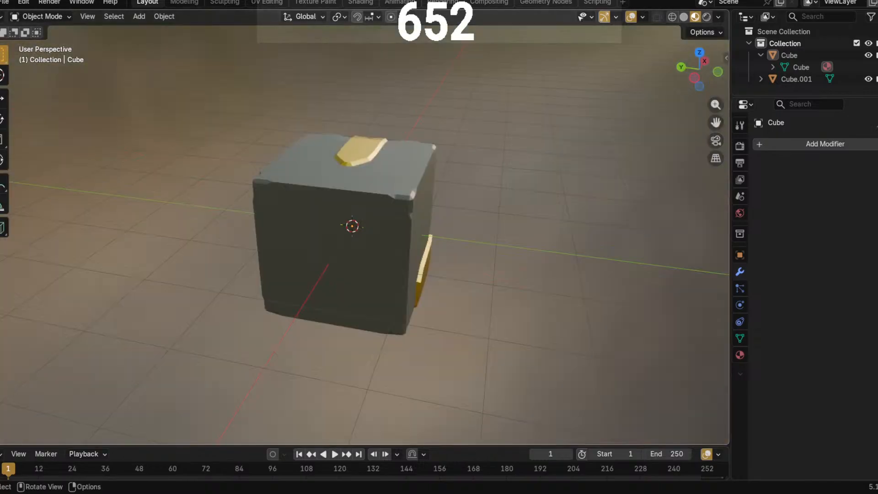
pyautogui.click(5, 3)
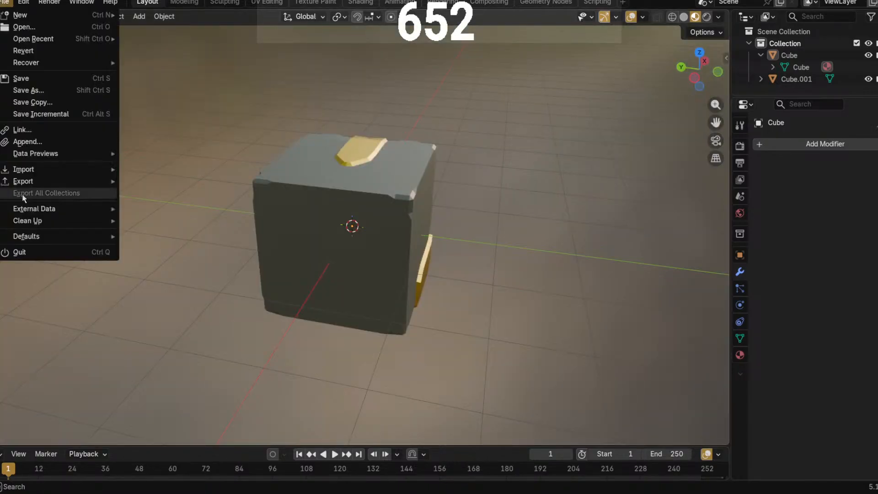
pyautogui.moveTo(22, 183)
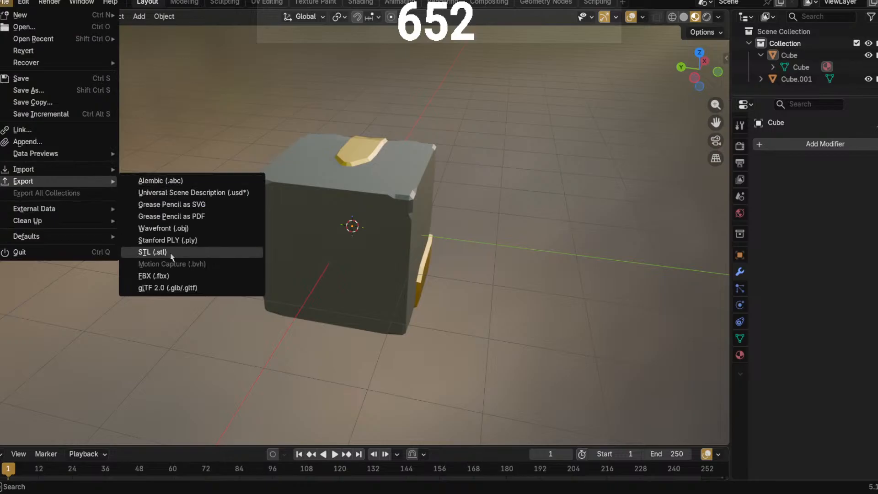
pyautogui.click(156, 278)
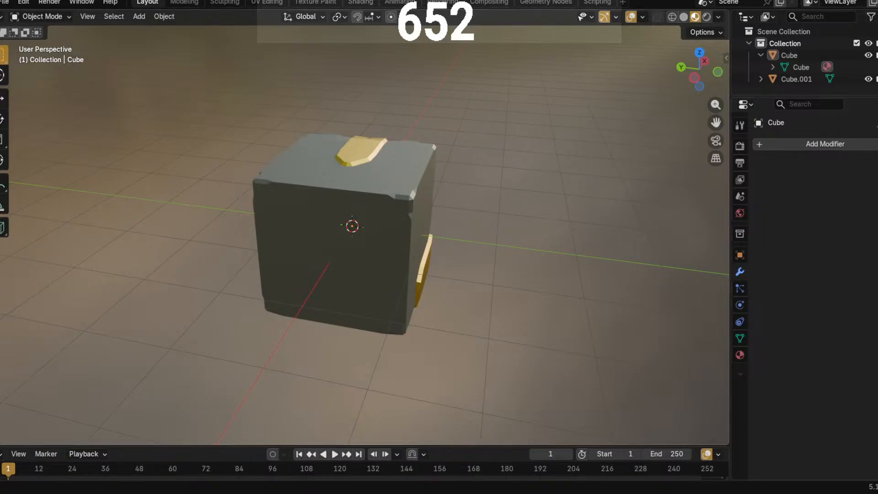
pyautogui.hotkey('ctrl', 'q')
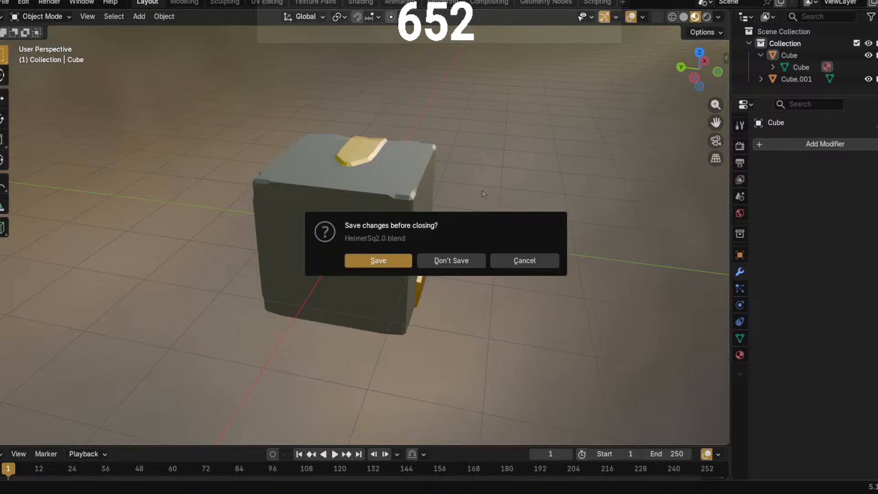
pyautogui.click(457, 265)
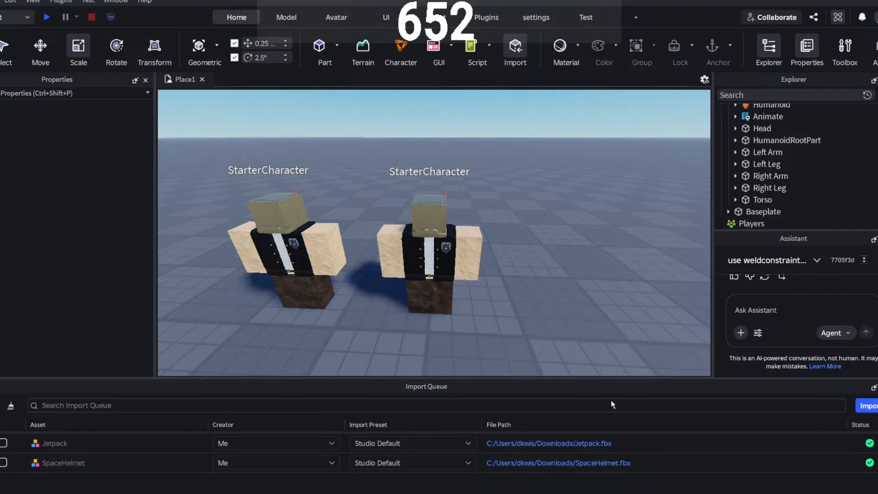
# - In Roblox Studio, import the HelmetSq2.0 model and shrink it to a scale of about 0.087
pyautogui.click(615, 434)
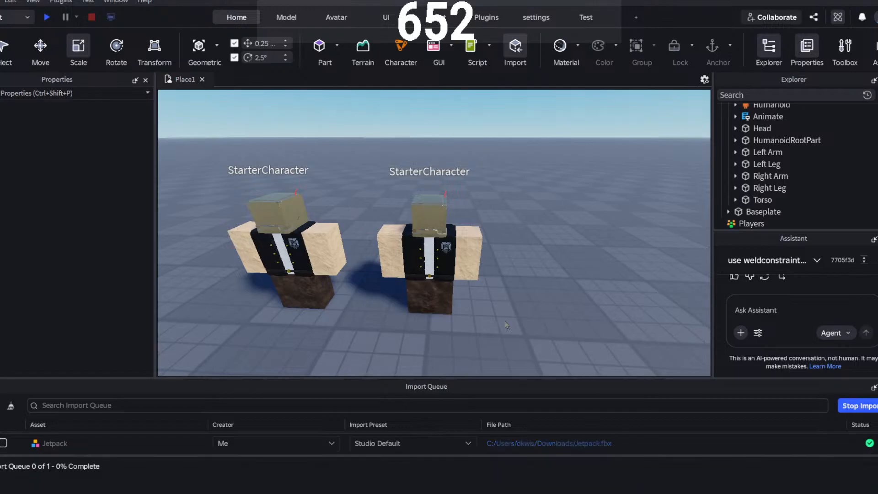
pyautogui.moveTo(539, 269); pyautogui.dragTo(540, 252, button='right')
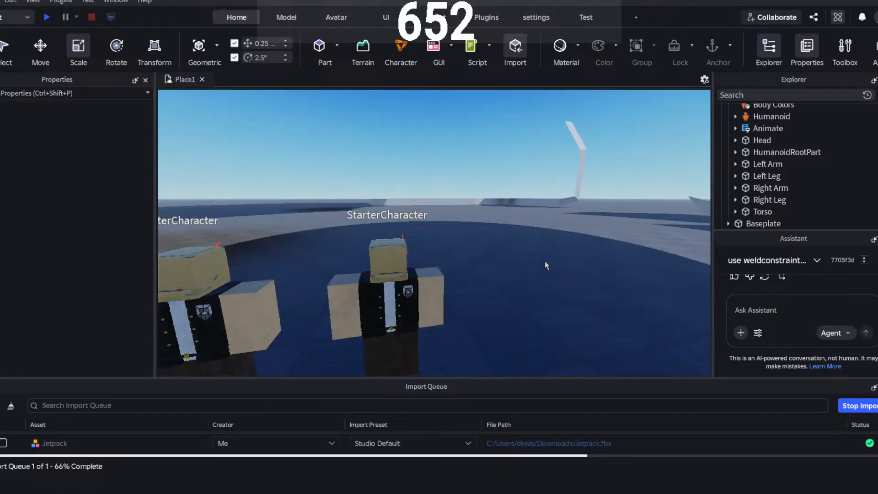
pyautogui.scroll(-3, 544, 260)
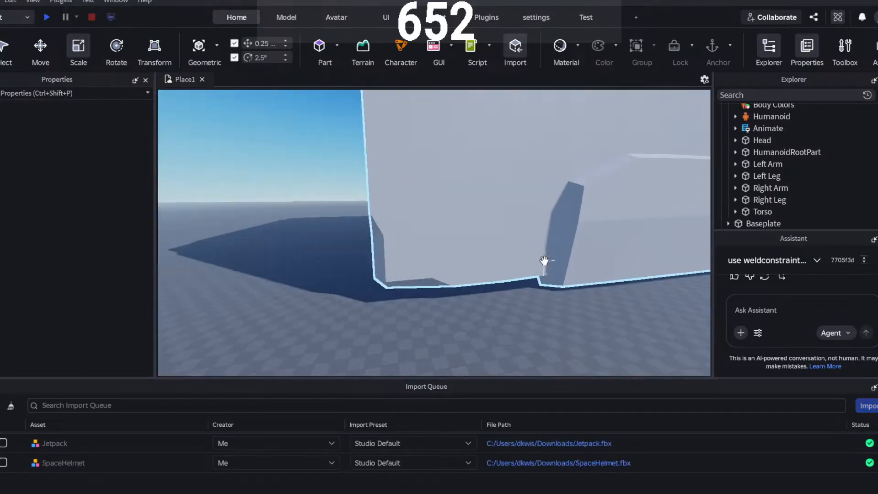
pyautogui.click(544, 262)
pyautogui.moveTo(544, 261); pyautogui.dragTo(409, 177, button='right')
pyautogui.moveTo(437, 160); pyautogui.dragTo(443, 266)
pyautogui.moveTo(524, 196); pyautogui.dragTo(525, 198, button='right')
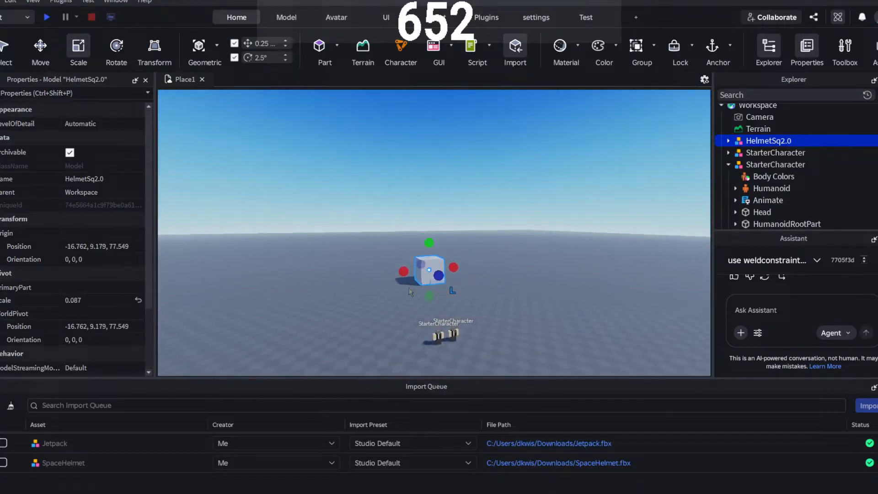
# - Move the HelmetSq2.0 model close to the two characters, to about -3.25, 9.179, -7.584
pyautogui.moveTo(431, 264); pyautogui.dragTo(447, 282)
pyautogui.moveTo(445, 281); pyautogui.dragTo(446, 282, button='right')
pyautogui.moveTo(446, 282); pyautogui.dragTo(434, 286)
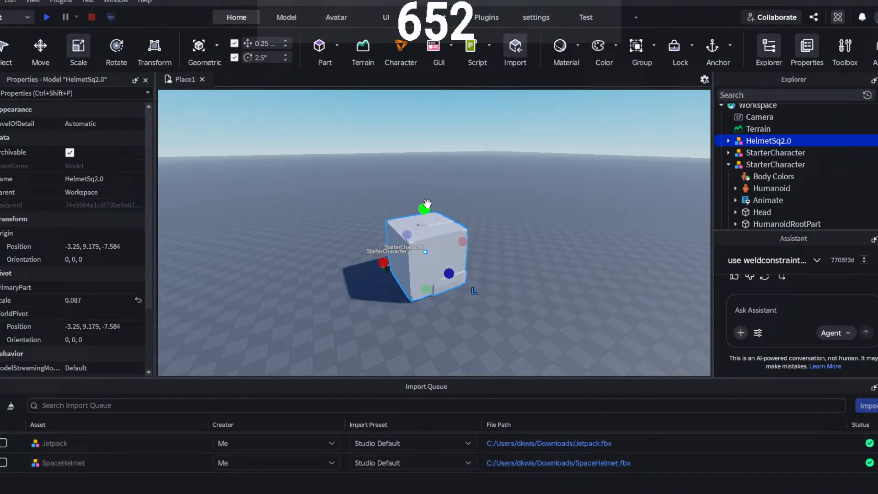
# - Scale the HelmetSq2.0 model down to about 0.007, roughly the size of a character's head
pyautogui.moveTo(427, 203); pyautogui.dragTo(423, 274)
pyautogui.moveTo(427, 226); pyautogui.dragTo(435, 243, button='right')
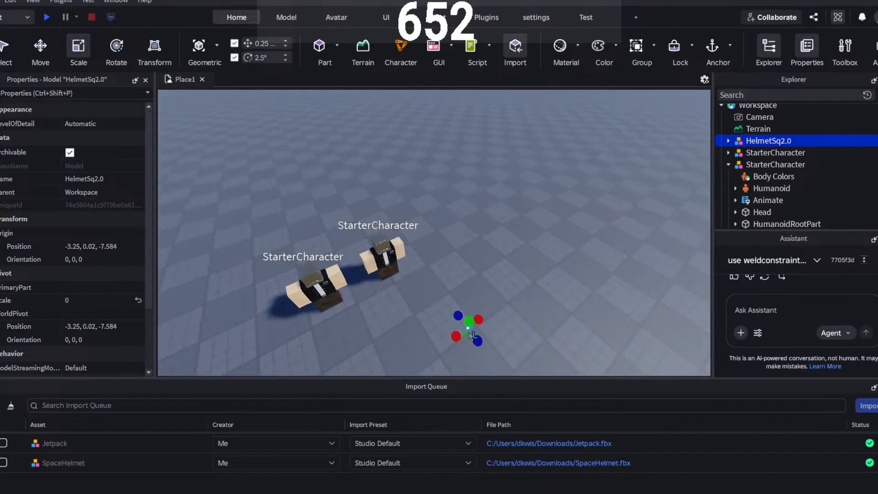
pyautogui.moveTo(469, 322); pyautogui.dragTo(469, 325)
pyautogui.moveTo(599, 189); pyautogui.dragTo(648, 73)
pyautogui.press('w')
pyautogui.moveTo(557, 221)
pyautogui.mouseDown(button='right')
pyautogui.moveTo(563, 231)
pyautogui.moveTo(553, 225)
pyautogui.mouseUp(button='right')
pyautogui.press('s')
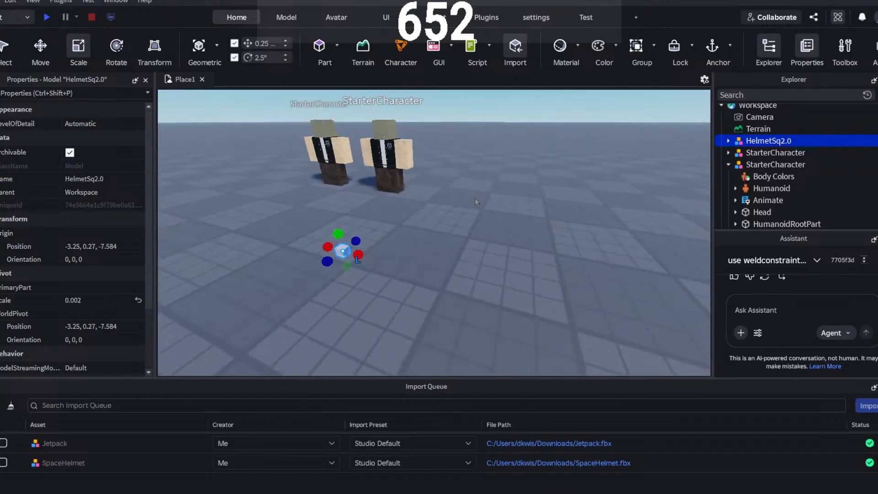
pyautogui.moveTo(358, 231); pyautogui.dragTo(360, 195)
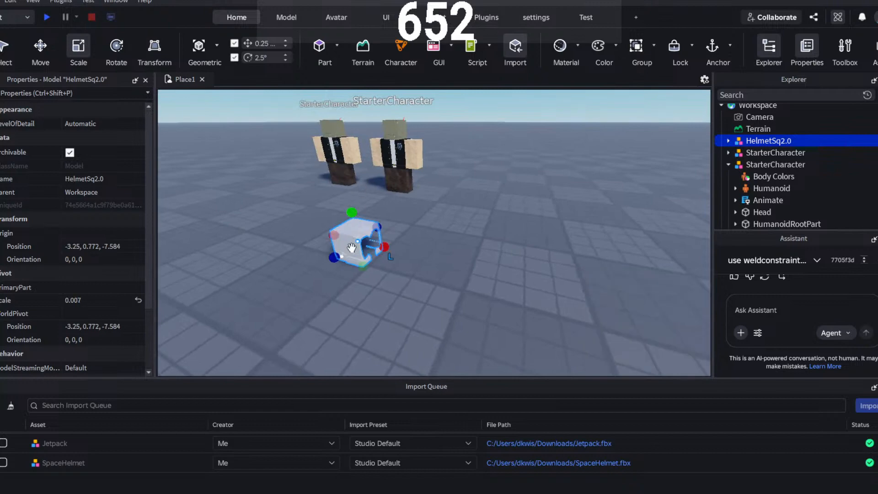
# - Place the helmet at the front of the StarterCharacter near the origin and rotate it to a Y orientation of -90
pyautogui.moveTo(352, 247); pyautogui.dragTo(387, 200)
pyautogui.moveTo(386, 201); pyautogui.dragTo(386, 201, button='right')
pyautogui.press('w')
pyautogui.moveTo(387, 201); pyautogui.dragTo(403, 179)
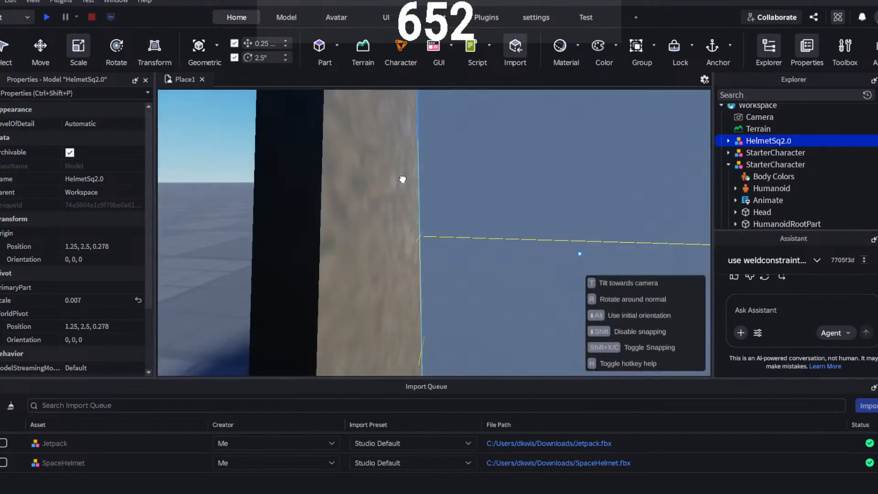
pyautogui.moveTo(402, 179); pyautogui.dragTo(403, 183, button='right')
pyautogui.press('s')
pyautogui.moveTo(402, 179); pyautogui.dragTo(440, 322)
pyautogui.press('r')
pyautogui.press('r')
pyautogui.press('r')
# - Raise the helmet by 4 studs to the height of the character's head
pyautogui.click(41, 48)
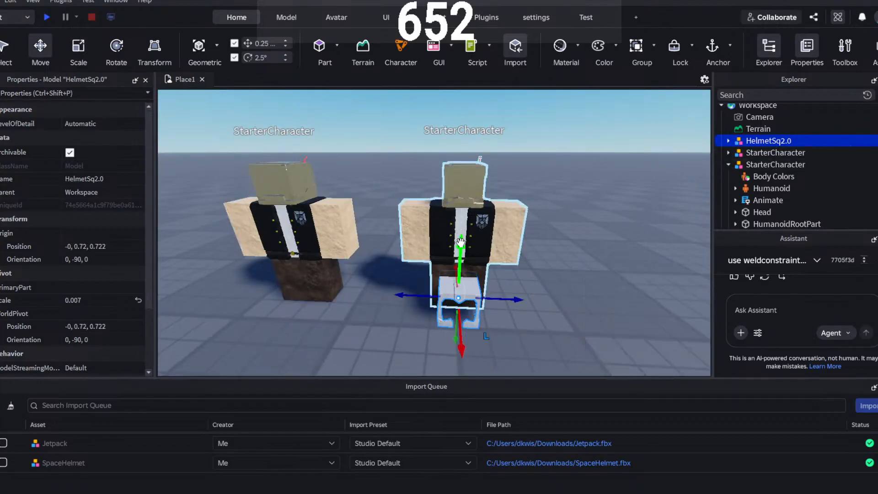
pyautogui.moveTo(459, 242); pyautogui.dragTo(483, 112)
pyautogui.moveTo(531, 227); pyautogui.dragTo(532, 228, button='right')
pyautogui.scroll(6, 532, 228)
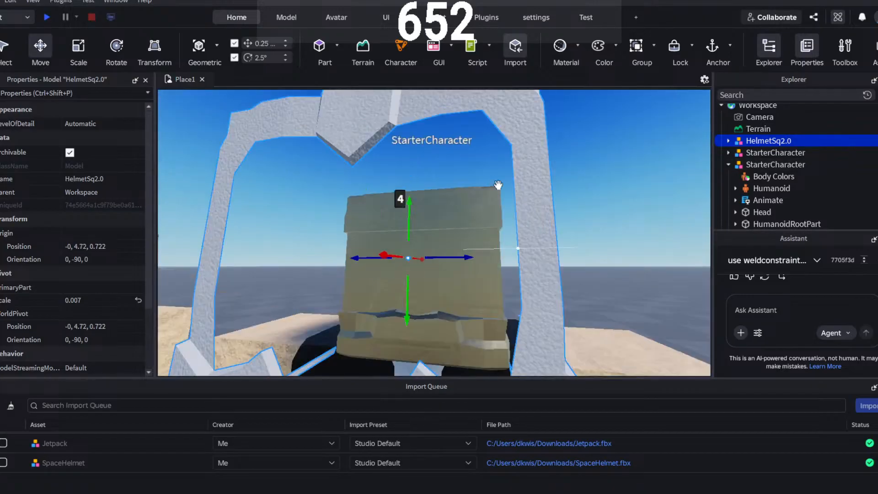
pyautogui.moveTo(480, 183); pyautogui.dragTo(439, 192, button='right')
# - Enable DoubleSided on both HelmetSq2.0 meshes, Cube and Cube.001
pyautogui.click(727, 141)
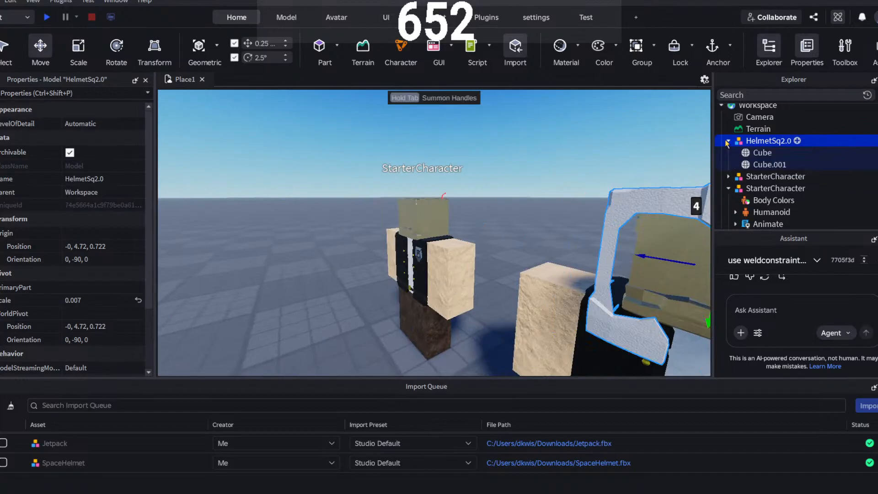
pyautogui.click(761, 152)
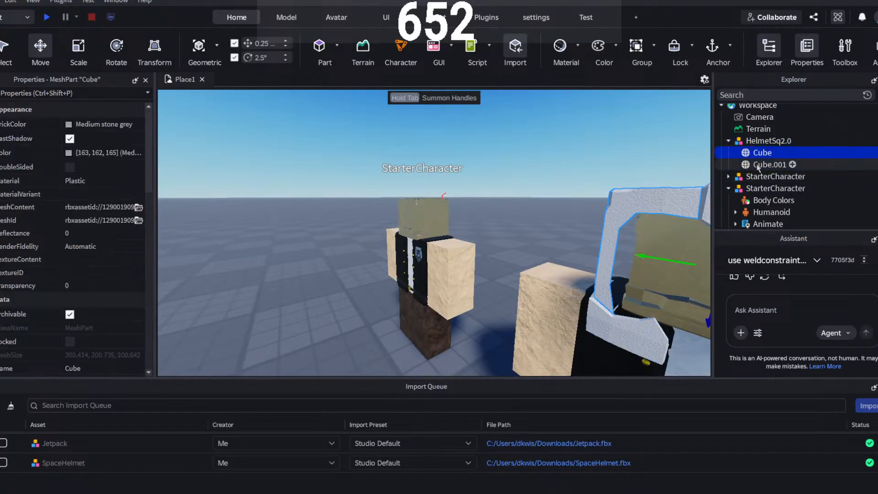
pyautogui.keyDown('ctrl'); pyautogui.click(768, 165); pyautogui.keyUp('ctrl')
pyautogui.click(70, 168)
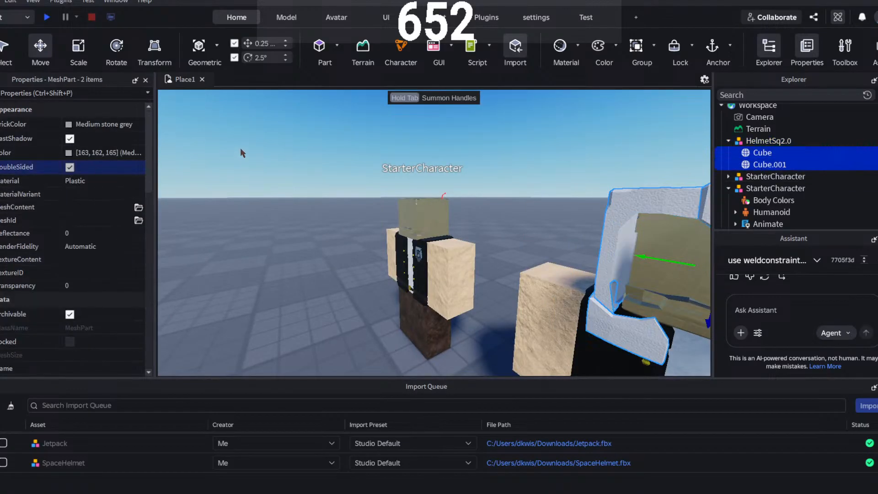
# - Color the helmet's Cube.001 trim Bright yellow and set its material to Metal
pyautogui.click(582, 171)
pyautogui.scroll(3, 622, 159)
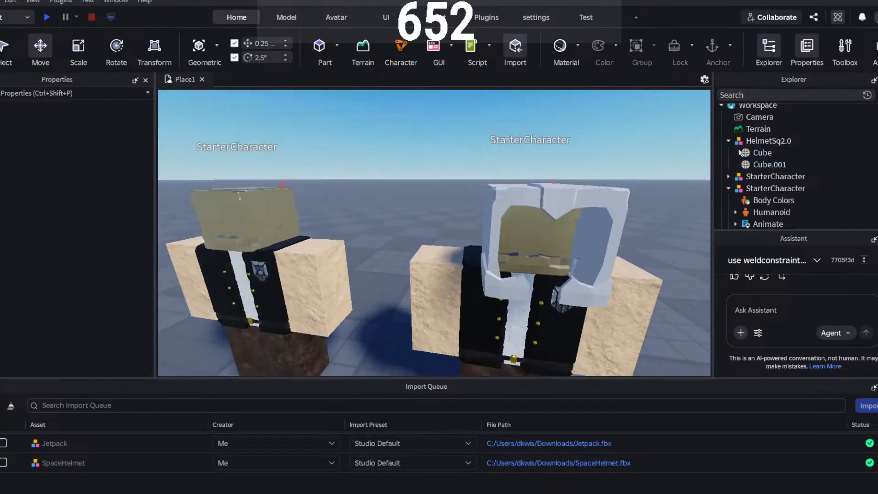
pyautogui.click(769, 164)
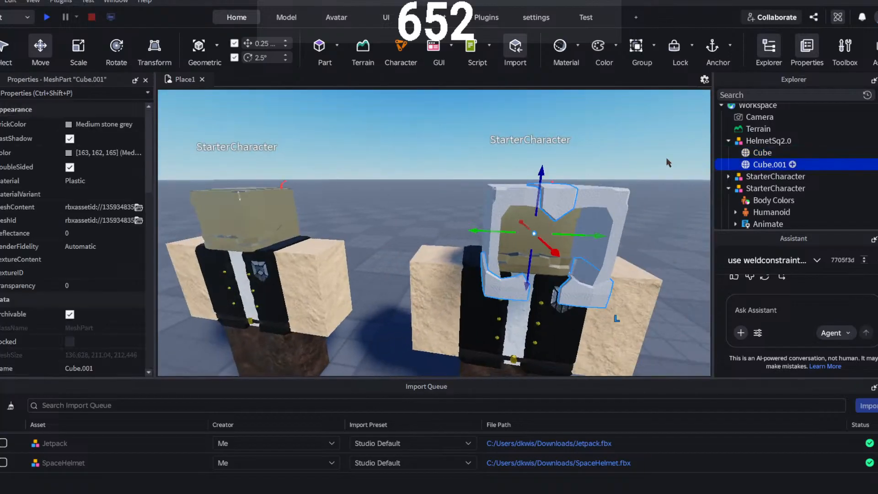
pyautogui.click(74, 126)
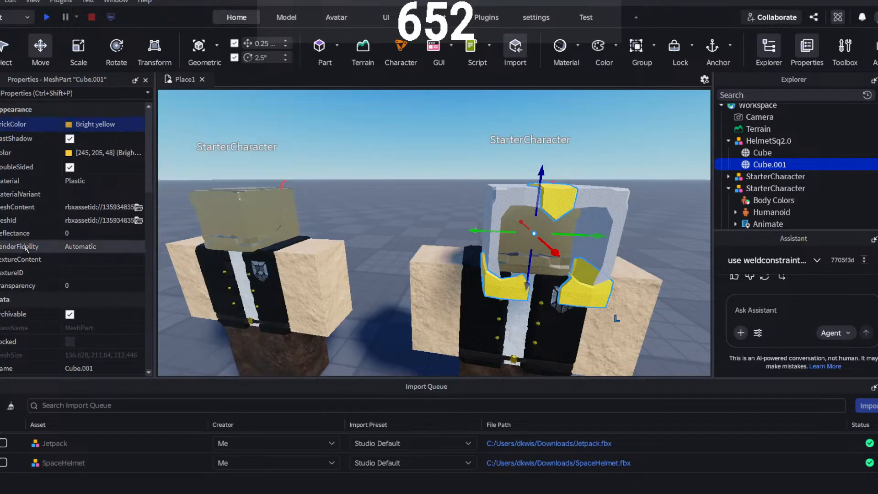
pyautogui.click(88, 181)
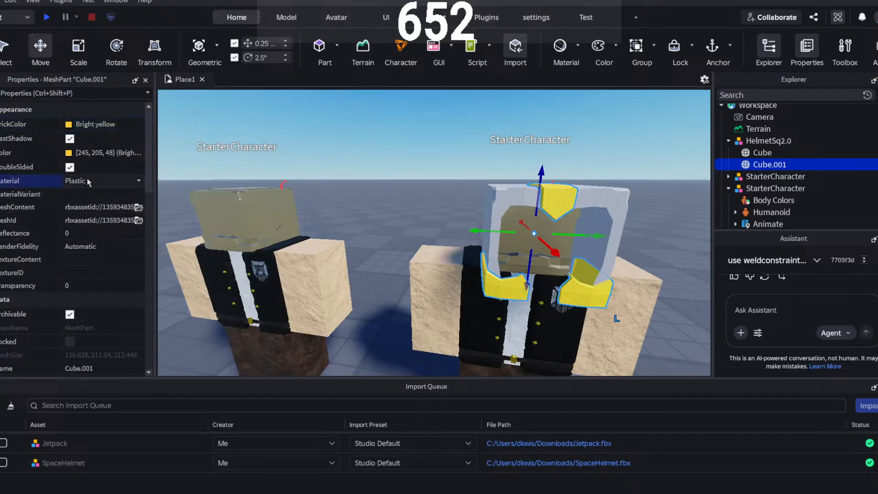
pyautogui.click(83, 231)
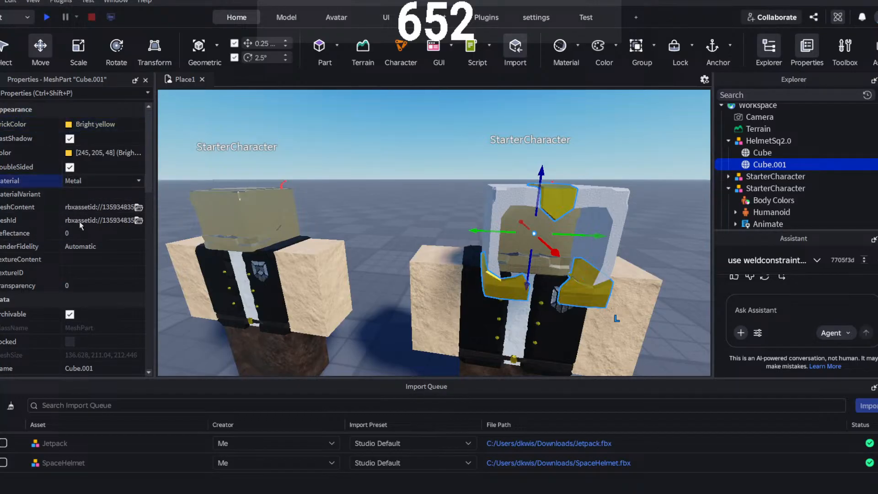
# - Set the material of the helmet's Cube mesh to Marble and deselect it
pyautogui.click(754, 153)
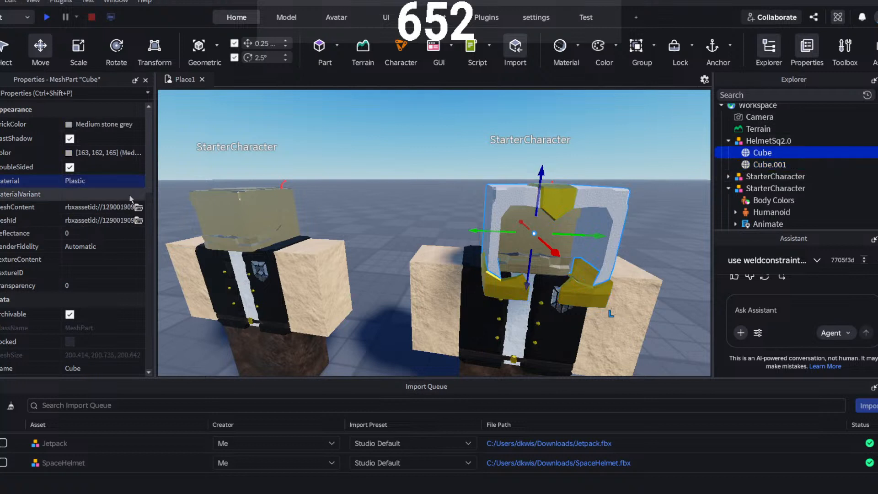
pyautogui.click(70, 166)
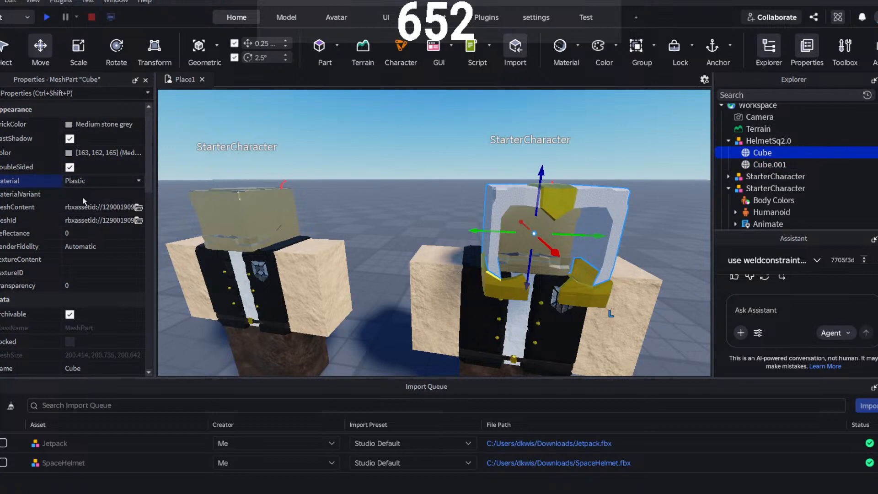
pyautogui.click(77, 217)
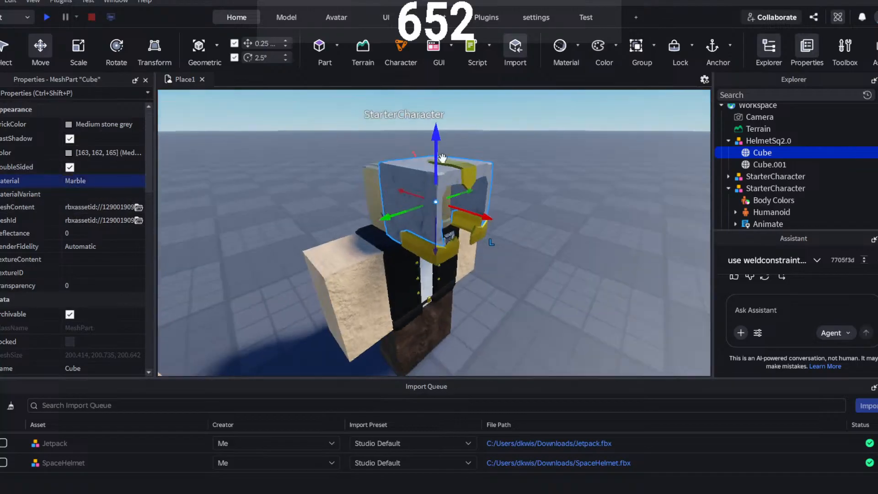
pyautogui.moveTo(442, 157); pyautogui.dragTo(492, 144, button='right')
pyautogui.click(491, 144)
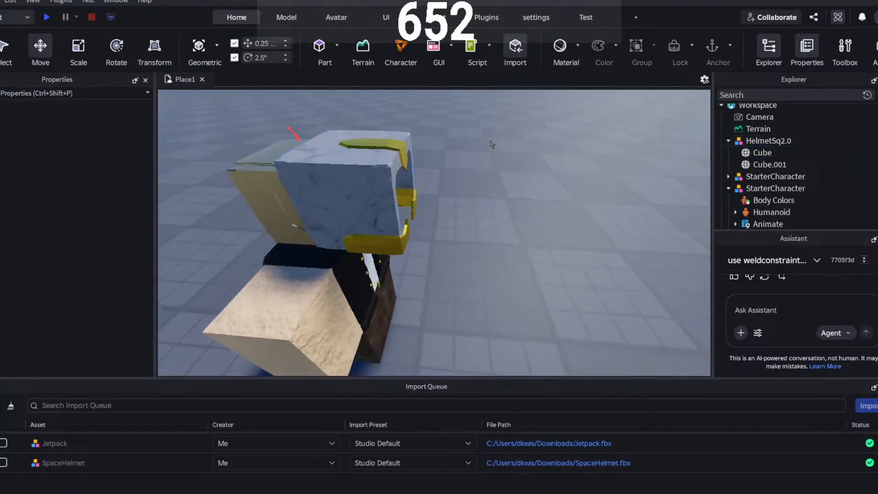
# - Delete the SpaceHelmet model from the Head of the StarterCharacter that gets the new helmet
pyautogui.click(729, 140)
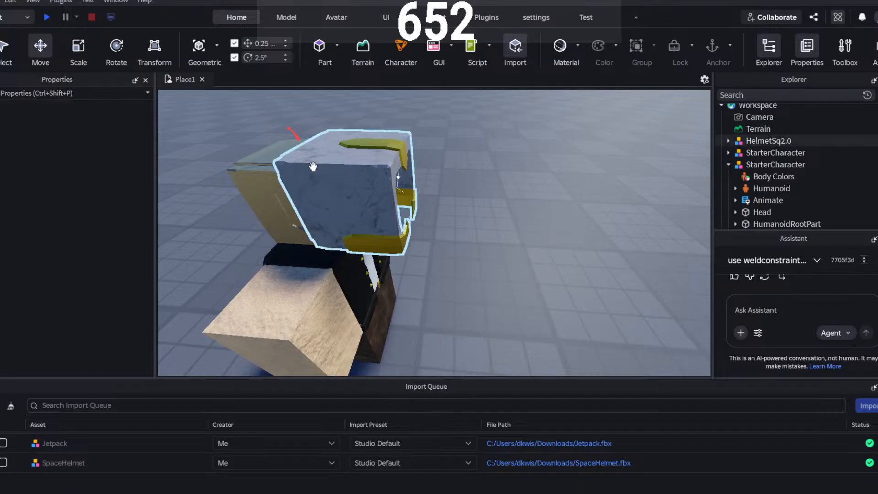
pyautogui.click(246, 178)
pyautogui.click(245, 178)
pyautogui.scroll(-5, 773, 170)
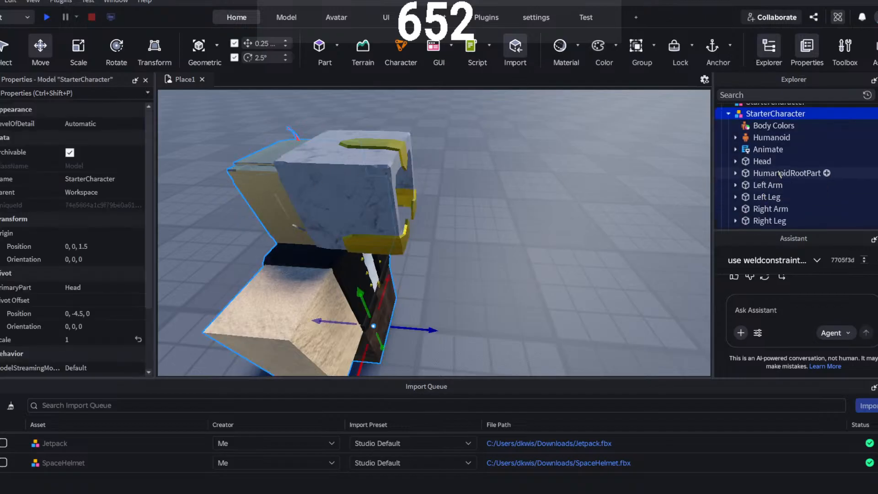
pyautogui.scroll(3, 768, 176)
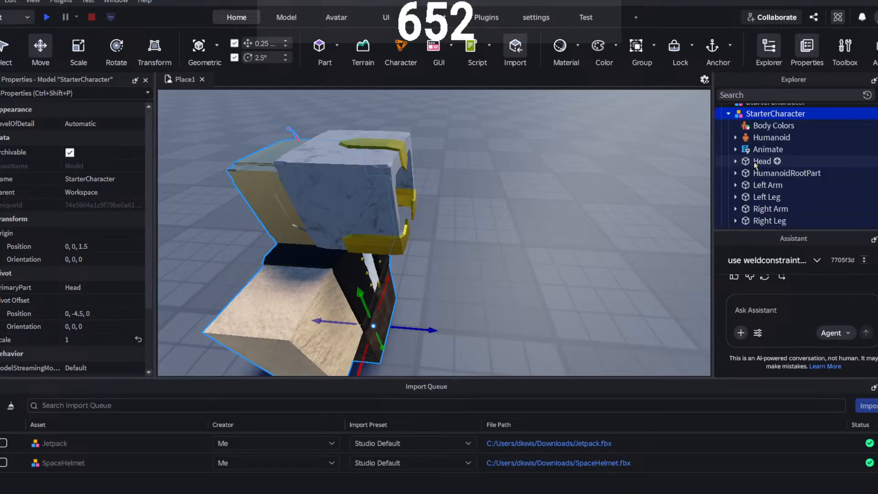
pyautogui.click(735, 161)
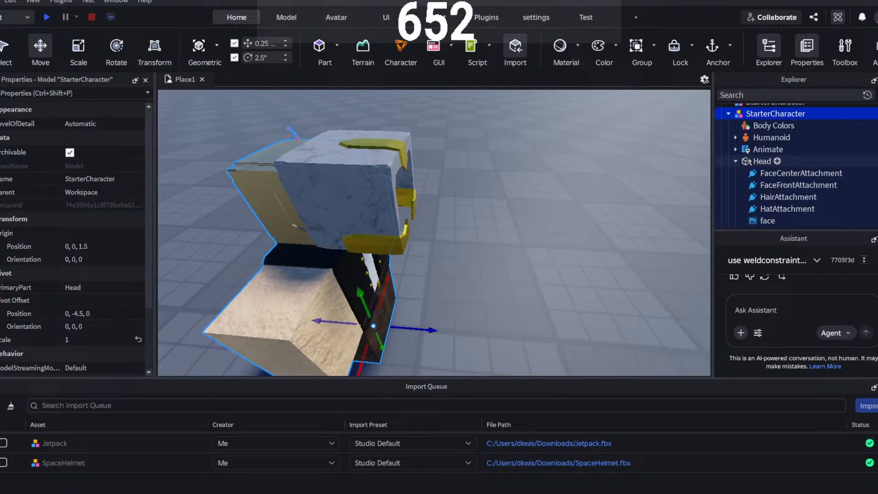
pyautogui.scroll(2, 759, 165)
pyautogui.click(387, 183)
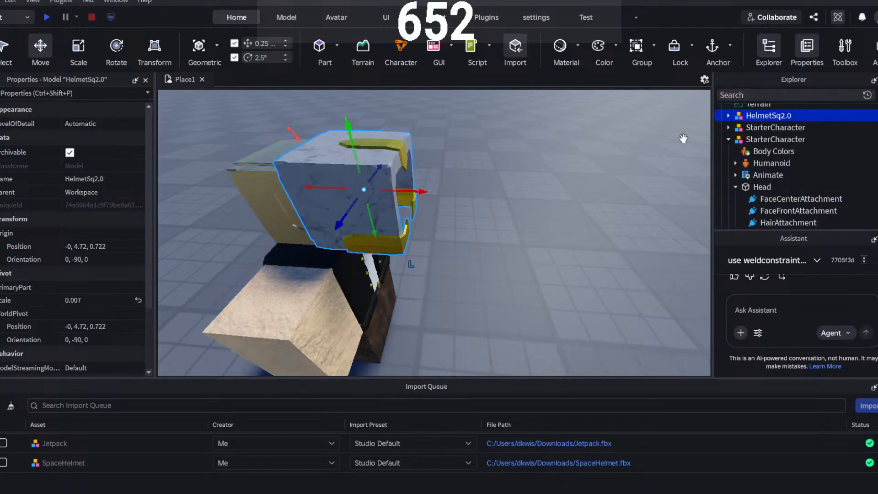
pyautogui.scroll(-3, 757, 165)
pyautogui.click(762, 208)
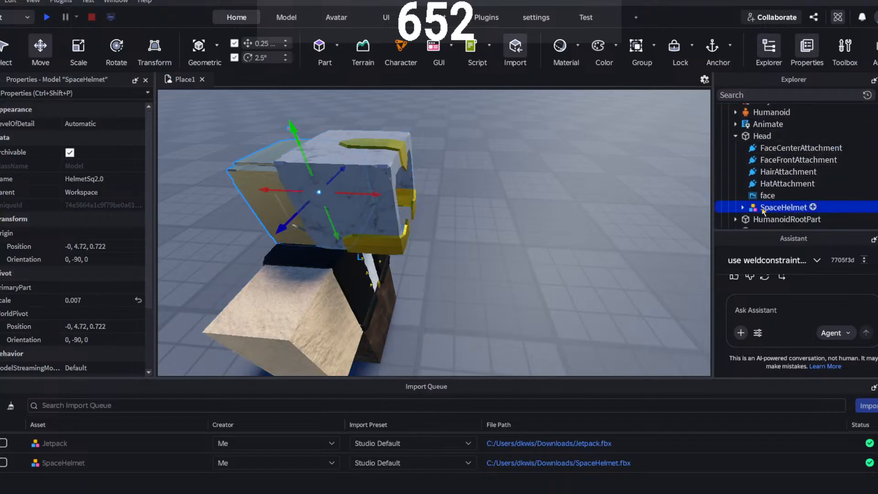
pyautogui.press('Delete')
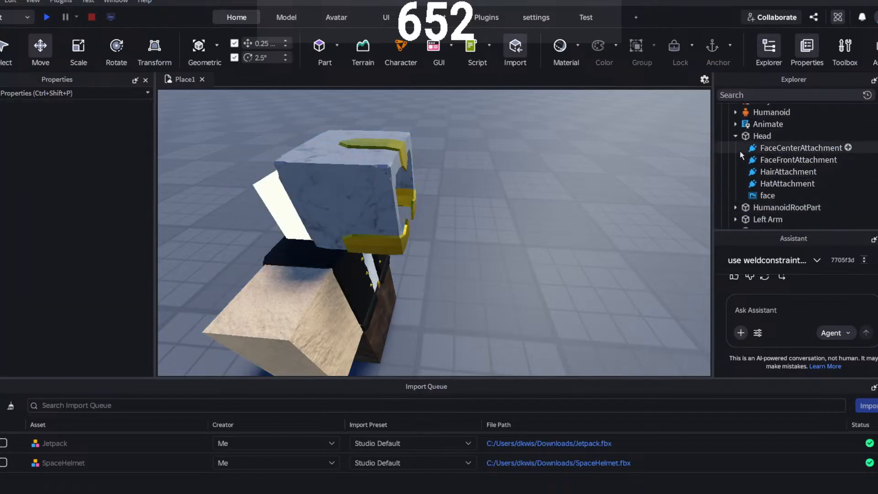
# - Move HelmetSq2.0 about 0.745 studs along its local X axis onto the character's head
pyautogui.scroll(3, 745, 151)
pyautogui.scroll(2, 749, 167)
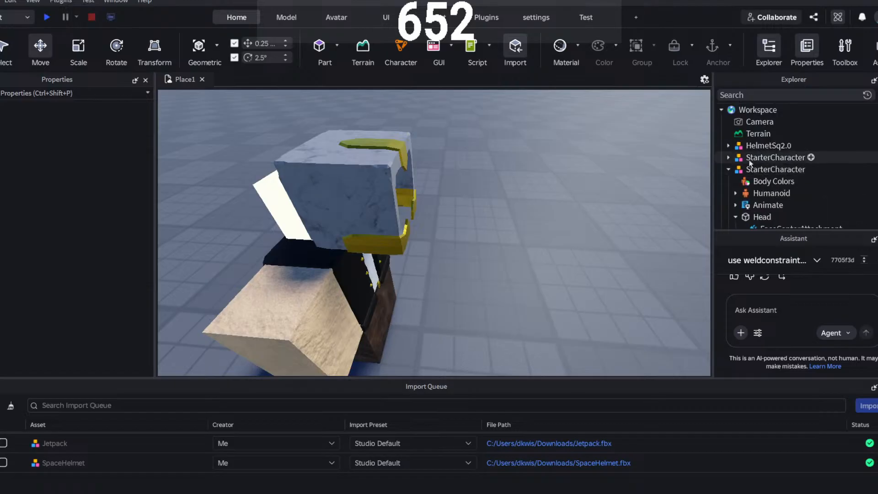
pyautogui.click(768, 145)
pyautogui.moveTo(415, 189); pyautogui.dragTo(508, 211)
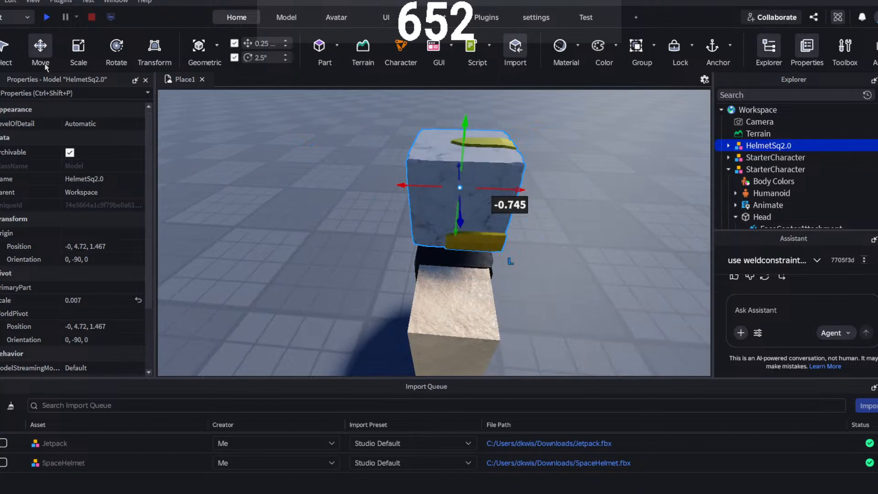
# - Scale HelmetSq2.0 down to about 0.005 so that it fits closely around the head
pyautogui.click(86, 50)
pyautogui.moveTo(468, 191); pyautogui.dragTo(452, 187, button='right')
pyautogui.moveTo(421, 171); pyautogui.dragTo(421, 189)
pyautogui.moveTo(457, 182)
pyautogui.mouseDown(button='right')
pyautogui.moveTo(497, 182)
pyautogui.moveTo(459, 194)
pyautogui.mouseUp(button='right')
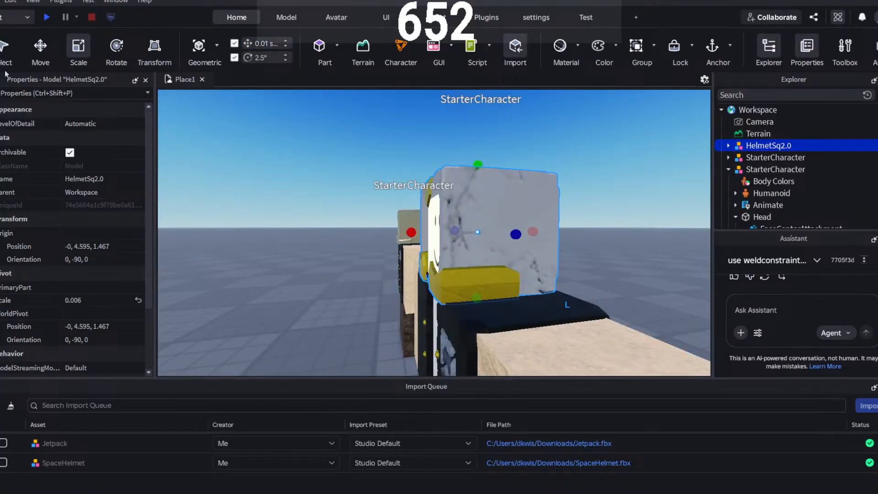
pyautogui.moveTo(477, 163)
pyautogui.mouseDown()
pyautogui.moveTo(481, 176)
pyautogui.moveTo(464, 174)
pyautogui.mouseUp()
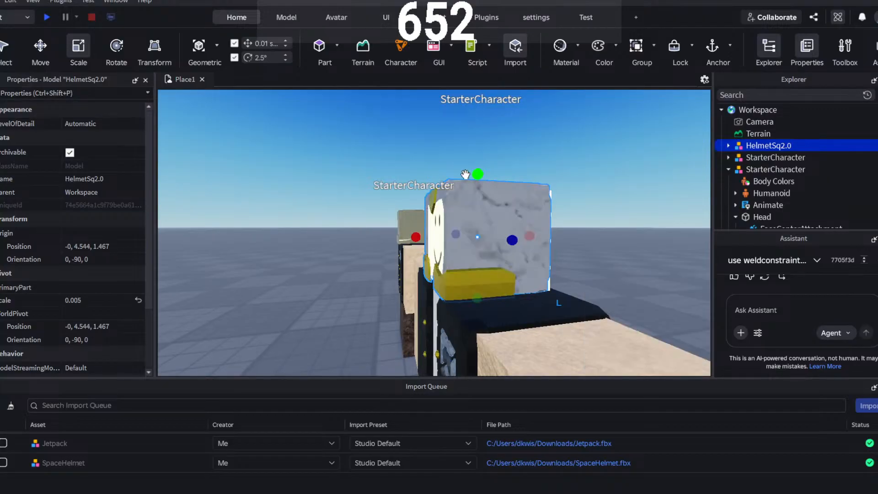
# - Shift HelmetSq2.0 about 0.03 studs backward on the head, to a Z position of 1.497
pyautogui.click(39, 47)
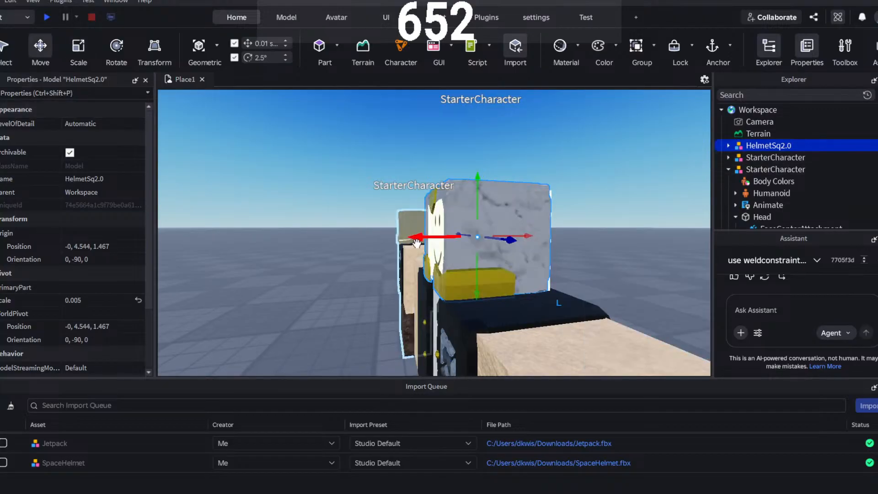
pyautogui.moveTo(417, 242); pyautogui.dragTo(433, 241)
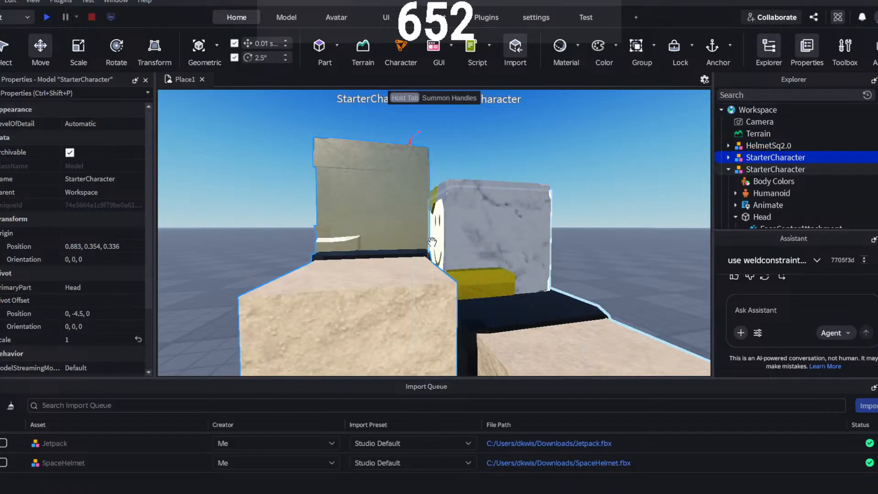
pyautogui.hotkey('ctrl', 'z')
pyautogui.click(480, 241)
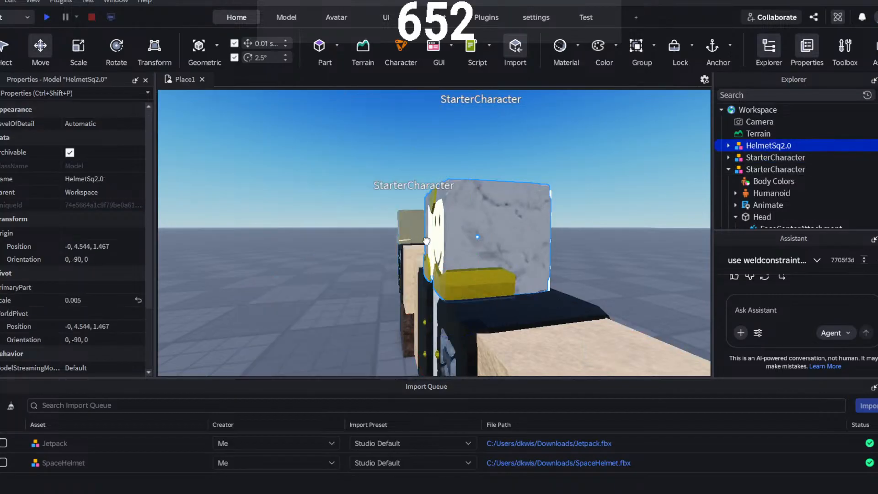
pyautogui.moveTo(426, 241)
pyautogui.mouseDown()
pyautogui.moveTo(453, 236)
pyautogui.moveTo(436, 238)
pyautogui.mouseUp()
pyautogui.hotkey('ctrl', 'z')
# - Enlarge HelmetSq2.0 very slightly around the head, check its fit from several sides, and deselect it
pyautogui.click(600, 177)
pyautogui.moveTo(600, 179); pyautogui.dragTo(611, 177, button='right')
pyautogui.click(442, 192)
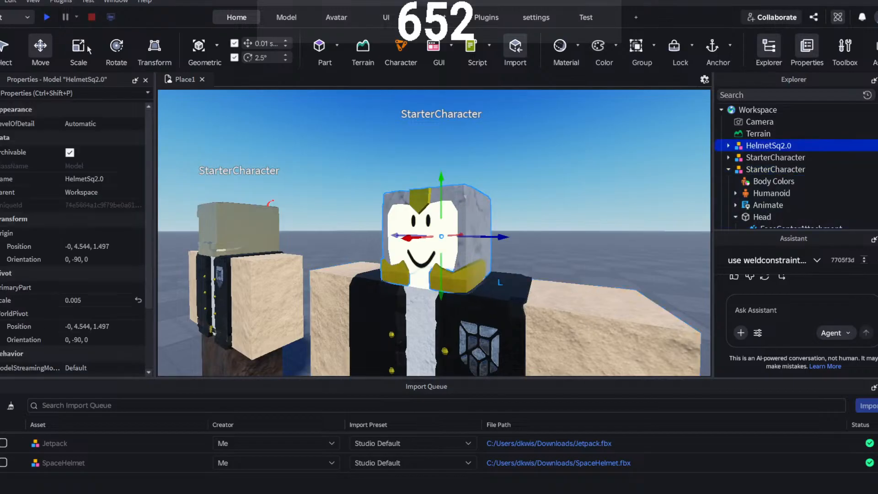
pyautogui.moveTo(443, 177); pyautogui.dragTo(443, 175)
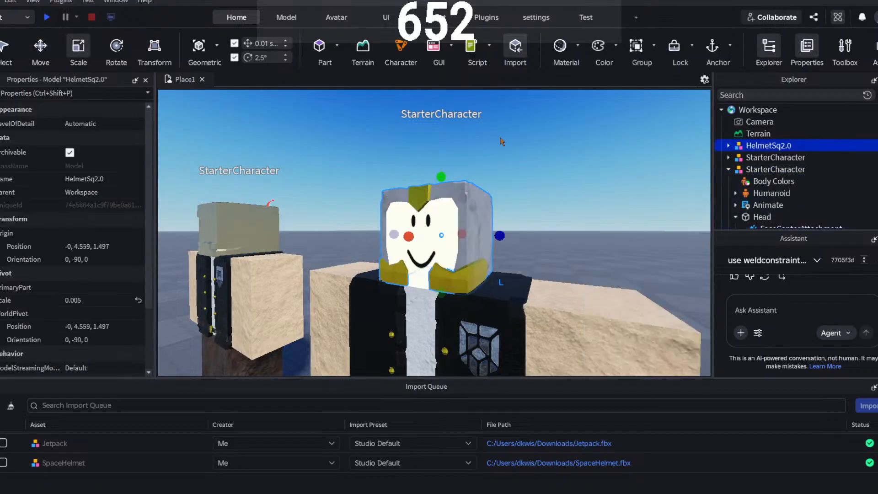
pyautogui.click(501, 141)
pyautogui.moveTo(540, 158); pyautogui.dragTo(540, 158, button='right')
pyautogui.moveTo(495, 190); pyautogui.dragTo(498, 192, button='right')
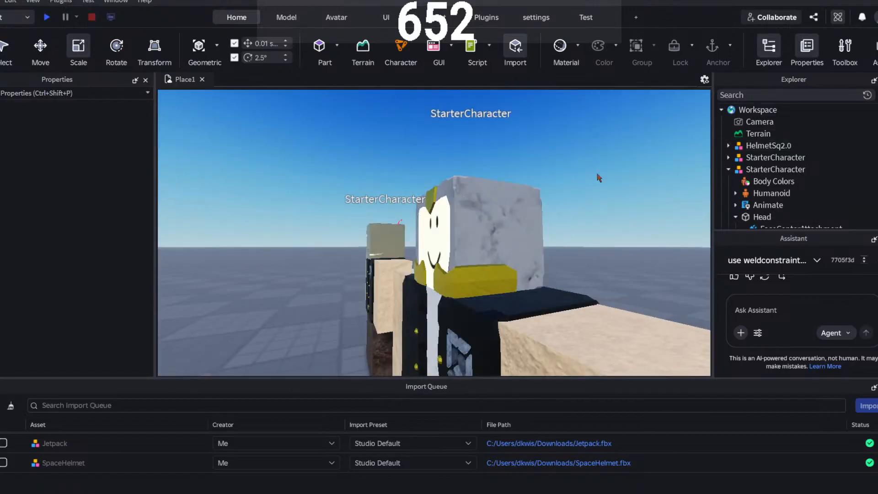
pyautogui.moveTo(598, 176); pyautogui.dragTo(589, 175, button='right')
pyautogui.click(834, 146)
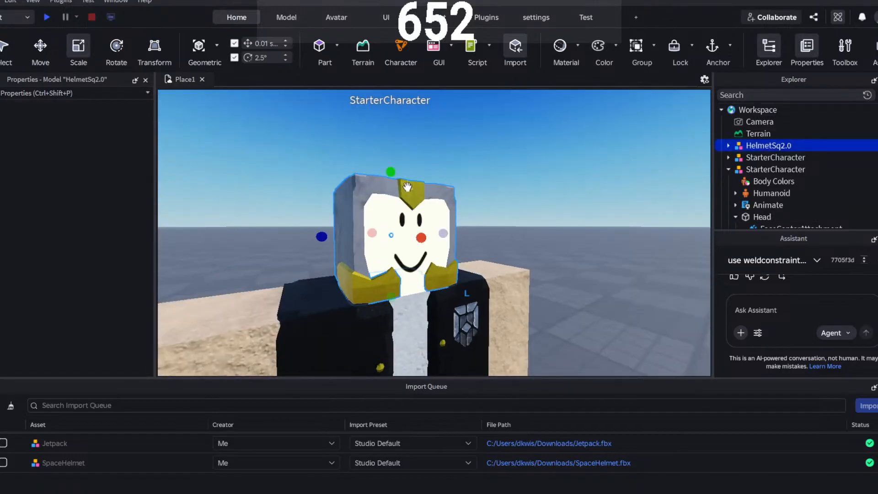
pyautogui.click(630, 189)
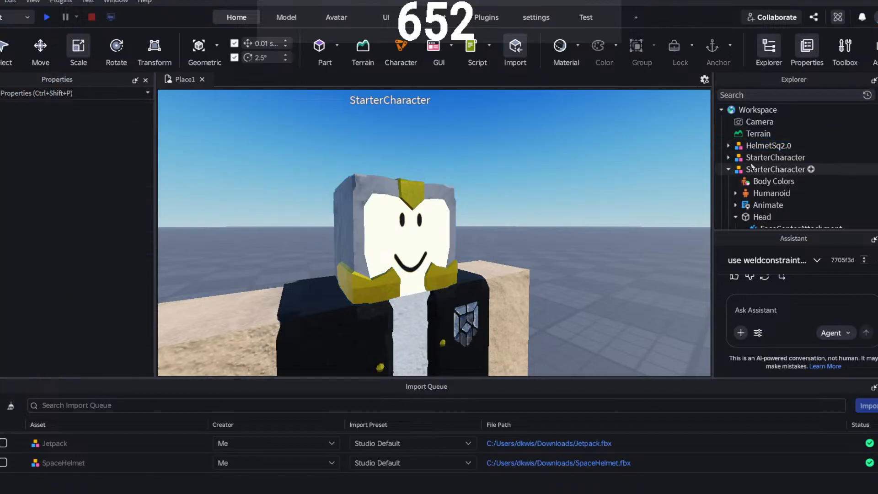
# - Set HeadColor to Fawn brown in the Body Colors of the StarterCharacter still wearing the SpaceHelmet
pyautogui.click(766, 182)
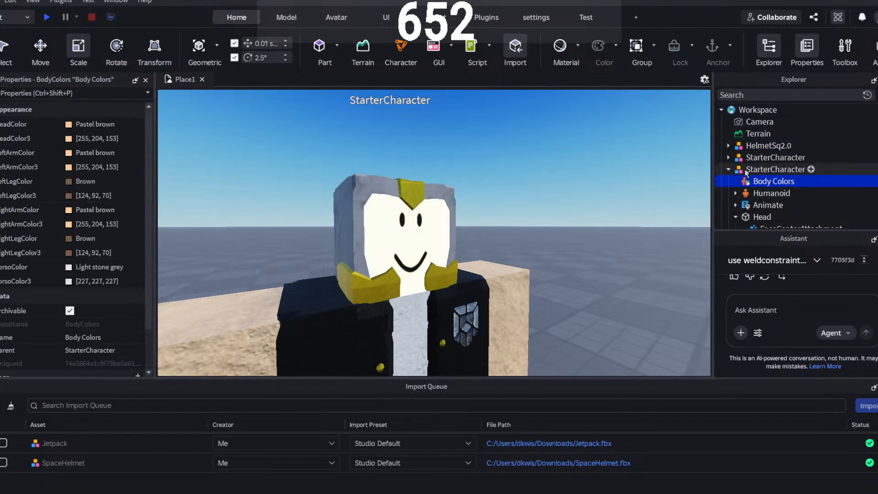
pyautogui.click(728, 169)
pyautogui.click(729, 145)
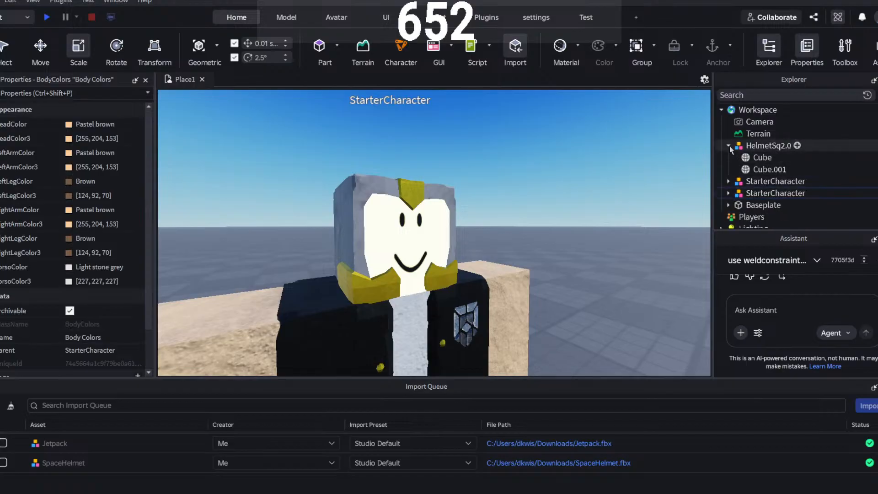
pyautogui.click(729, 146)
pyautogui.click(728, 157)
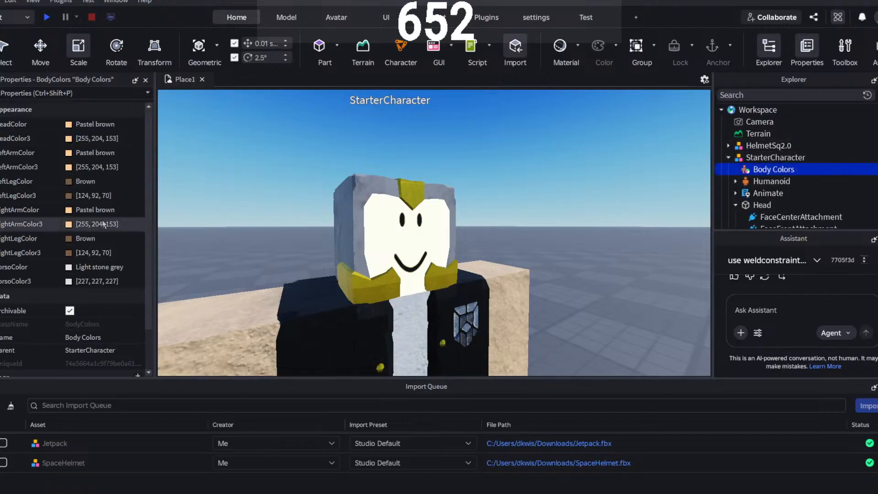
pyautogui.click(69, 125)
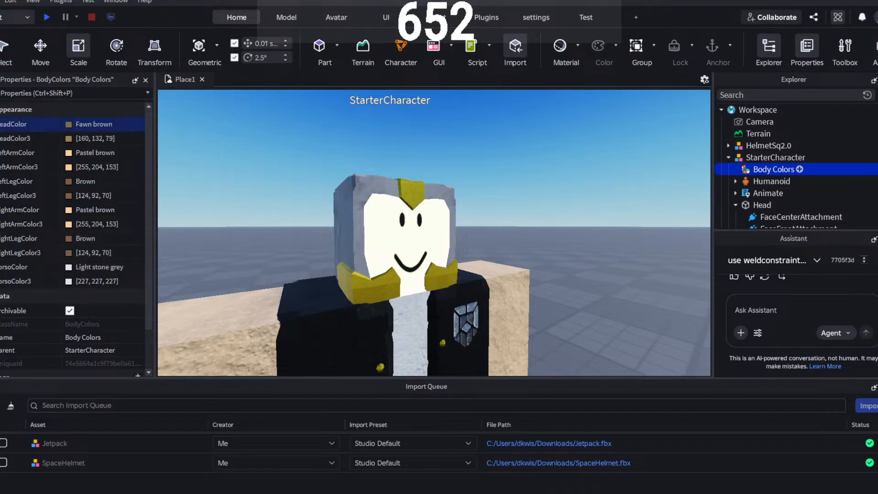
pyautogui.scroll(-3, 749, 165)
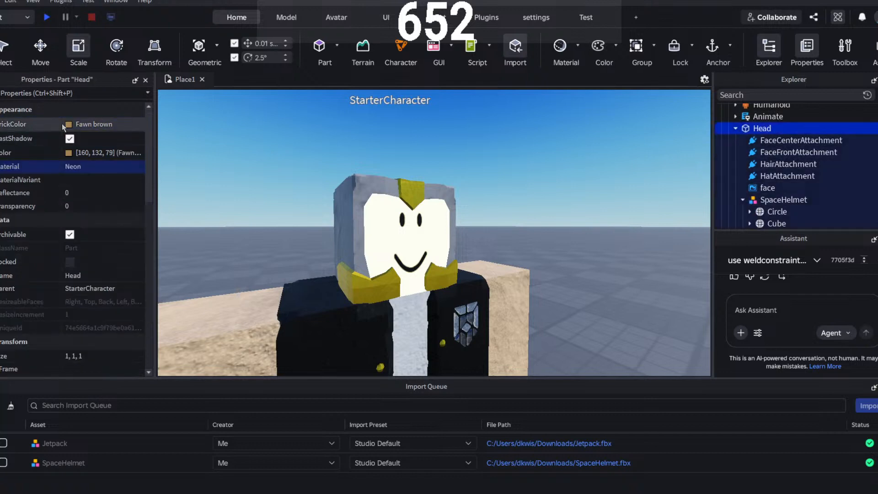
pyautogui.press('d')
pyautogui.moveTo(620, 155); pyautogui.dragTo(620, 155, button='right')
pyautogui.click(694, 159)
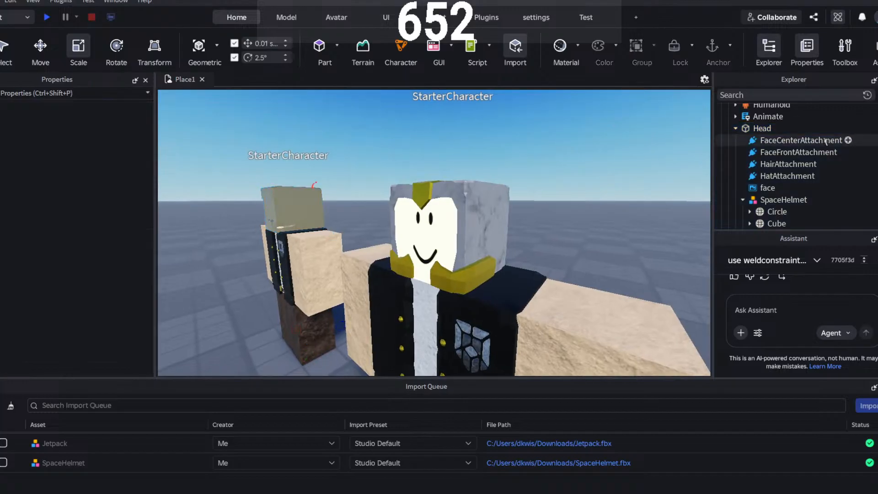
# - Set HeadColor to Flint in the Body Colors of the StarterCharacter wearing the new helmet, and deselect it
pyautogui.scroll(3, 750, 169)
pyautogui.click(728, 157)
pyautogui.click(732, 170)
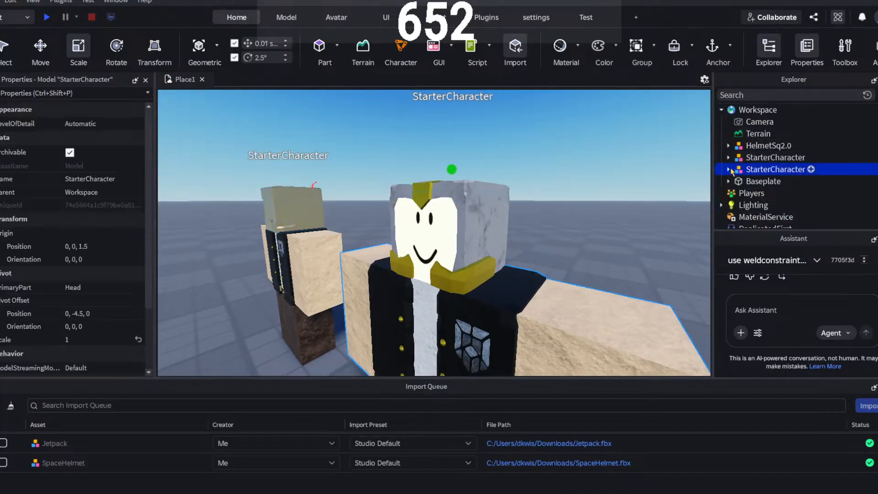
pyautogui.click(728, 170)
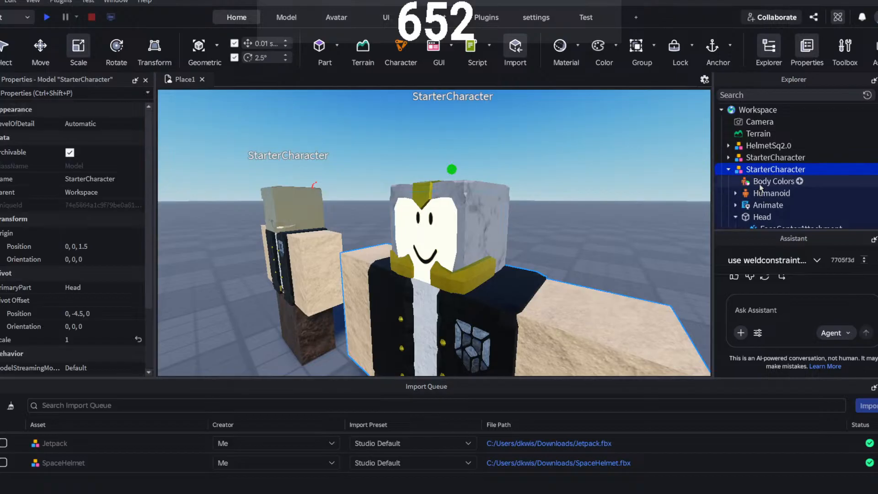
pyautogui.click(773, 181)
pyautogui.click(69, 126)
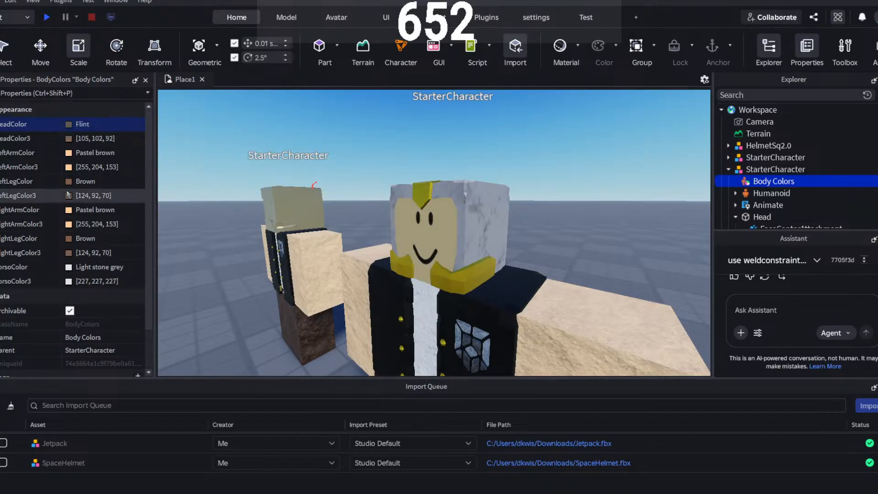
pyautogui.click(641, 161)
# - Examine the new helmet and head color from several angles and compare both StarterCharacters
pyautogui.moveTo(641, 160)
pyautogui.mouseDown(button='right')
pyautogui.moveTo(636, 166)
pyautogui.moveTo(651, 160)
pyautogui.mouseUp(button='right')
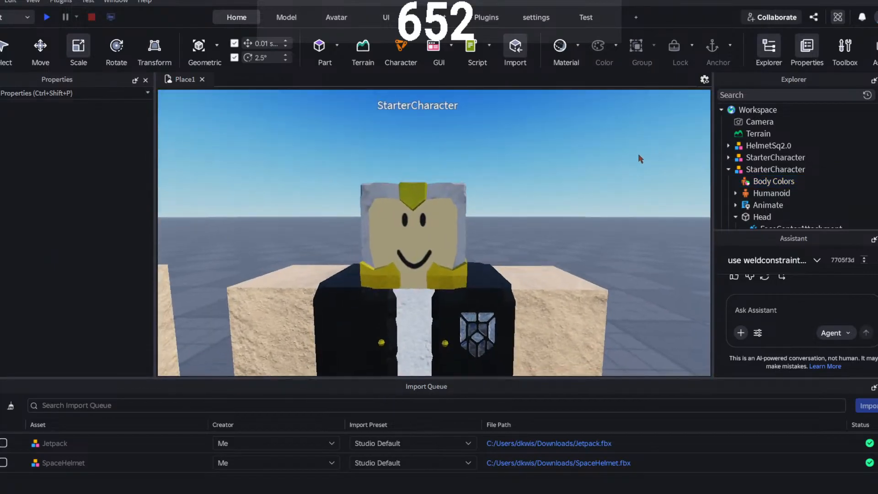
pyautogui.moveTo(541, 212); pyautogui.dragTo(550, 210, button='right')
pyautogui.scroll(-4, 539, 211)
pyautogui.scroll(5, 543, 212)
pyautogui.scroll(-4, 543, 212)
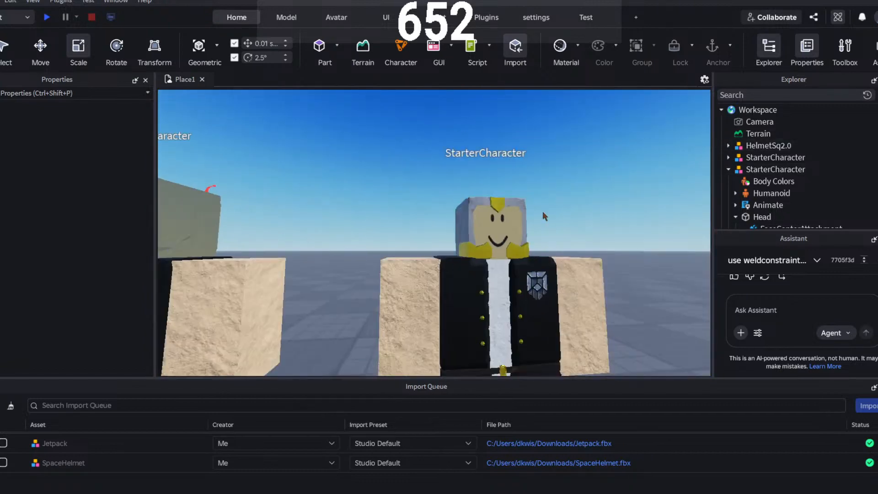
pyautogui.scroll(-3, 542, 212)
pyautogui.scroll(-5, 550, 211)
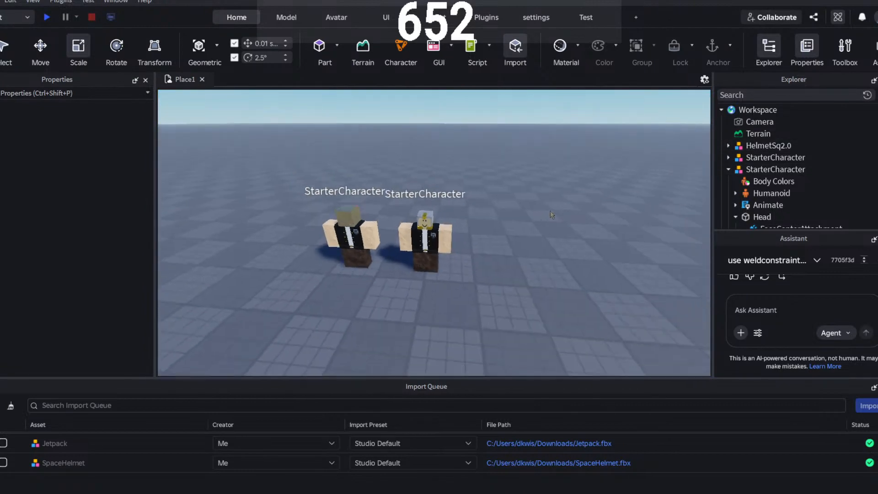
pyautogui.scroll(5, 551, 214)
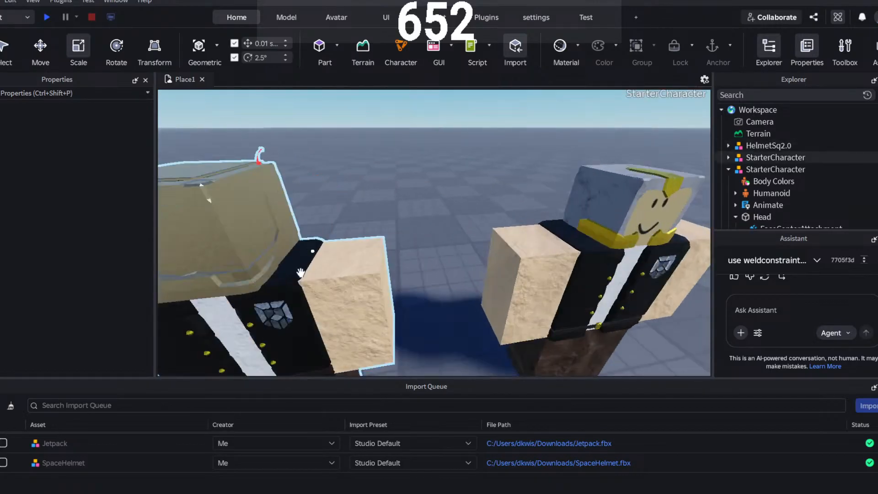
# - Move the StarterCharacter with the SpaceHelmet closer to the other one, to about 5.425, 0, 0.994, and deselect it
pyautogui.click(300, 273)
pyautogui.scroll(-4, 439, 182)
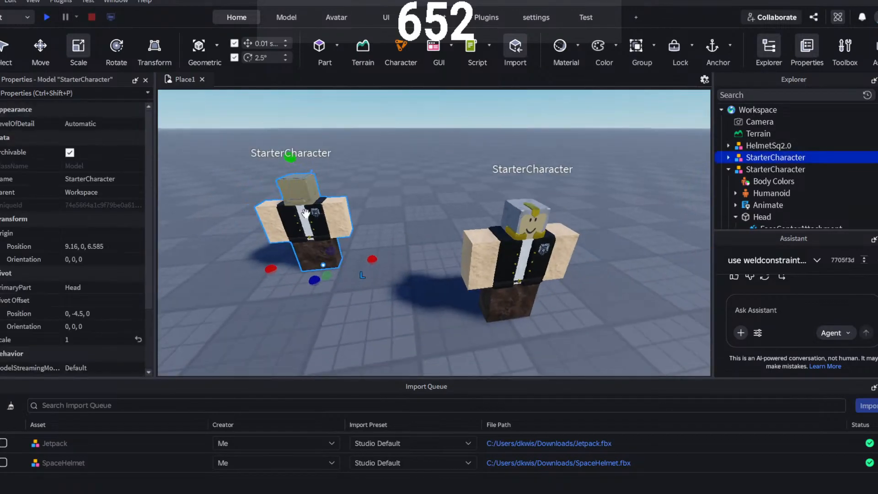
pyautogui.moveTo(306, 213); pyautogui.dragTo(392, 334)
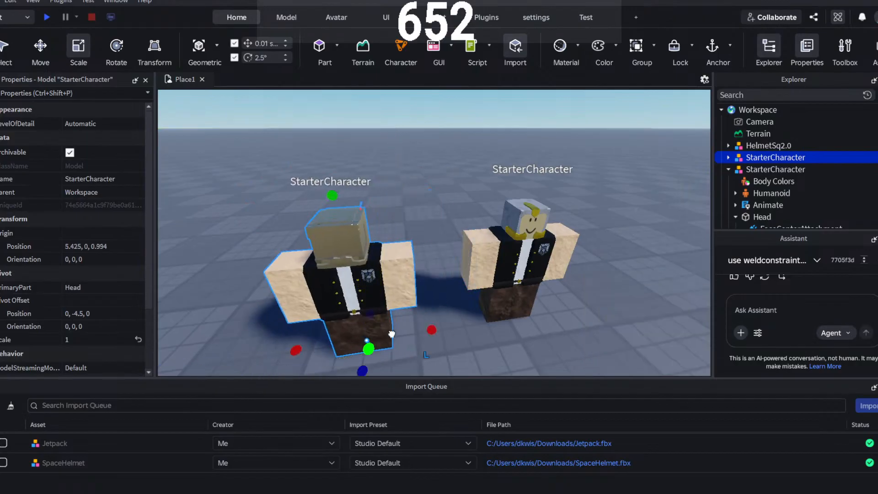
pyautogui.click(461, 174)
pyautogui.scroll(-8, 462, 174)
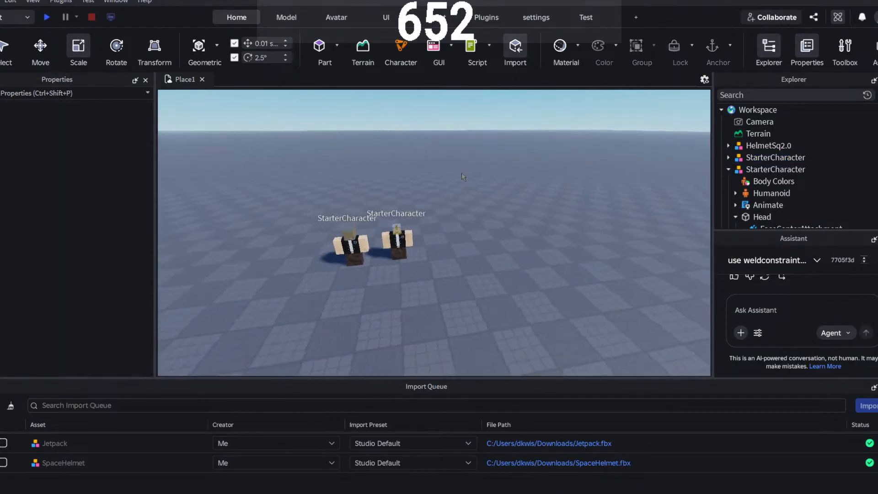
# - Compare the helmets and heads of the two StarterCharacters side by side, both up close and from a distance
pyautogui.scroll(8, 461, 172)
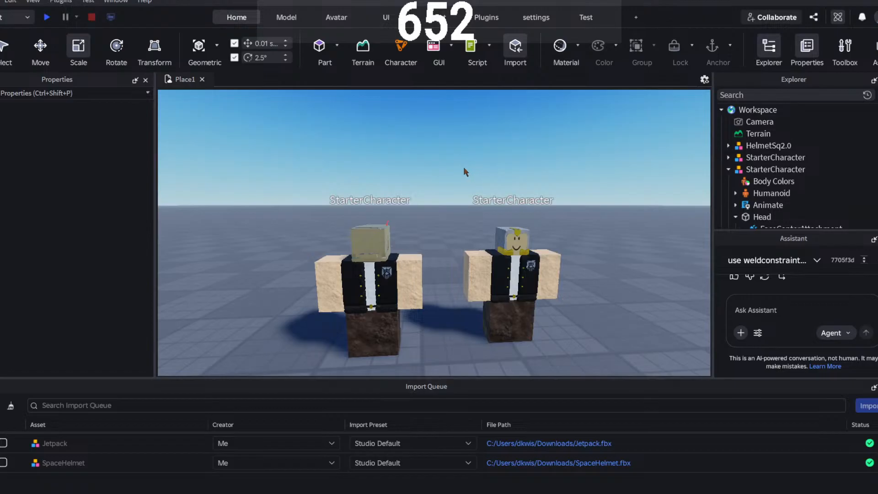
pyautogui.scroll(-1, 457, 171)
pyautogui.scroll(5, 449, 181)
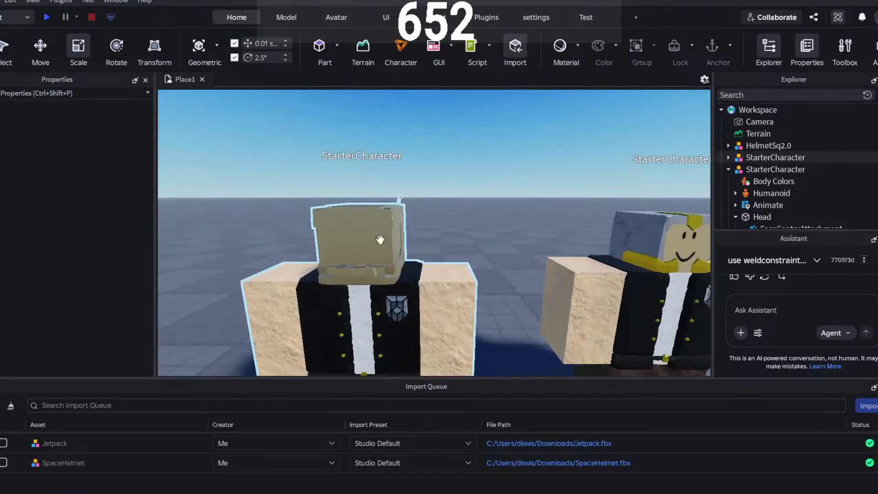
pyautogui.press('a')
pyautogui.moveTo(542, 161); pyautogui.dragTo(524, 161, button='right')
pyautogui.press('w')
pyautogui.press('s')
pyautogui.press('a')
pyautogui.press('a')
pyautogui.press('w')
pyautogui.press('s')
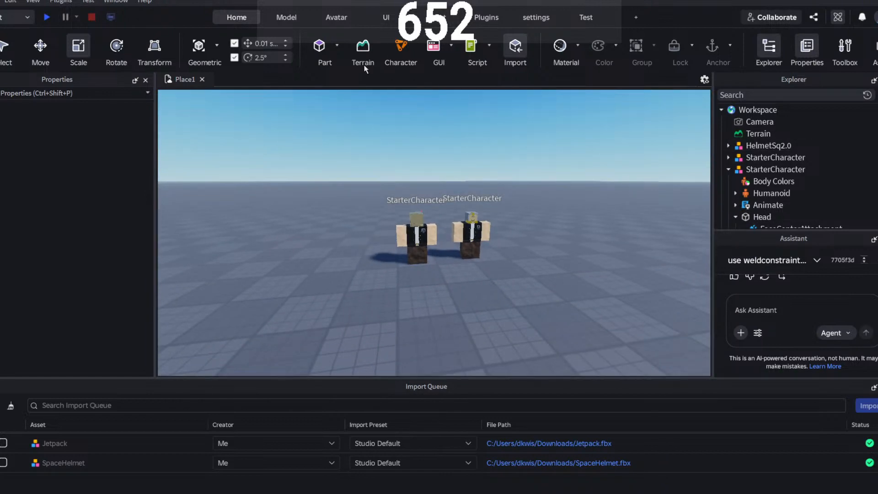
pyautogui.moveTo(464, 124); pyautogui.dragTo(464, 124, button='right')
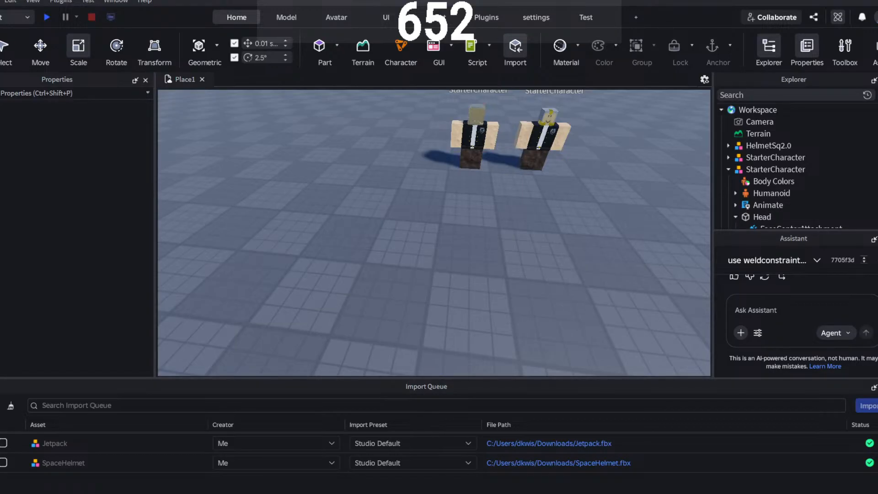
pyautogui.scroll(-5, 457, 199)
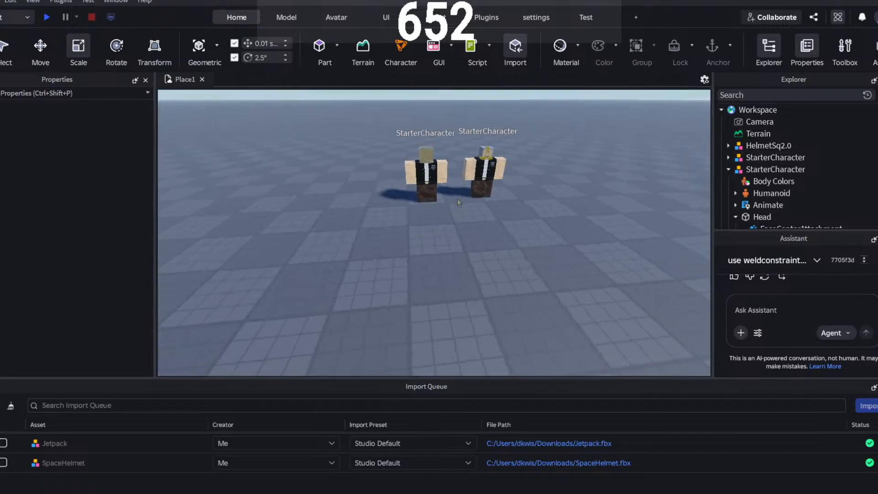
pyautogui.moveTo(457, 198); pyautogui.dragTo(455, 200, button='right')
pyautogui.scroll(10, 457, 204)
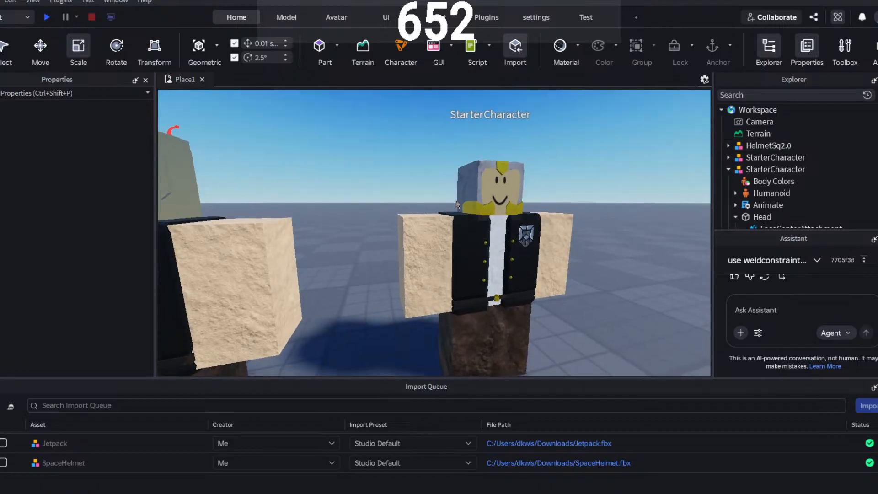
pyautogui.moveTo(456, 200); pyautogui.dragTo(456, 200, button='right')
pyautogui.scroll(-5, 455, 200)
pyautogui.scroll(3, 455, 200)
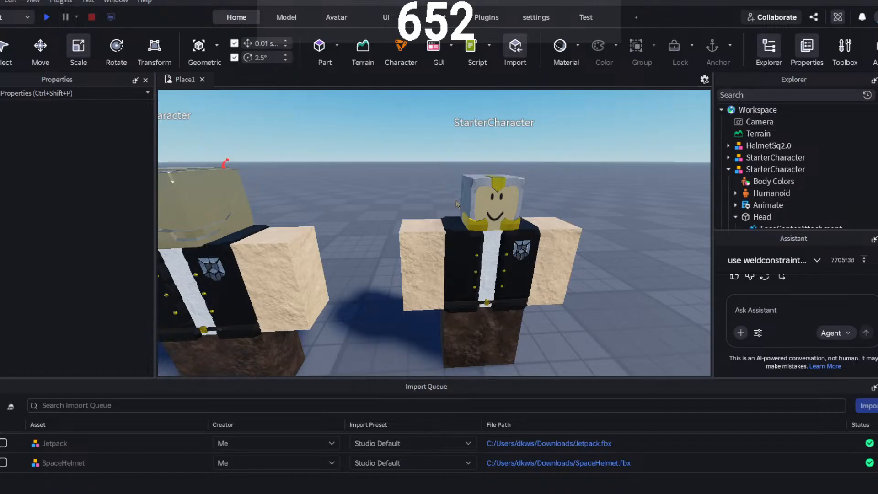
pyautogui.press('s')
pyautogui.press('a')
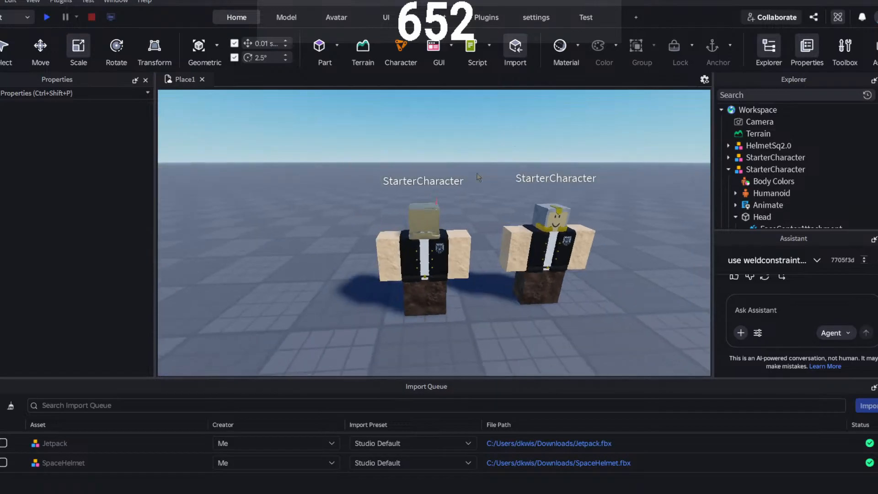
# - Delete the StarterCharacter with the gold-trimmed open-face helmet together with the HelmetSq2.0 model, and close the Import Queue
pyautogui.moveTo(366, 185); pyautogui.dragTo(681, 312)
pyautogui.press('d')
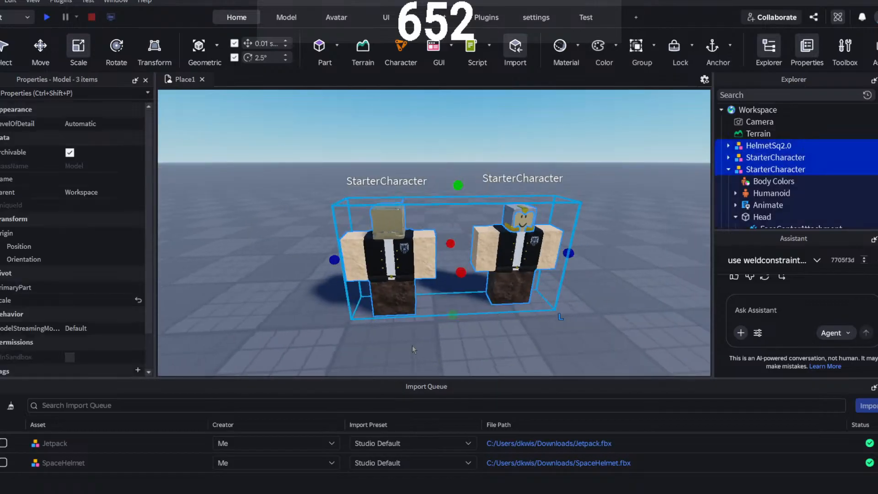
pyautogui.moveTo(306, 179); pyautogui.dragTo(670, 332)
pyautogui.click(451, 344)
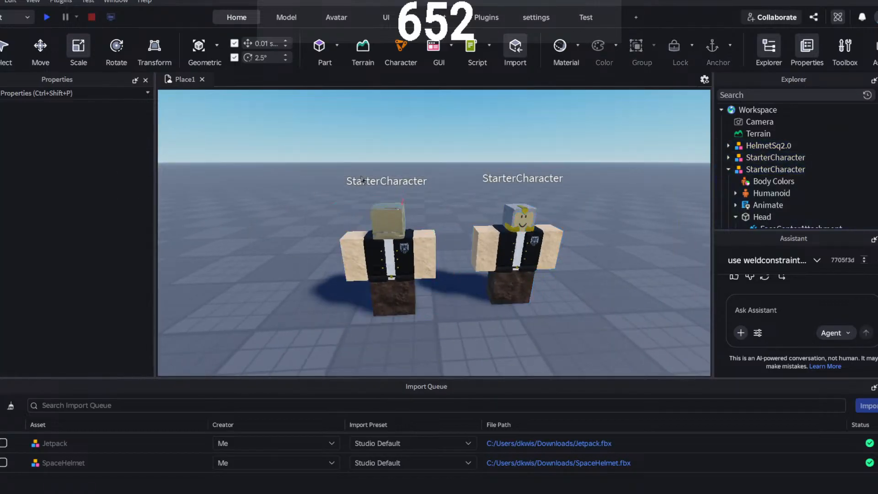
pyautogui.moveTo(252, 189); pyautogui.dragTo(480, 363)
pyautogui.click(458, 169)
pyautogui.moveTo(457, 169); pyautogui.dragTo(585, 373)
pyautogui.press('Delete')
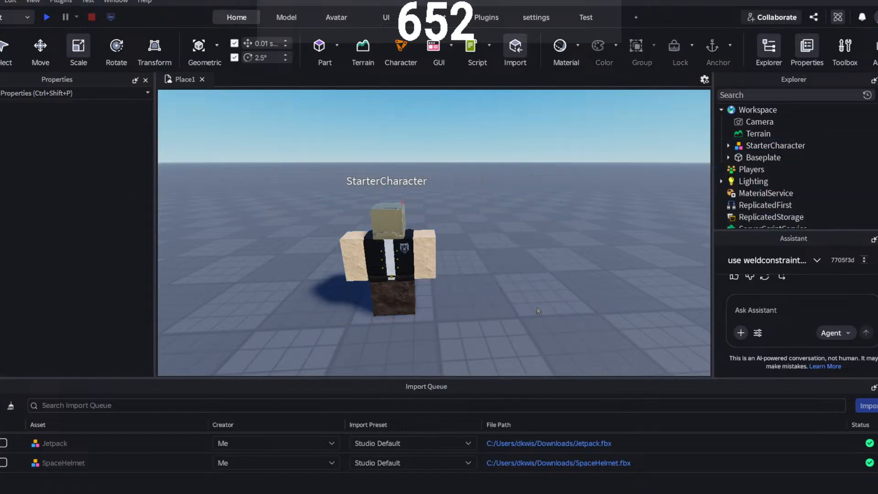
pyautogui.click(867, 406)
# - Inspect the remaining StarterCharacter's helmet and torso from below and from the front side
pyautogui.press('w')
pyautogui.moveTo(521, 326)
pyautogui.mouseDown(button='right')
pyautogui.moveTo(529, 324)
pyautogui.moveTo(518, 326)
pyautogui.mouseUp(button='right')
pyautogui.press('w')
pyautogui.press('w')
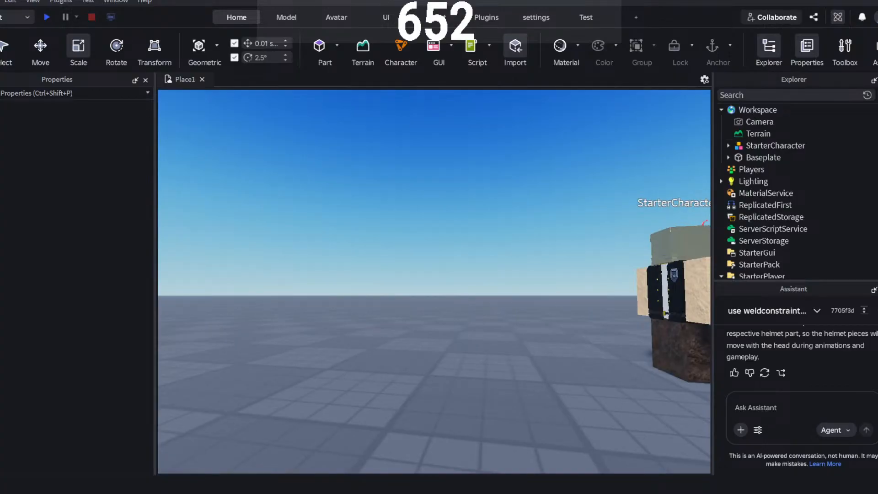
pyautogui.moveTo(506, 232); pyautogui.dragTo(518, 217, button='right')
pyautogui.press('s')
pyautogui.press('w')
pyautogui.press('d')
pyautogui.press('w')
pyautogui.moveTo(521, 183); pyautogui.dragTo(521, 182, button='right')
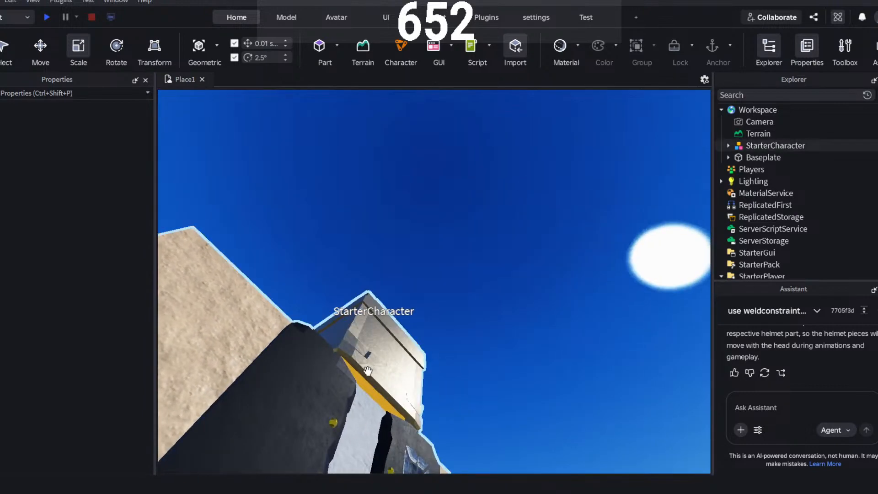
pyautogui.moveTo(455, 302); pyautogui.dragTo(453, 292, button='right')
pyautogui.press('e')
pyautogui.press('s')
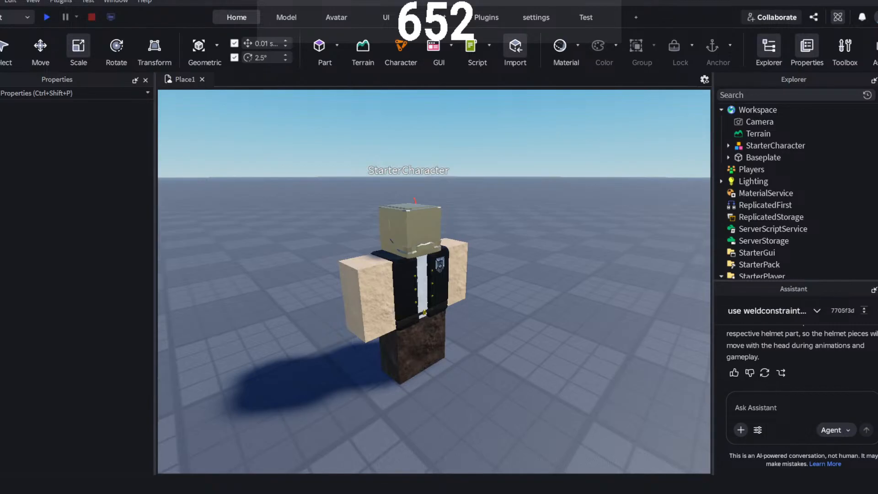
pyautogui.click(466, 276)
pyautogui.scroll(8, 353, 311)
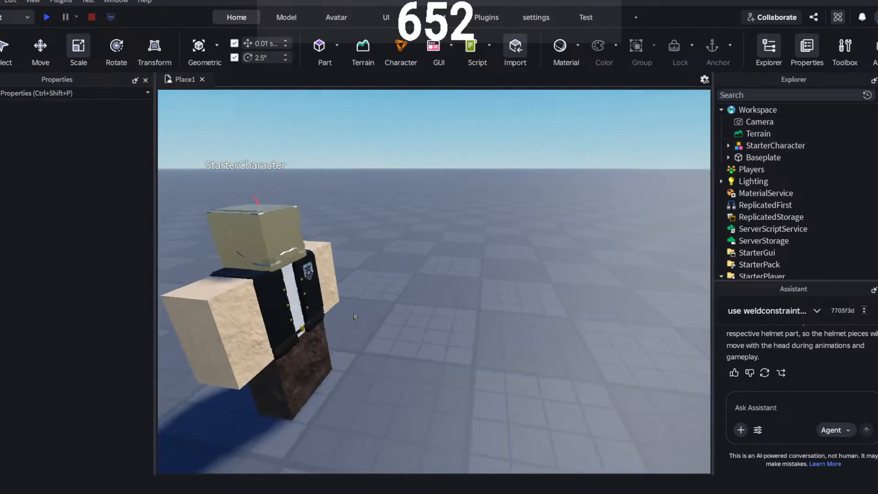
pyautogui.scroll(-8, 353, 311)
pyautogui.moveTo(350, 311); pyautogui.dragTo(352, 312, button='right')
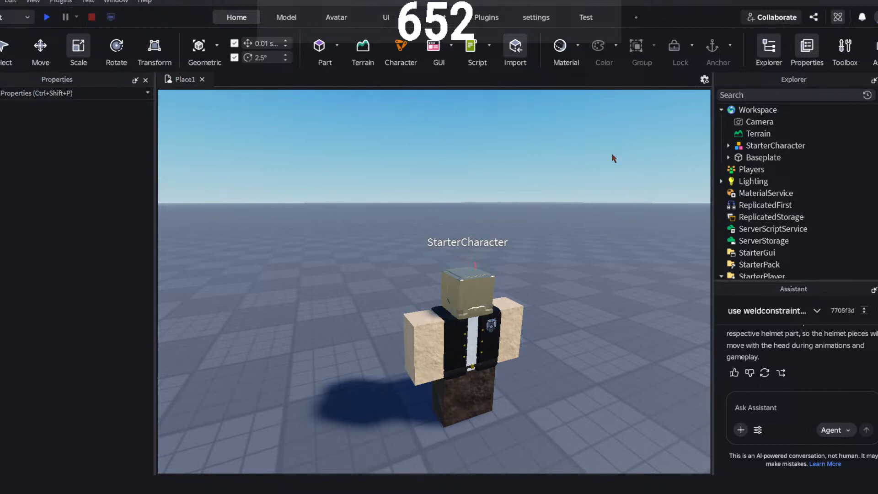
# - Examine how the antenna helmet fits the StarterCharacter's head from above, the front and the side
pyautogui.click(519, 312)
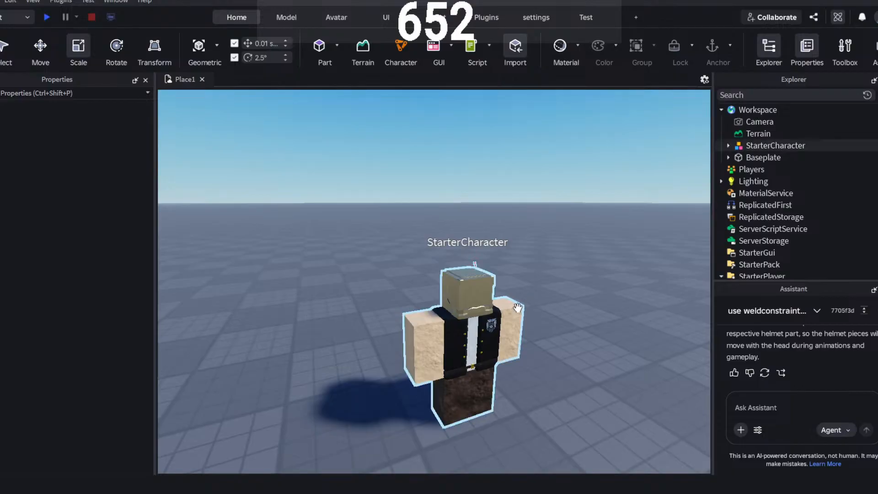
pyautogui.scroll(3, 482, 277)
pyautogui.press('d')
pyautogui.moveTo(482, 273); pyautogui.dragTo(444, 291, button='right')
pyautogui.press('f')
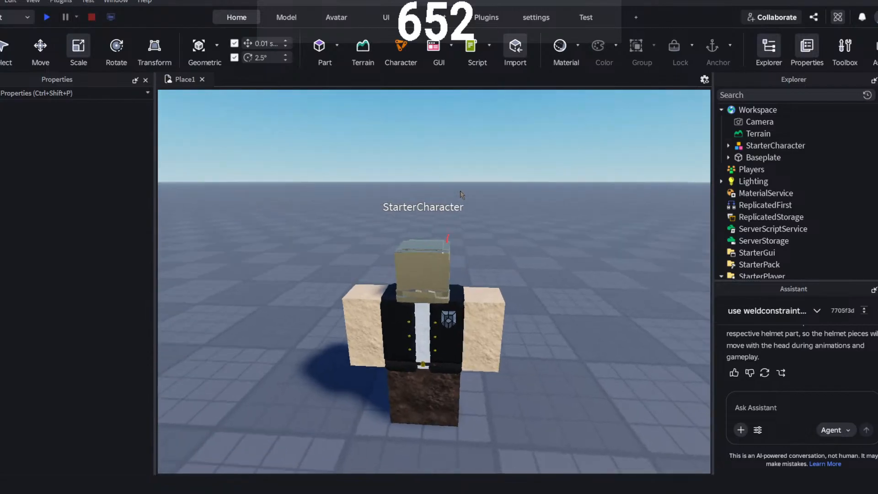
pyautogui.press('a')
pyautogui.moveTo(460, 191); pyautogui.dragTo(458, 190, button='right')
pyautogui.scroll(2, 460, 190)
pyautogui.scroll(-2, 460, 191)
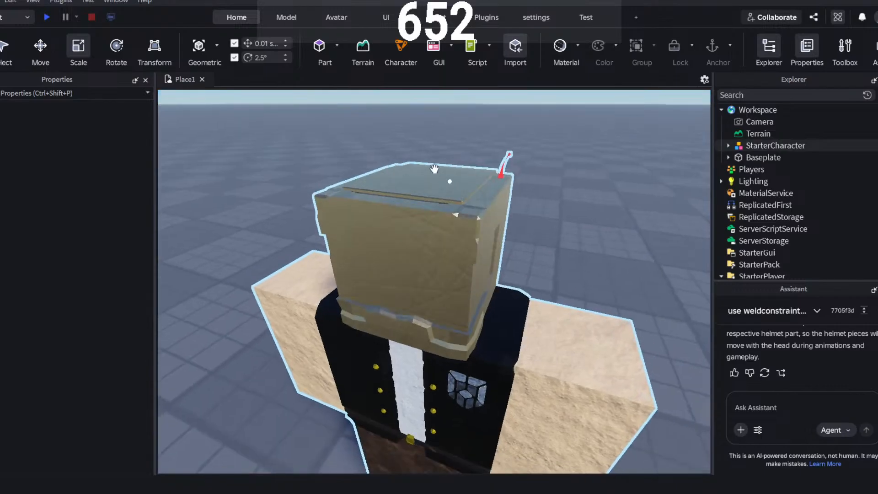
pyautogui.press('s')
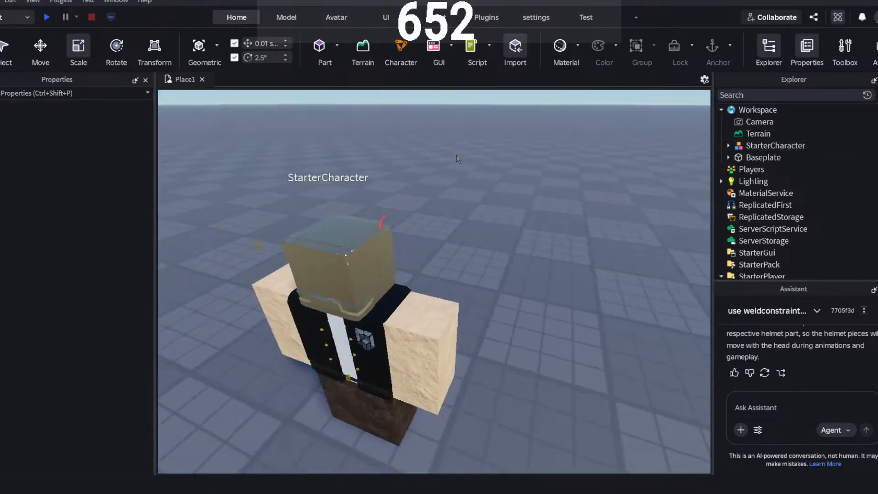
pyautogui.moveTo(456, 155); pyautogui.dragTo(456, 155, button='right')
pyautogui.press('w')
pyautogui.press('a')
pyautogui.moveTo(376, 168)
pyautogui.mouseDown(button='right')
pyautogui.moveTo(361, 166)
pyautogui.moveTo(412, 174)
pyautogui.moveTo(380, 172)
pyautogui.mouseUp(button='right')
pyautogui.press('w')
pyautogui.press('d')
pyautogui.press('a')
pyautogui.press('d')
pyautogui.press('s')
pyautogui.press('d')
pyautogui.press('w')
pyautogui.press('a')
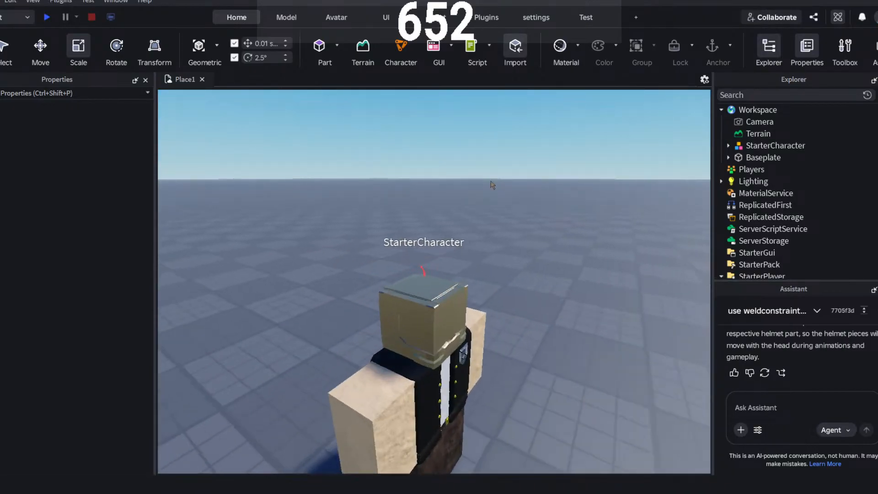
pyautogui.press('s')
pyautogui.press('s')
pyautogui.press('d')
pyautogui.press('w')
pyautogui.moveTo(482, 262); pyautogui.dragTo(483, 261, button='right')
pyautogui.press('s')
pyautogui.press('w')
pyautogui.moveTo(482, 258); pyautogui.dragTo(485, 262, button='right')
pyautogui.press('s')
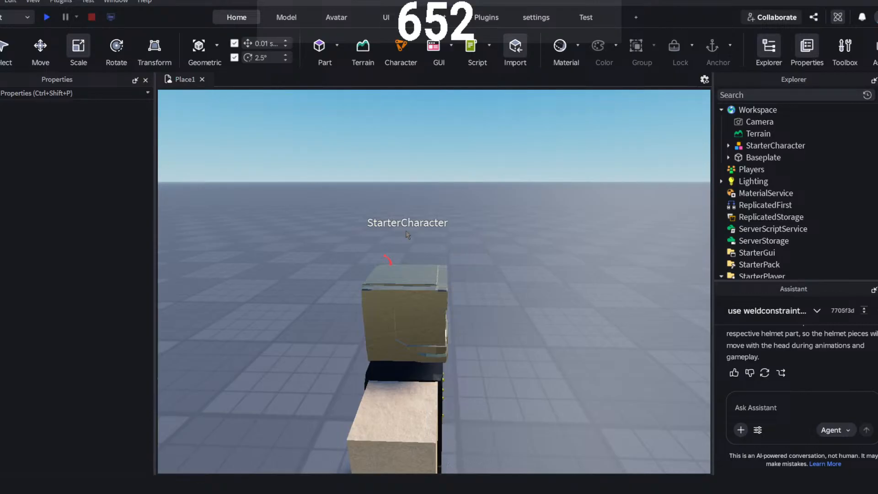
pyautogui.click(418, 285)
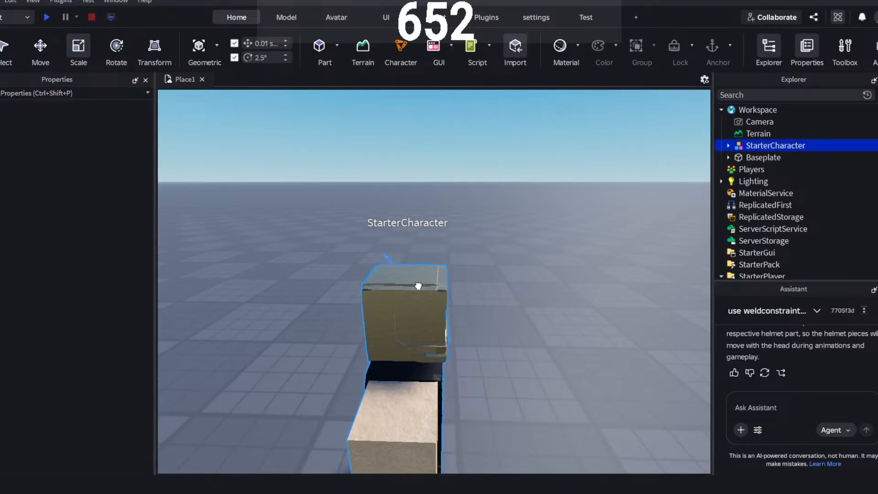
pyautogui.click(571, 320)
pyautogui.press('d')
pyautogui.moveTo(554, 314); pyautogui.dragTo(519, 333, button='right')
pyautogui.scroll(3, 546, 325)
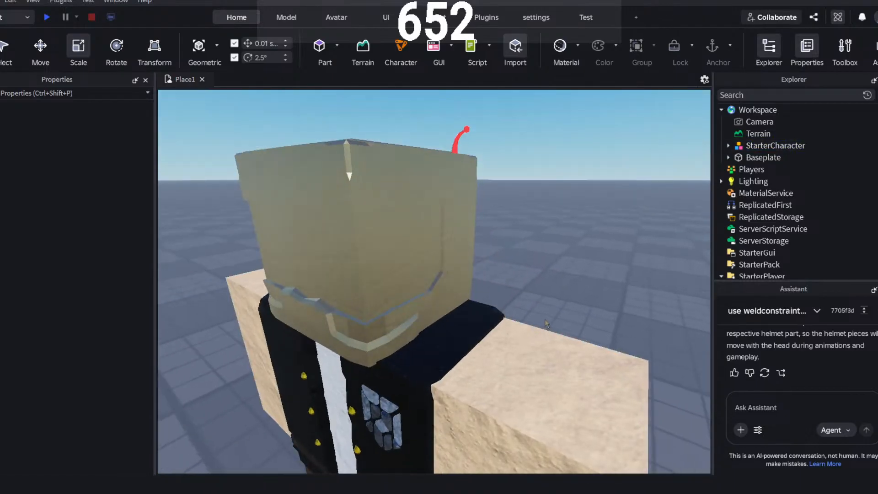
pyautogui.scroll(-3, 545, 319)
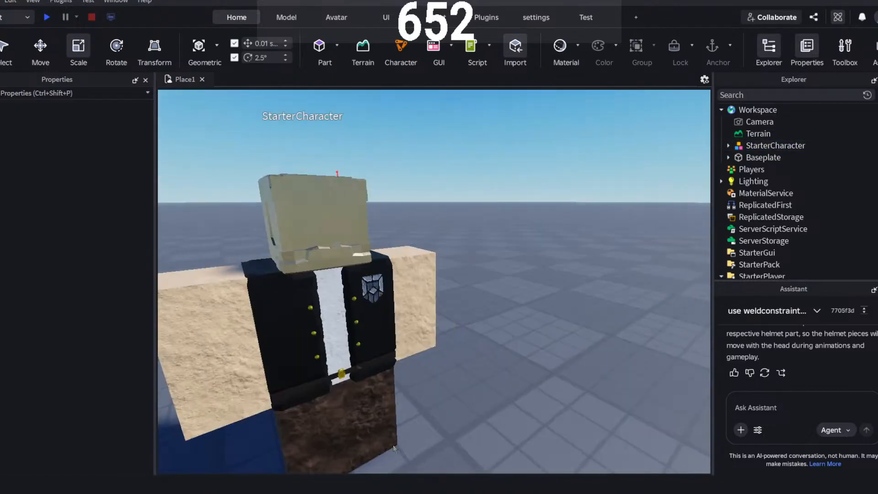
pyautogui.press('d')
pyautogui.moveTo(473, 377); pyautogui.dragTo(456, 368, button='right')
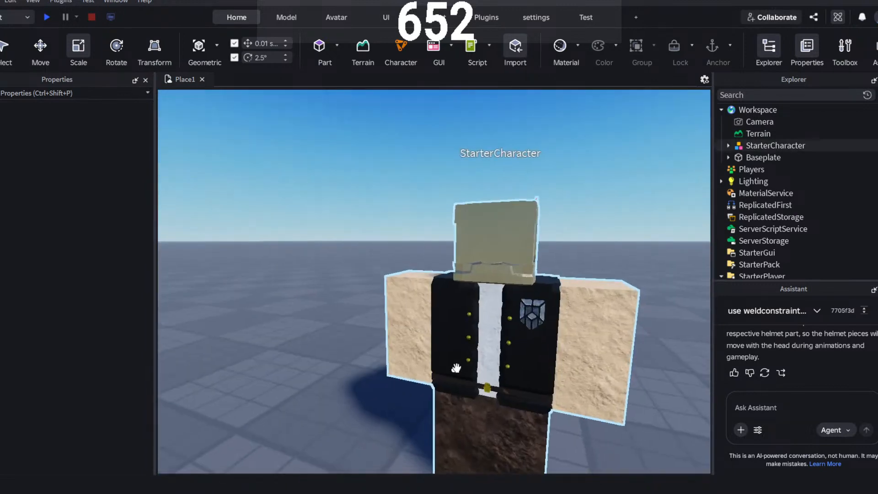
pyautogui.scroll(-3, 457, 368)
pyautogui.scroll(-2, 530, 325)
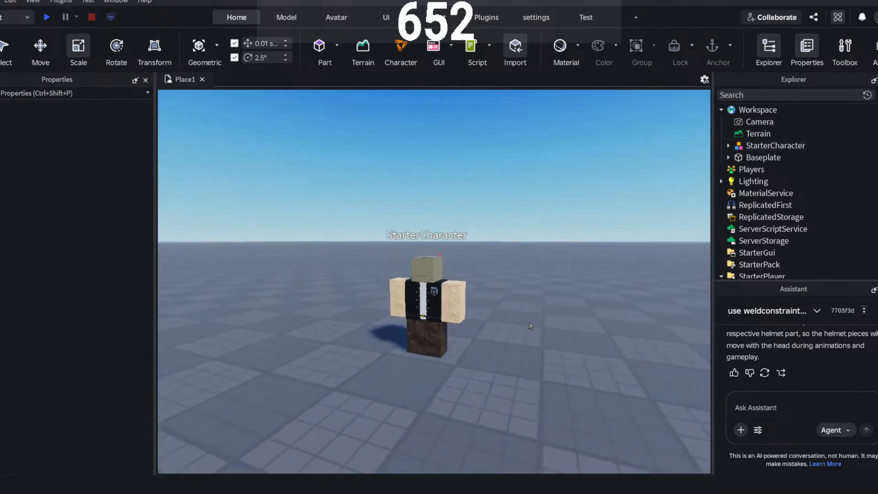
pyautogui.scroll(-1, 511, 323)
pyautogui.press('w')
pyautogui.moveTo(482, 241); pyautogui.dragTo(481, 241, button='right')
pyautogui.press('w')
pyautogui.moveTo(585, 222); pyautogui.dragTo(476, 215, button='right')
pyautogui.press('d')
pyautogui.press('s')
pyautogui.press('w')
pyautogui.press('s')
pyautogui.press('a')
pyautogui.press('s')
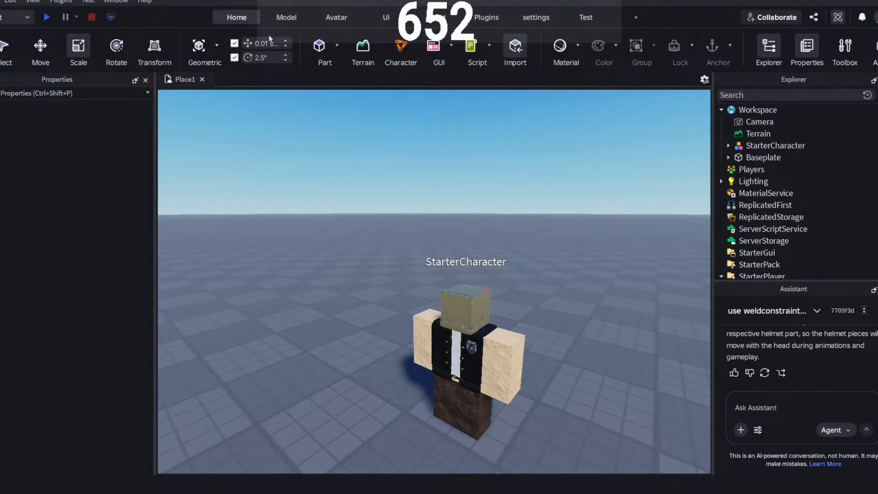
pyautogui.moveTo(482, 271); pyautogui.dragTo(419, 263, button='right')
pyautogui.press('w')
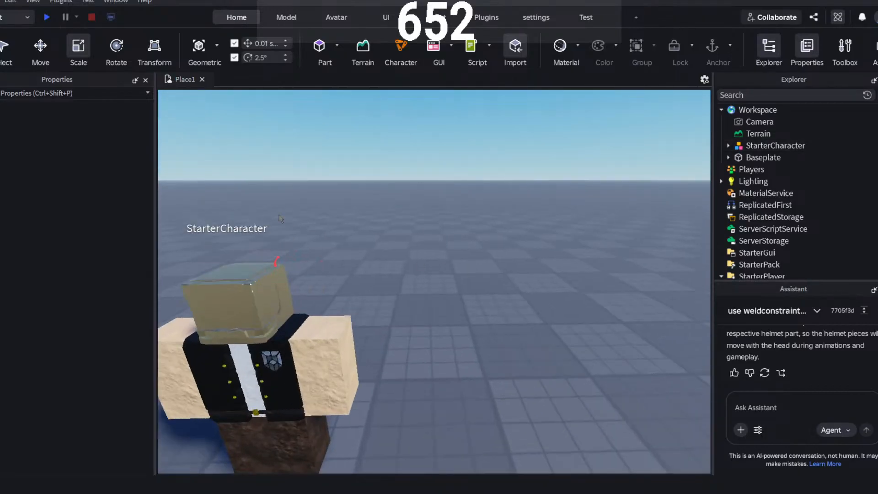
pyautogui.press('a')
pyautogui.press('s')
pyautogui.moveTo(316, 211); pyautogui.dragTo(337, 222, button='right')
pyautogui.press('w')
pyautogui.press('a')
pyautogui.press('s')
pyautogui.press('d')
pyautogui.press('w')
pyautogui.press('w')
pyautogui.press('s')
pyautogui.press('a')
pyautogui.press('w')
pyautogui.press('d')
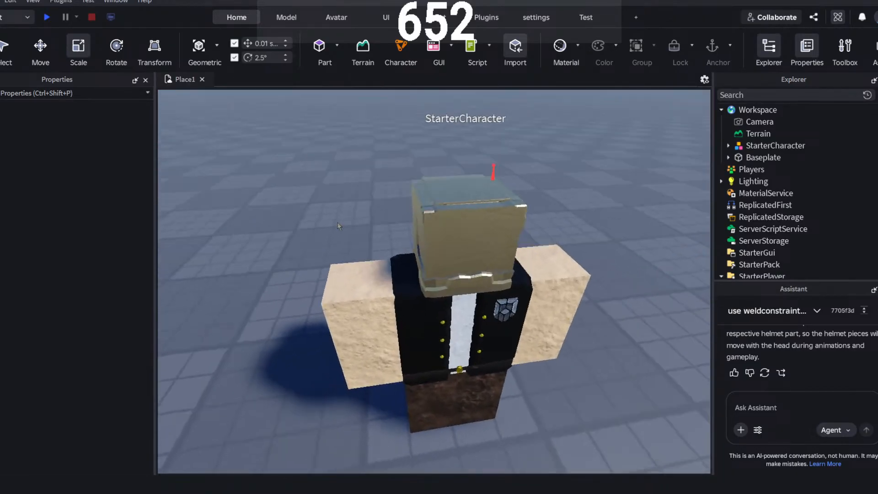
pyautogui.press('a')
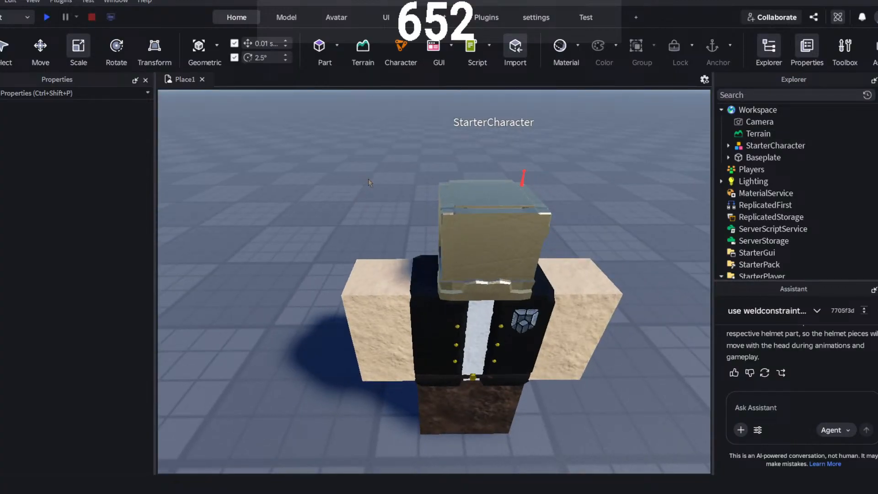
pyautogui.press('a')
pyautogui.moveTo(368, 179); pyautogui.dragTo(368, 178, button='right')
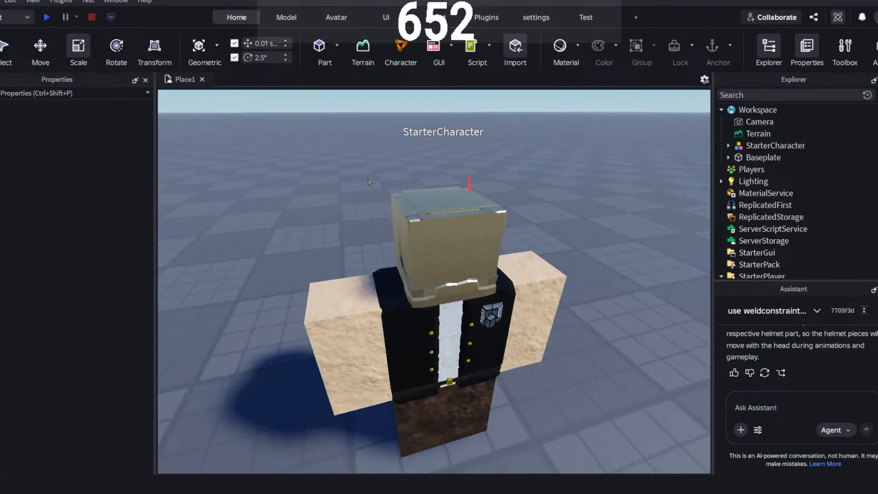
pyautogui.press('a')
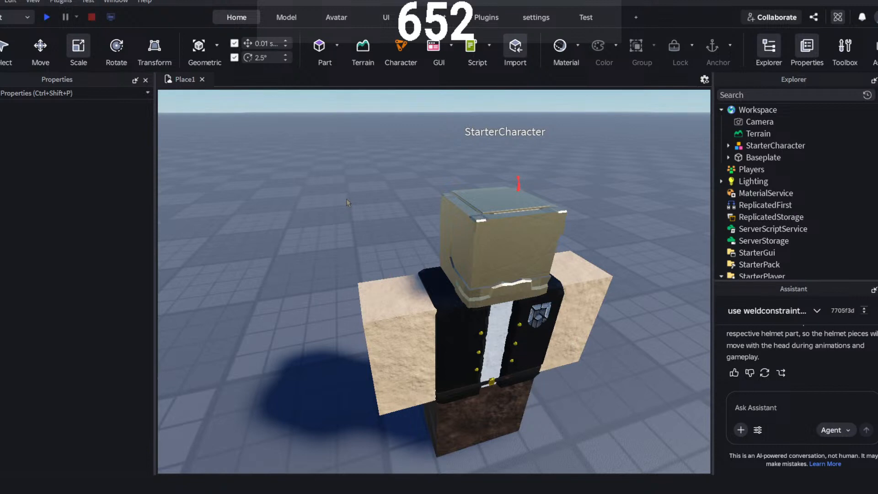
pyautogui.moveTo(249, 262); pyautogui.dragTo(250, 262, button='right')
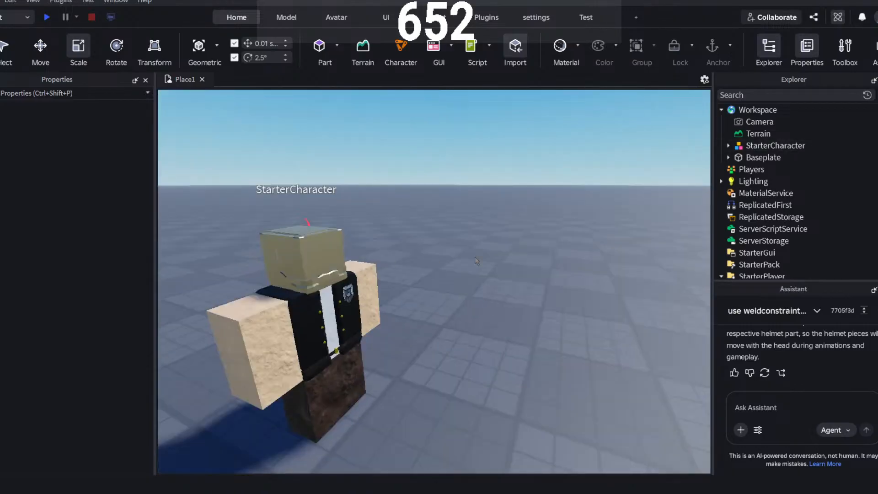
pyautogui.moveTo(480, 257); pyautogui.dragTo(481, 257, button='right')
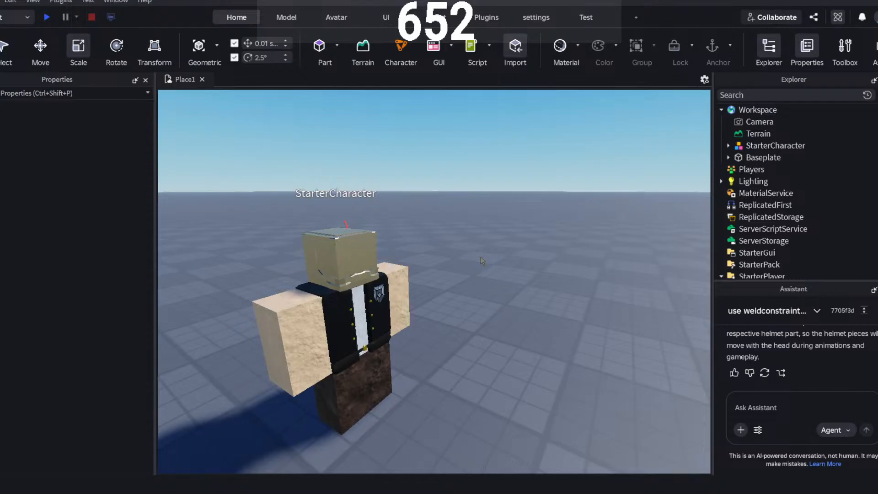
pyautogui.press('d')
pyautogui.moveTo(367, 251); pyautogui.dragTo(367, 251, button='right')
pyautogui.press('a')
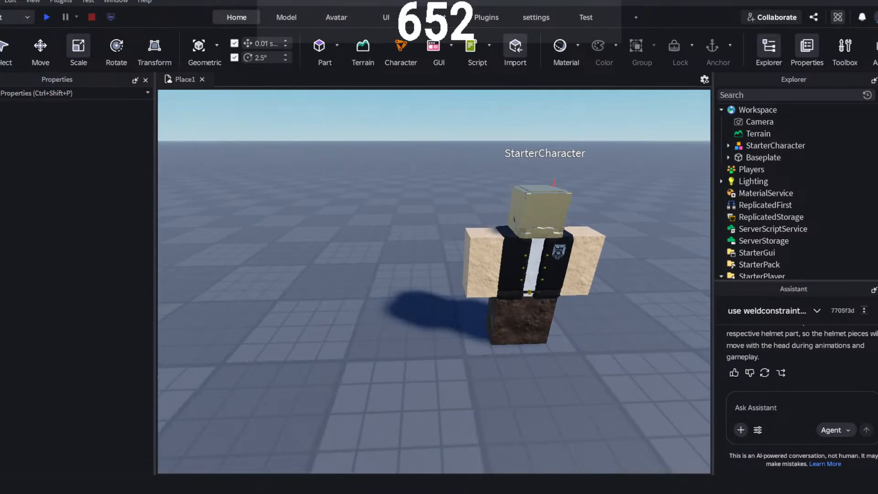
pyautogui.click(843, 50)
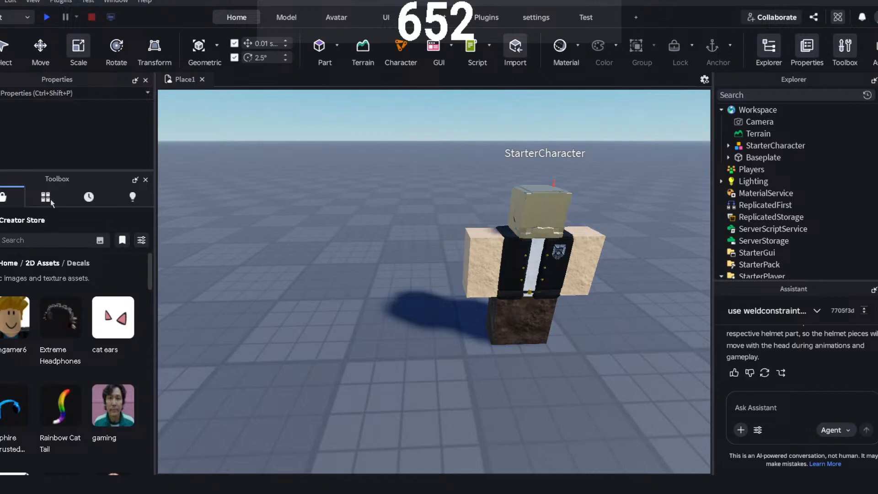
pyautogui.click(144, 179)
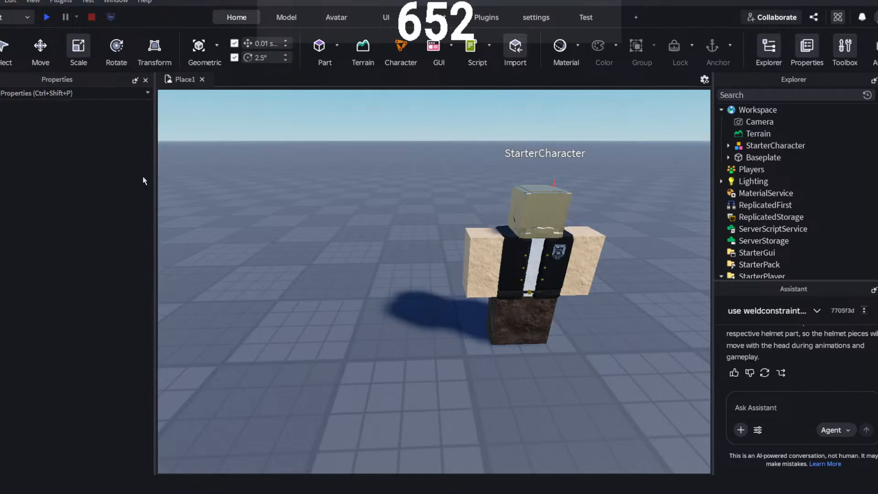
# - Delete the remaining StarterCharacter from the Workspace
pyautogui.moveTo(463, 254); pyautogui.dragTo(463, 254, button='right')
pyautogui.scroll(-2, 463, 254)
pyautogui.click(505, 369)
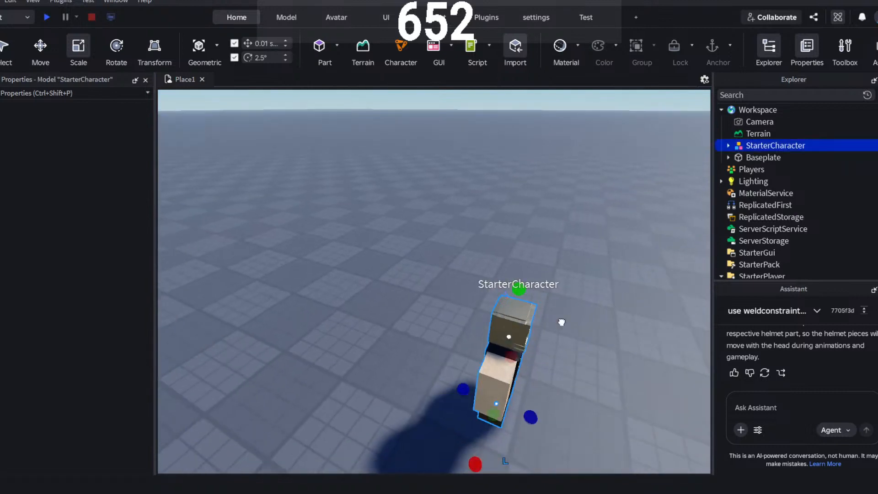
pyautogui.moveTo(682, 227); pyautogui.dragTo(682, 228, button='right')
pyautogui.press('Delete')
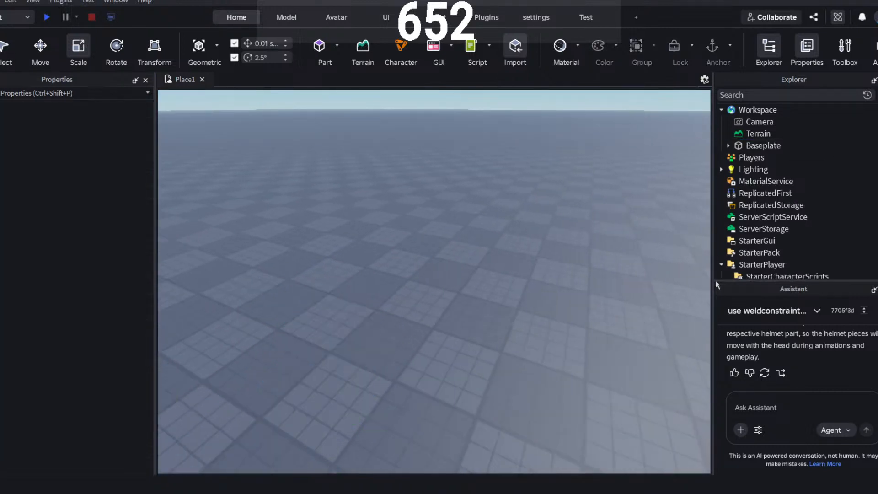
pyautogui.scroll(3, 486, 172)
pyautogui.scroll(5, 494, 171)
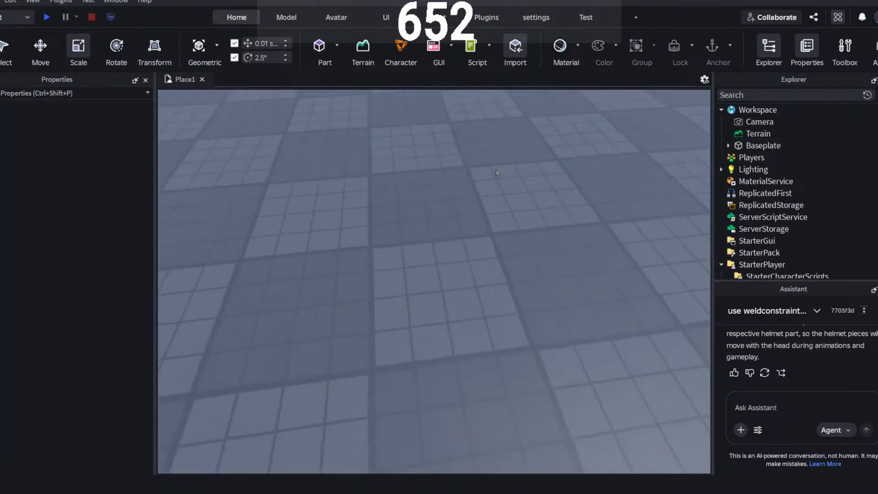
pyautogui.click(404, 52)
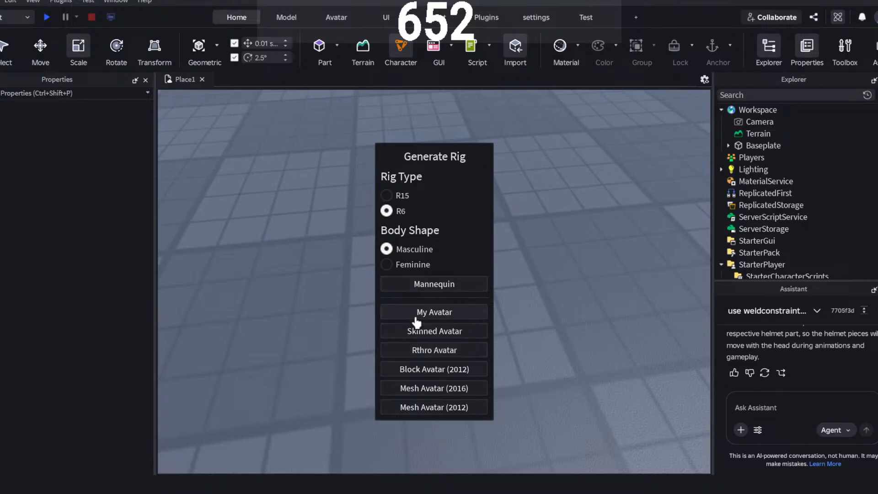
pyautogui.click(434, 332)
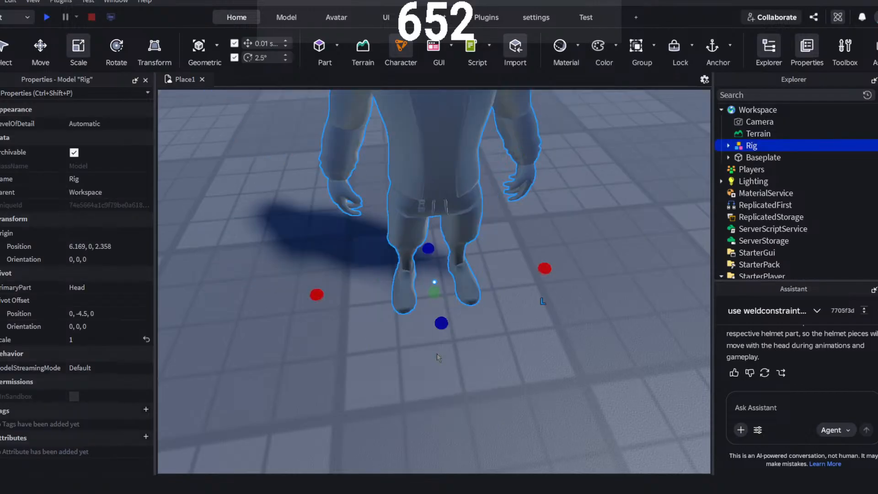
pyautogui.press('Delete')
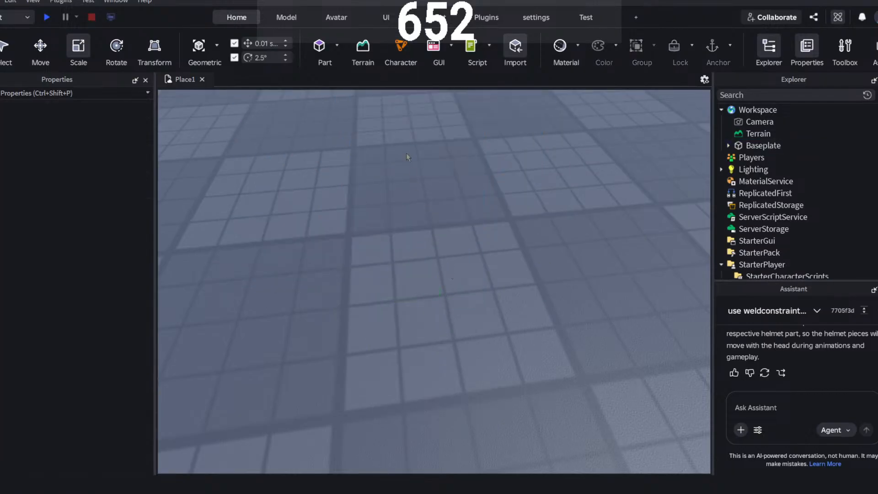
# - Generate an R6 masculine Block Avatar (2012) rig on the baseplate as a scale reference
pyautogui.click(400, 48)
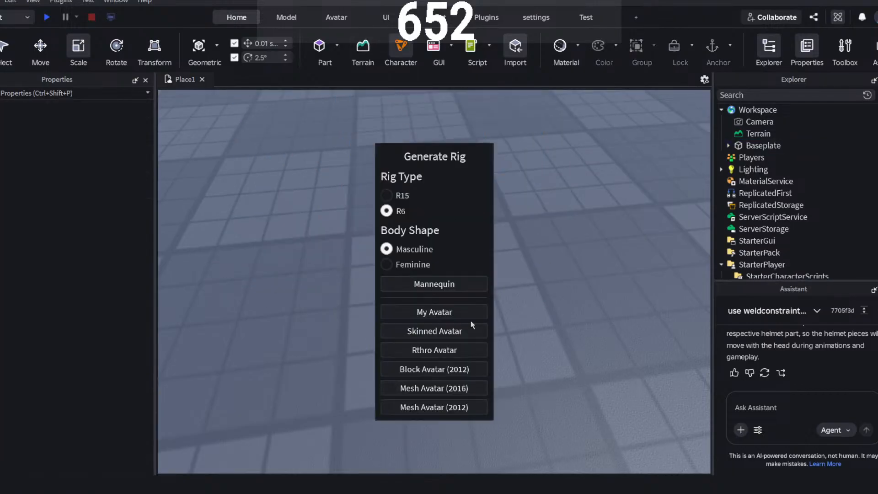
pyautogui.click(430, 371)
pyautogui.scroll(-3, 468, 190)
pyautogui.moveTo(469, 191); pyautogui.dragTo(456, 295)
pyautogui.scroll(3, 463, 270)
# - Set the move and scale snapping increment to 0.25 studs and clear the rig selection
pyautogui.click(257, 41)
pyautogui.write('.25')
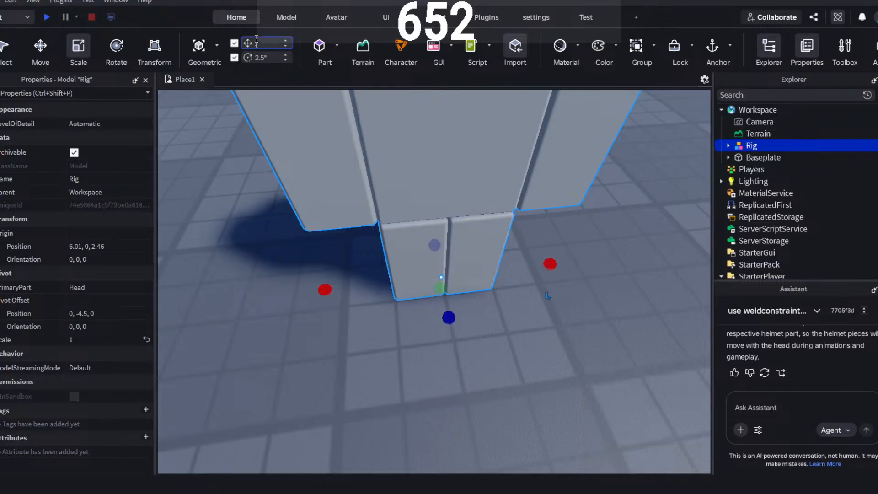
pyautogui.press('Return')
pyautogui.click(284, 281)
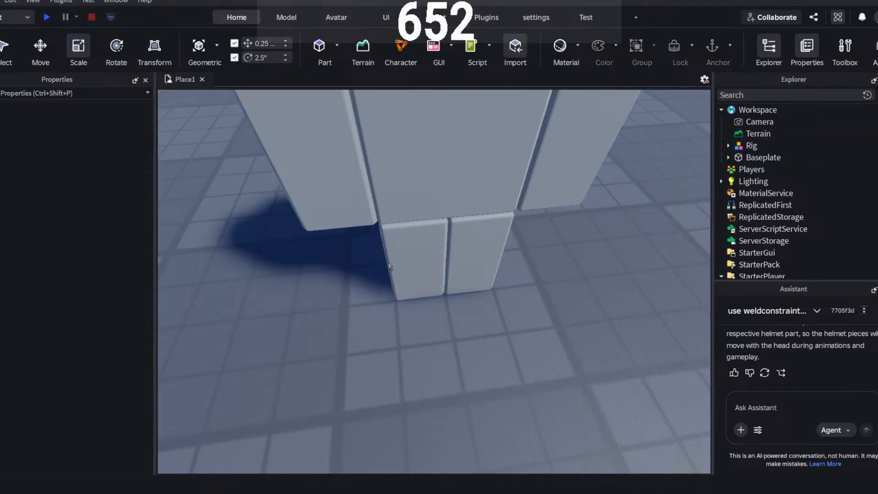
pyautogui.moveTo(430, 284); pyautogui.dragTo(430, 290)
pyautogui.click(472, 313)
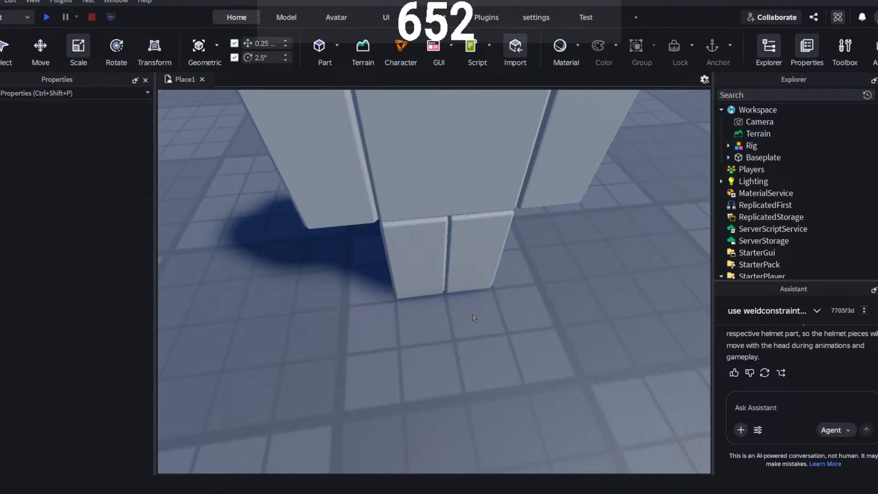
# - Insert a new block part on the baseplate beside the rig
pyautogui.scroll(-8, 471, 313)
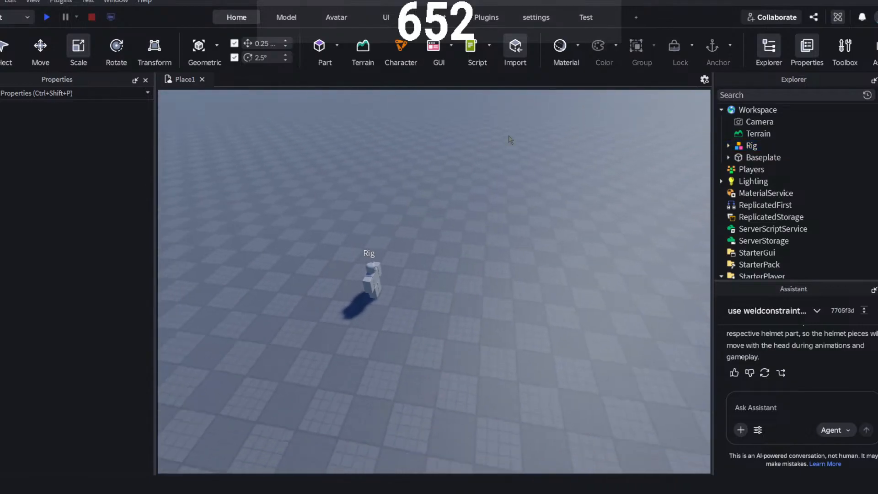
pyautogui.click(319, 45)
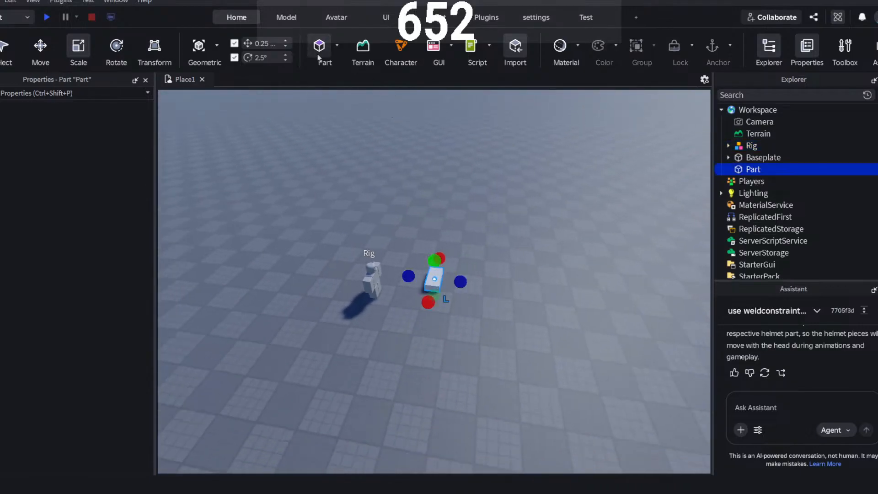
pyautogui.scroll(3, 482, 305)
pyautogui.moveTo(482, 306); pyautogui.dragTo(482, 309, button='right')
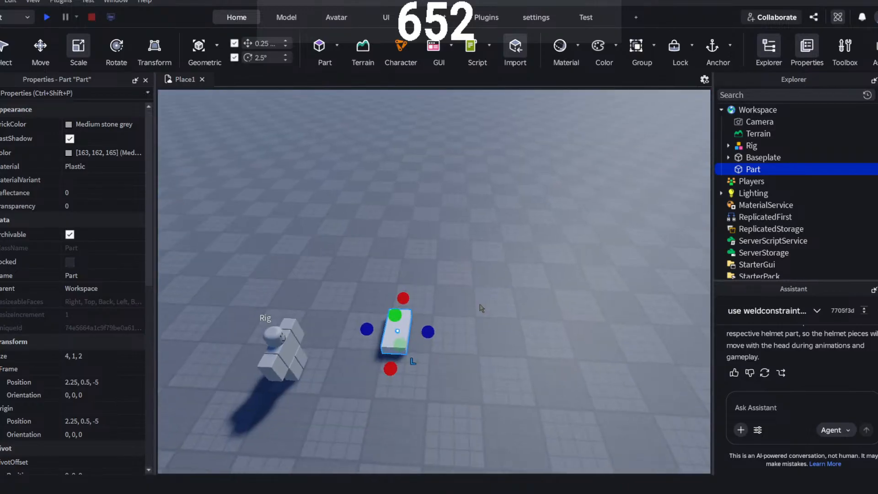
# - Scale the new part into a wide, flat ground slab of about 84.75 × 1 × 108 studs
pyautogui.moveTo(431, 331); pyautogui.dragTo(570, 328)
pyautogui.moveTo(569, 331); pyautogui.dragTo(570, 328, button='right')
pyautogui.moveTo(569, 328); pyautogui.dragTo(518, 399)
pyautogui.moveTo(516, 396); pyautogui.dragTo(389, 352, button='right')
pyautogui.moveTo(388, 352); pyautogui.dragTo(390, 386)
pyautogui.press('w')
pyautogui.moveTo(628, 248); pyautogui.dragTo(626, 246, button='right')
pyautogui.moveTo(483, 287); pyautogui.dragTo(465, 310)
pyautogui.moveTo(467, 308); pyautogui.dragTo(433, 259, button='right')
pyautogui.moveTo(349, 197); pyautogui.dragTo(468, 289)
pyautogui.click(530, 258)
pyautogui.press('w')
pyautogui.moveTo(531, 258); pyautogui.dragTo(518, 207, button='right')
pyautogui.press('w')
pyautogui.press('d')
pyautogui.click(522, 211)
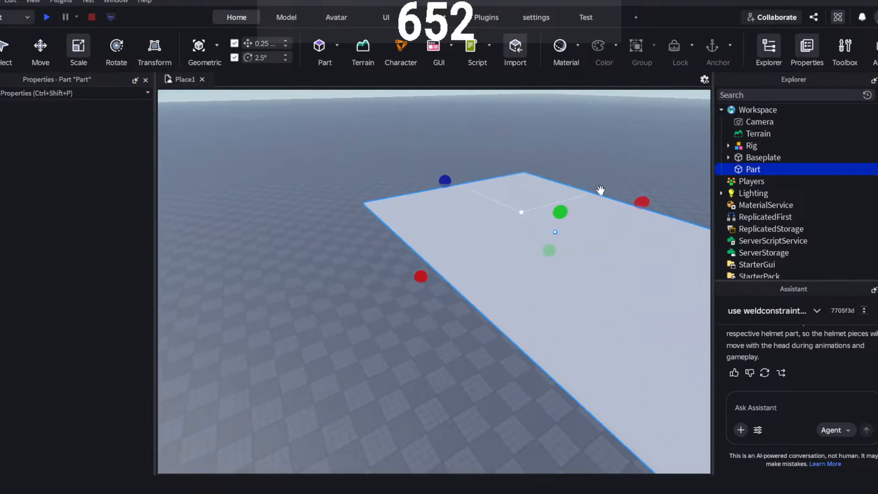
# - Set the ground slab's BrickColor to Earth green and its material to Grass
pyautogui.press('s')
pyautogui.click(68, 126)
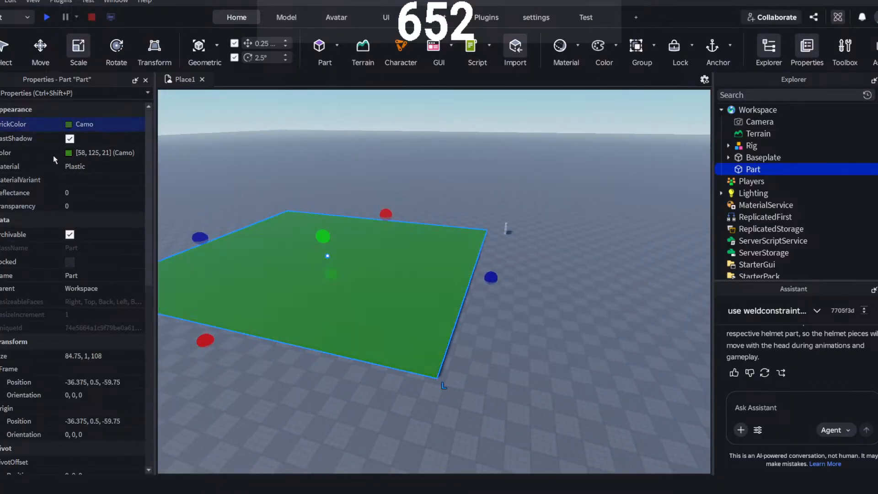
pyautogui.click(55, 146)
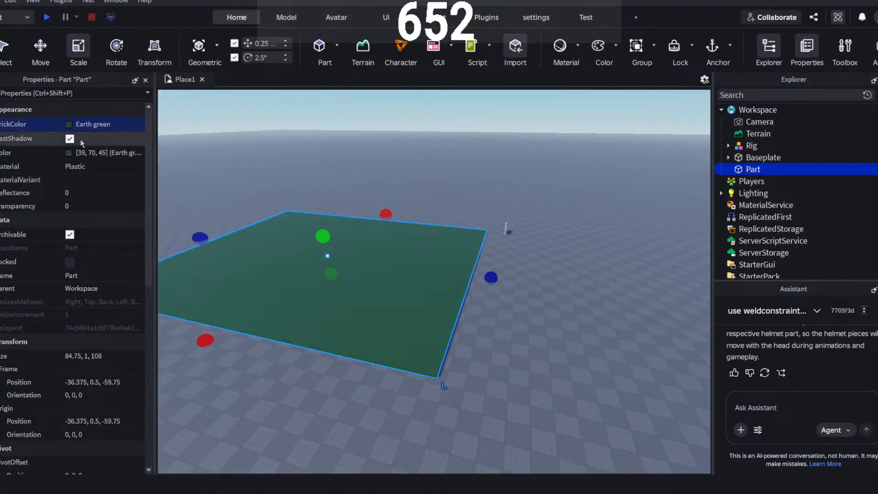
pyautogui.click(85, 167)
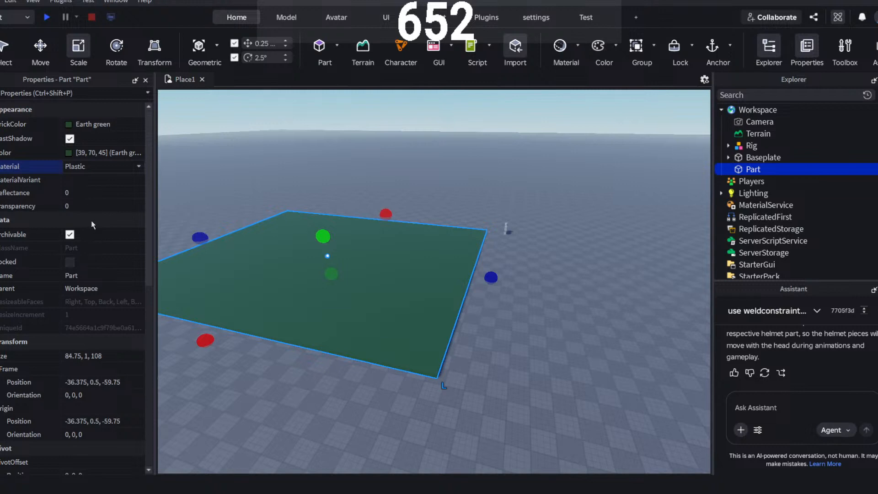
pyautogui.click(79, 263)
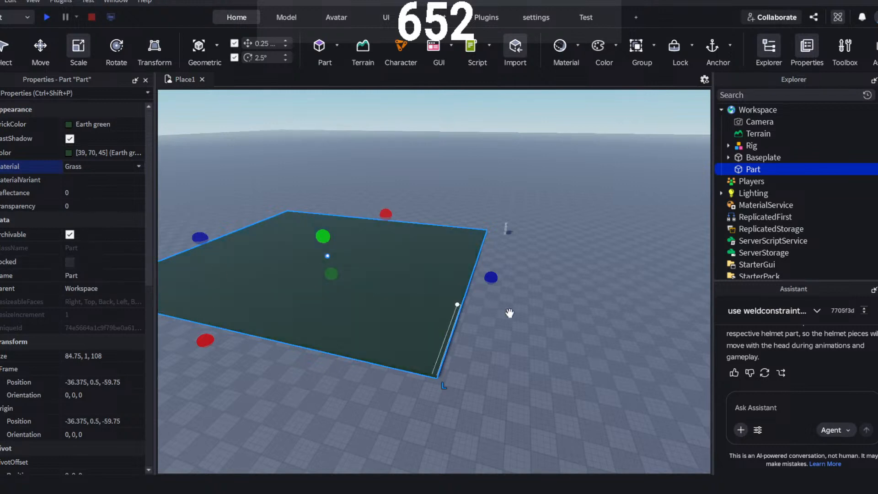
pyautogui.click(516, 344)
# - Move the grass slab across the baseplate to about -61.875, 0.5, -25 and deselect it
pyautogui.press('w')
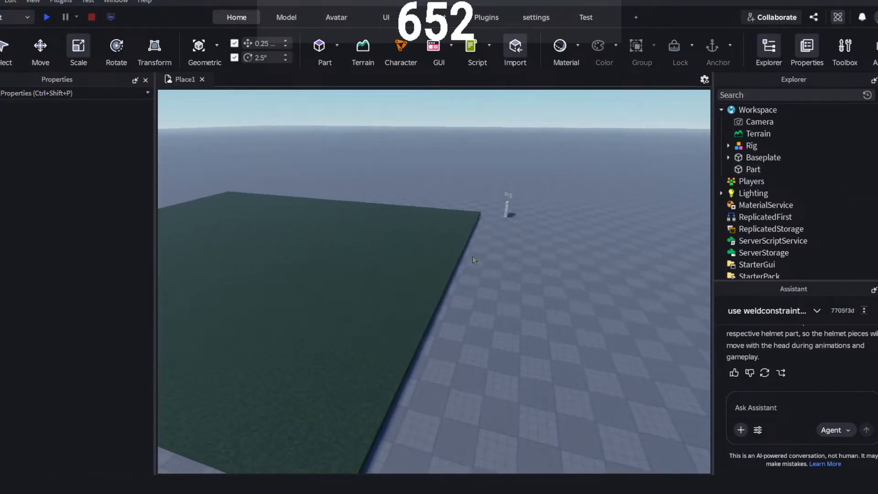
pyautogui.moveTo(484, 256); pyautogui.dragTo(471, 255, button='right')
pyautogui.press('s')
pyautogui.moveTo(445, 310); pyautogui.dragTo(504, 253)
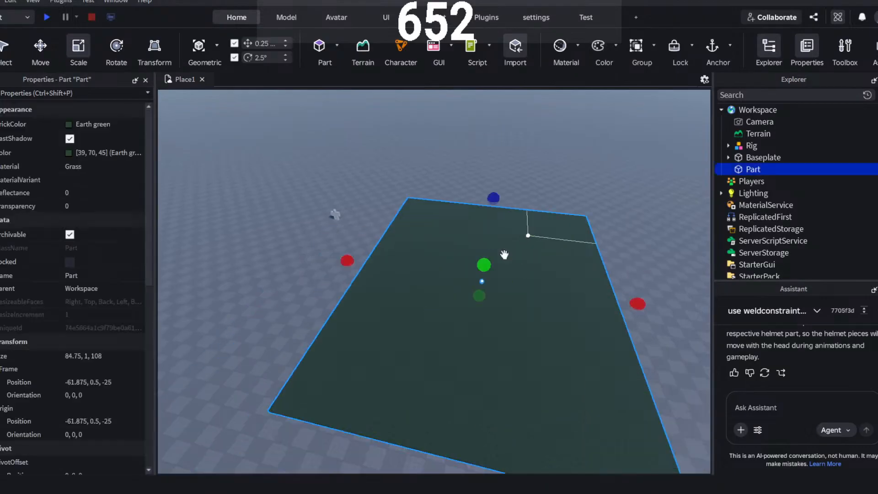
pyautogui.press('s')
pyautogui.click(379, 179)
# - Look over the grass slab, its edges and the rig's distance from it from several angles
pyautogui.press('w')
pyautogui.moveTo(413, 178); pyautogui.dragTo(419, 180, button='right')
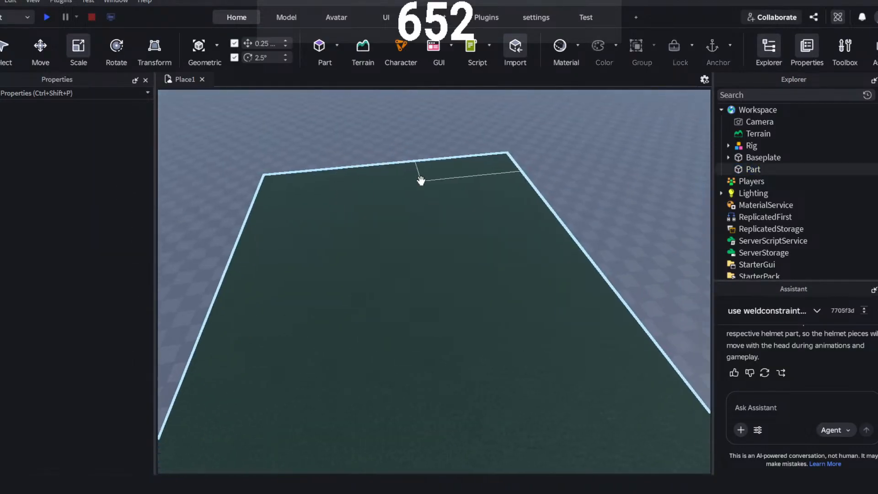
pyautogui.press('s')
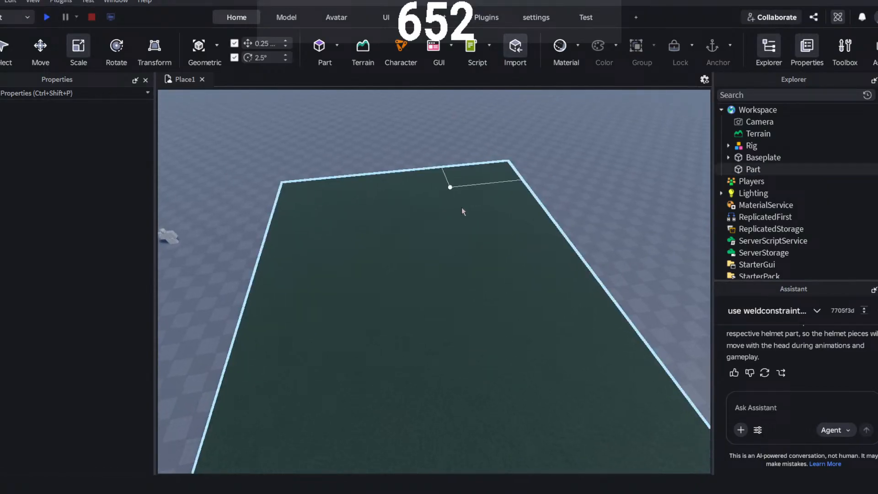
pyautogui.moveTo(462, 207); pyautogui.dragTo(462, 207, button='right')
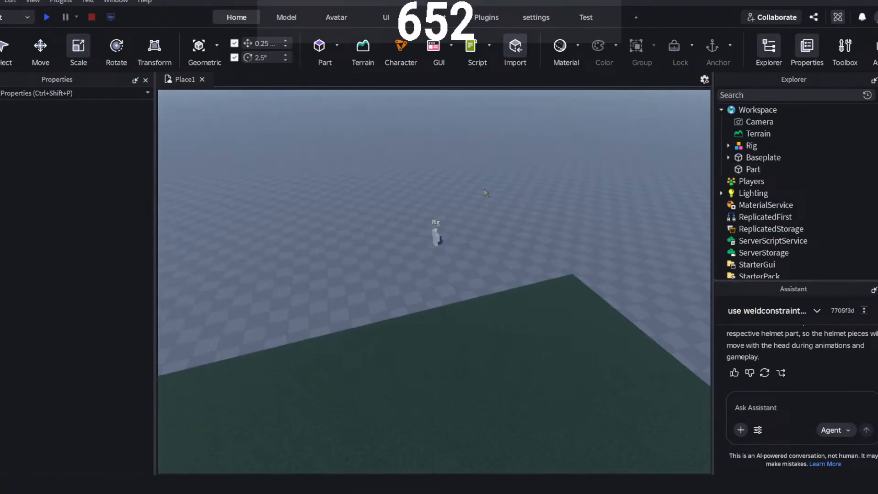
pyautogui.press('a')
pyautogui.moveTo(517, 187); pyautogui.dragTo(487, 181, button='right')
pyautogui.press('s')
pyautogui.press('w')
pyautogui.press('a')
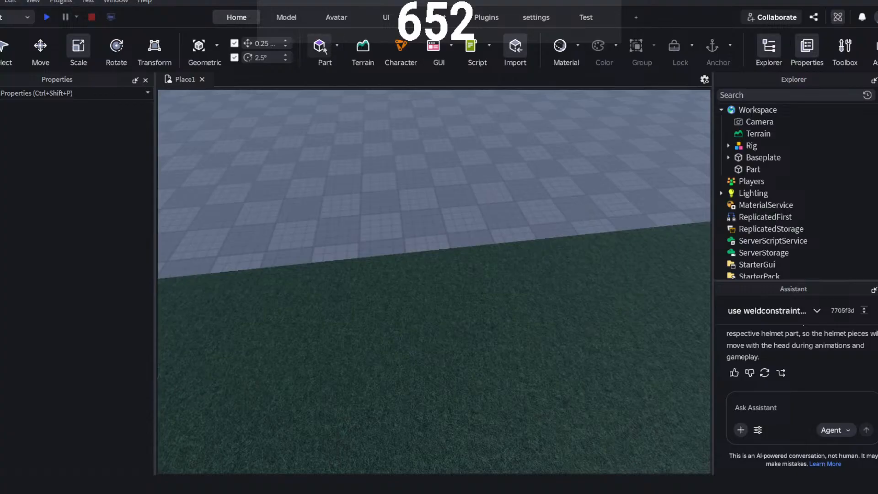
pyautogui.moveTo(502, 277); pyautogui.dragTo(533, 334)
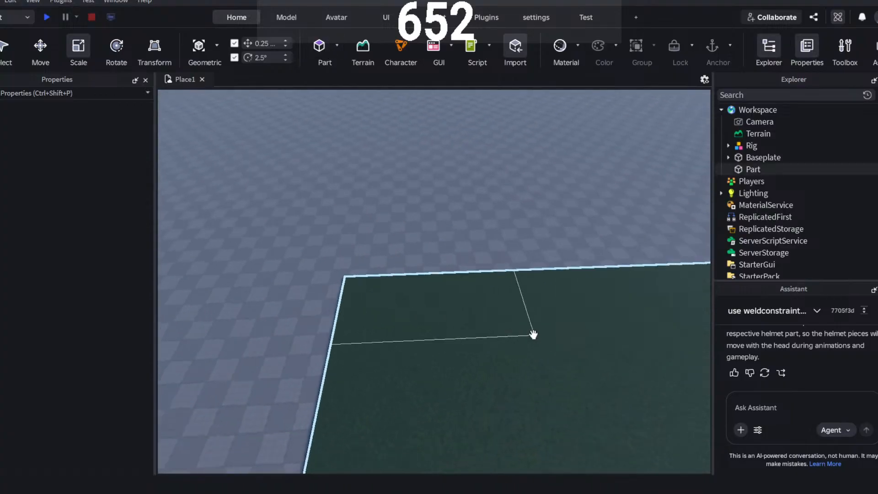
pyautogui.press('w')
pyautogui.moveTo(533, 334); pyautogui.dragTo(528, 329, button='right')
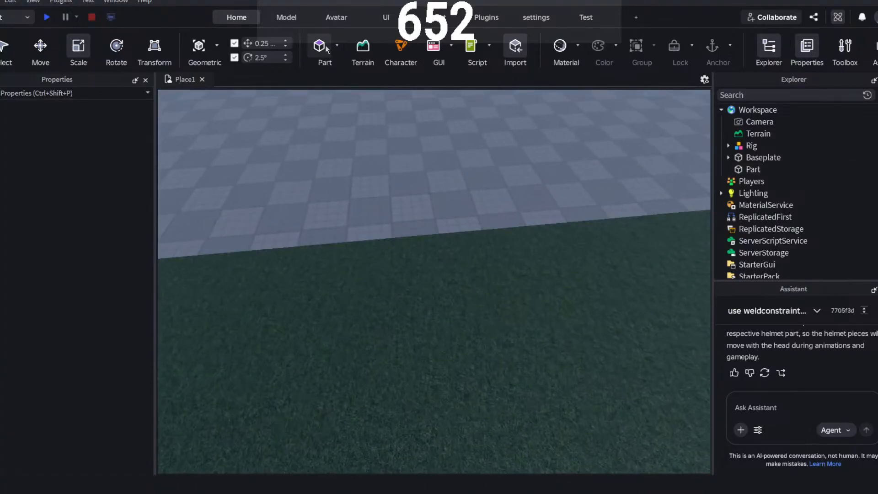
# - Insert a second part near the grass slab's edge and shape it into an upright 2 × 6 × 0.5 stud panel
pyautogui.click(326, 48)
pyautogui.moveTo(479, 274); pyautogui.dragTo(449, 261)
pyautogui.press('a')
pyautogui.moveTo(486, 273); pyautogui.dragTo(485, 276, button='right')
pyautogui.moveTo(318, 347); pyautogui.dragTo(339, 217)
pyautogui.press('s')
pyautogui.moveTo(484, 242); pyautogui.dragTo(483, 240, button='right')
pyautogui.click(484, 241)
# - Move the rig onto the grass next to the upright panel for size comparison
pyautogui.press('s')
pyautogui.moveTo(345, 316); pyautogui.dragTo(341, 315, button='right')
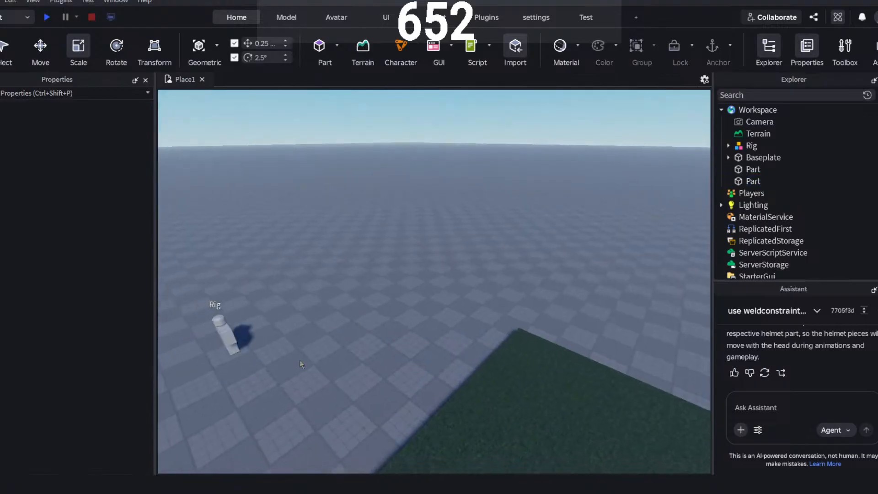
pyautogui.click(265, 328)
pyautogui.press('f')
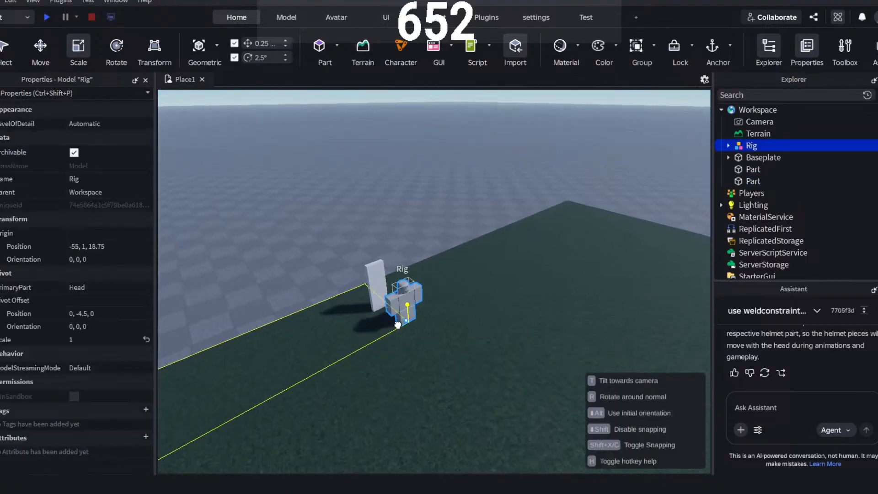
# - Narrow the upright panel to 1.5 studs wide and raise its height to 7 studs
pyautogui.click(460, 257)
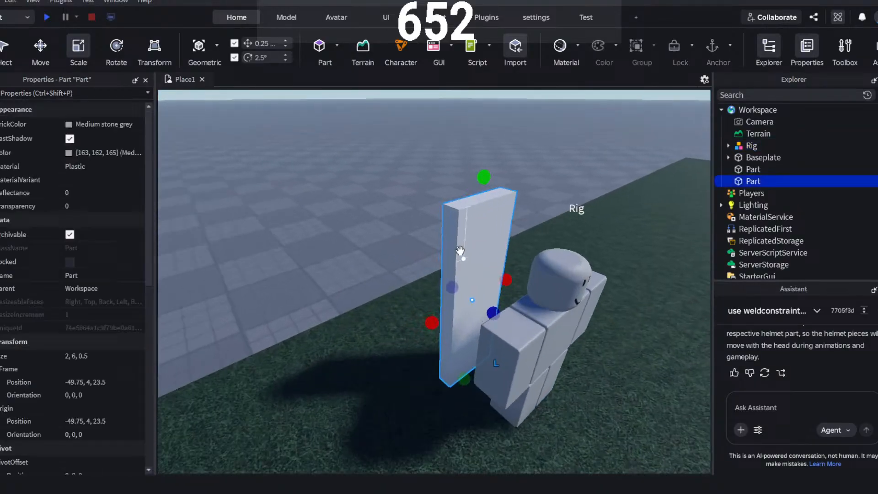
pyautogui.scroll(3, 541, 321)
pyautogui.moveTo(571, 329); pyautogui.dragTo(554, 332)
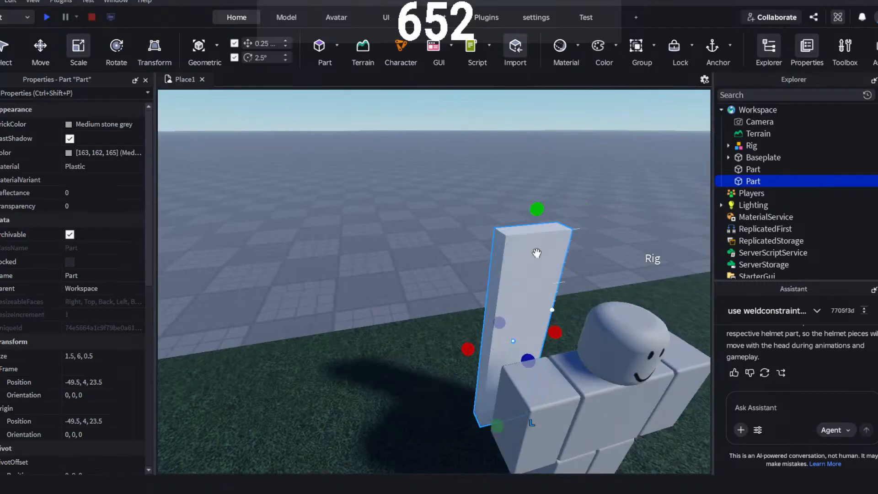
pyautogui.scroll(-2, 538, 206)
pyautogui.moveTo(539, 206)
pyautogui.mouseDown()
pyautogui.moveTo(550, 158)
pyautogui.moveTo(528, 215)
pyautogui.moveTo(539, 197)
pyautogui.mouseUp()
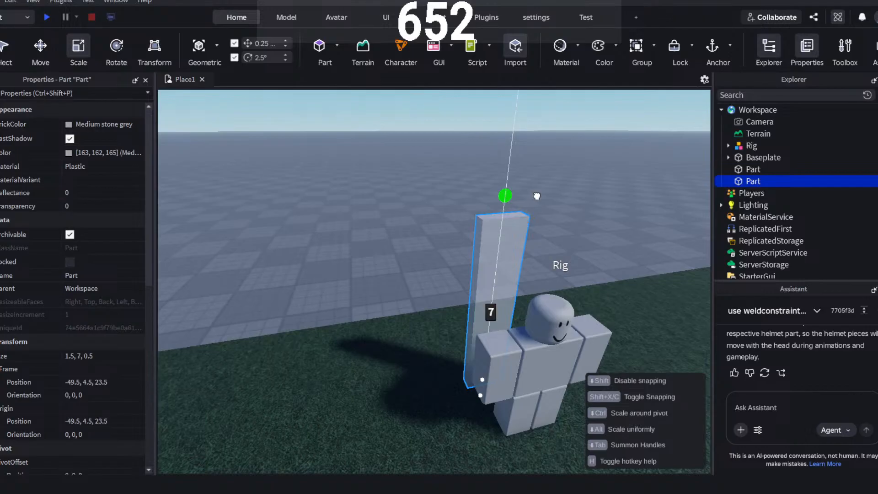
pyautogui.click(508, 210)
pyautogui.click(495, 225)
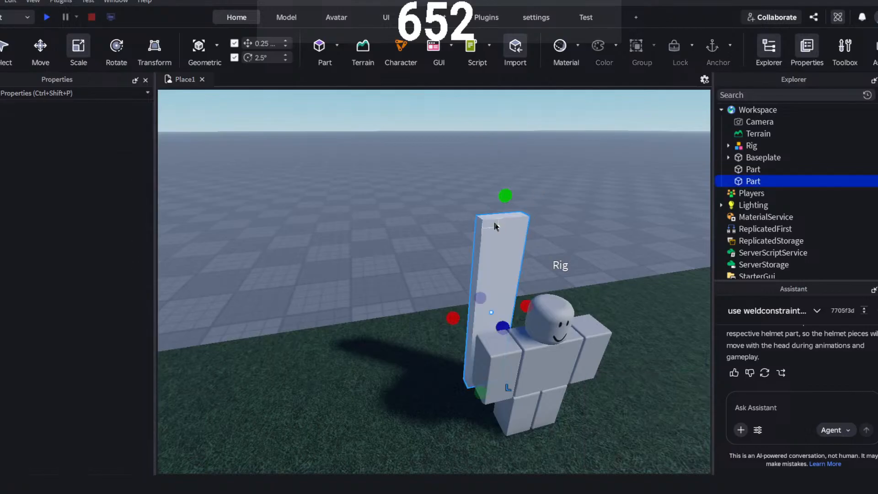
# - Duplicate the 1.5 × 7 × 0.5 stud upright panel in place
pyautogui.moveTo(504, 227); pyautogui.dragTo(514, 227, button='right')
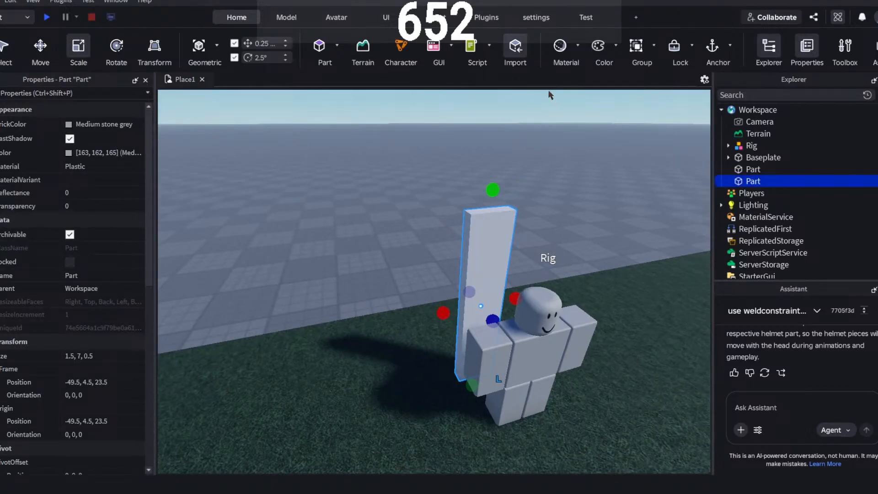
pyautogui.hotkey('ctrl', 'd')
# - Prompt the Assistant to "make afternoon lighting like forsaken but more cinematic or themed to classic roblox while looking like modern lighting at the same time"
pyautogui.click(657, 436)
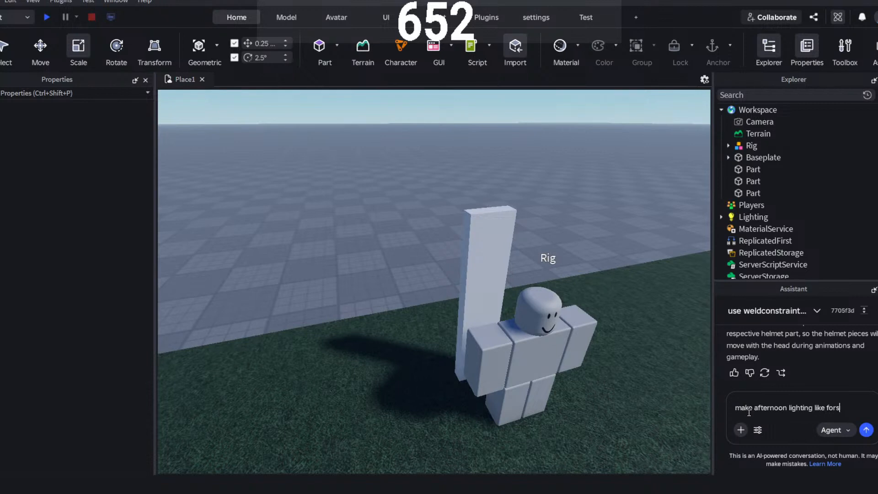
pyautogui.write('but')
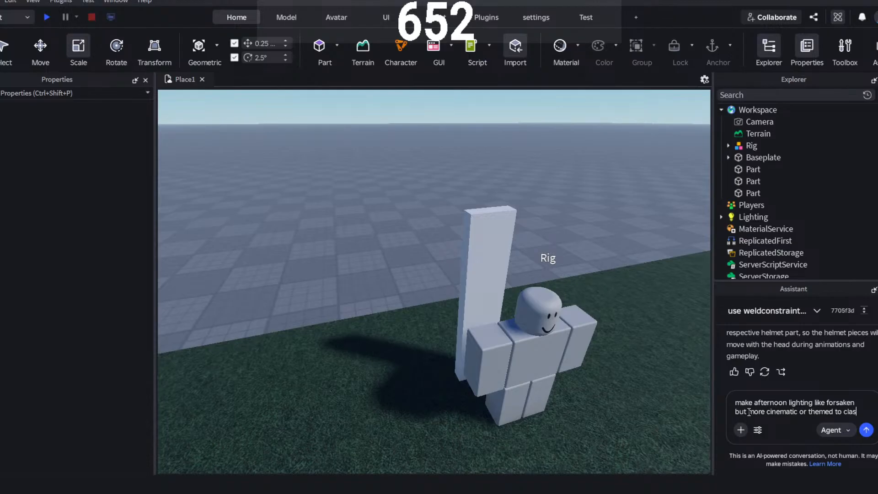
pyautogui.write('rob')
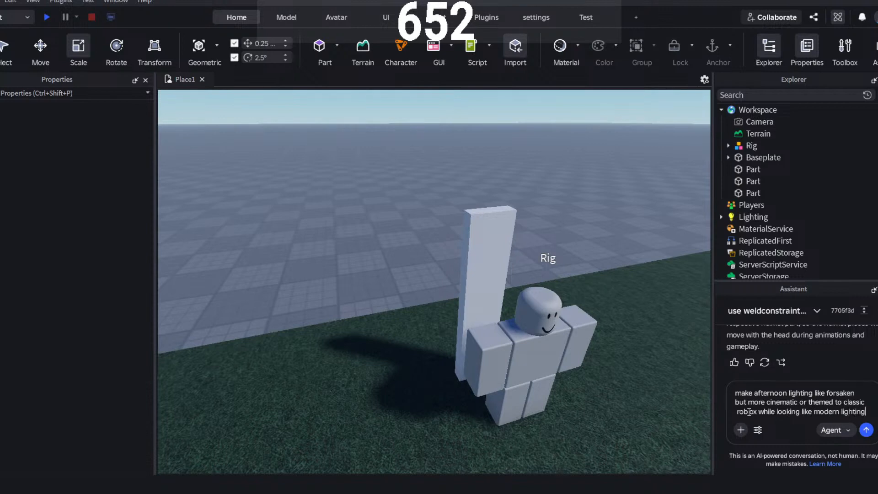
pyautogui.write('at the same time')
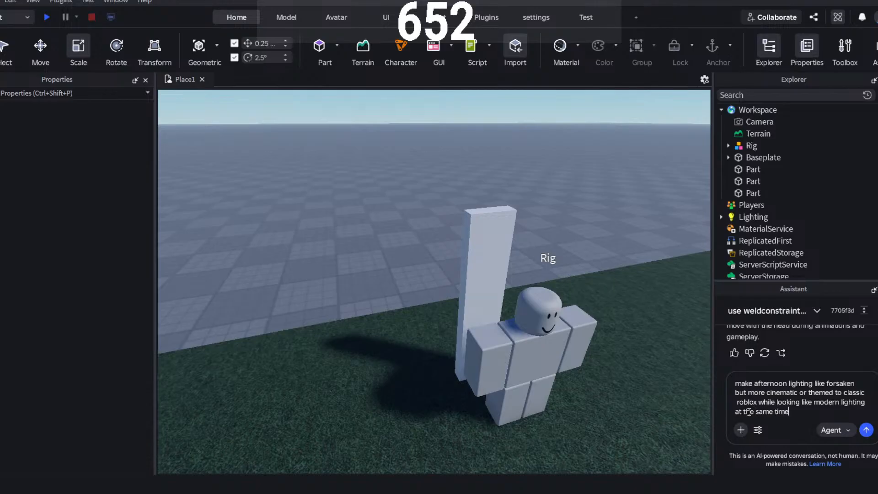
pyautogui.press('Return')
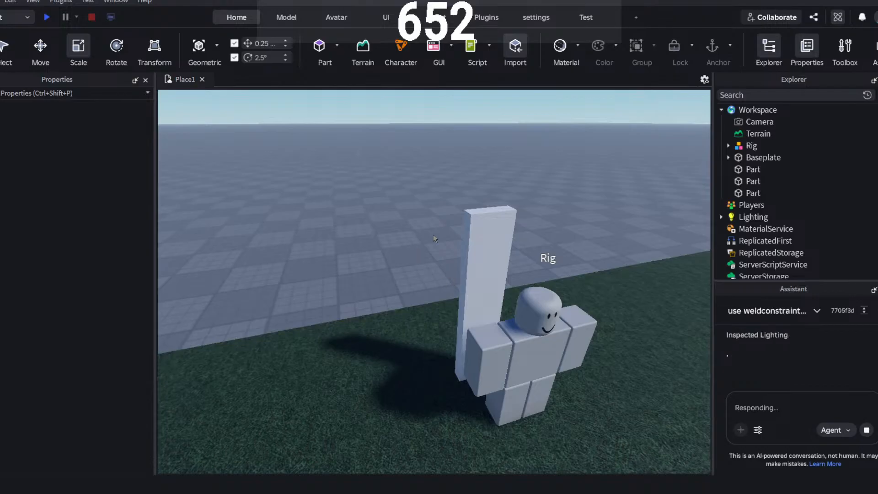
# - Raise one of the two overlapping panels onto the top of the other and shorten it to 1.5 studs high
pyautogui.click(474, 233)
pyautogui.moveTo(475, 234); pyautogui.dragTo(448, 236, button='right')
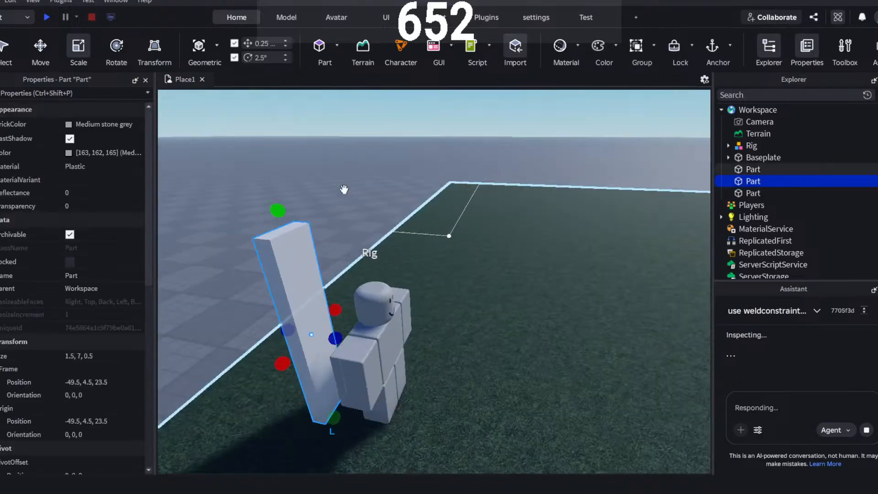
pyautogui.click(323, 170)
pyautogui.moveTo(323, 169); pyautogui.dragTo(340, 170, button='right')
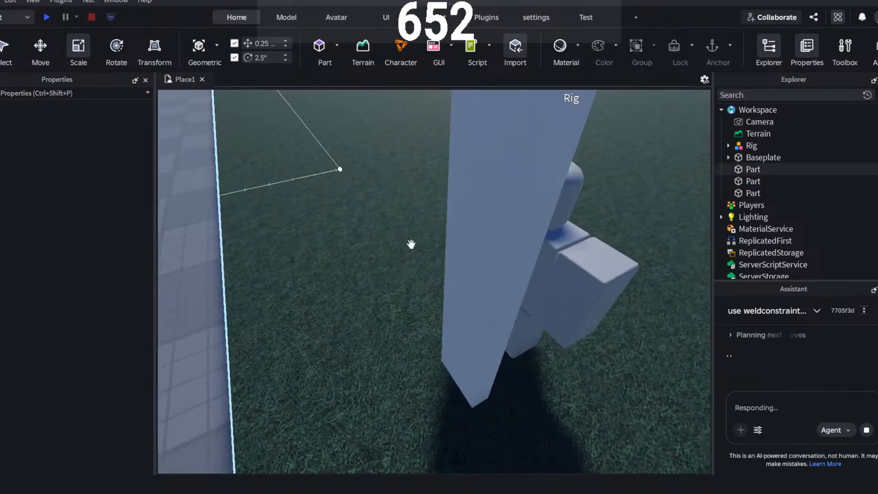
pyautogui.moveTo(464, 319); pyautogui.dragTo(461, 224)
pyautogui.scroll(-4, 395, 300)
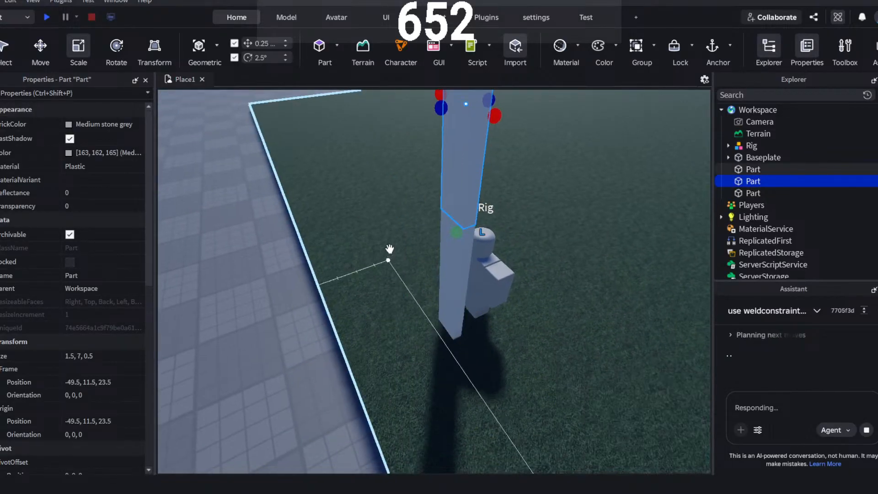
pyautogui.press('f')
pyautogui.moveTo(426, 161); pyautogui.dragTo(445, 329)
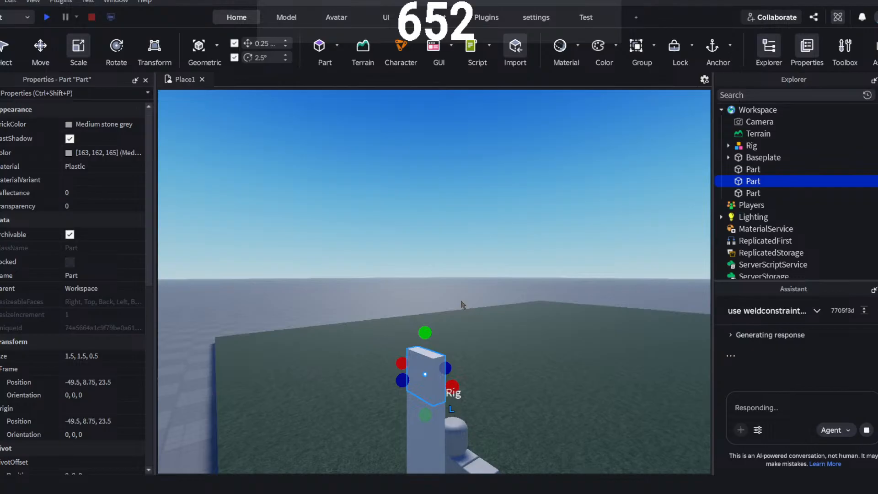
# - Narrow the block on top of the panel to 0.75 studs, keeping it at one side, and reduce its height to 1.25 studs
pyautogui.moveTo(467, 286); pyautogui.dragTo(467, 286, button='right')
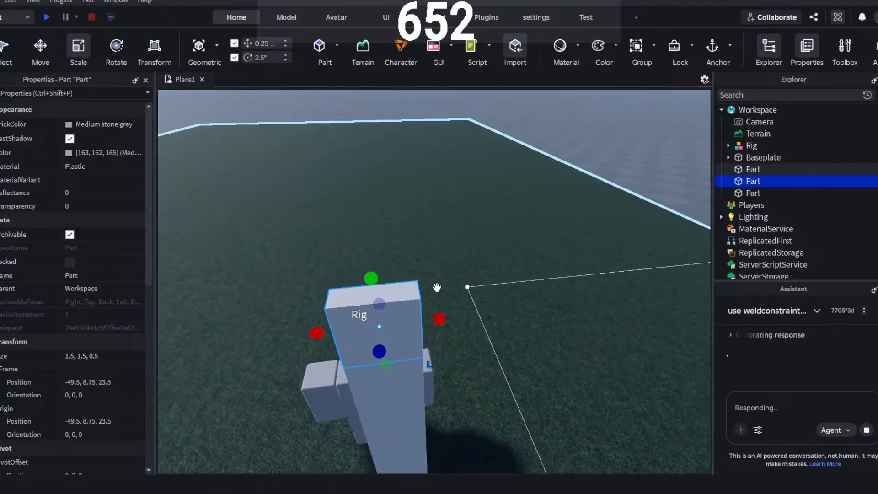
pyautogui.moveTo(318, 333); pyautogui.dragTo(366, 328)
pyautogui.moveTo(519, 343); pyautogui.dragTo(490, 334, button='right')
pyautogui.scroll(2, 519, 343)
pyautogui.scroll(2, 490, 333)
pyautogui.scroll(-1, 490, 333)
pyautogui.scroll(-2, 364, 241)
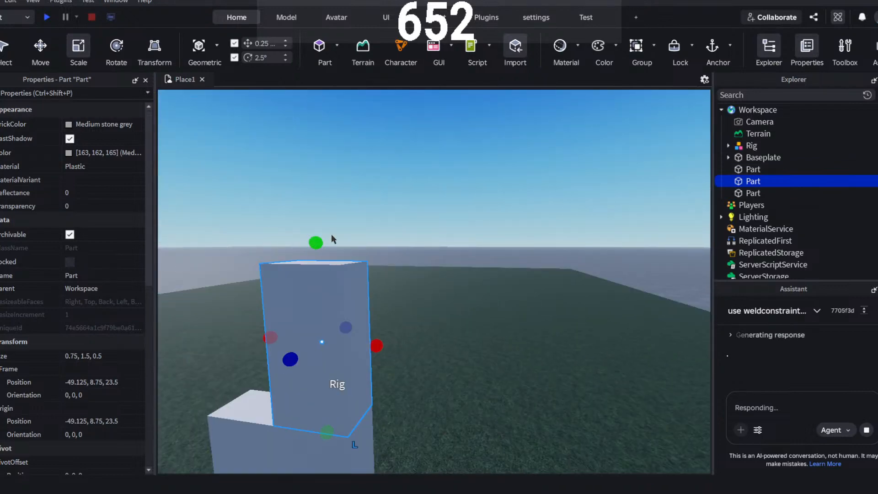
pyautogui.moveTo(320, 239); pyautogui.dragTo(322, 256)
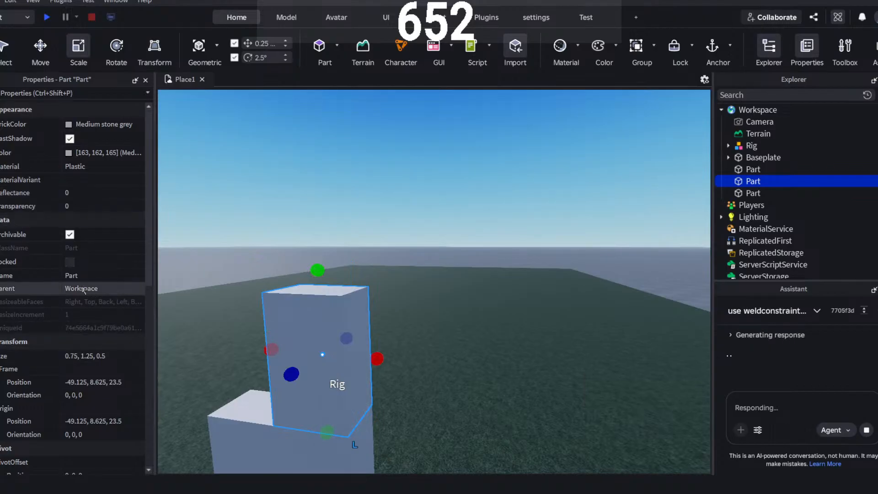
# - Change the shape of the block on top of the panel to Wedge
pyautogui.scroll(-3, 58, 322)
pyautogui.scroll(3, 59, 312)
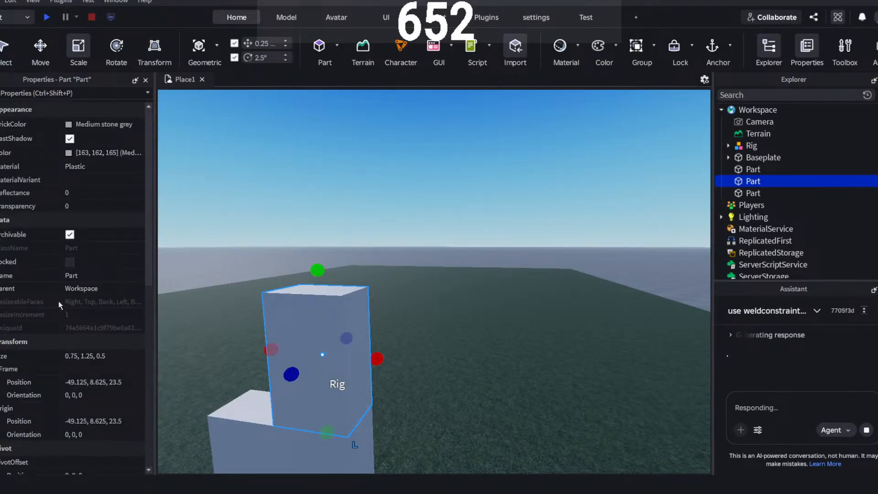
pyautogui.scroll(-5, 84, 225)
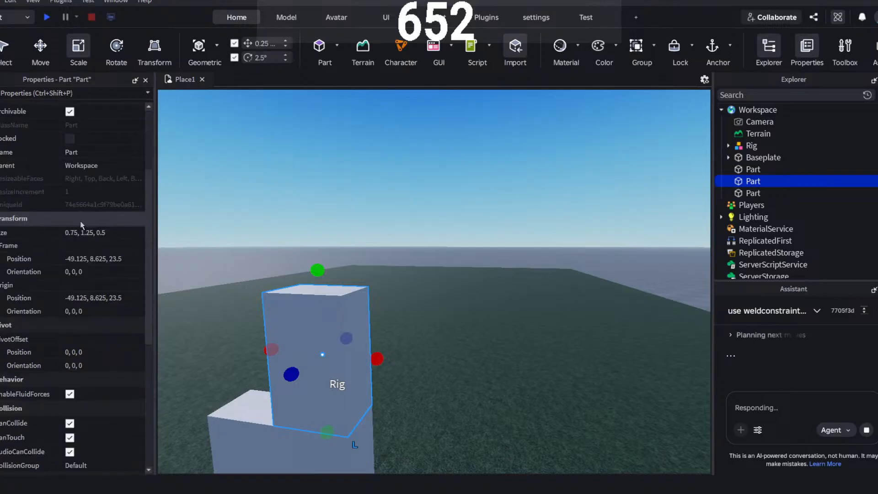
pyautogui.scroll(-10, 81, 224)
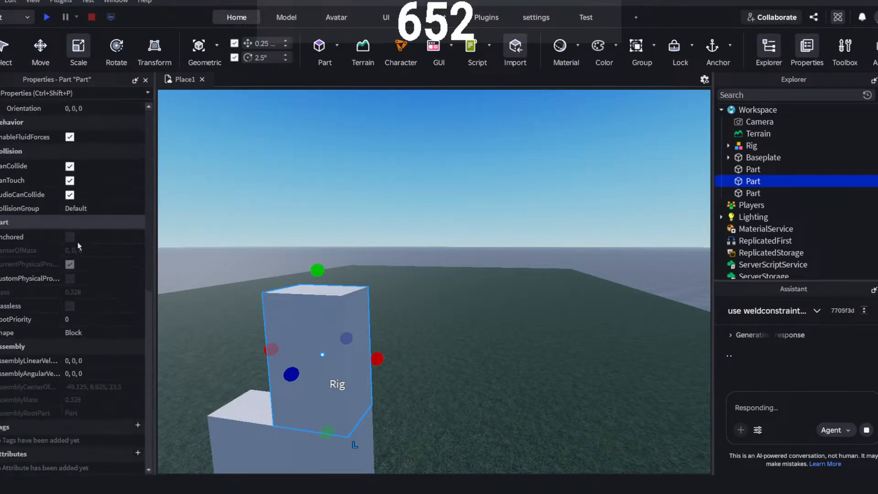
pyautogui.click(82, 332)
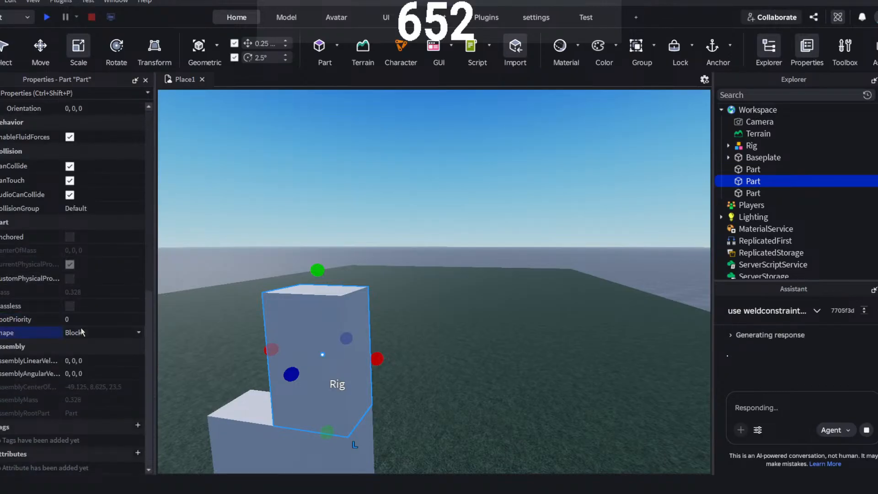
pyautogui.click(108, 383)
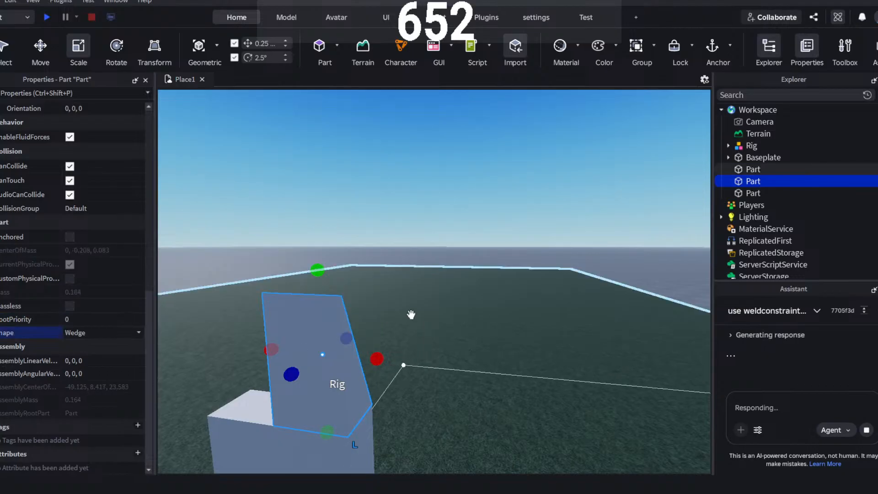
# - Shrink the wedge's footprint to 0.25 × 0.25 studs and rotate it -90° about the vertical axis
pyautogui.moveTo(448, 275); pyautogui.dragTo(448, 275, button='right')
pyautogui.moveTo(390, 247); pyautogui.dragTo(395, 278)
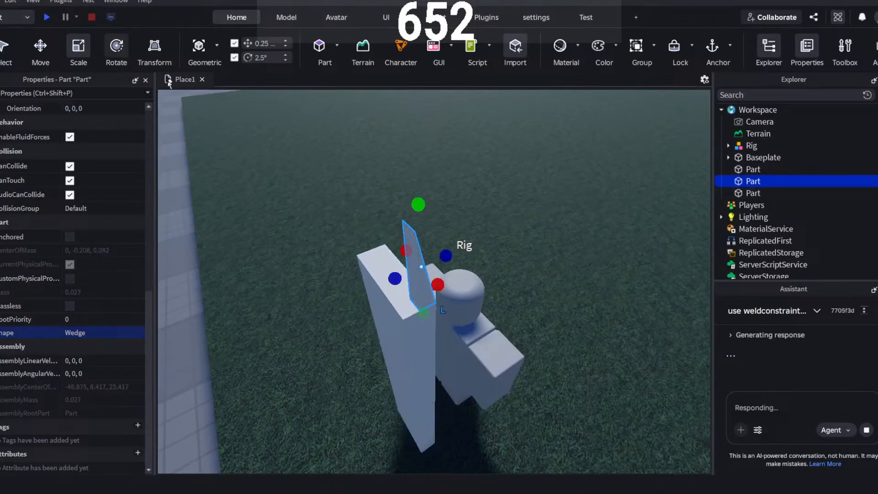
pyautogui.click(117, 51)
pyautogui.moveTo(480, 272); pyautogui.dragTo(400, 342)
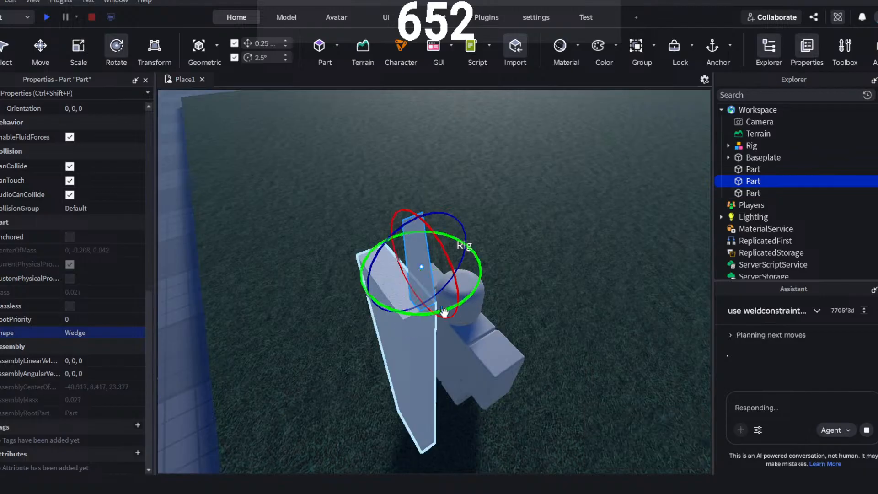
pyautogui.moveTo(443, 312); pyautogui.dragTo(467, 306)
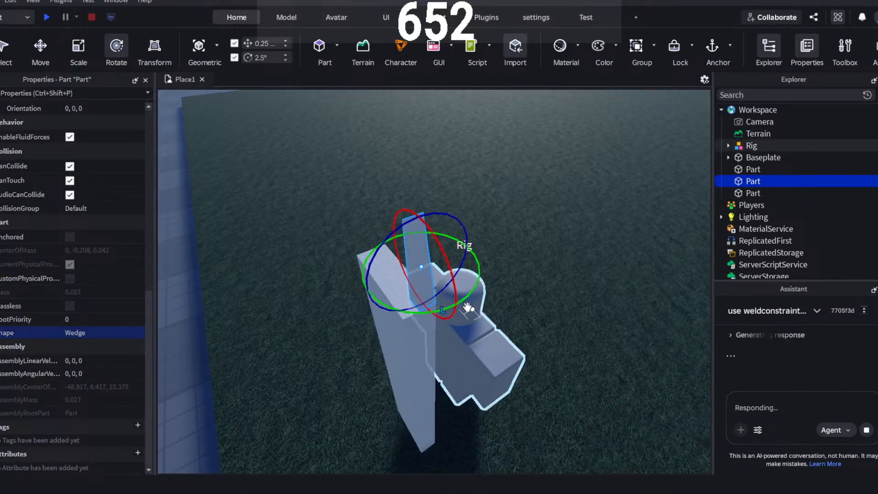
# - Resize the rotated wedge to 0.5 × 1.25 × 0.75 studs so it covers half of the panel's top
pyautogui.click(190, 315)
pyautogui.press('w')
pyautogui.moveTo(253, 287); pyautogui.dragTo(253, 284, button='right')
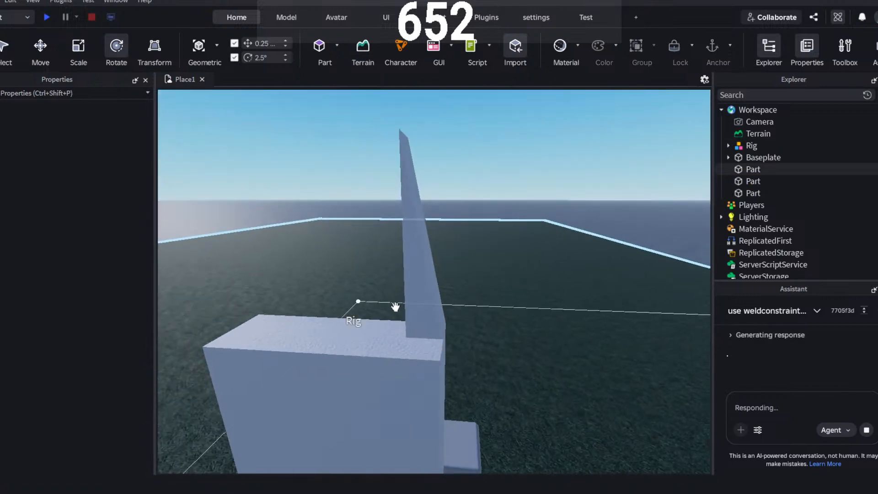
pyautogui.click(415, 319)
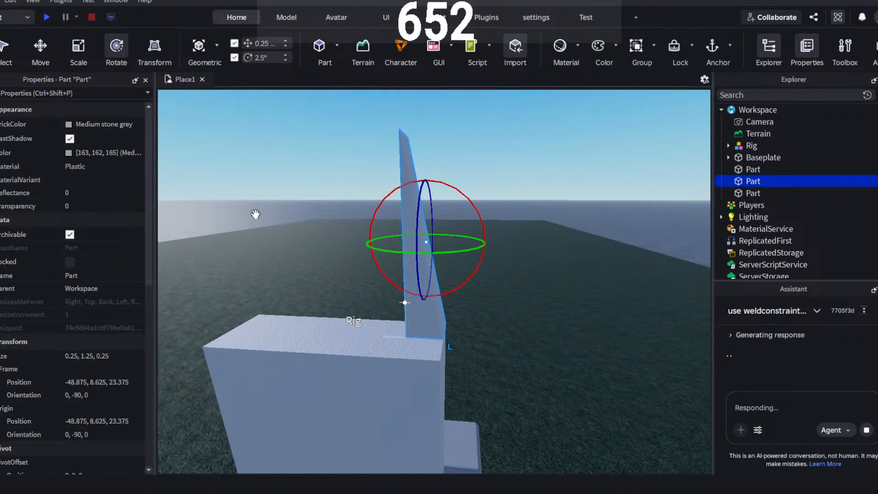
pyautogui.click(75, 53)
pyautogui.press('a')
pyautogui.moveTo(617, 242); pyautogui.dragTo(531, 302)
pyautogui.moveTo(583, 283); pyautogui.dragTo(583, 284, button='right')
pyautogui.press('d')
pyautogui.press('s')
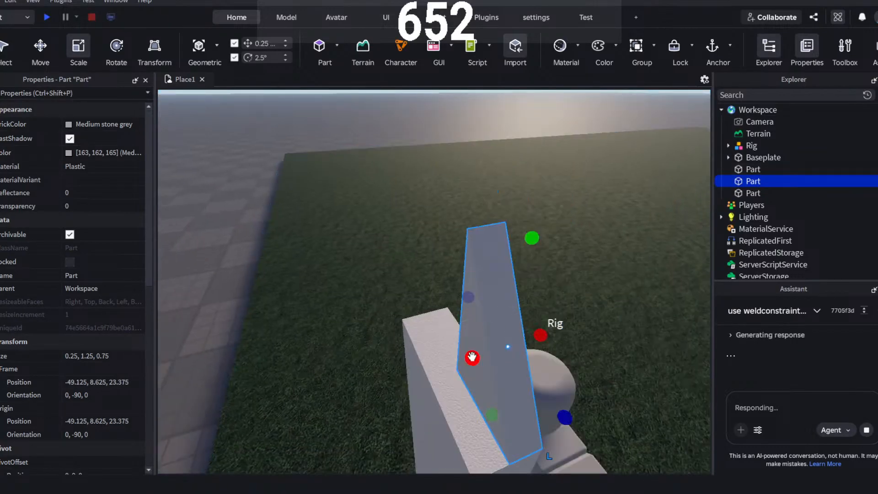
pyautogui.moveTo(472, 357); pyautogui.dragTo(449, 366)
pyautogui.press('a')
pyautogui.moveTo(502, 320); pyautogui.dragTo(502, 320, button='right')
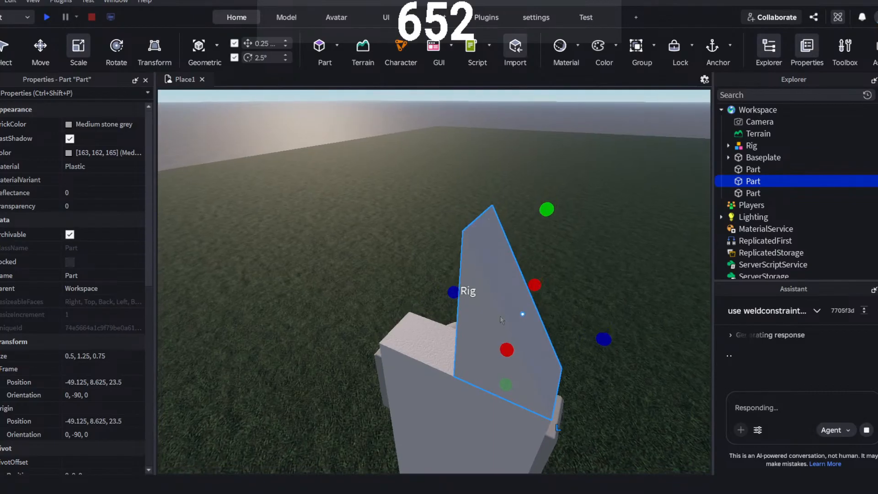
# - Duplicate the wedge and turn the copy to face the opposite way on the other half of the panel's top, forming a point
pyautogui.hotkey('ctrl', 'd')
pyautogui.moveTo(495, 250); pyautogui.dragTo(440, 330)
pyautogui.press('r')
pyautogui.press('r')
pyautogui.press('s')
pyautogui.press('a')
pyautogui.click(306, 120)
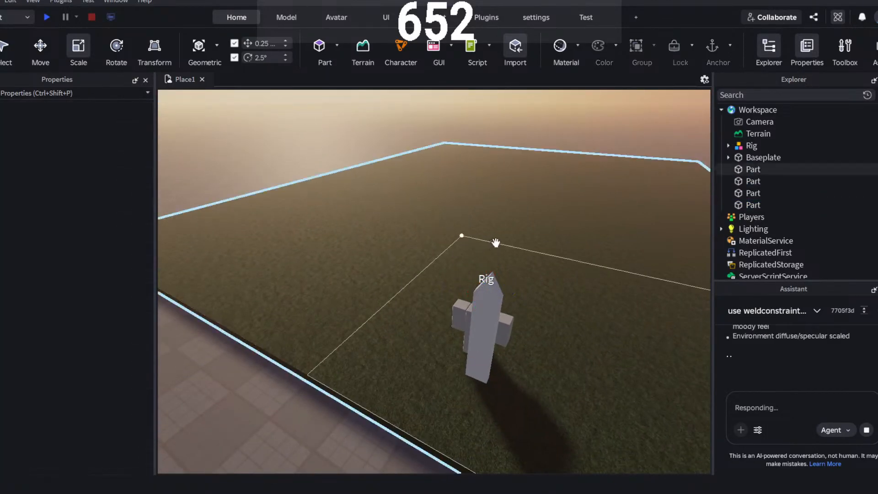
# - Set the material of the upright panel and both top wedges to WoodPlanks
pyautogui.moveTo(495, 243)
pyautogui.mouseDown(button='right')
pyautogui.moveTo(511, 252)
pyautogui.moveTo(493, 243)
pyautogui.mouseUp(button='right')
pyautogui.press('a')
pyautogui.moveTo(503, 132); pyautogui.dragTo(413, 248)
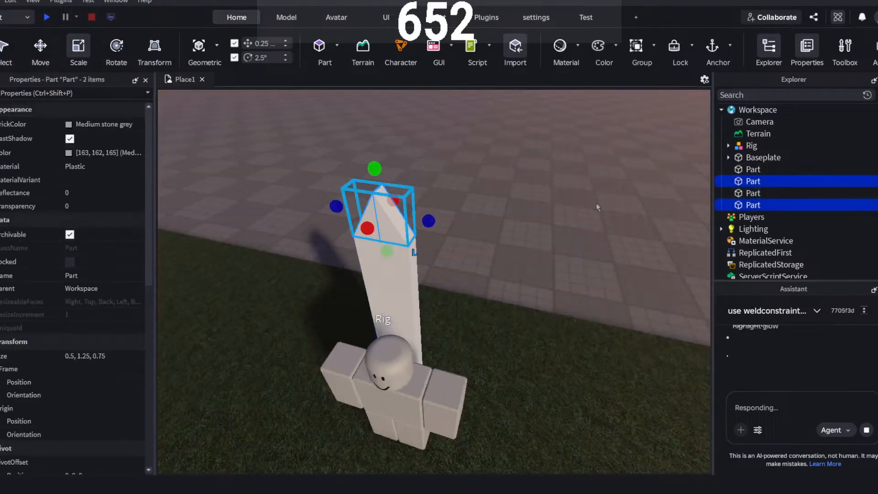
pyautogui.click(526, 217)
pyautogui.press('w')
pyautogui.moveTo(455, 110); pyautogui.dragTo(287, 361)
pyautogui.press('d')
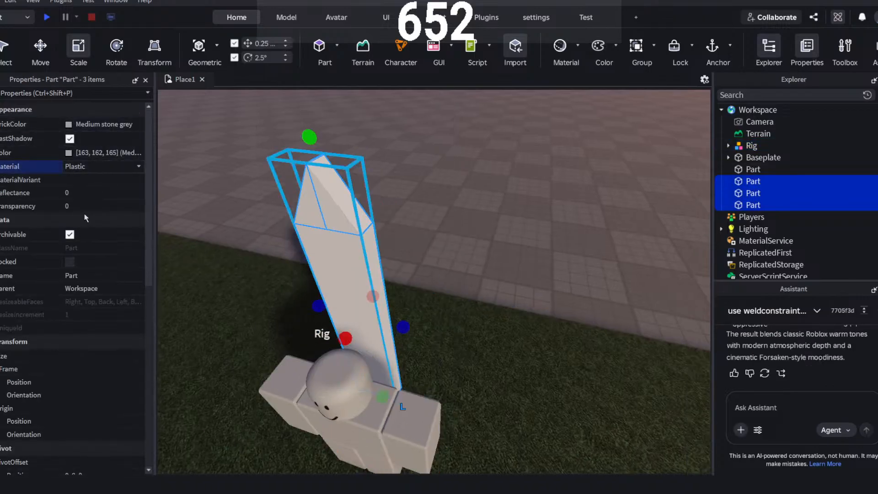
pyautogui.click(95, 260)
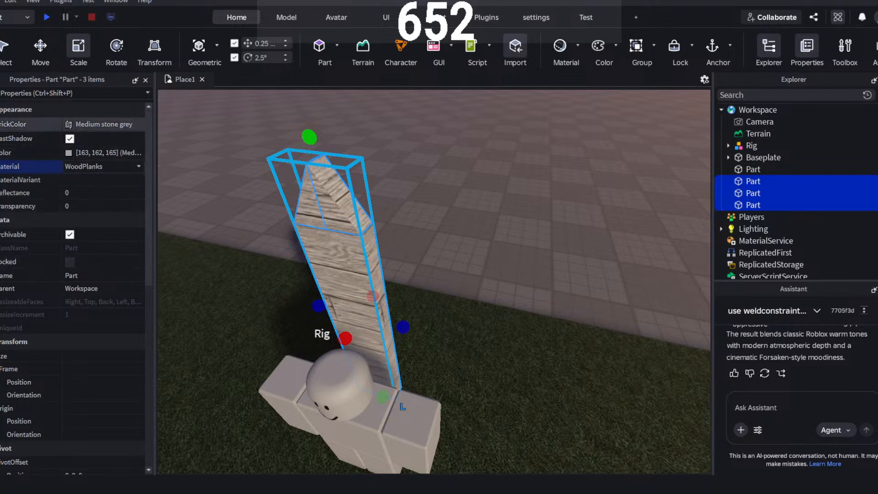
# - Try several BrickColors on the pointed plank's three parts, including Linen, and settle on Flint
pyautogui.click(69, 124)
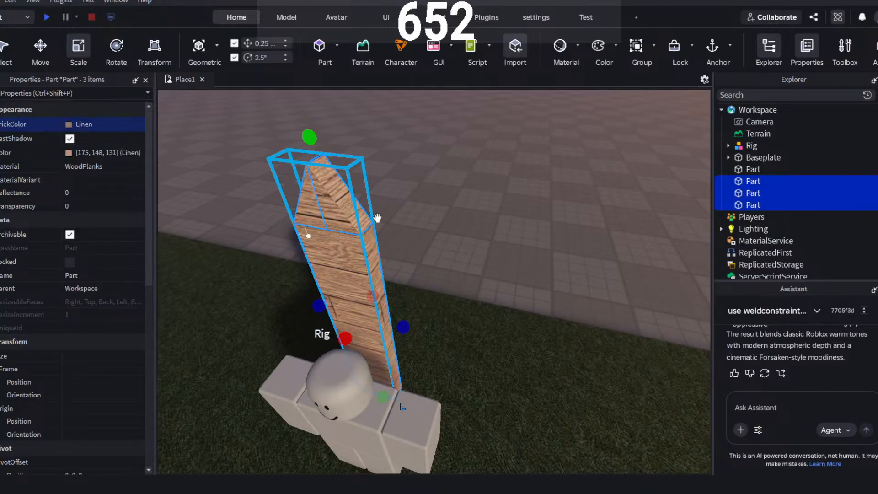
pyautogui.click(66, 124)
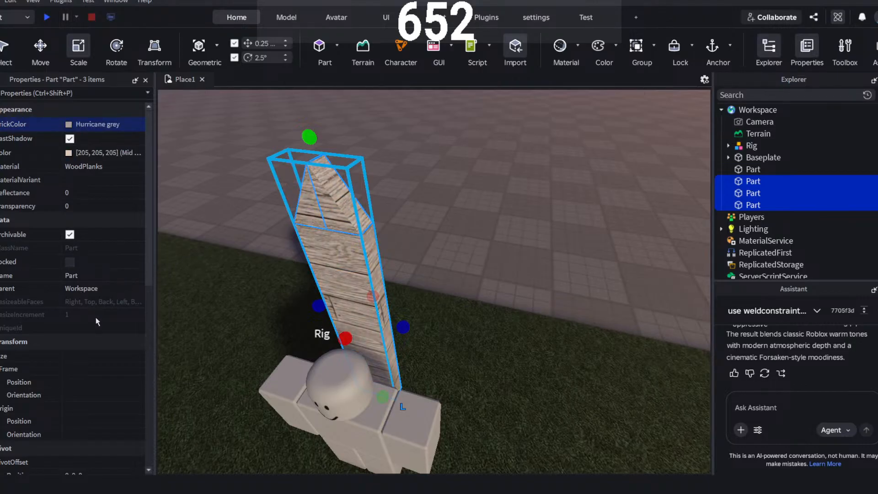
pyautogui.click(147, 309)
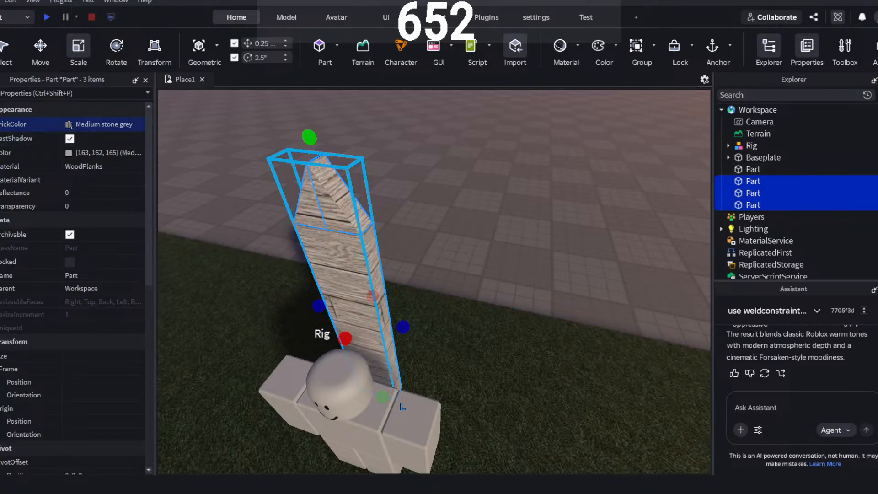
pyautogui.click(119, 320)
pyautogui.click(486, 201)
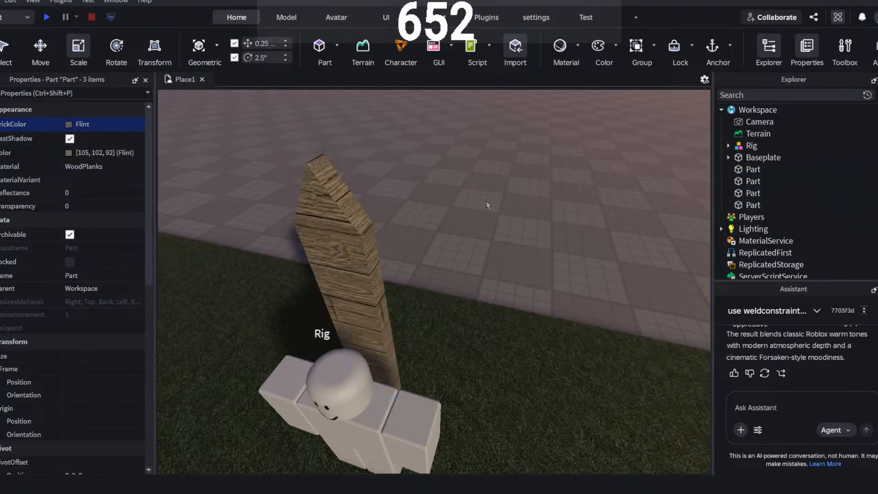
# - Move the rig away from the pointed plank, off the grass and onto the baseplate
pyautogui.scroll(-4, 485, 294)
pyautogui.press('s')
pyautogui.press('a')
pyautogui.moveTo(484, 333); pyautogui.dragTo(423, 317, button='right')
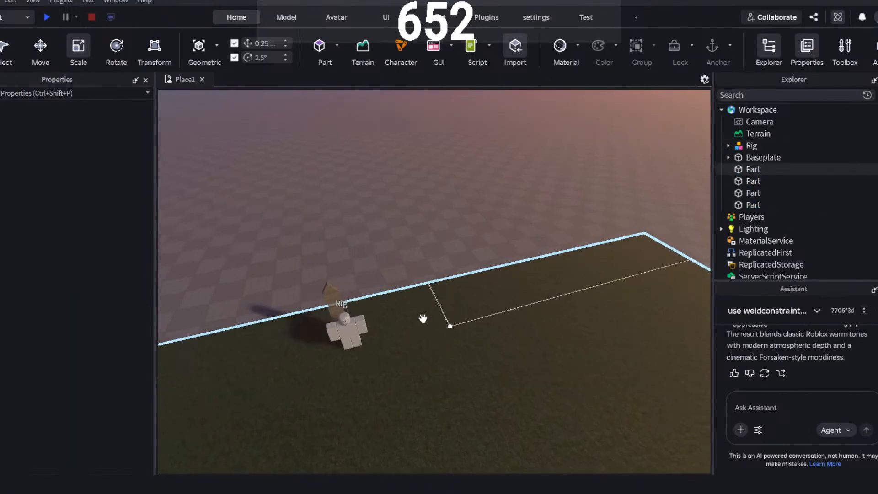
pyautogui.moveTo(348, 342); pyautogui.dragTo(404, 275)
pyautogui.press('s')
pyautogui.click(368, 233)
pyautogui.moveTo(369, 233); pyautogui.dragTo(381, 247, button='right')
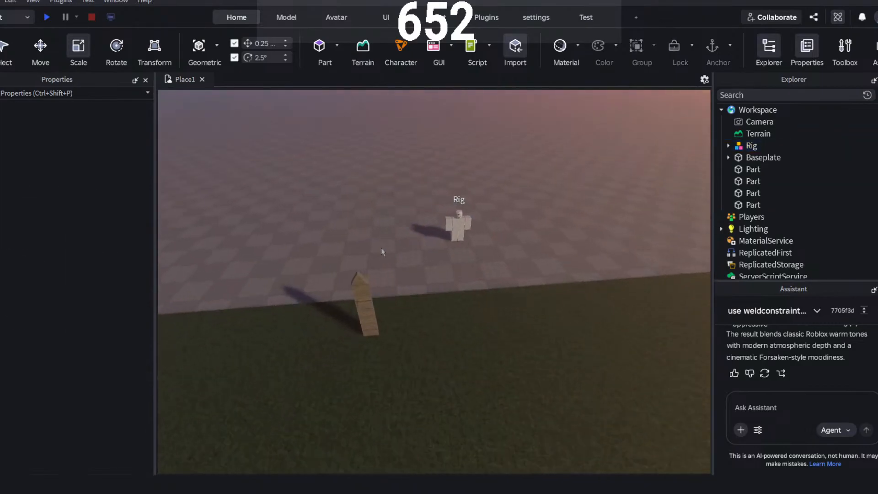
# - Duplicate the fence plank's upright panel and move the copy 1.5 studs sideways, flush against the original
pyautogui.press('w')
pyautogui.click(404, 342)
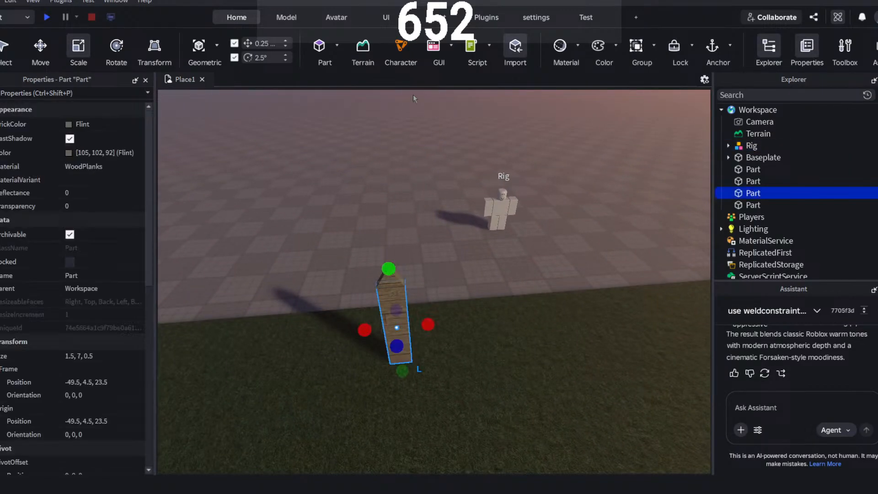
pyautogui.hotkey('ctrl', 'd')
pyautogui.click(37, 55)
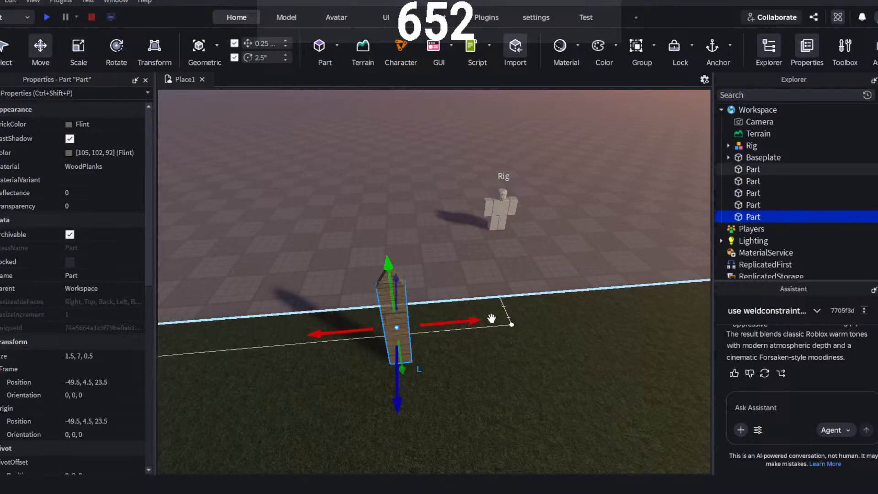
pyautogui.moveTo(456, 319); pyautogui.dragTo(502, 353)
pyautogui.press('w')
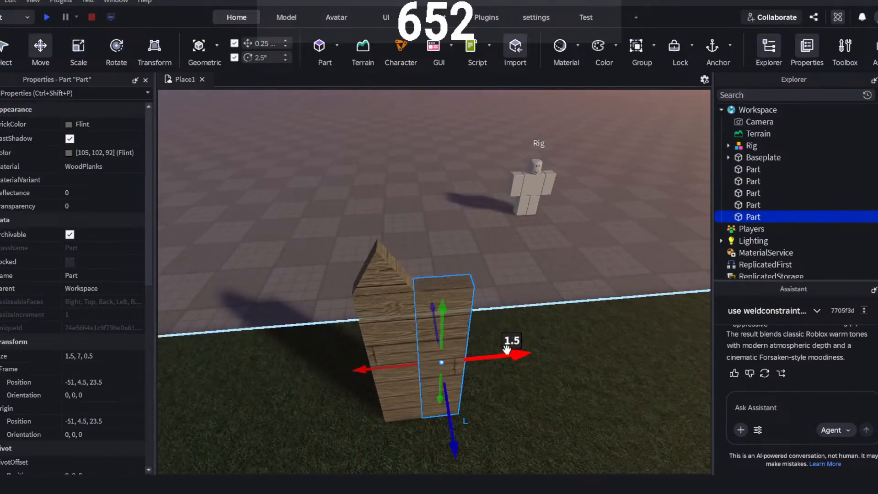
# - Thin the copied panel to 0.25 studs and centre it on the thickness of the pointed plank
pyautogui.hotkey('ctrl', '3')
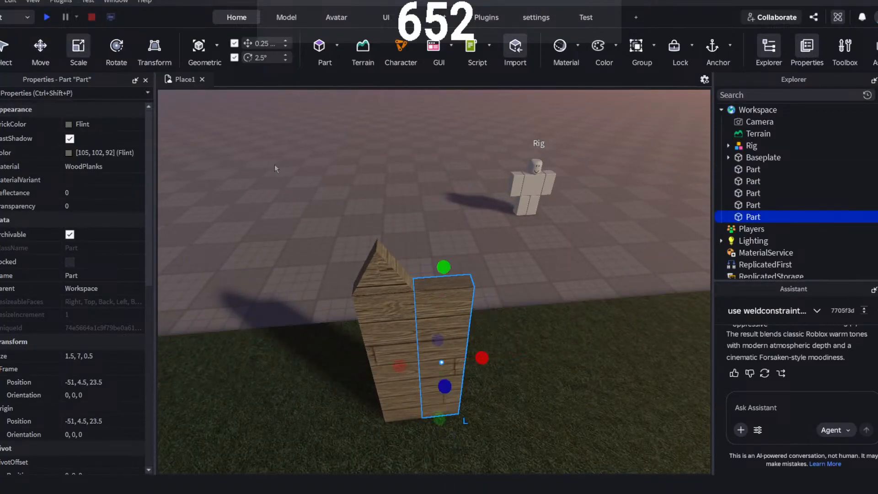
pyautogui.press('w')
pyautogui.press('d')
pyautogui.moveTo(519, 255); pyautogui.dragTo(510, 257, button='right')
pyautogui.press('w')
pyautogui.moveTo(427, 336); pyautogui.dragTo(415, 338)
pyautogui.moveTo(424, 334); pyautogui.dragTo(424, 331, button='right')
pyautogui.press('w')
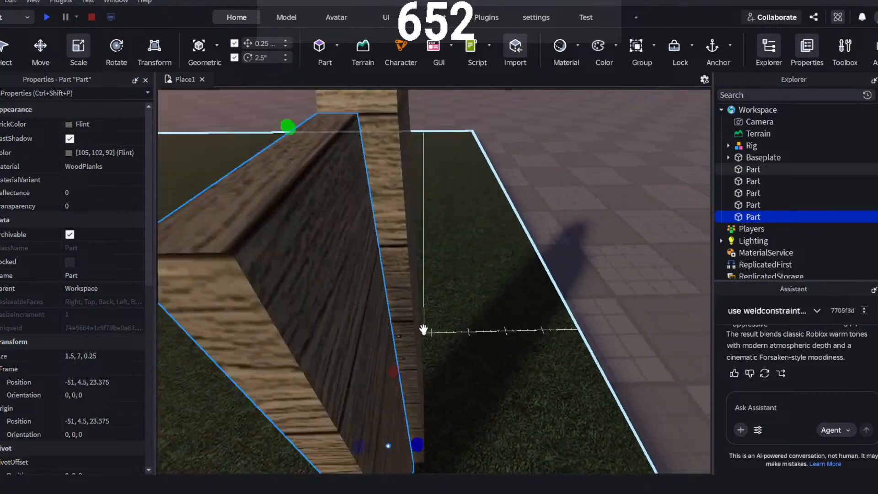
pyautogui.press('s')
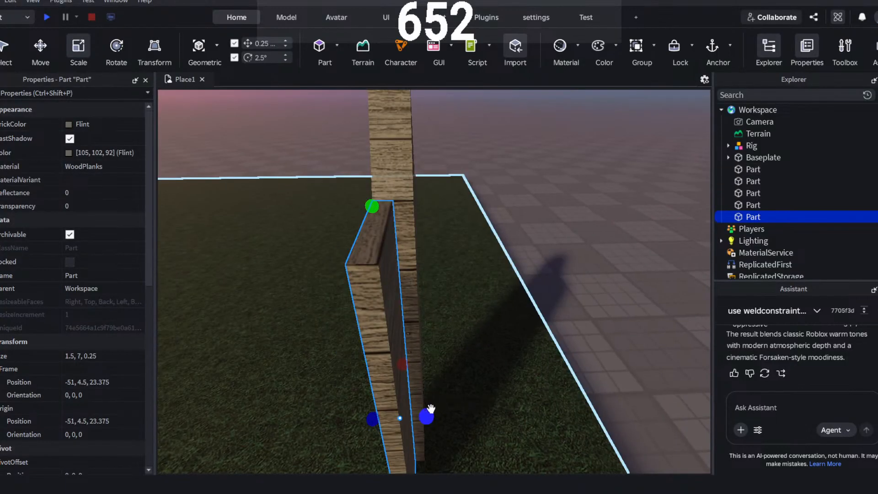
pyautogui.press('s')
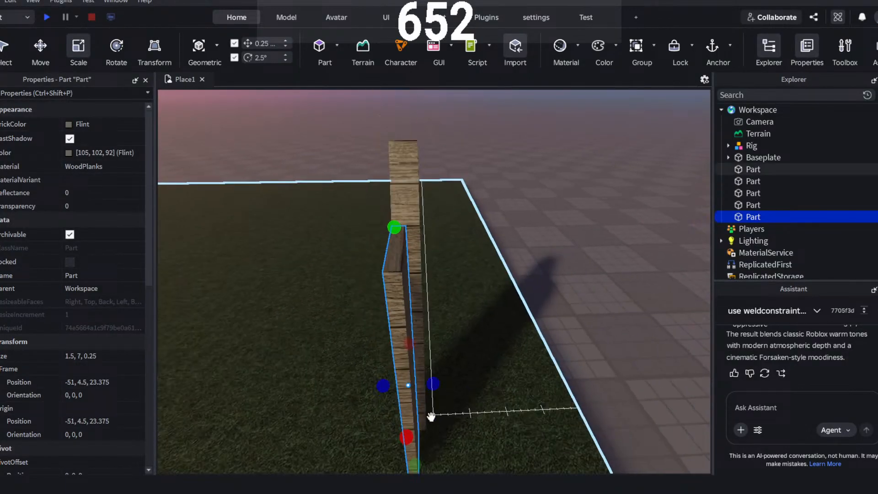
pyautogui.moveTo(433, 391)
pyautogui.mouseDown()
pyautogui.moveTo(445, 385)
pyautogui.moveTo(433, 390)
pyautogui.mouseUp()
pyautogui.moveTo(443, 383); pyautogui.dragTo(455, 381, button='right')
pyautogui.press('s')
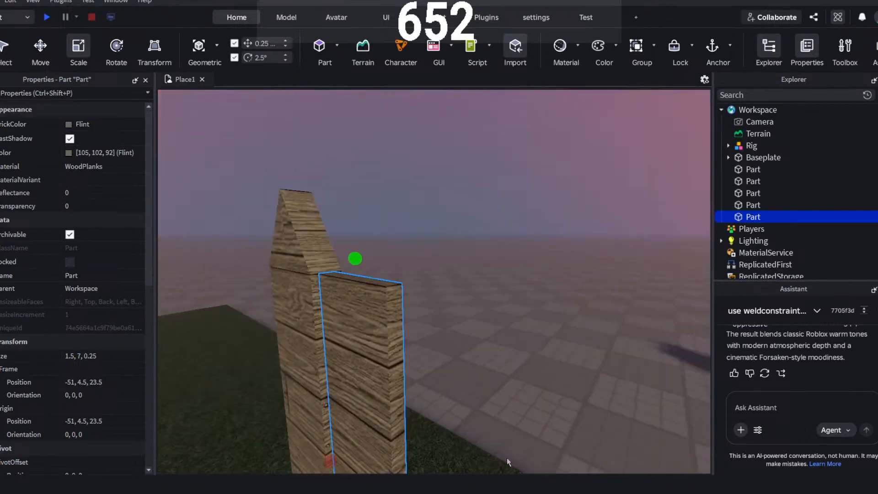
# - Shrink the thin panel to a 1 × 1 × 0.25 connector block against the upper side of the pointed plank
pyautogui.moveTo(378, 257); pyautogui.dragTo(379, 273)
pyautogui.press('s')
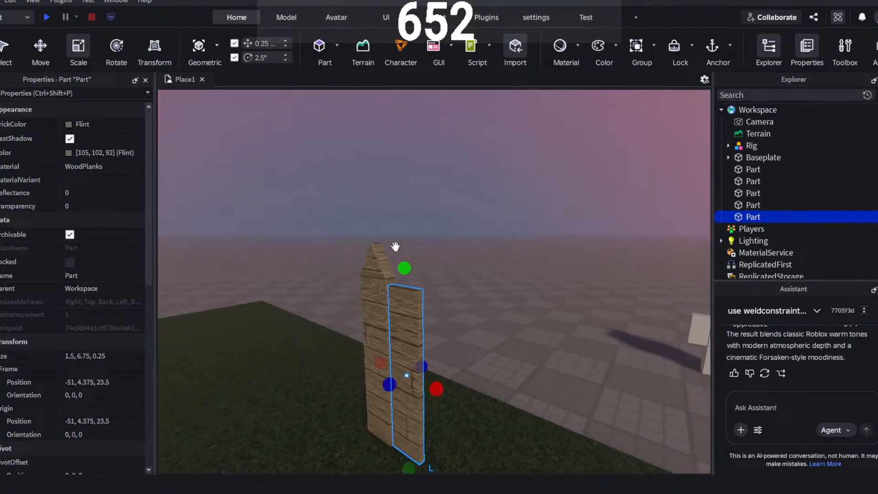
pyautogui.moveTo(395, 246); pyautogui.dragTo(434, 209, button='right')
pyautogui.press('w')
pyautogui.moveTo(403, 353); pyautogui.dragTo(409, 234)
pyautogui.moveTo(410, 234); pyautogui.dragTo(415, 223, button='right')
pyautogui.press('w')
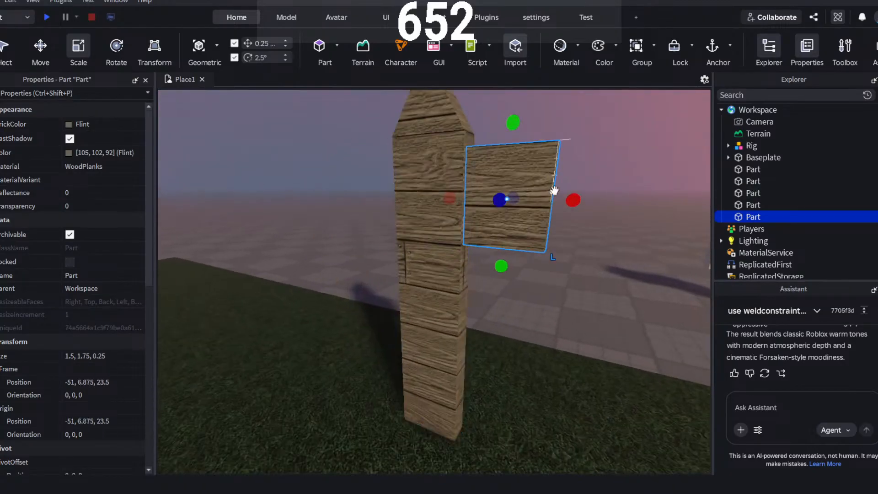
pyautogui.moveTo(573, 200); pyautogui.dragTo(541, 199)
pyautogui.moveTo(503, 124); pyautogui.dragTo(498, 154)
pyautogui.moveTo(489, 263); pyautogui.dragTo(490, 247)
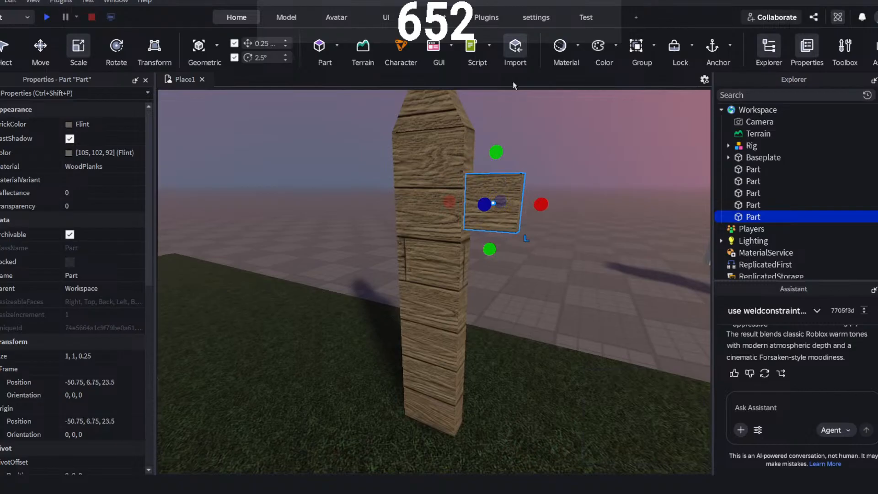
# - Duplicate the connector block and move the copy straight down to the lower part of the plank
pyautogui.hotkey('ctrl', 'd')
pyautogui.click(32, 49)
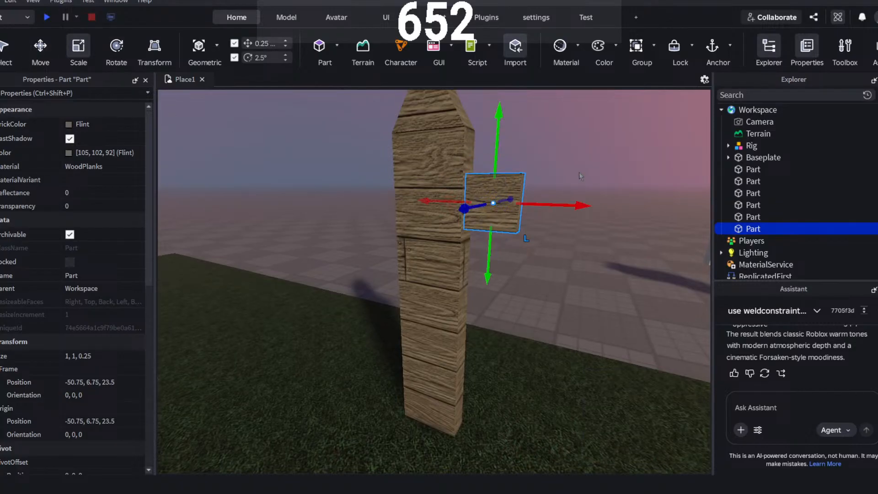
pyautogui.moveTo(501, 128); pyautogui.dragTo(481, 314)
pyautogui.click(598, 241)
pyautogui.press('s')
# - Duplicate the pointed plank's three parts and move the copy 2.5 studs across to the other side of the connector blocks
pyautogui.moveTo(570, 267); pyautogui.dragTo(418, 234, button='right')
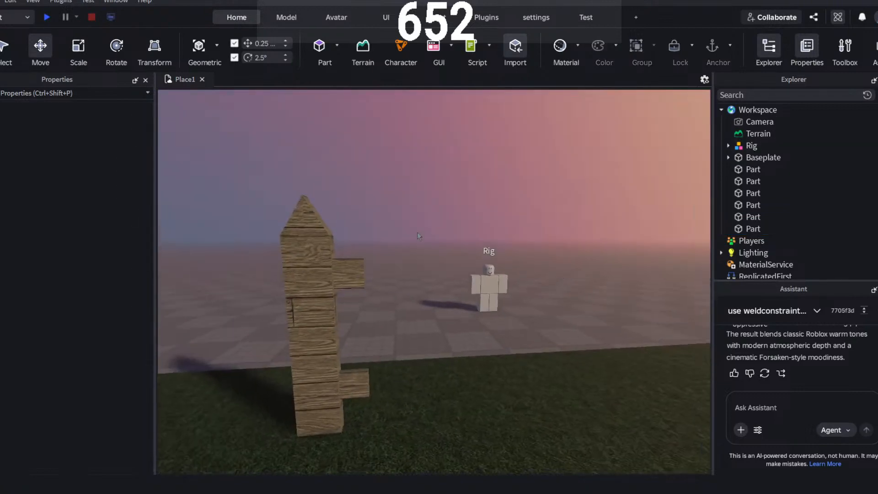
pyautogui.moveTo(355, 150); pyautogui.dragTo(260, 450)
pyautogui.press('a')
pyautogui.press('d')
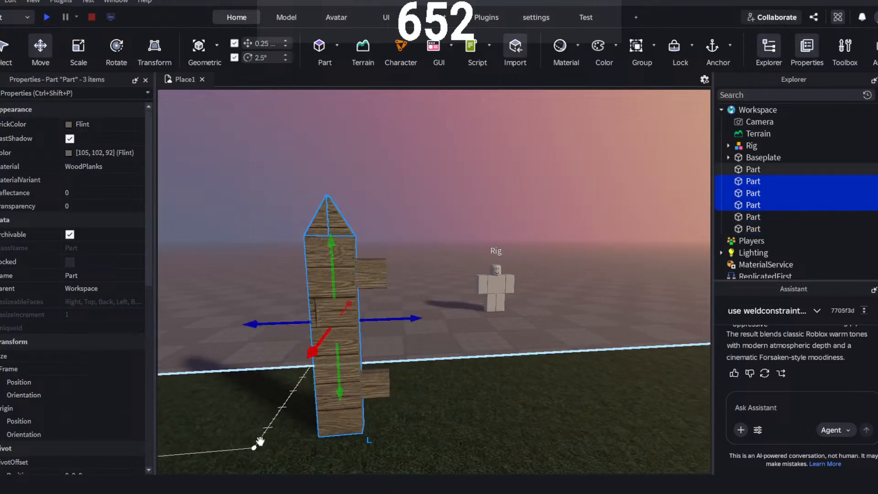
pyautogui.moveTo(346, 306); pyautogui.dragTo(351, 300, button='right')
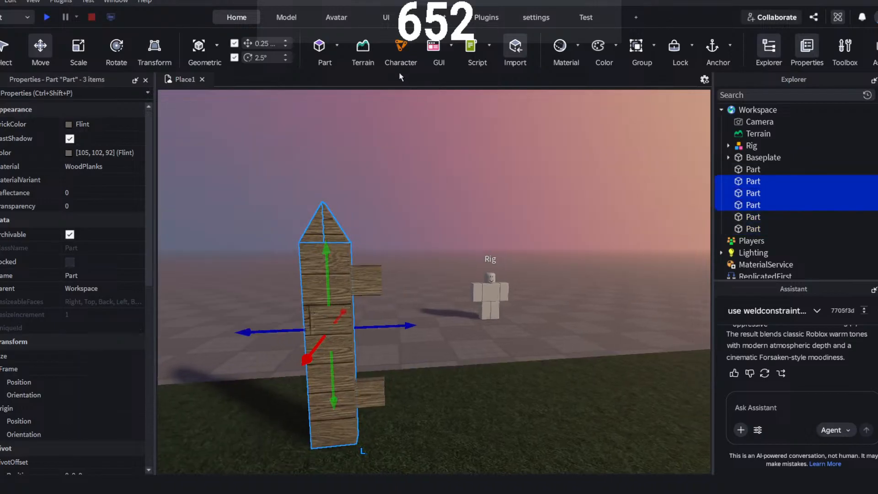
pyautogui.hotkey('ctrl', 'd')
pyautogui.moveTo(398, 326); pyautogui.dragTo(480, 326)
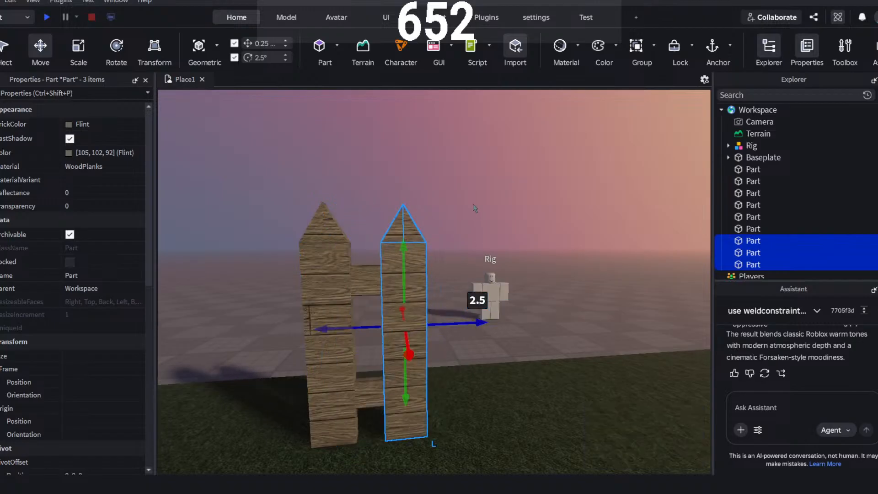
pyautogui.click(439, 191)
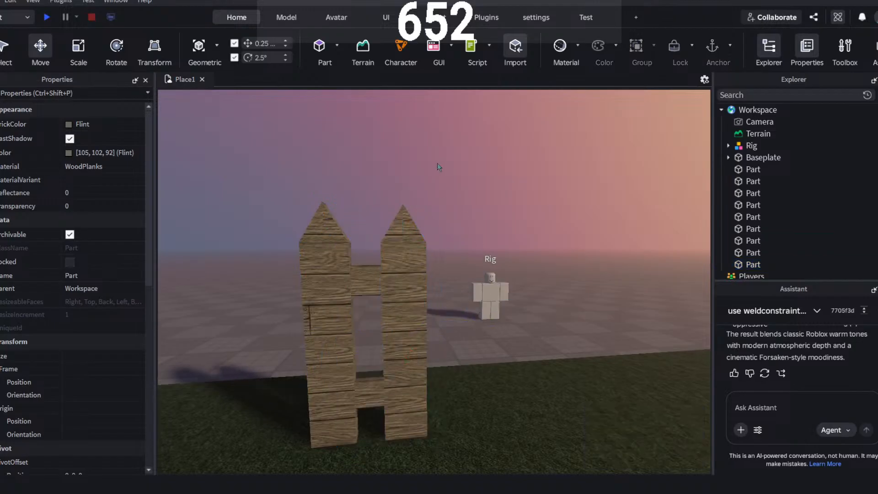
# - Duplicate both connector blocks and move the copies 2.5 studs to the outer side of the second plank
pyautogui.click(366, 279)
pyautogui.keyDown('ctrl'); pyautogui.click(364, 393); pyautogui.keyUp('ctrl')
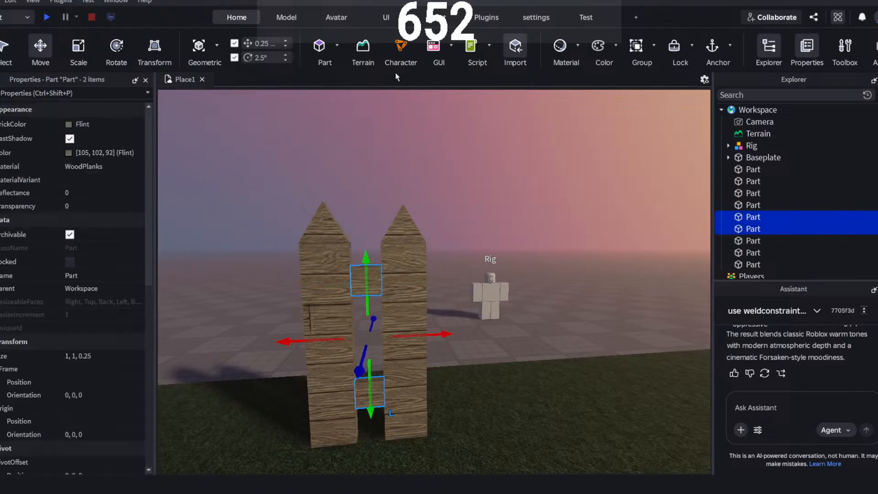
pyautogui.scroll(4, 465, 342)
pyautogui.moveTo(420, 333)
pyautogui.mouseDown()
pyautogui.moveTo(465, 343)
pyautogui.moveTo(412, 341)
pyautogui.mouseUp()
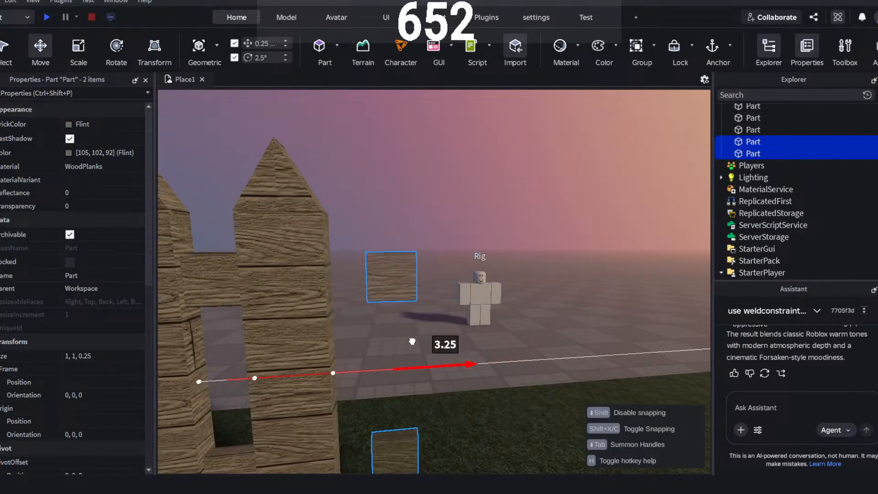
pyautogui.press('a')
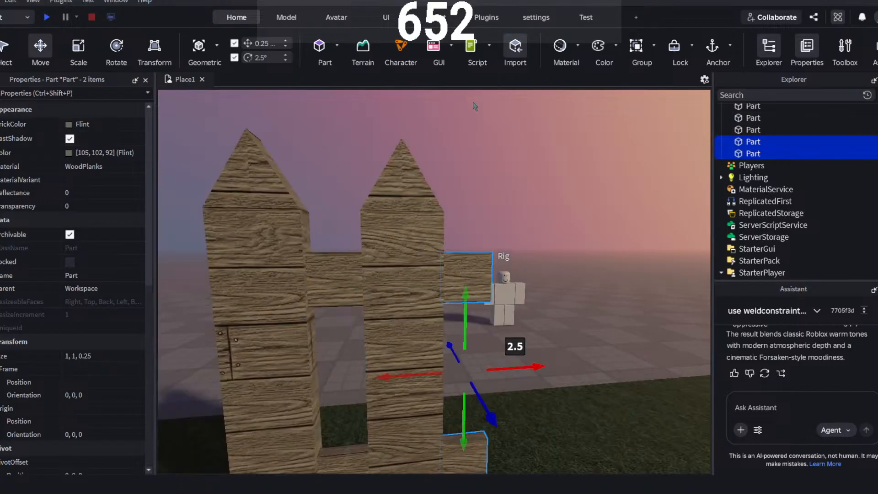
# - Duplicate the pair of connector blocks again and place the copies on the outer side of the first plank
pyautogui.hotkey('ctrl', 'd')
pyautogui.press('a')
pyautogui.moveTo(530, 367); pyautogui.dragTo(471, 381)
pyautogui.click(305, 147)
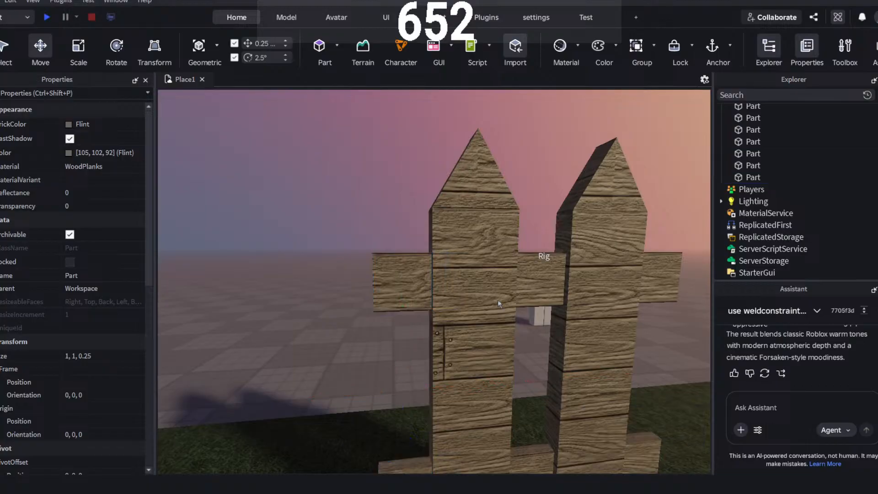
pyautogui.scroll(-5, 479, 260)
pyautogui.moveTo(480, 247); pyautogui.dragTo(479, 261, button='right')
pyautogui.scroll(-4, 516, 180)
pyautogui.scroll(4, 497, 173)
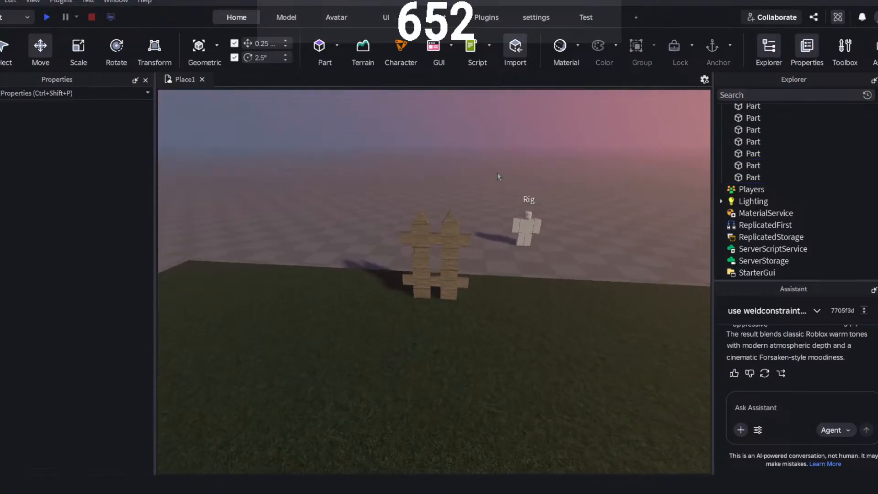
# - Shorten the upper and lower connector blocks on the second plank's outer side to about half their width
pyautogui.moveTo(497, 171); pyautogui.dragTo(455, 236, button='right')
pyautogui.click(405, 282)
pyautogui.scroll(3, 402, 285)
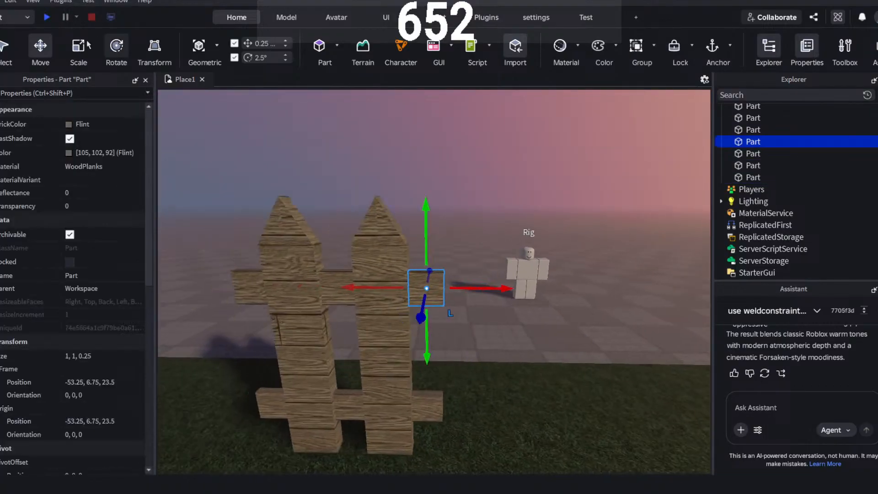
pyautogui.hotkey('ctrl', '3')
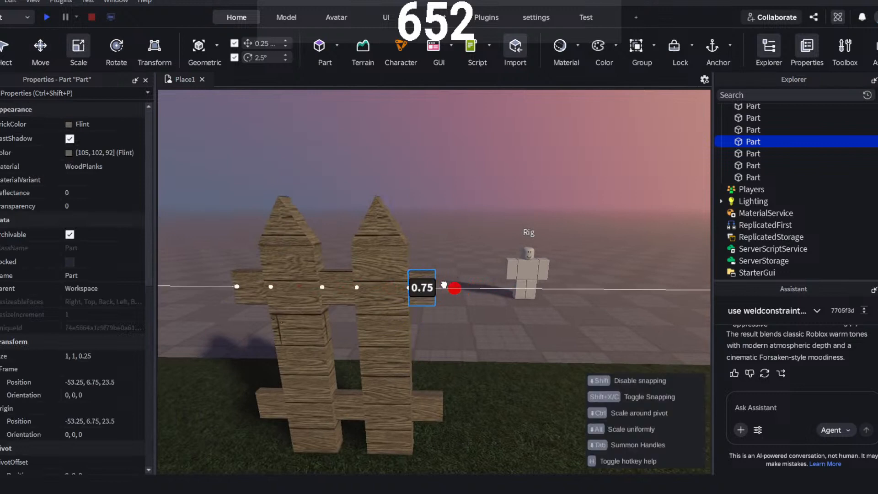
pyautogui.moveTo(444, 285); pyautogui.dragTo(435, 286)
pyautogui.click(434, 403)
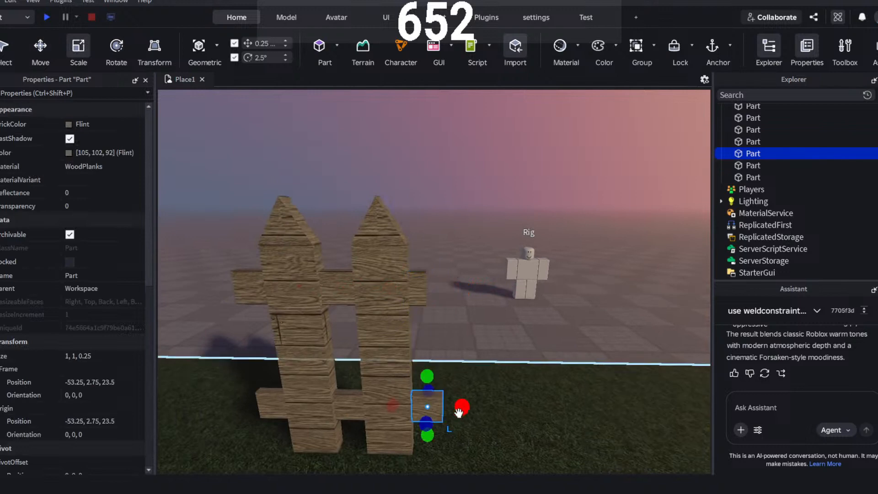
pyautogui.moveTo(459, 413); pyautogui.dragTo(445, 410)
# - Shorten the lower and upper connector blocks on the first plank's outer side to about half their width
pyautogui.press('a')
pyautogui.click(453, 407)
pyautogui.click(447, 287)
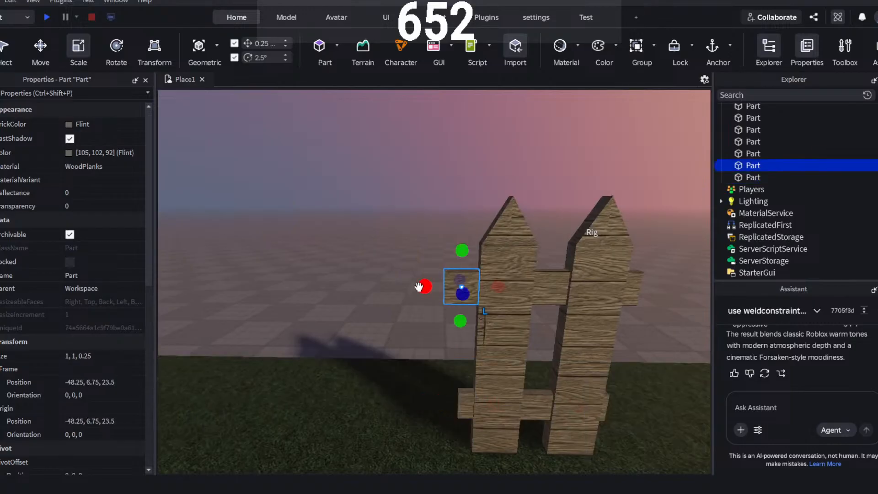
pyautogui.moveTo(420, 290); pyautogui.dragTo(438, 292)
# - Select all twelve parts of the two-plank fence section and combine them into a single union
pyautogui.click(408, 244)
pyautogui.scroll(-2, 385, 183)
pyautogui.press('d')
pyautogui.moveTo(381, 179); pyautogui.dragTo(526, 414)
pyautogui.press('a')
pyautogui.click(282, 19)
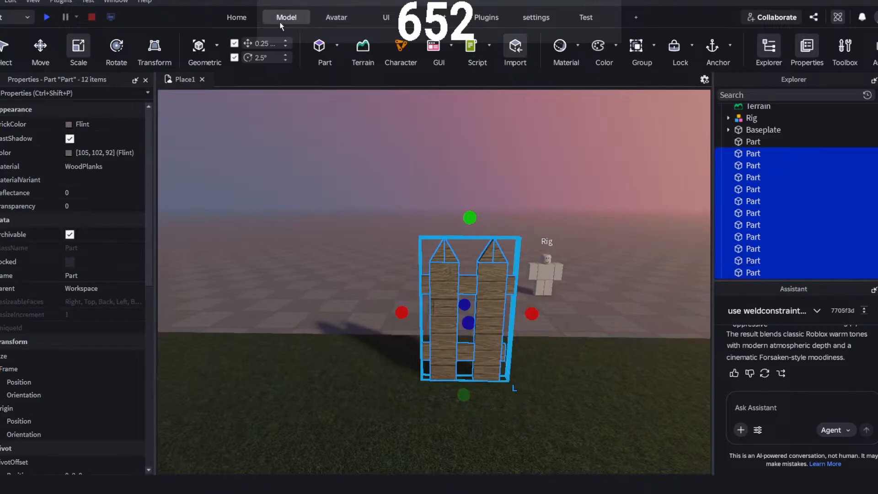
pyautogui.scroll(-3, 848, 58)
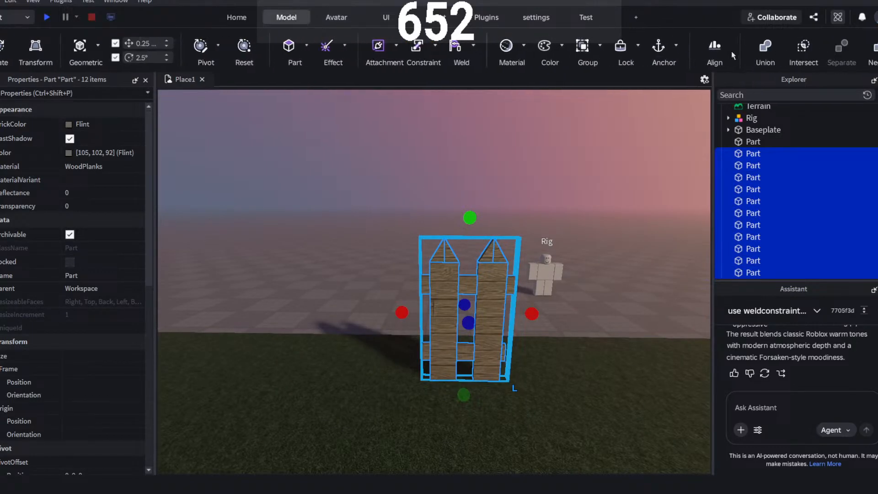
pyautogui.click(760, 51)
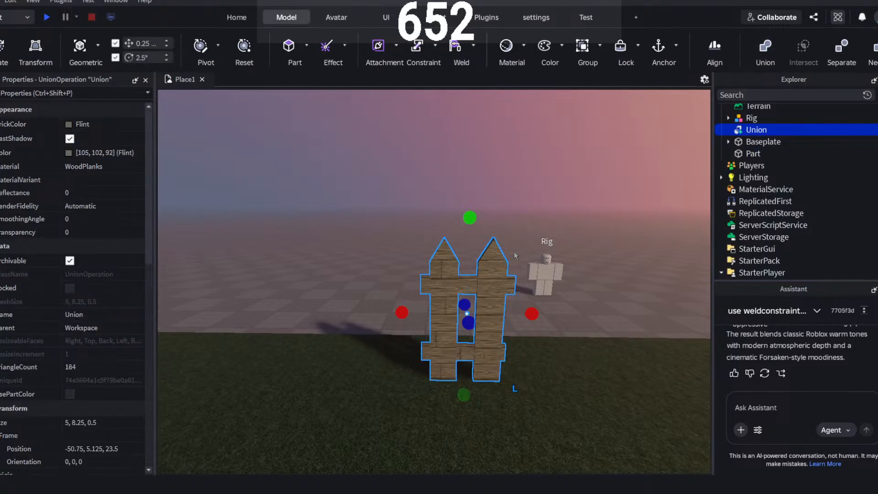
pyautogui.click(300, 201)
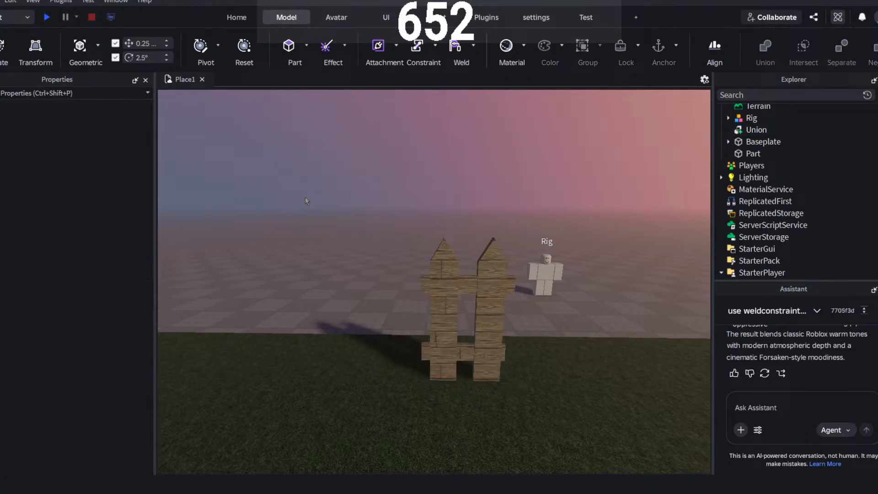
# - Launch the Archimedes plugin on the fence section union
pyautogui.click(451, 302)
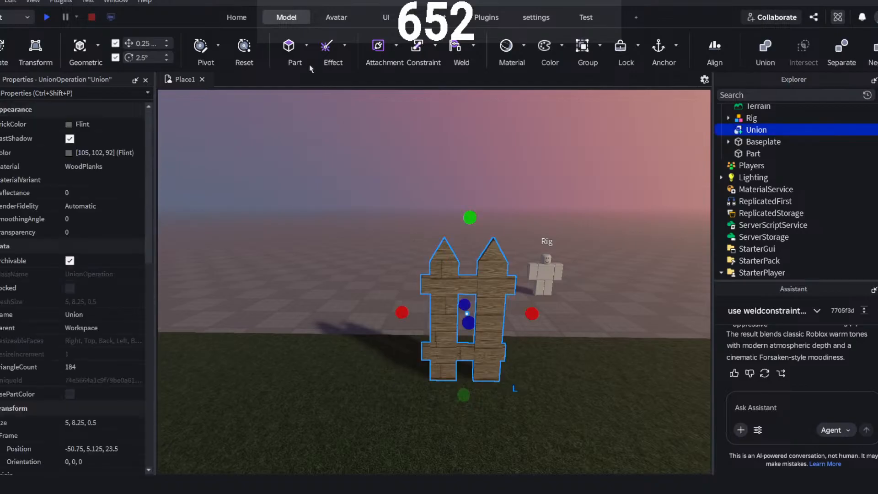
pyautogui.click(237, 19)
pyautogui.click(483, 17)
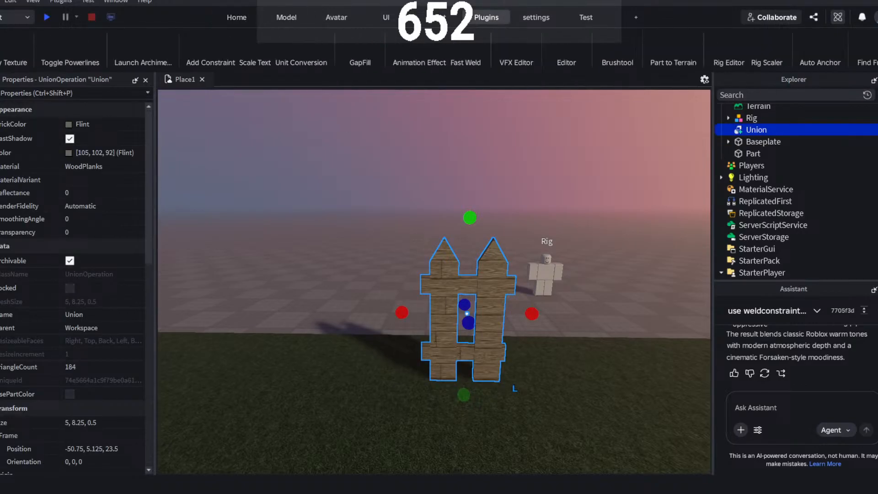
pyautogui.click(138, 46)
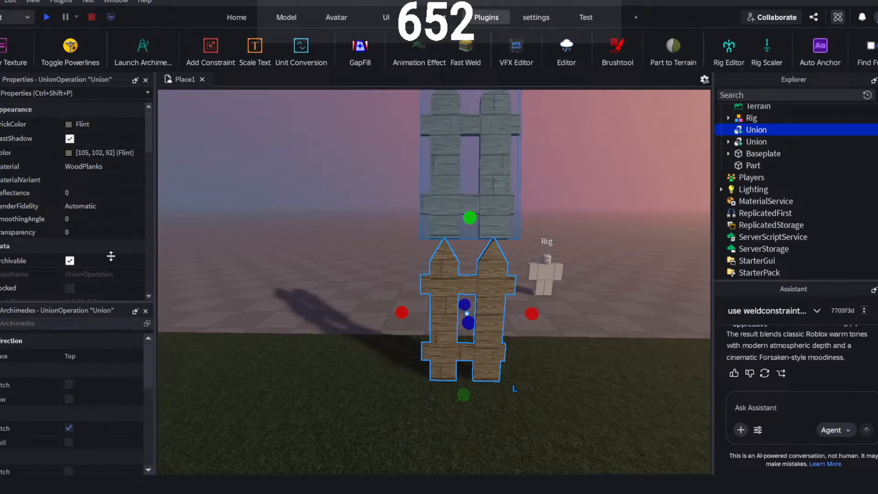
# - Set Archimedes to extend the union from its Right face with Yaw rotation at an angle of -10
pyautogui.moveTo(110, 256); pyautogui.dragTo(115, 148)
pyautogui.click(69, 317)
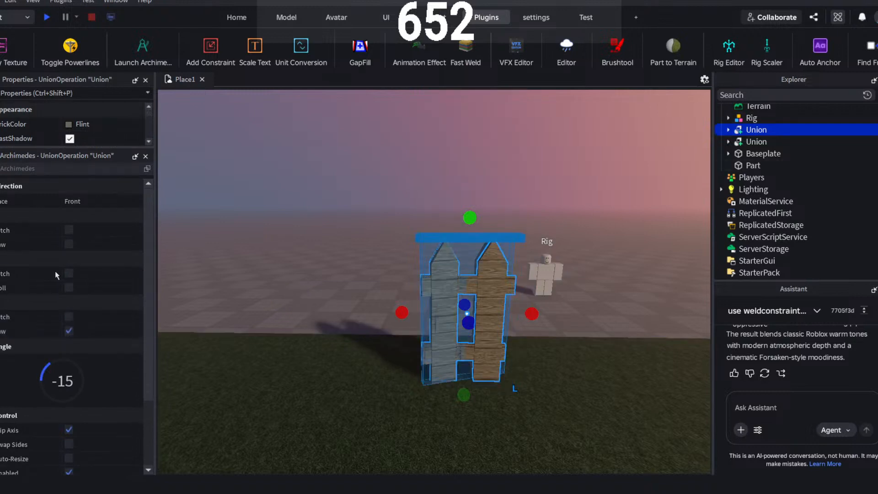
pyautogui.click(69, 273)
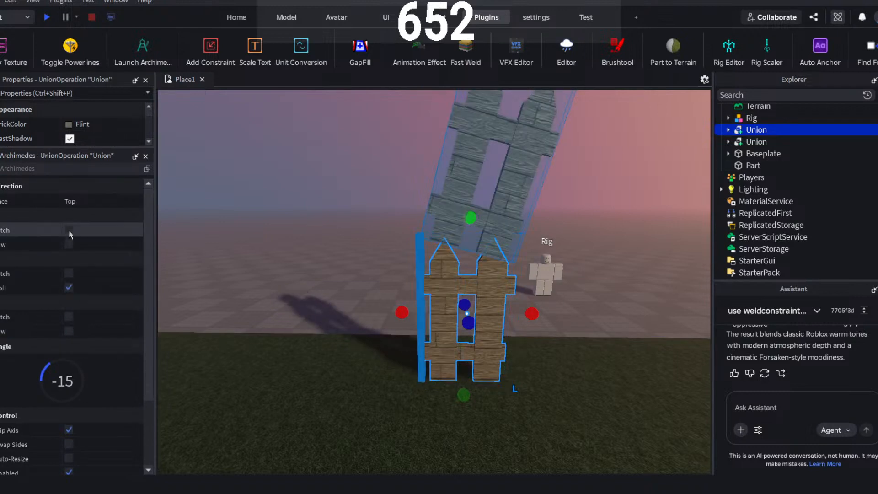
pyautogui.click(68, 244)
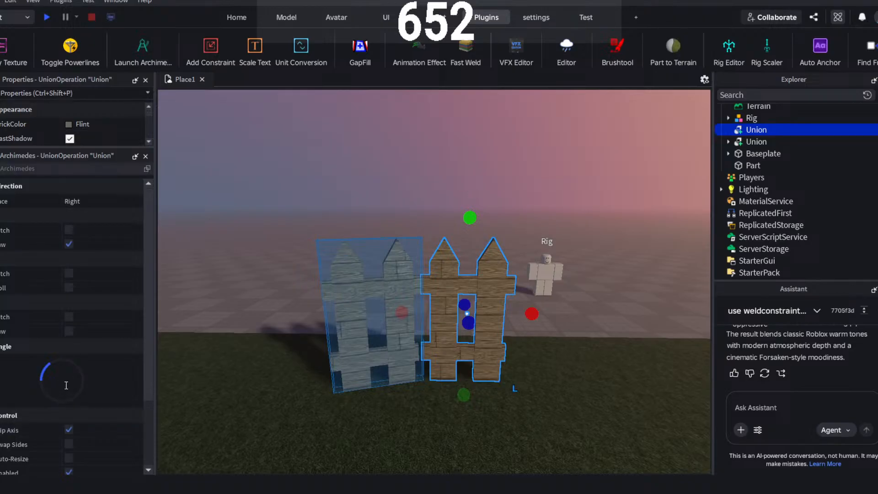
pyautogui.write('10')
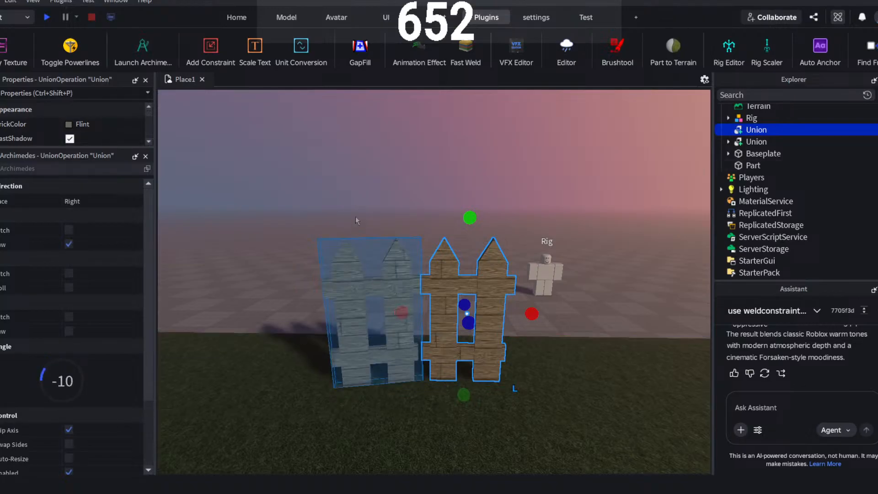
# - Render two curved copies of the fence section with Archimedes
pyautogui.press('Delete')
pyautogui.moveTo(399, 293); pyautogui.dragTo(420, 257, button='right')
pyautogui.click(387, 255)
pyautogui.press('a')
pyautogui.scroll(-10, 411, 268)
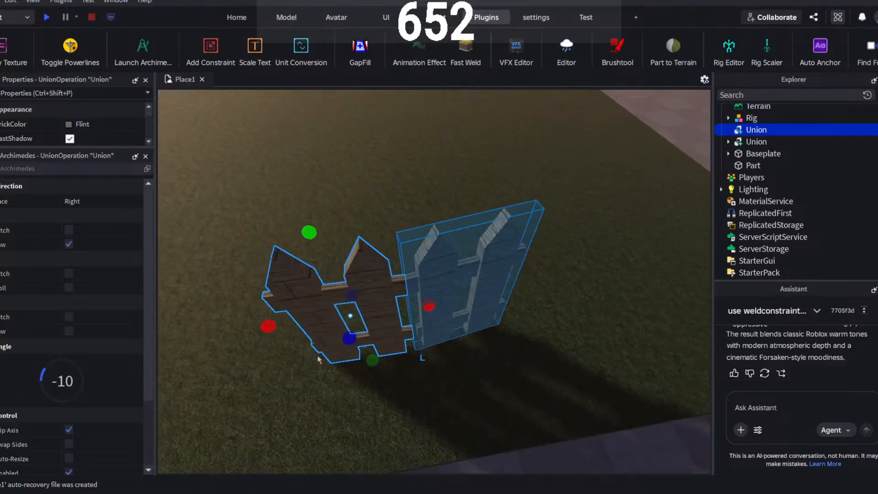
pyautogui.scroll(-3, 95, 418)
pyautogui.click(97, 461)
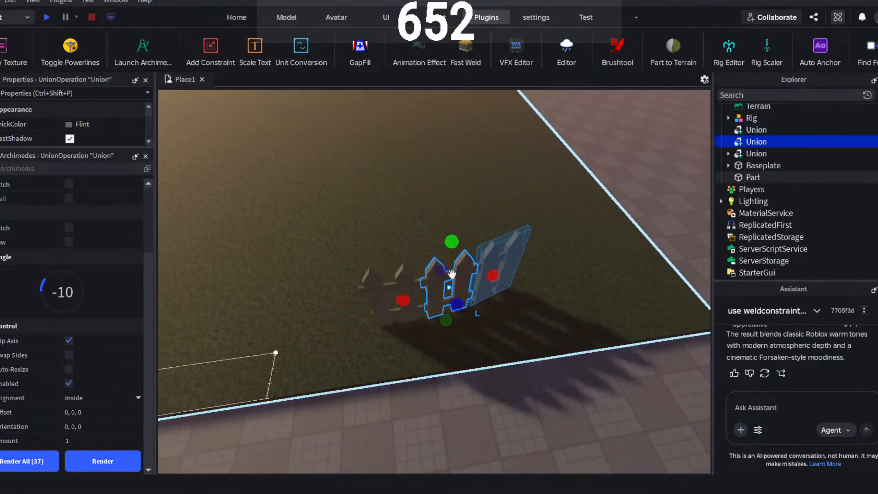
pyautogui.click(119, 466)
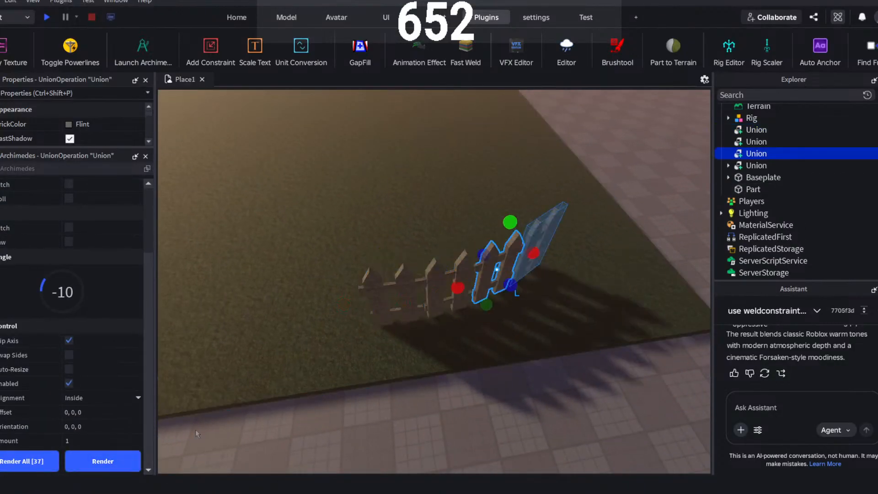
# - Render two sections from the original fence section's opposite side, with Swap Sides enabled and Flip Axis disabled
pyautogui.moveTo(446, 350); pyautogui.dragTo(432, 349, button='right')
pyautogui.click(436, 291)
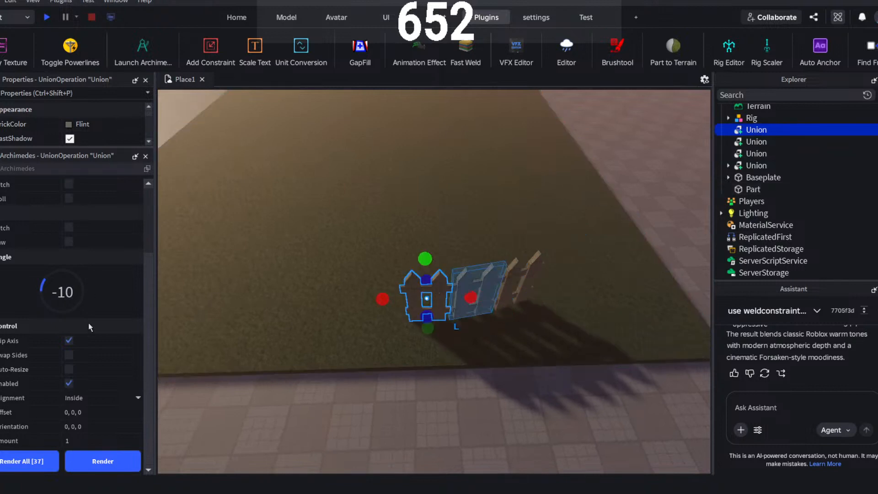
pyautogui.click(71, 340)
pyautogui.click(71, 340)
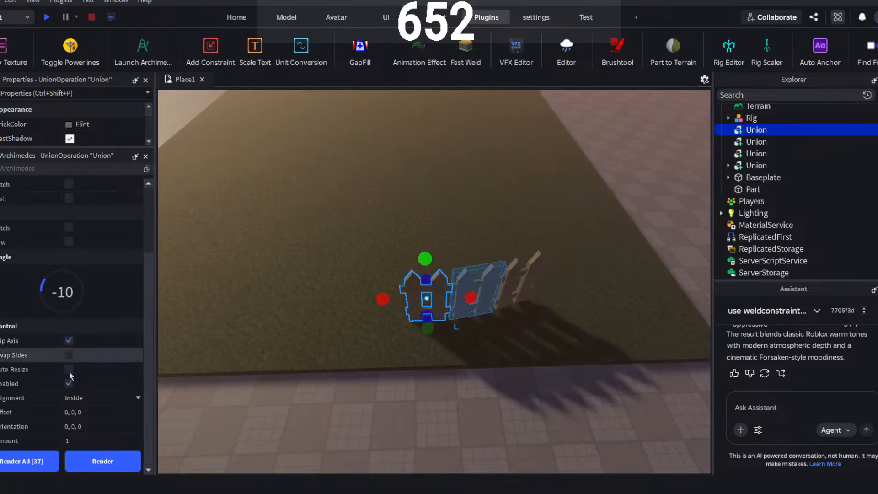
pyautogui.click(70, 357)
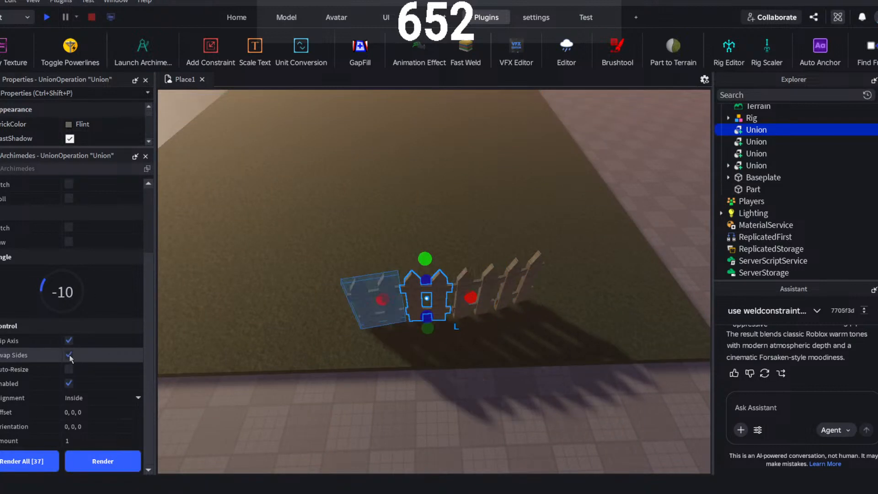
pyautogui.click(69, 340)
pyautogui.click(90, 462)
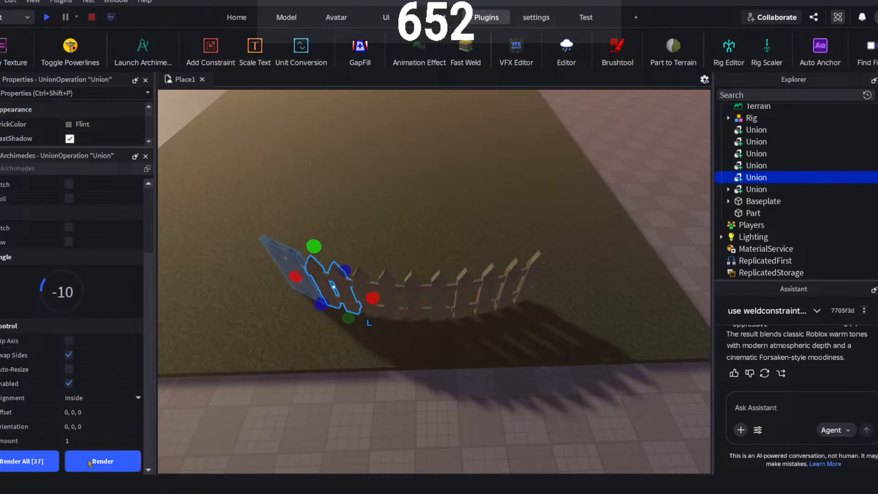
# - Enable Flip Axis and render three more fence sections curving the opposite way
pyautogui.click(69, 341)
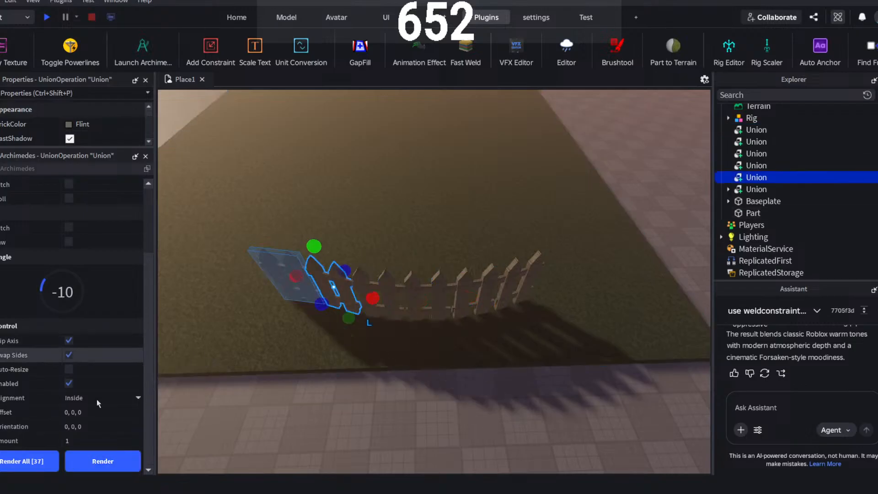
pyautogui.click(101, 460)
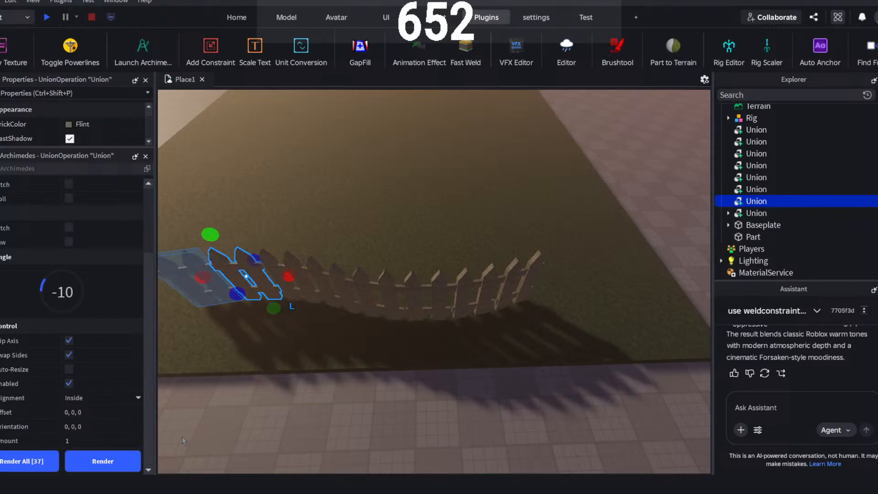
pyautogui.click(101, 461)
# - Disable Flip Axis and render further sections until the fence reaches the near side edge of the grass
pyautogui.click(69, 340)
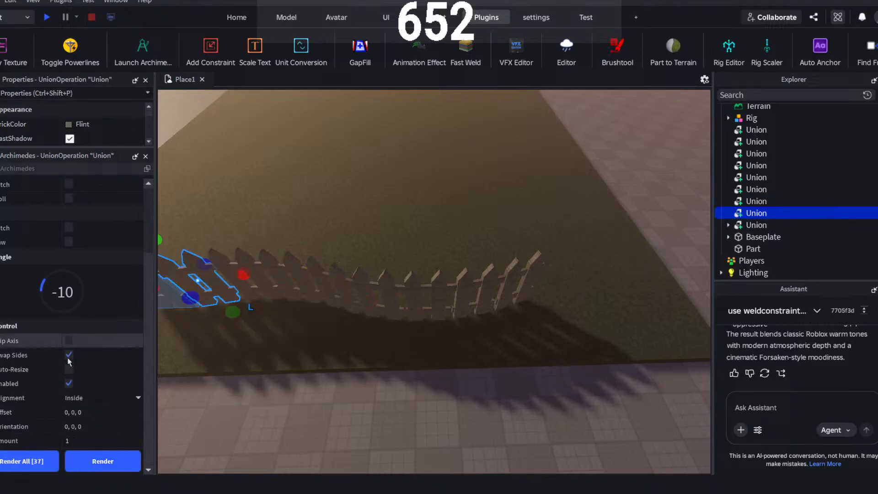
pyautogui.moveTo(385, 380); pyautogui.dragTo(352, 378, button='right')
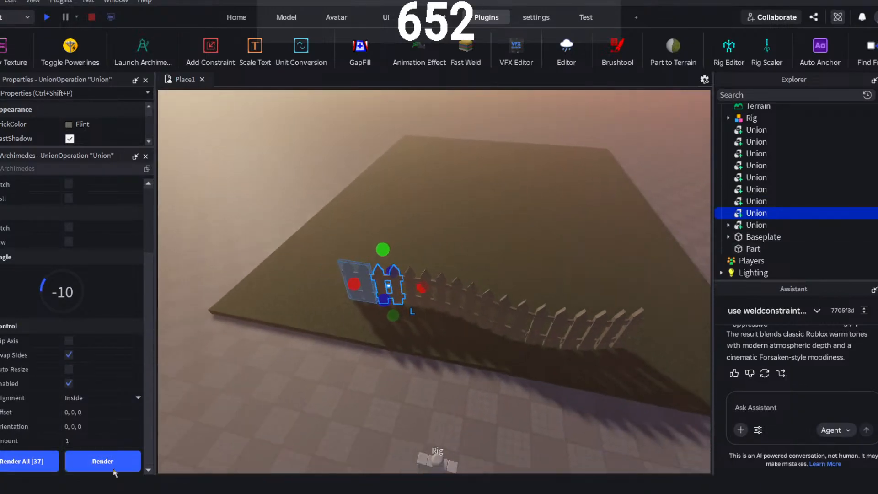
pyautogui.click(113, 470)
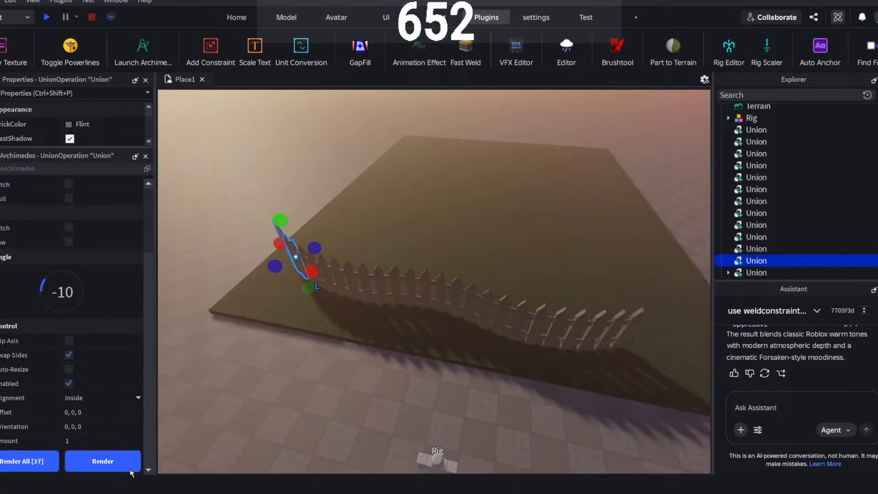
pyautogui.click(127, 466)
pyautogui.click(125, 464)
# - Extend the fence's other end to the grass edge with Swap Sides disabled, enabling Flip Axis after the first rendered sections
pyautogui.moveTo(264, 380); pyautogui.dragTo(352, 347, button='right')
pyautogui.click(403, 367)
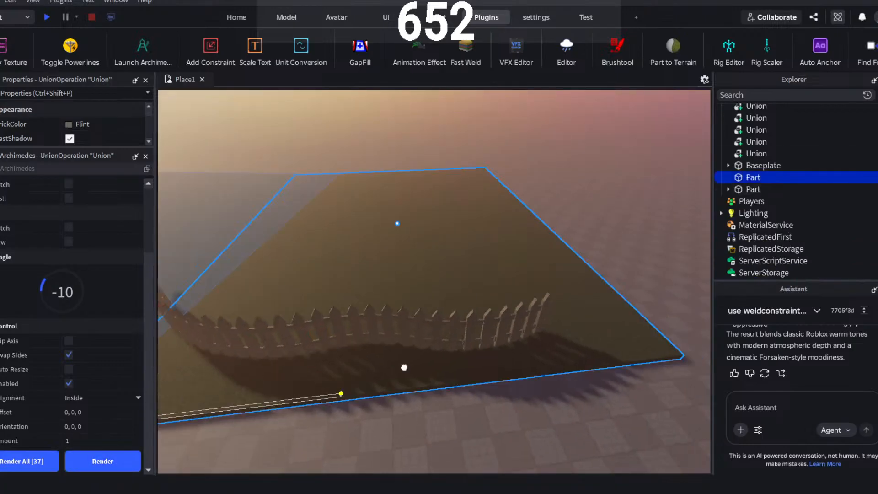
pyautogui.click(507, 327)
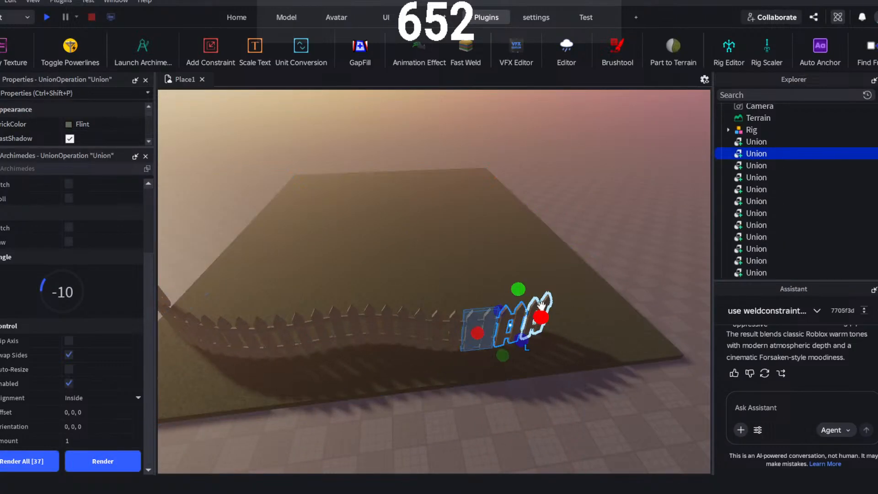
pyautogui.click(539, 311)
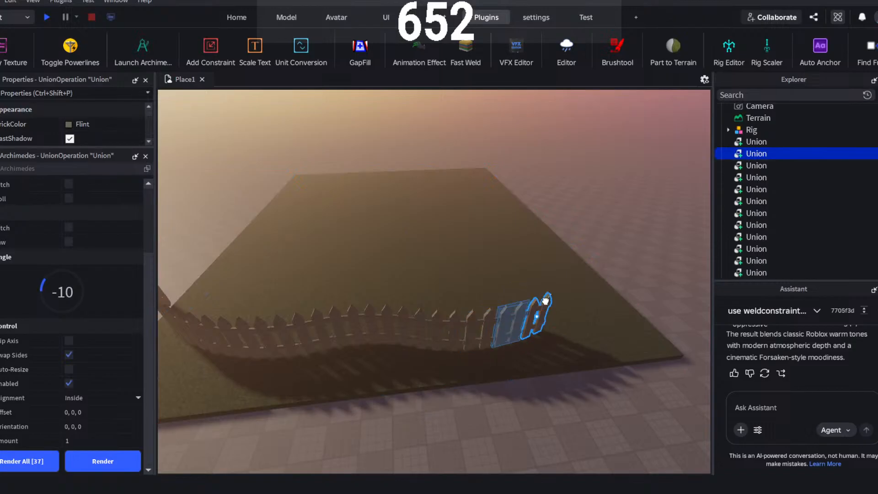
pyautogui.click(69, 355)
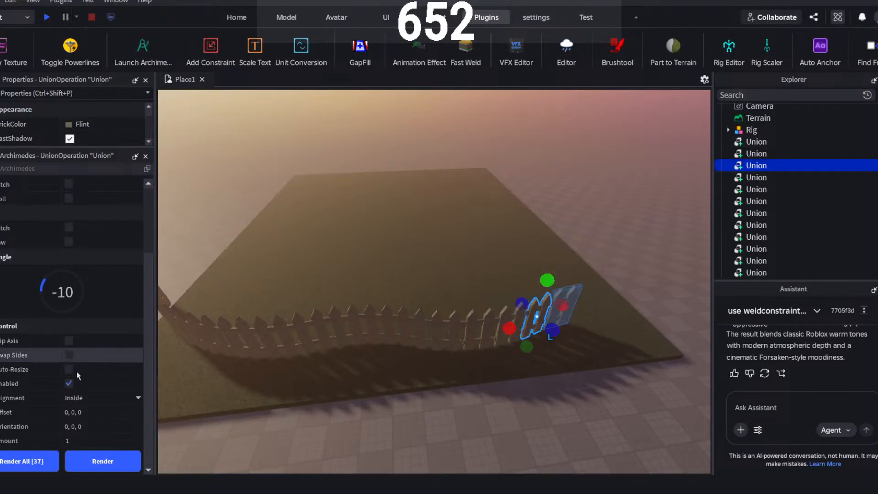
pyautogui.click(109, 461)
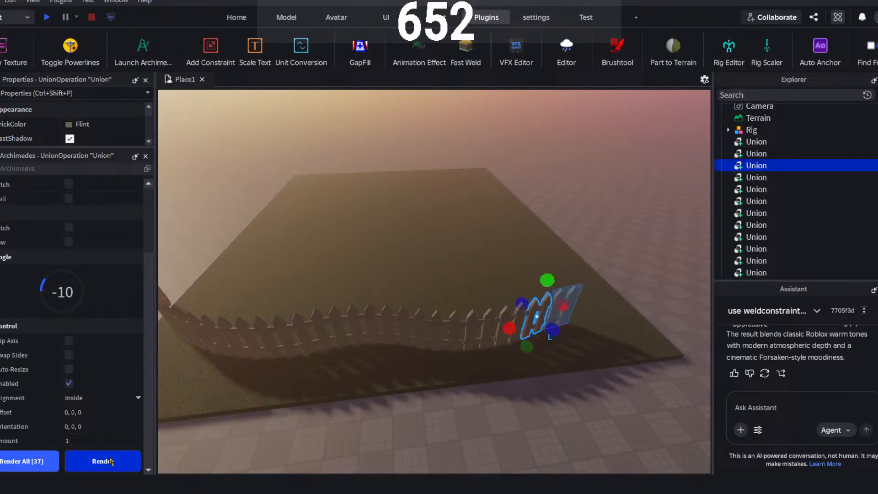
pyautogui.click(69, 340)
pyautogui.click(113, 465)
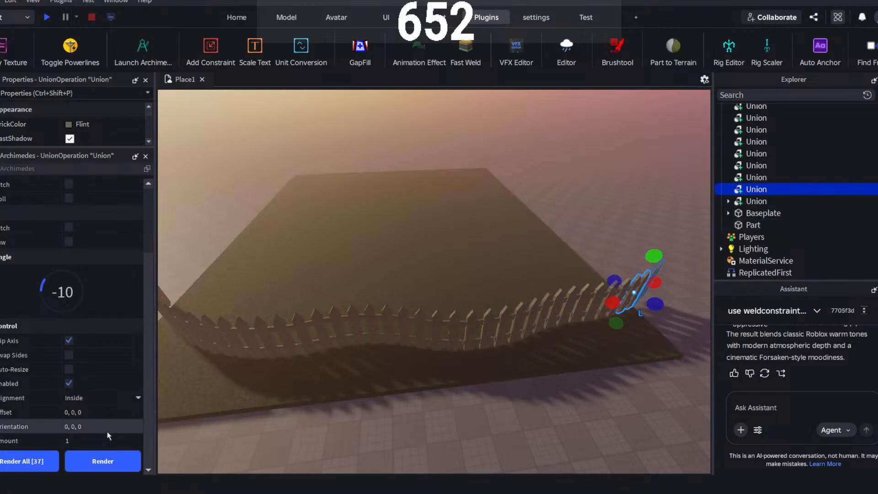
pyautogui.click(102, 460)
pyautogui.click(596, 202)
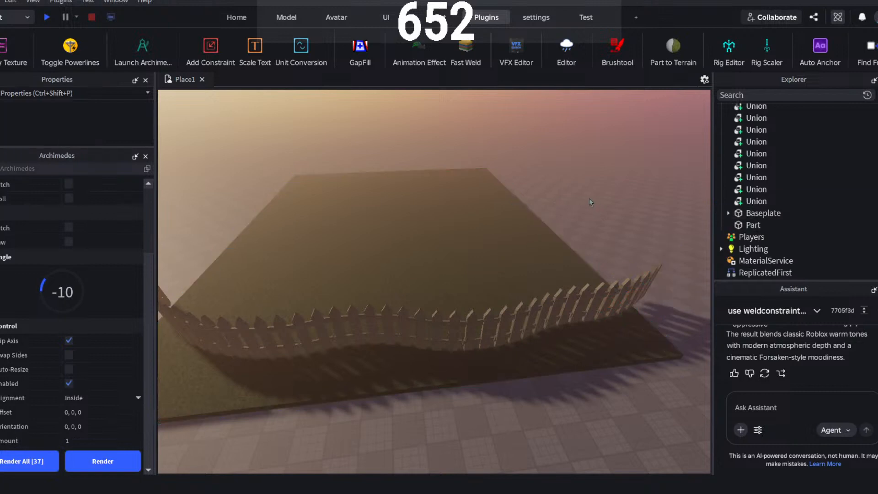
# - Examine the curved fence from across the grass ground and from above
pyautogui.moveTo(474, 231); pyautogui.dragTo(432, 229, button='right')
pyautogui.press('w')
pyautogui.press('s')
pyautogui.press('a')
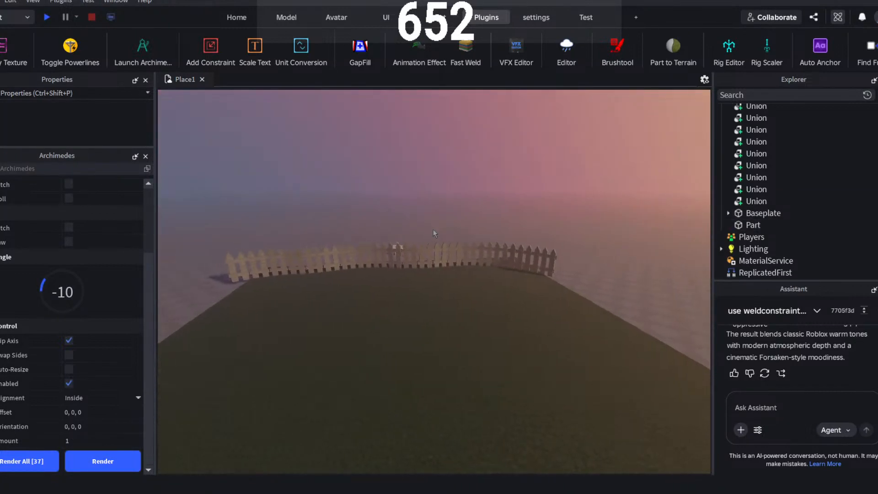
pyautogui.press('w')
pyautogui.press('s')
pyautogui.moveTo(415, 177); pyautogui.dragTo(415, 179, button='right')
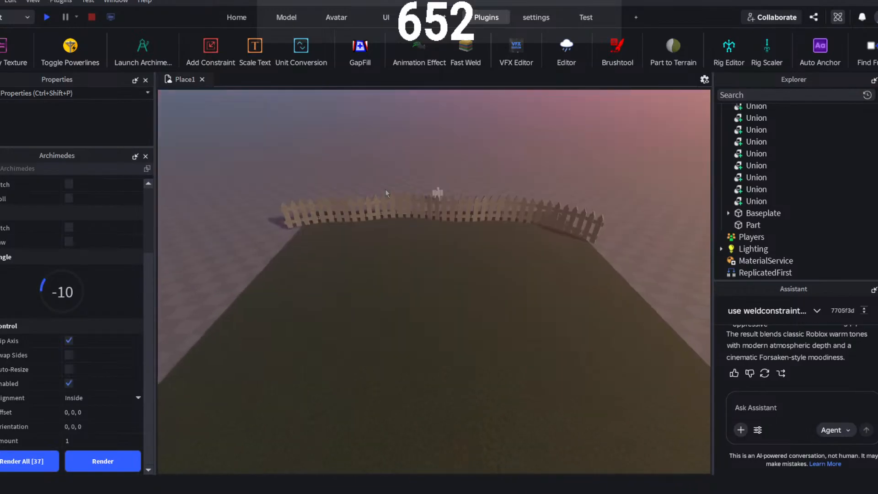
pyautogui.moveTo(375, 204); pyautogui.dragTo(373, 202, button='right')
pyautogui.scroll(5, 374, 202)
pyautogui.moveTo(456, 158); pyautogui.dragTo(456, 161, button='right')
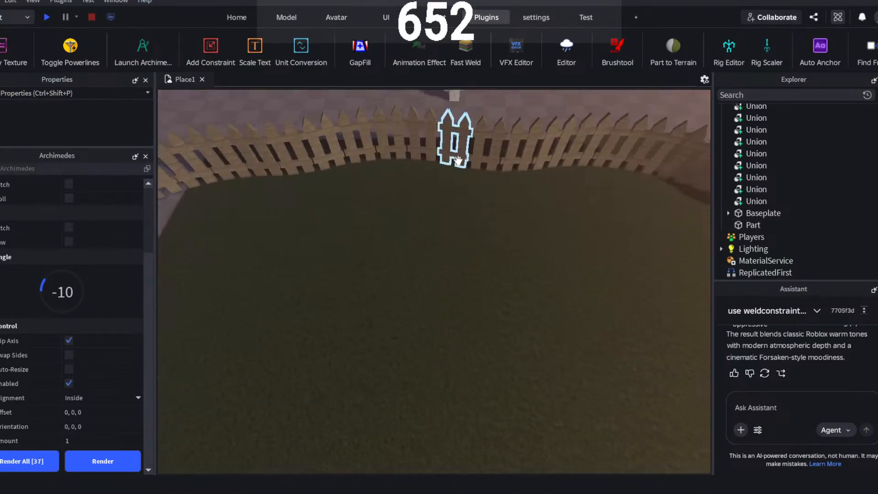
pyautogui.scroll(-7, 456, 161)
# - Close Archimedes and clear the selection of fence sections
pyautogui.moveTo(285, 151); pyautogui.dragTo(627, 203)
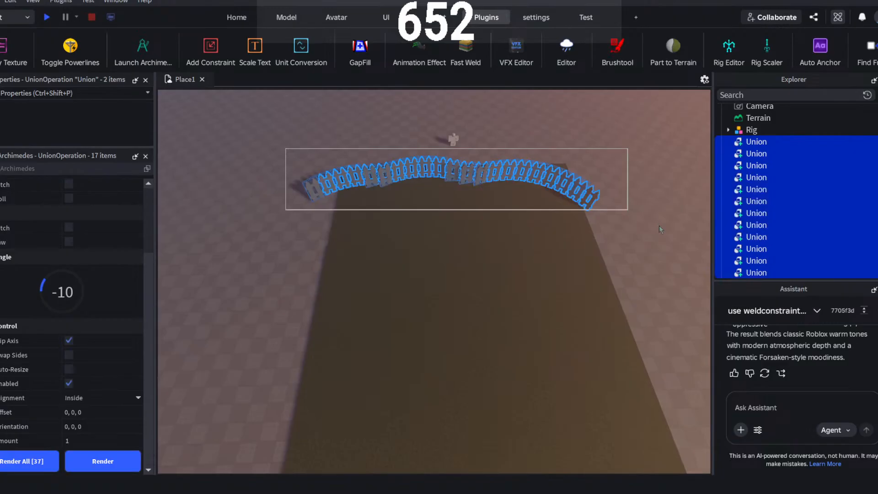
pyautogui.click(147, 155)
pyautogui.click(649, 264)
pyautogui.scroll(2, 562, 248)
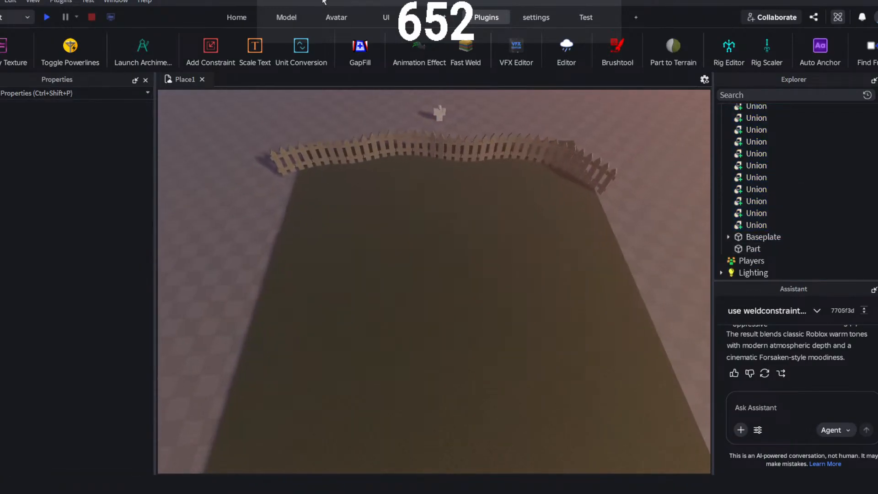
pyautogui.click(236, 18)
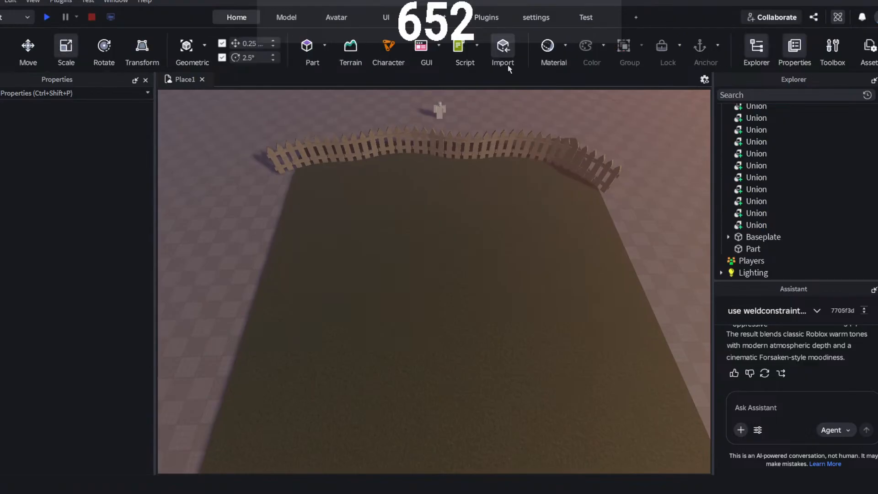
pyautogui.click(486, 17)
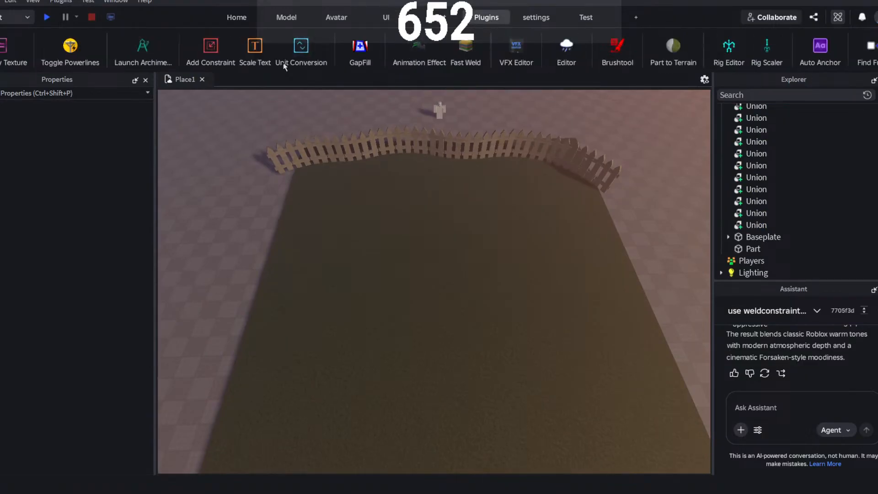
pyautogui.scroll(-10, 183, 46)
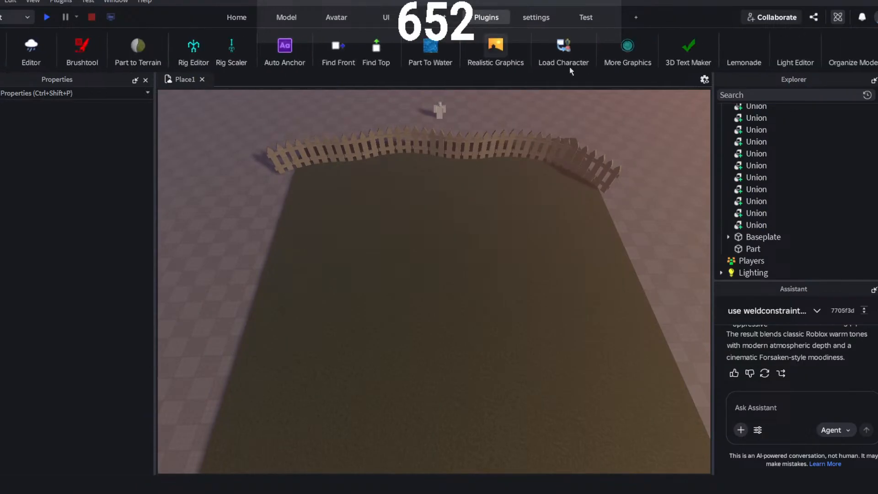
pyautogui.click(548, 46)
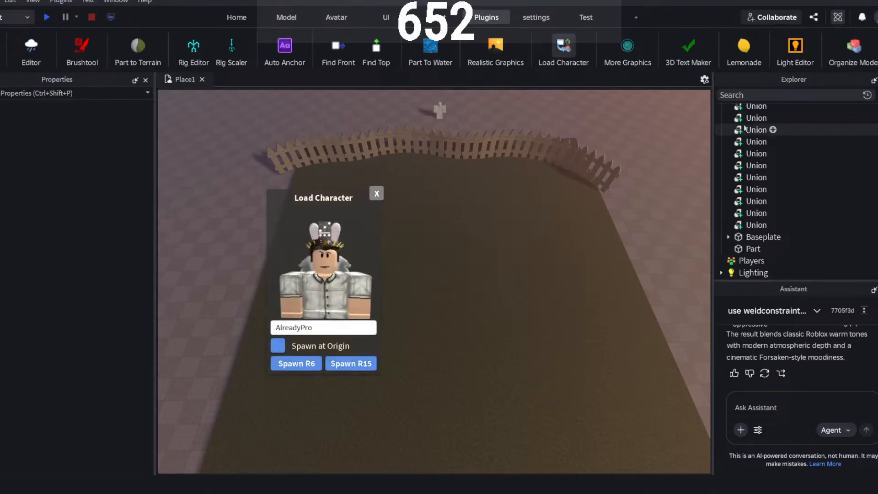
pyautogui.click(463, 374)
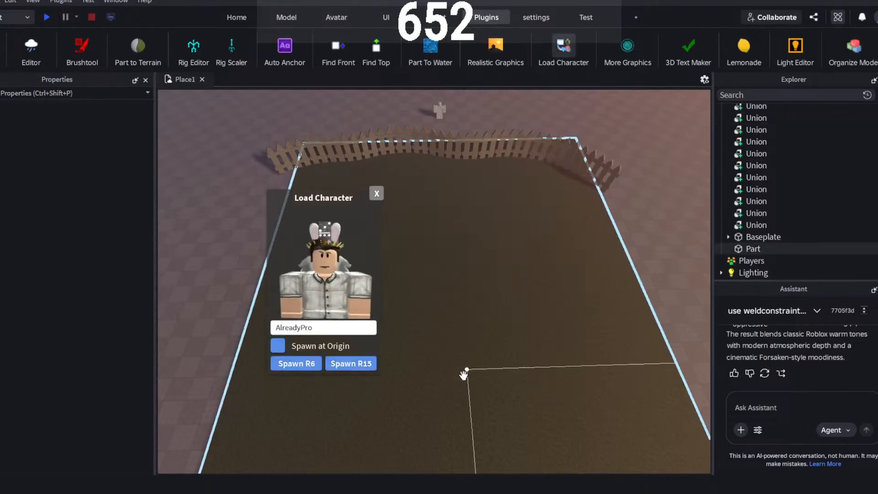
pyautogui.doubleClick(319, 328)
pyautogui.press('BackSpace')
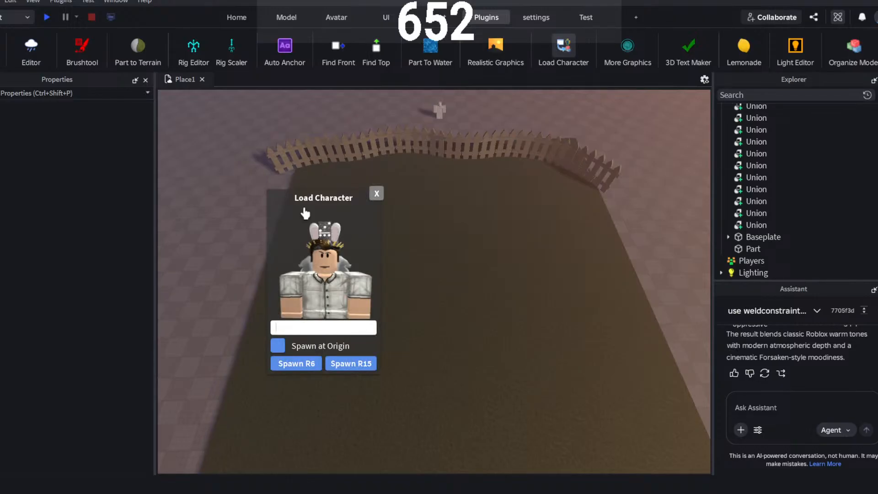
pyautogui.click(376, 193)
# - Examine the grass ground and the curved fence from above at different distances
pyautogui.scroll(2, 399, 259)
pyautogui.moveTo(399, 258); pyautogui.dragTo(436, 258, button='right')
pyautogui.scroll(4, 391, 247)
pyautogui.scroll(-5, 417, 253)
pyautogui.scroll(-2, 429, 256)
pyautogui.scroll(2, 436, 258)
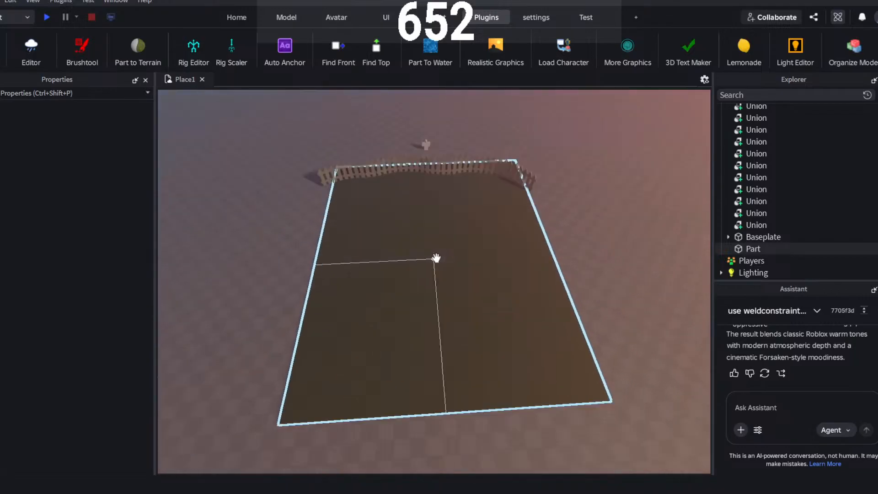
pyautogui.scroll(5, 436, 258)
pyautogui.scroll(-5, 435, 259)
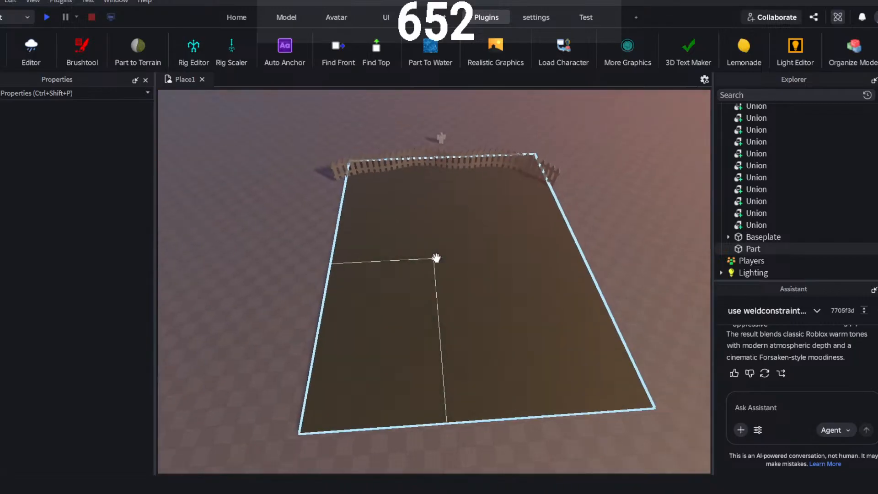
pyautogui.scroll(1, 436, 259)
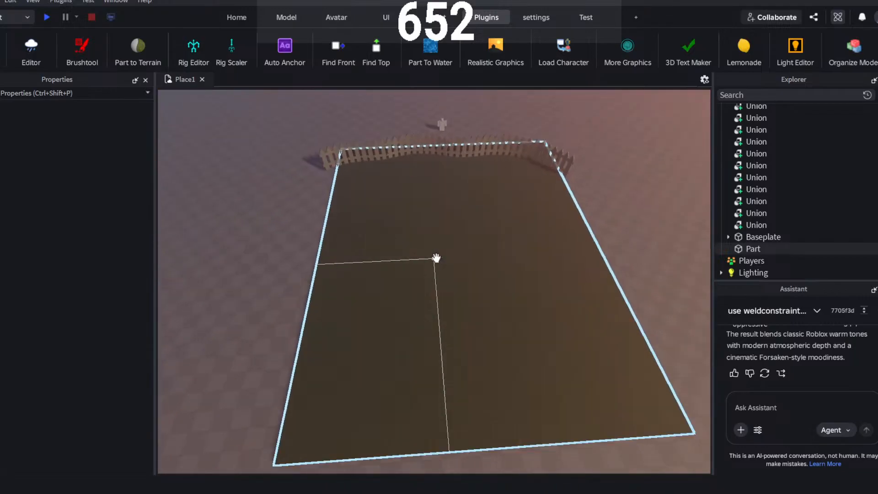
pyautogui.scroll(-2, 436, 258)
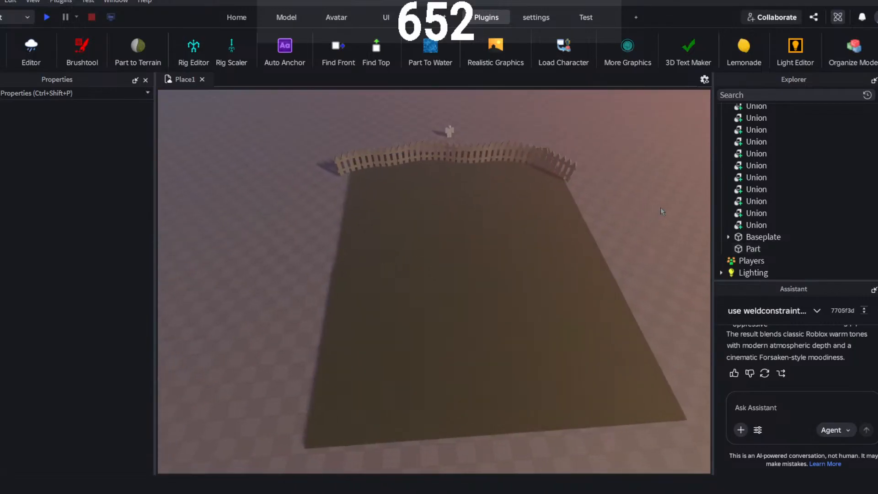
pyautogui.scroll(3, 662, 211)
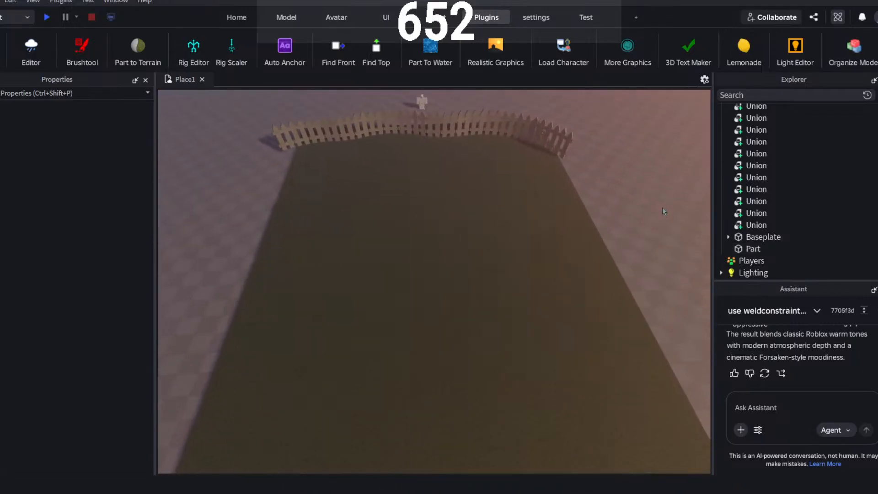
pyautogui.scroll(3, 662, 207)
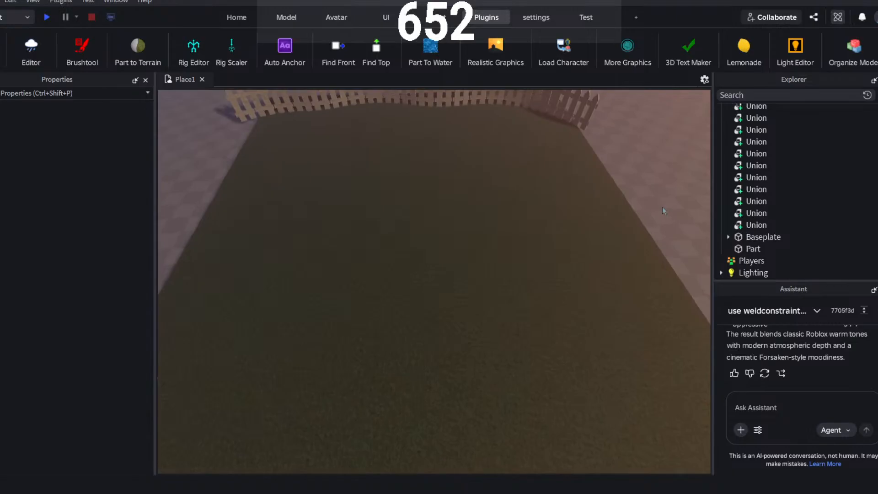
# - Inspect the default rig behind the fence up close and clear its selection
pyautogui.click(236, 17)
pyautogui.scroll(-5, 533, 196)
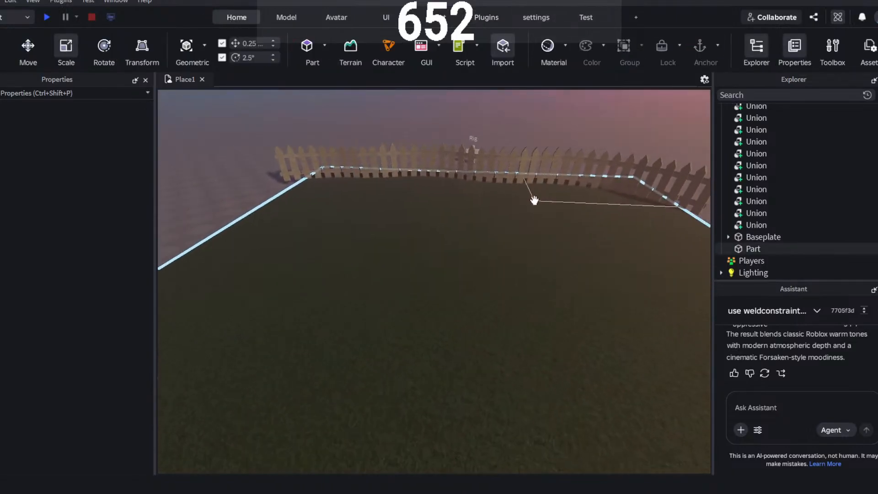
pyautogui.moveTo(534, 200); pyautogui.dragTo(488, 259, button='right')
pyautogui.scroll(4, 544, 199)
pyautogui.scroll(4, 486, 274)
pyautogui.click(390, 172)
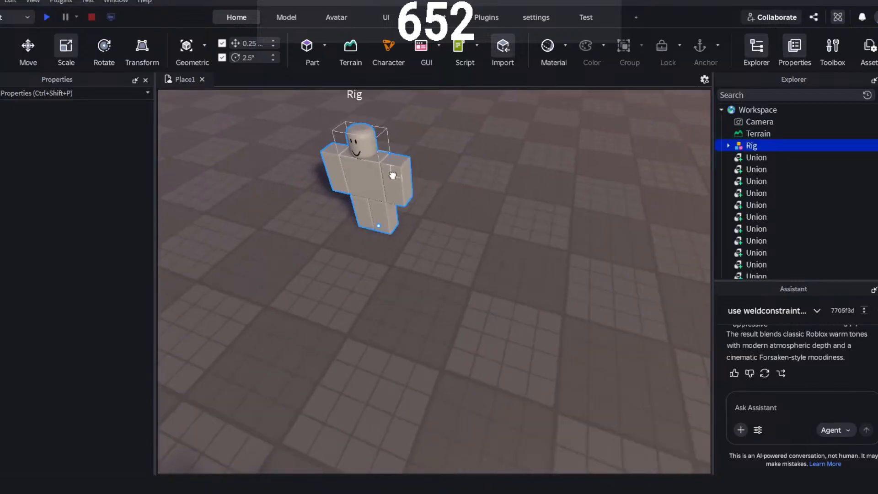
pyautogui.scroll(1, 413, 265)
pyautogui.moveTo(413, 265); pyautogui.dragTo(432, 258, button='right')
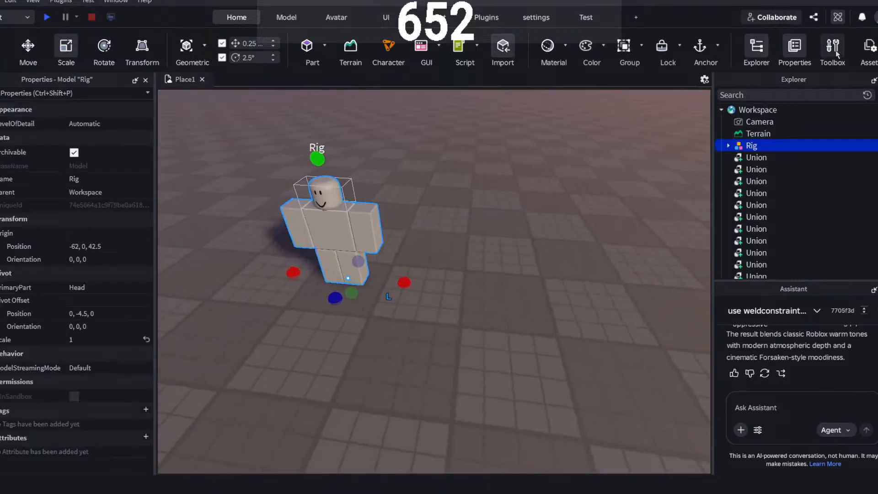
pyautogui.click(498, 97)
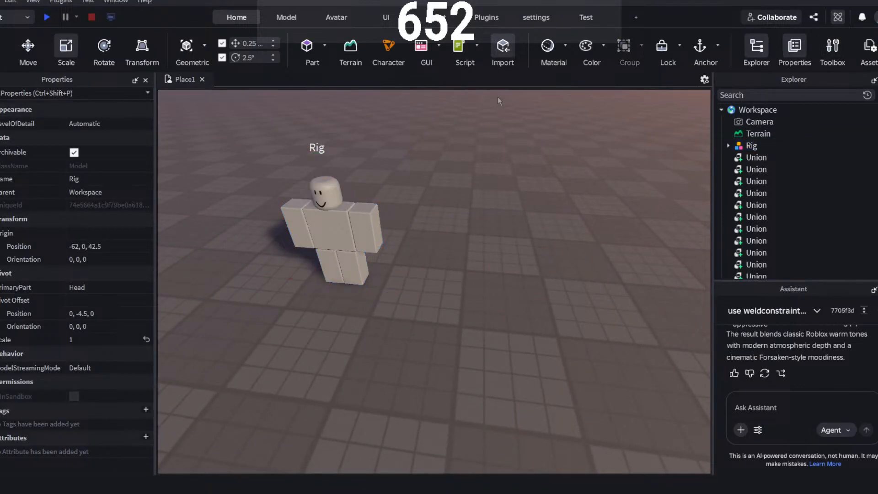
# - Spawn an R6 character from the account's username with Load Character and stand it on the baseplate beside the rig
pyautogui.click(487, 17)
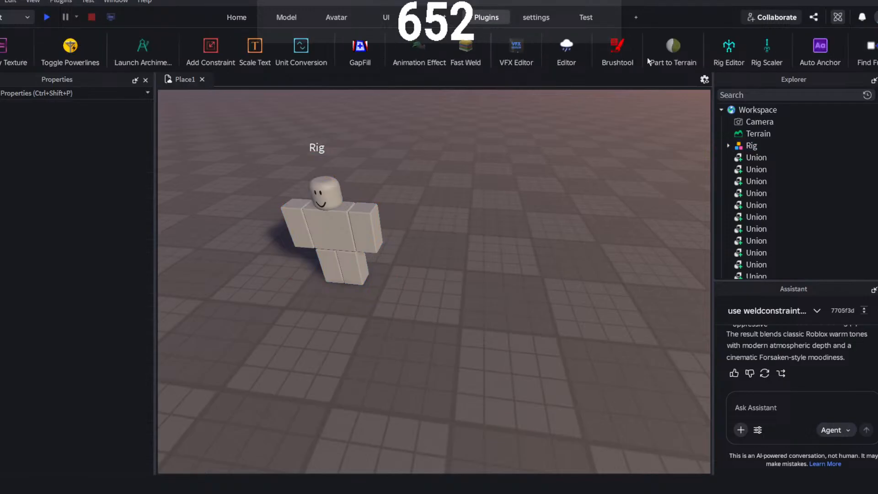
pyautogui.scroll(-5, 646, 56)
pyautogui.click(741, 48)
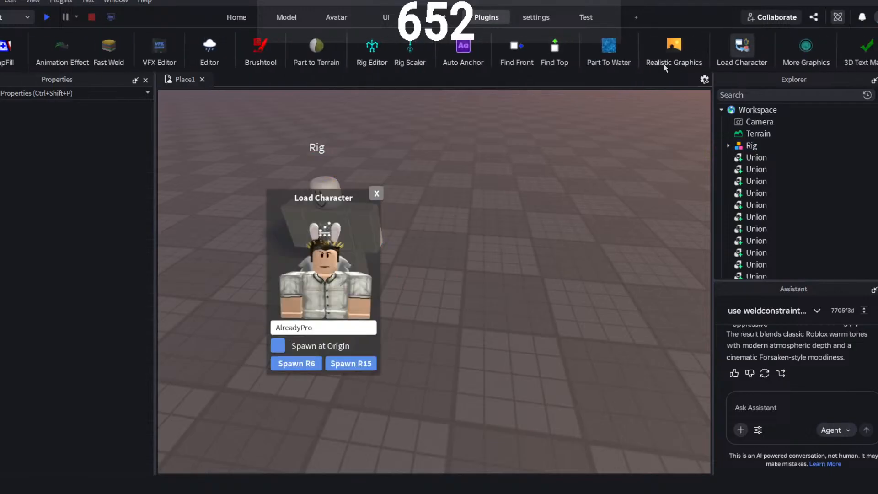
pyautogui.doubleClick(331, 325)
pyautogui.write('Pirata')
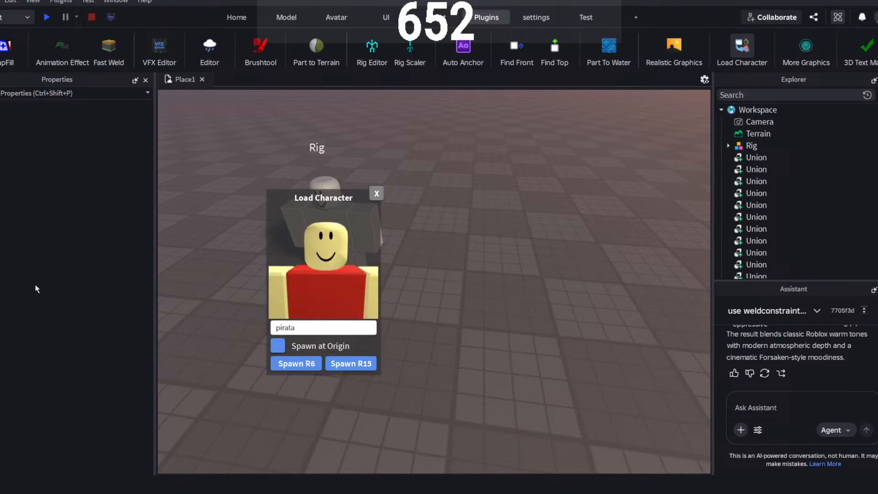
pyautogui.write('pepfam')
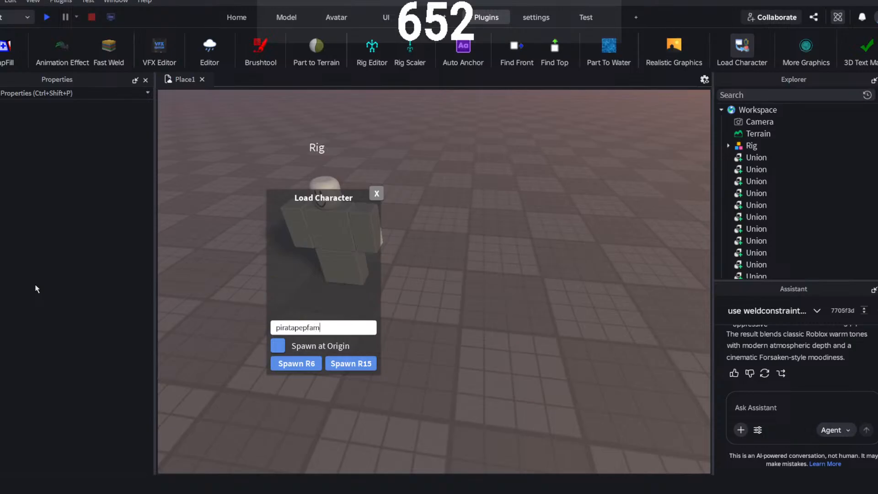
pyautogui.write('y')
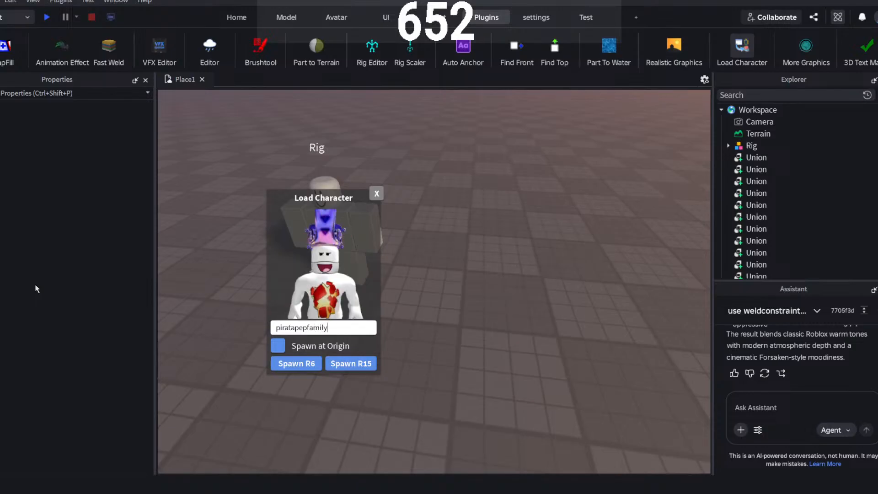
pyautogui.click(288, 364)
pyautogui.click(377, 194)
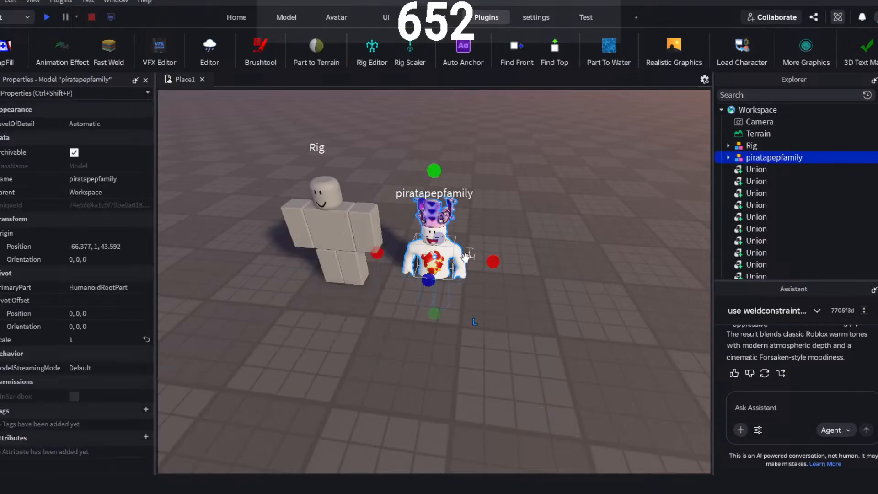
pyautogui.moveTo(441, 272); pyautogui.dragTo(469, 294)
pyautogui.click(478, 343)
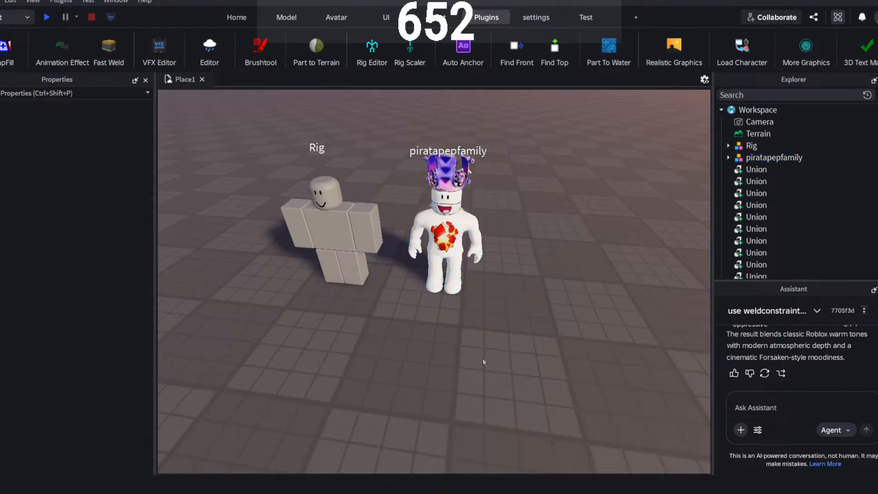
# - Delete the default rig standing beside the loaded character
pyautogui.moveTo(484, 361); pyautogui.dragTo(480, 347, button='right')
pyautogui.press('d')
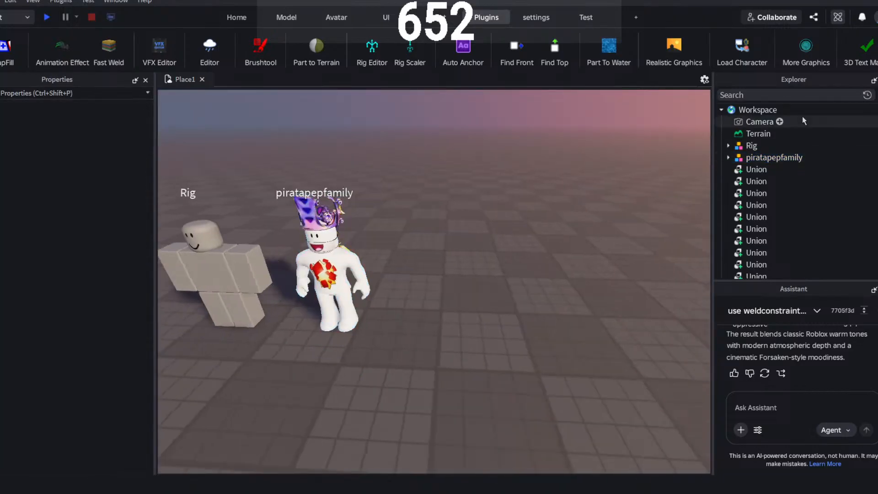
pyautogui.press('s')
pyautogui.press('d')
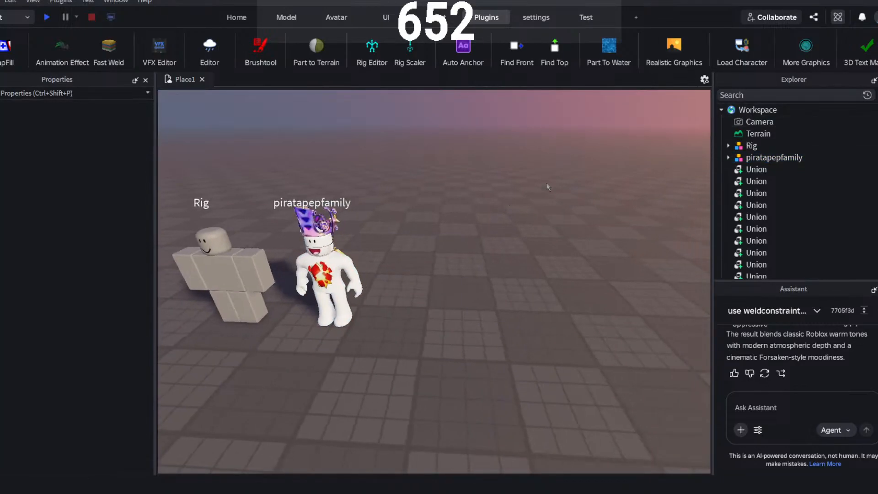
pyautogui.press('a')
pyautogui.click(398, 267)
pyautogui.click(464, 191)
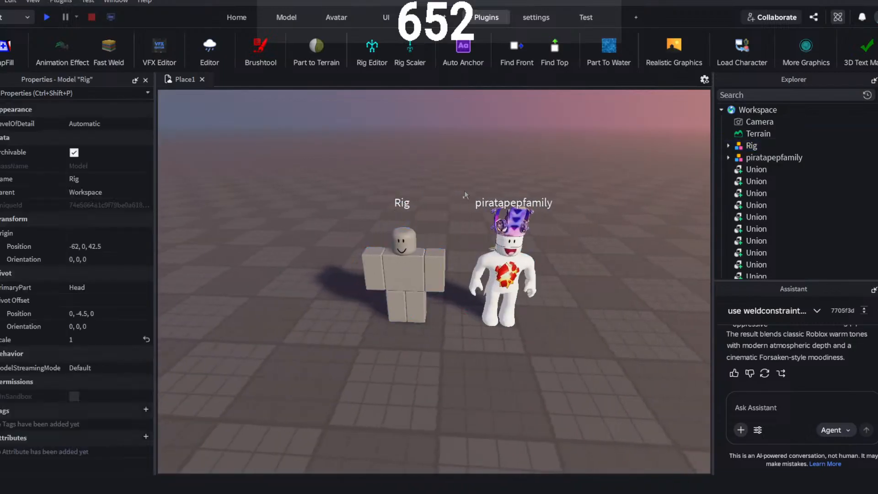
pyautogui.click(402, 274)
pyautogui.press('Delete')
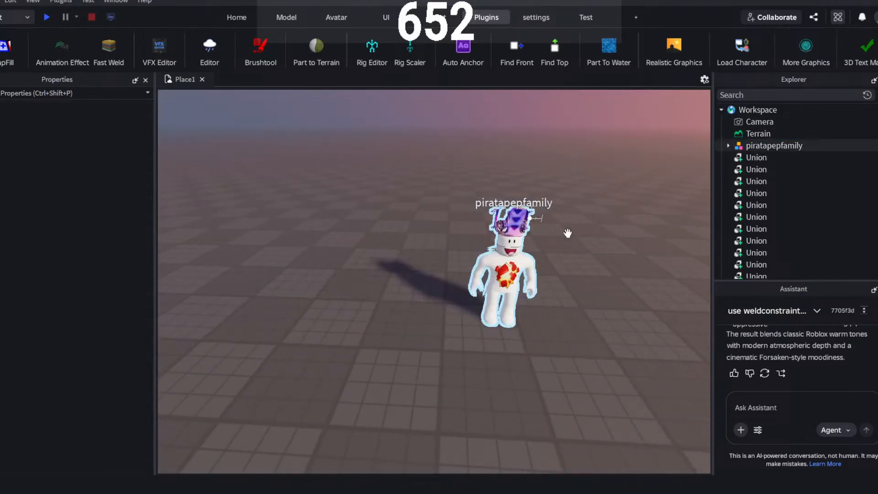
pyautogui.press('d')
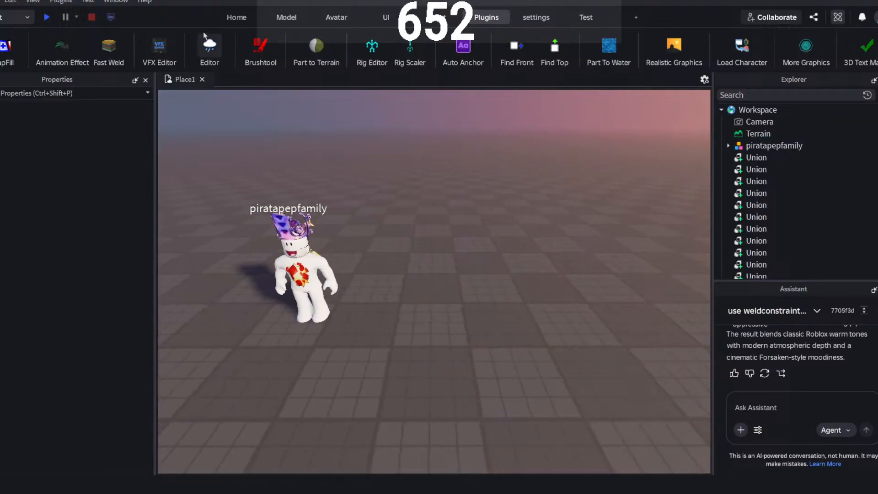
# - Look through the Toolbox's Creator Store, recent models, creations and inventory models, and close the Toolbox
pyautogui.click(237, 17)
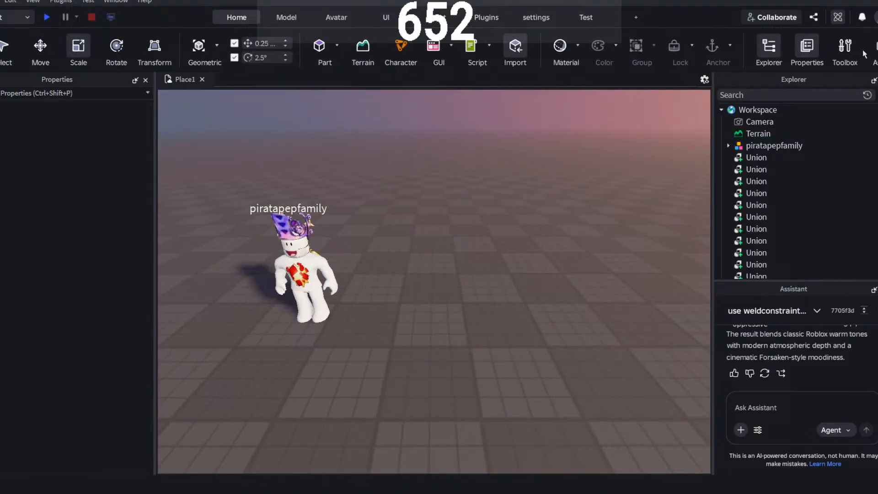
pyautogui.click(850, 51)
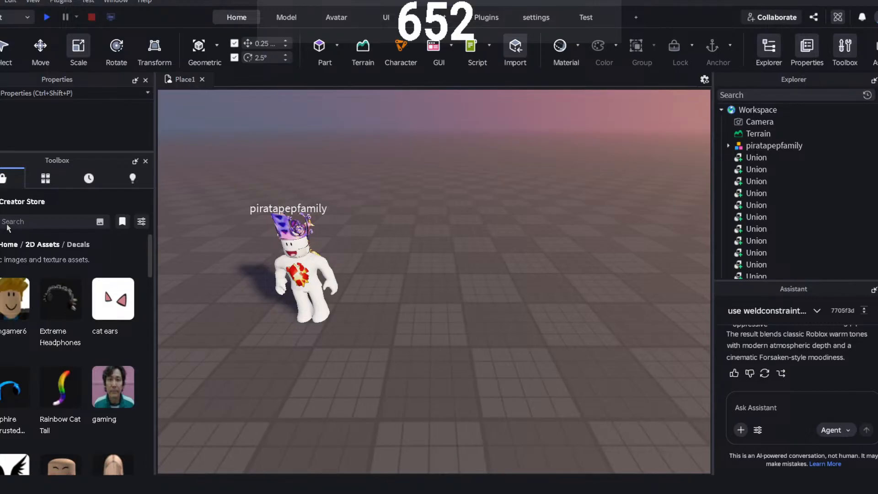
pyautogui.click(89, 178)
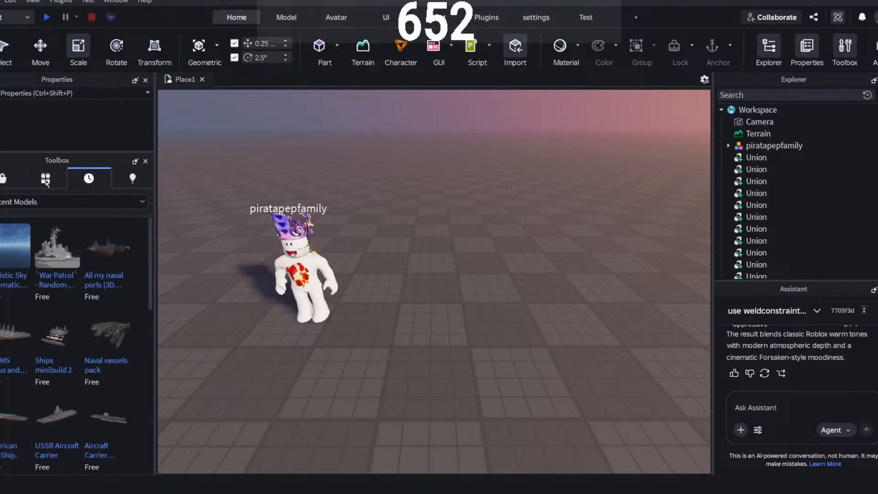
pyautogui.click(9, 178)
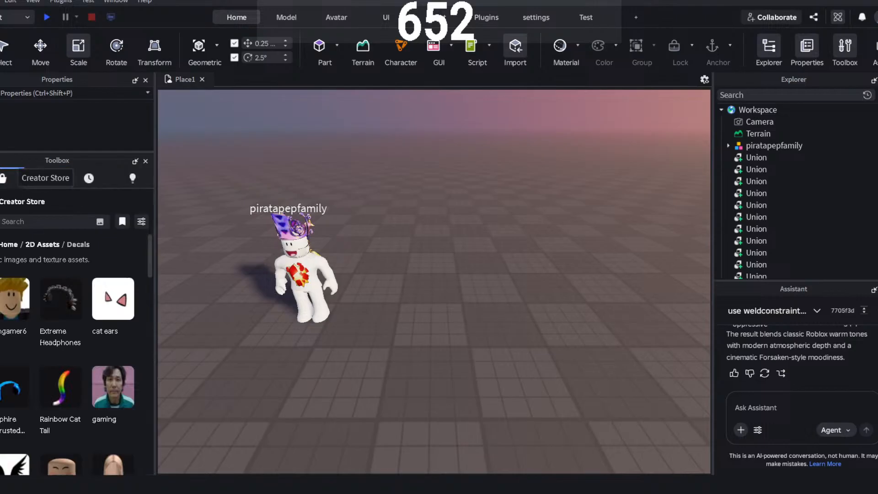
pyautogui.click(132, 178)
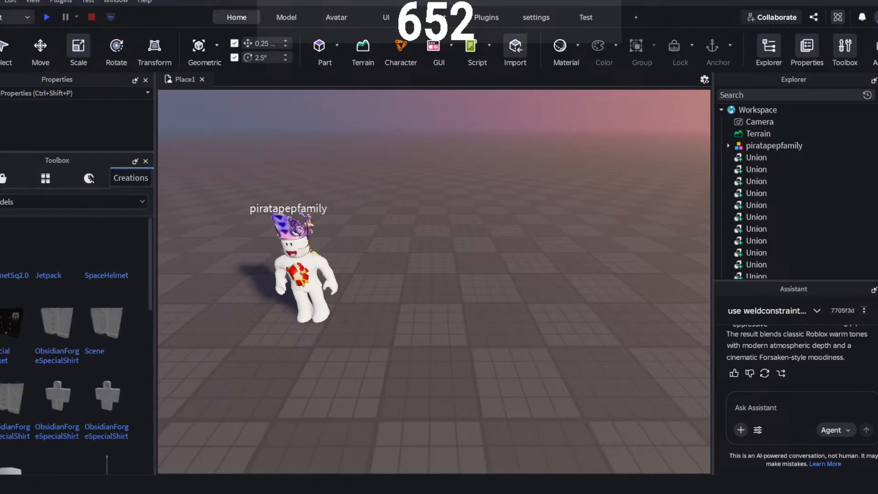
pyautogui.click(46, 179)
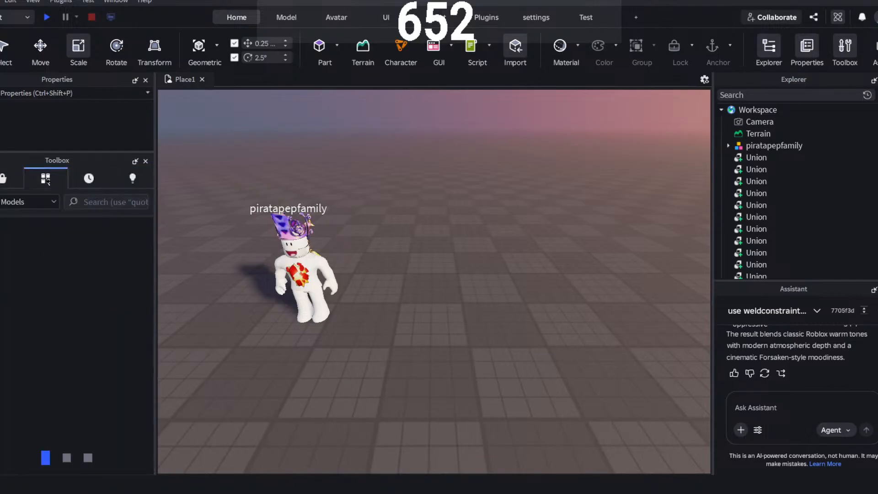
pyautogui.click(146, 161)
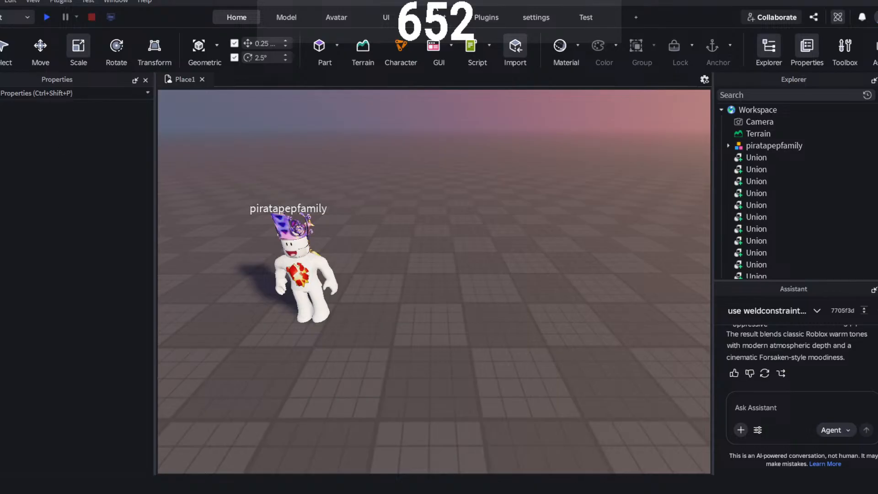
# - Try to spawn a second R6 character with Load Character by entering another account's username, and close the plugin dialog
pyautogui.click(437, 17)
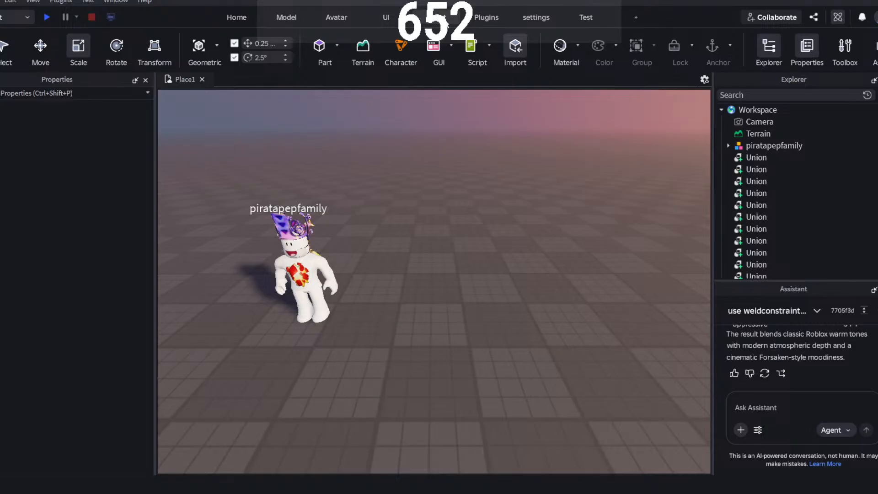
pyautogui.click(489, 21)
pyautogui.scroll(-10, 706, 45)
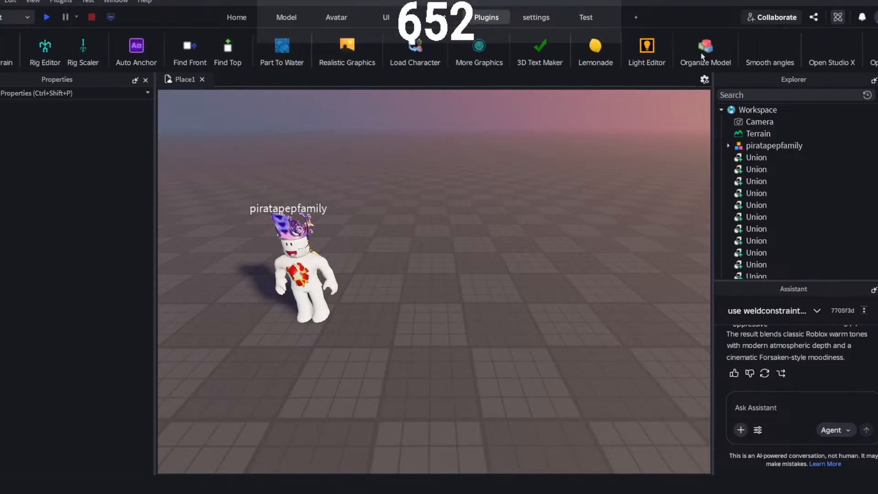
pyautogui.click(396, 50)
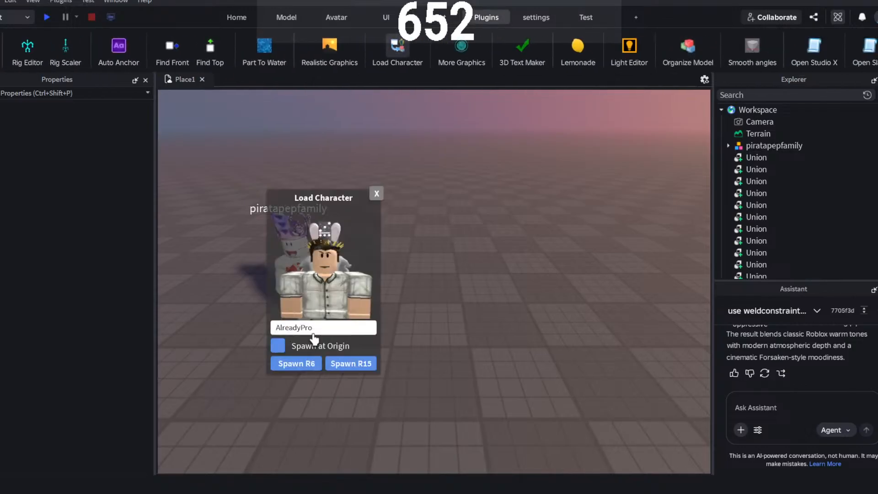
pyautogui.moveTo(313, 327); pyautogui.dragTo(253, 325)
pyautogui.write('Bacon')
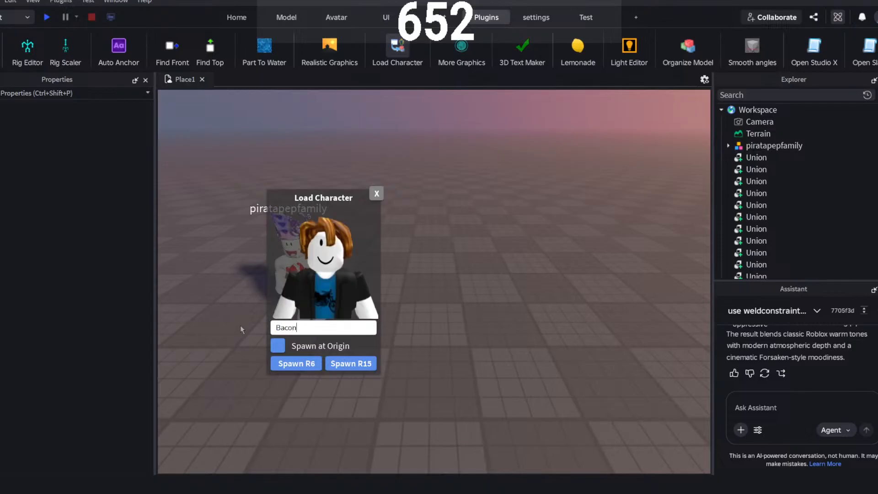
pyautogui.write('word')
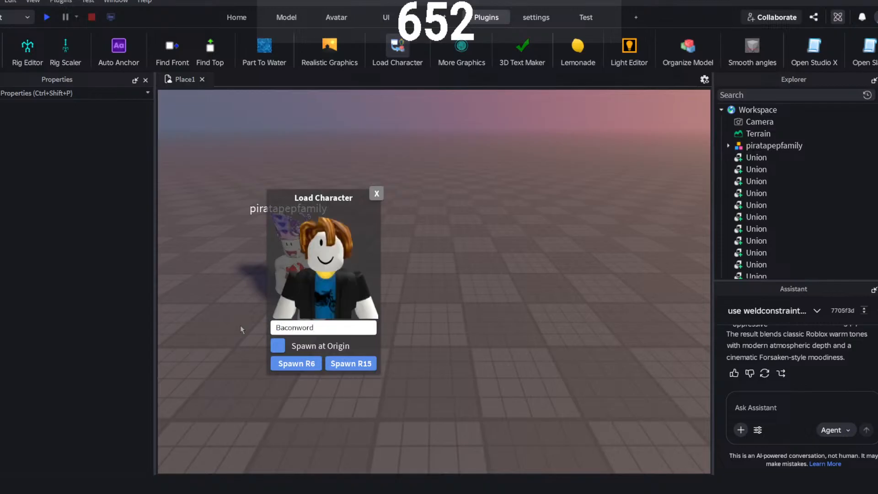
pyautogui.write('675')
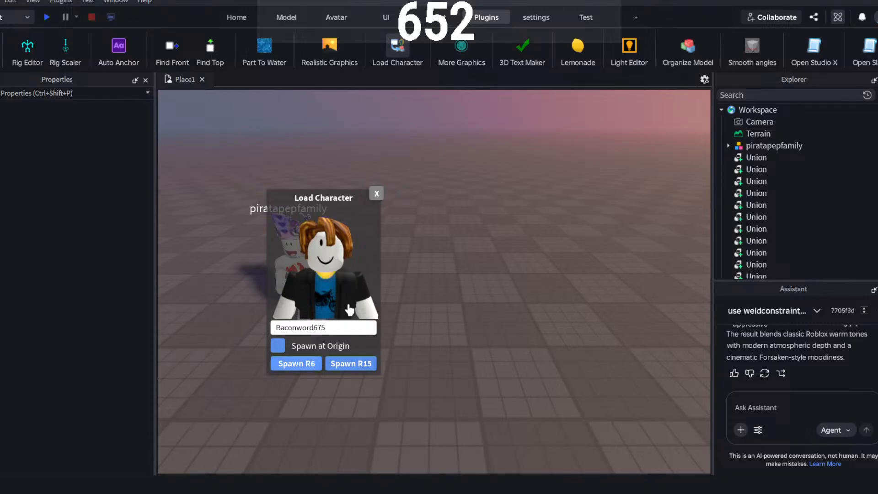
pyautogui.click(308, 362)
pyautogui.moveTo(437, 358)
pyautogui.mouseDown(button='right')
pyautogui.moveTo(459, 355)
pyautogui.moveTo(446, 353)
pyautogui.mouseUp(button='right')
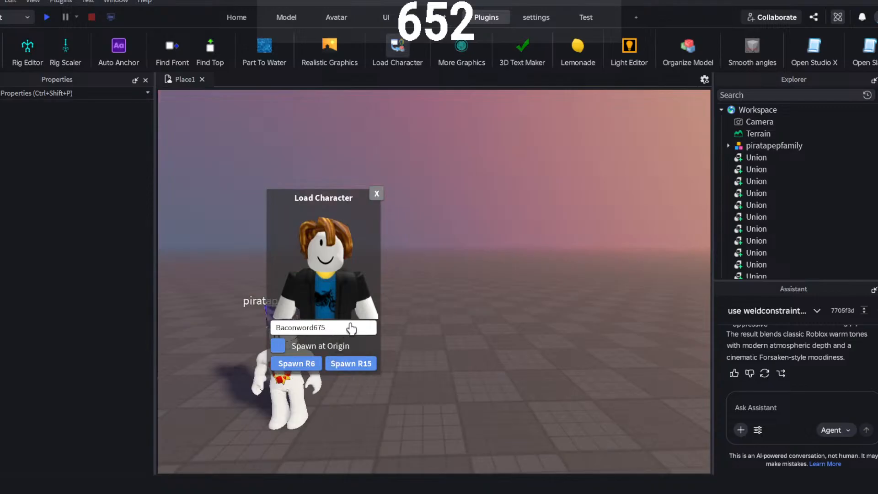
pyautogui.click(298, 365)
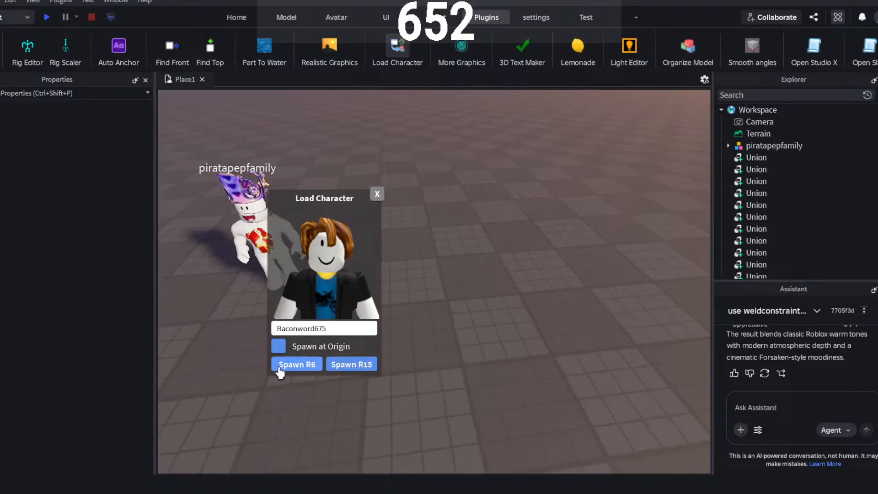
pyautogui.moveTo(517, 330); pyautogui.dragTo(484, 335, button='right')
pyautogui.scroll(-3, 499, 330)
pyautogui.click(377, 194)
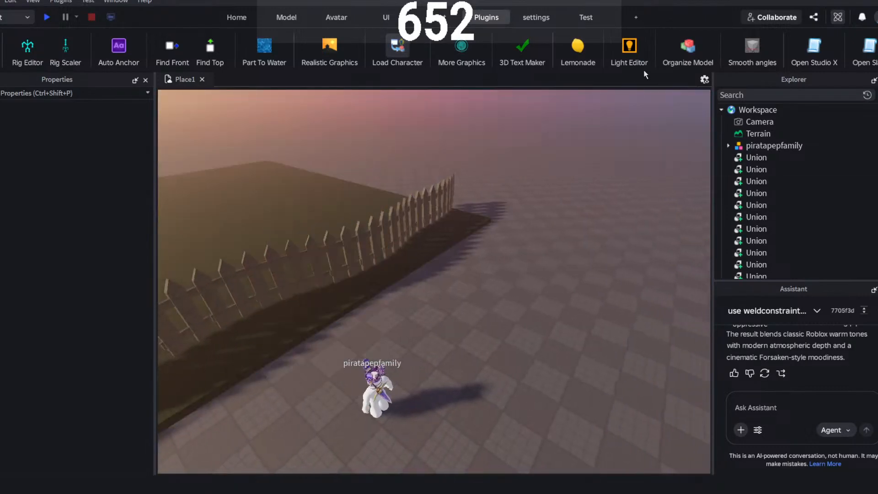
# - Re-enter the second account's username in Load Character with a capitalised first letter, and close the dialog without spawning
pyautogui.click(389, 53)
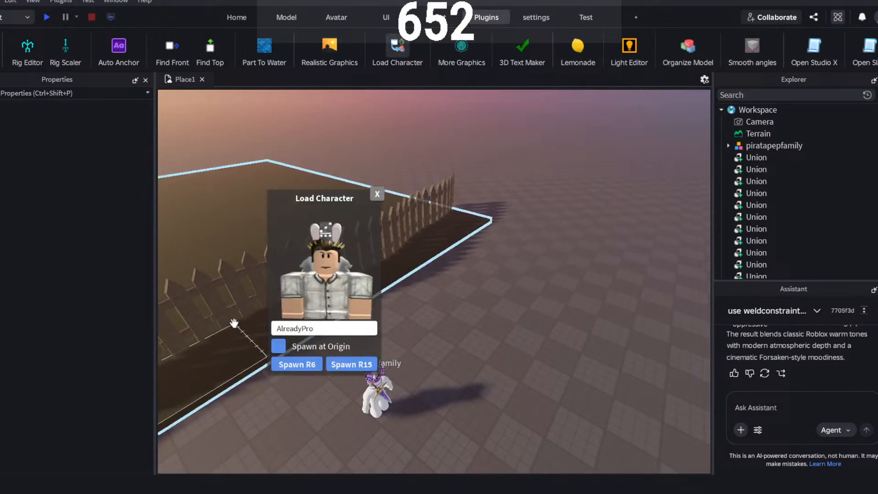
pyautogui.moveTo(324, 329); pyautogui.dragTo(192, 327)
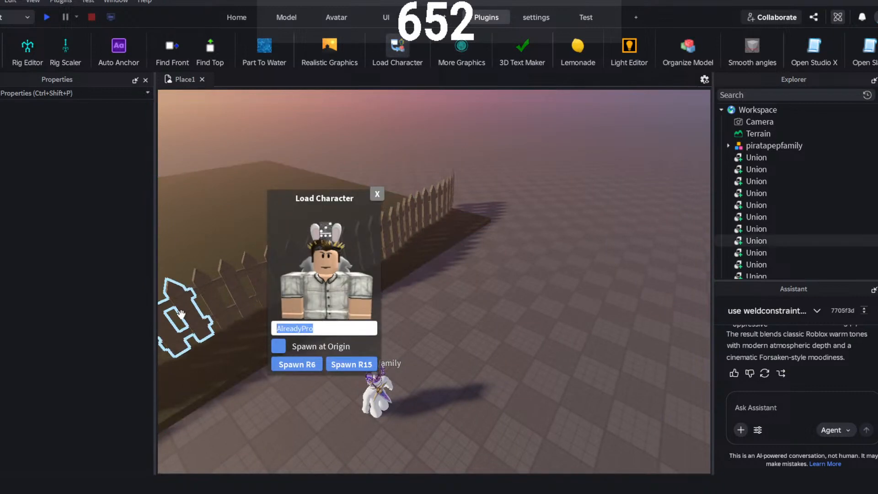
pyautogui.write('b')
pyautogui.press('BackSpace')
pyautogui.write('bacon')
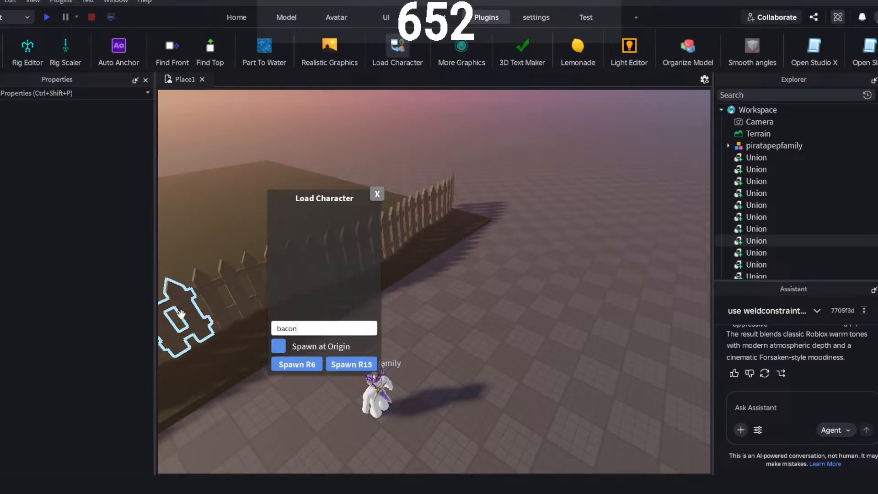
pyautogui.write('word674')
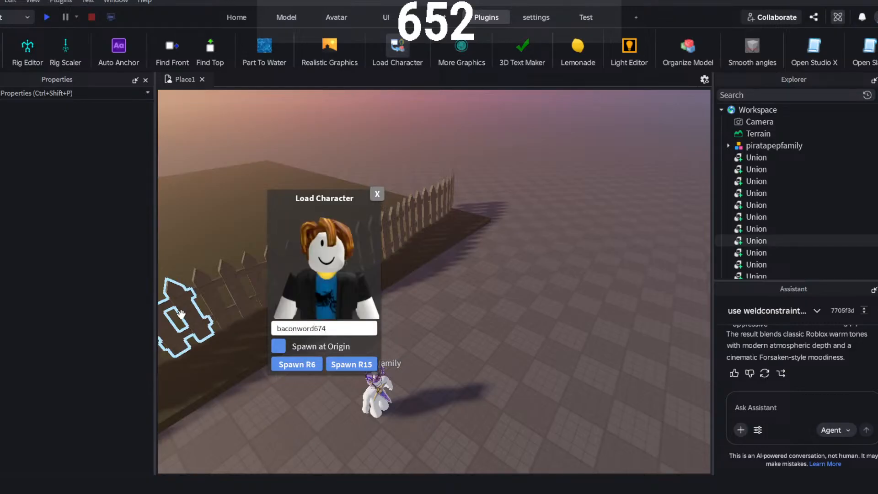
pyautogui.press('BackSpace')
pyautogui.write('5')
pyautogui.click(281, 327)
pyautogui.press('BackSpace')
pyautogui.write('B')
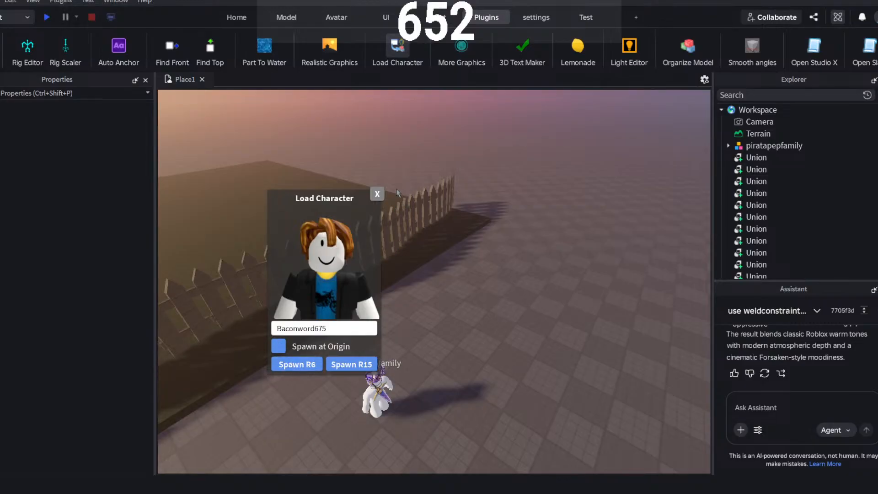
pyautogui.click(377, 195)
pyautogui.moveTo(540, 131); pyautogui.dragTo(399, 123, button='right')
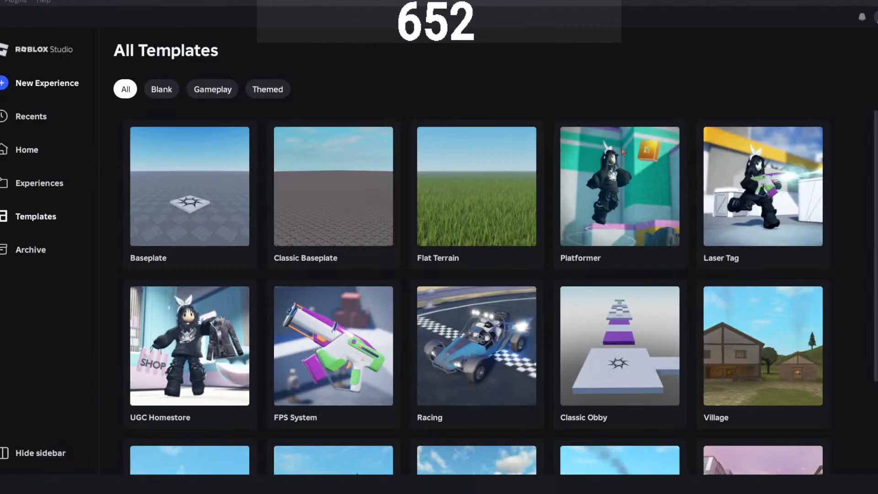
# - Reopen the scene as the Untitled forsaken game place
pyautogui.click(432, 138)
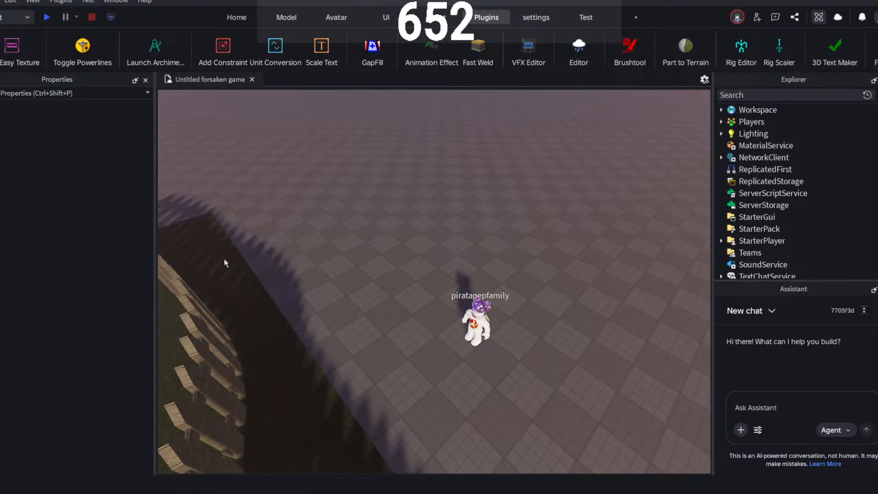
pyautogui.moveTo(327, 260); pyautogui.dragTo(328, 257, button='right')
pyautogui.press('w')
pyautogui.press('w')
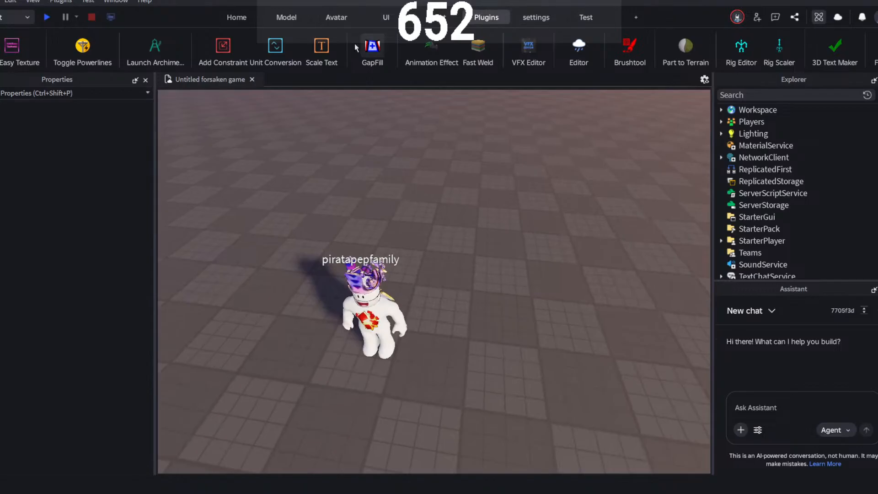
# - Spawn a second R6 character with Load Character using the other account's corrected username, and close the dialog
pyautogui.scroll(-5, 355, 43)
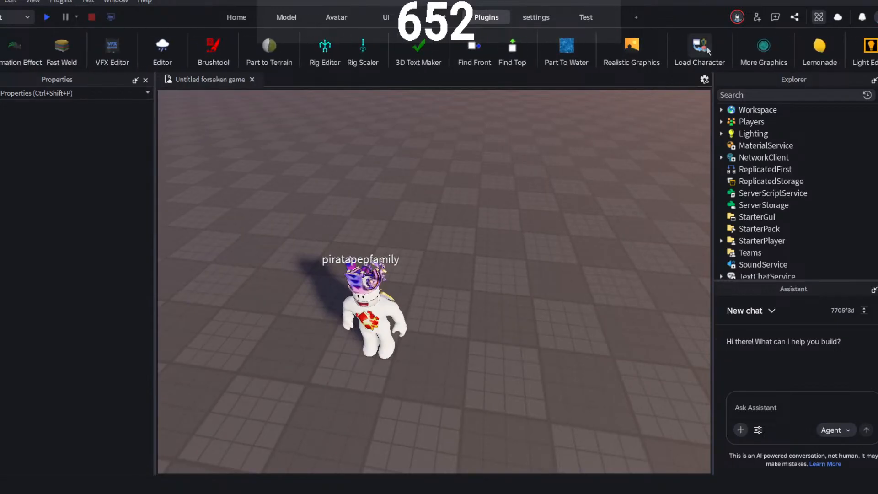
pyautogui.click(706, 48)
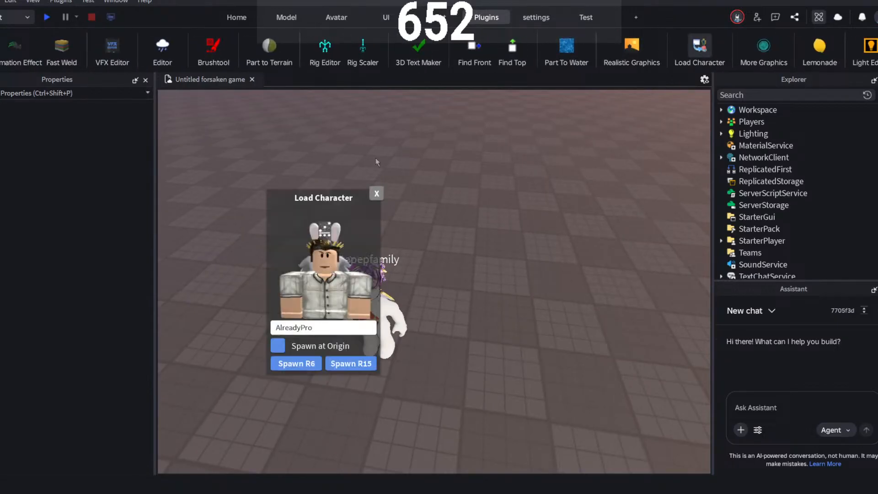
pyautogui.doubleClick(324, 330)
pyautogui.write('Baconworl')
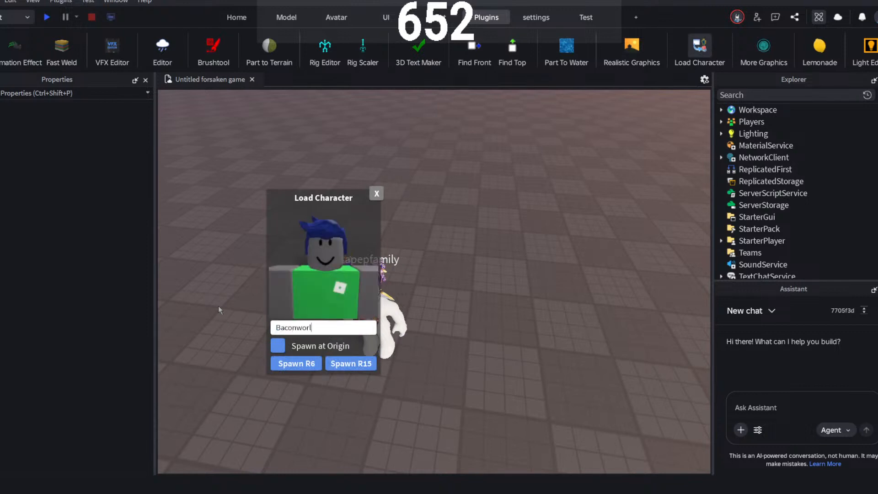
pyautogui.write('d674')
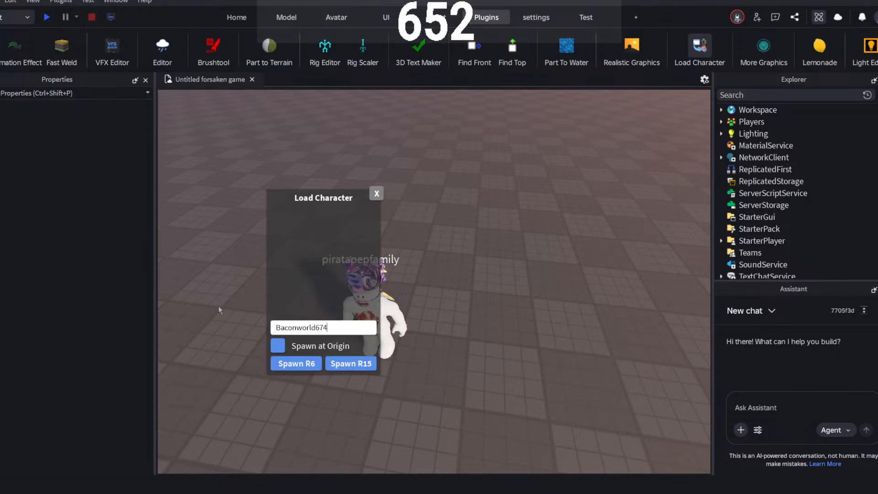
pyautogui.press('BackSpace')
pyautogui.write('5')
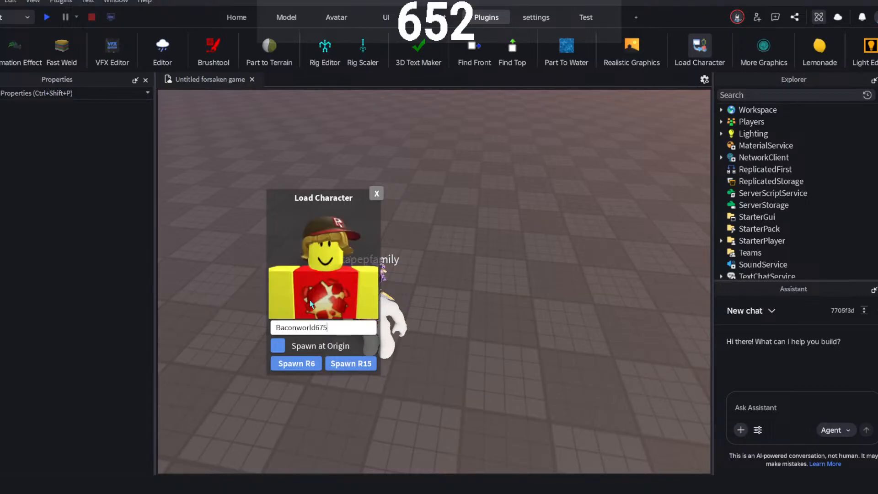
pyautogui.click(298, 369)
pyautogui.click(376, 194)
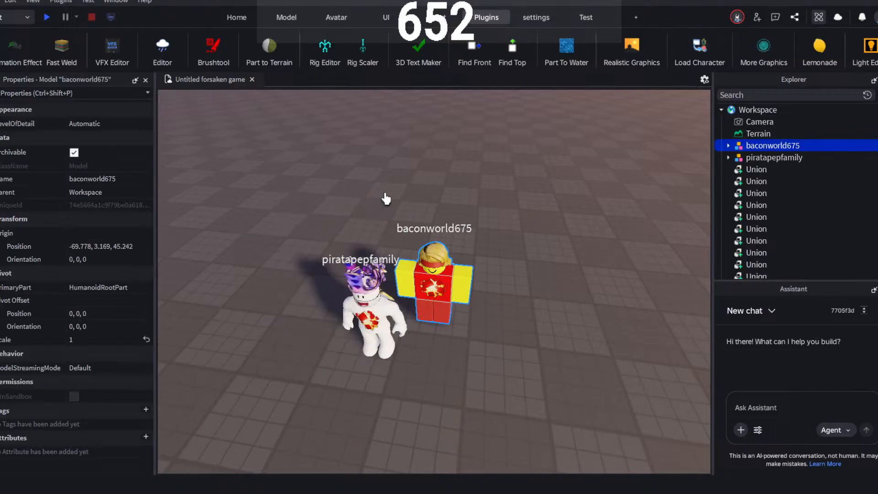
# - Move the newly spawned yellow-and-red character forward to stand beside the first one, and clear the selection
pyautogui.moveTo(447, 321); pyautogui.dragTo(457, 387)
pyautogui.press('w')
pyautogui.click(556, 258)
pyautogui.moveTo(555, 258); pyautogui.dragTo(554, 259, button='right')
pyautogui.press('s')
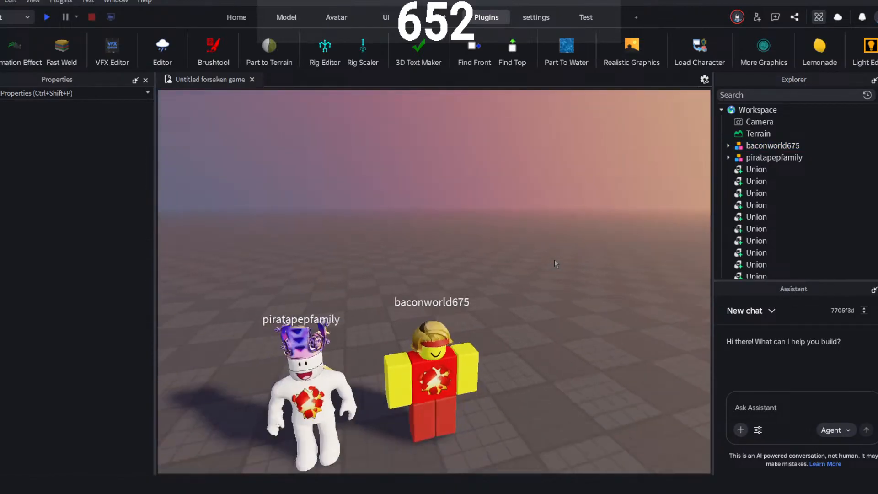
# - Select both loaded characters on the baseplate together
pyautogui.scroll(-3, 363, 342)
pyautogui.scroll(3, 424, 301)
pyautogui.scroll(-2, 433, 298)
pyautogui.moveTo(434, 296); pyautogui.dragTo(434, 292, button='right')
pyautogui.press('w')
pyautogui.press('s')
pyautogui.scroll(-2, 434, 292)
pyautogui.moveTo(531, 186); pyautogui.dragTo(185, 386)
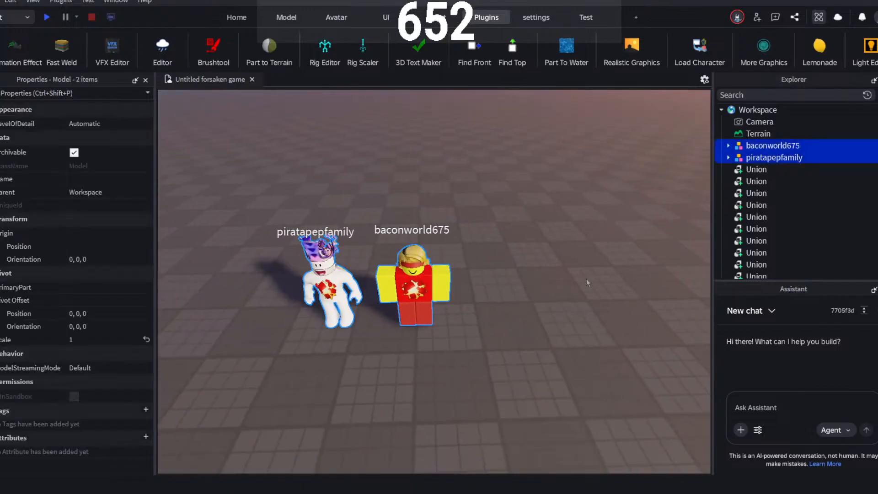
pyautogui.click(586, 279)
pyautogui.click(236, 18)
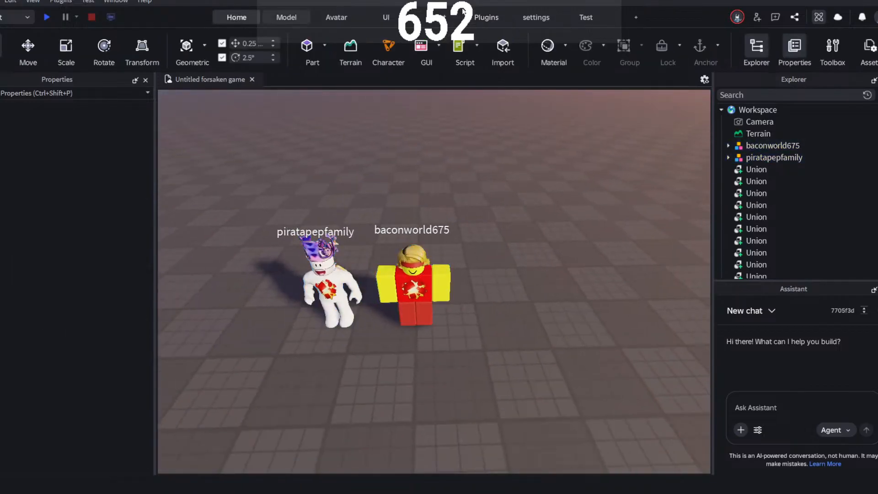
pyautogui.click(832, 48)
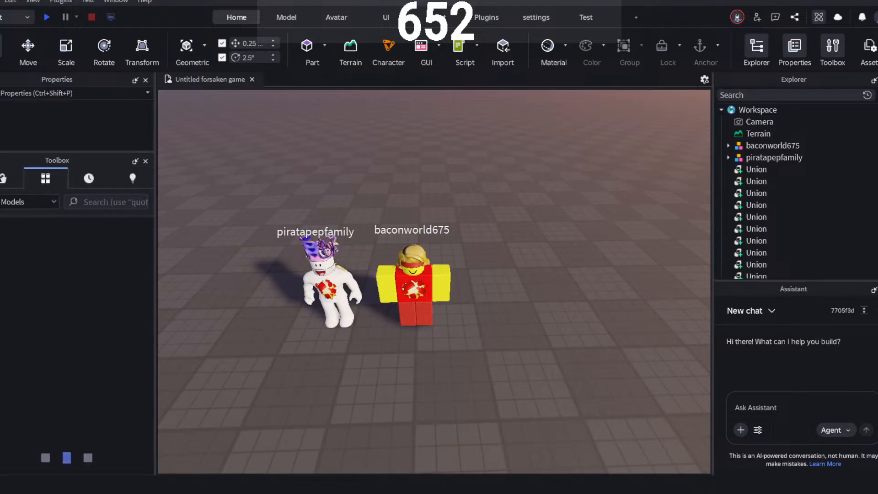
pyautogui.click(6, 178)
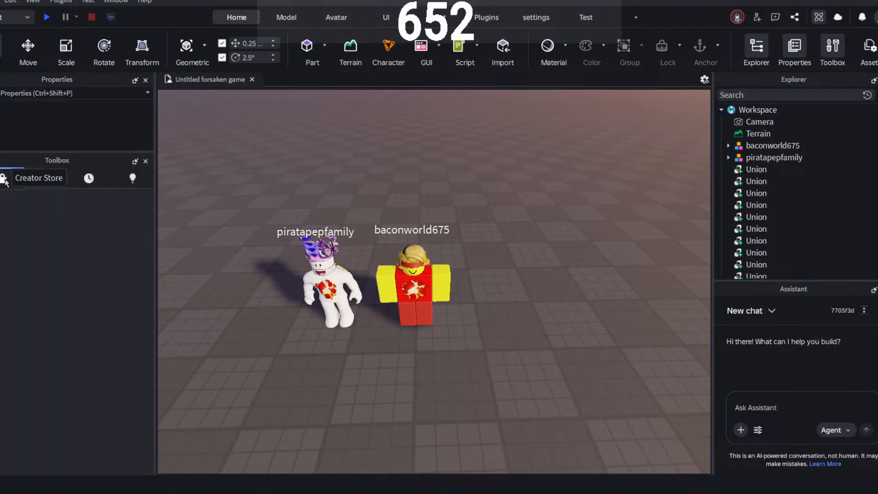
pyautogui.moveTo(386, 141)
pyautogui.mouseDown(button='right')
pyautogui.moveTo(403, 141)
pyautogui.moveTo(379, 142)
pyautogui.moveTo(391, 136)
pyautogui.mouseUp(button='right')
pyautogui.press('s')
pyautogui.click(44, 185)
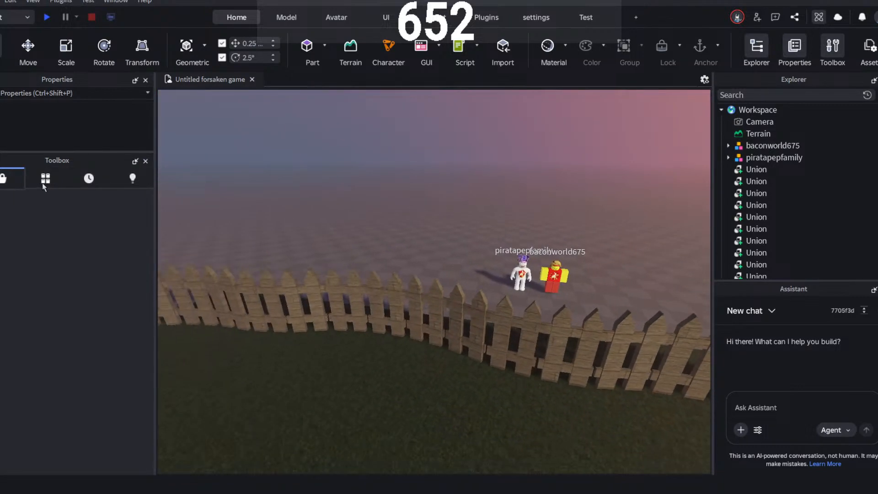
pyautogui.click(12, 186)
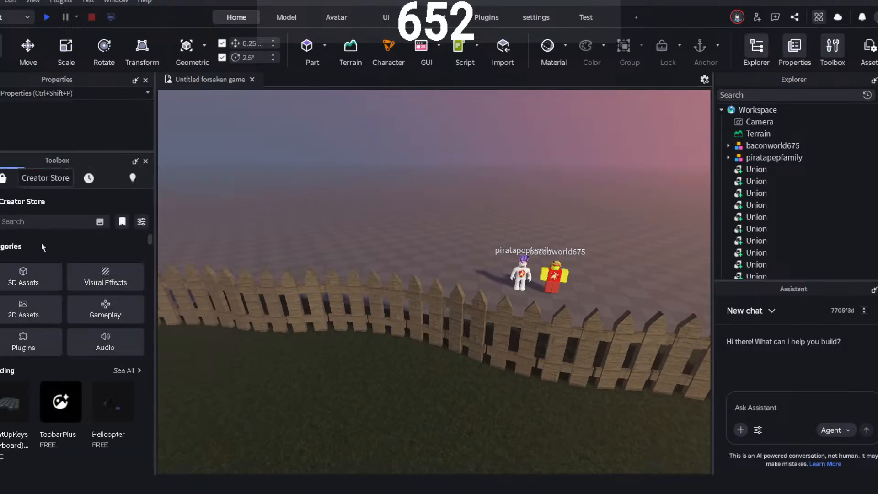
pyautogui.moveTo(436, 188); pyautogui.dragTo(423, 181, button='right')
pyautogui.press('s')
pyautogui.press('a')
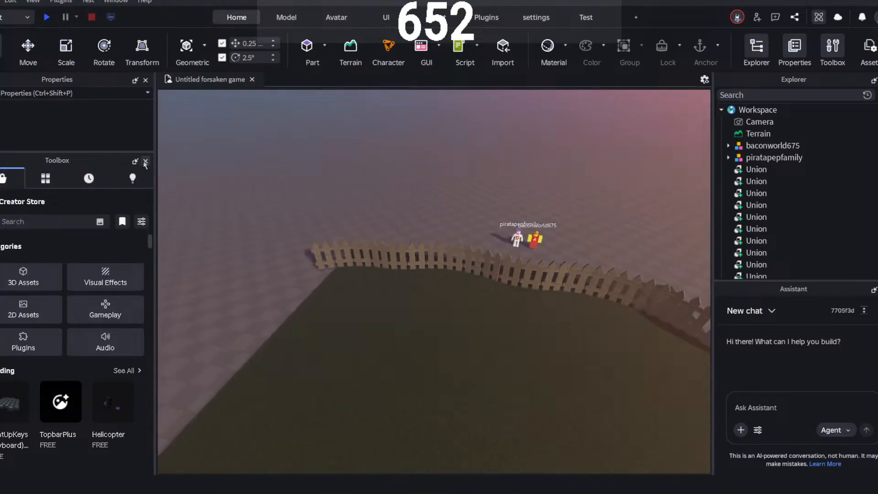
pyautogui.click(145, 161)
# - Look through the installed plugin tools for ones that could add scenery to the map
pyautogui.moveTo(519, 173); pyautogui.dragTo(511, 140, button='right')
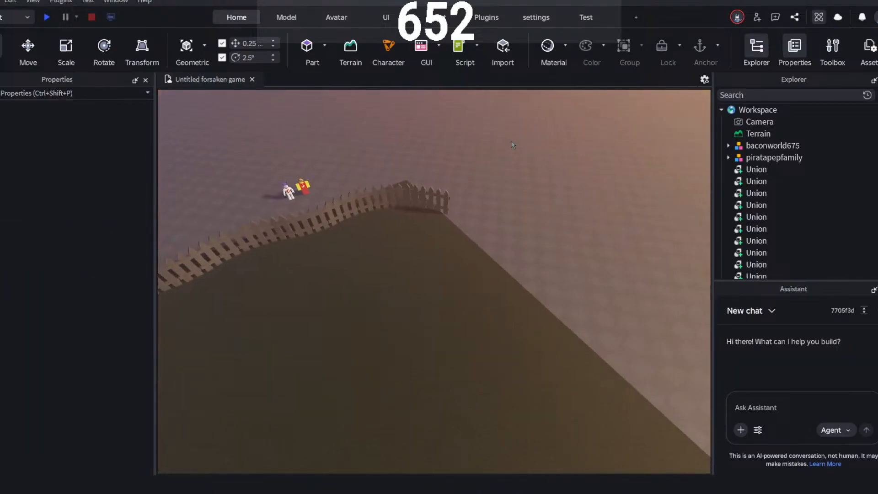
pyautogui.click(486, 19)
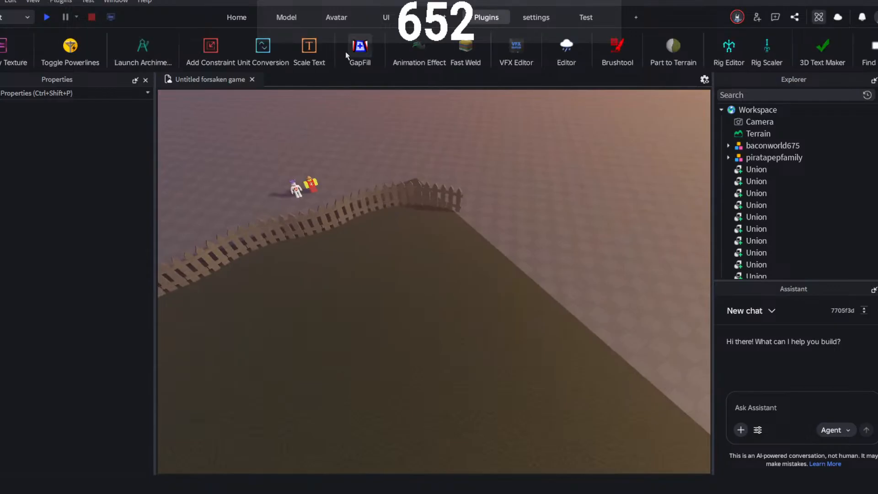
pyautogui.scroll(-6, 473, 62)
pyautogui.scroll(-2, 615, 59)
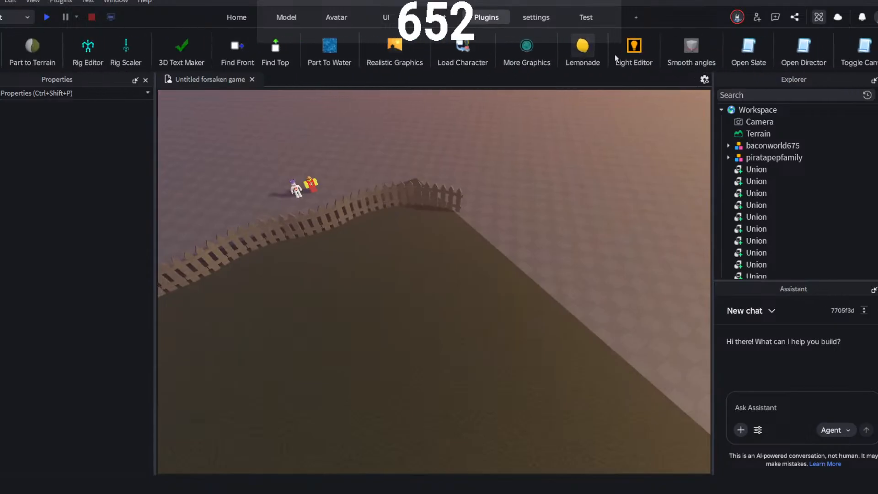
pyautogui.scroll(8, 612, 57)
pyautogui.scroll(4, 502, 43)
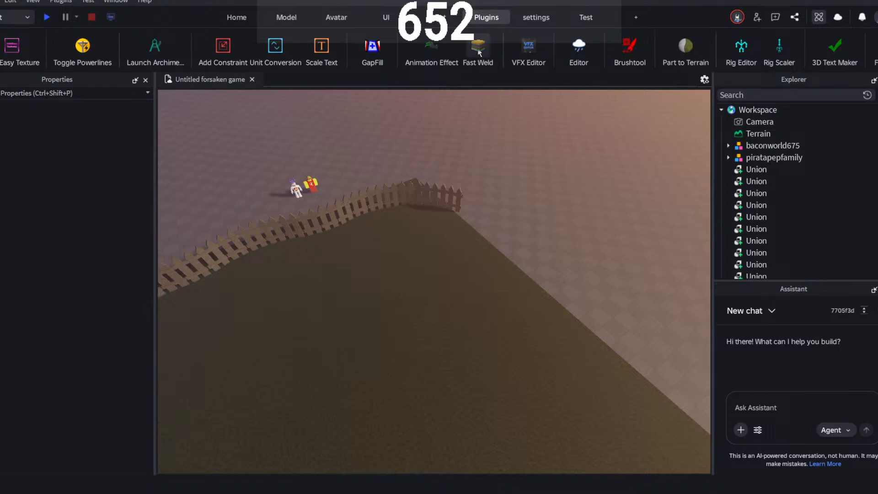
pyautogui.click(728, 168)
pyautogui.click(640, 201)
pyautogui.moveTo(621, 158); pyautogui.dragTo(572, 151, button='right')
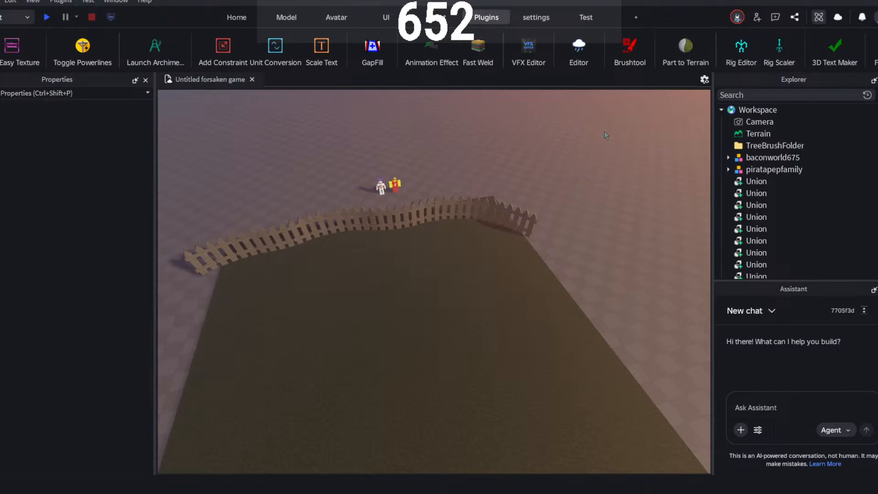
pyautogui.moveTo(591, 144); pyautogui.dragTo(589, 148, button='right')
pyautogui.press('w')
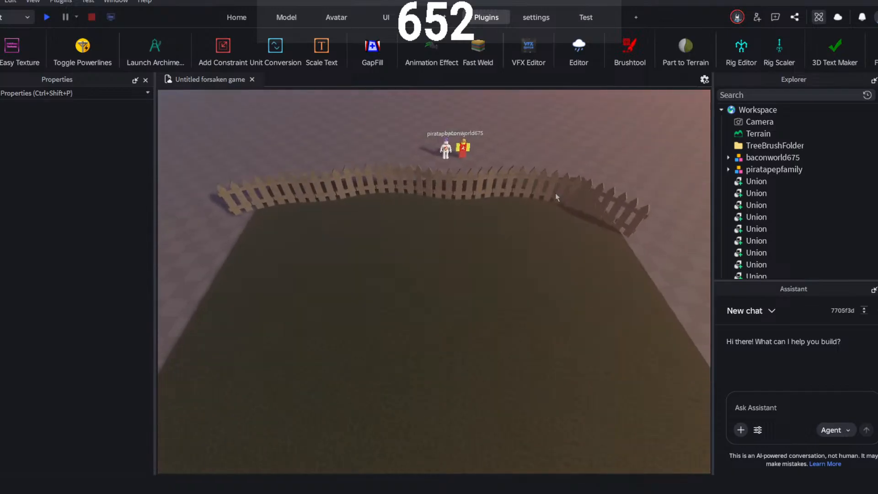
# - Try the rain Editor plugin over the fenced grass area and reposition its window
pyautogui.scroll(3, 470, 341)
pyautogui.scroll(-5, 470, 340)
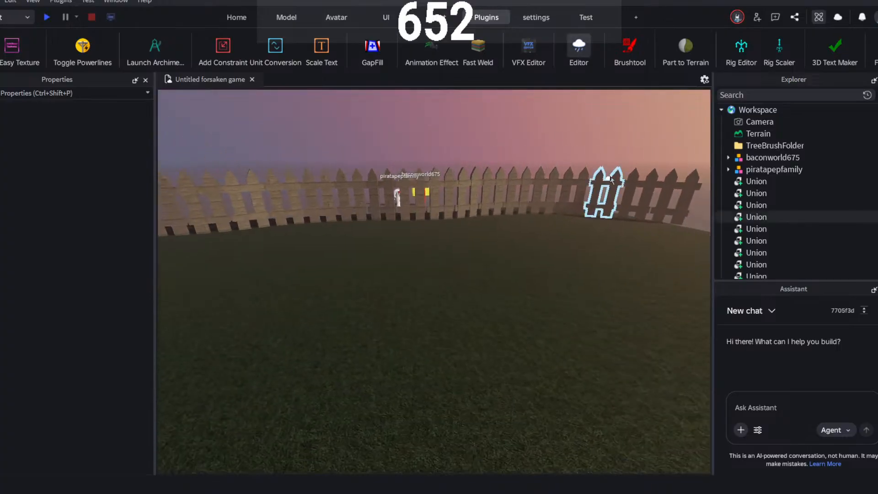
pyautogui.moveTo(599, 180); pyautogui.dragTo(554, 171, button='right')
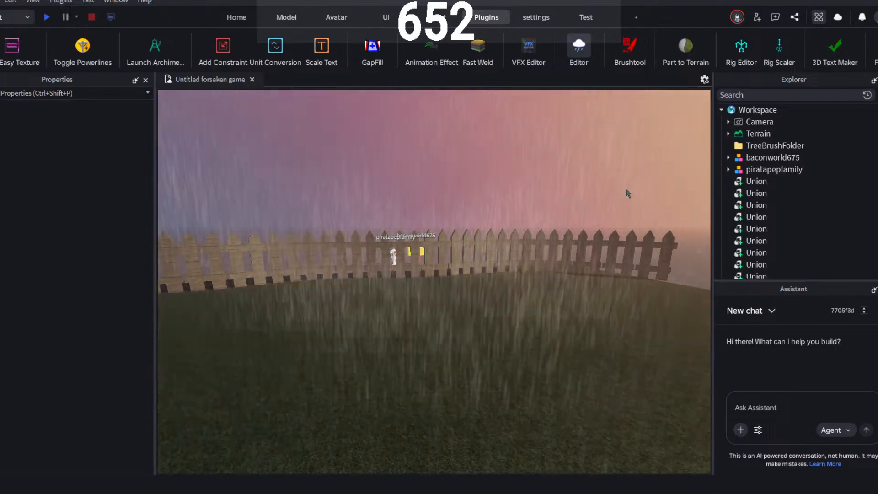
pyautogui.moveTo(631, 192); pyautogui.dragTo(632, 194, button='right')
pyautogui.moveTo(737, 148); pyautogui.dragTo(684, 184)
pyautogui.moveTo(671, 290); pyautogui.dragTo(77, 231)
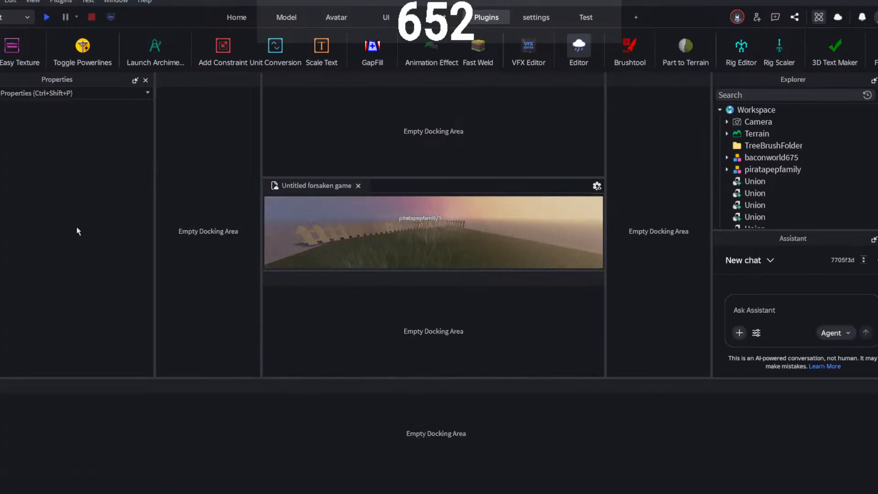
pyautogui.moveTo(244, 193); pyautogui.dragTo(152, 177)
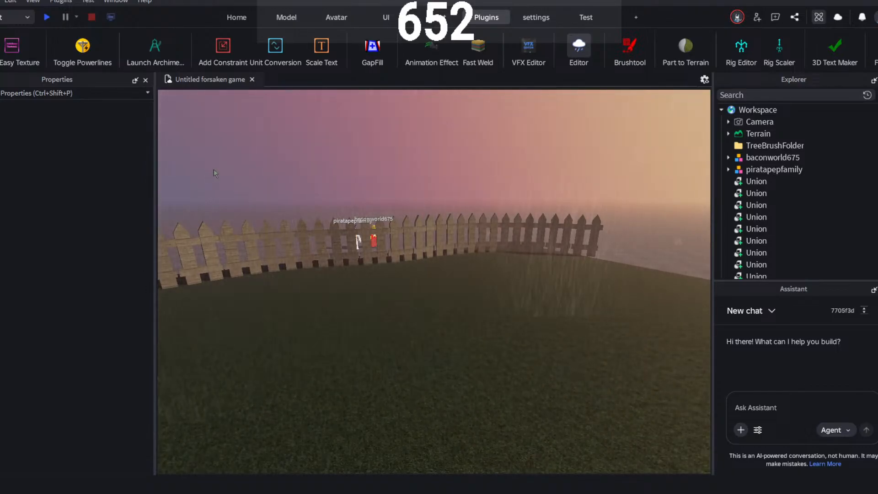
pyautogui.moveTo(187, 166); pyautogui.dragTo(624, 159)
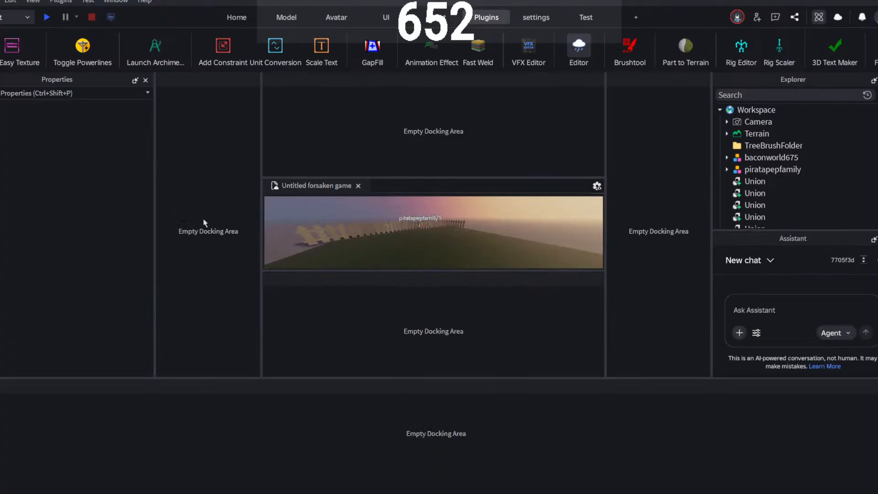
pyautogui.moveTo(167, 219)
pyautogui.mouseDown()
pyautogui.moveTo(156, 215)
pyautogui.moveTo(163, 212)
pyautogui.mouseUp()
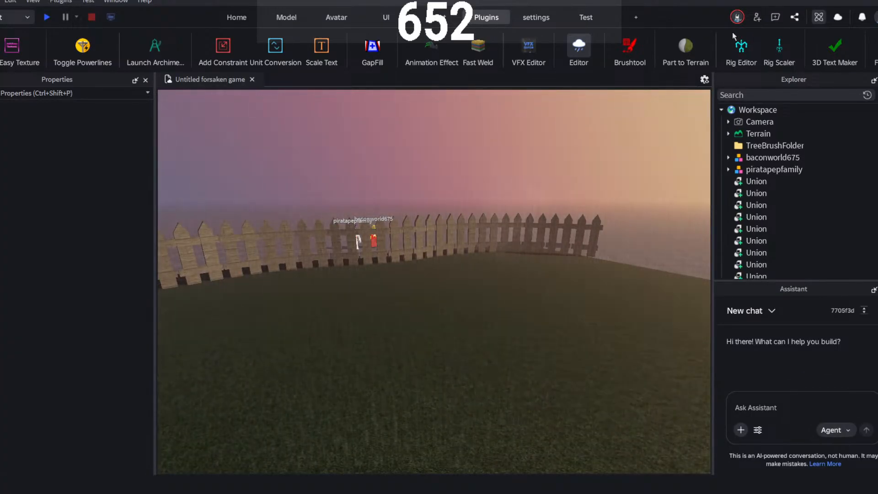
pyautogui.moveTo(103, 208); pyautogui.dragTo(126, 180)
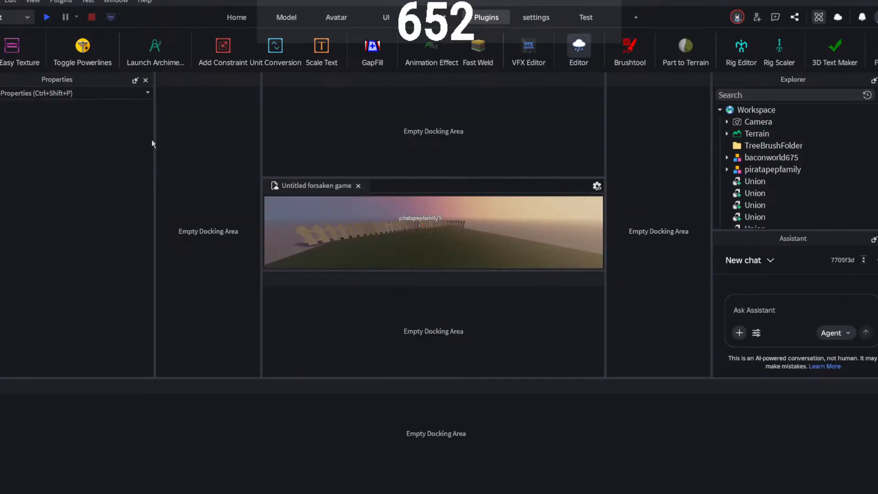
pyautogui.moveTo(155, 130); pyautogui.dragTo(155, 129)
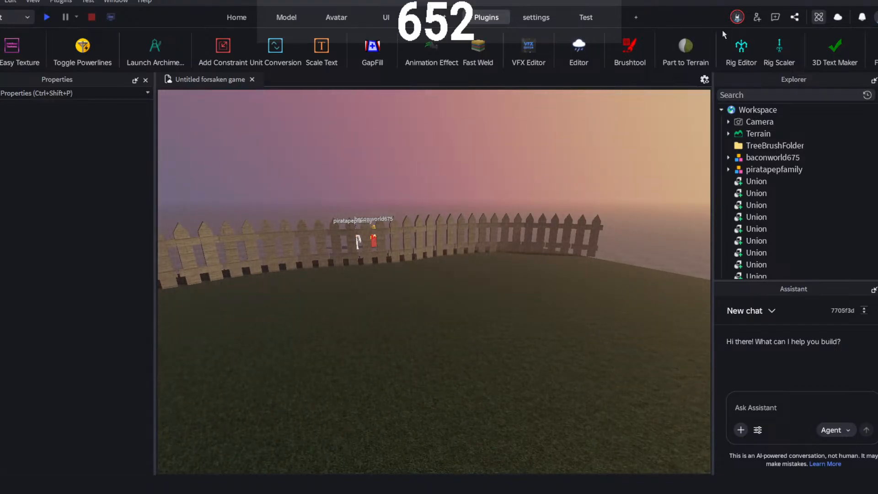
# - Open the powerlines plugin's pole catalogue and choose the HiTensionPole2 high tension power pole for placement
pyautogui.scroll(-10, 743, 64)
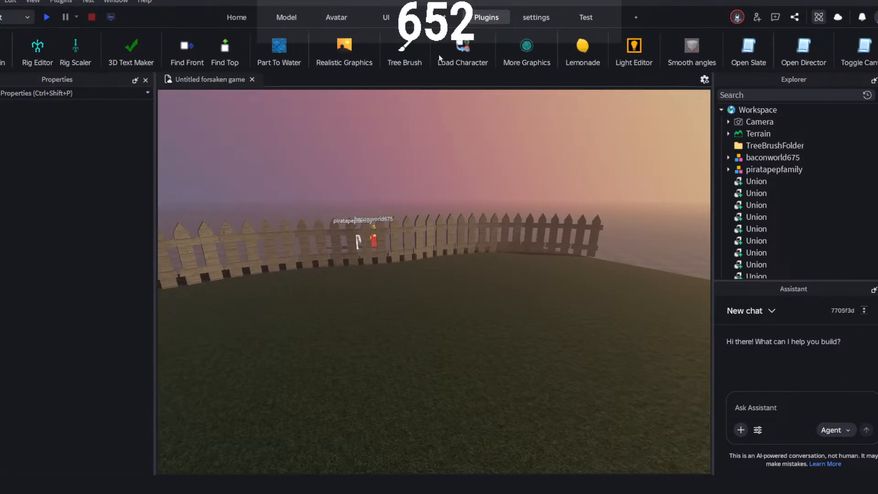
pyautogui.scroll(8, 432, 56)
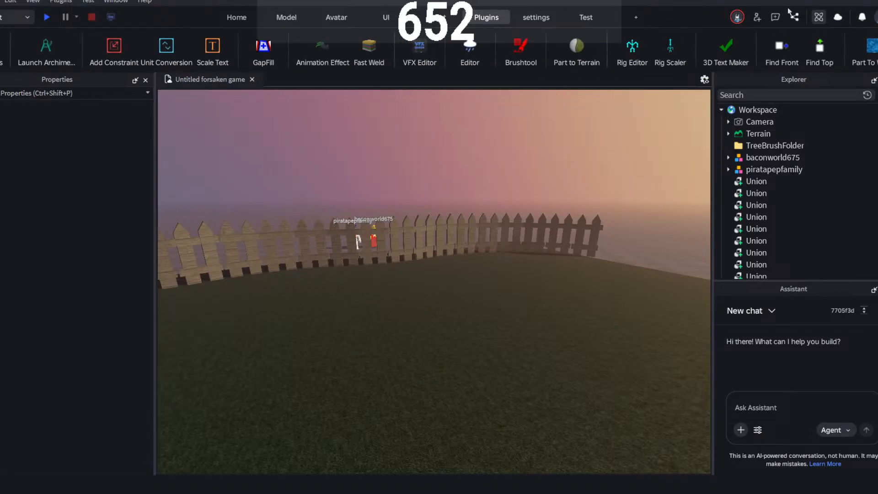
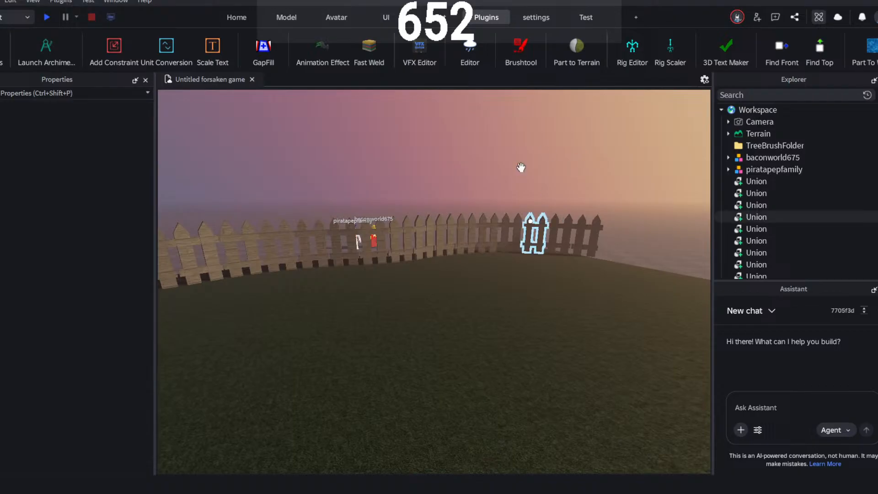
pyautogui.press('w')
pyautogui.moveTo(572, 185); pyautogui.dragTo(514, 178, button='right')
pyautogui.press('w')
pyautogui.press('w')
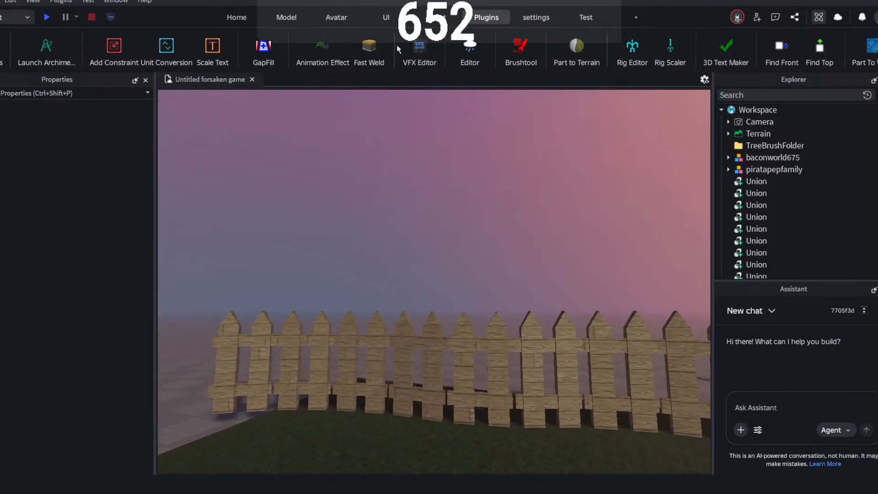
pyautogui.scroll(3, 377, 46)
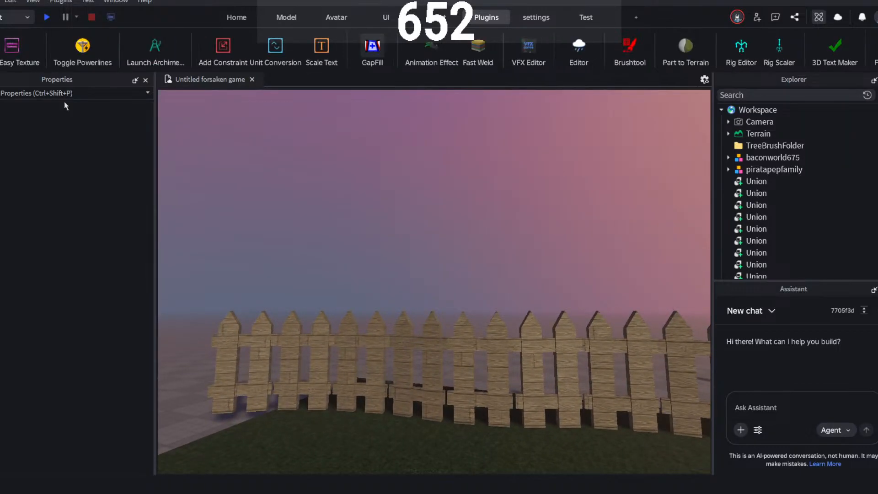
pyautogui.click(79, 42)
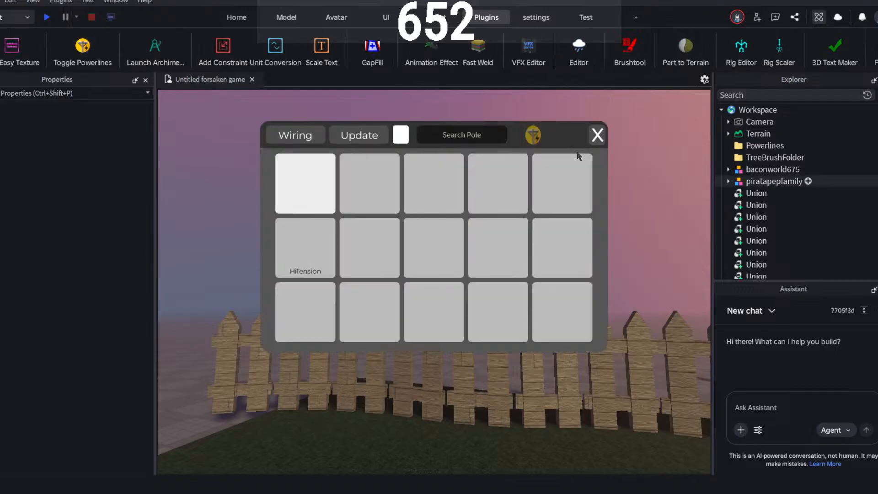
pyautogui.moveTo(670, 176); pyautogui.dragTo(670, 174, button='right')
pyautogui.click(370, 212)
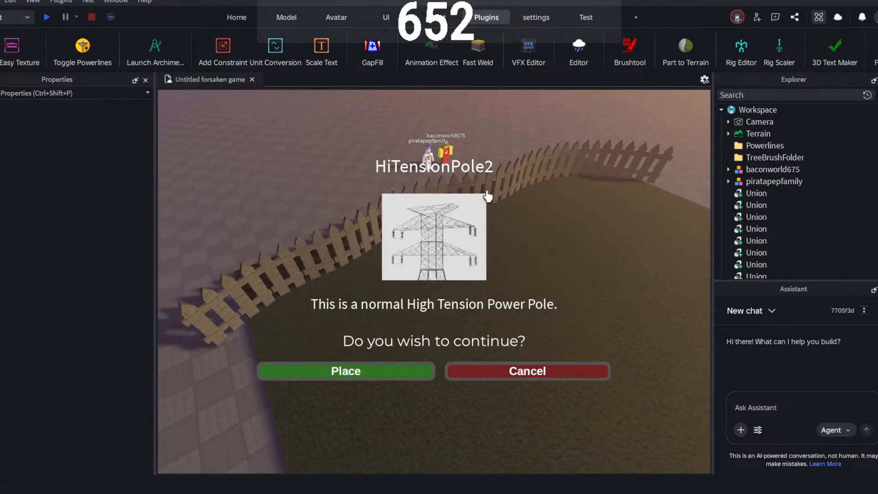
pyautogui.scroll(-3, 640, 193)
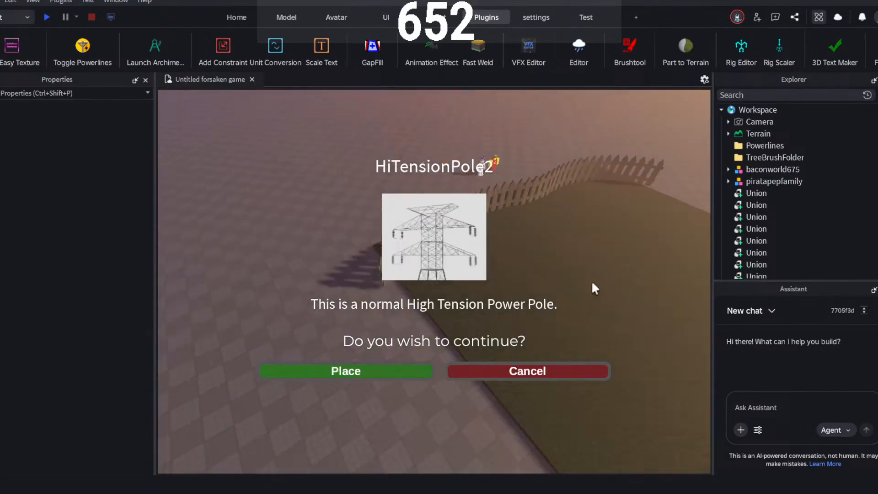
pyautogui.click(406, 373)
# - Place three high tension poles in a spaced line on the baseplate beyond the fenced grass area, setting each pole's rotation
pyautogui.scroll(-8, 315, 247)
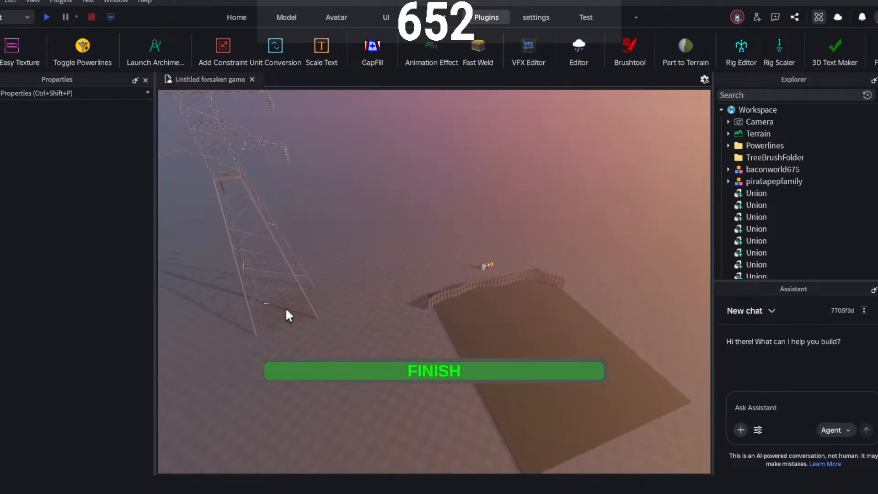
pyautogui.click(293, 309)
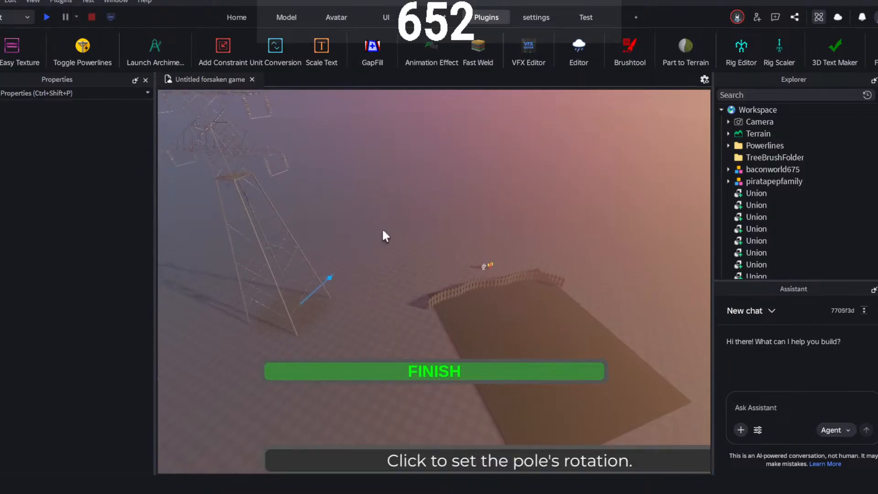
pyautogui.click(402, 217)
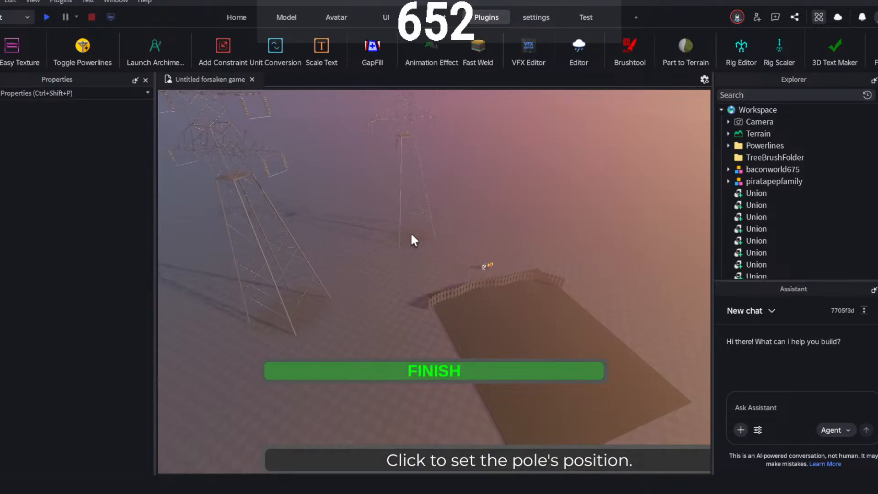
pyautogui.click(411, 235)
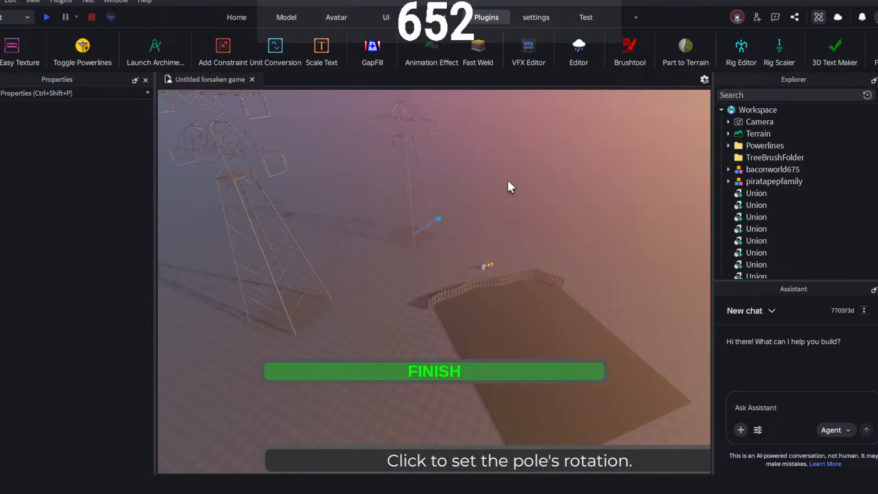
pyautogui.click(528, 193)
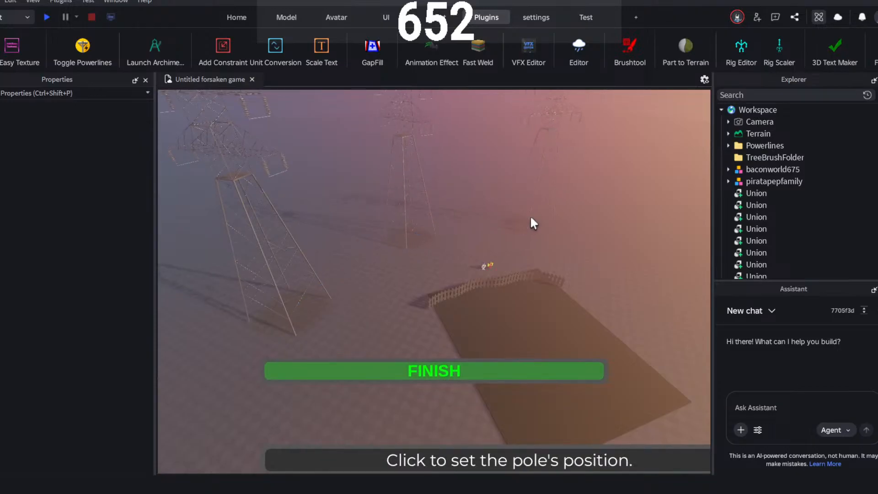
pyautogui.click(530, 218)
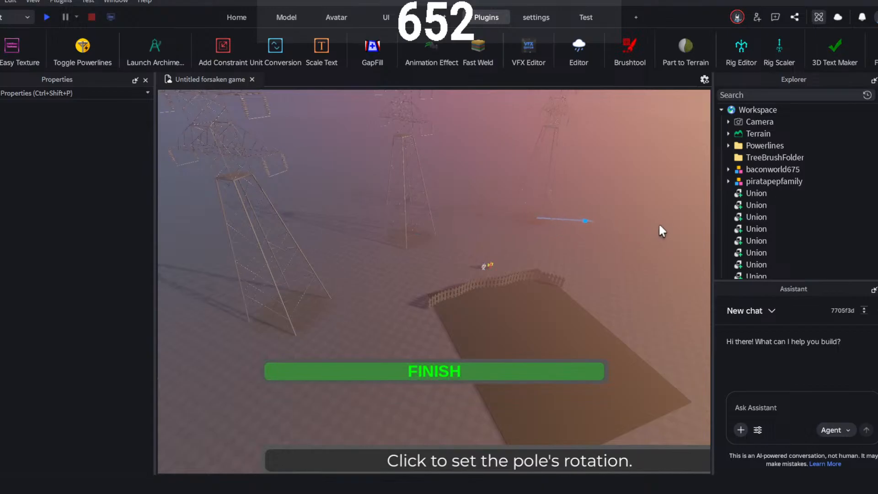
pyautogui.click(655, 229)
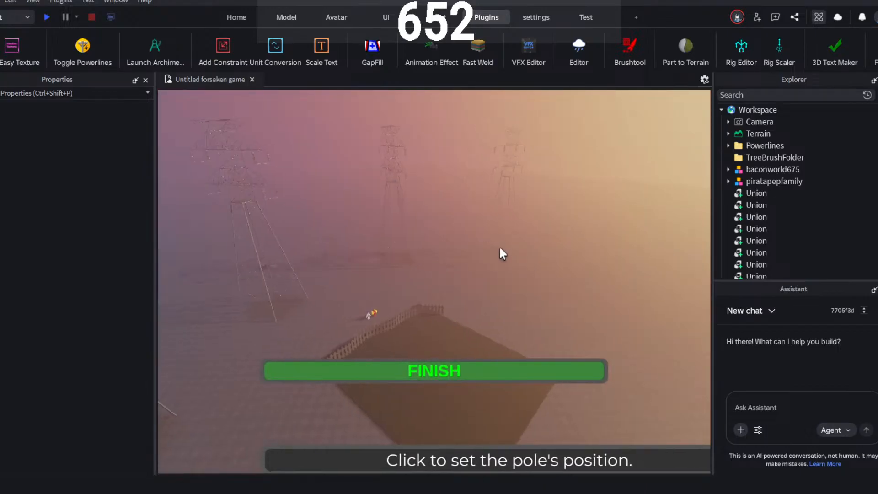
# - Extend the line beyond the fenced grass area with two more spaced high tension poles, setting each pole's rotation
pyautogui.click(500, 245)
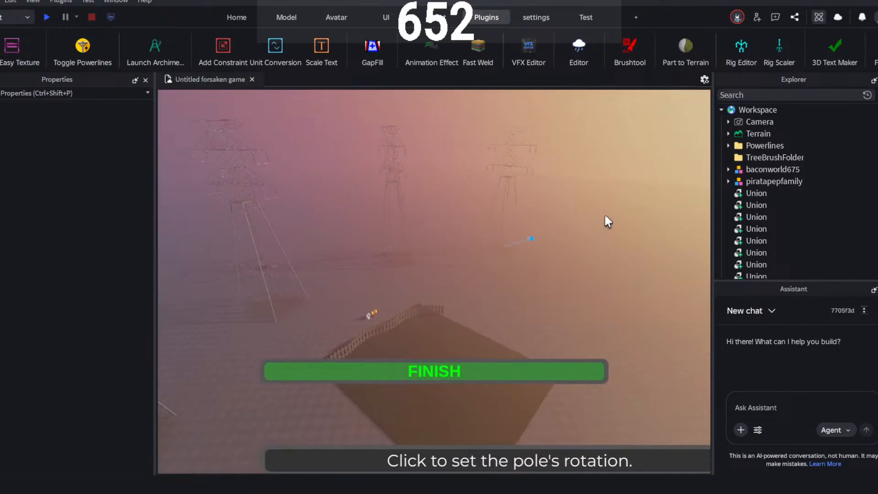
pyautogui.click(604, 216)
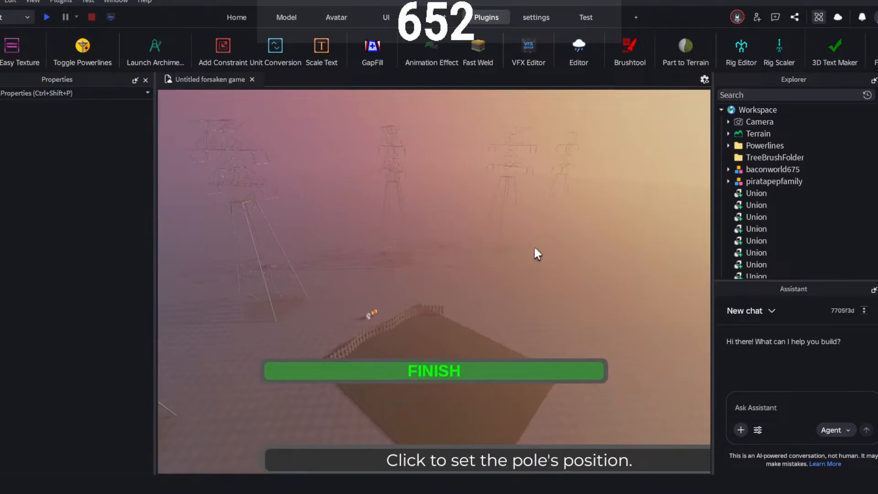
pyautogui.click(565, 214)
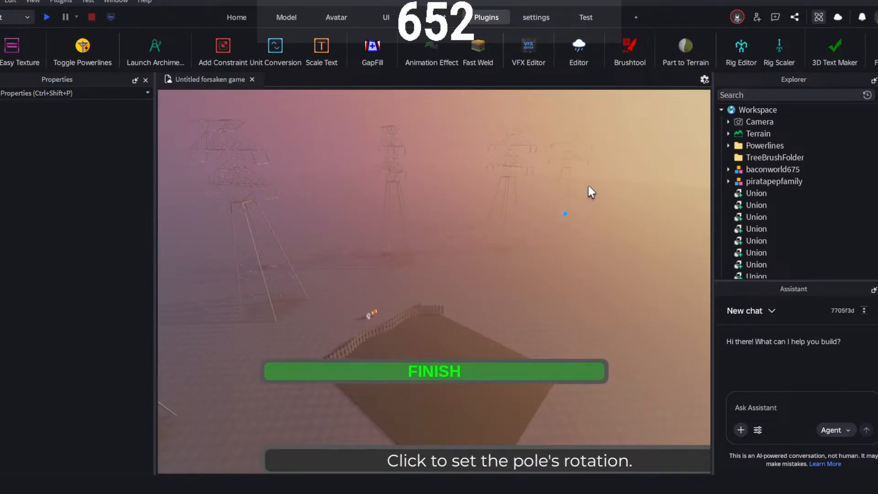
pyautogui.click(587, 186)
# - Add two more high tension poles at the opposite end of the line, set their rotations, and finish placing this pole type
pyautogui.moveTo(547, 213); pyautogui.dragTo(380, 266, button='right')
pyautogui.scroll(-3, 303, 295)
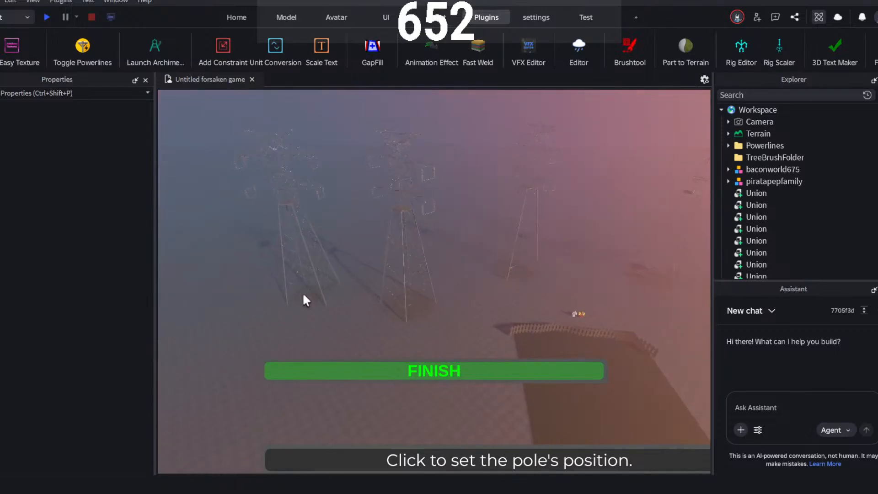
pyautogui.click(247, 343)
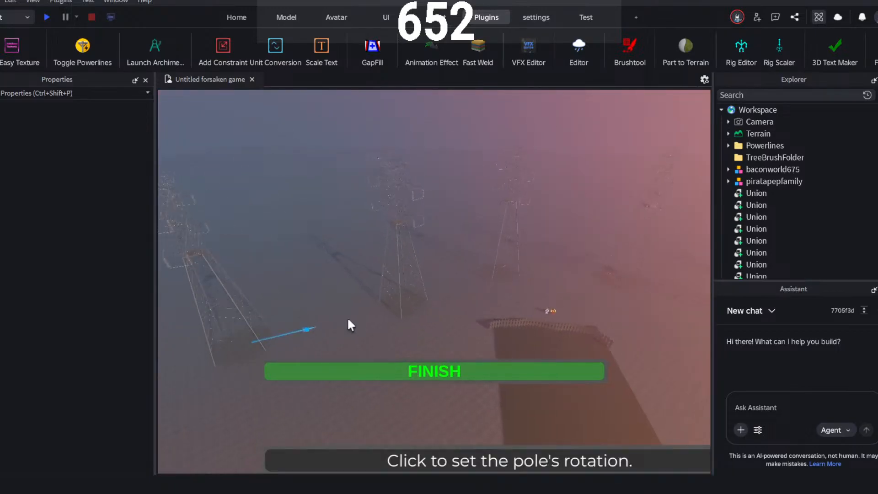
pyautogui.click(349, 328)
pyautogui.scroll(3, 348, 307)
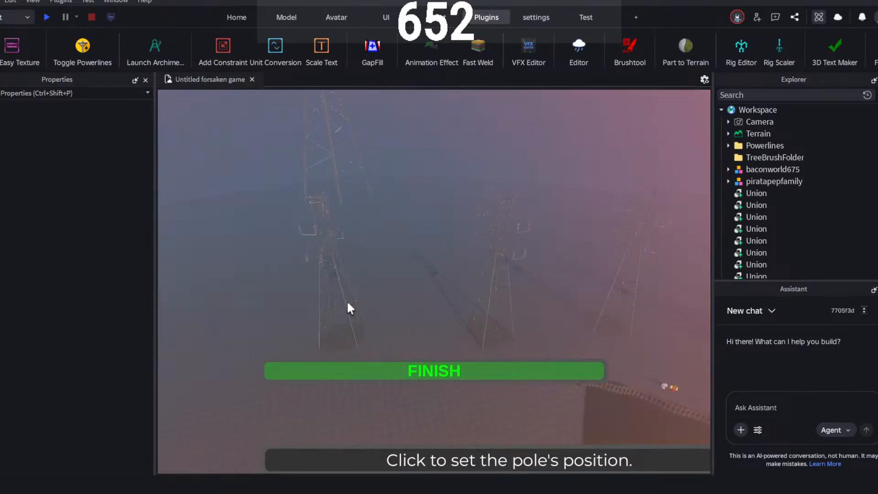
pyautogui.click(213, 310)
pyautogui.click(350, 326)
pyautogui.moveTo(350, 325); pyautogui.dragTo(405, 308, button='right')
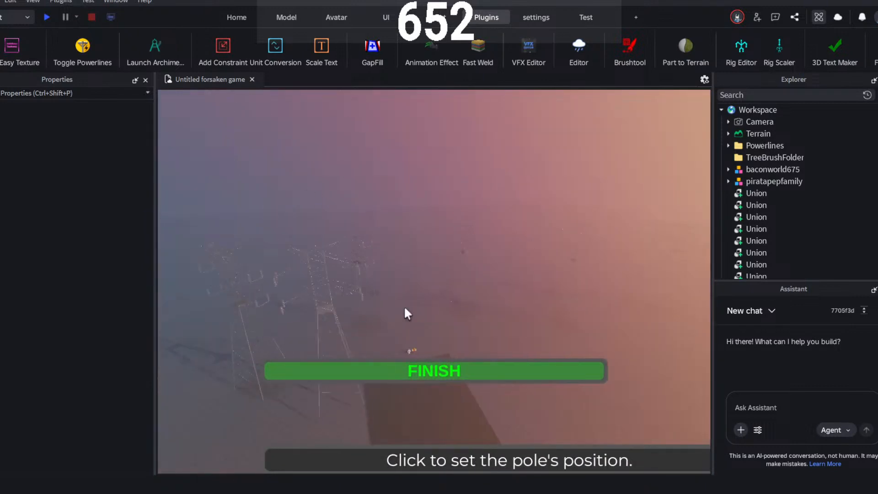
pyautogui.click(425, 370)
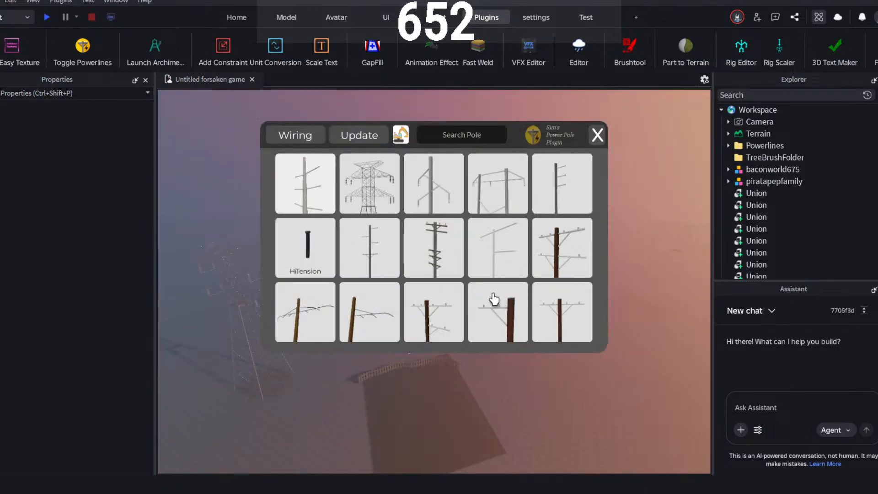
# - Add normal wires between neighbouring high tension poles along the line, and finish the wiring
pyautogui.click(311, 138)
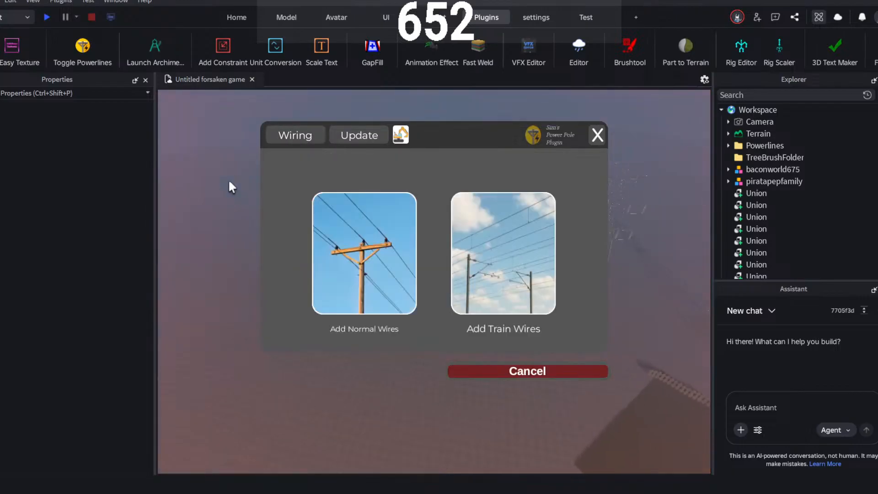
pyautogui.click(372, 286)
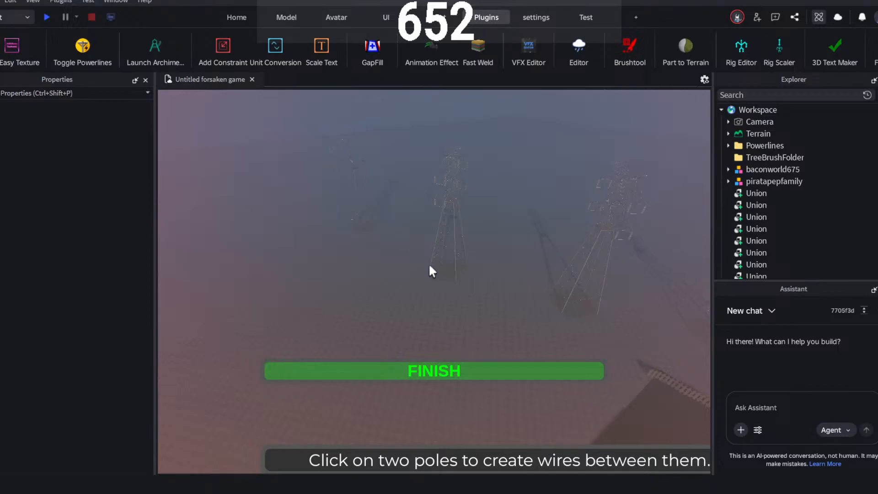
pyautogui.click(618, 215)
pyautogui.moveTo(617, 215); pyautogui.dragTo(626, 215, button='right')
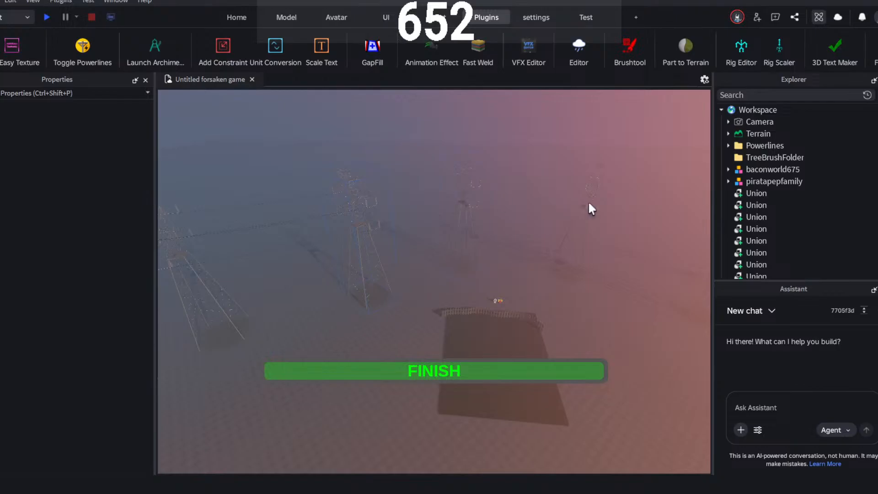
pyautogui.moveTo(616, 197); pyautogui.dragTo(578, 203, button='right')
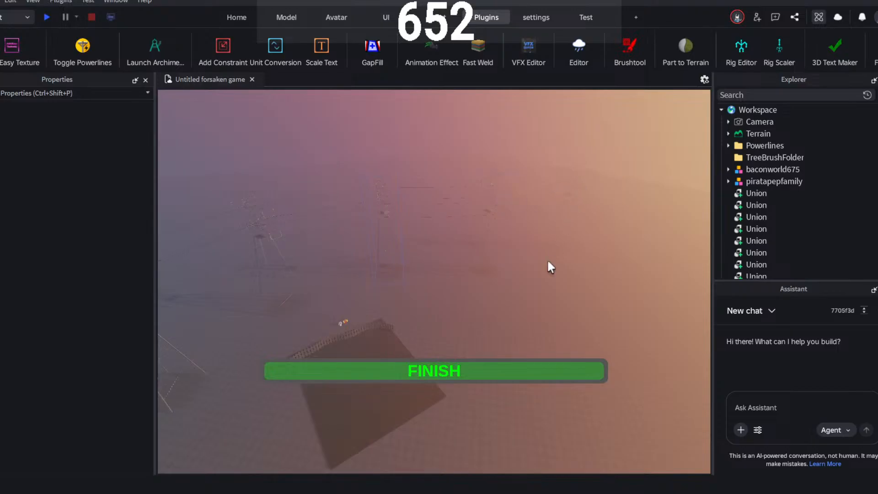
pyautogui.click(437, 375)
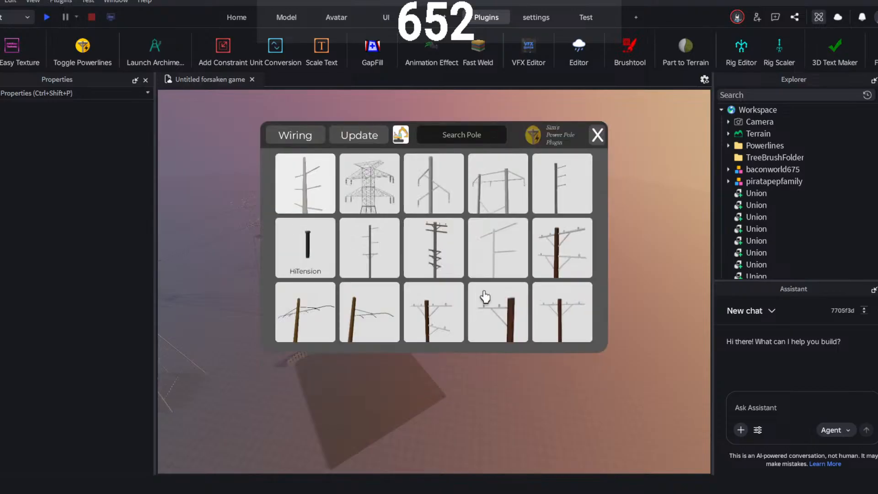
# - Choose the LoTensionPole6 low tension power pole from the pole catalogue for placement around the grass area
pyautogui.moveTo(663, 205); pyautogui.dragTo(667, 206, button='right')
pyautogui.press('d')
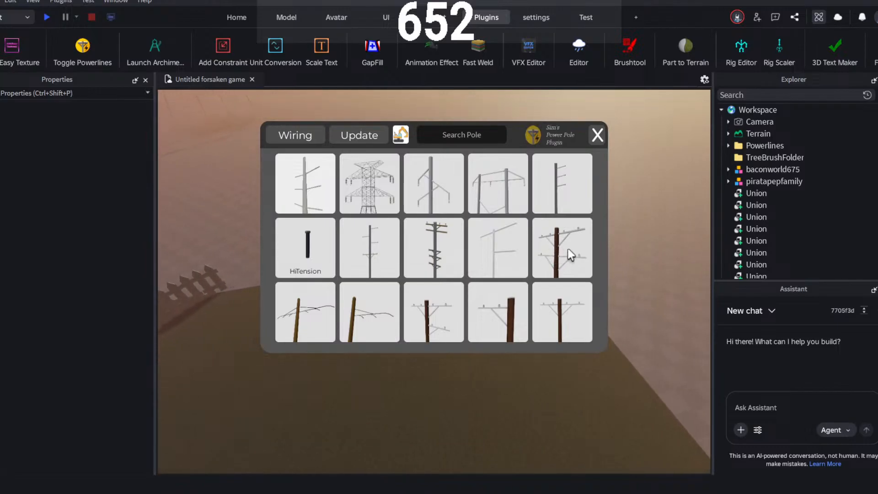
pyautogui.scroll(-3, 567, 248)
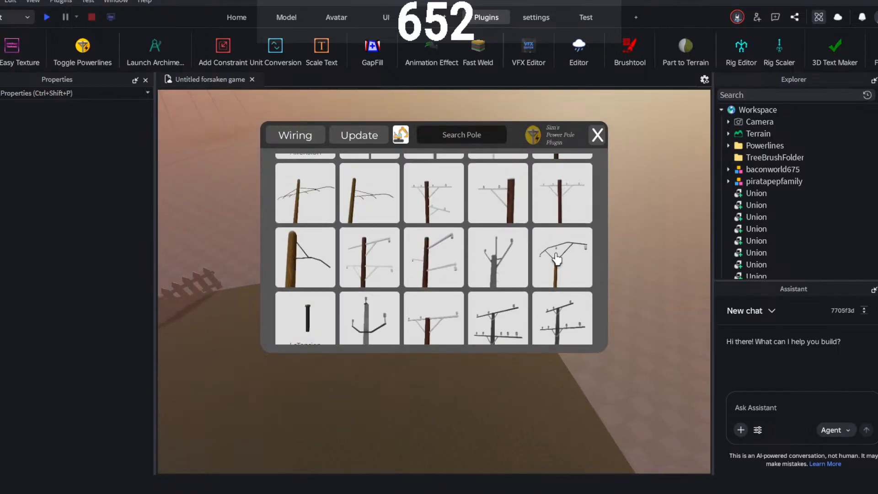
pyautogui.click(555, 191)
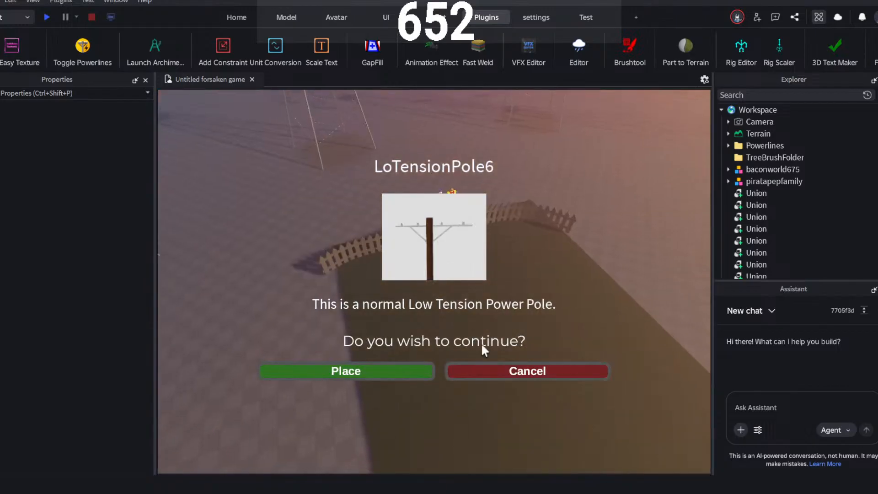
pyautogui.click(369, 379)
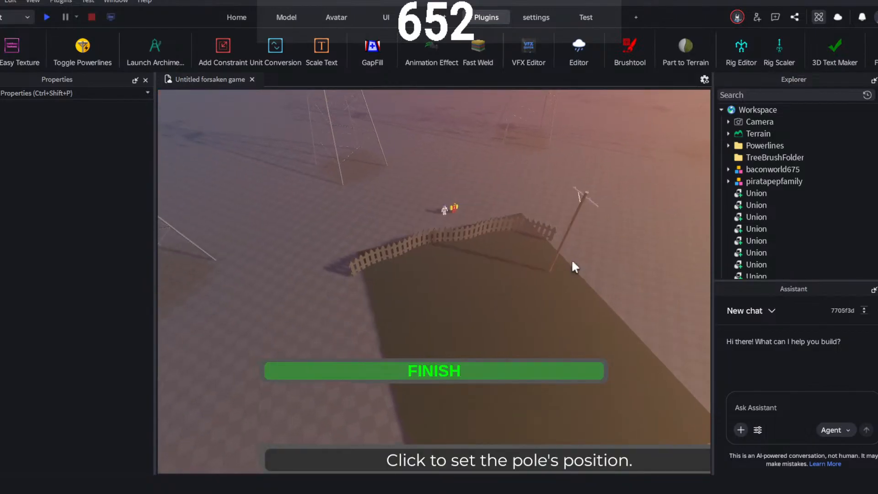
# - Place two low tension poles in a line, one just outside the grass area's corner and one on the grass, setting each rotation
pyautogui.moveTo(571, 259); pyautogui.dragTo(572, 258, button='right')
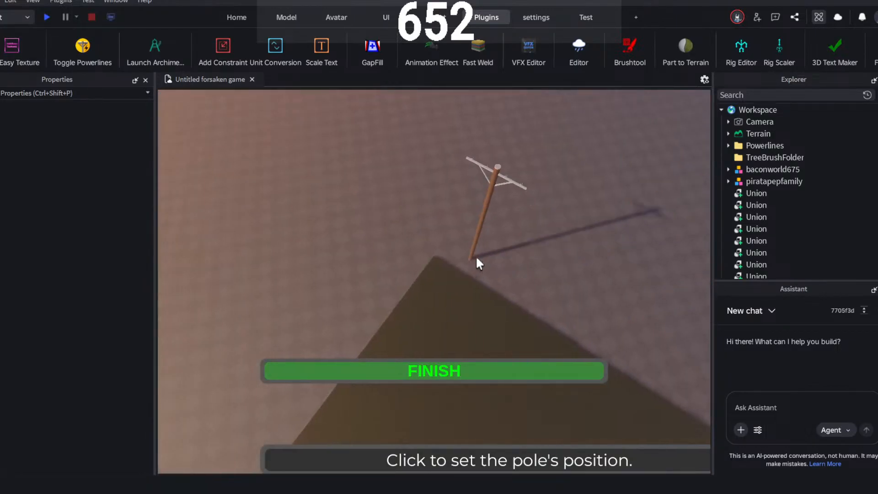
pyautogui.click(516, 250)
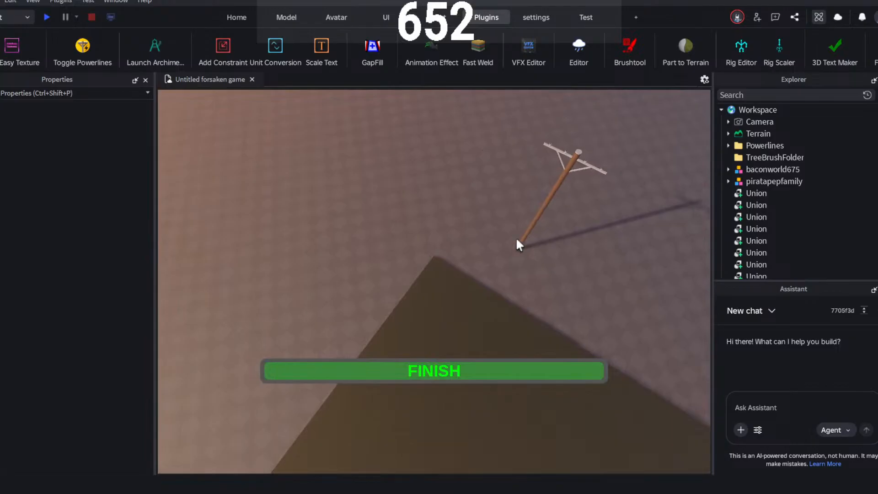
pyautogui.click(439, 310)
pyautogui.click(428, 320)
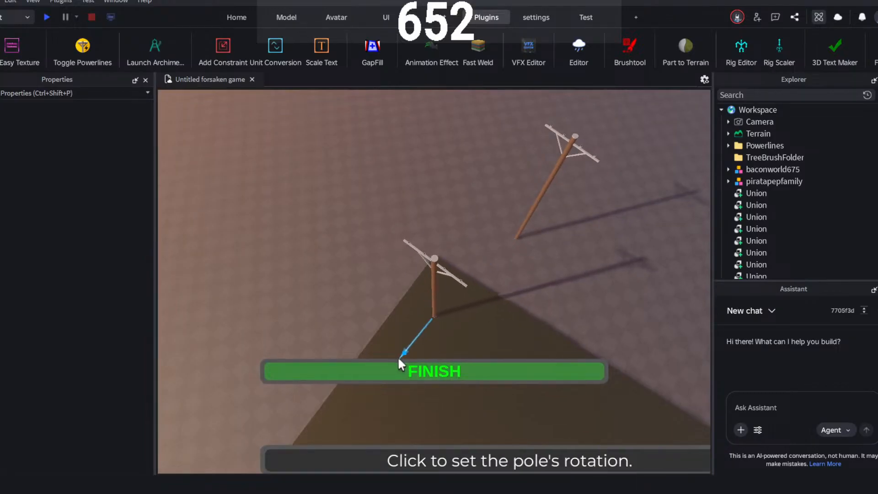
pyautogui.moveTo(404, 337); pyautogui.dragTo(398, 330, button='right')
pyautogui.click(409, 326)
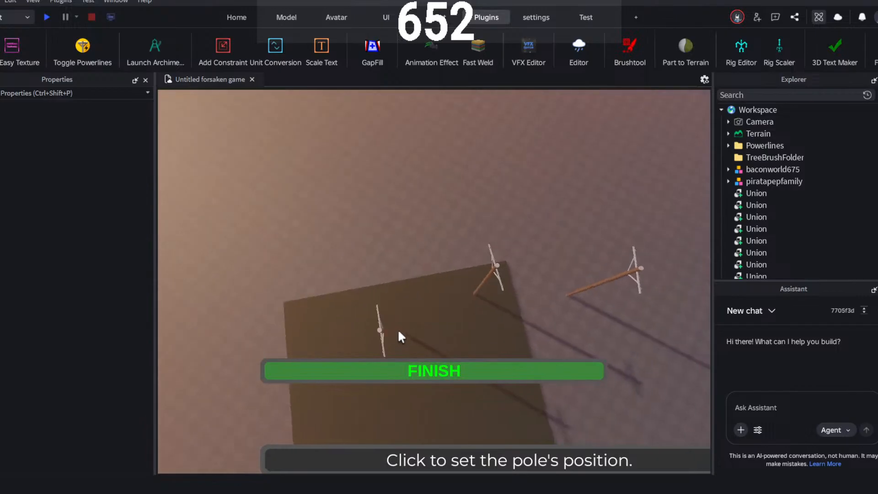
# - Continue the low tension line with three more poles across the grass and past its far edge, setting each pole's rotation
pyautogui.click(400, 303)
pyautogui.click(338, 328)
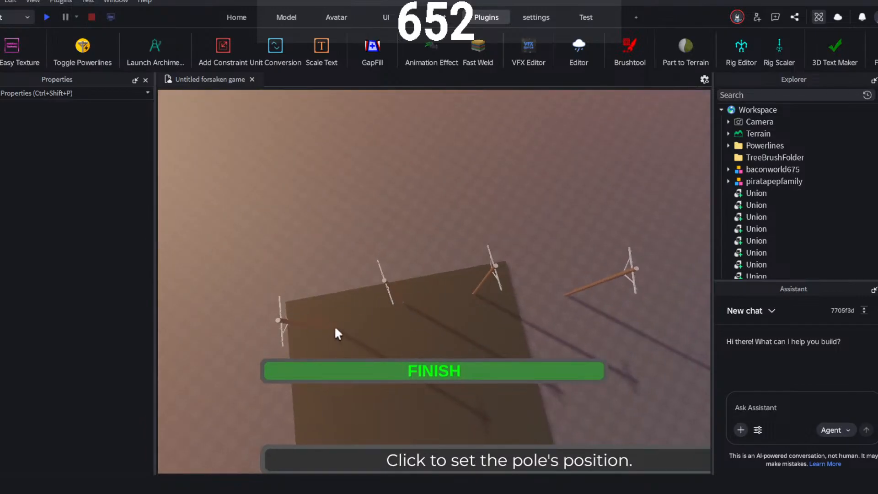
pyautogui.click(293, 350)
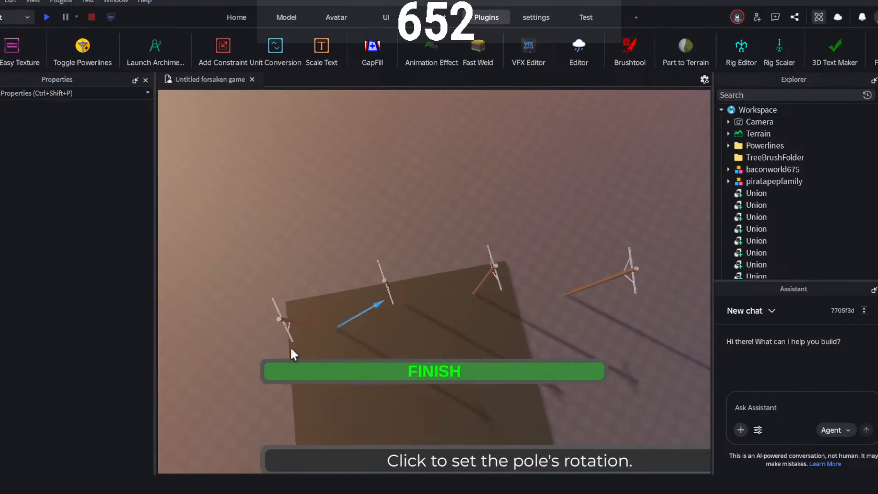
pyautogui.click(244, 382)
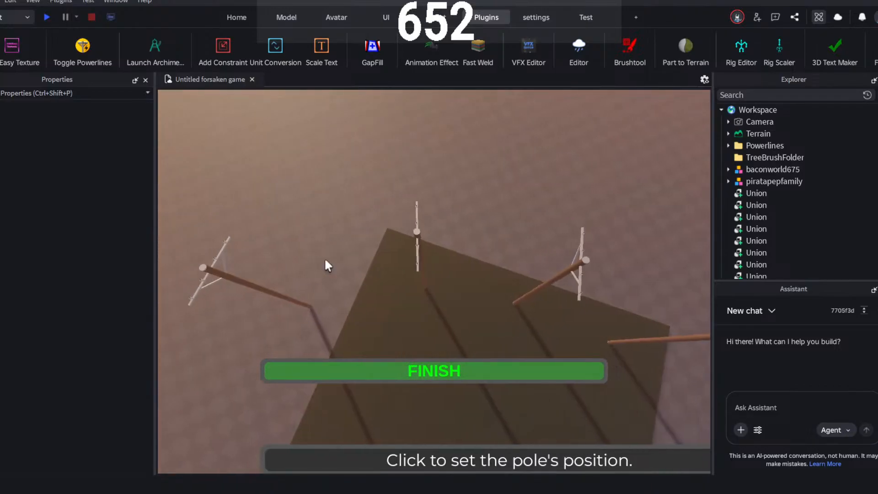
pyautogui.click(330, 278)
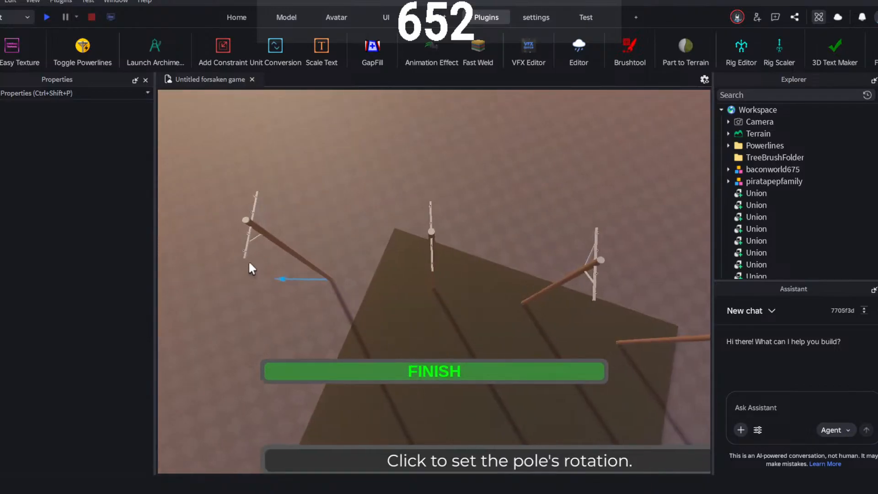
pyautogui.click(238, 240)
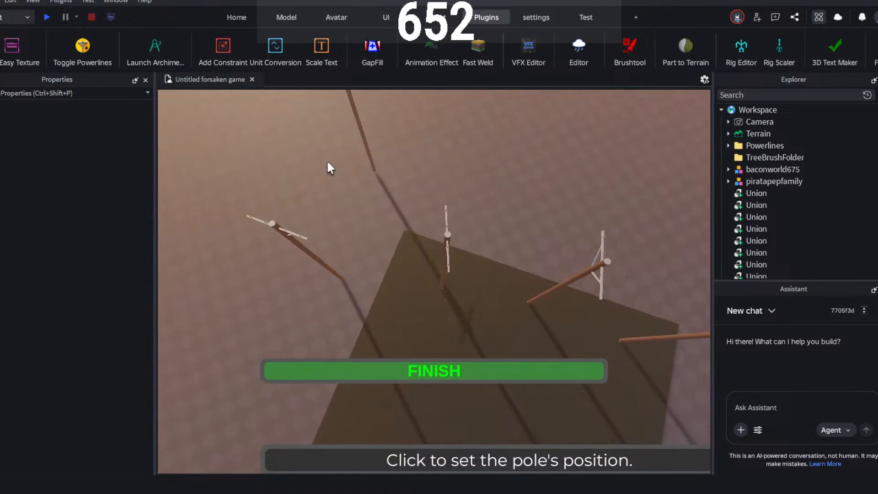
# - Undo and redo the power line placements so the poles and wires are kept, and finish placing low tension poles
pyautogui.hotkey('ctrl', 'z')
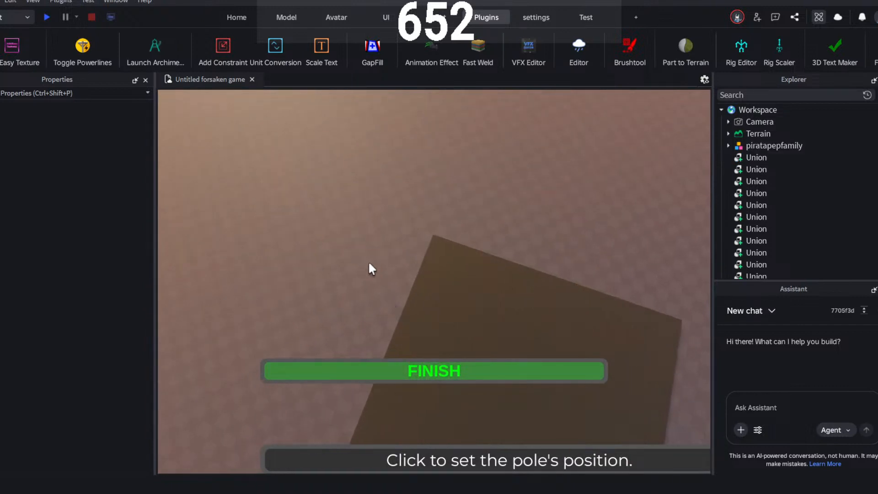
pyautogui.moveTo(463, 249); pyautogui.dragTo(478, 259, button='right')
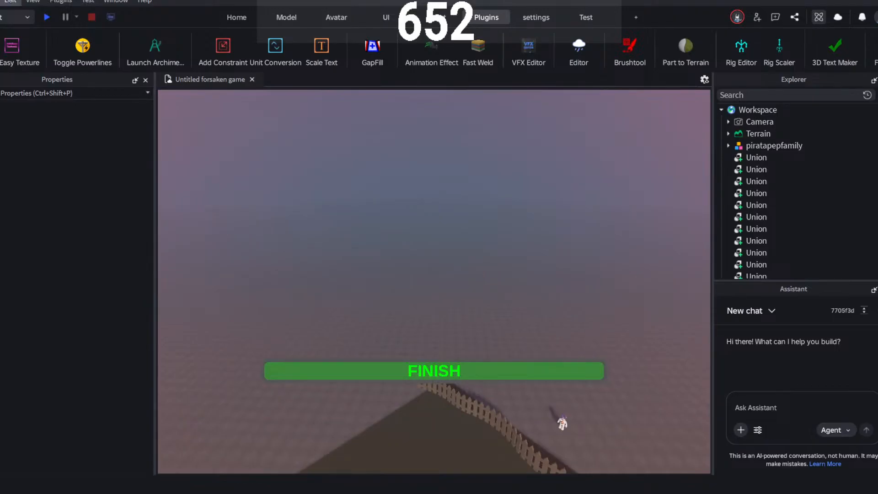
pyautogui.hotkey('ctrl', 'y')
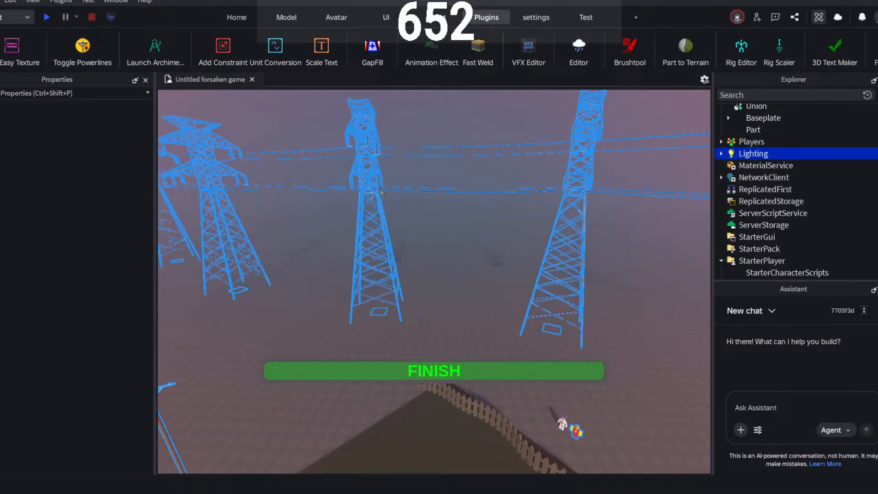
pyautogui.click(464, 296)
pyautogui.click(438, 374)
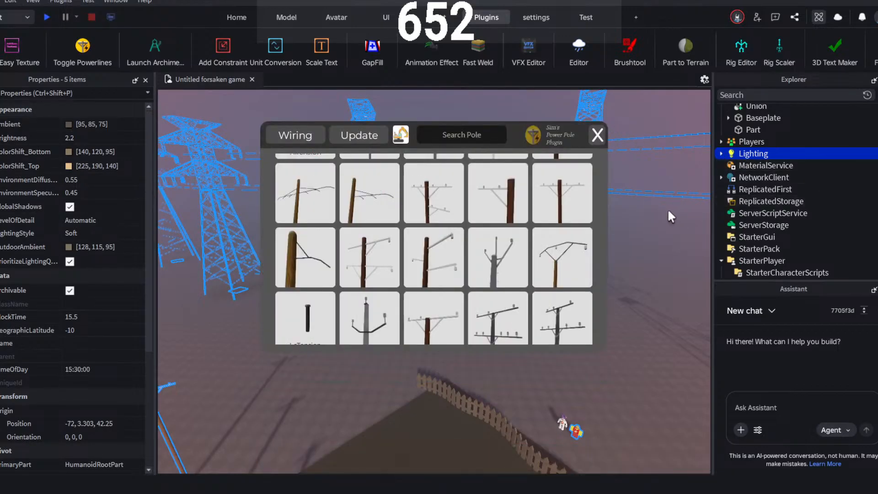
# - Examine the contents of Lighting and the poles listed in the Workspace's Powerlines folder
pyautogui.moveTo(669, 211); pyautogui.dragTo(692, 156, button='right')
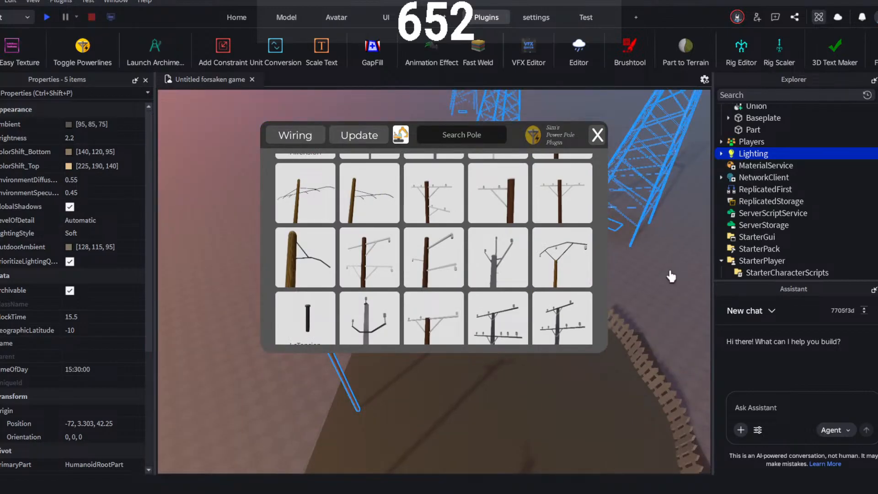
pyautogui.click(721, 153)
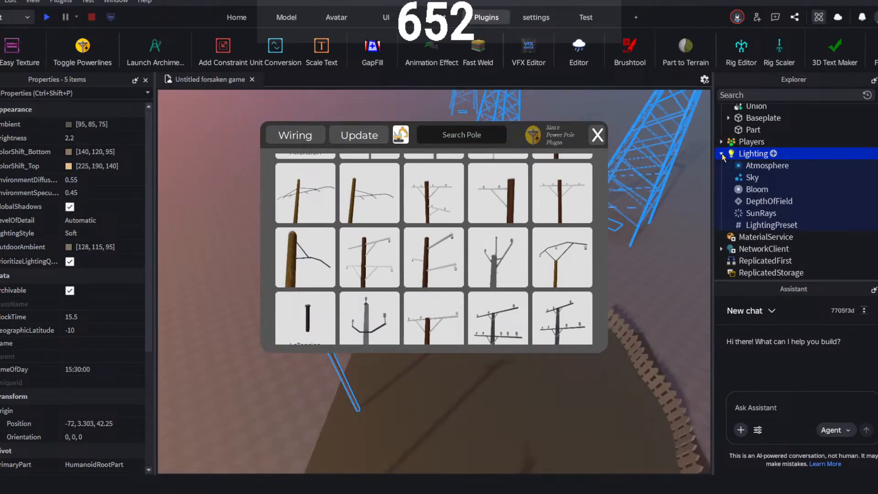
pyautogui.click(752, 153)
pyautogui.click(720, 153)
pyautogui.scroll(3, 741, 137)
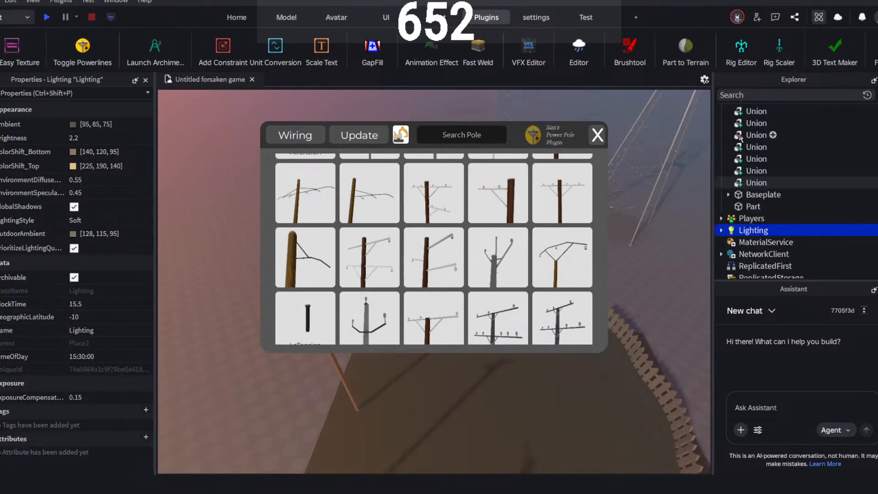
pyautogui.scroll(5, 741, 138)
pyautogui.click(729, 146)
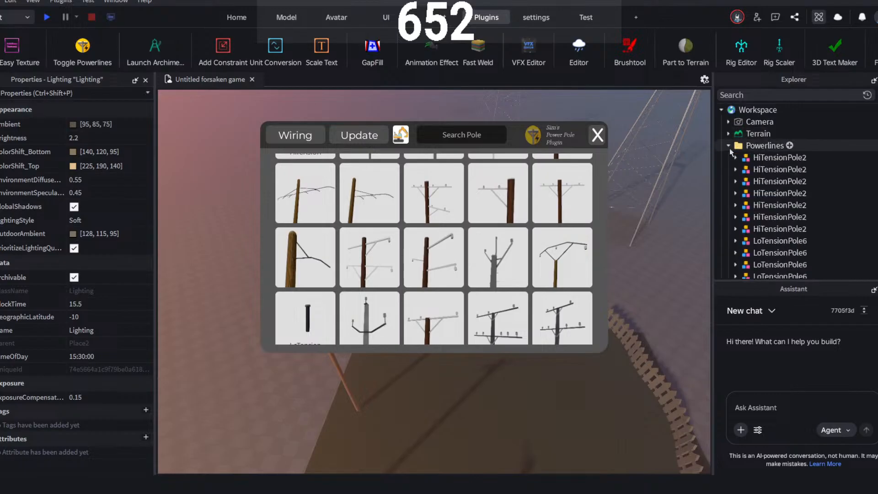
pyautogui.moveTo(676, 237); pyautogui.dragTo(639, 202, button='right')
pyautogui.moveTo(636, 203); pyautogui.dragTo(633, 202, button='right')
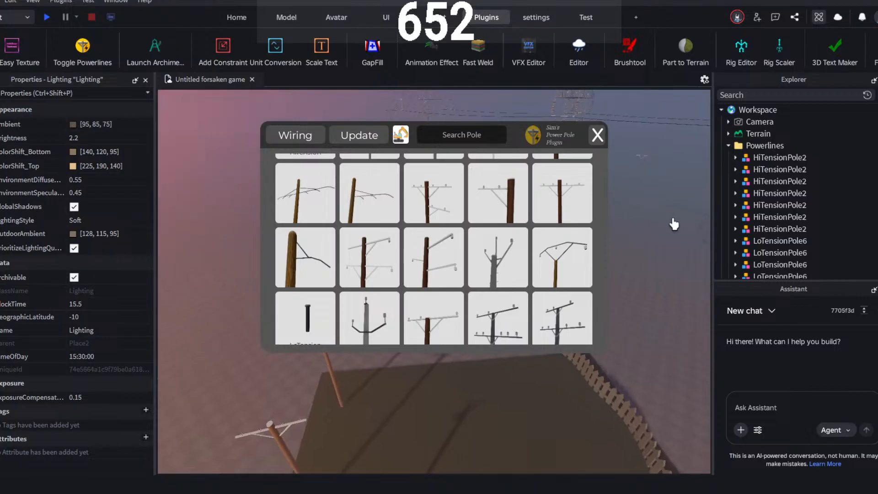
# - Delete two stray low tension poles, the distant one and the outermost one beyond the grass area's edge
pyautogui.click(237, 17)
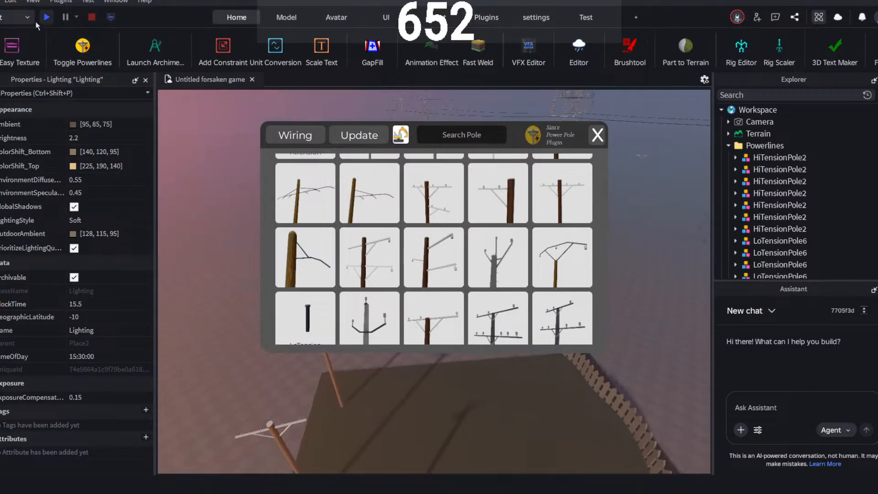
pyautogui.click(9, 47)
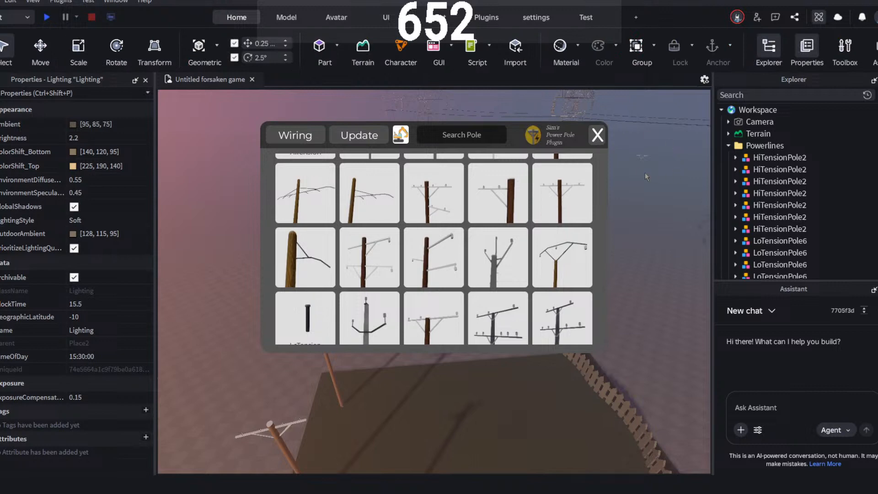
pyautogui.click(643, 156)
pyautogui.press('Delete')
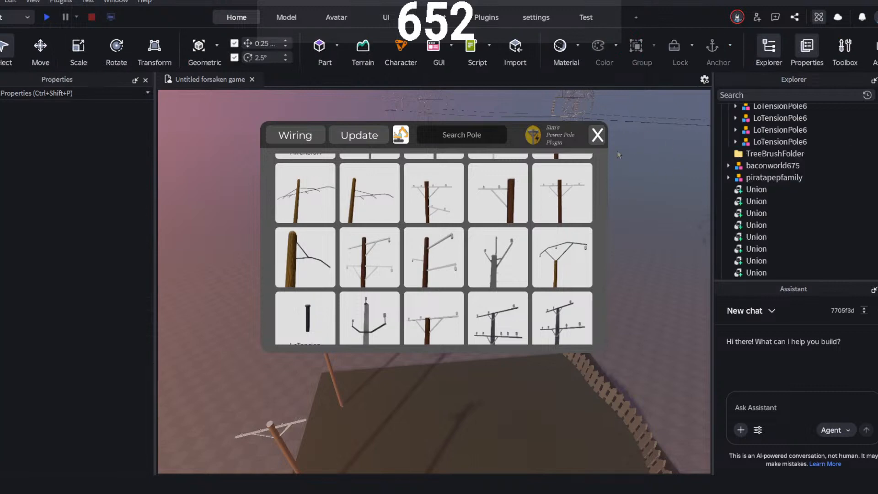
pyautogui.moveTo(643, 184); pyautogui.dragTo(631, 183, button='right')
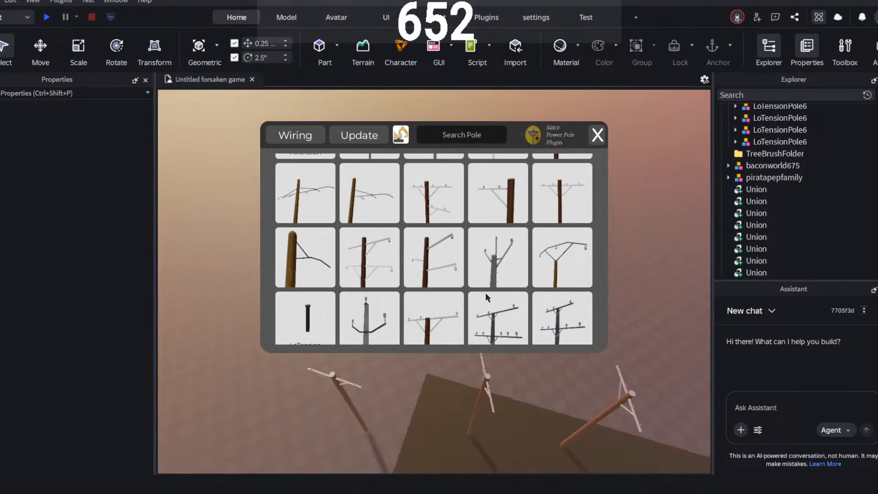
pyautogui.click(354, 387)
pyautogui.press('Delete')
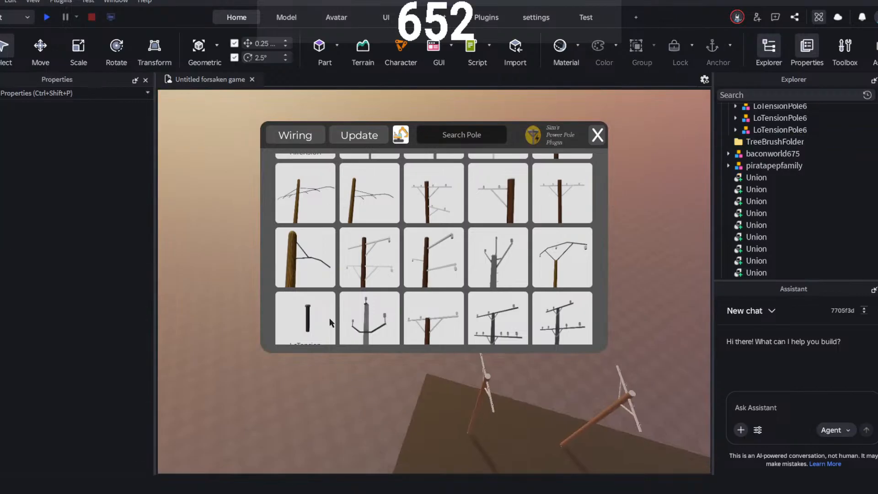
# - Try to add another LoTensionPole6 beyond the grass area, then delete it and end the placement
pyautogui.click(580, 191)
pyautogui.click(329, 377)
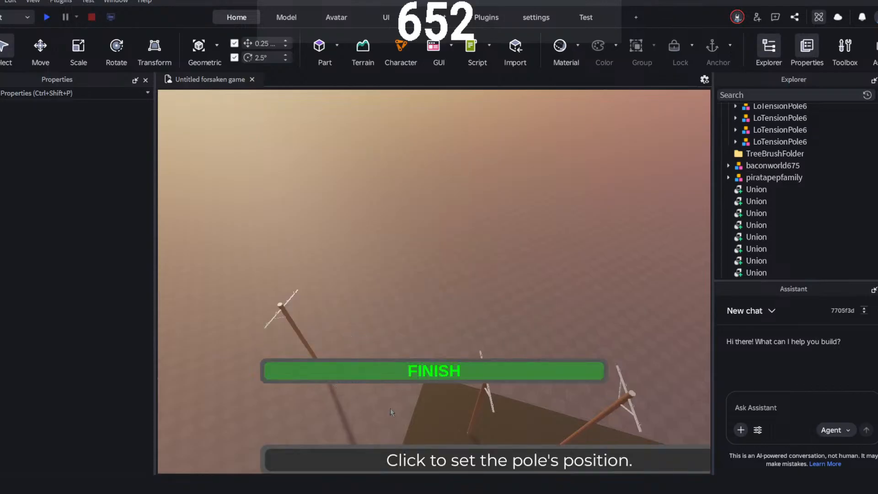
pyautogui.moveTo(537, 143); pyautogui.dragTo(503, 202, button='right')
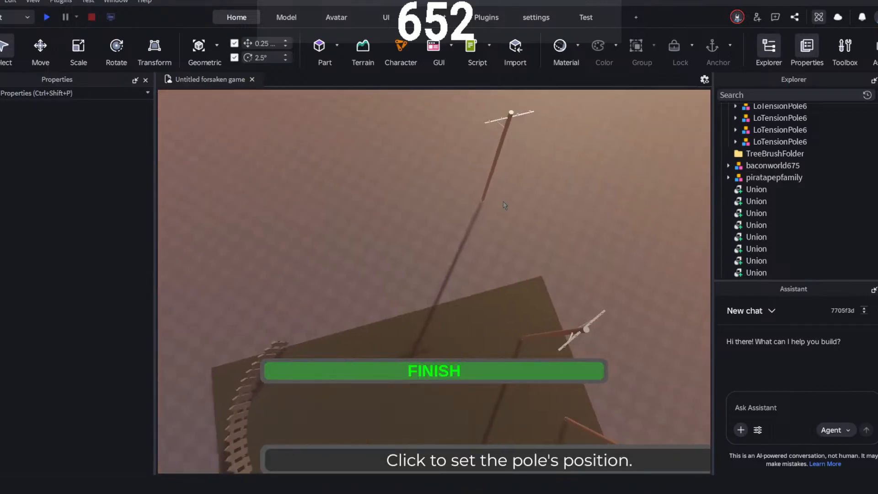
pyautogui.click(506, 145)
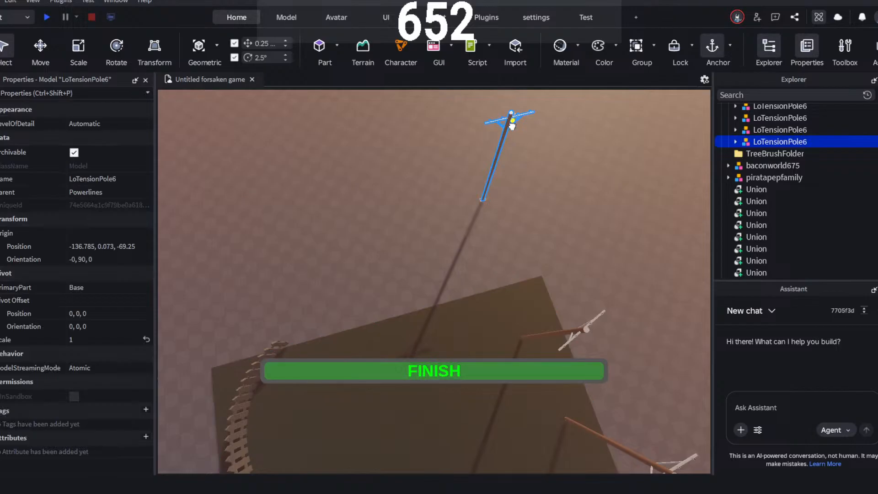
pyautogui.press('Delete')
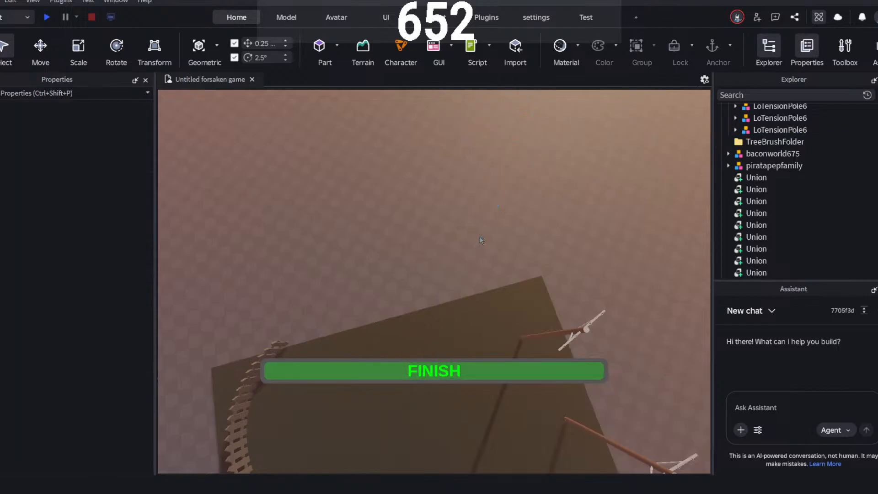
pyautogui.click(430, 371)
pyautogui.click(571, 201)
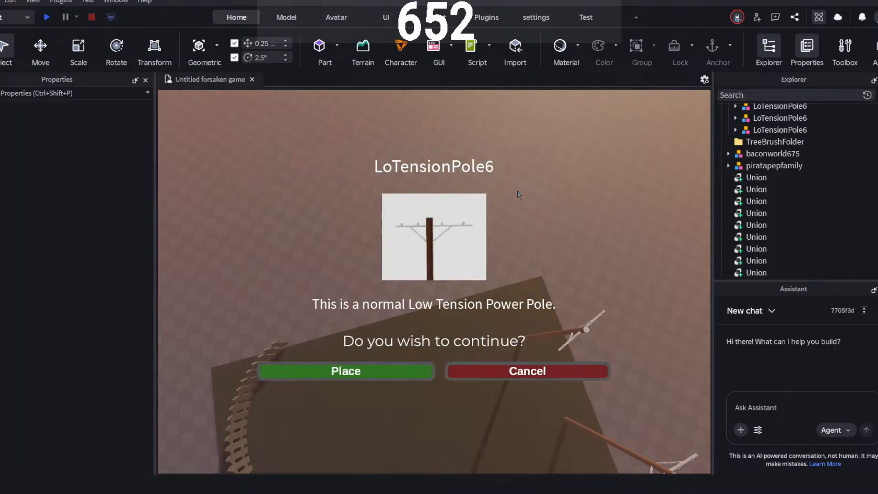
pyautogui.click(397, 376)
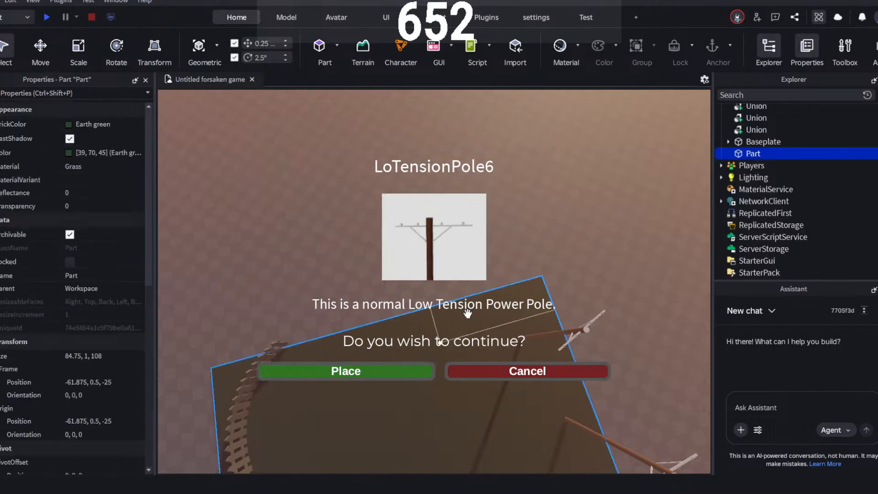
pyautogui.click(401, 370)
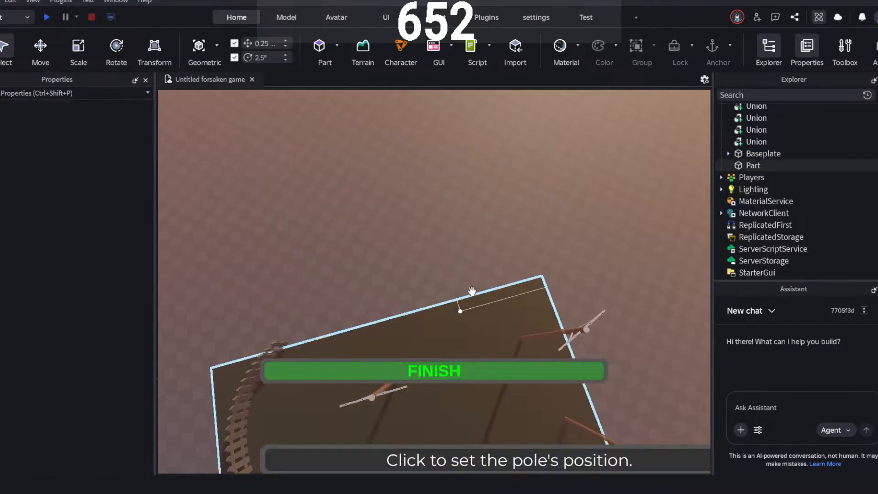
pyautogui.click(393, 372)
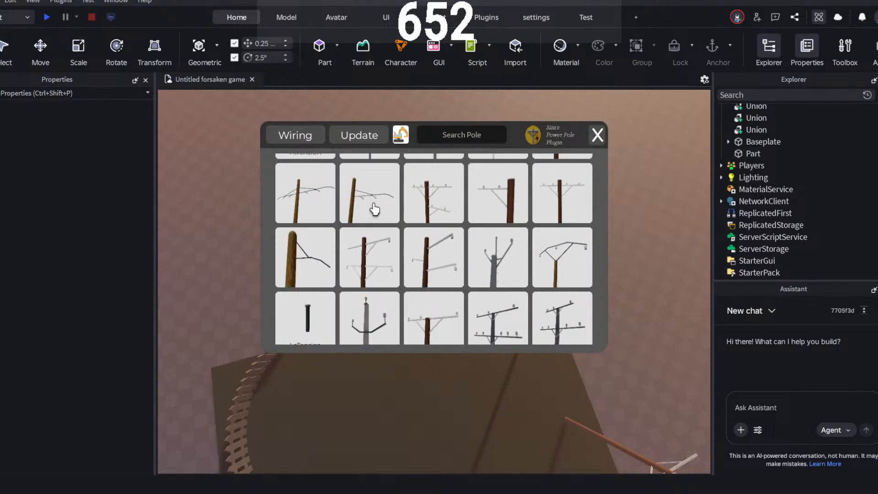
pyautogui.click(558, 207)
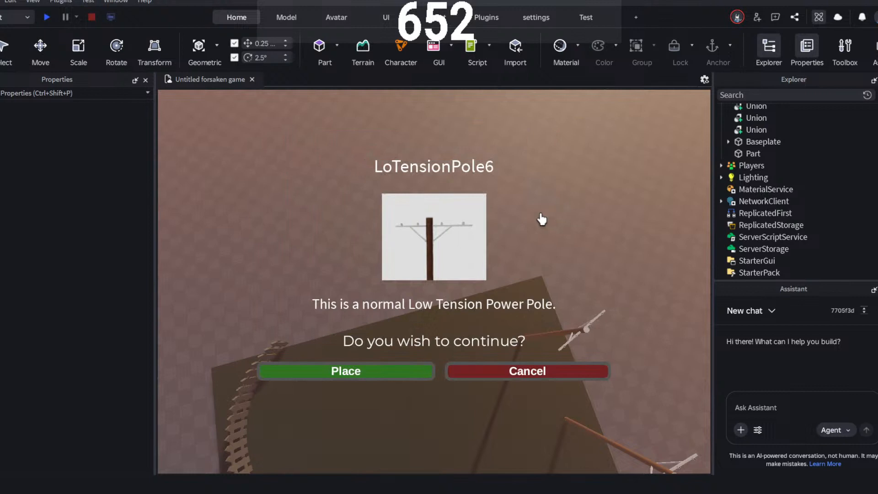
pyautogui.click(355, 374)
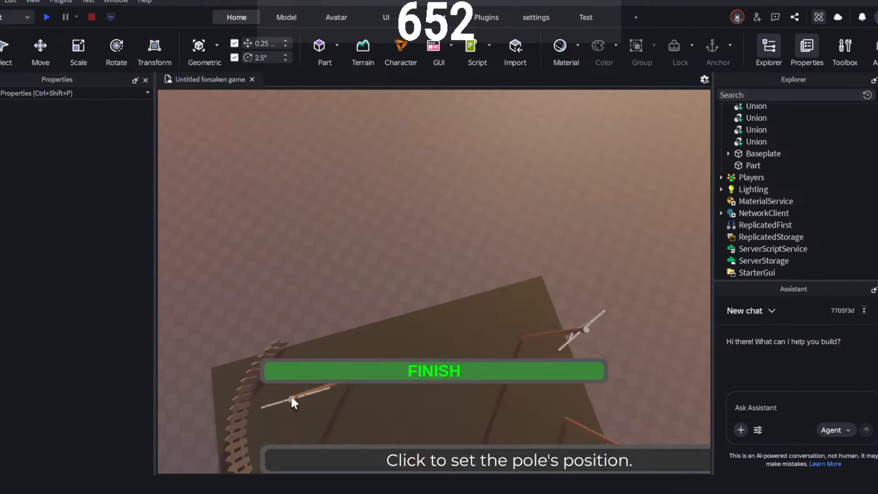
pyautogui.click(472, 374)
pyautogui.click(561, 201)
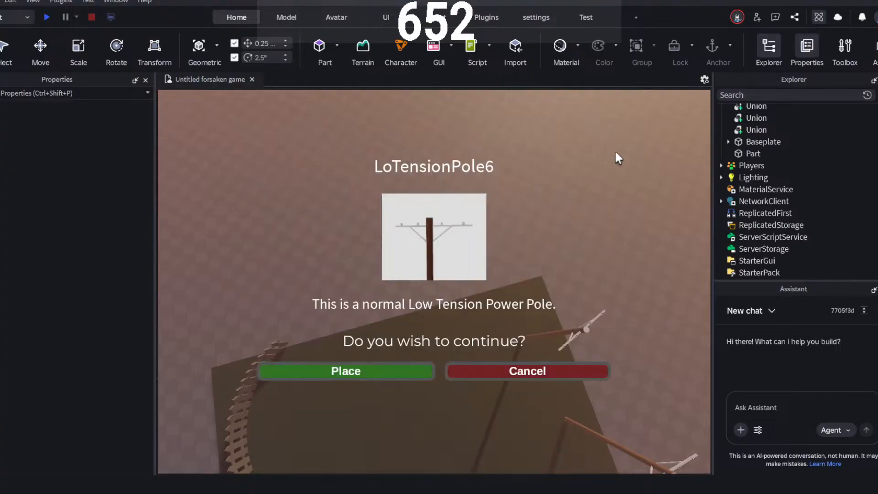
pyautogui.click(376, 373)
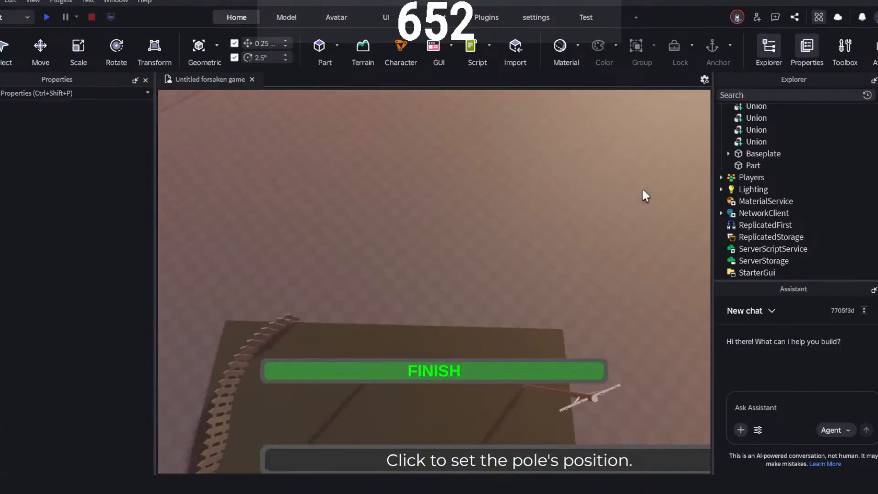
# - Highlight all poles by selecting the Powerlines folder, end the pole placement and bring the row of low tension poles into view
pyautogui.scroll(15, 766, 129)
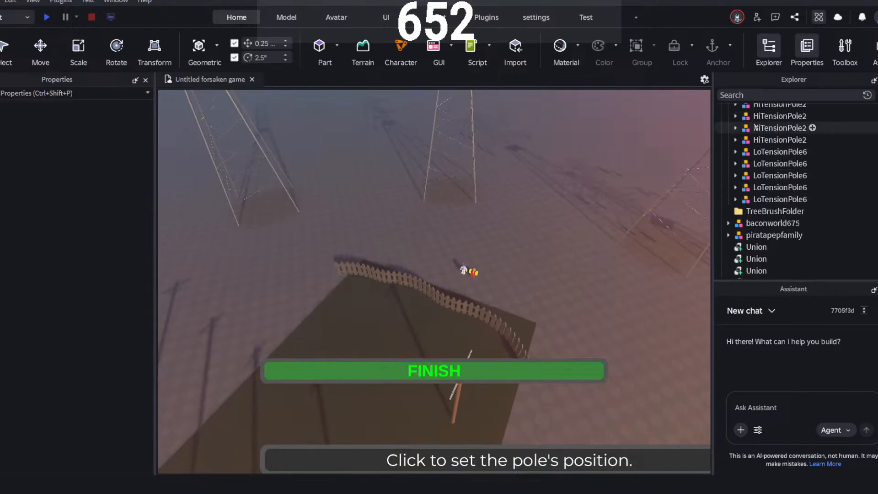
pyautogui.click(732, 150)
pyautogui.moveTo(561, 221); pyautogui.dragTo(584, 230, button='right')
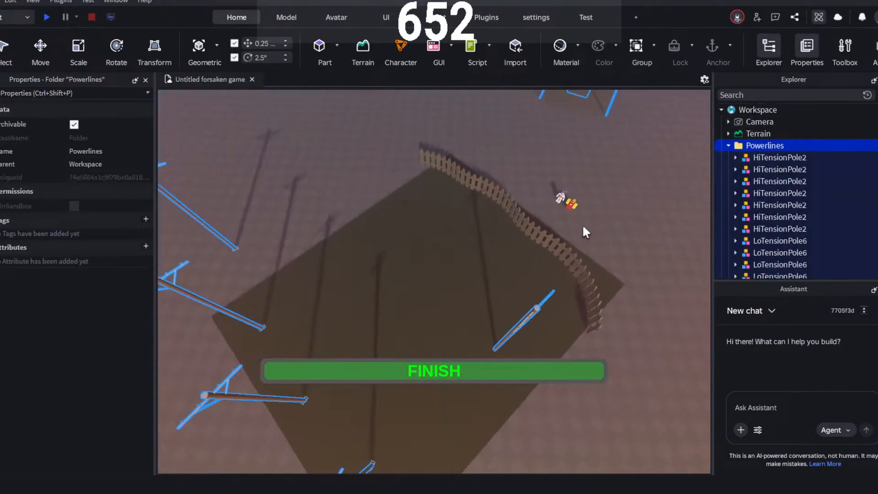
pyautogui.press('w')
pyautogui.moveTo(570, 268); pyautogui.dragTo(495, 360, button='right')
pyautogui.click(491, 377)
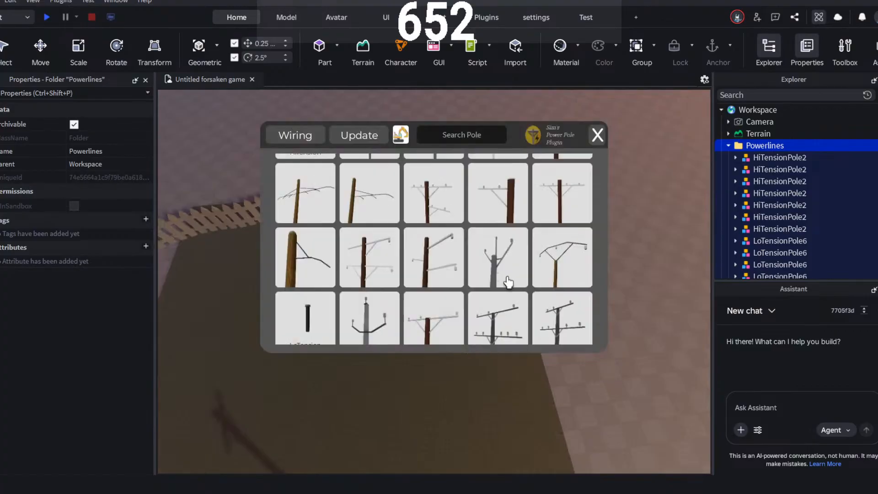
pyautogui.click(597, 137)
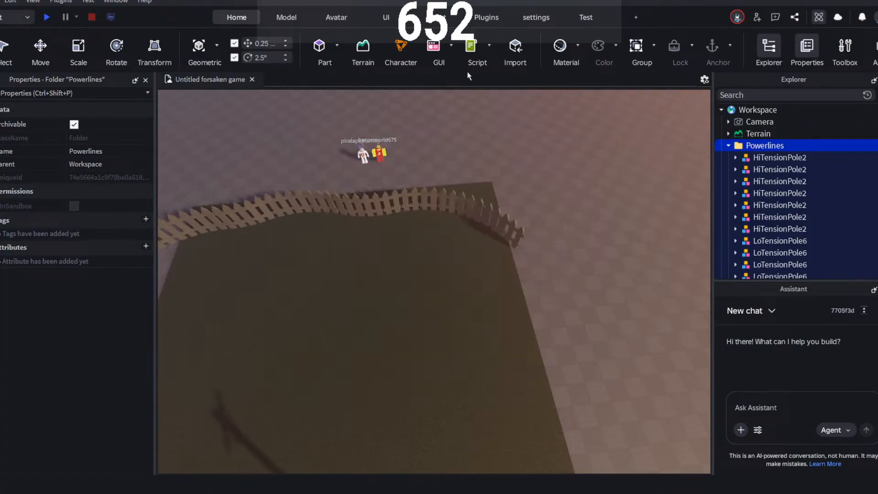
pyautogui.press('f')
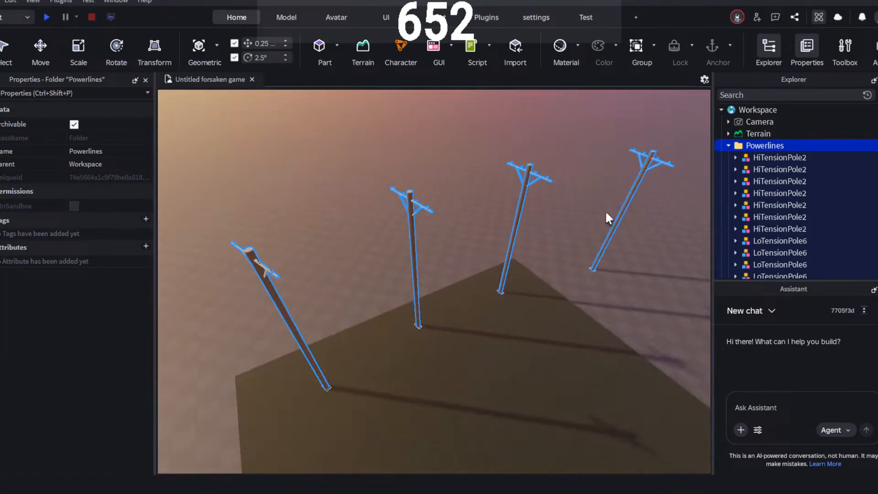
pyautogui.press('s')
pyautogui.press('d')
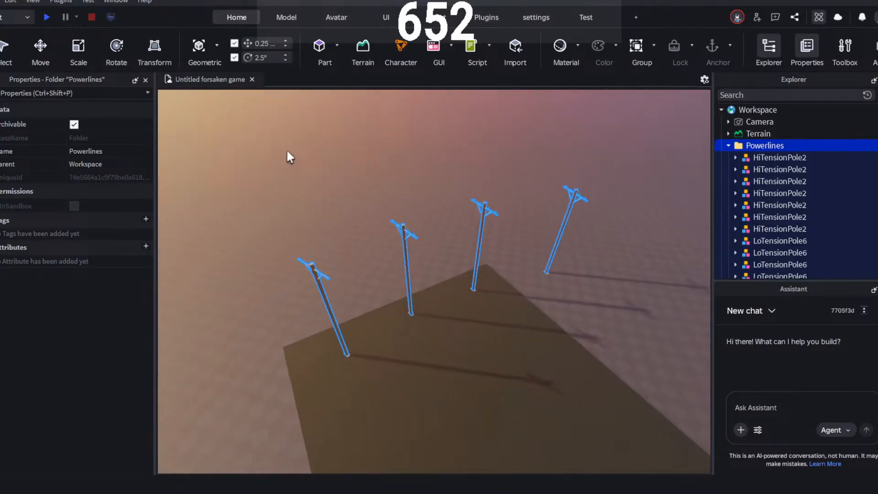
# - Select the four low tension poles, shift them beside the grass area and rotate the group to follow its edge
pyautogui.click(5, 47)
pyautogui.click(604, 149)
pyautogui.moveTo(639, 149); pyautogui.dragTo(165, 342)
pyautogui.moveTo(329, 316); pyautogui.dragTo(338, 382)
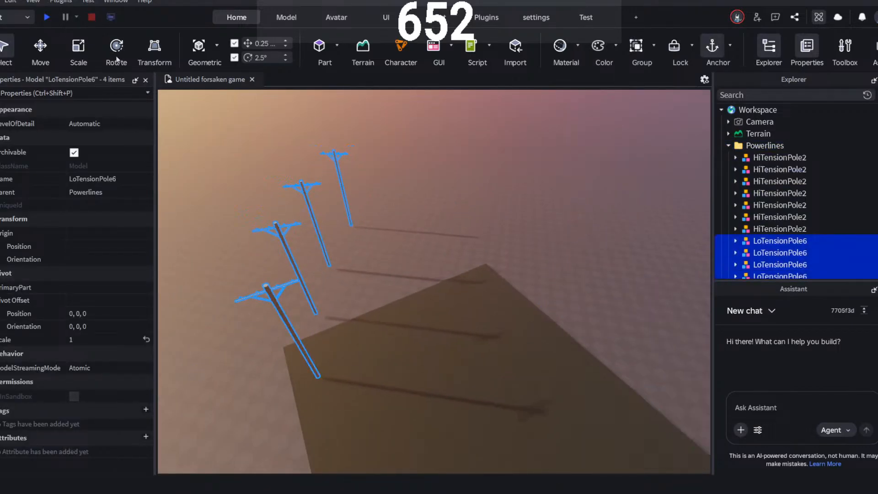
pyautogui.hotkey('ctrl', '4')
pyautogui.moveTo(366, 261); pyautogui.dragTo(255, 324)
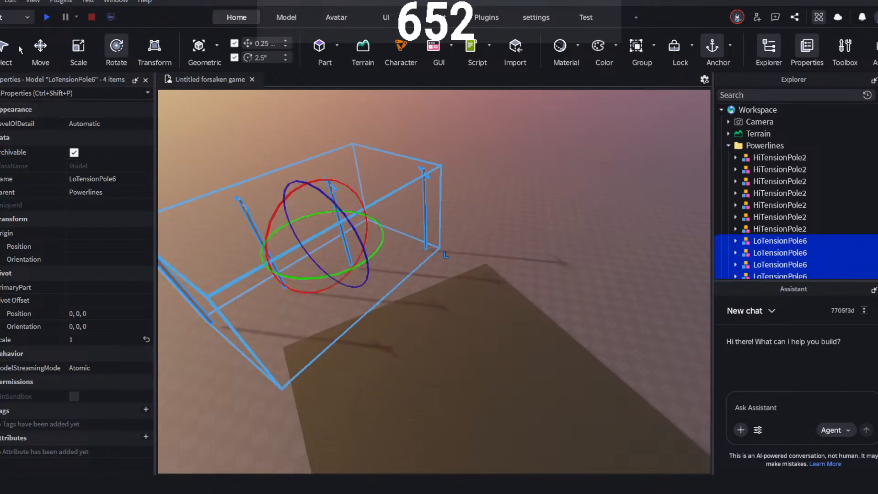
# - Move the rotated group of four low tension poles so the row stands along the grass area's edge
pyautogui.click(44, 43)
pyautogui.moveTo(362, 255); pyautogui.dragTo(450, 239)
pyautogui.moveTo(471, 303); pyautogui.dragTo(475, 304)
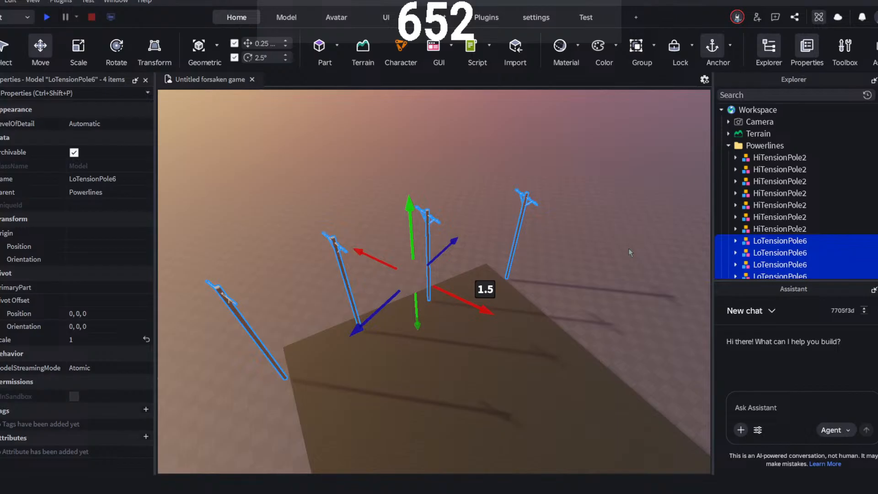
pyautogui.click(633, 235)
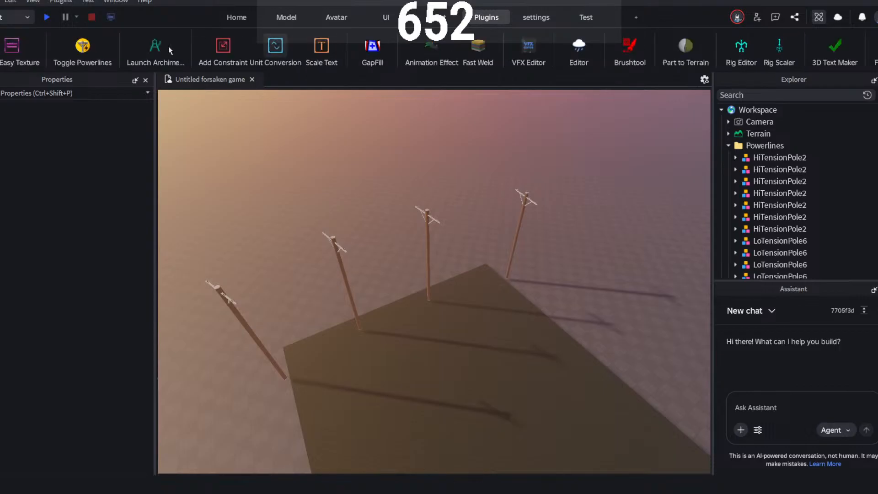
# - Wire the four low tension poles together in sequence with the powerlines plugin, then finish wiring and close the plugin
pyautogui.click(74, 53)
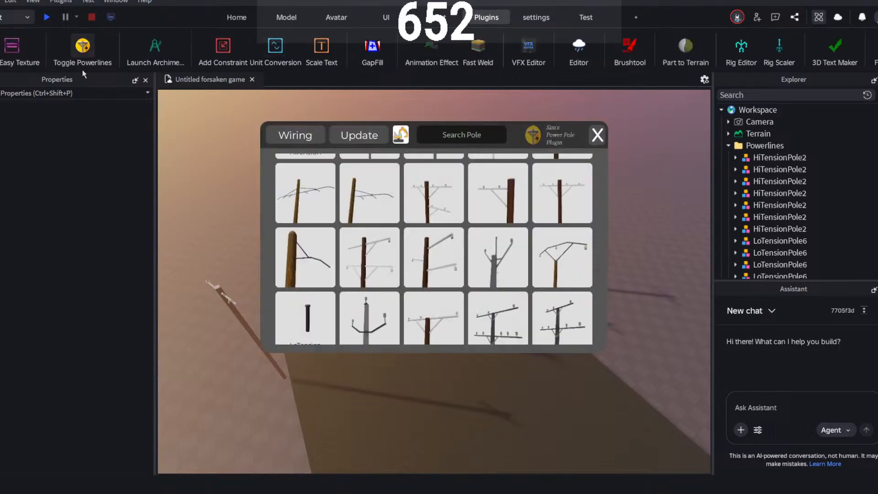
pyautogui.click(292, 136)
pyautogui.click(362, 279)
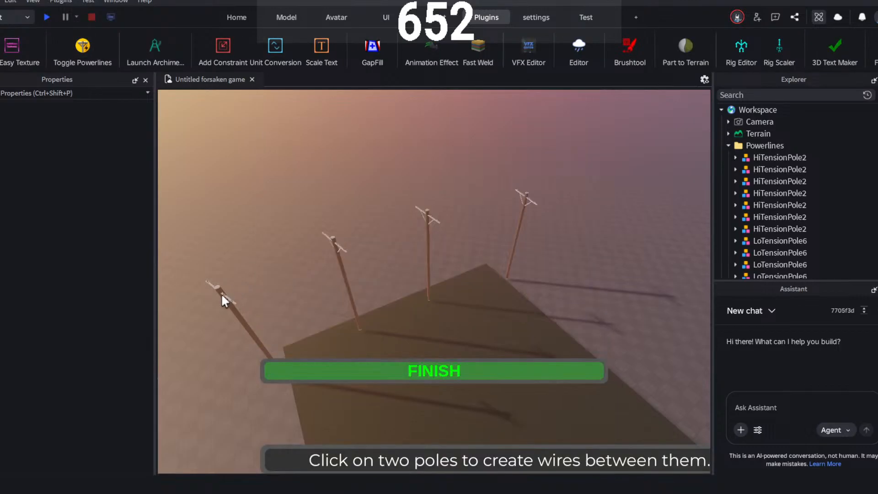
pyautogui.click(222, 292)
pyautogui.click(334, 245)
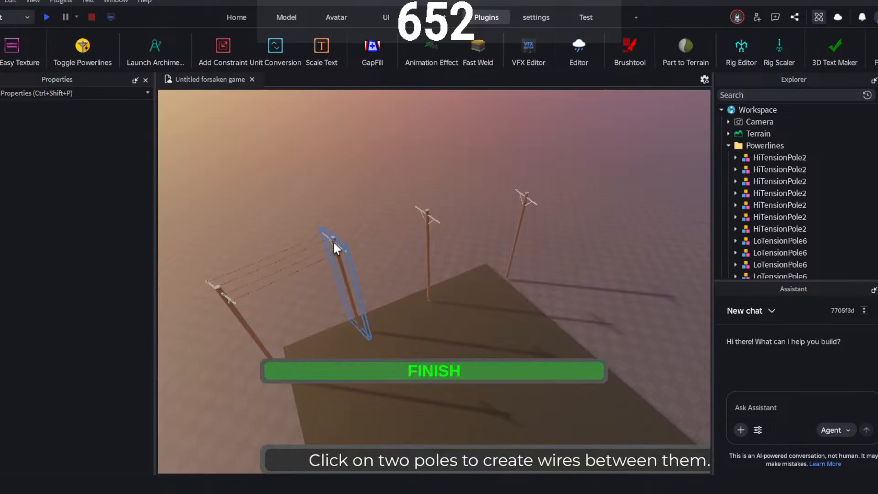
pyautogui.click(426, 213)
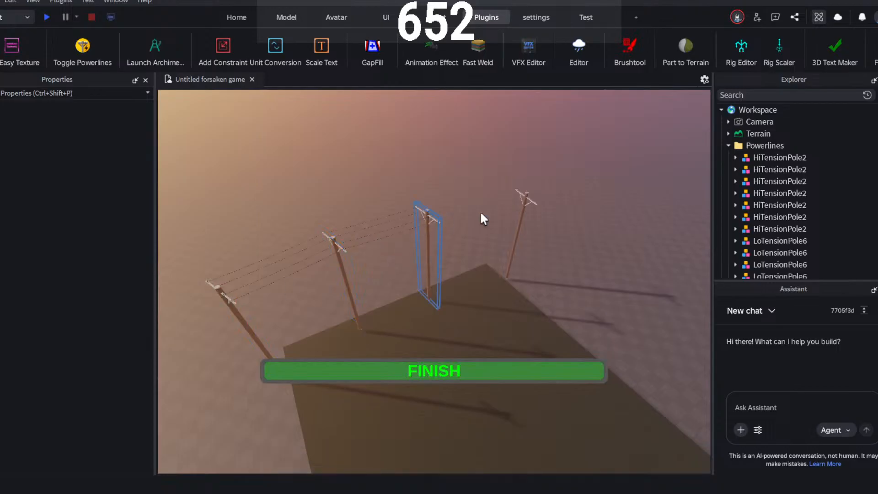
pyautogui.click(526, 200)
pyautogui.click(412, 370)
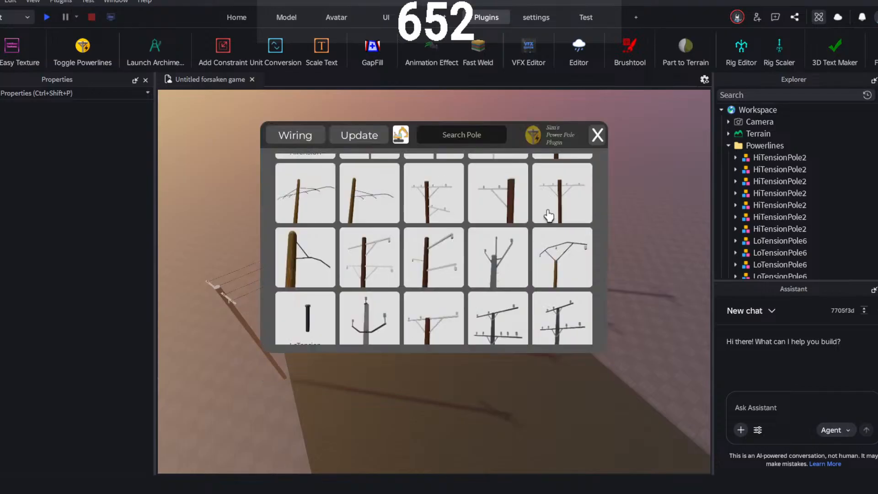
pyautogui.click(597, 142)
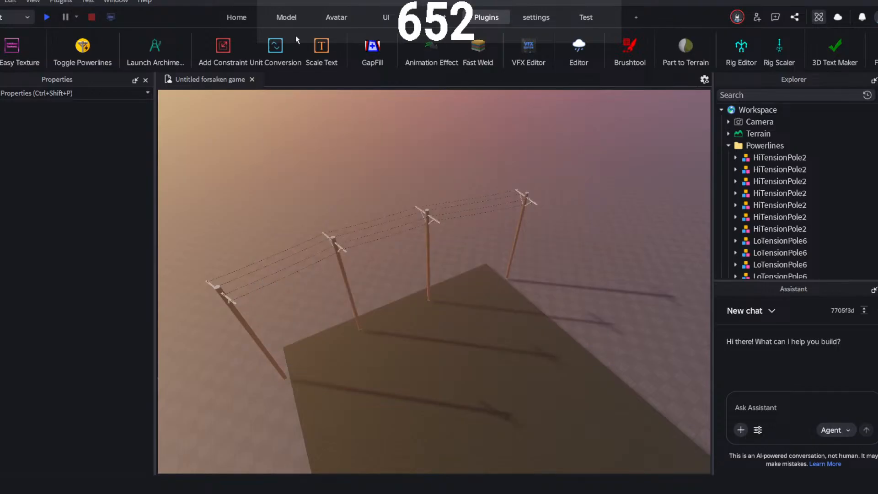
pyautogui.hscroll(10, 540, 51)
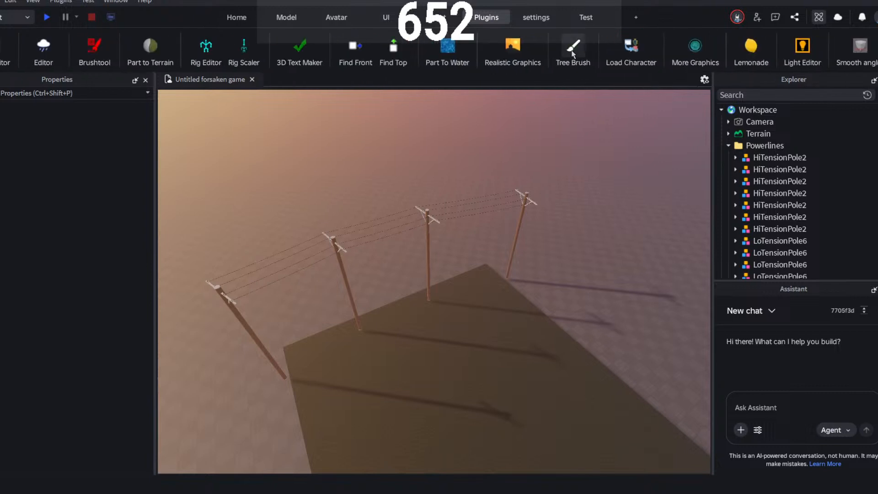
pyautogui.hscroll(3, 572, 54)
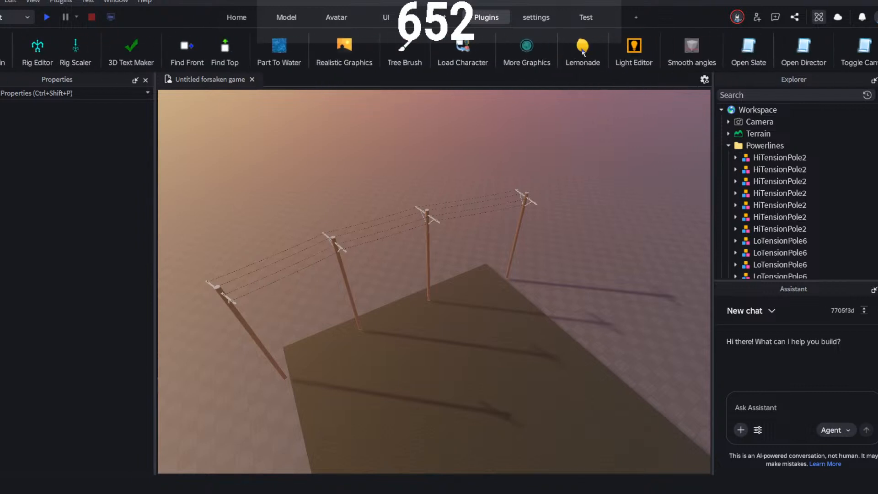
# - Open the Tree Generator plugin and generate a tree beside the picket fence
pyautogui.hscroll(-20, 579, 47)
pyautogui.hscroll(-2, 579, 47)
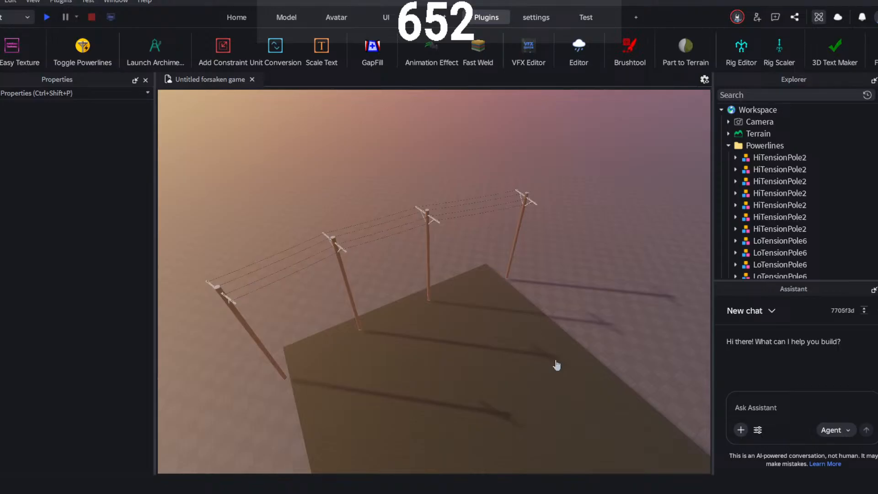
pyautogui.scroll(-10, 691, 51)
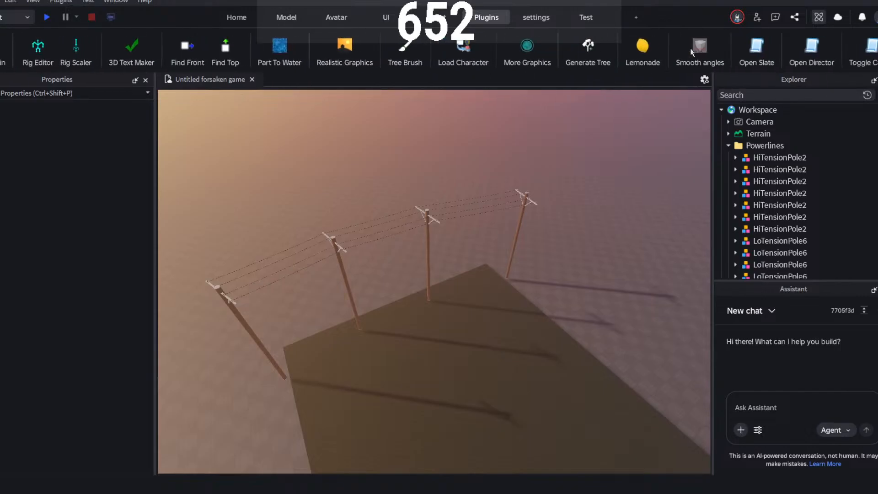
pyautogui.scroll(3, 691, 51)
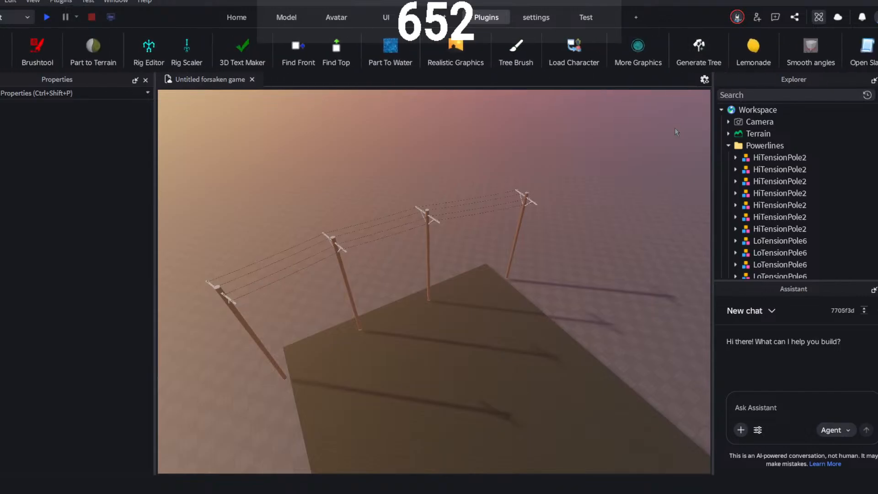
pyautogui.click(699, 48)
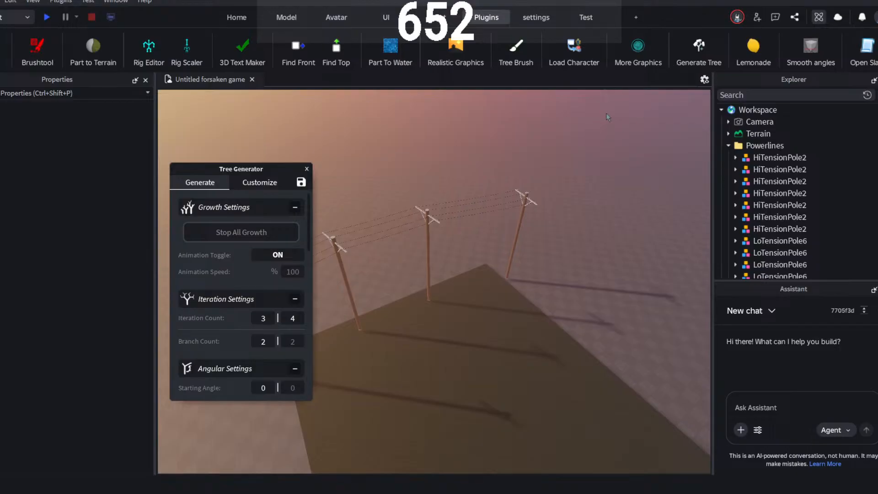
pyautogui.moveTo(575, 137); pyautogui.dragTo(568, 135, button='right')
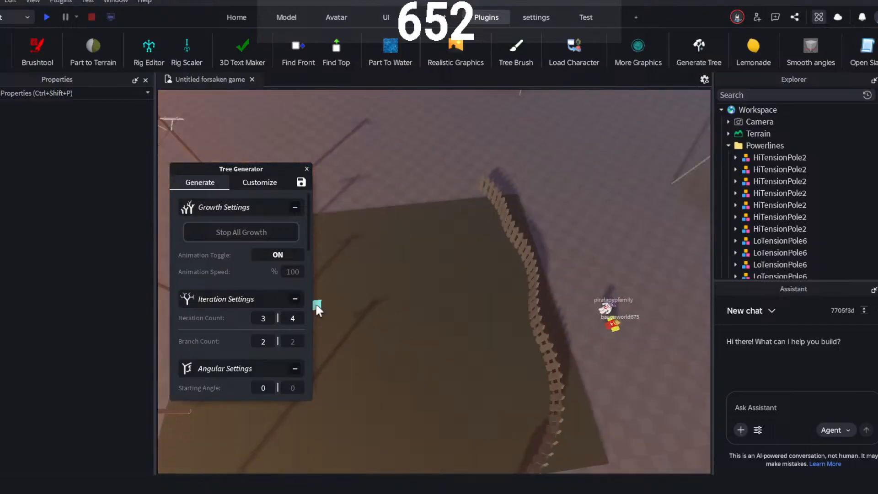
pyautogui.scroll(5, 566, 178)
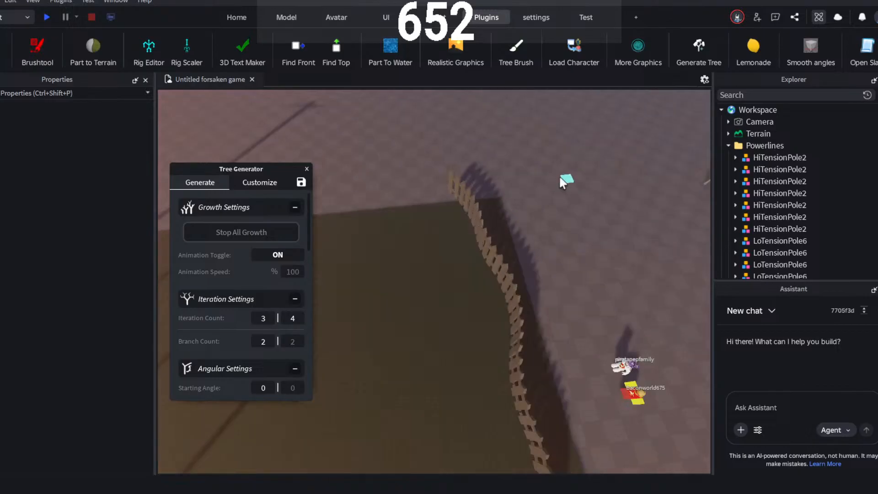
pyautogui.click(414, 255)
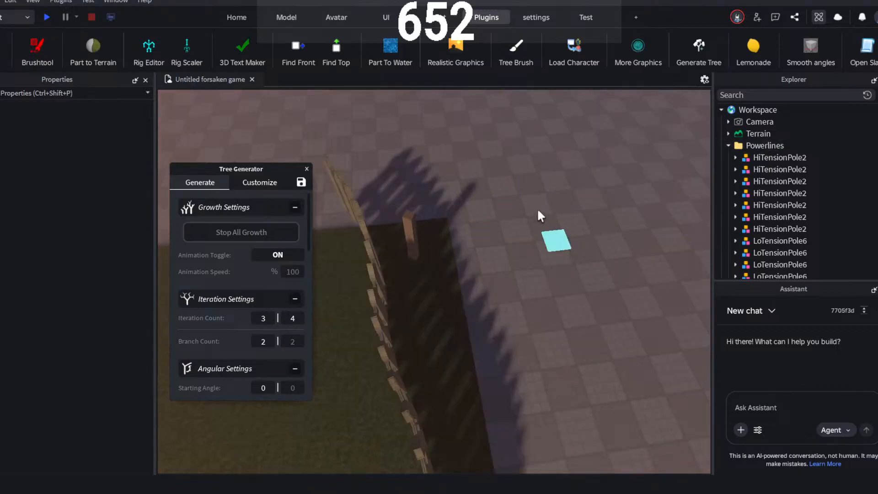
pyautogui.moveTo(521, 241)
pyautogui.mouseDown(button='right')
pyautogui.moveTo(531, 239)
pyautogui.moveTo(514, 237)
pyautogui.mouseUp(button='right')
# - Undo the generated tree beside the picket fence
pyautogui.scroll(-5, 523, 239)
pyautogui.hotkey('ctrl', 'z')
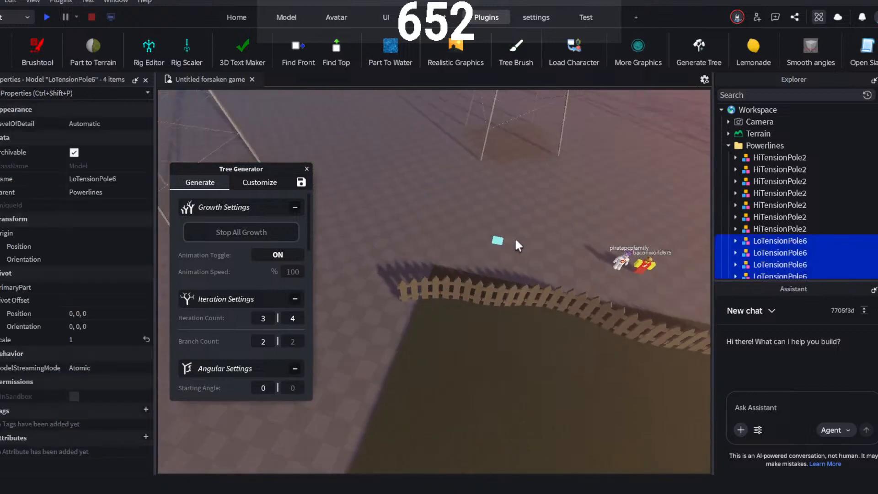
pyautogui.click(484, 235)
pyautogui.press('f')
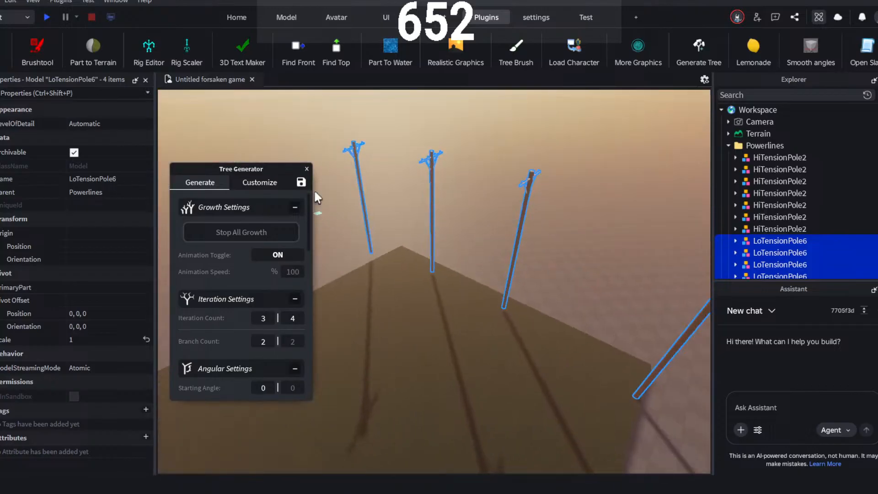
pyautogui.moveTo(419, 161); pyautogui.dragTo(418, 160, button='right')
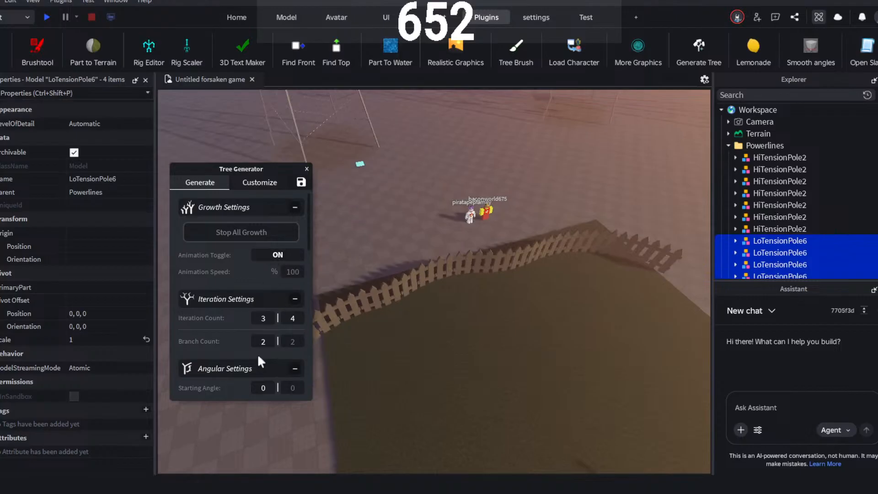
# - Set the Starting Length in the Tree Generator's size settings to 12
pyautogui.scroll(-8, 242, 270)
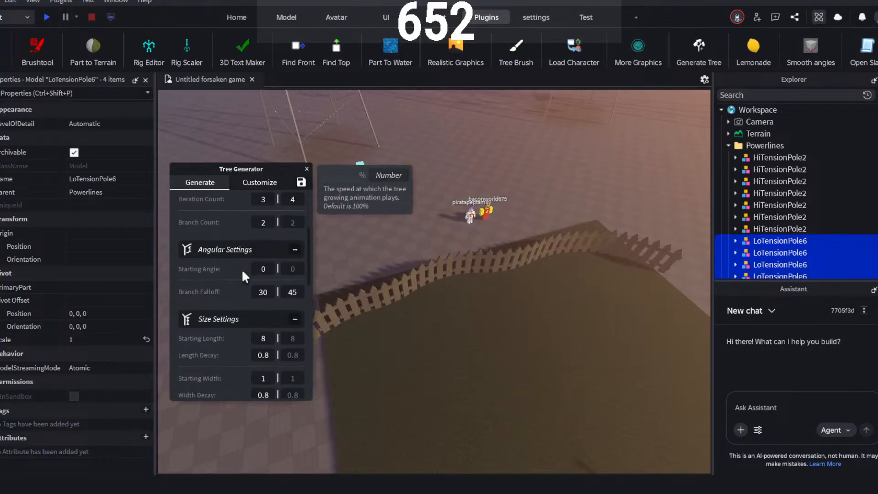
pyautogui.click(268, 219)
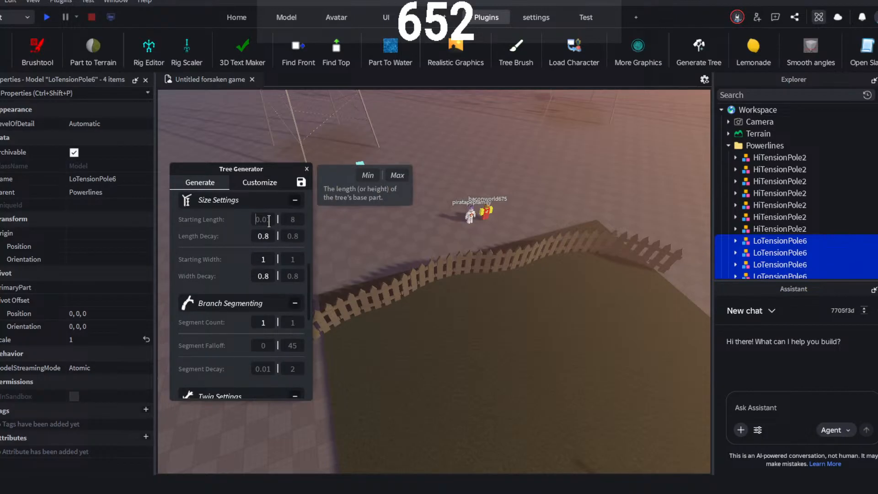
pyautogui.write('12')
pyautogui.press('Return')
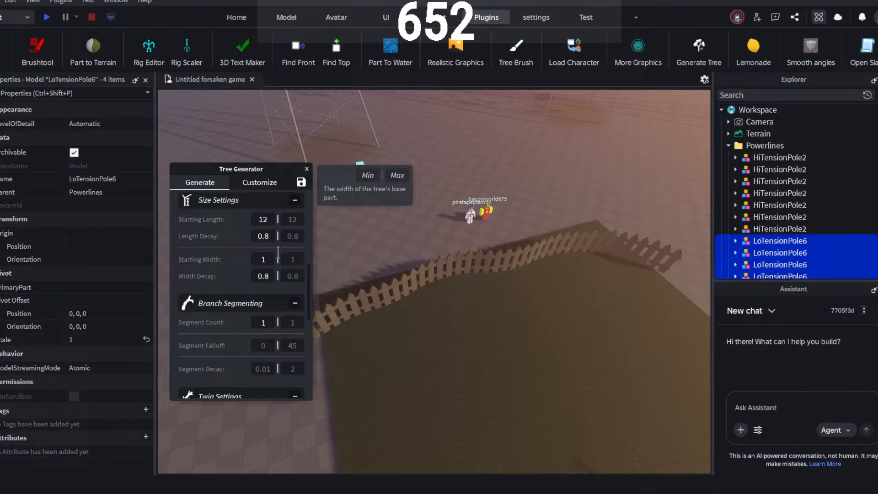
pyautogui.scroll(-5, 267, 264)
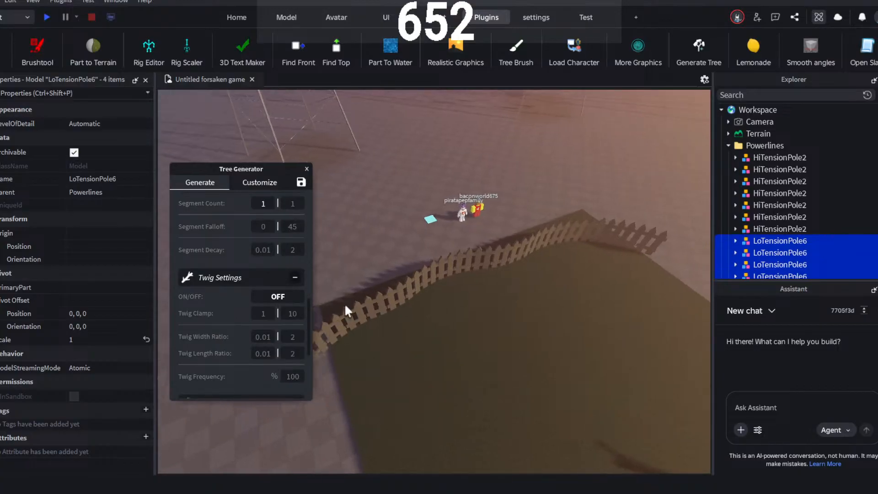
# - Generate a tree with the longer starting length just behind the end of the picket fence
pyautogui.moveTo(342, 314); pyautogui.dragTo(343, 312, button='right')
pyautogui.press('w')
pyautogui.scroll(3, 345, 311)
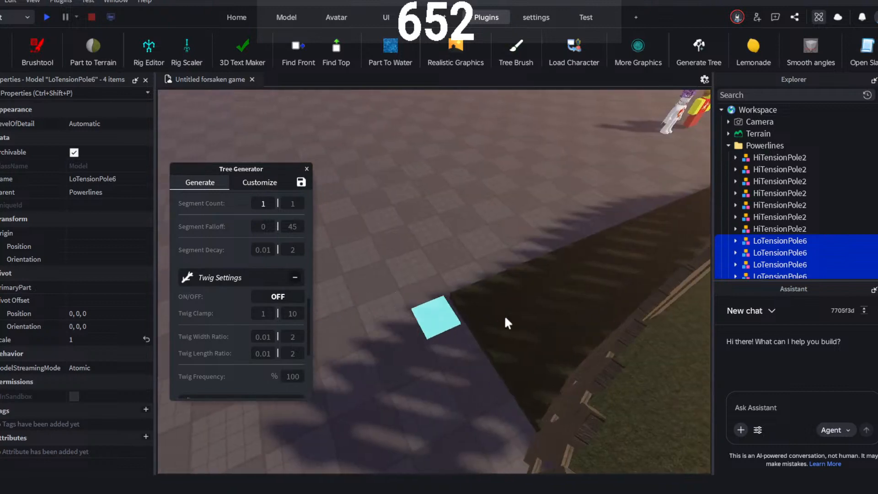
pyautogui.click(518, 314)
pyautogui.press('s')
pyautogui.moveTo(444, 274)
pyautogui.mouseDown(button='right')
pyautogui.moveTo(437, 278)
pyautogui.moveTo(444, 279)
pyautogui.mouseUp(button='right')
pyautogui.press('s')
pyautogui.press('d')
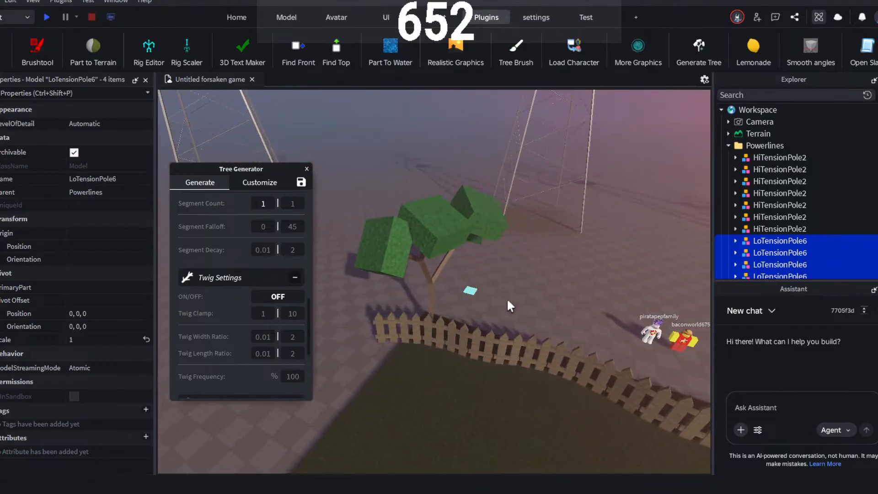
# - Undo the generated tree behind the fence and close the Tree Generator
pyautogui.moveTo(508, 302); pyautogui.dragTo(508, 301, button='right')
pyautogui.press('w')
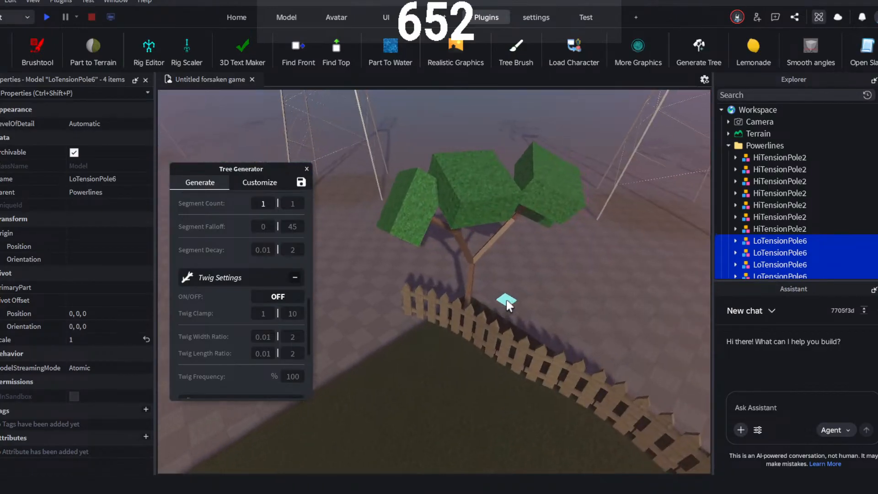
pyautogui.hotkey('ctrl', 'z')
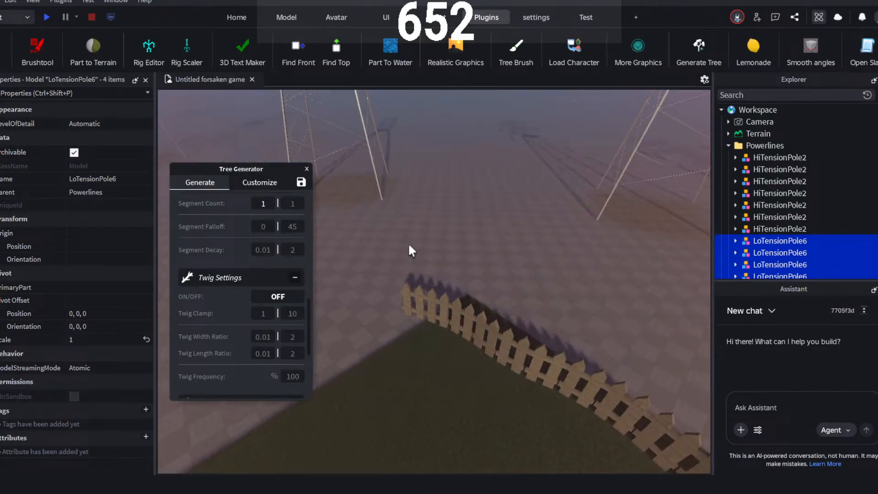
pyautogui.click(306, 169)
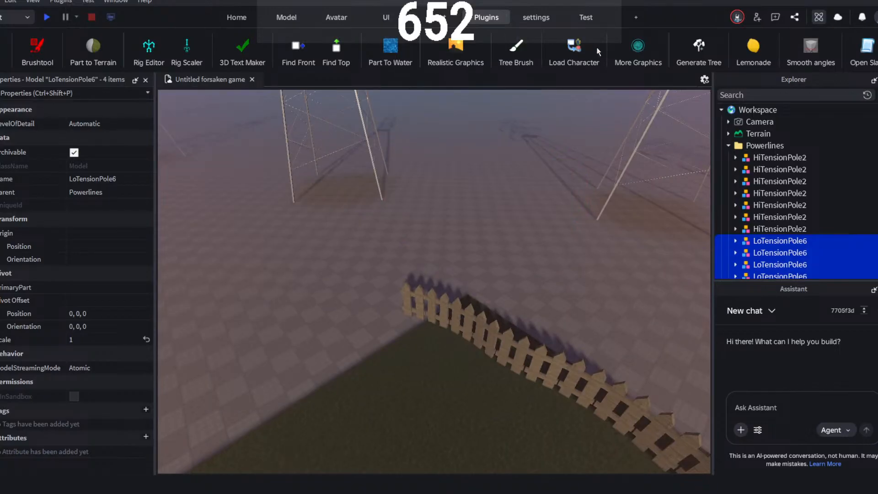
# - Open the Tree Brush plugin and place a realistic tree at the grass area's corner by the end of the picket fence
pyautogui.scroll(10, 598, 51)
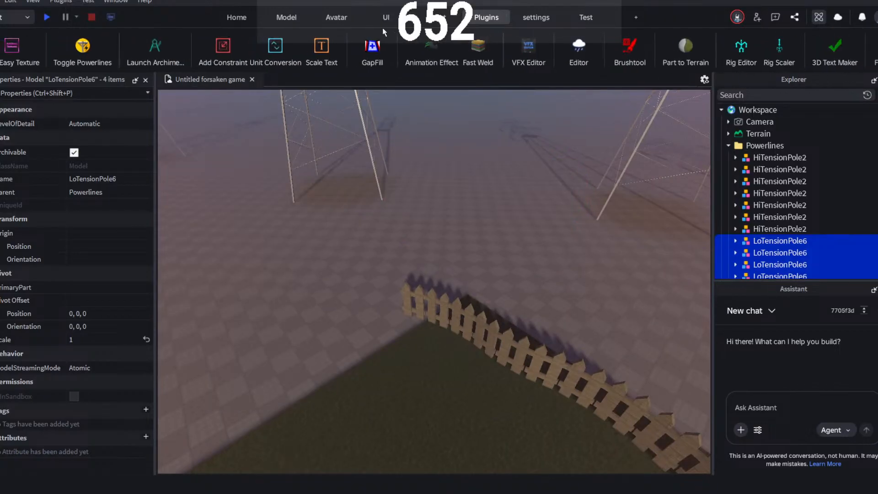
pyautogui.scroll(-15, 466, 44)
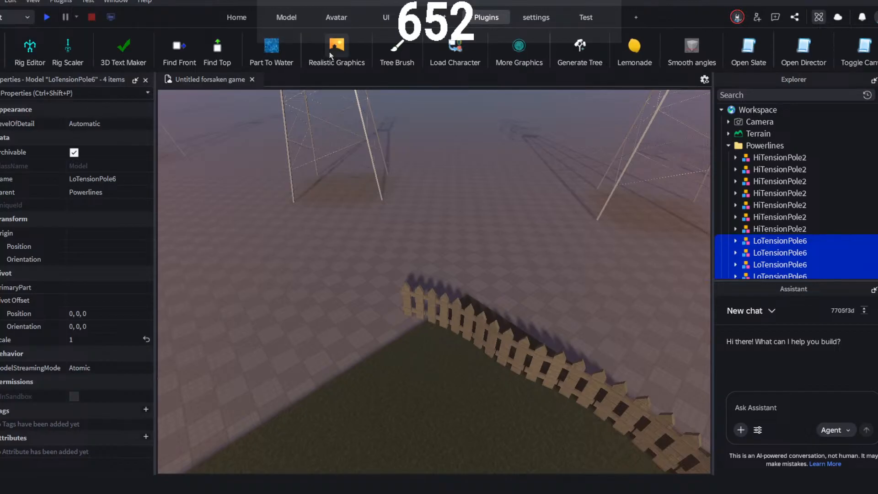
pyautogui.click(404, 54)
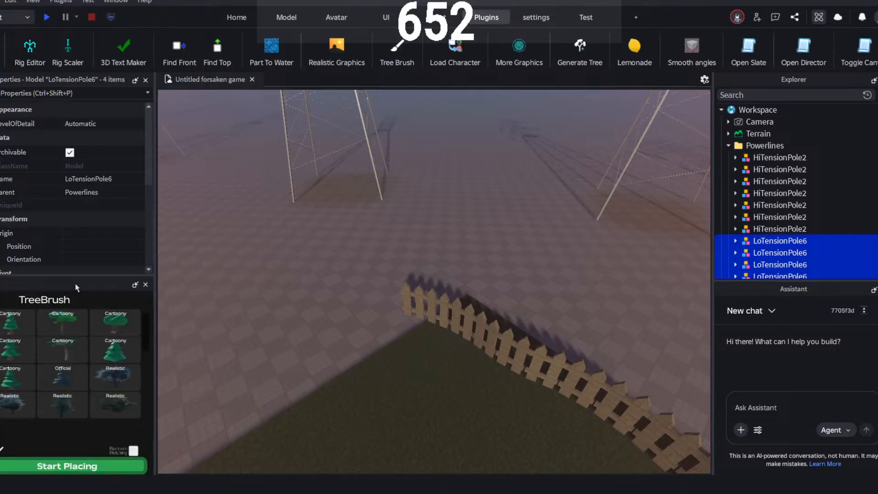
pyautogui.moveTo(266, 241); pyautogui.dragTo(423, 241)
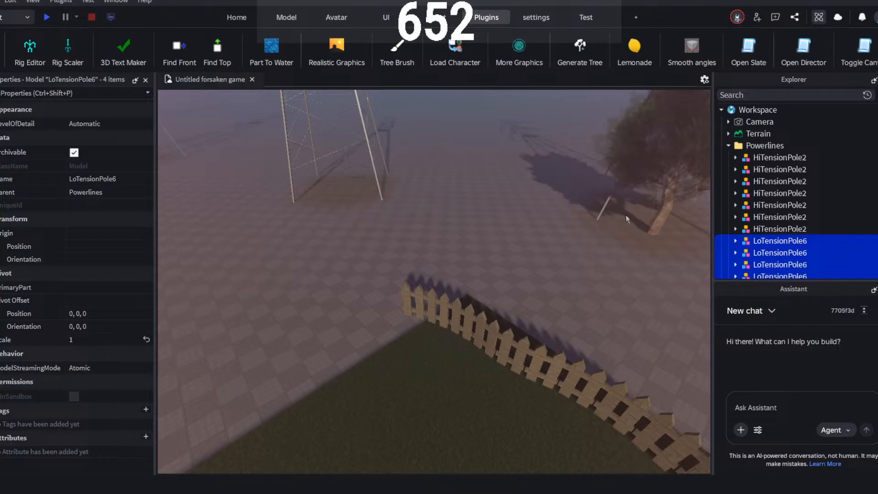
pyautogui.moveTo(297, 356); pyautogui.dragTo(256, 338)
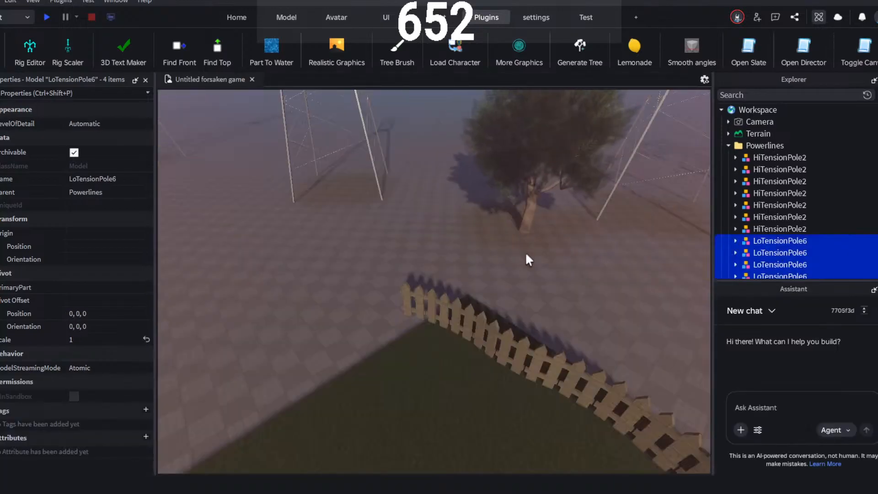
pyautogui.scroll(5, 523, 270)
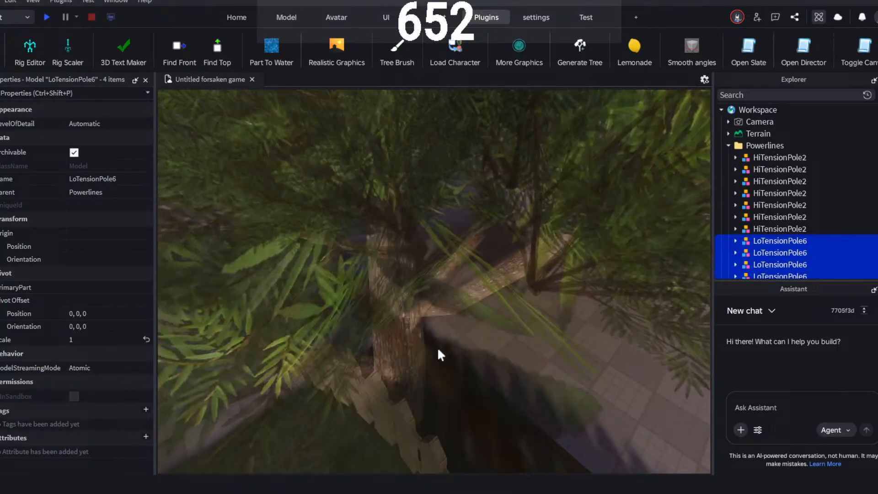
pyautogui.click(443, 336)
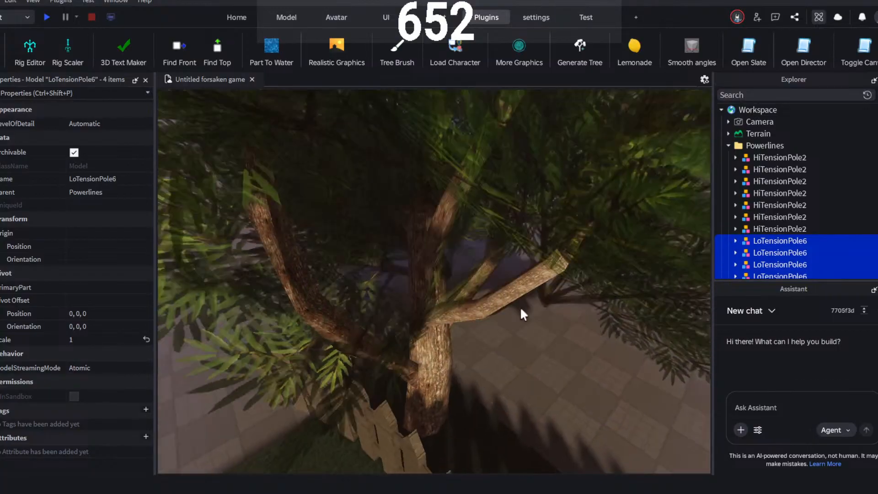
# - Place three more realistic trees near the remaining corners of the grass area
pyautogui.moveTo(521, 308)
pyautogui.mouseDown(button='right')
pyautogui.moveTo(505, 314)
pyautogui.moveTo(514, 309)
pyautogui.mouseUp(button='right')
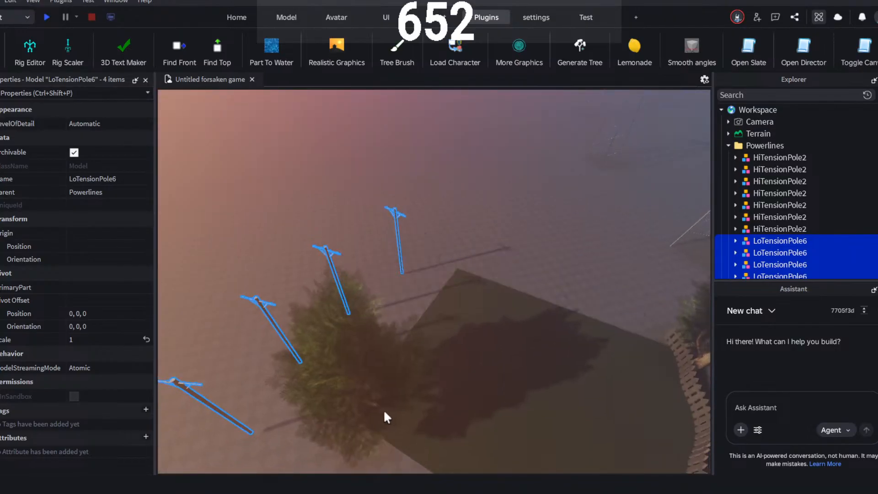
pyautogui.click(402, 420)
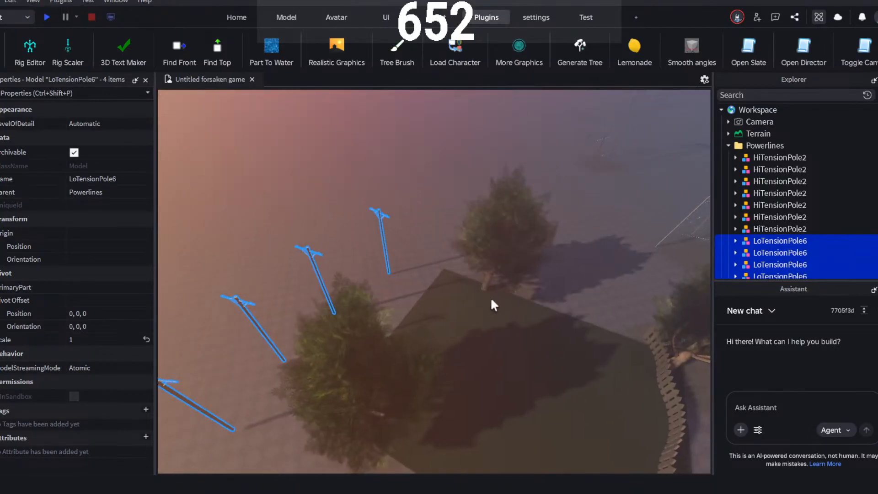
pyautogui.click(502, 298)
pyautogui.moveTo(585, 256); pyautogui.dragTo(587, 264, button='right')
pyautogui.click(519, 352)
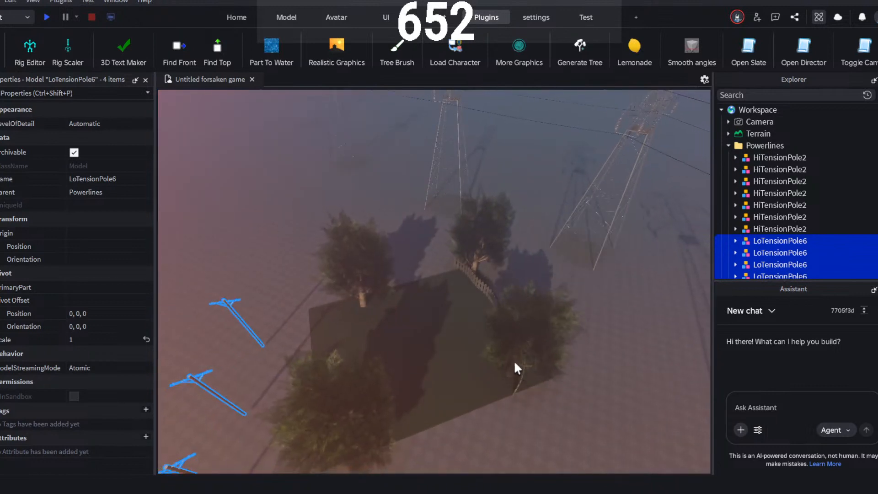
pyautogui.click(513, 364)
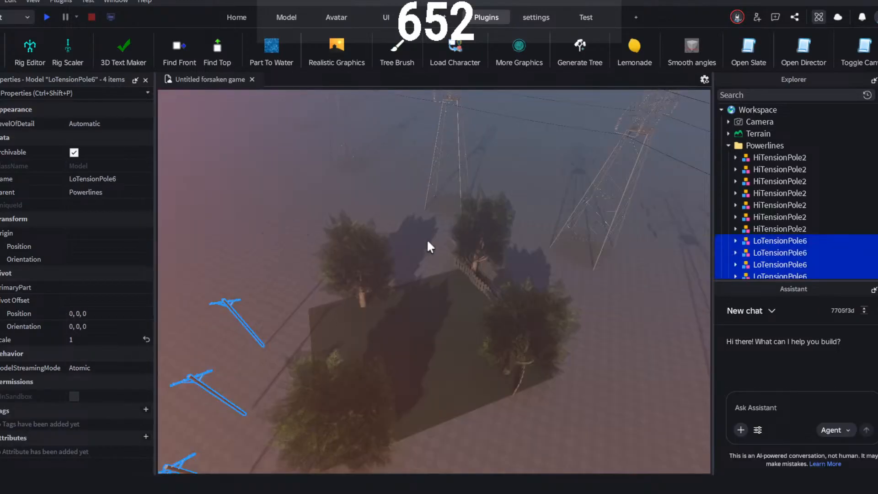
# - Move the four selected low-tension poles about 39 studs over to the grass area so they line its open edge opposite the fence
pyautogui.scroll(-2, 424, 238)
pyautogui.moveTo(418, 236)
pyautogui.mouseDown(button='right')
pyautogui.moveTo(418, 228)
pyautogui.moveTo(440, 232)
pyautogui.moveTo(423, 234)
pyautogui.mouseUp(button='right')
pyautogui.scroll(3, 420, 229)
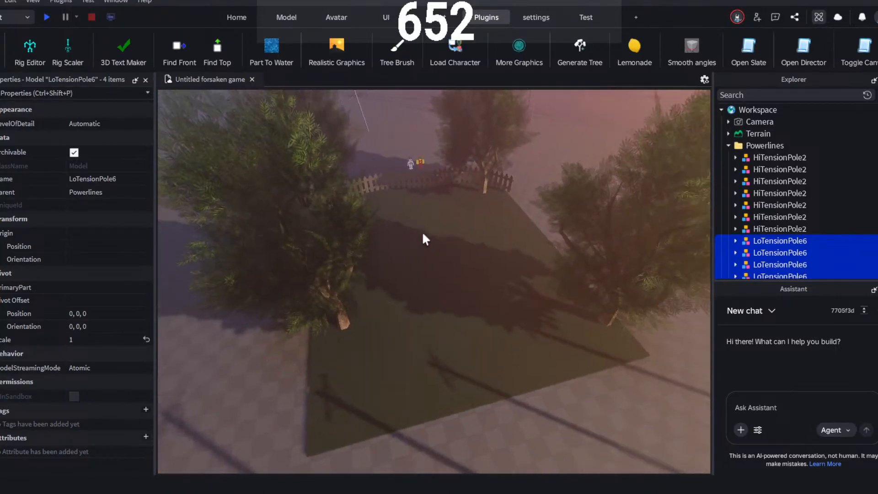
pyautogui.scroll(-4, 421, 231)
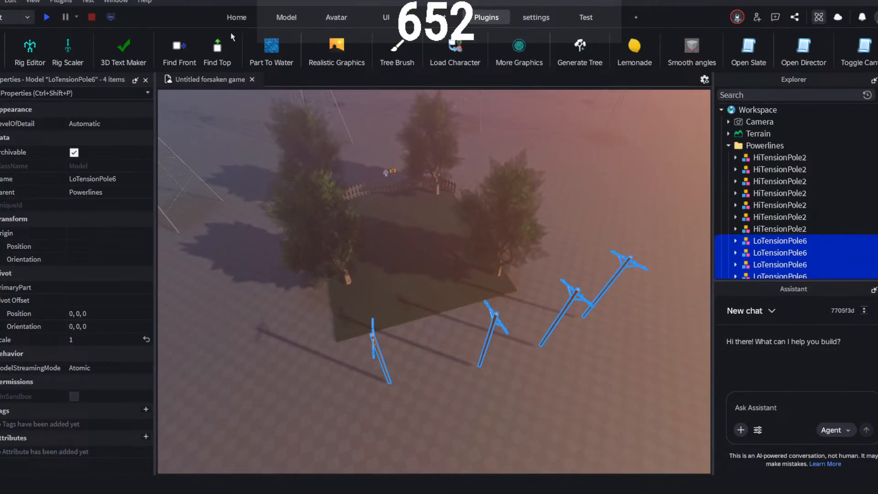
pyautogui.scroll(4, 232, 37)
pyautogui.click(236, 19)
pyautogui.scroll(5, 106, 50)
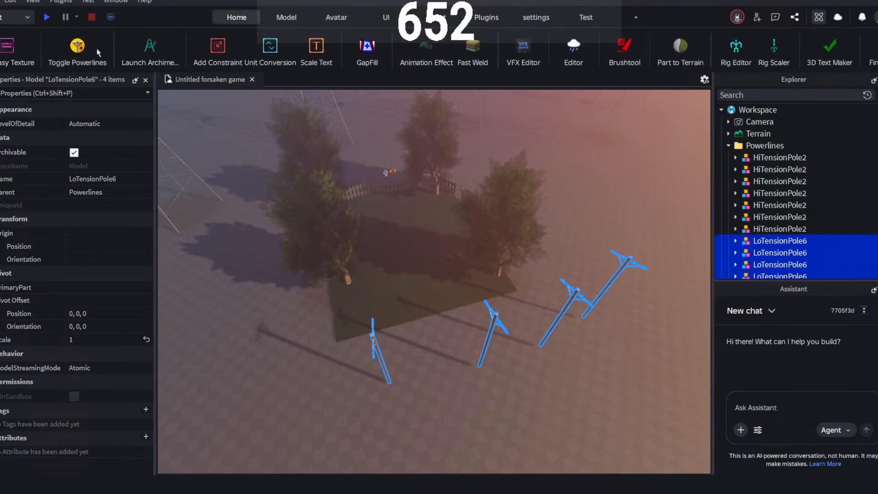
pyautogui.click(240, 21)
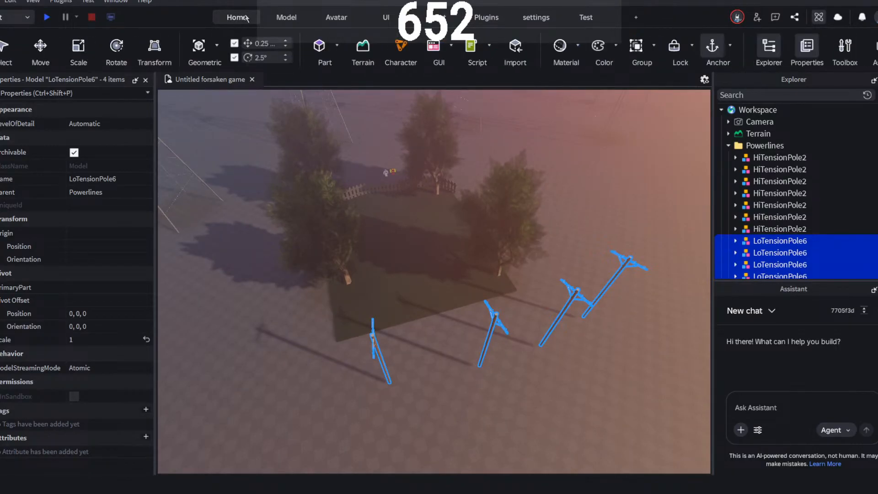
pyautogui.click(40, 46)
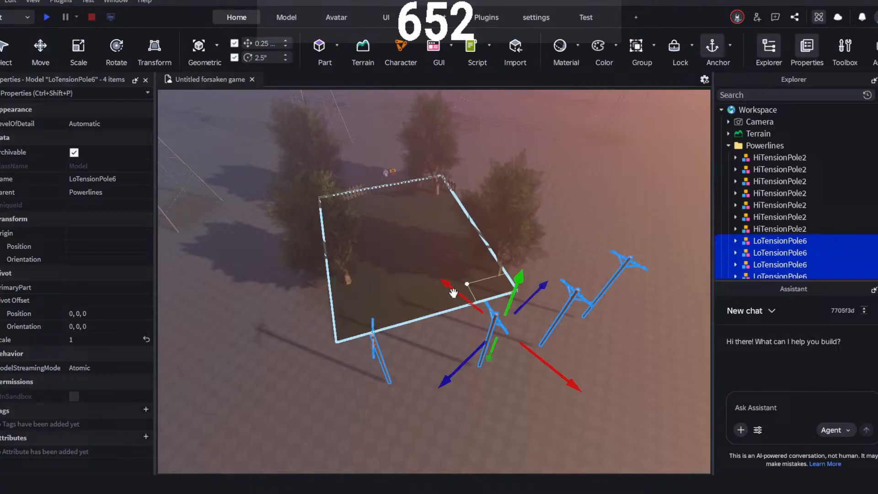
pyautogui.moveTo(453, 285); pyautogui.dragTo(347, 271)
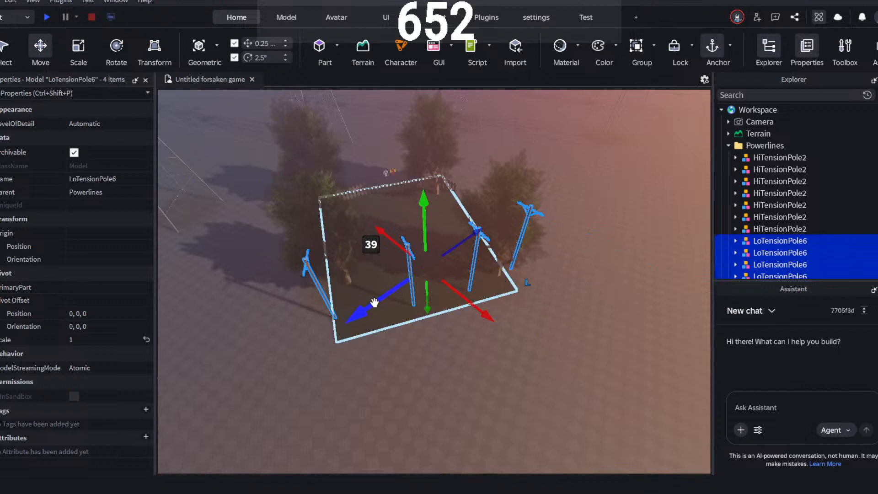
pyautogui.moveTo(374, 303); pyautogui.dragTo(384, 320)
pyautogui.click(481, 359)
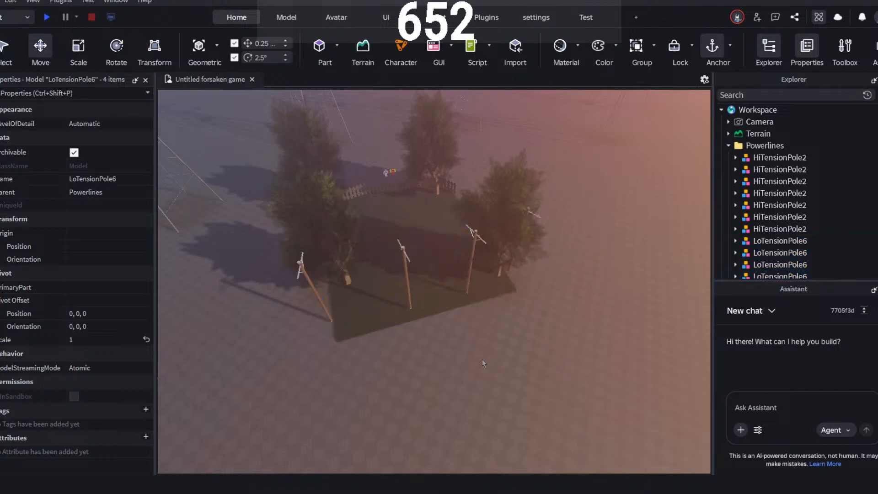
# - Open the power pole plugin's wiring mode and string wires across the first three poles along the grass edge
pyautogui.scroll(3, 386, 239)
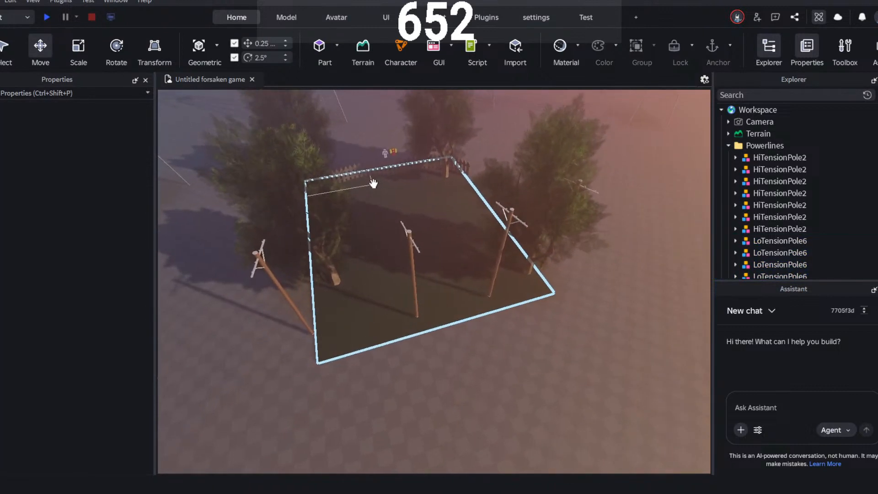
pyautogui.scroll(1, 373, 184)
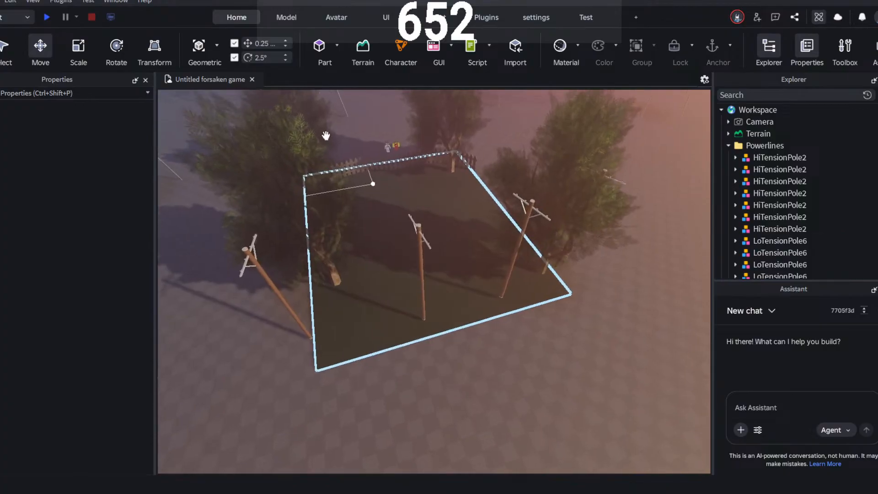
pyautogui.click(481, 24)
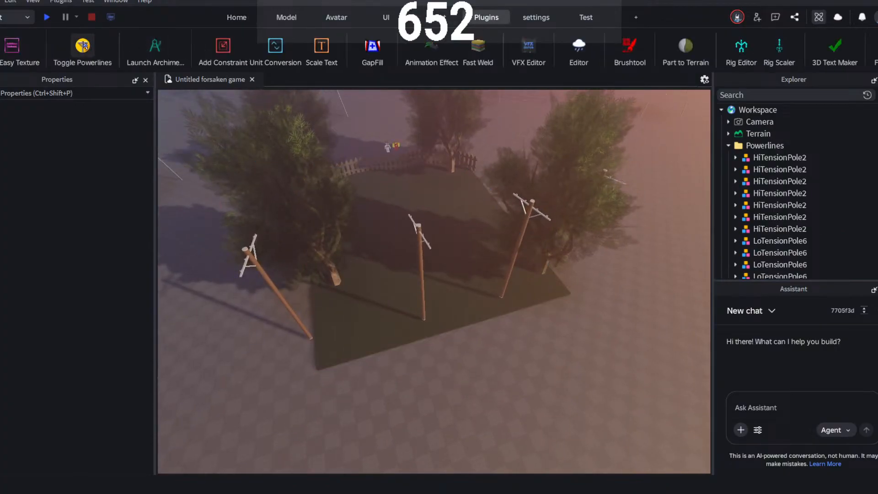
pyautogui.click(85, 45)
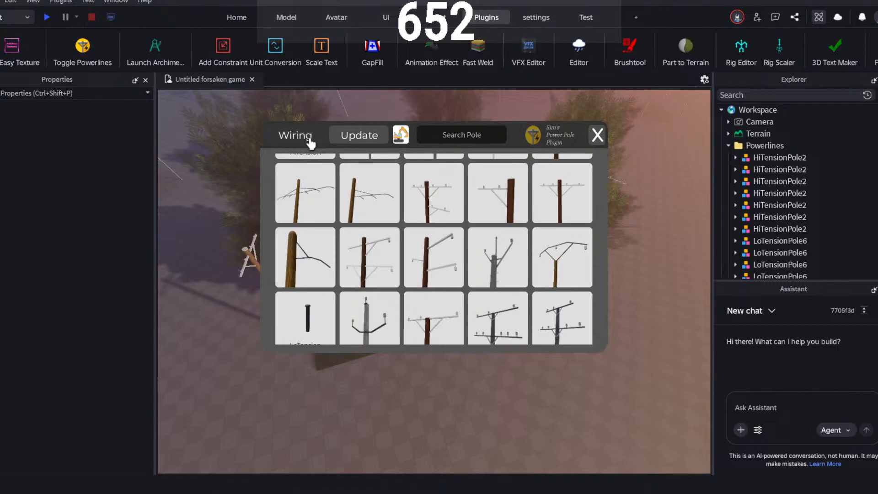
pyautogui.click(295, 134)
pyautogui.click(315, 254)
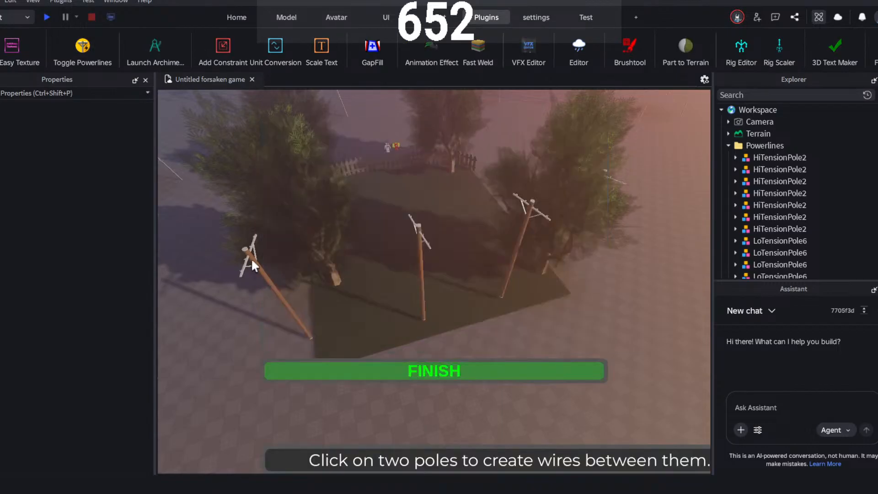
pyautogui.click(251, 258)
pyautogui.click(421, 231)
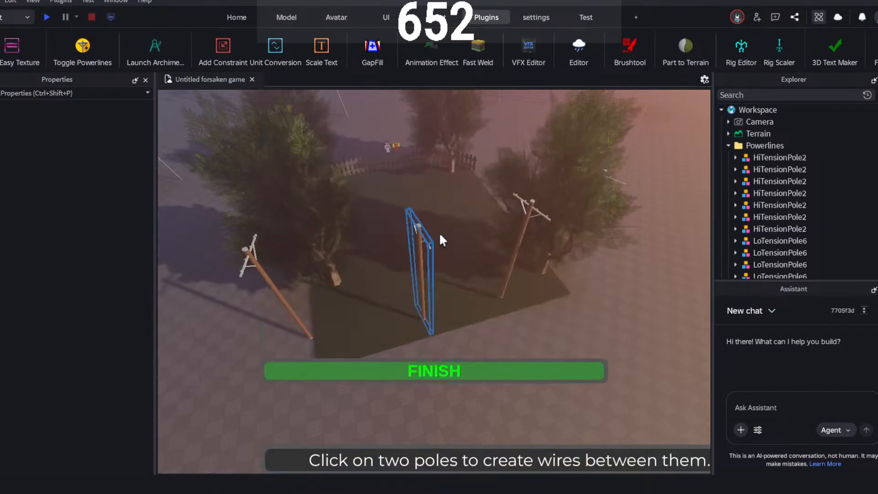
pyautogui.click(531, 204)
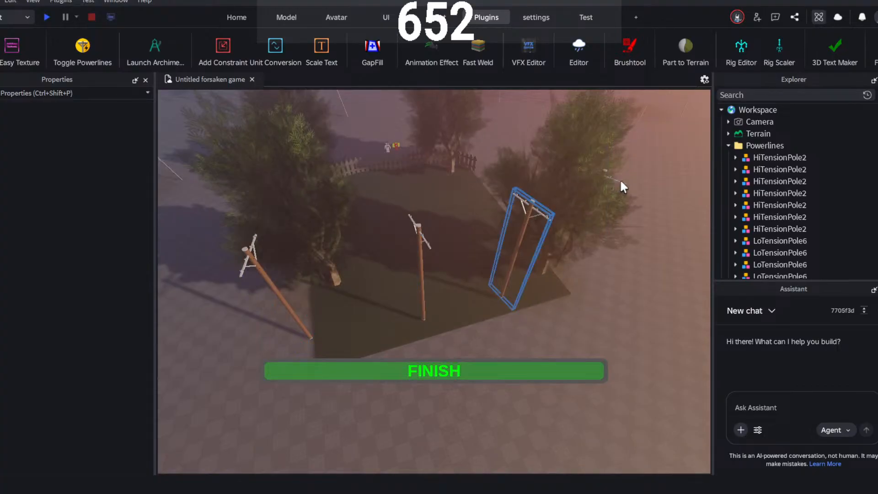
# - Wire the third pole to the fourth pole behind the corner tree, finish wiring and close the power pole plugin
pyautogui.press('w')
pyautogui.press('d')
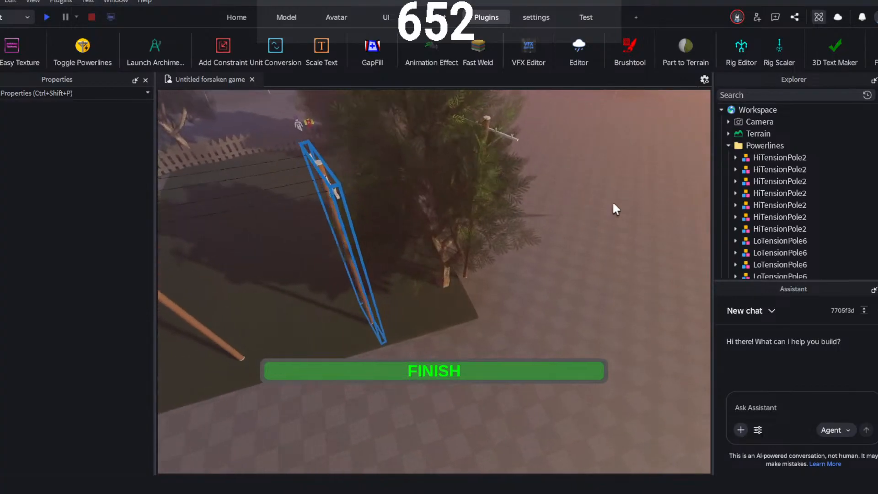
pyautogui.press('w')
pyautogui.press('d')
pyautogui.moveTo(425, 272)
pyautogui.mouseDown(button='right')
pyautogui.moveTo(430, 264)
pyautogui.moveTo(425, 268)
pyautogui.mouseUp(button='right')
pyautogui.press('w')
pyautogui.press('w')
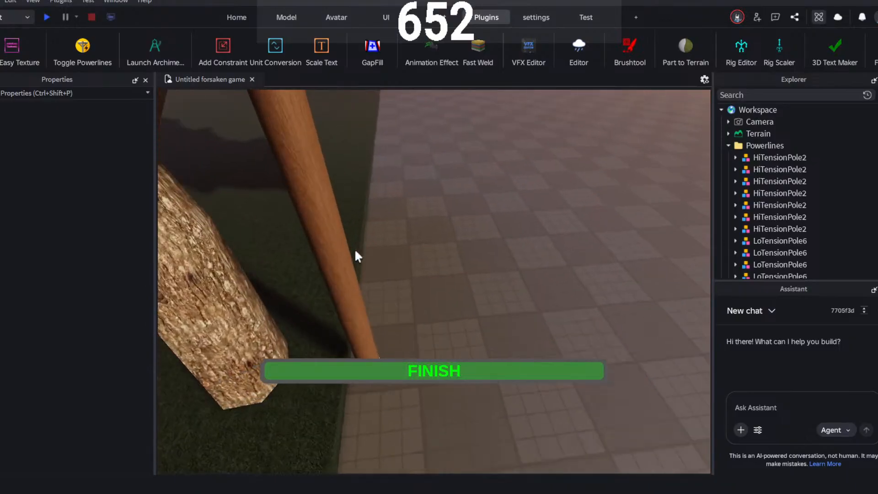
pyautogui.moveTo(355, 248)
pyautogui.mouseDown(button='right')
pyautogui.moveTo(357, 238)
pyautogui.moveTo(354, 246)
pyautogui.mouseUp(button='right')
pyautogui.press('s')
pyautogui.moveTo(385, 322); pyautogui.dragTo(492, 317, button='right')
pyautogui.click(483, 319)
pyautogui.press('s')
pyautogui.click(457, 374)
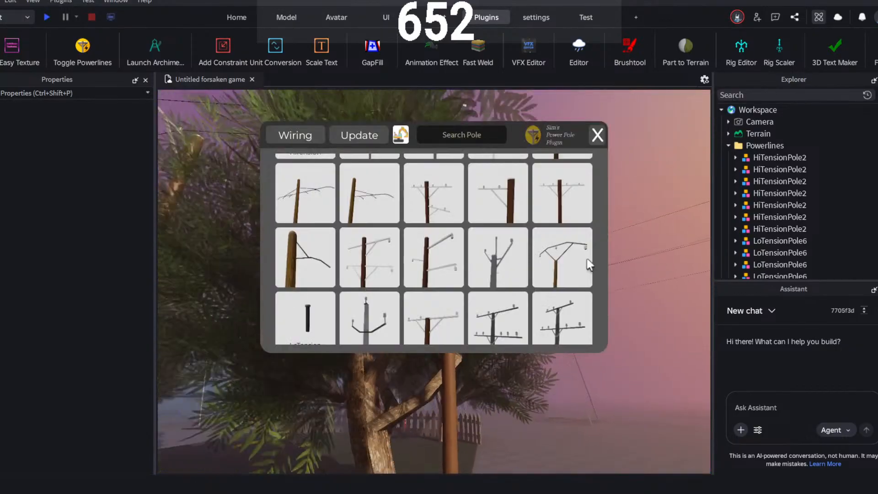
pyautogui.click(597, 133)
# - Inspect the wired poles and the trees around the grass area from above and from different angles
pyautogui.moveTo(607, 328); pyautogui.dragTo(571, 313, button='right')
pyautogui.press('s')
pyautogui.press('w')
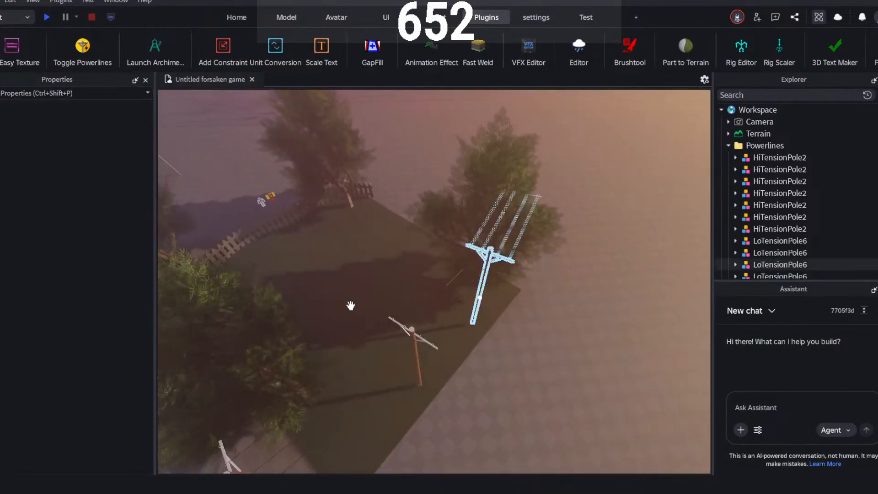
pyautogui.moveTo(351, 305); pyautogui.dragTo(521, 123, button='right')
pyautogui.press('s')
pyautogui.press('s')
pyautogui.press('w')
pyautogui.press('w')
pyautogui.press('s')
pyautogui.press('w')
pyautogui.press('w')
pyautogui.press('s')
pyautogui.press('s')
pyautogui.press('w')
pyautogui.press('s')
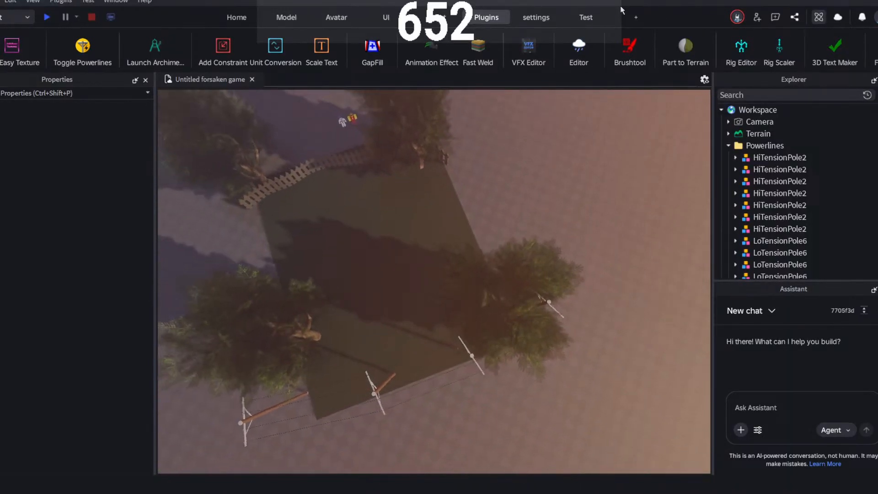
# - Open the Toolbox and look through the models in the inventory
pyautogui.click(236, 17)
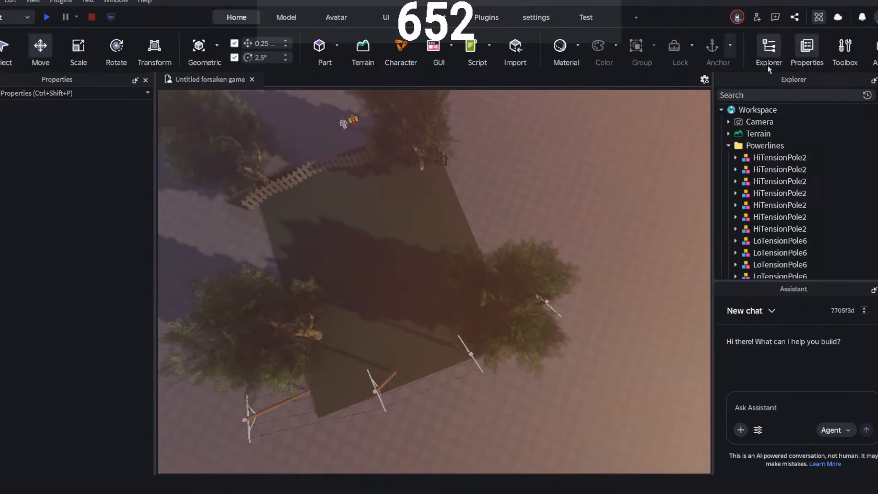
pyautogui.click(844, 48)
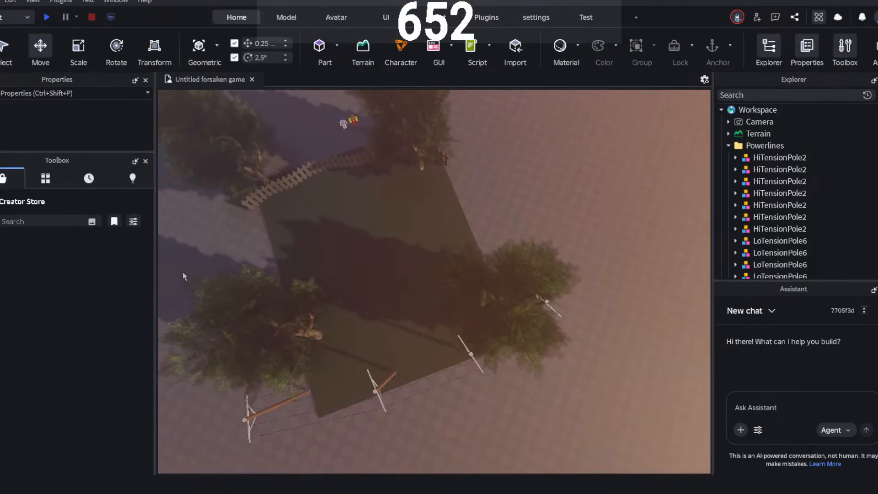
pyautogui.click(44, 179)
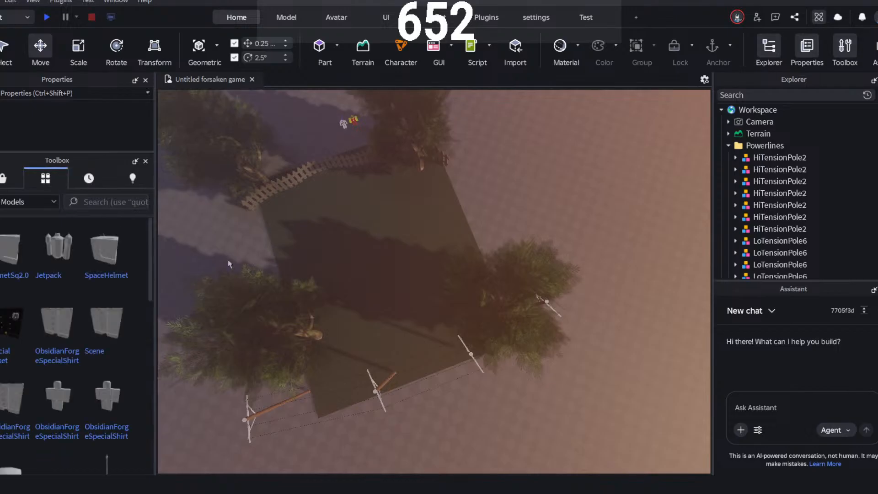
pyautogui.scroll(-3, 84, 264)
pyautogui.scroll(-3, 85, 264)
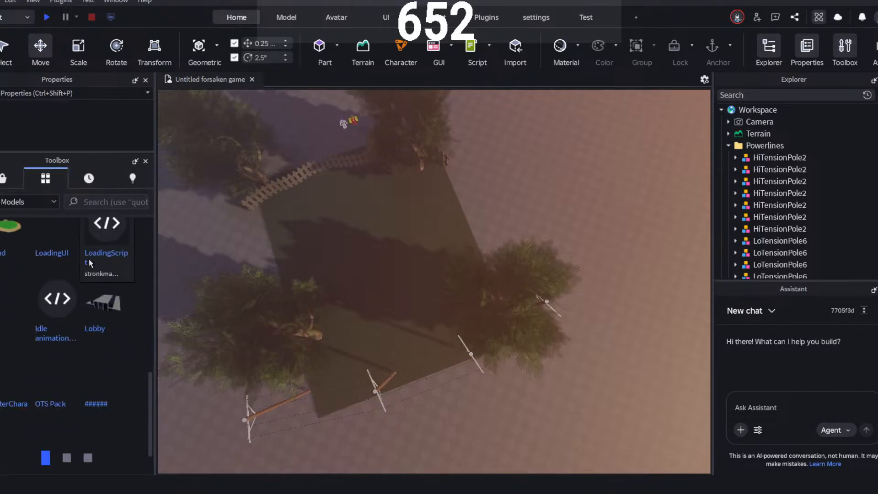
pyautogui.scroll(-5, 88, 264)
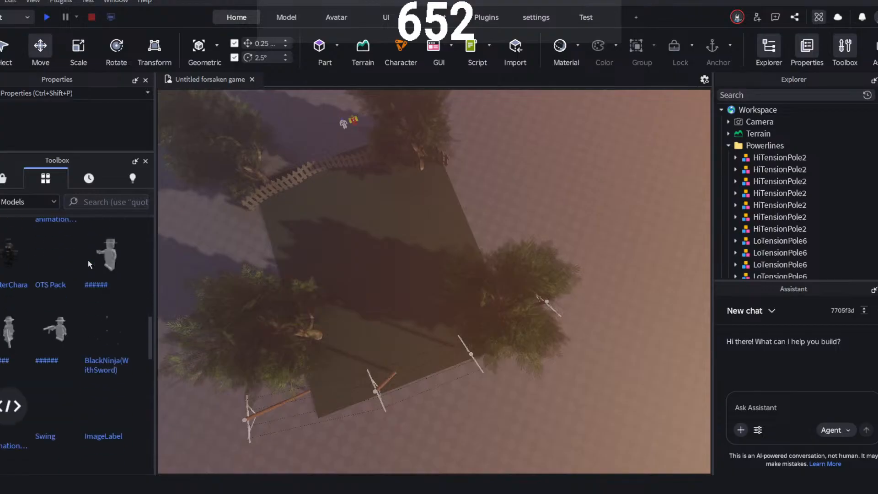
pyautogui.scroll(-5, 90, 264)
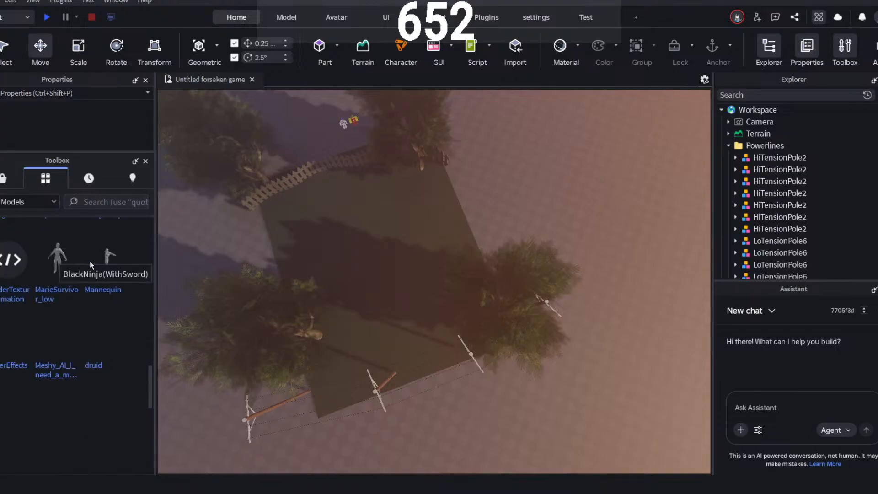
# - Search the Toolbox's Creator Store for "fog circle"
pyautogui.click(2, 178)
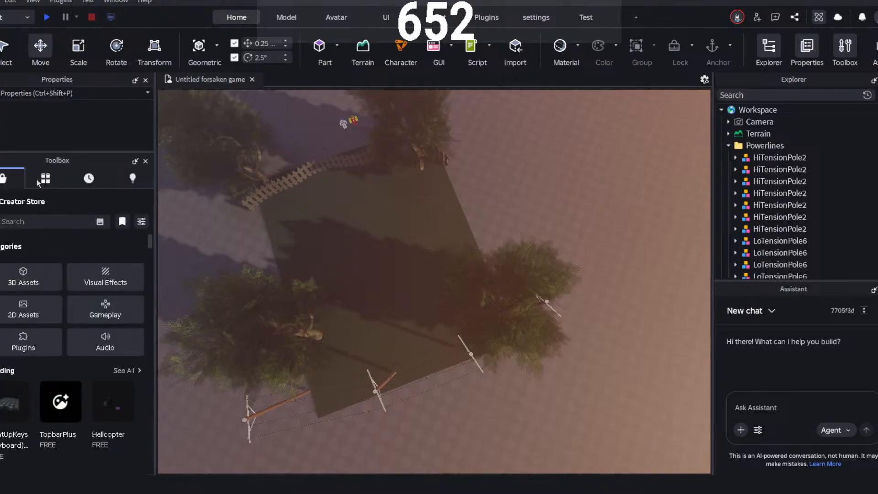
pyautogui.click(46, 223)
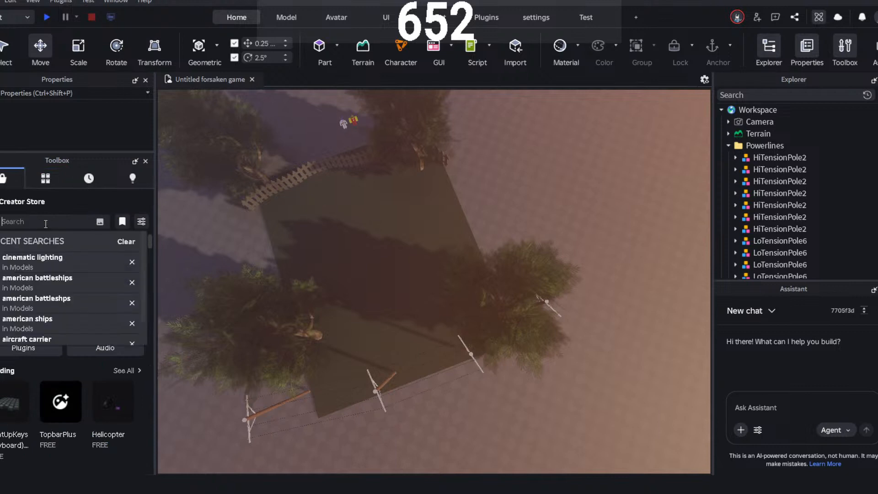
pyautogui.write('fog cr')
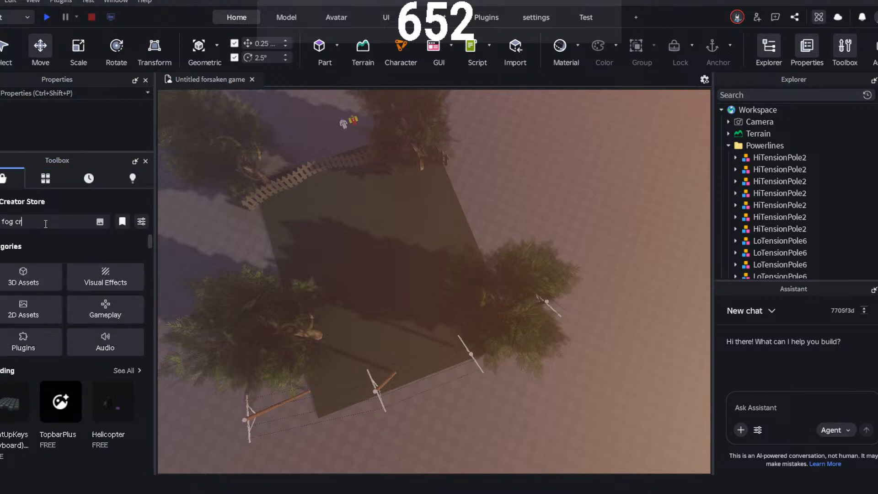
pyautogui.press('BackSpace')
pyautogui.write('ircle')
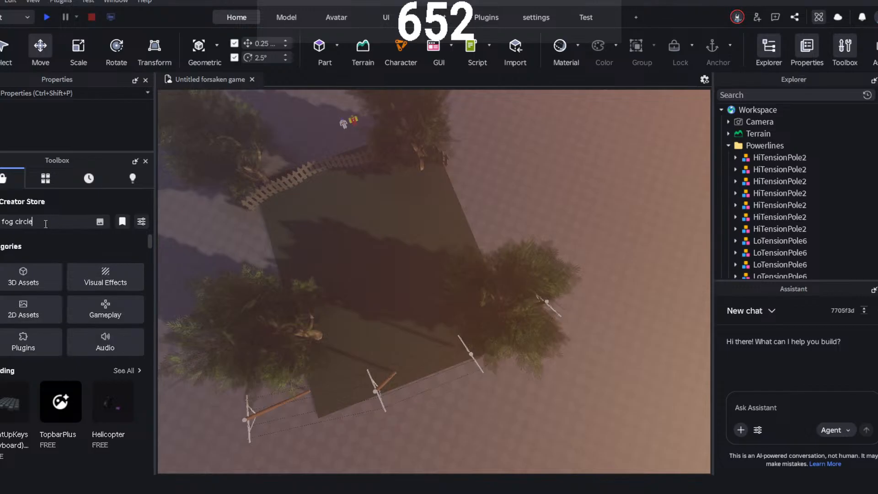
pyautogui.press('Return')
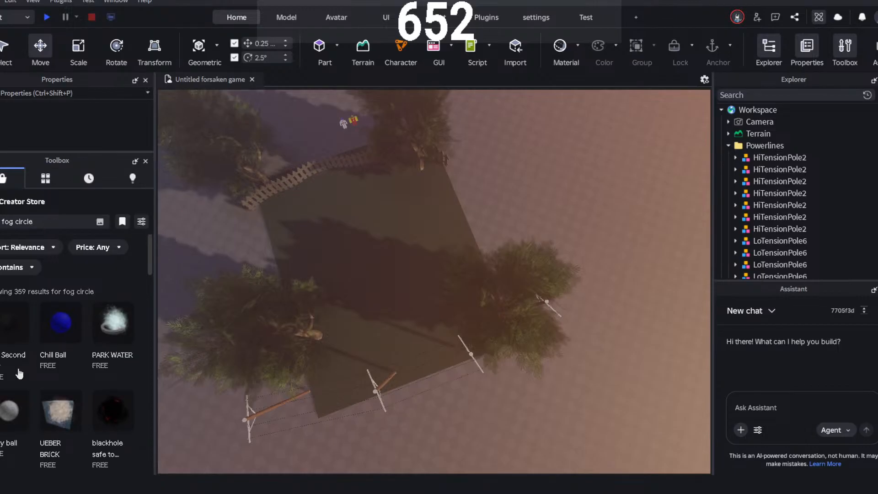
# - Look through the fog circle results for a suitable model and close the Toolbox
pyautogui.scroll(-5, 122, 327)
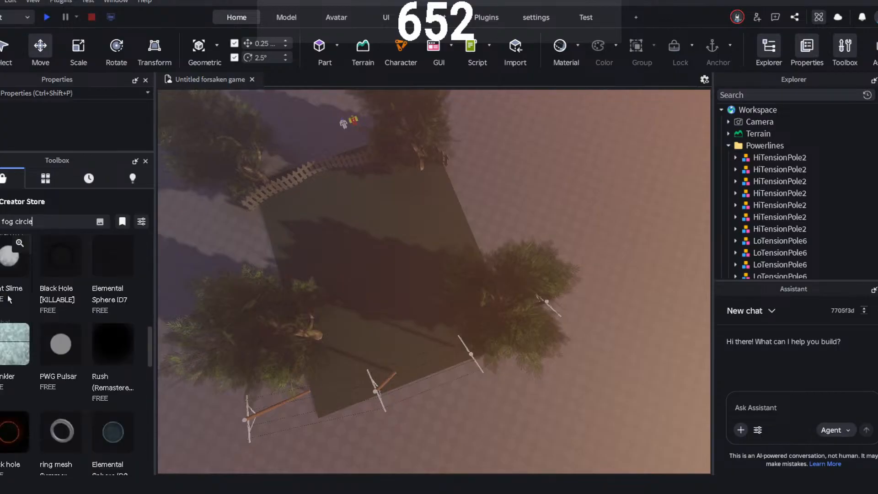
pyautogui.scroll(-3, 64, 320)
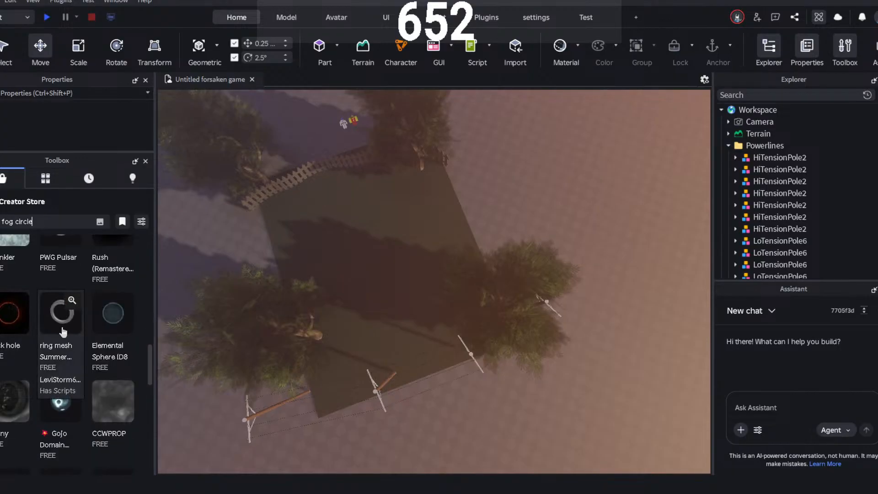
pyautogui.scroll(-3, 67, 329)
pyautogui.scroll(-5, 68, 336)
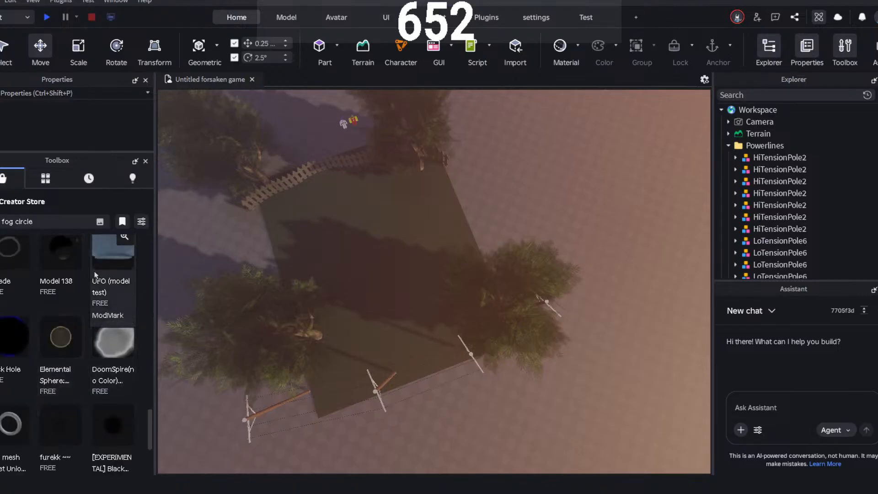
pyautogui.scroll(-3, 95, 274)
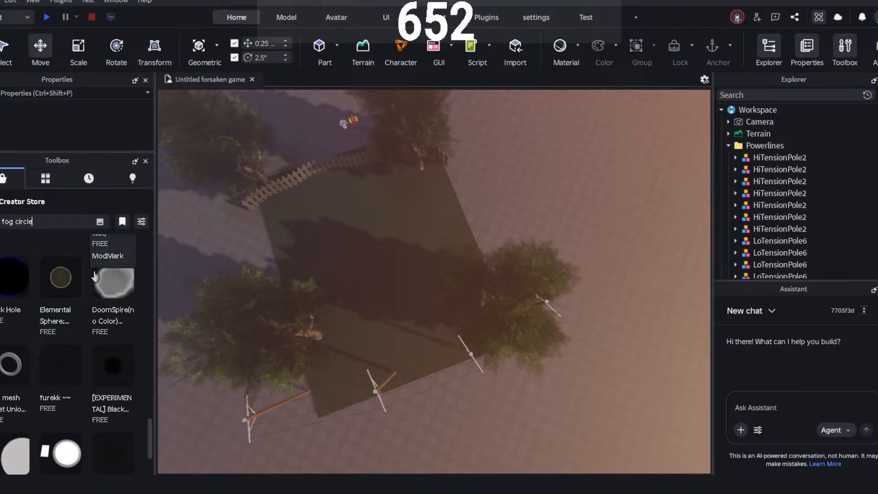
pyautogui.click(146, 161)
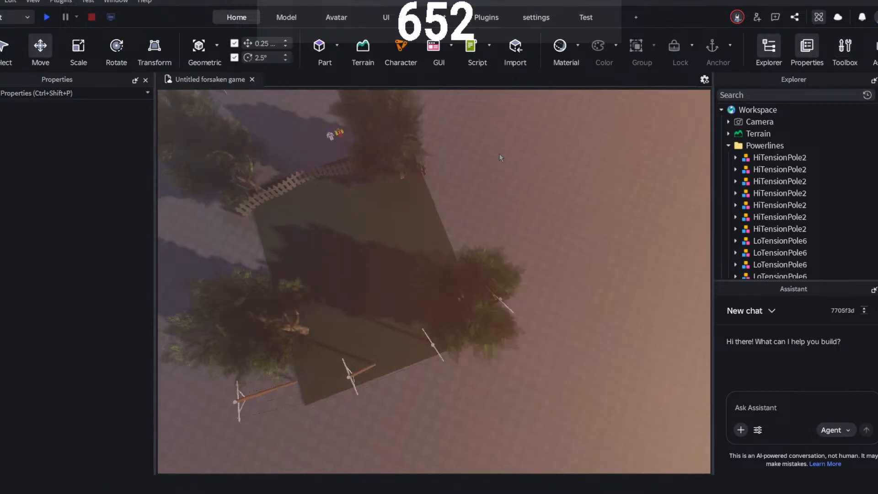
# - Add a block part on the baseplate beside the grass area and scale it to a wall segment sized 11, 45, 2
pyautogui.scroll(3, 503, 154)
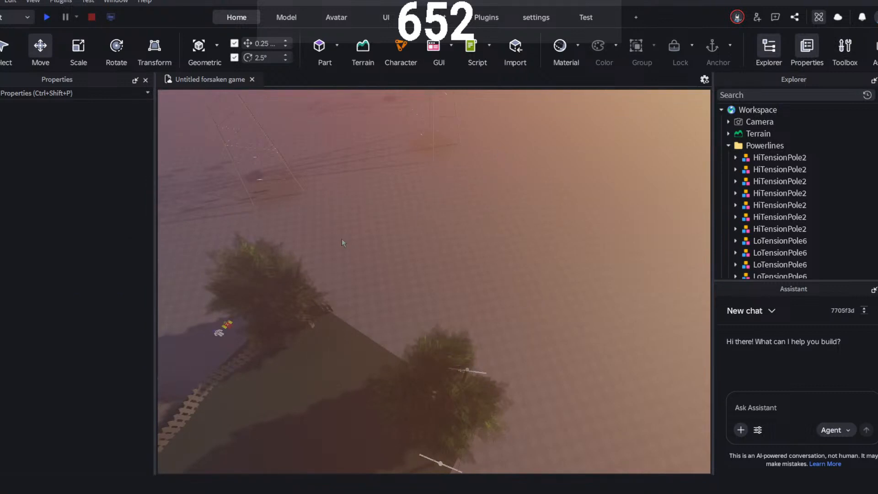
pyautogui.scroll(1, 342, 238)
pyautogui.scroll(5, 468, 228)
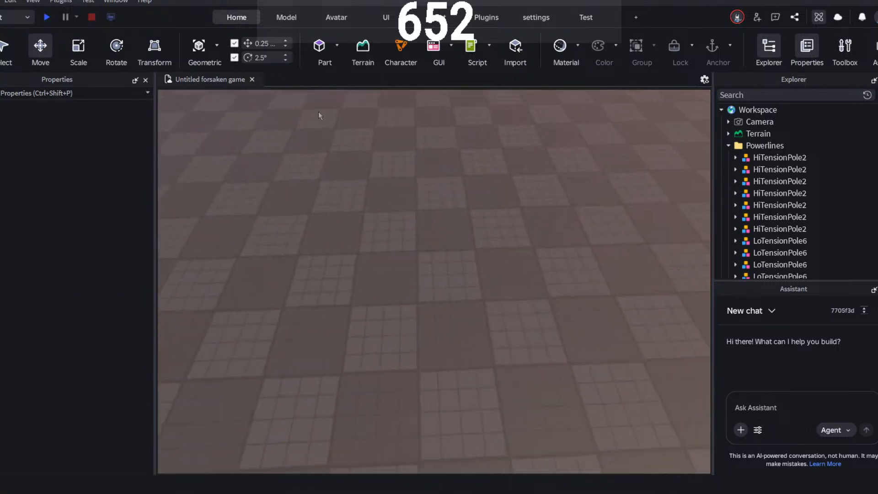
pyautogui.click(319, 46)
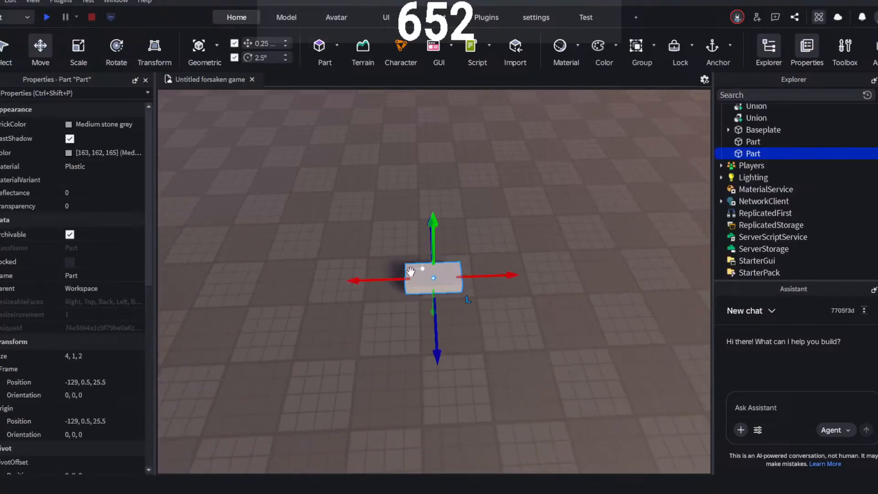
pyautogui.hotkey('ctrl', '3')
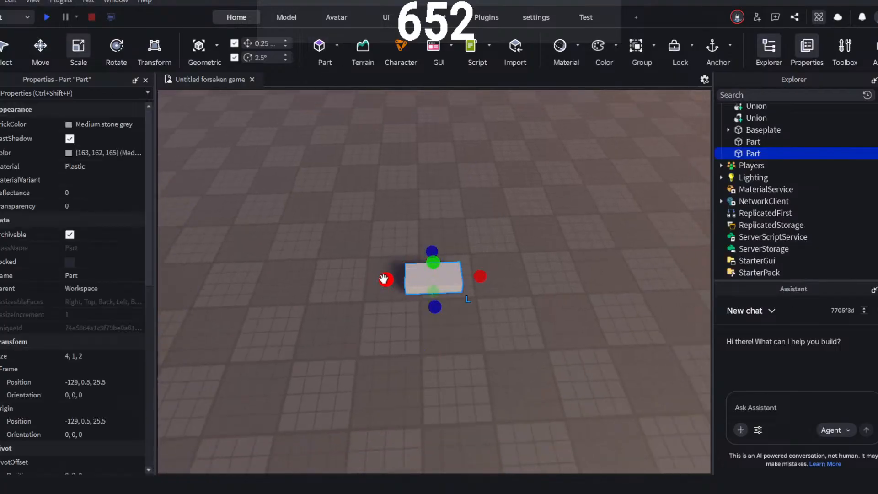
pyautogui.moveTo(385, 279); pyautogui.dragTo(290, 283)
pyautogui.moveTo(287, 284); pyautogui.dragTo(298, 282)
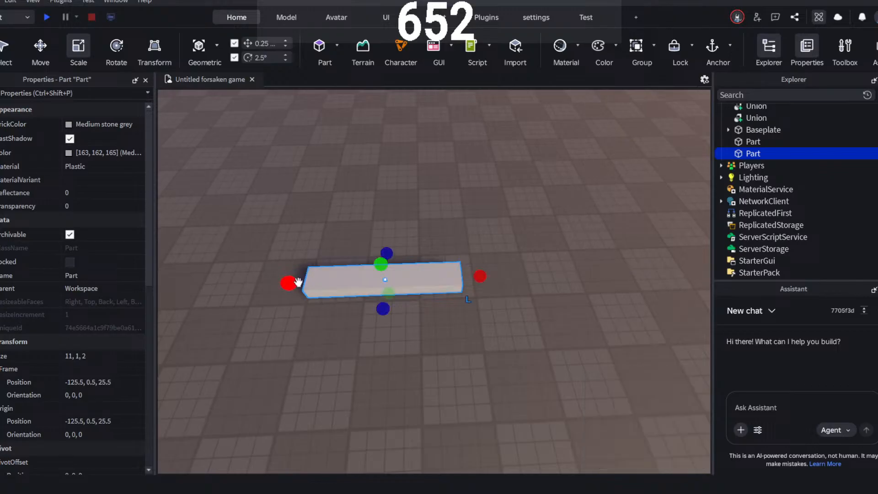
pyautogui.moveTo(386, 265); pyautogui.dragTo(396, 117)
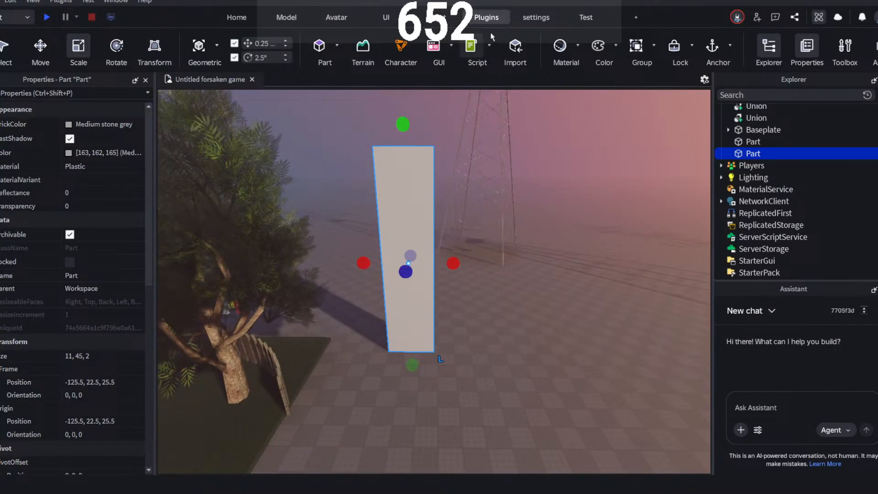
# - Launch the Archimedes plugin on the wall segment and set its arc angle to -15
pyautogui.click(486, 17)
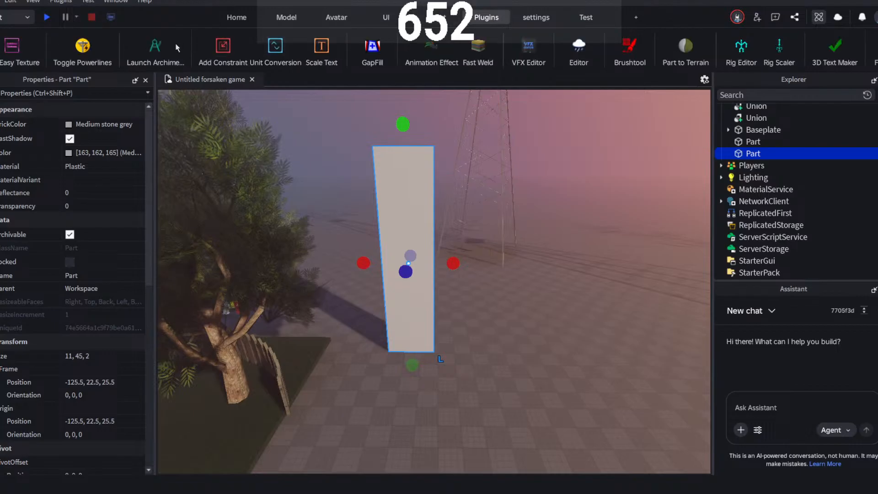
pyautogui.click(154, 46)
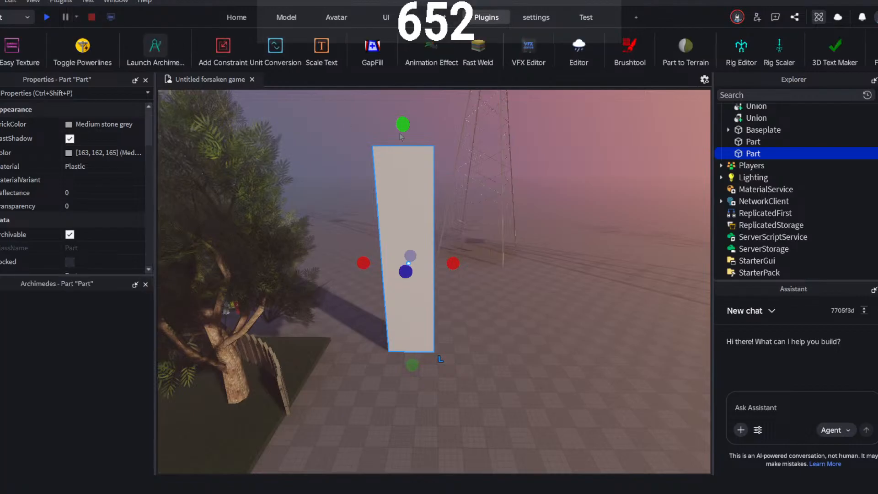
pyautogui.moveTo(646, 192)
pyautogui.mouseDown(button='right')
pyautogui.moveTo(639, 199)
pyautogui.moveTo(650, 178)
pyautogui.mouseUp(button='right')
pyautogui.press('s')
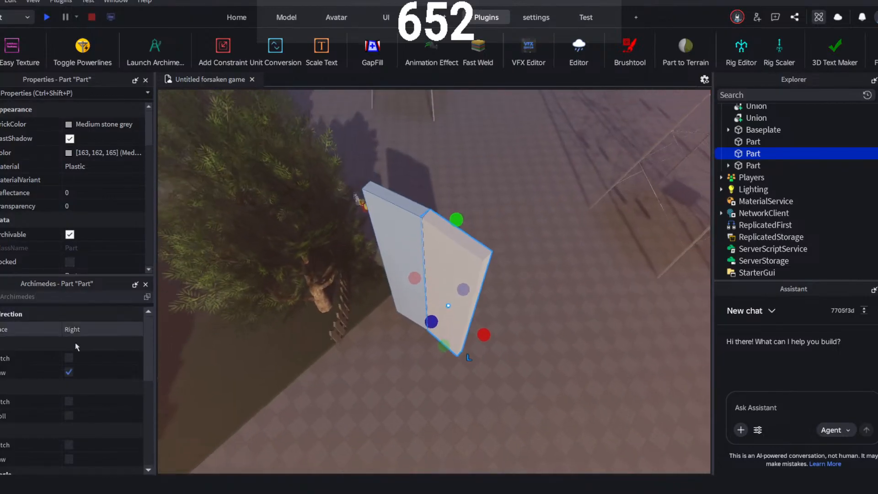
pyautogui.scroll(-5, 64, 364)
pyautogui.scroll(3, 100, 375)
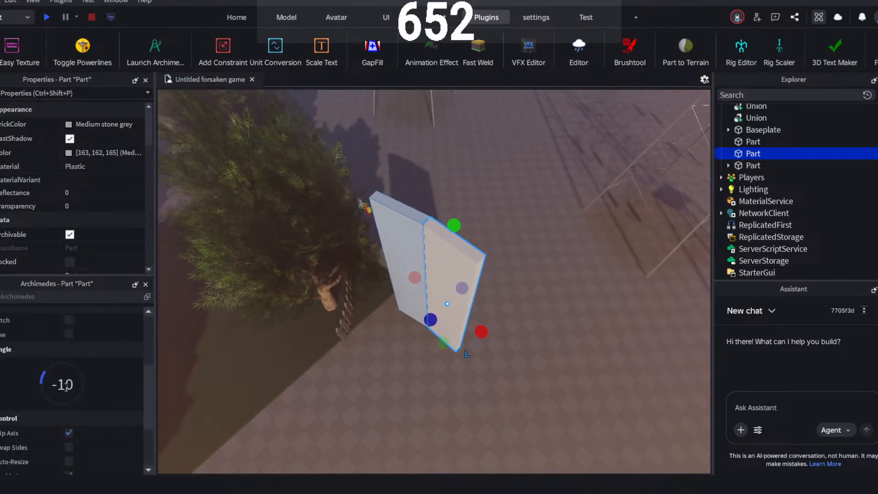
pyautogui.write('15')
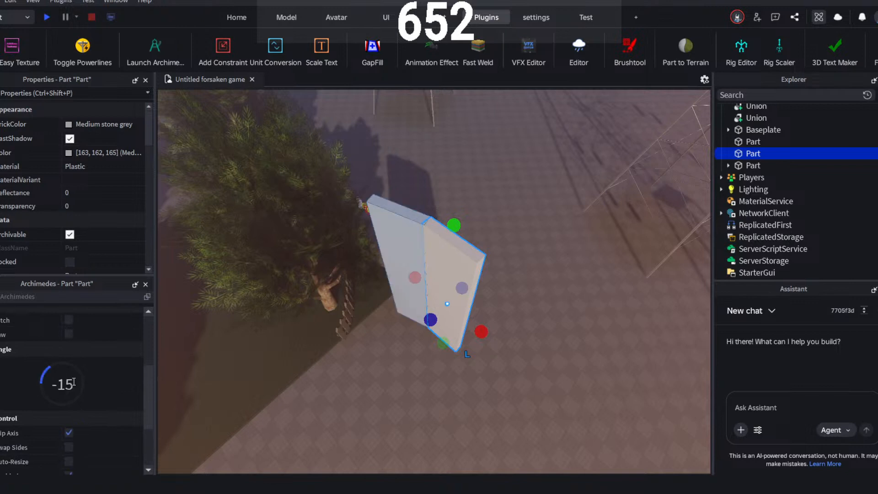
pyautogui.scroll(-3, 75, 385)
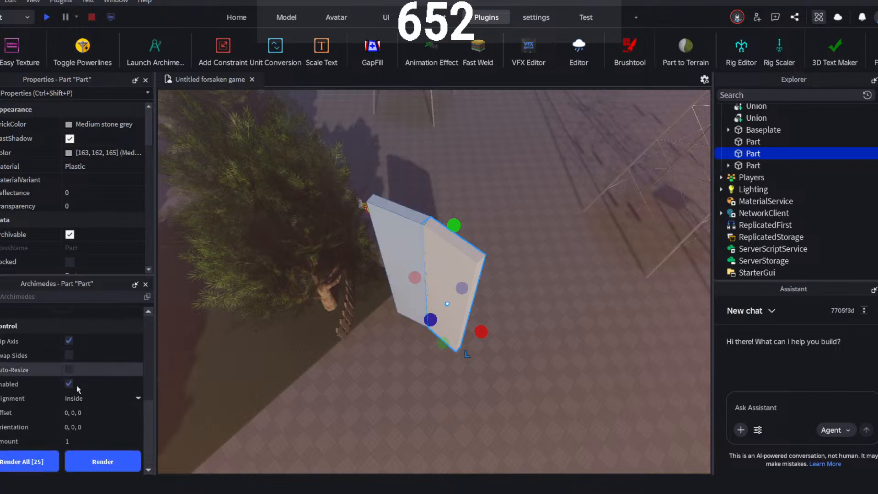
# - Render arc segments repeatedly until the wall closes into a full ring, then close Archimedes and deselect the last segment
pyautogui.click(105, 461)
pyautogui.click(107, 459)
pyautogui.click(107, 459)
pyautogui.click(107, 459)
pyautogui.moveTo(432, 284); pyautogui.dragTo(213, 420, button='right')
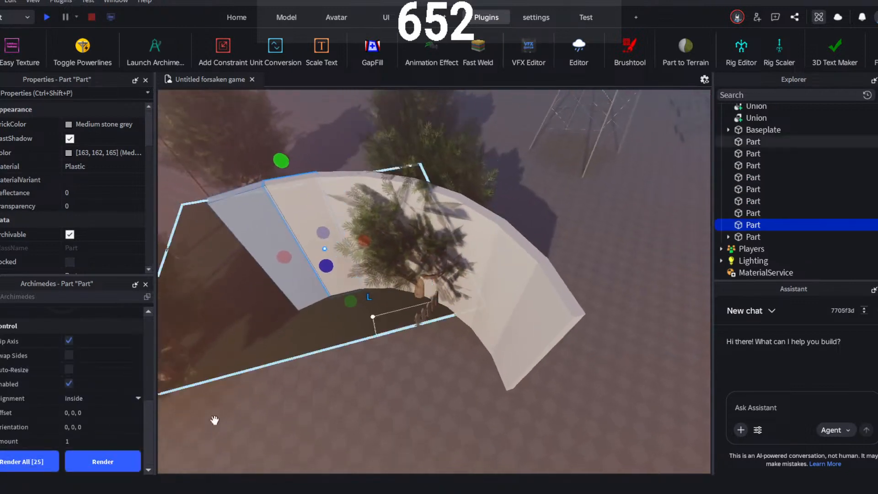
pyautogui.click(105, 468)
pyautogui.click(105, 467)
pyautogui.click(106, 467)
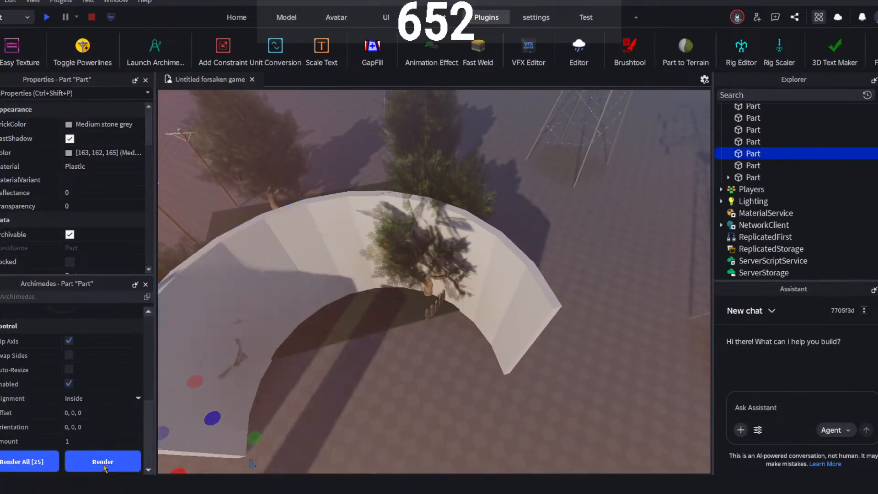
pyautogui.click(106, 467)
pyautogui.click(106, 467)
pyautogui.click(106, 468)
pyautogui.click(106, 467)
pyautogui.click(105, 467)
pyautogui.click(106, 467)
pyautogui.click(106, 467)
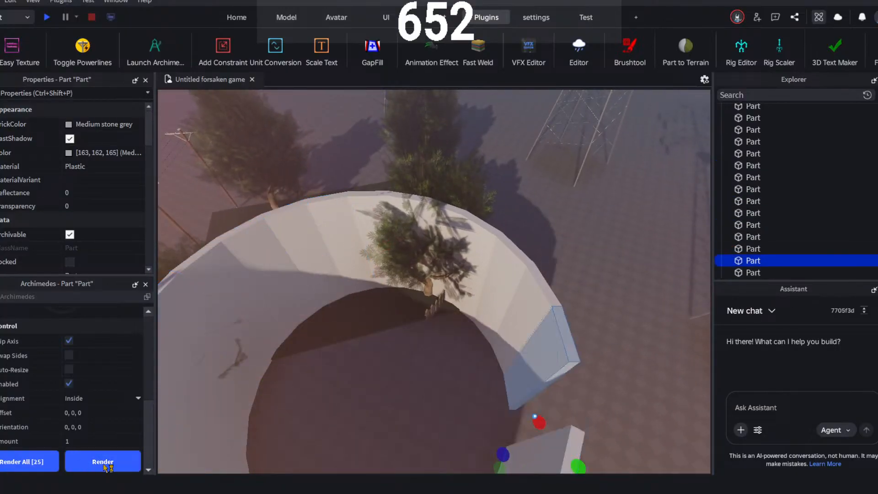
pyautogui.click(106, 467)
pyautogui.click(106, 467)
pyautogui.click(105, 468)
pyautogui.press('s')
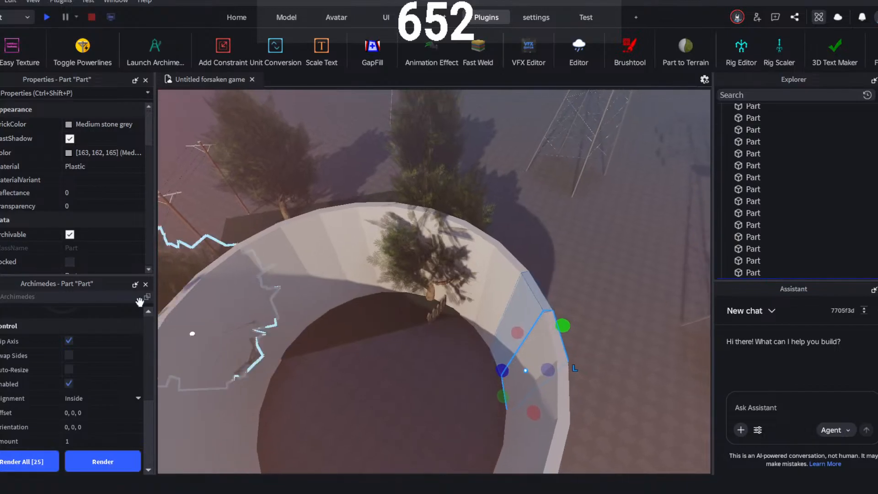
pyautogui.click(145, 284)
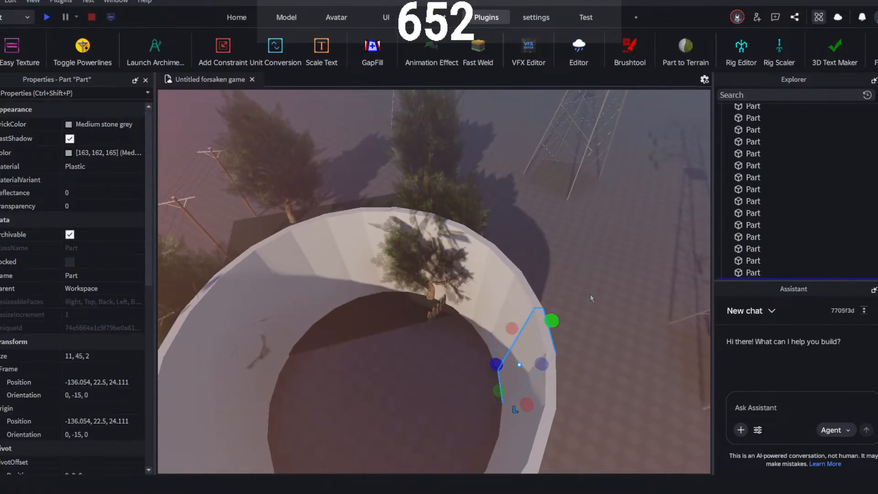
pyautogui.click(584, 259)
# - Select all the ring's wall parts, excluding the grass part, and set their Transparency to 1
pyautogui.scroll(-6, 584, 258)
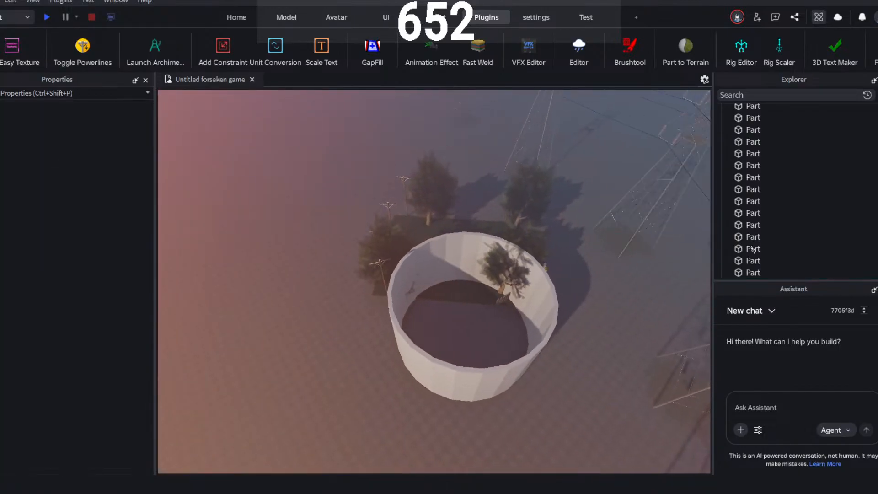
pyautogui.scroll(-4, 746, 259)
pyautogui.click(750, 208)
pyautogui.scroll(3, 750, 201)
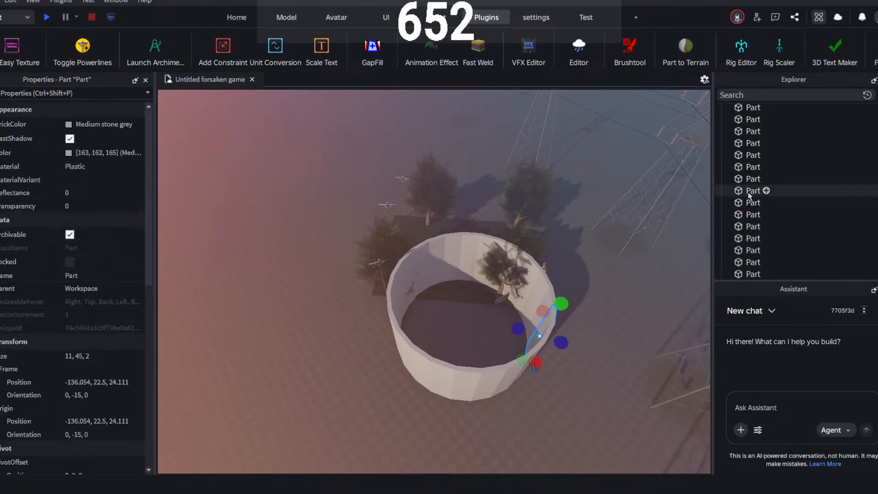
pyautogui.scroll(5, 750, 196)
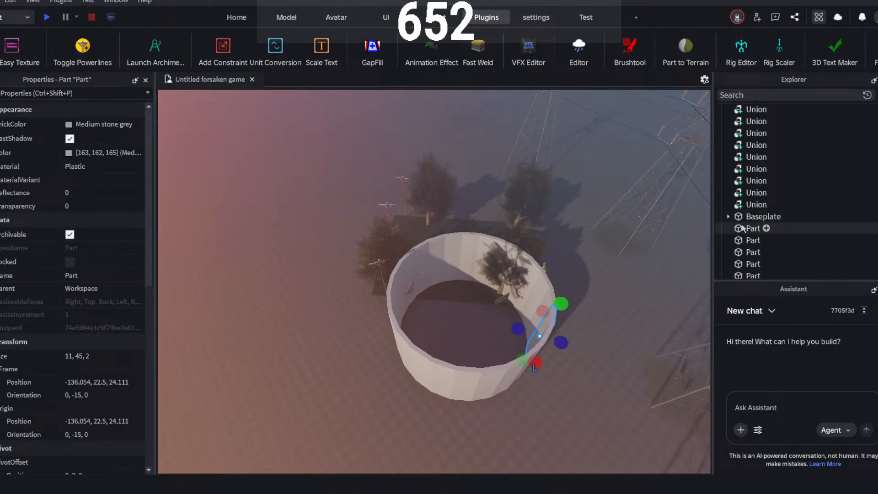
pyautogui.keyDown('shift'); pyautogui.click(743, 227); pyautogui.keyUp('shift')
pyautogui.scroll(6, 800, 187)
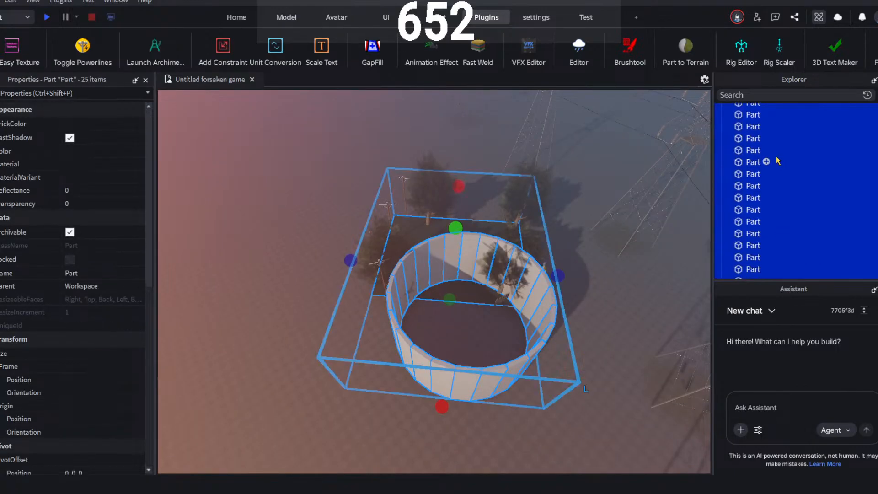
pyautogui.keyDown('ctrl'); pyautogui.click(743, 146); pyautogui.keyUp('ctrl')
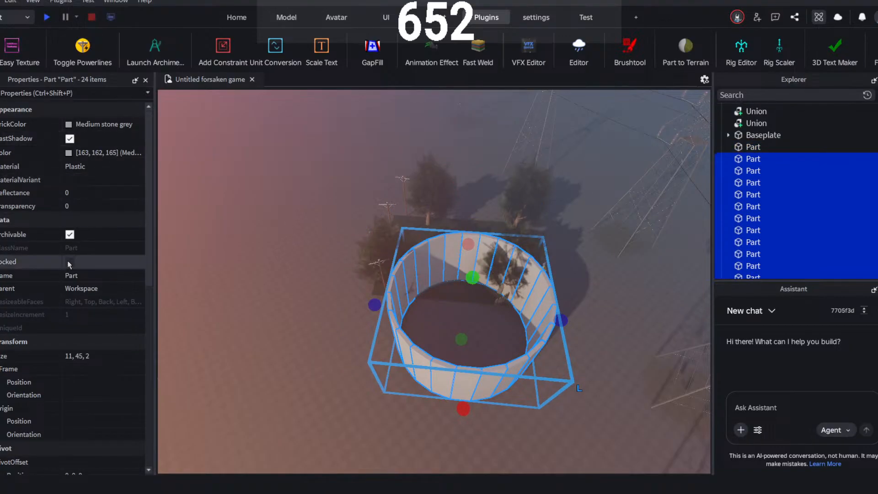
pyautogui.write('1')
pyautogui.press('Return')
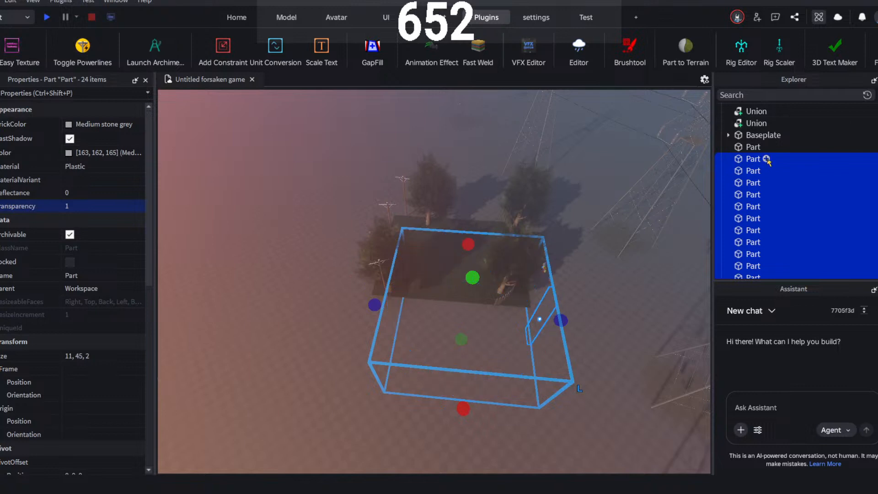
pyautogui.click(753, 159)
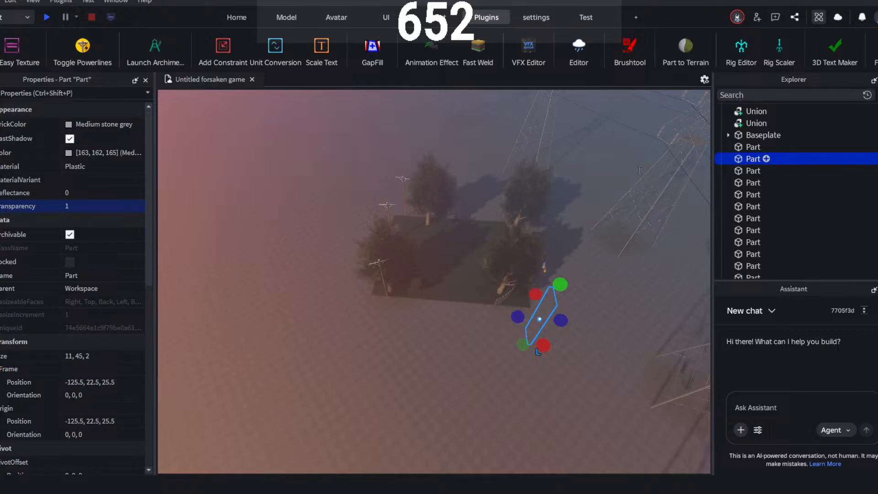
pyautogui.click(339, 156)
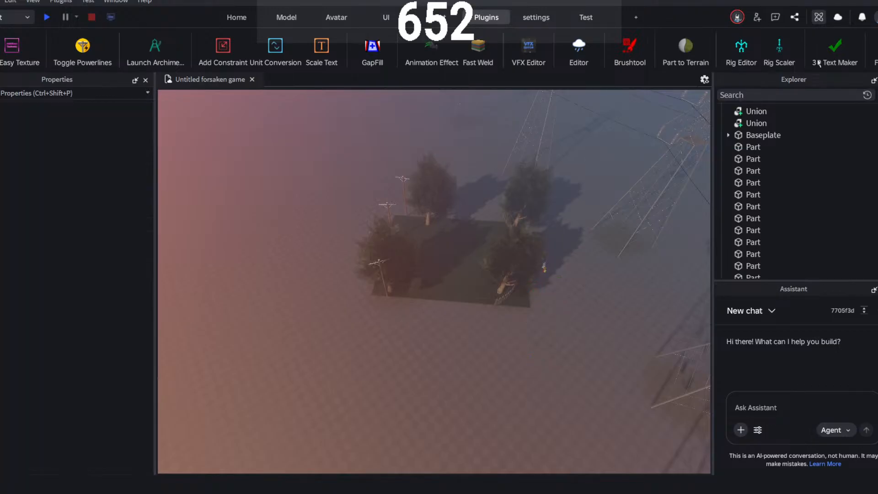
# - Open the Toolbox and search the Creator Store for "fog particle"
pyautogui.click(227, 22)
pyautogui.click(849, 54)
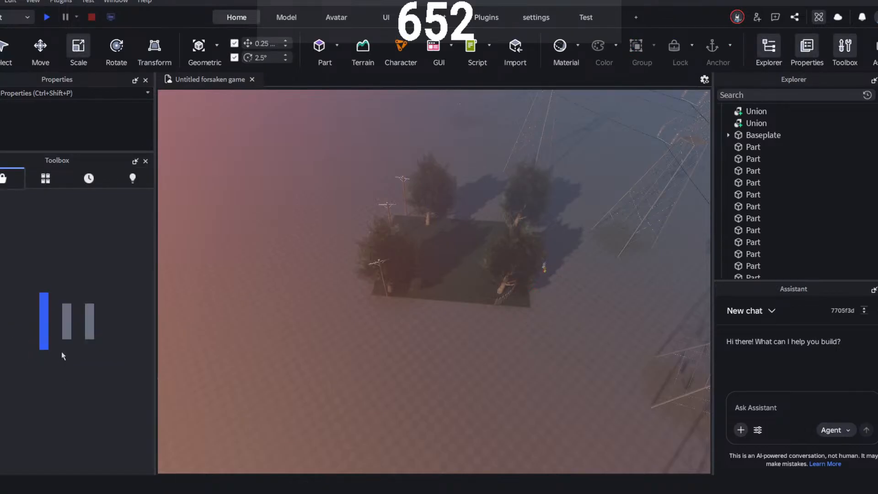
pyautogui.moveTo(179, 346); pyautogui.dragTo(179, 347, button='right')
pyautogui.click(30, 225)
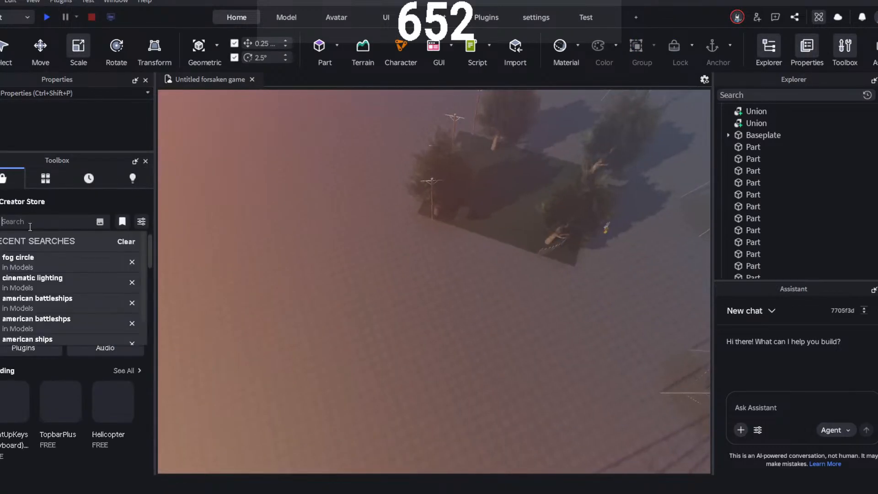
pyautogui.write('fog')
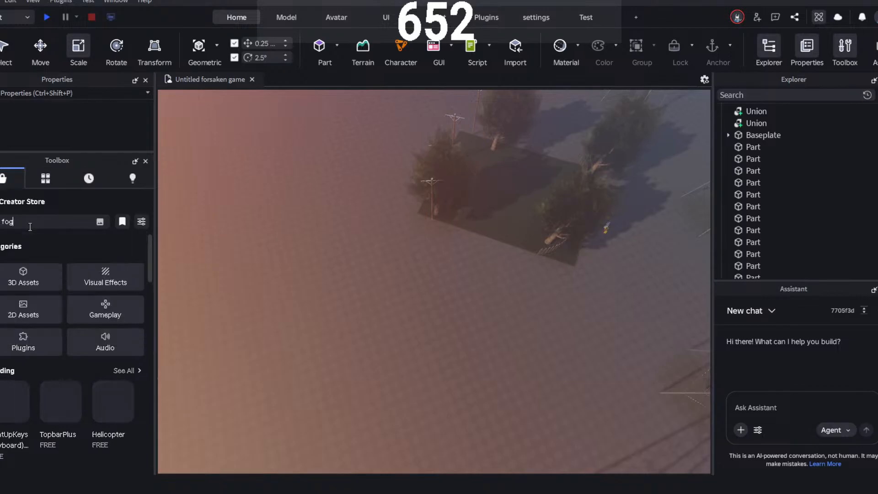
pyautogui.write(' c')
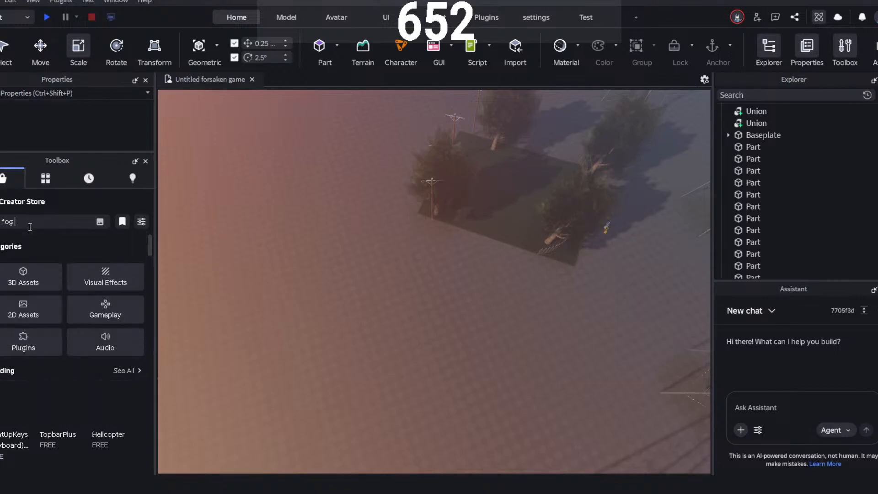
pyautogui.write(' pa')
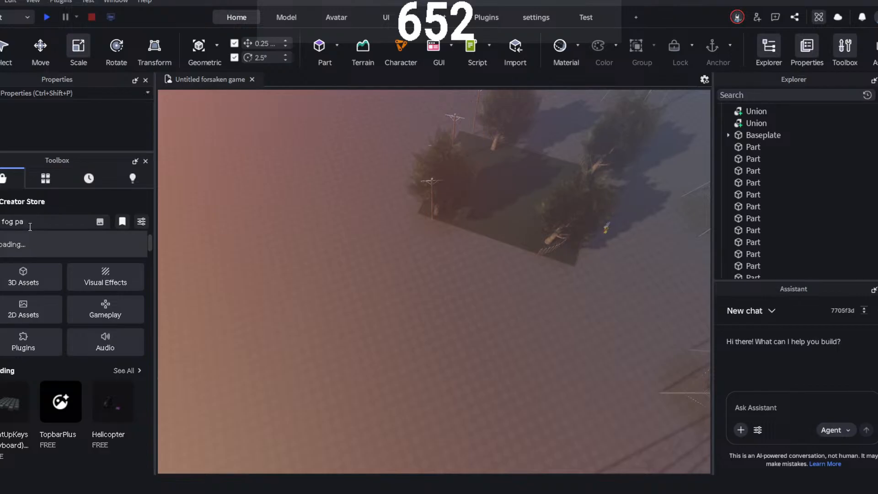
pyautogui.write('rticle')
pyautogui.press('Return')
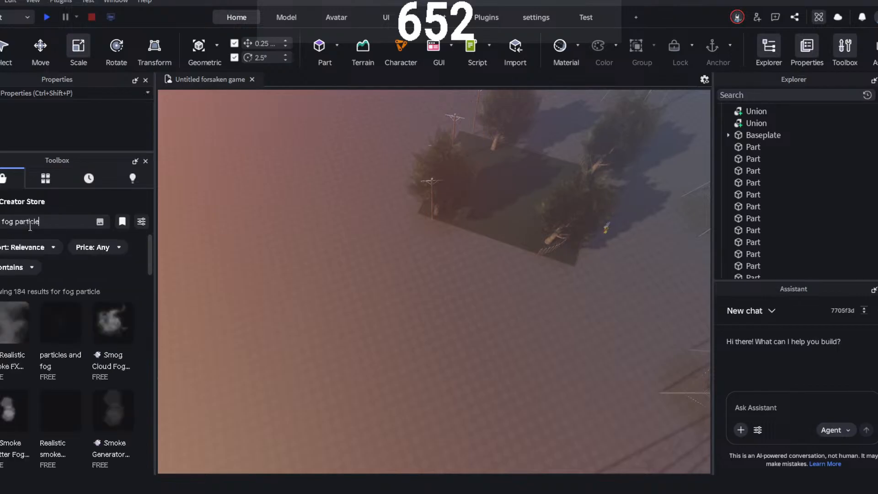
# - Insert a Smoke particle model at the edge of the grass area and select the ParticleEmitter inside it
pyautogui.click(354, 249)
pyautogui.press('f')
pyautogui.moveTo(384, 235); pyautogui.dragTo(386, 235, button='right')
pyautogui.scroll(-5, 385, 235)
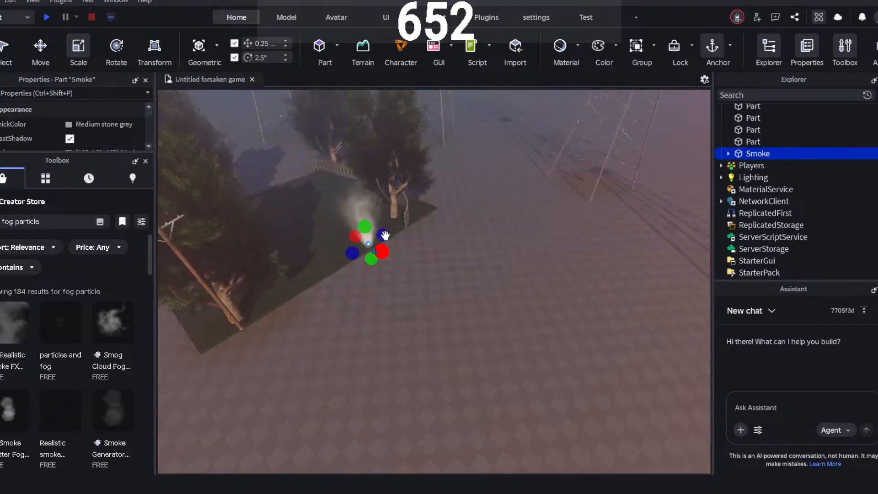
pyautogui.click(728, 153)
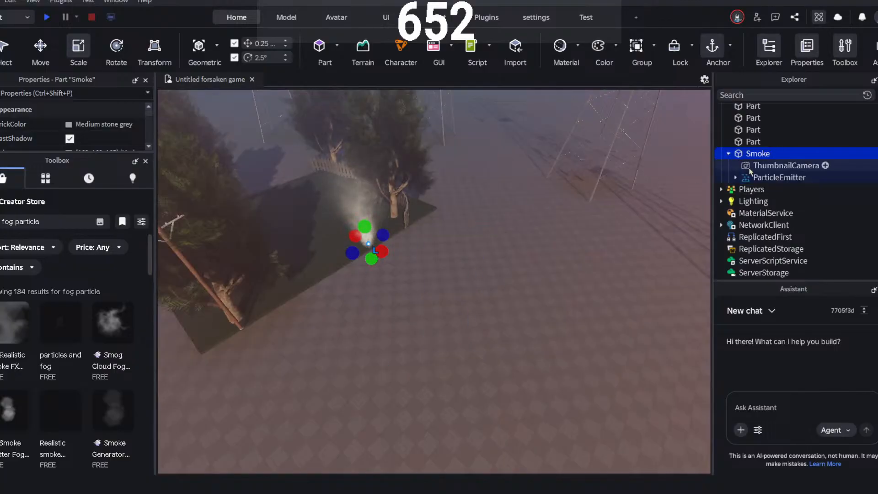
pyautogui.click(757, 177)
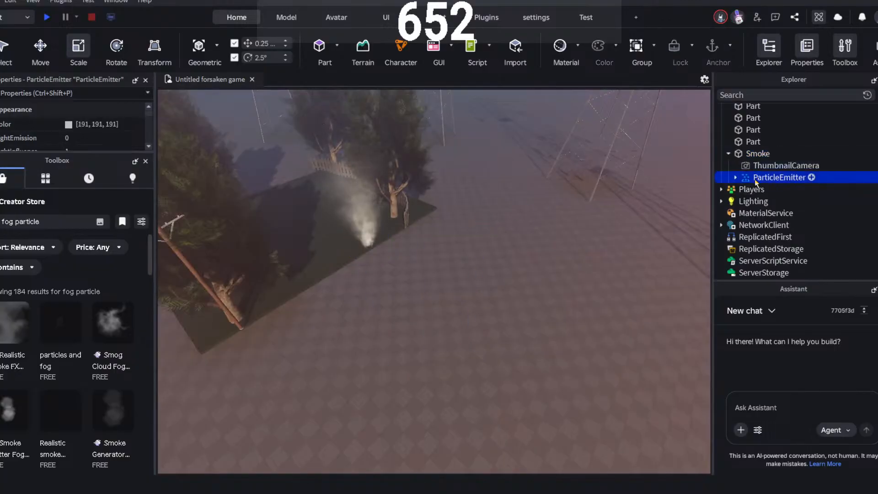
pyautogui.moveTo(116, 327)
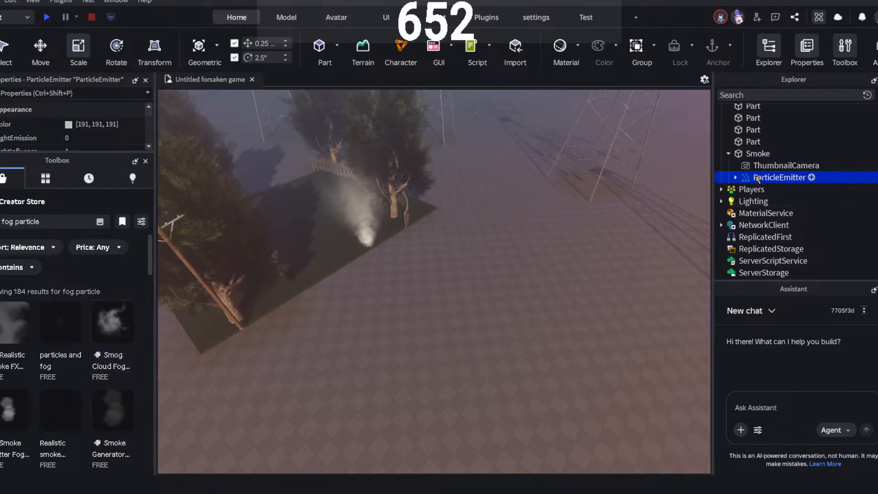
# - Delete the Smoke particle model at the edge of the grass area
pyautogui.click(749, 158)
pyautogui.press('Delete')
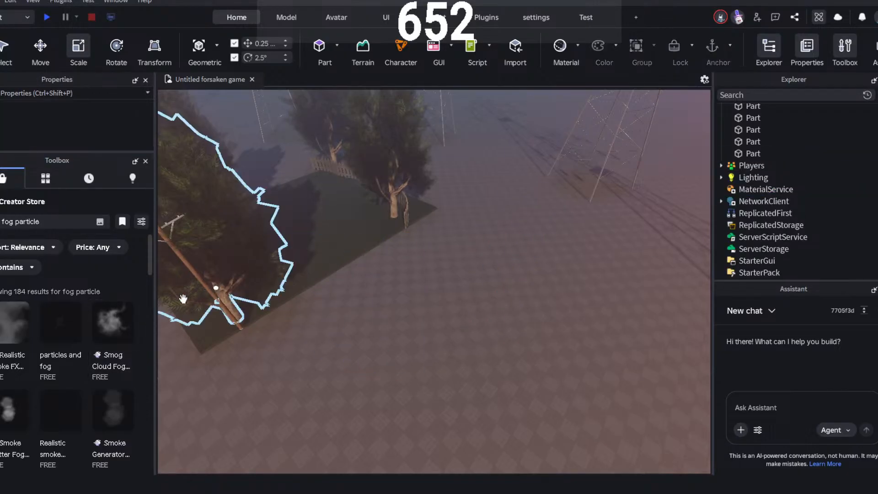
# - Try the Smog Cloud Fog particle model from the search results near the transmission tower, and remove it
pyautogui.moveTo(117, 332)
pyautogui.moveTo(117, 331); pyautogui.dragTo(533, 171)
pyautogui.scroll(-2, 533, 172)
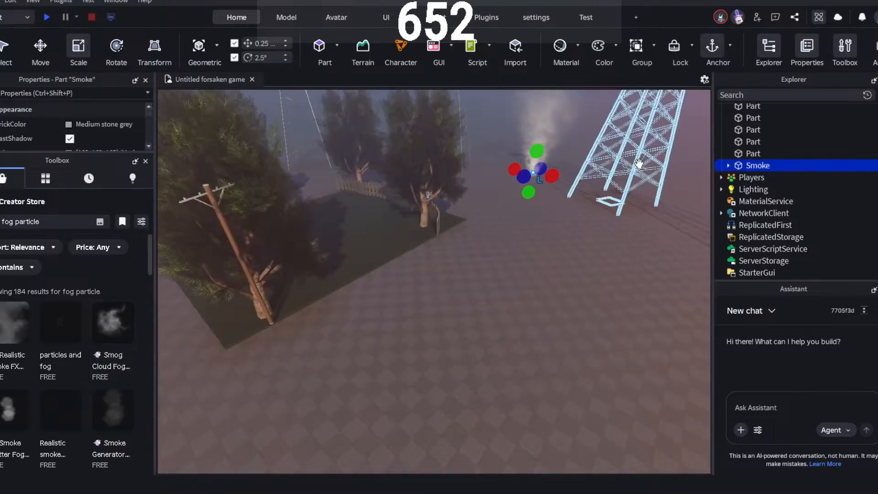
pyautogui.click(686, 359)
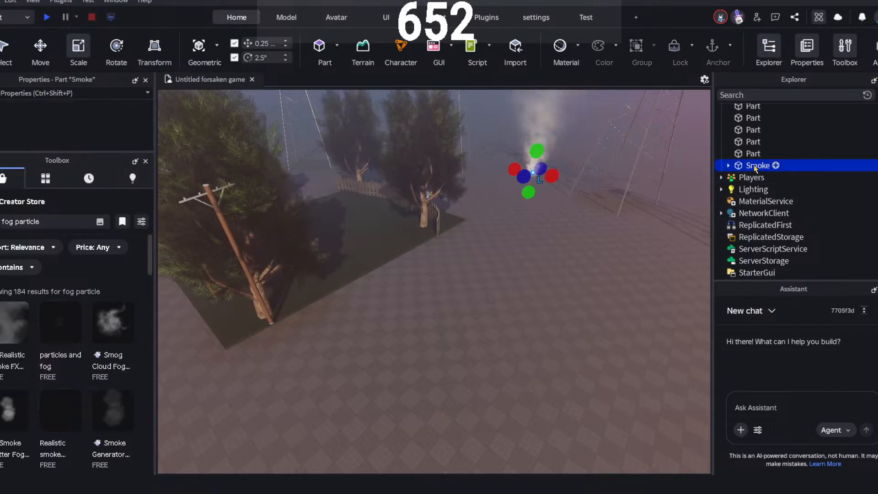
pyautogui.press('Delete')
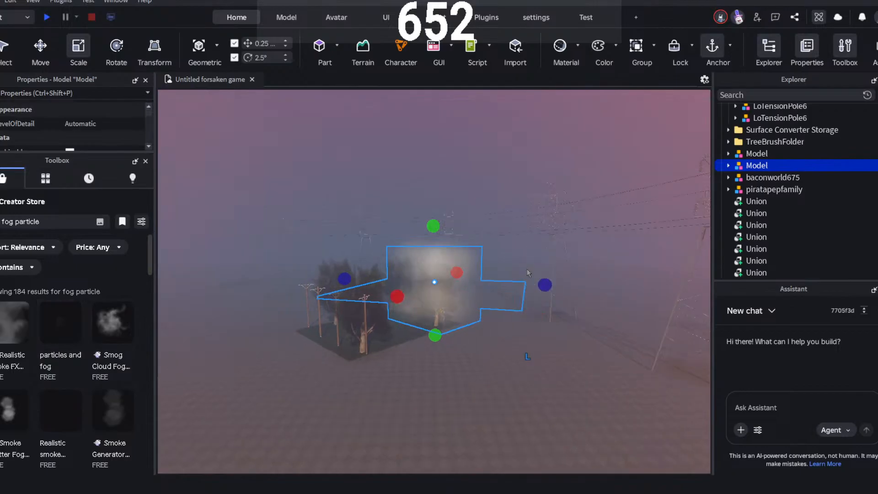
# - Copy the ParticleEmitter from the first Fog part inside the inserted fog model
pyautogui.moveTo(527, 268); pyautogui.dragTo(529, 257, button='right')
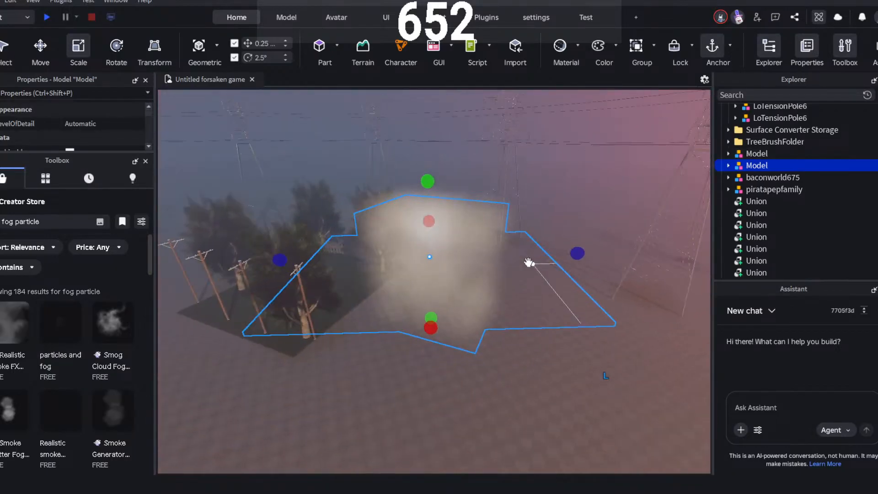
pyautogui.click(730, 166)
pyautogui.click(749, 178)
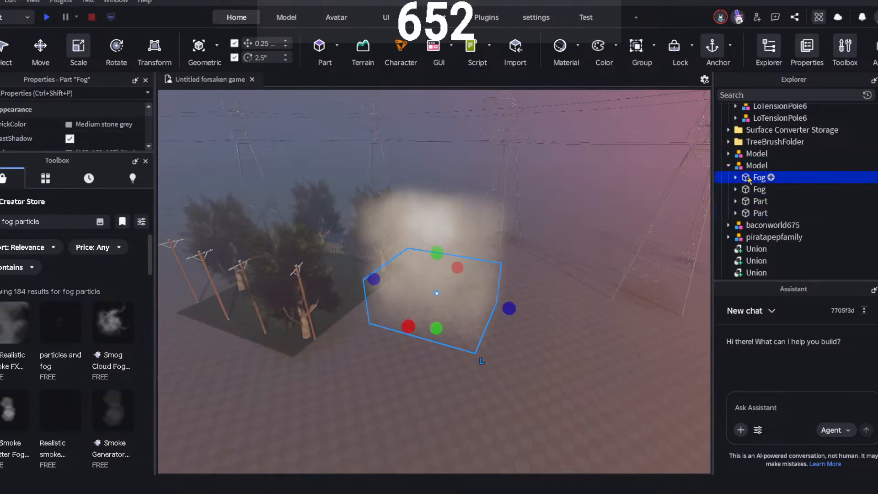
pyautogui.click(757, 191)
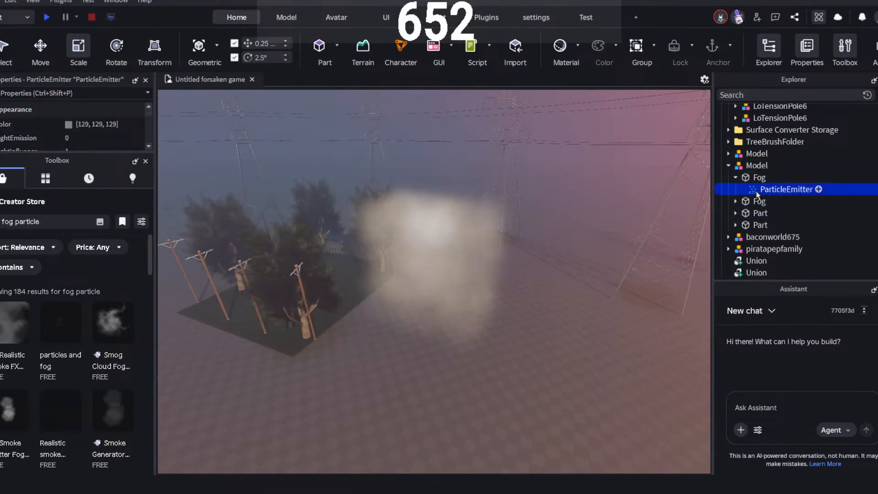
# - Delete the inserted fog model and the other remaining fog model from the workspace
pyautogui.click(761, 178)
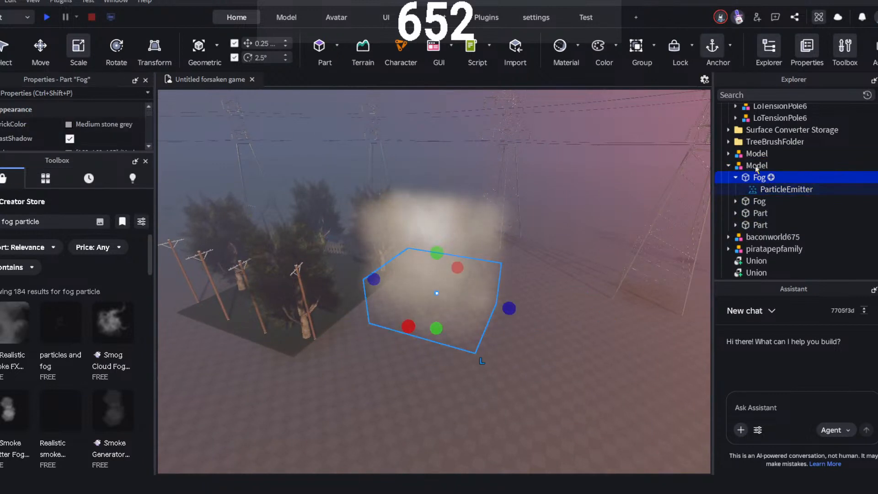
pyautogui.click(756, 166)
pyautogui.press('Delete')
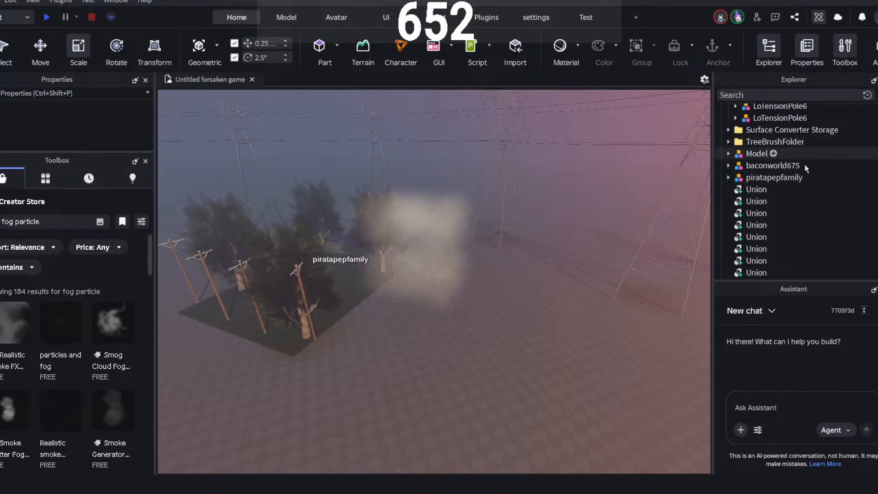
pyautogui.scroll(-5, 773, 170)
pyautogui.moveTo(655, 230); pyautogui.dragTo(654, 230, button='right')
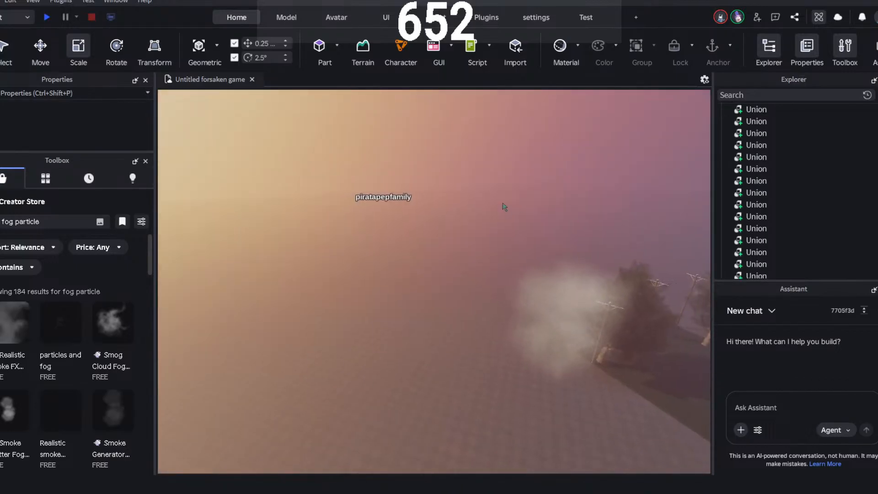
pyautogui.scroll(3, 494, 199)
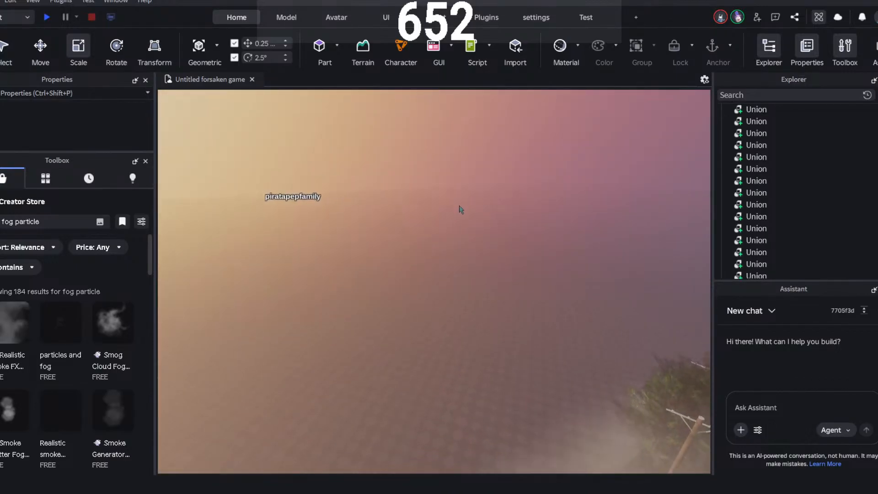
pyautogui.scroll(-4, 460, 208)
pyautogui.click(473, 380)
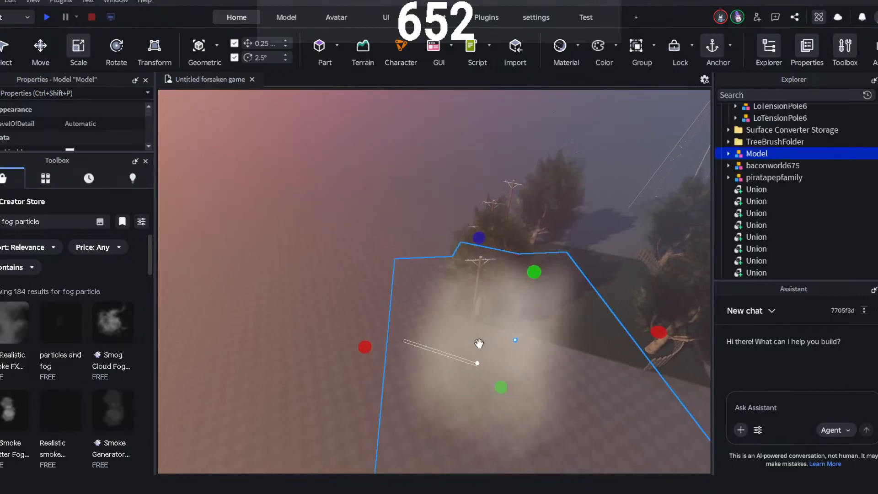
pyautogui.press('Delete')
# - Select all the ring's wall parts, excluding the grass part, and paste the copied ParticleEmitter into each of them
pyautogui.scroll(-5, 592, 293)
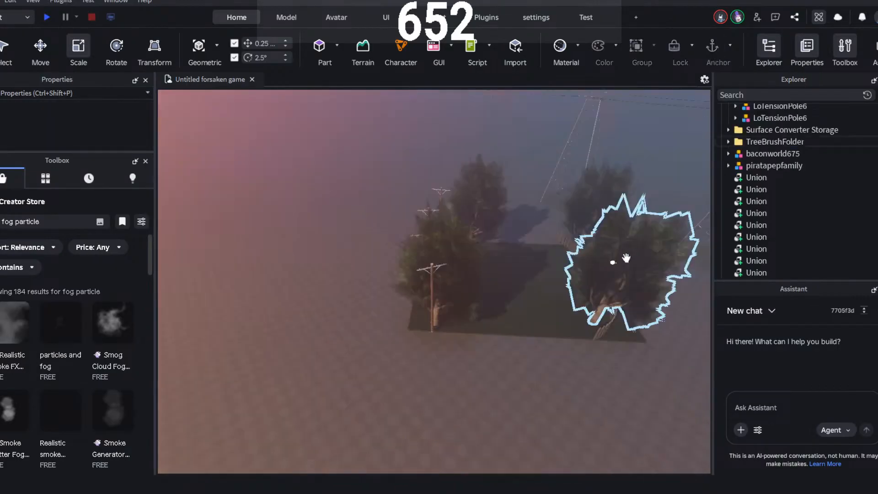
pyautogui.scroll(3, 765, 198)
pyautogui.scroll(3, 764, 198)
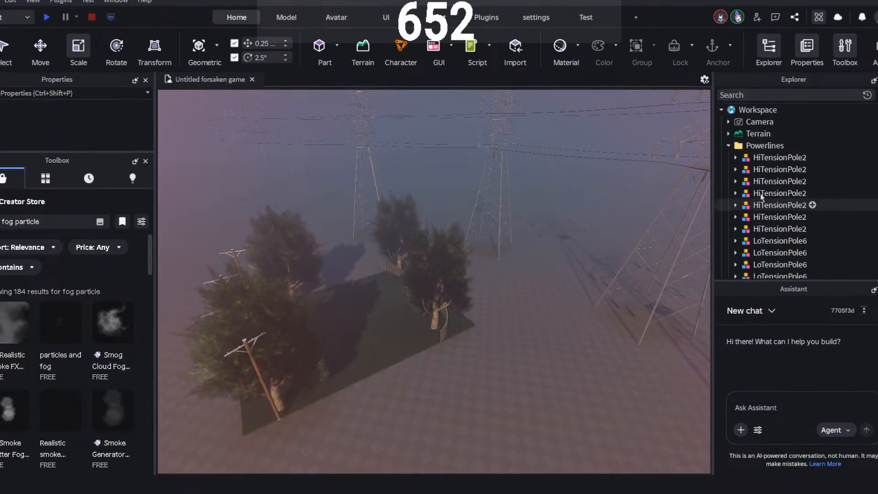
pyautogui.scroll(-5, 761, 197)
pyautogui.scroll(5, 736, 158)
pyautogui.scroll(-10, 749, 179)
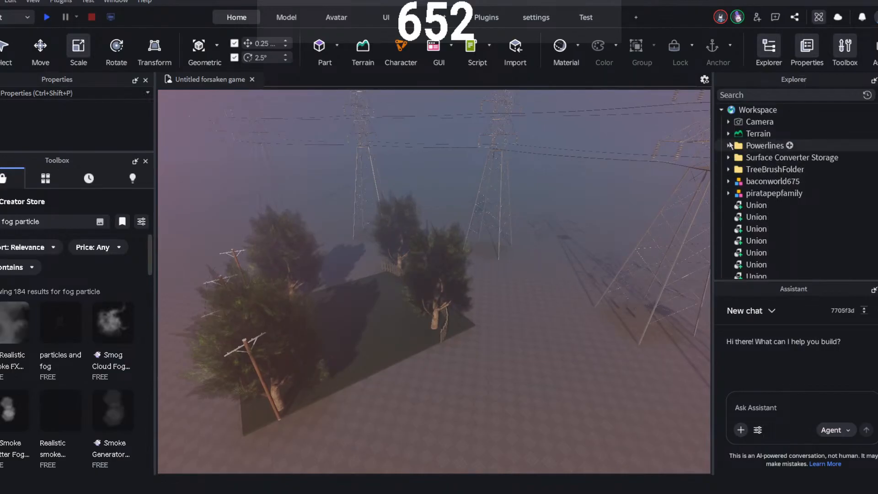
pyautogui.scroll(-1, 759, 192)
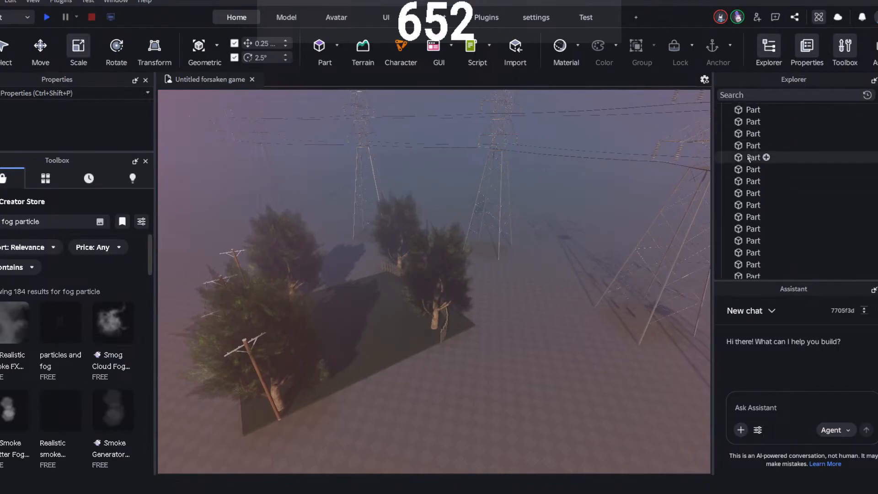
pyautogui.scroll(3, 754, 165)
pyautogui.click(752, 159)
pyautogui.scroll(-2, 753, 164)
pyautogui.scroll(-4, 753, 183)
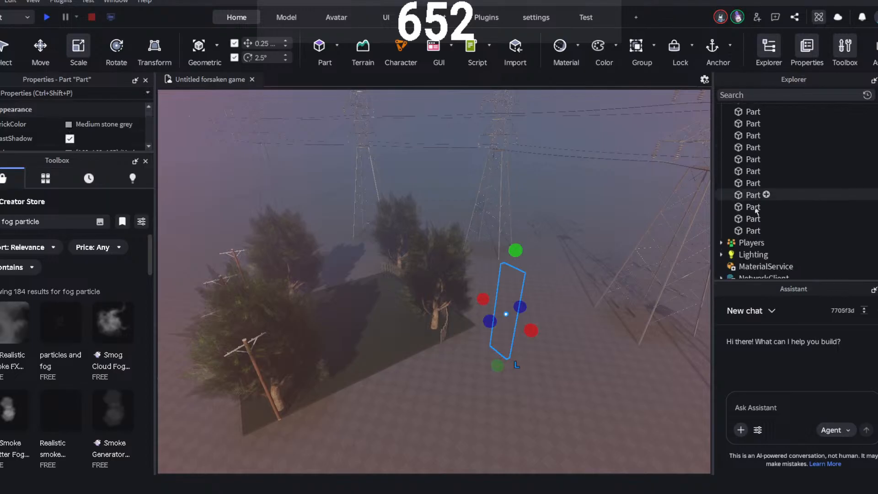
pyautogui.keyDown('shift'); pyautogui.click(748, 182); pyautogui.keyUp('shift')
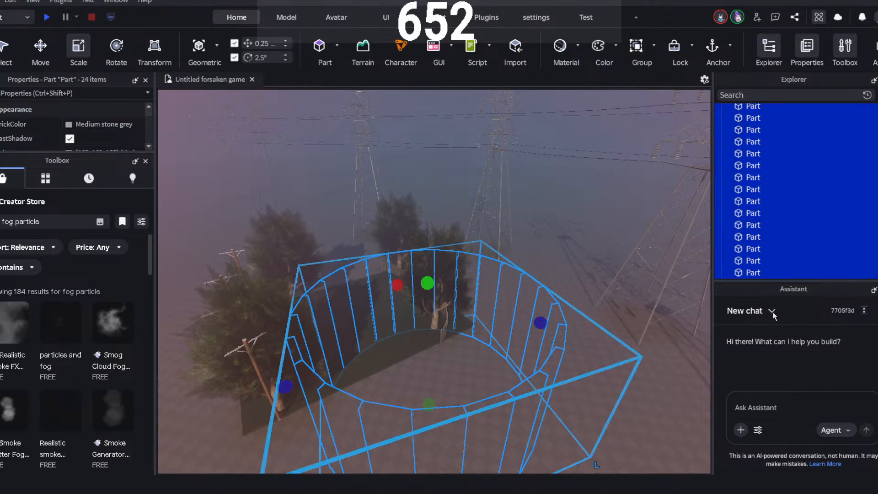
pyautogui.hotkey('ctrl', 'shift', 'v')
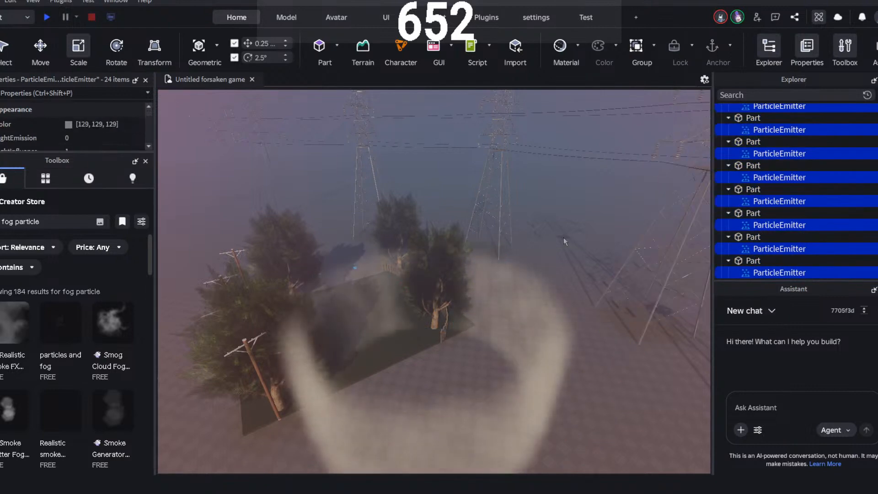
# - Inspect the fog effect around the ring wall from inside and from a distance
pyautogui.moveTo(563, 237); pyautogui.dragTo(562, 236, button='right')
pyautogui.scroll(5, 563, 237)
pyautogui.scroll(5, 563, 237)
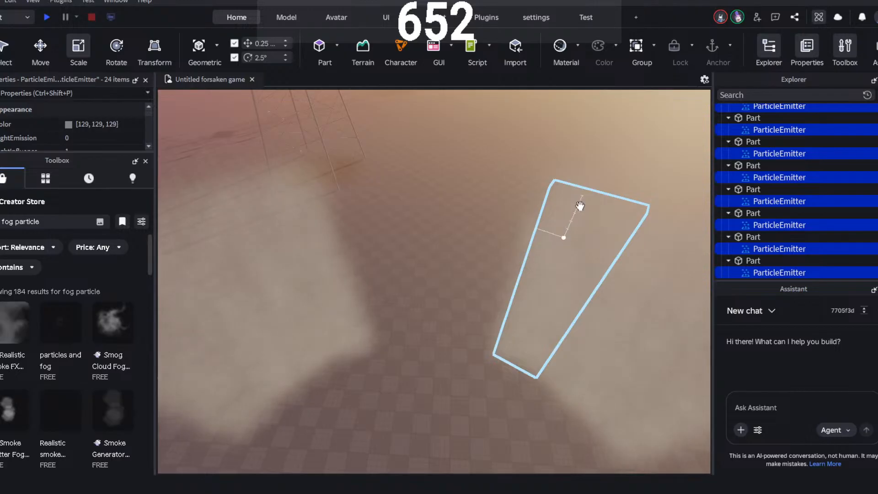
pyautogui.scroll(-5, 535, 168)
pyautogui.scroll(-10, 612, 151)
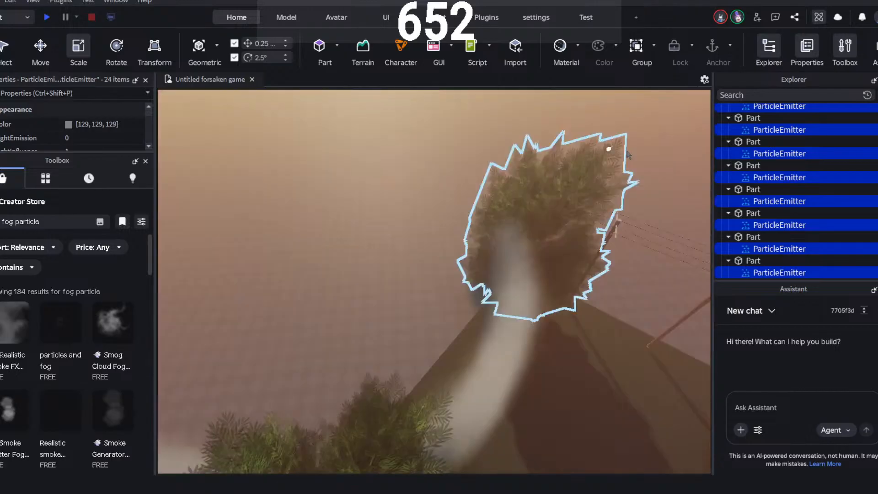
pyautogui.scroll(-1, 613, 150)
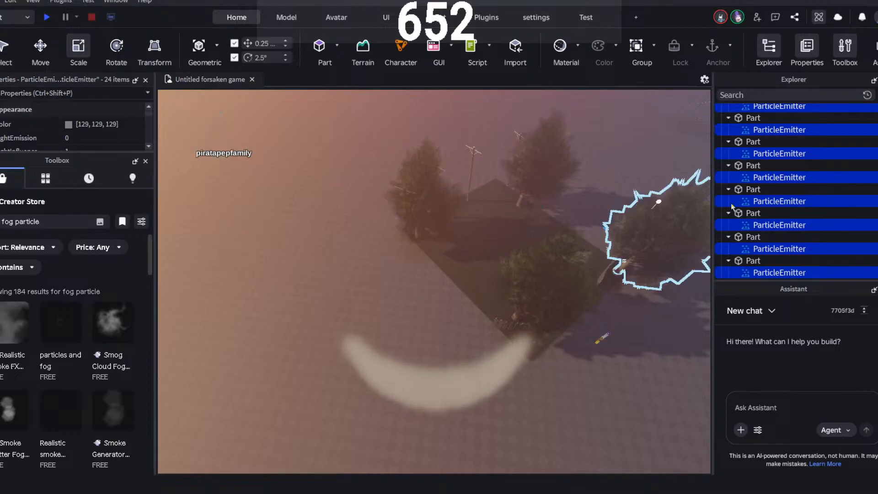
# - Collapse every wall Part in the workspace hierarchy so their ParticleEmitters are hidden from the list
pyautogui.scroll(5, 735, 223)
pyautogui.click(729, 223)
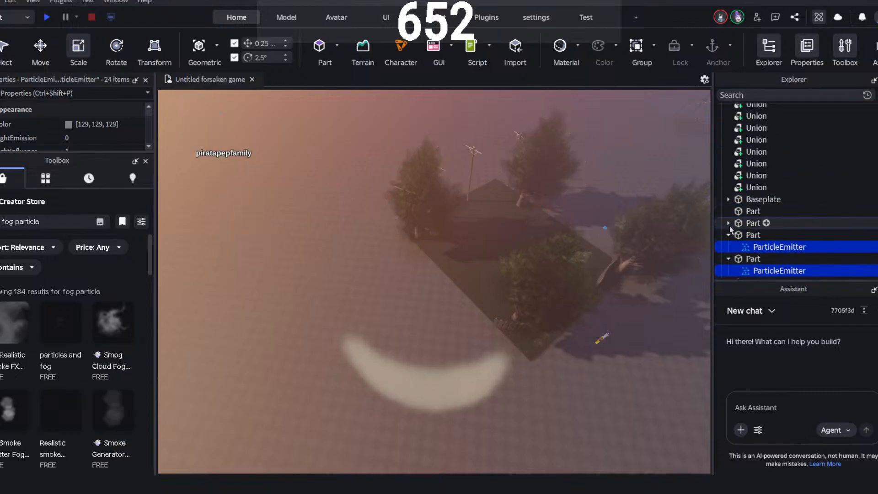
pyautogui.click(729, 235)
pyautogui.click(729, 246)
pyautogui.click(729, 259)
pyautogui.scroll(-2, 736, 254)
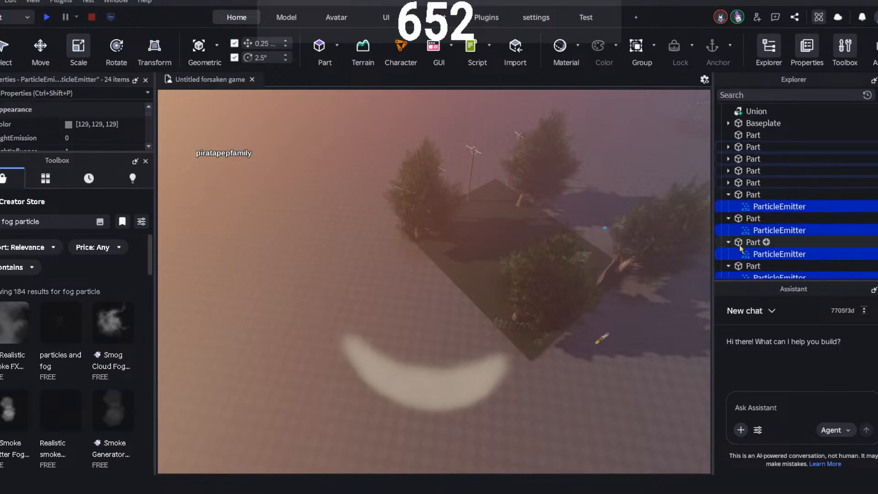
pyautogui.click(728, 194)
pyautogui.click(729, 206)
pyautogui.click(729, 218)
pyautogui.click(728, 230)
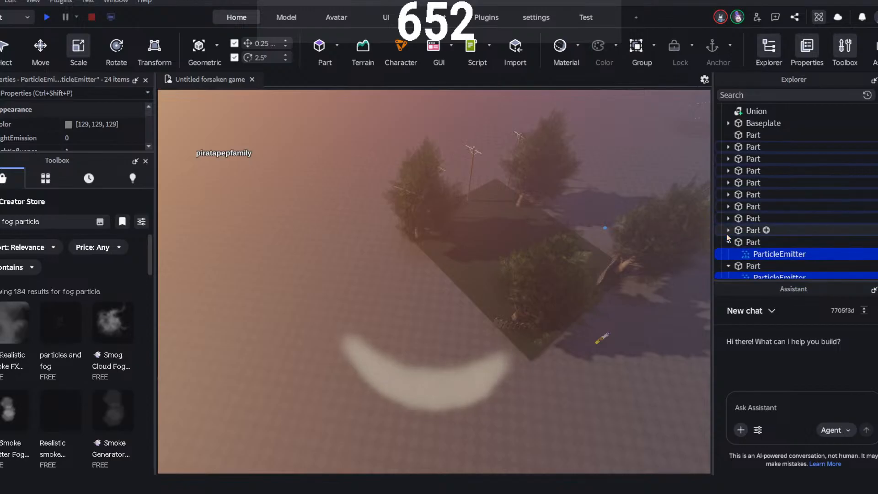
pyautogui.click(728, 242)
pyautogui.click(728, 253)
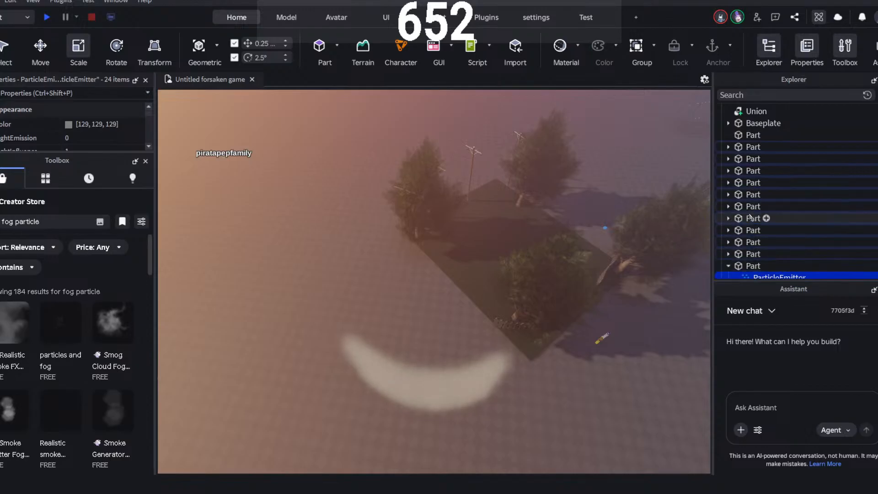
pyautogui.scroll(-1, 729, 228)
pyautogui.click(728, 226)
pyautogui.scroll(-1, 730, 214)
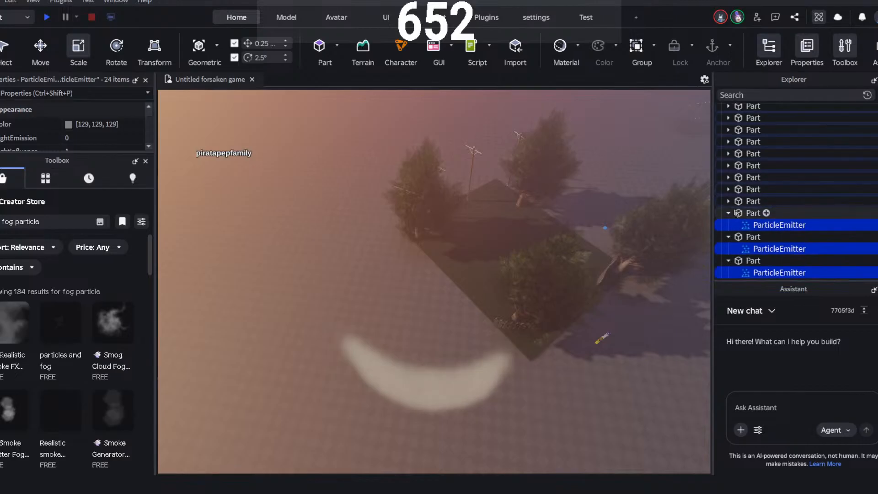
pyautogui.click(728, 236)
pyautogui.click(728, 213)
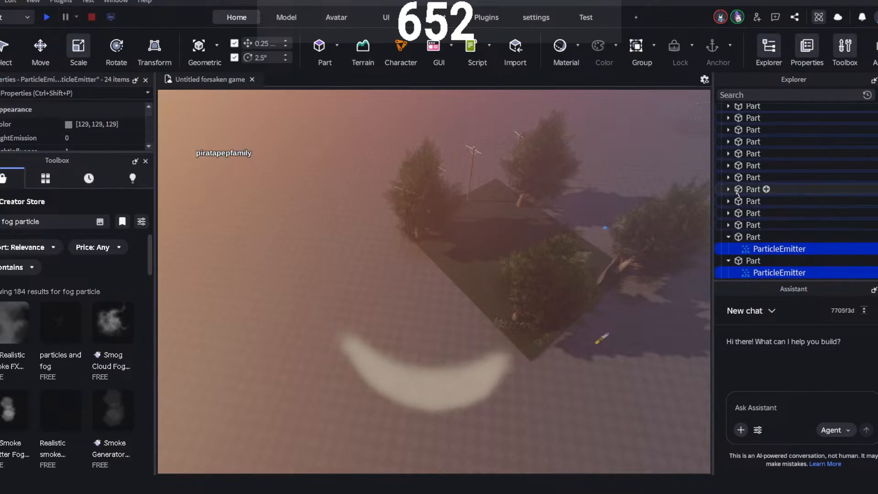
pyautogui.scroll(-1, 731, 190)
pyautogui.click(728, 234)
pyautogui.click(728, 211)
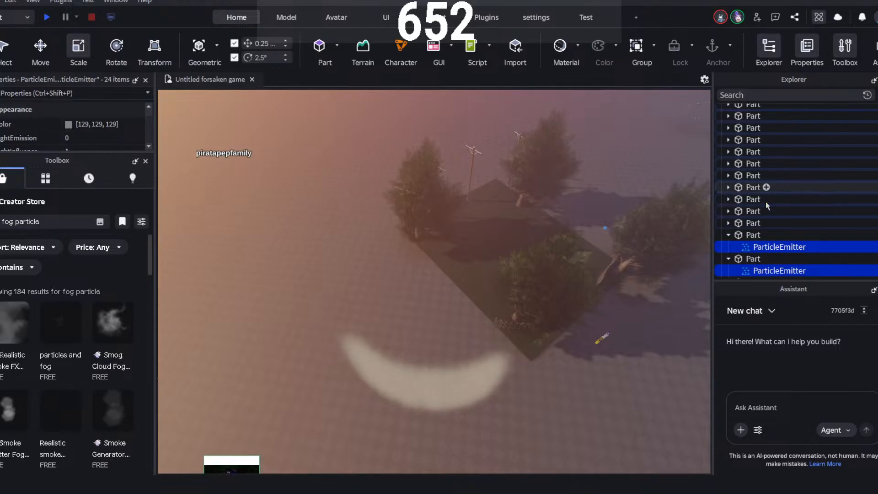
pyautogui.scroll(-3, 735, 169)
pyautogui.click(728, 159)
pyautogui.click(727, 170)
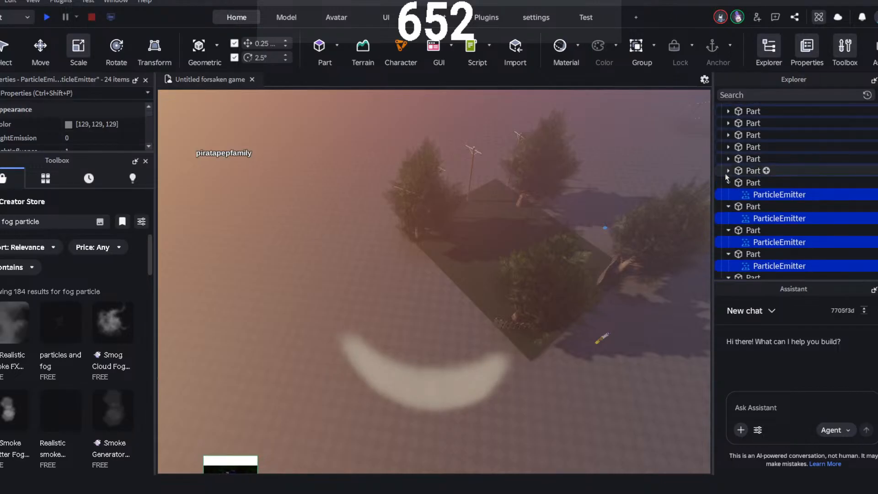
pyautogui.click(726, 182)
pyautogui.click(728, 194)
pyautogui.click(729, 207)
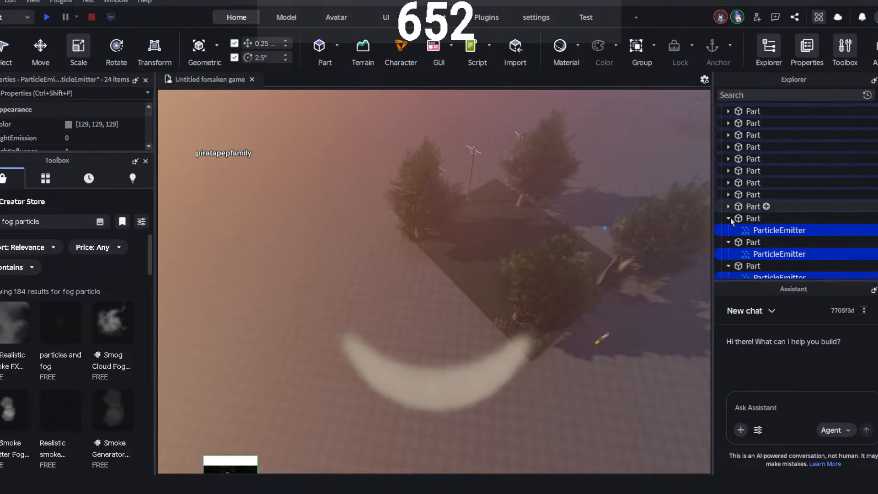
pyautogui.click(731, 218)
pyautogui.click(729, 230)
pyautogui.click(729, 241)
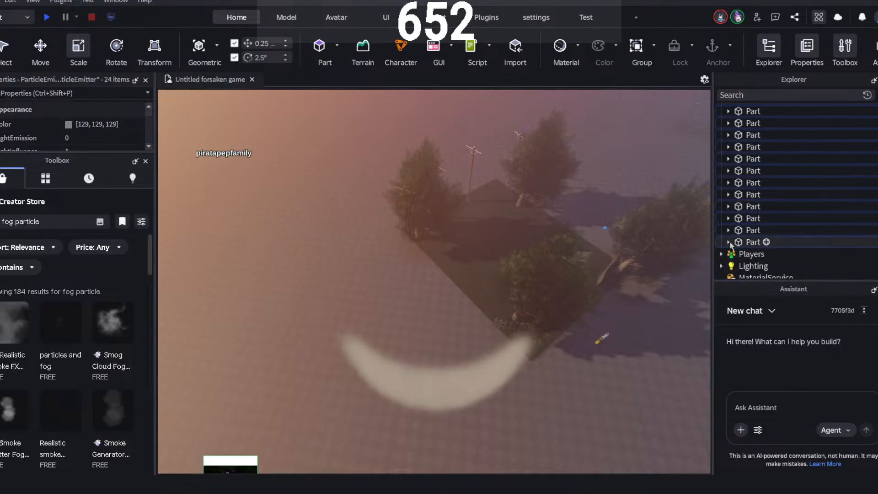
# - Select all the ring's wall parts, excluding the grass part, and move the ring about 64.5 studs towards the grass area
pyautogui.click(750, 242)
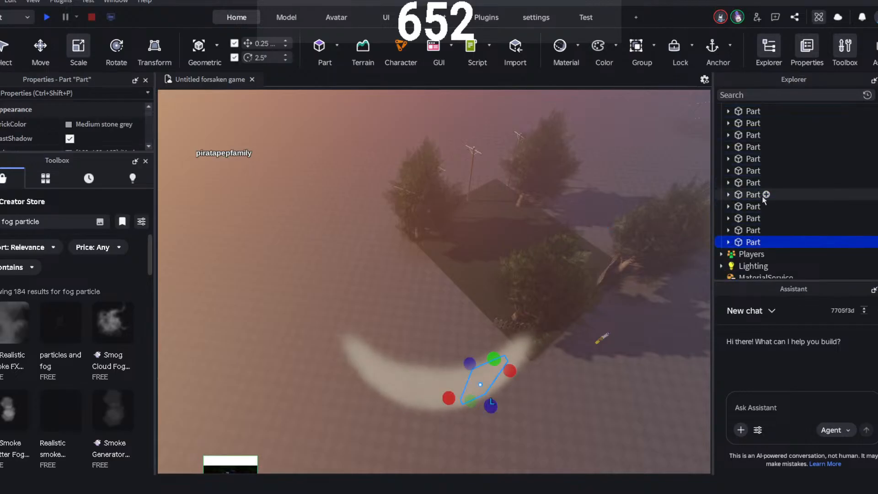
pyautogui.scroll(3, 761, 196)
pyautogui.scroll(3, 750, 196)
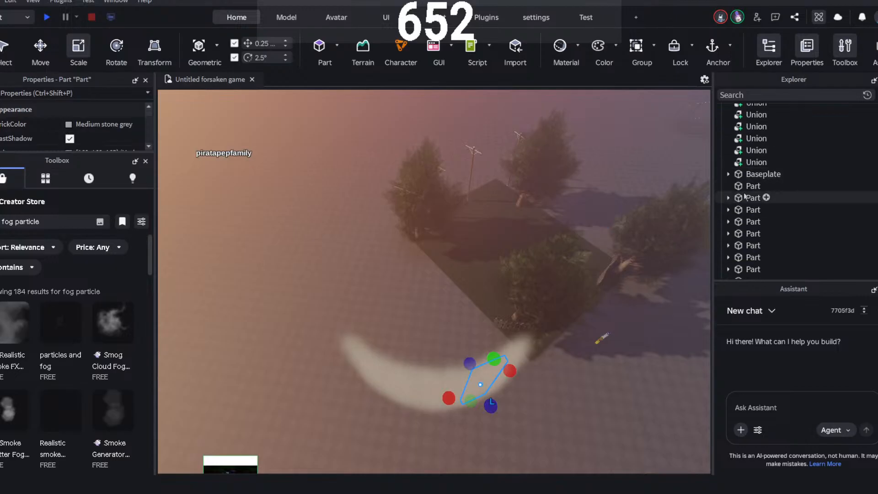
pyautogui.keyDown('shift'); pyautogui.click(750, 198); pyautogui.keyUp('shift')
pyautogui.scroll(-15, 743, 201)
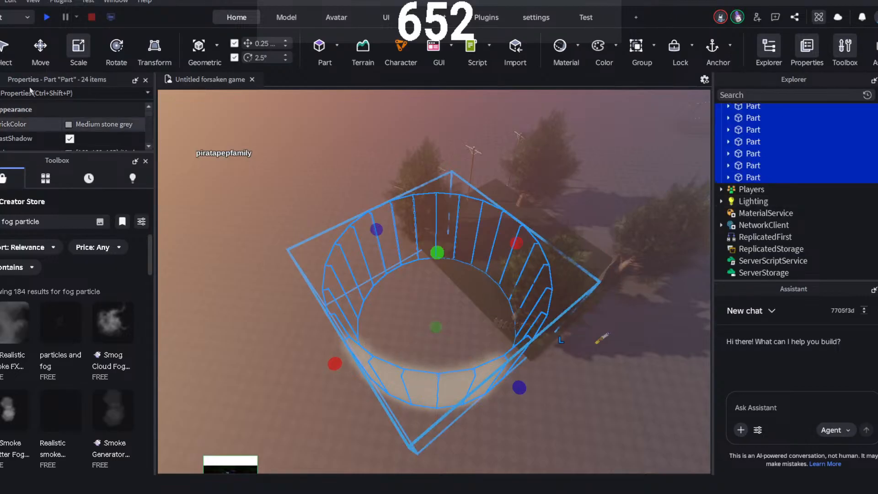
pyautogui.hotkey('ctrl', '2')
pyautogui.moveTo(381, 333); pyautogui.dragTo(530, 289)
pyautogui.press('w')
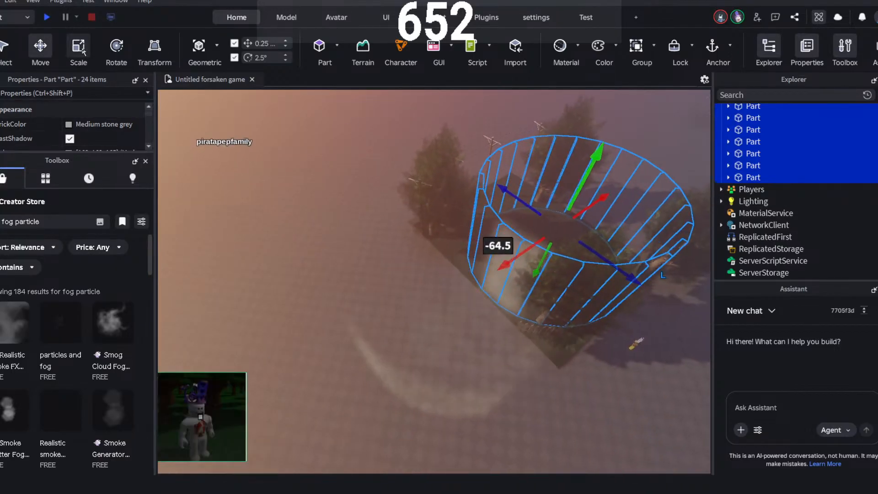
# - Scale up the selected ring wall so it encloses the grass area
pyautogui.click(78, 47)
pyautogui.moveTo(472, 179); pyautogui.dragTo(537, 206, button='right')
pyautogui.press('a')
pyautogui.scroll(3, 427, 193)
pyautogui.press('a')
pyautogui.moveTo(550, 228); pyautogui.dragTo(570, 203)
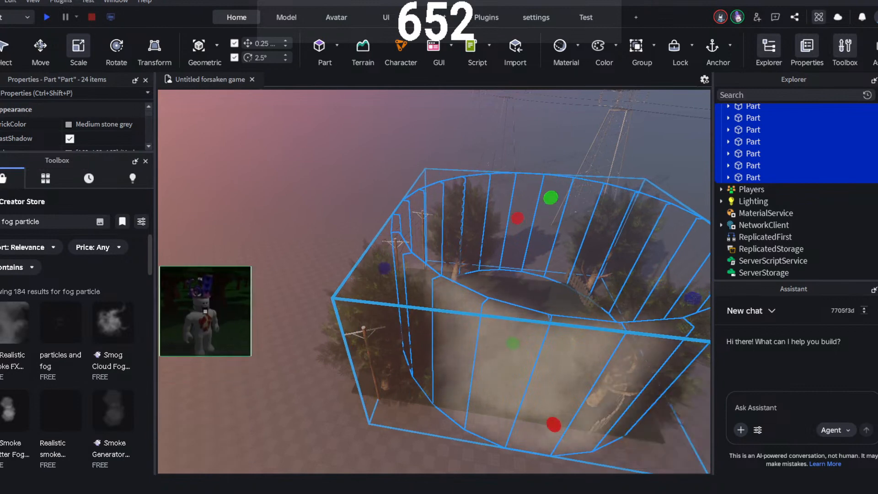
# - Shift the enlarged ring wall about 9.5 studs sideways to centre it around the grass area
pyautogui.hotkey('ctrl', '2')
pyautogui.moveTo(485, 268); pyautogui.dragTo(445, 275)
pyautogui.scroll(6, 484, 198)
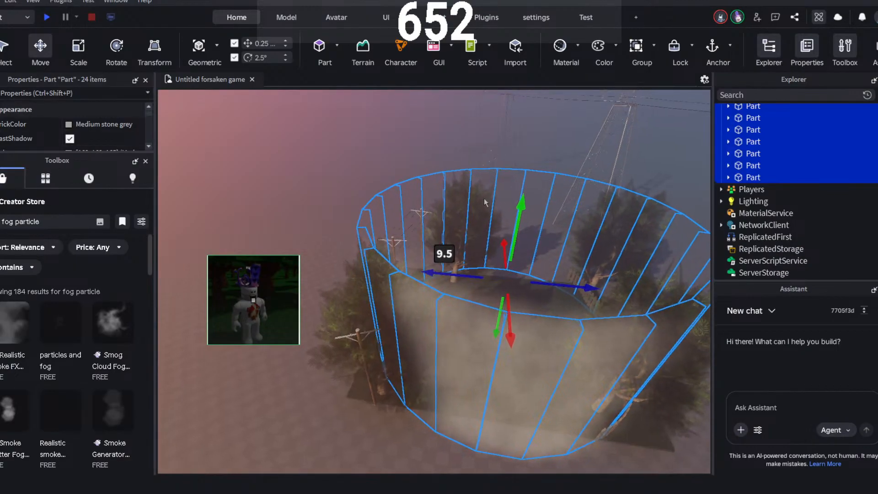
# - Examine the fog around the map from the ring's edge, from inside on the grass and from above
pyautogui.moveTo(525, 165); pyautogui.dragTo(466, 188, button='right')
pyautogui.moveTo(501, 149); pyautogui.dragTo(471, 145, button='right')
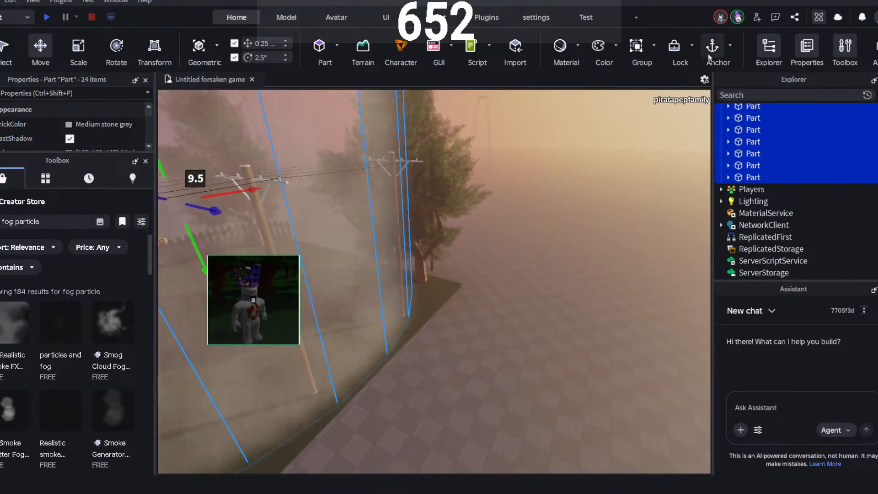
pyautogui.moveTo(487, 235); pyautogui.dragTo(489, 235, button='right')
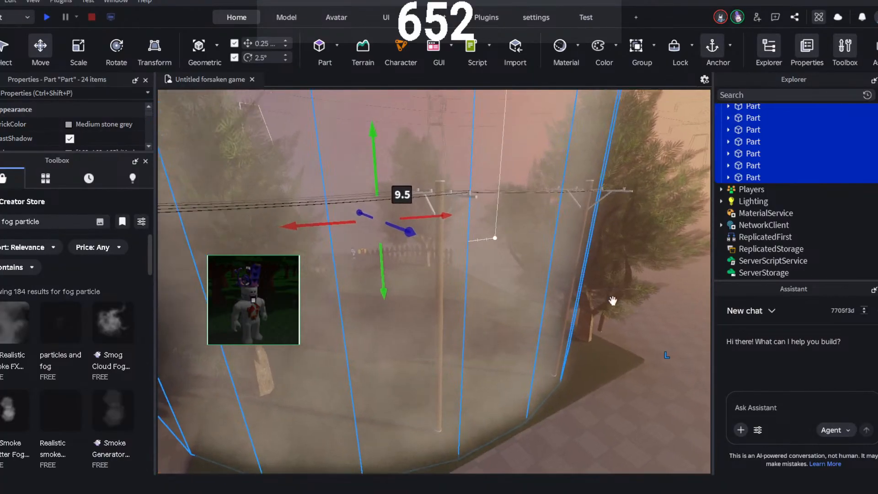
pyautogui.click(631, 440)
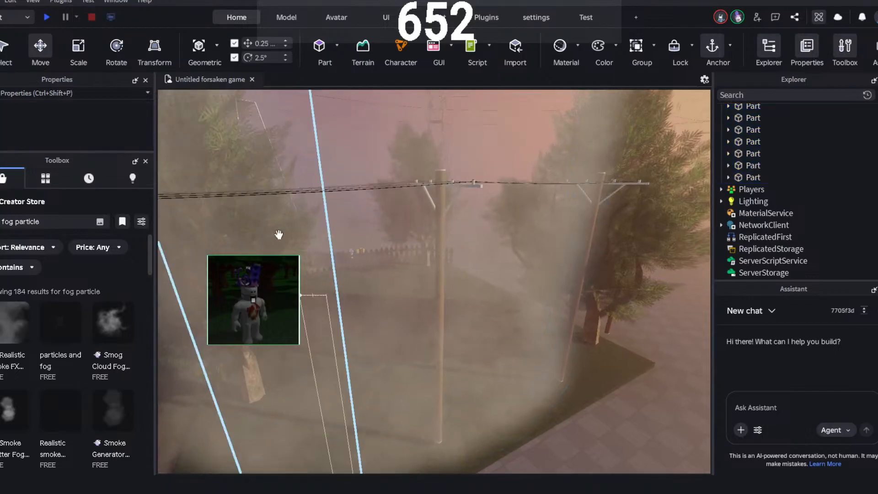
pyautogui.scroll(6, 348, 217)
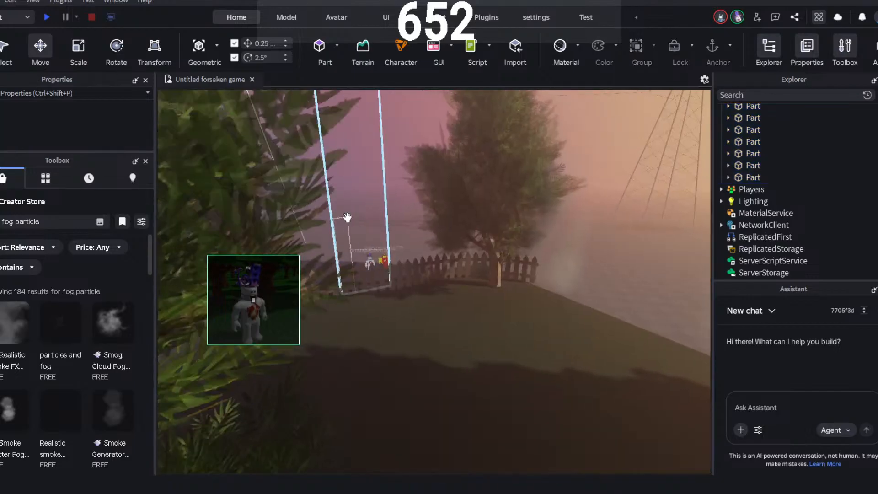
pyautogui.scroll(8, 347, 218)
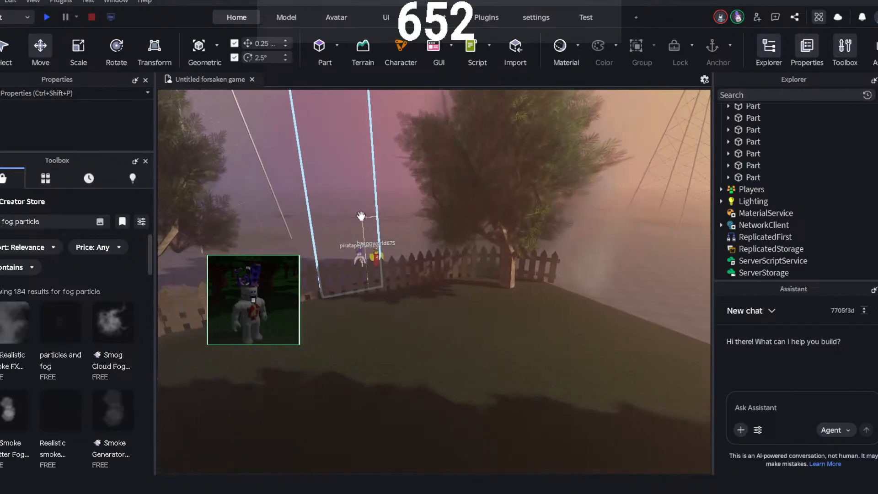
pyautogui.scroll(10, 361, 217)
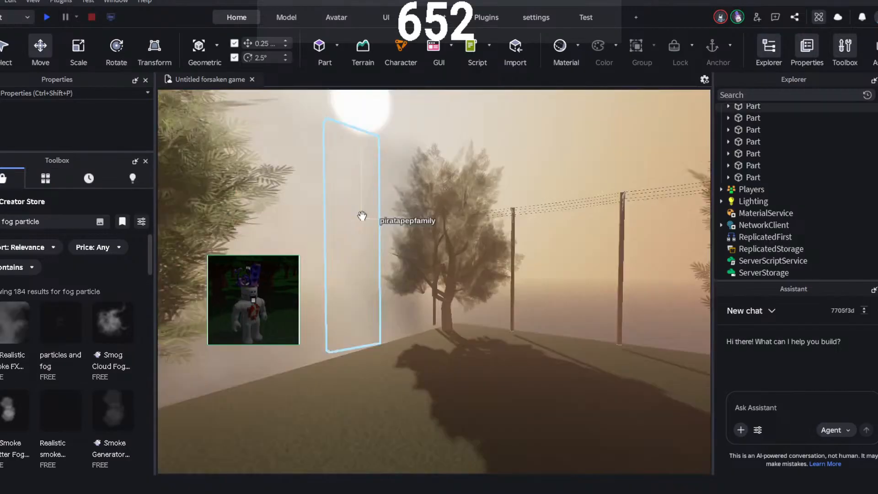
pyautogui.scroll(10, 416, 188)
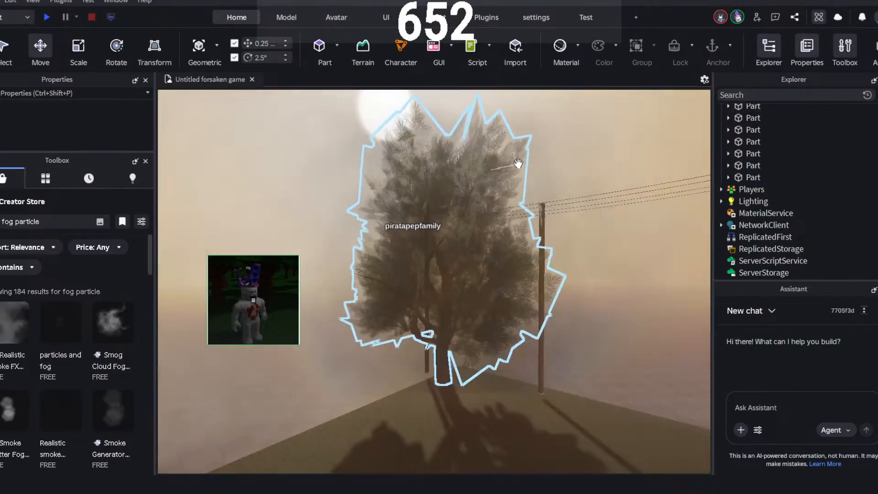
pyautogui.scroll(-10, 464, 188)
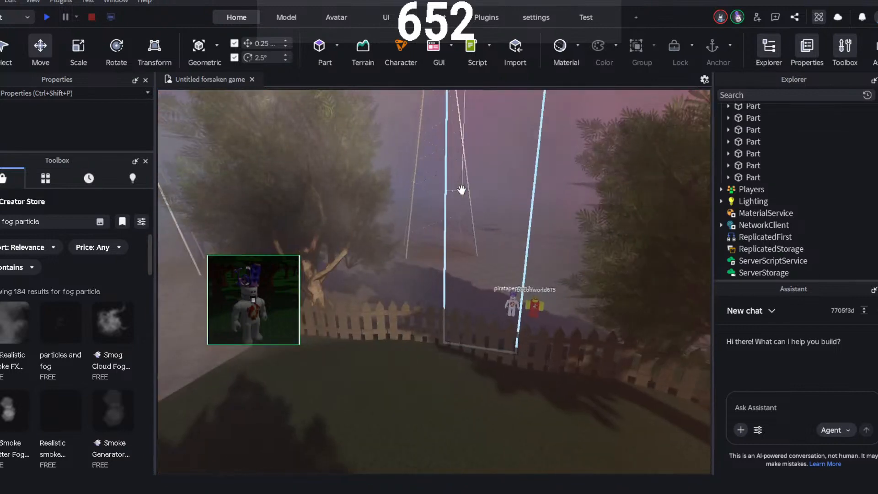
pyautogui.click(461, 189)
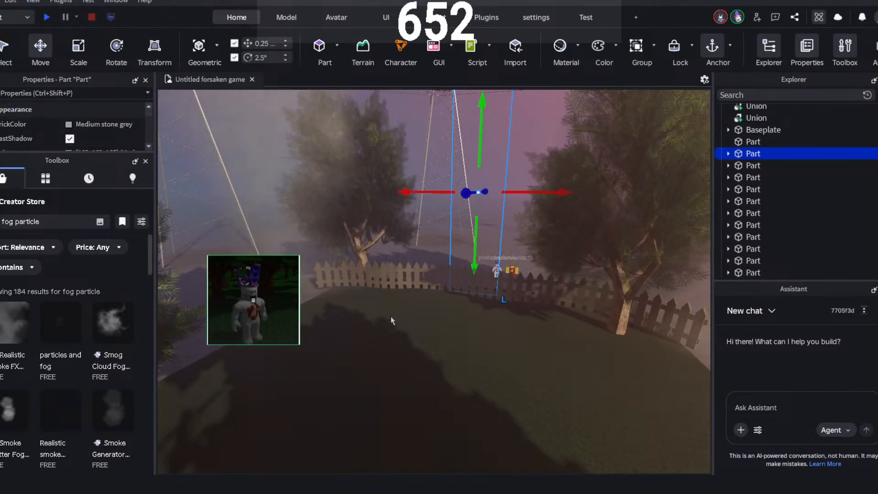
pyautogui.moveTo(391, 317); pyautogui.dragTo(391, 317, button='right')
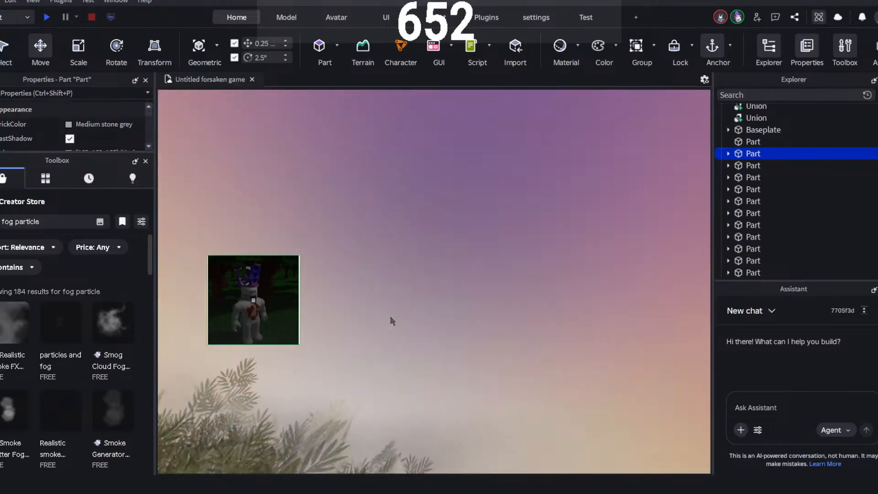
pyautogui.click(323, 227)
pyautogui.moveTo(322, 228); pyautogui.dragTo(595, 201, button='right')
pyautogui.press('s')
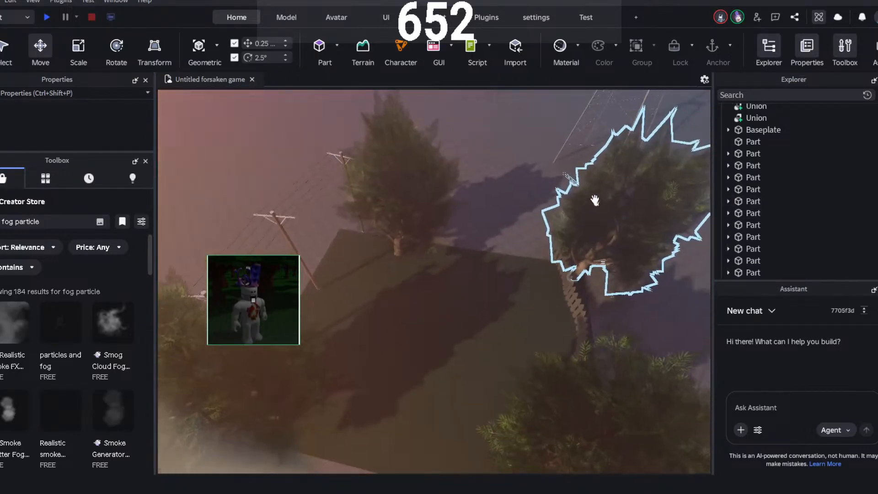
pyautogui.scroll(-5, 594, 199)
# - Select all the ring's wall parts, excluding the grass part, and group them into a model
pyautogui.click(751, 154)
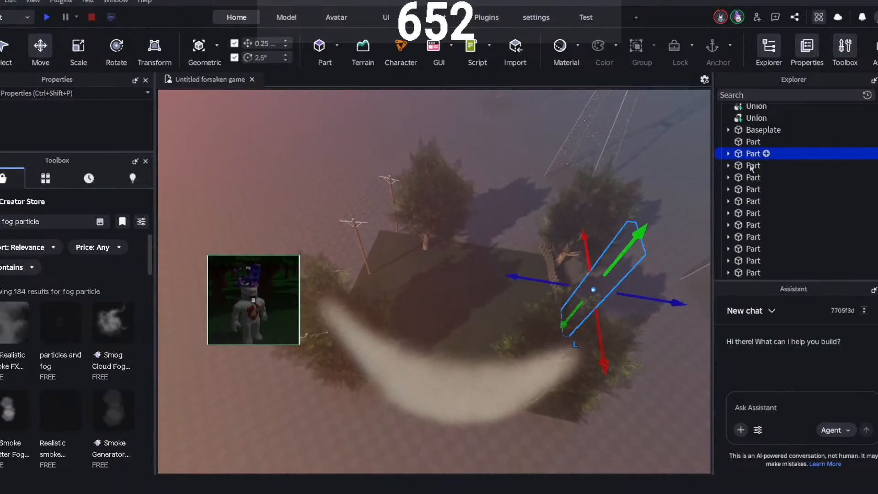
pyautogui.scroll(-4, 749, 192)
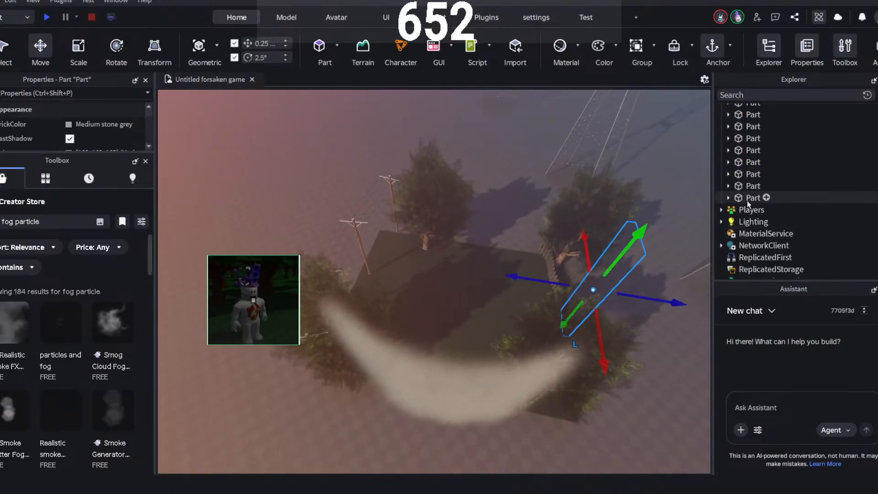
pyautogui.keyDown('shift'); pyautogui.click(748, 202); pyautogui.keyUp('shift')
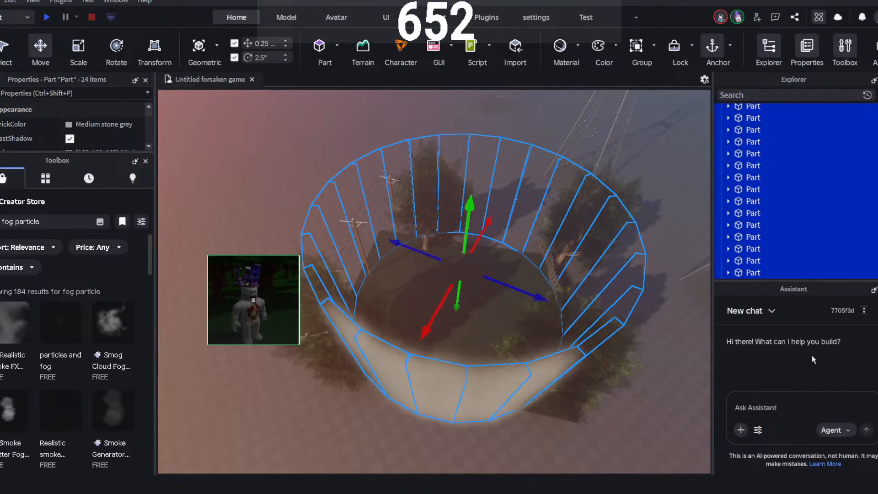
pyautogui.hotkey('ctrl', 'g')
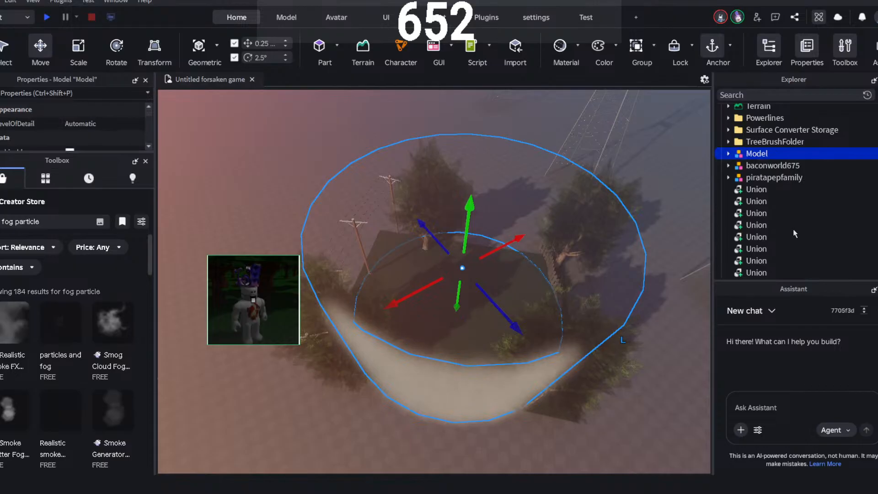
# - Duplicate the ring wall model and scale up the copy to form a larger outer fog ring
pyautogui.hotkey('ctrl', 'd')
pyautogui.click(82, 48)
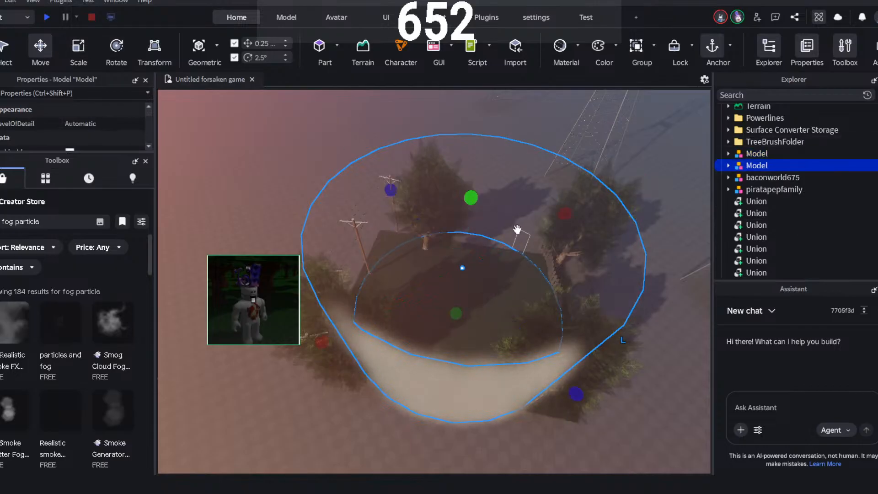
pyautogui.moveTo(471, 198); pyautogui.dragTo(581, 87)
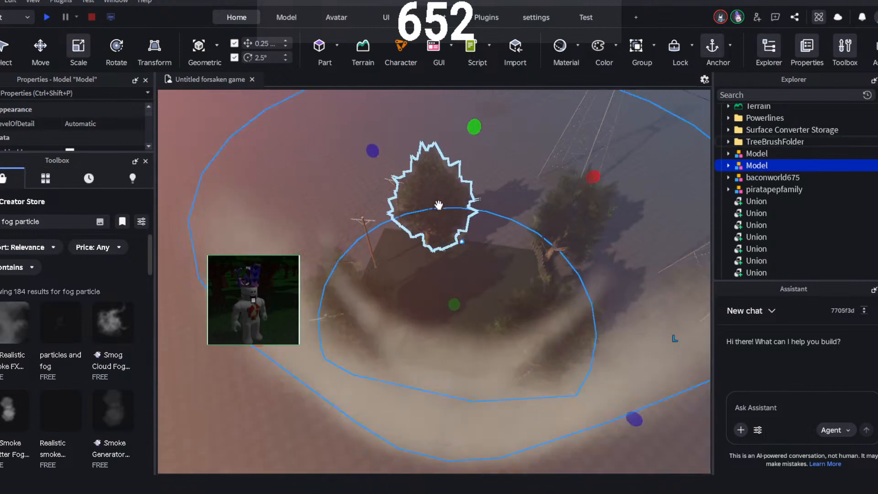
pyautogui.click(584, 427)
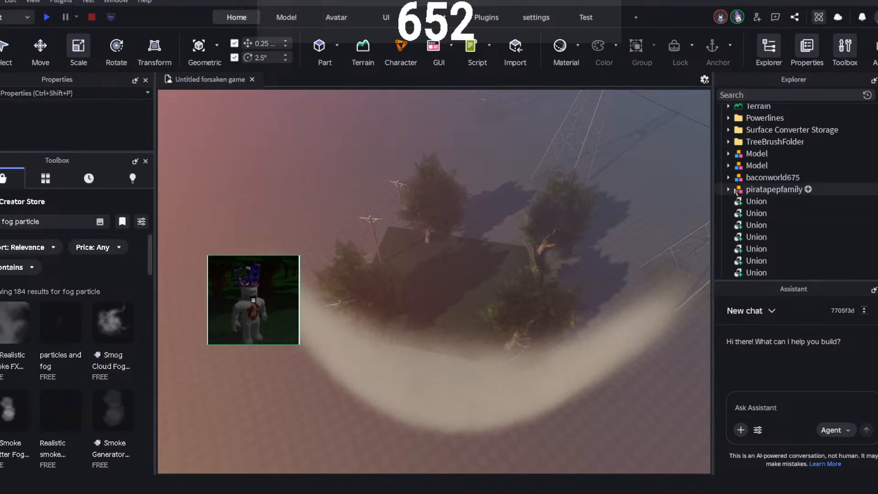
# - Move the first player's character model away from the map, outside the fog rings
pyautogui.click(762, 177)
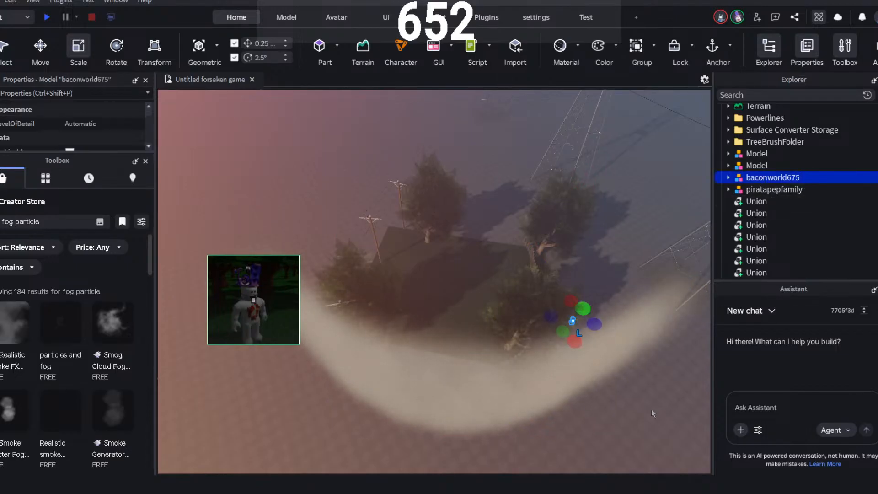
pyautogui.click(42, 53)
pyautogui.moveTo(529, 308); pyautogui.dragTo(625, 343)
pyautogui.click(668, 388)
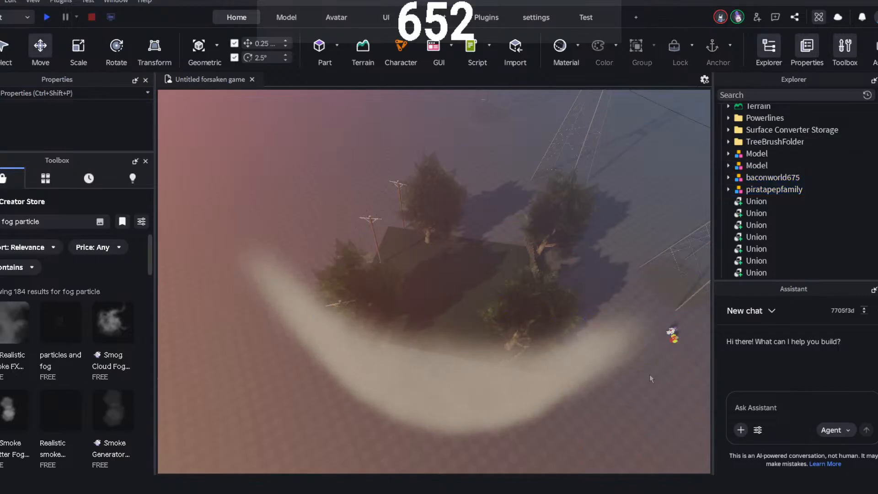
# - Rename the green grass part below the Baseplate in the workspace to Base
pyautogui.scroll(-2, 742, 183)
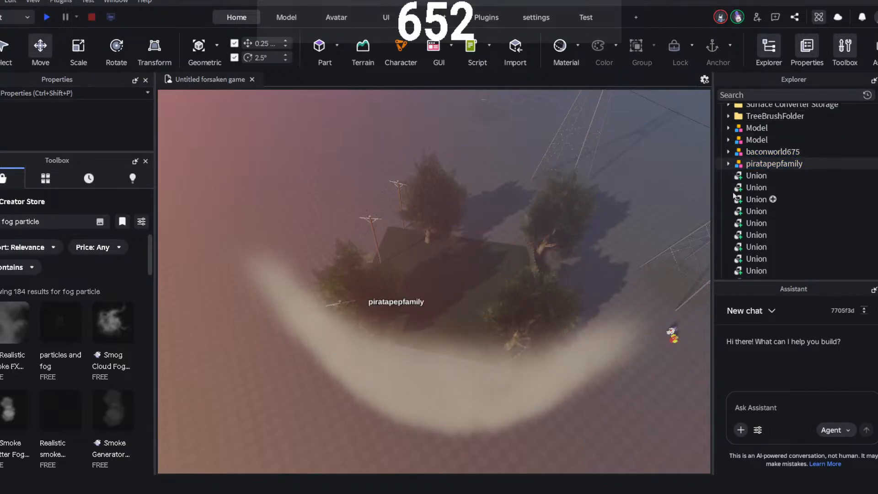
pyautogui.scroll(-4, 759, 166)
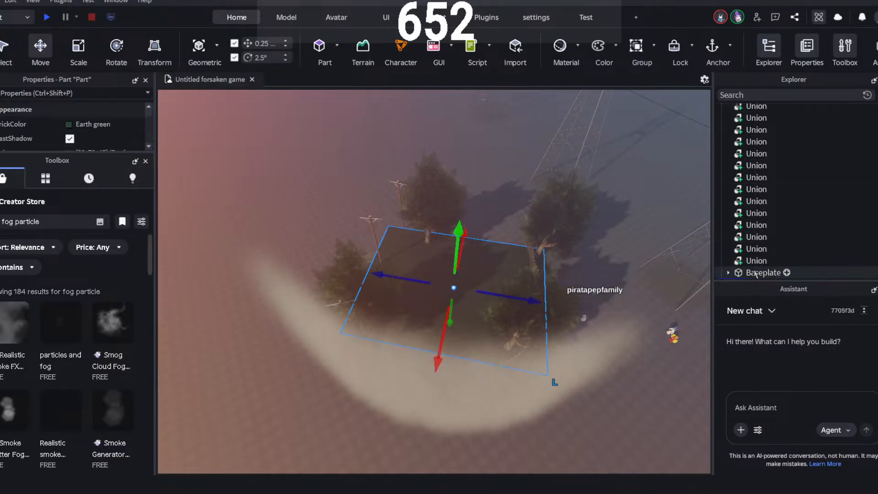
pyautogui.press('F2')
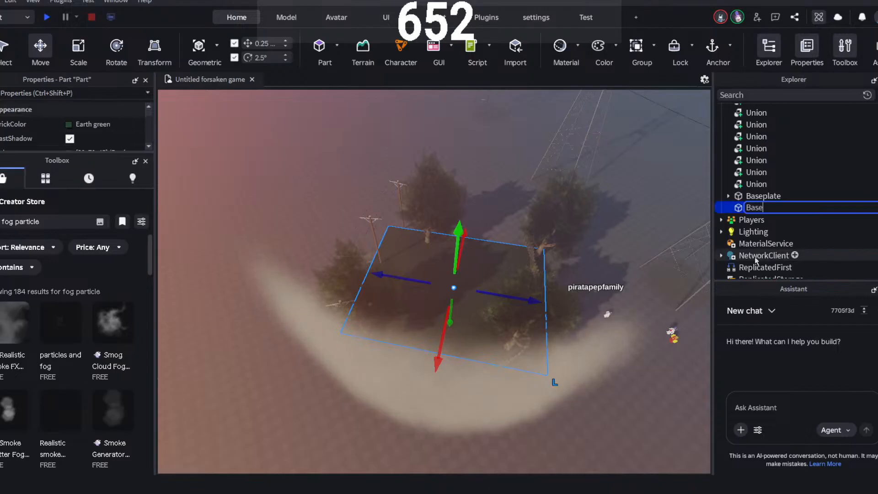
pyautogui.press('Return')
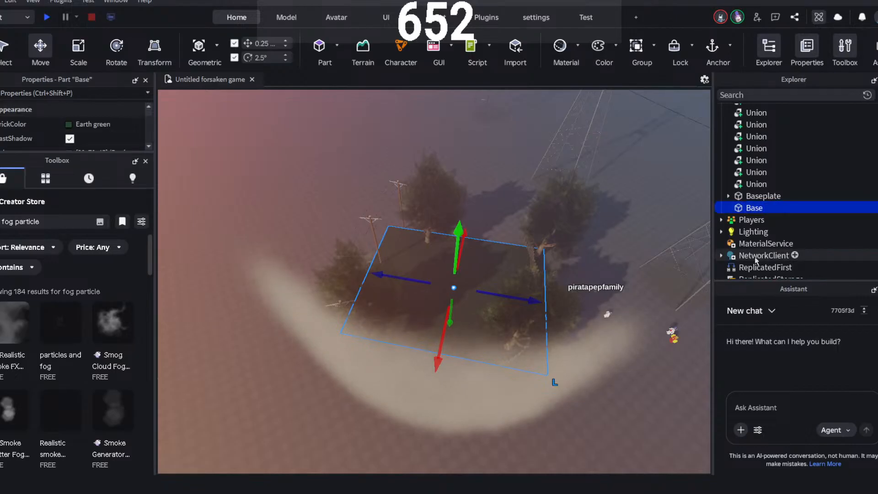
# - Close the Toolbox and set the Base part's size to 200, 0.5, 200
pyautogui.click(146, 161)
pyautogui.scroll(-10, 87, 207)
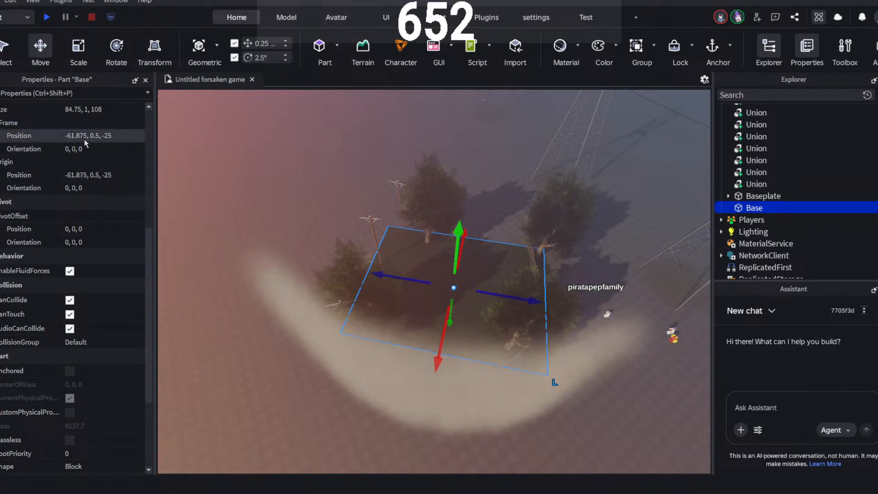
pyautogui.click(85, 110)
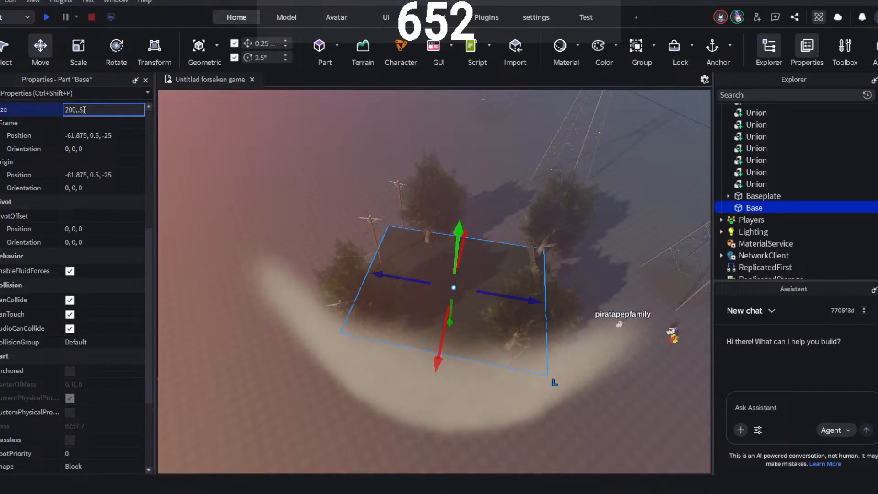
pyautogui.press('Return')
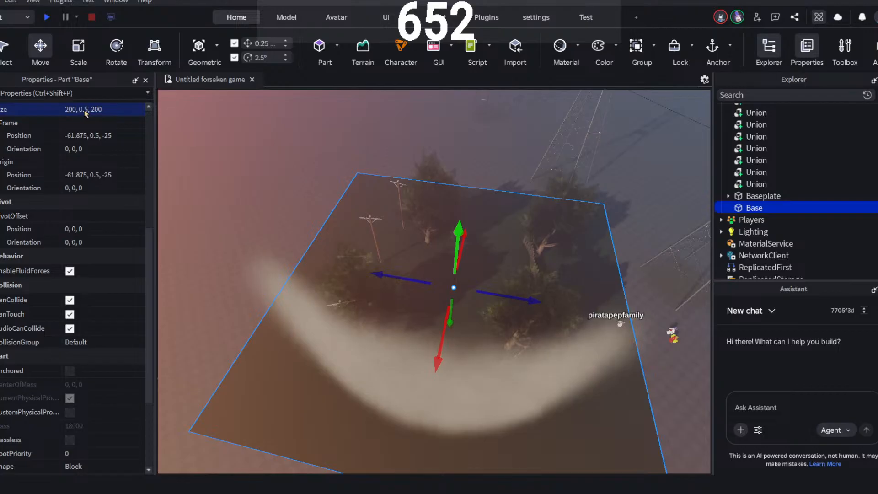
pyautogui.click(429, 146)
pyautogui.click(216, 172)
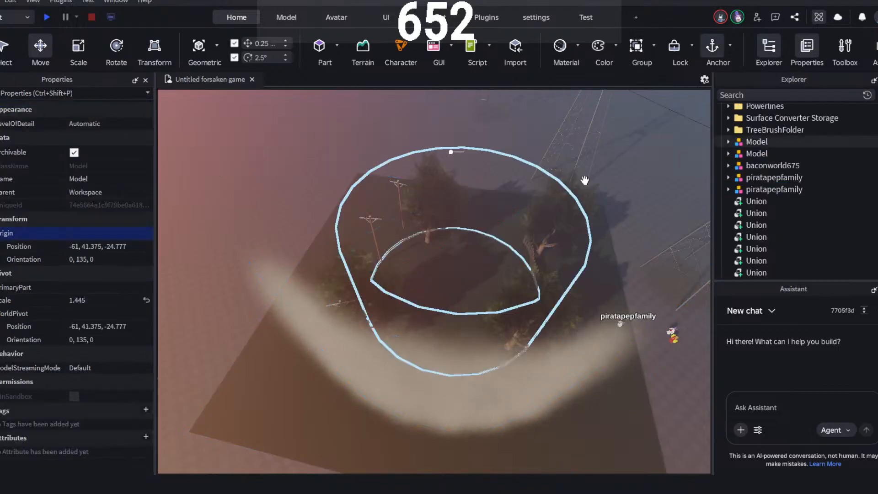
pyautogui.scroll(3, 584, 180)
pyautogui.scroll(5, 478, 276)
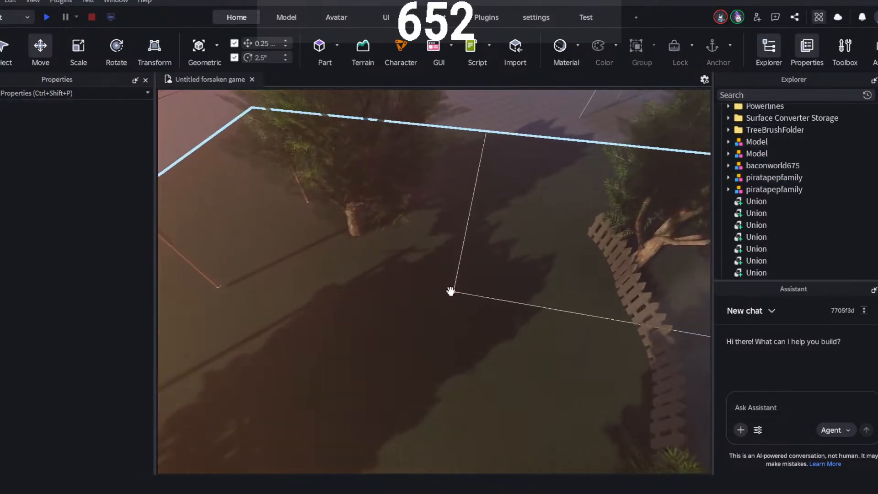
pyautogui.scroll(3, 457, 291)
pyautogui.moveTo(471, 284); pyautogui.dragTo(596, 252, button='right')
pyautogui.press('w')
pyautogui.press('s')
pyautogui.press('w')
pyautogui.press('w')
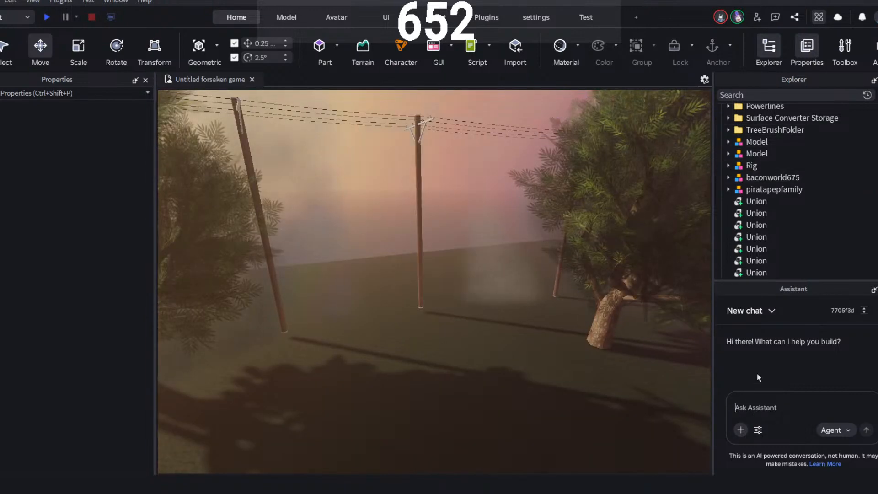
pyautogui.write('fo')
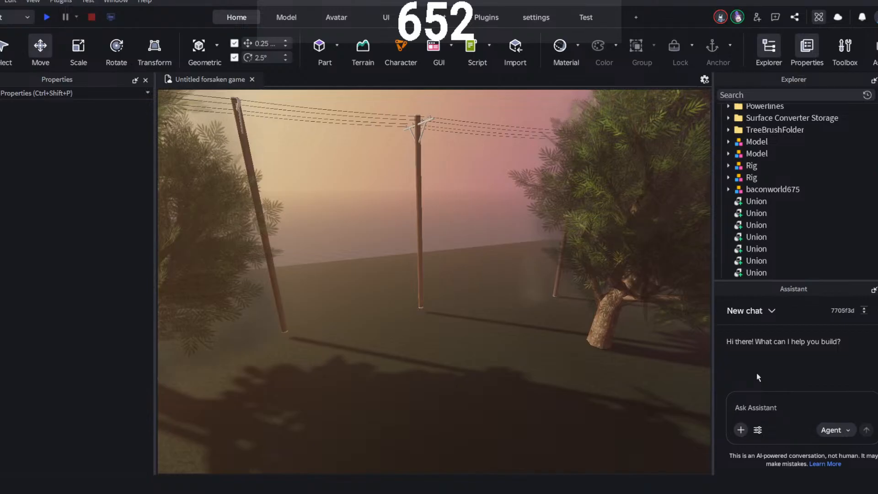
# - Inspect the properties of the DepthOfField effect under Lighting
pyautogui.scroll(-10, 753, 182)
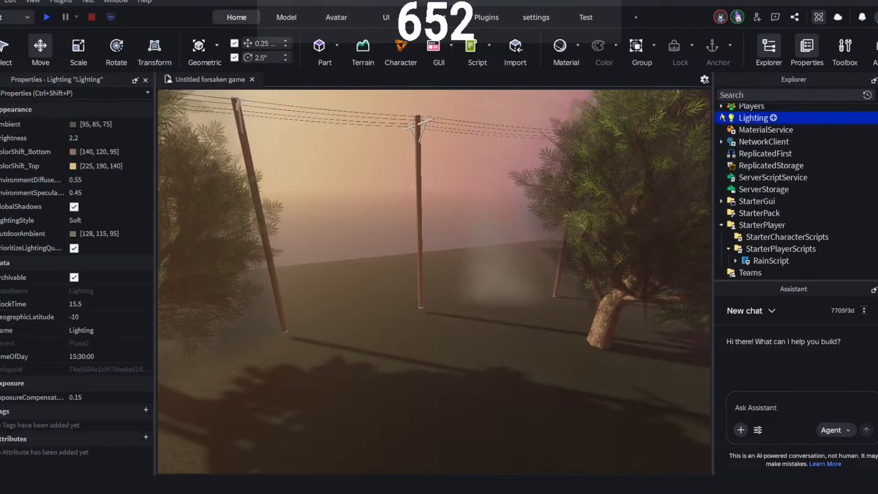
pyautogui.click(721, 118)
pyautogui.click(722, 118)
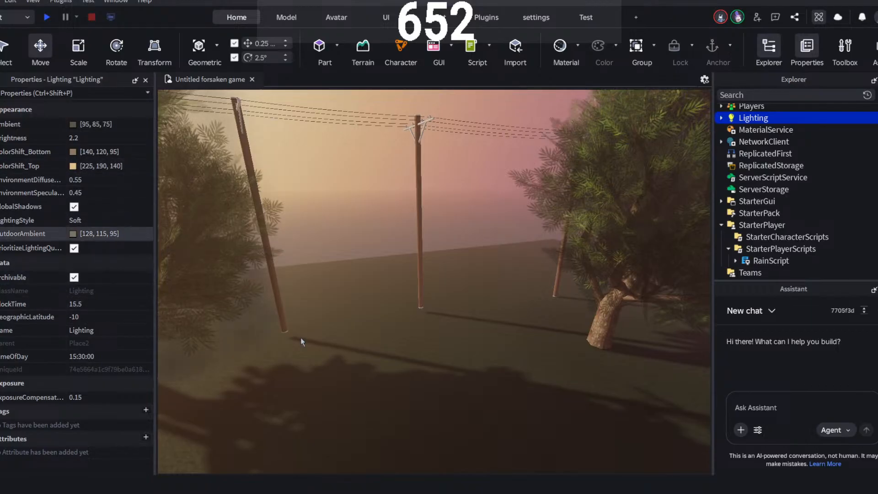
pyautogui.click(721, 118)
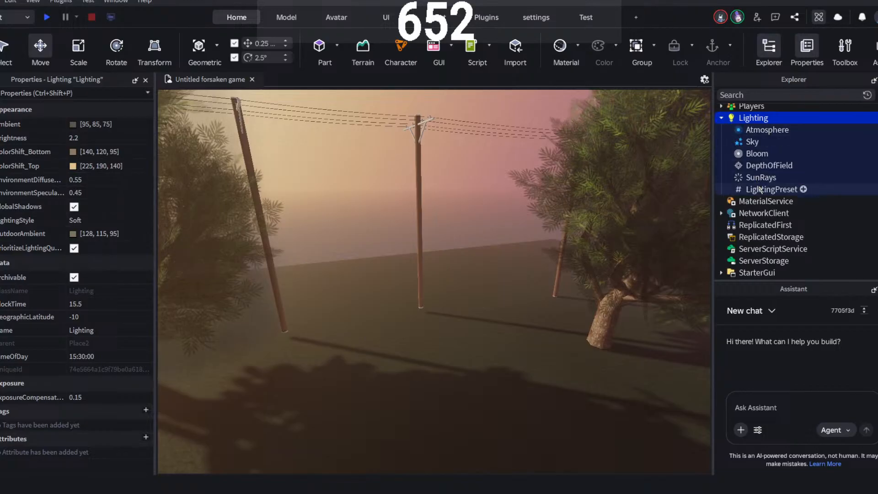
pyautogui.click(755, 168)
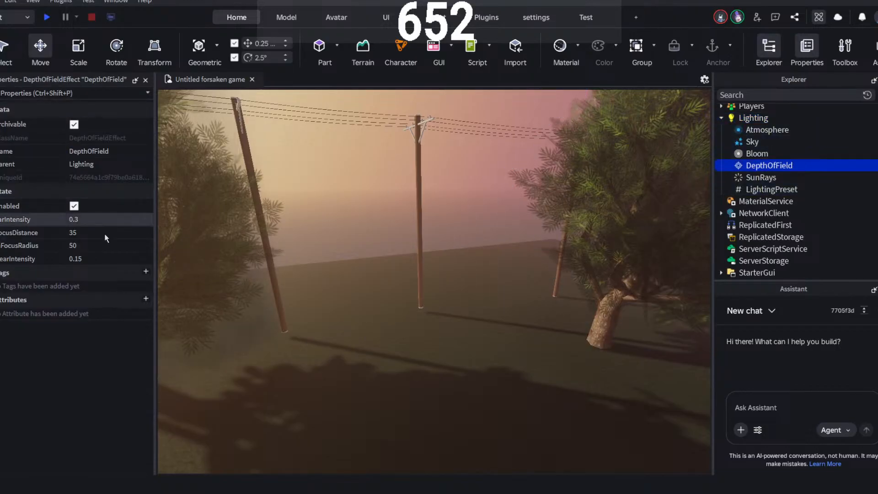
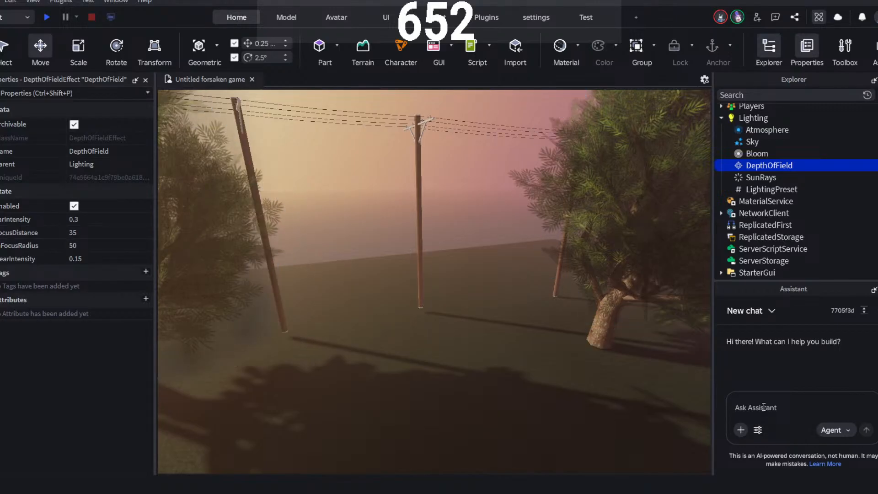
# - In the earlier weldconstraints chat, ask the Assistant: "i need the fog to be closer and it needs to be better remember forsaken is a horror game"
pyautogui.click(744, 314)
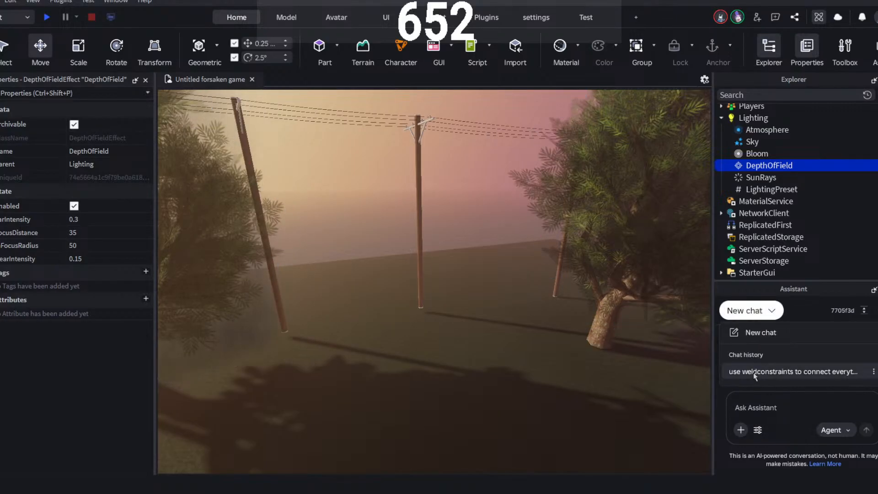
pyautogui.click(753, 373)
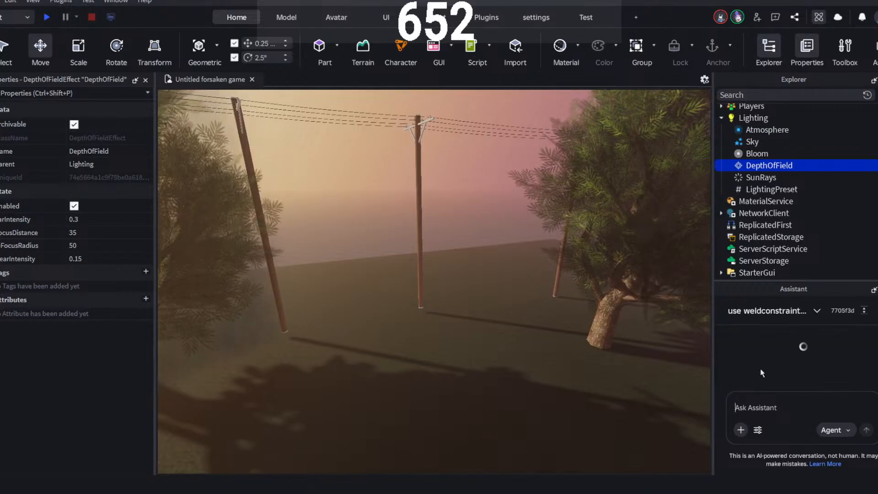
pyautogui.scroll(4, 763, 360)
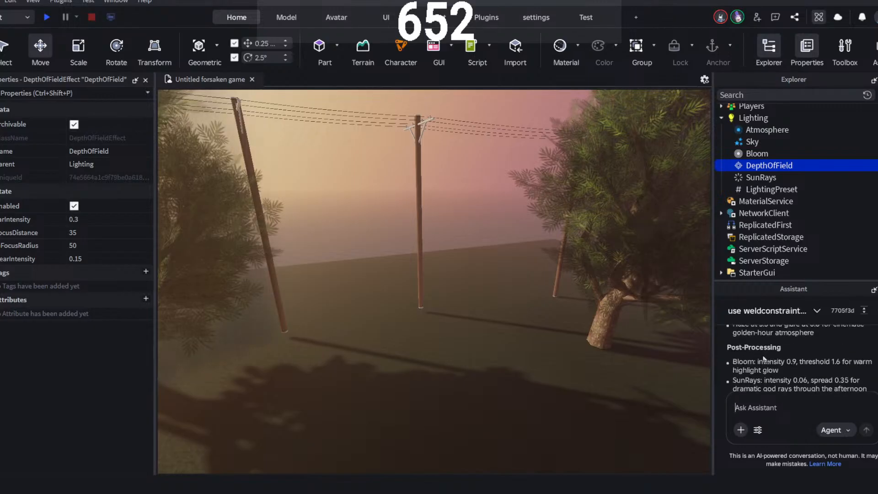
pyautogui.scroll(-5, 761, 371)
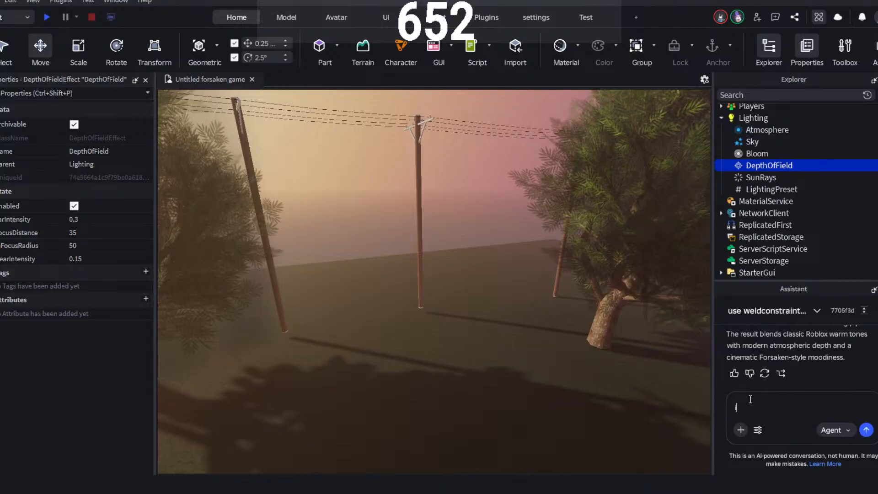
pyautogui.write('eed the fog to be closer and')
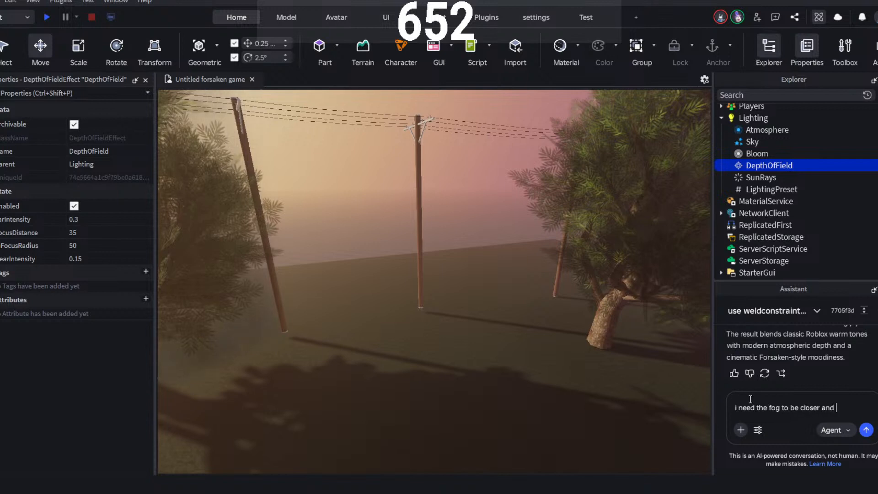
pyautogui.write('t needs t')
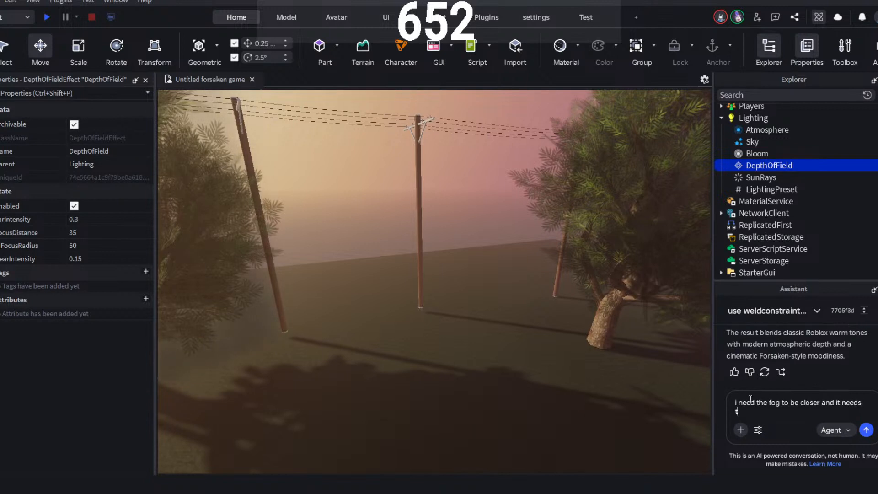
pyautogui.write('o be better remember forsaken')
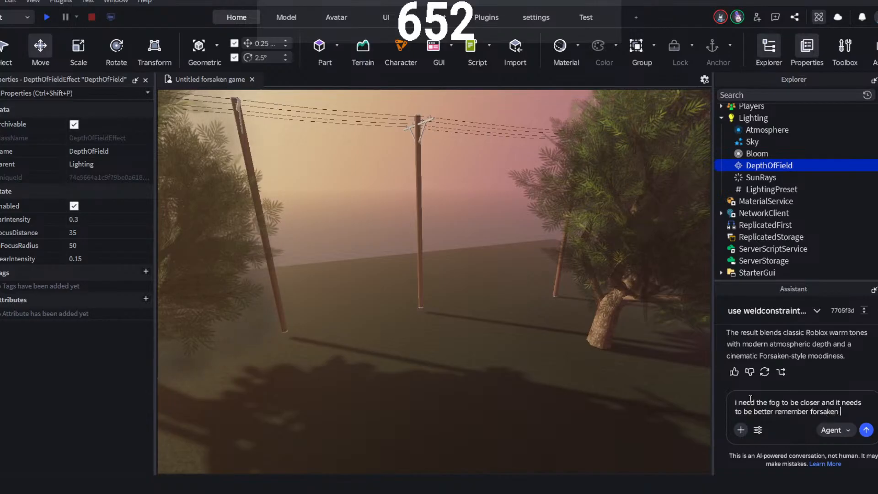
pyautogui.write('orror game')
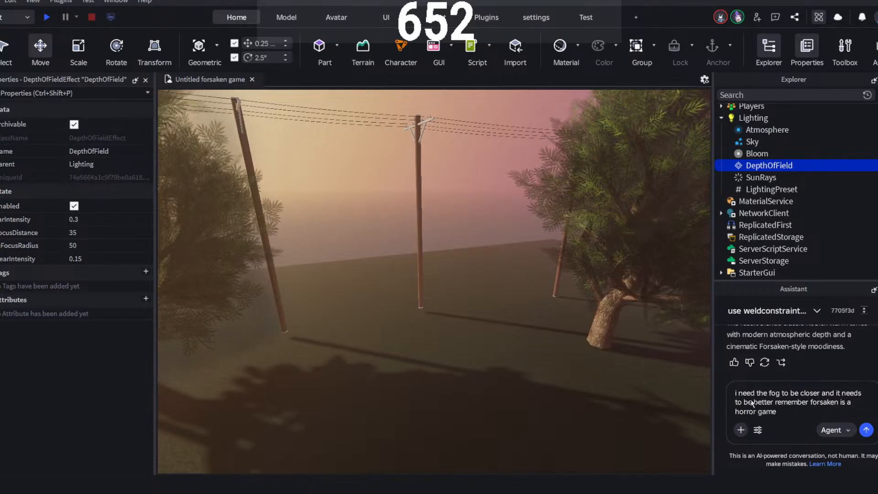
pyautogui.press('Return')
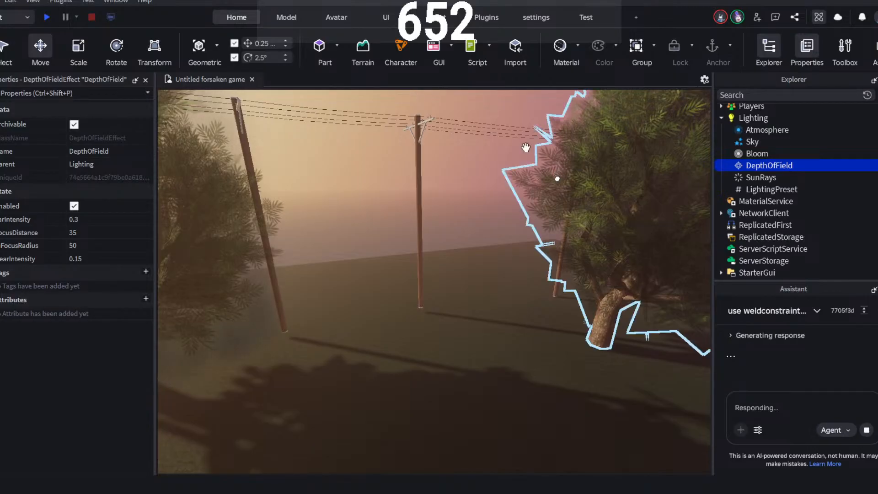
# - Examine the Assistant's revised fog and lighting around the trees, poles and fog rings
pyautogui.moveTo(458, 206); pyautogui.dragTo(439, 202, button='right')
pyautogui.press('s')
pyautogui.scroll(-2, 440, 204)
pyautogui.scroll(6, 440, 204)
pyautogui.scroll(-6, 439, 203)
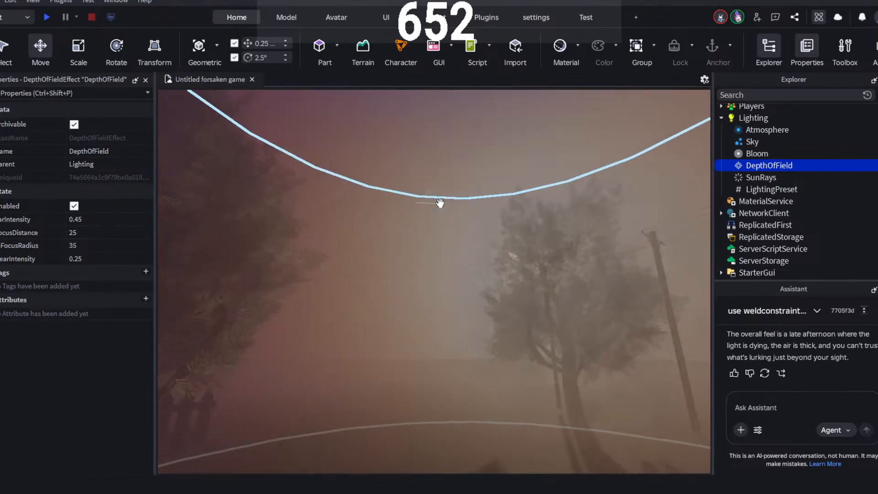
pyautogui.click(455, 144)
pyautogui.press('w')
pyautogui.moveTo(456, 143)
pyautogui.mouseDown(button='right')
pyautogui.moveTo(478, 144)
pyautogui.moveTo(385, 140)
pyautogui.moveTo(454, 141)
pyautogui.mouseUp(button='right')
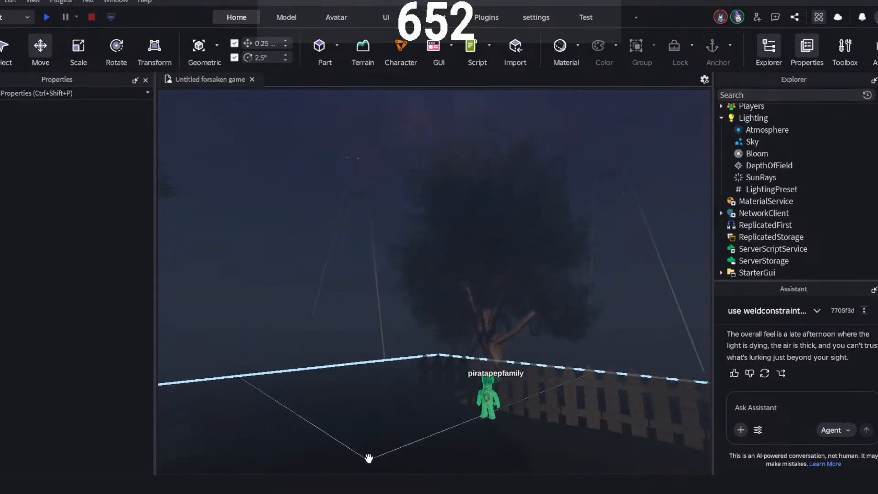
# - Set the Base part's size to 2048, 0.5, 2048 and deselect it
pyautogui.click(369, 458)
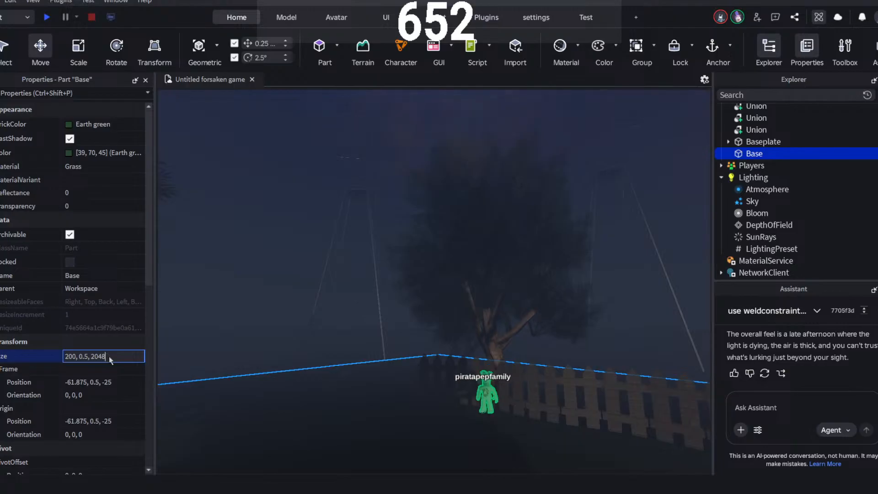
pyautogui.press('Return')
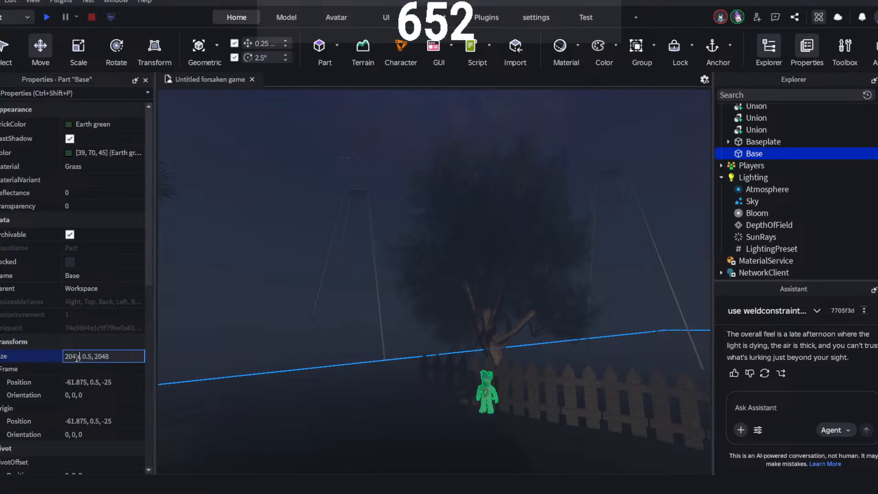
pyautogui.press('Return')
pyautogui.moveTo(427, 223); pyautogui.dragTo(448, 212, button='right')
pyautogui.click(448, 212)
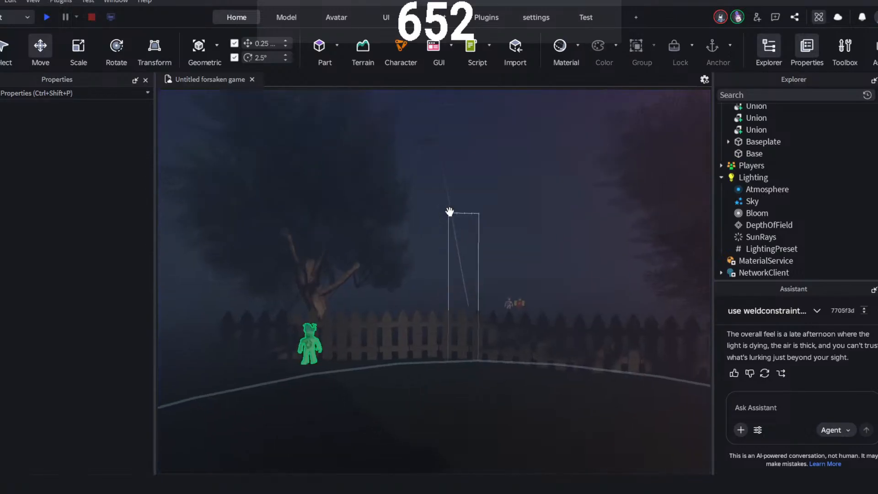
# - Examine the map from several viewpoints, checking the fog over the enlarged ground, the trees and the fence line
pyautogui.press('d')
pyautogui.press('s')
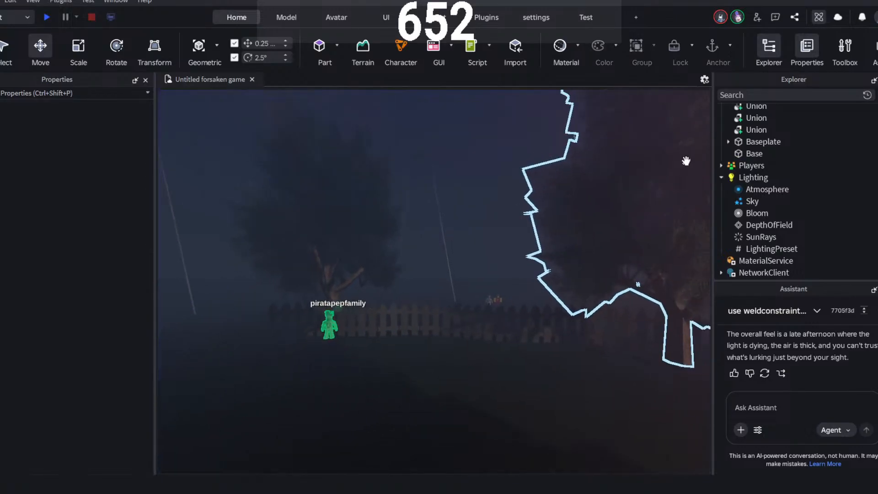
pyautogui.press('w')
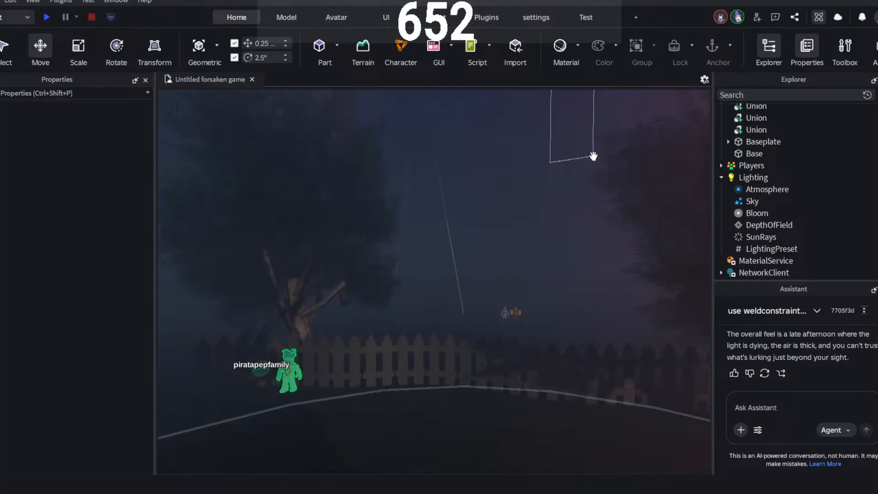
pyautogui.moveTo(604, 164)
pyautogui.mouseDown(button='right')
pyautogui.moveTo(587, 177)
pyautogui.moveTo(605, 144)
pyautogui.moveTo(598, 161)
pyautogui.mouseUp(button='right')
pyautogui.press('s')
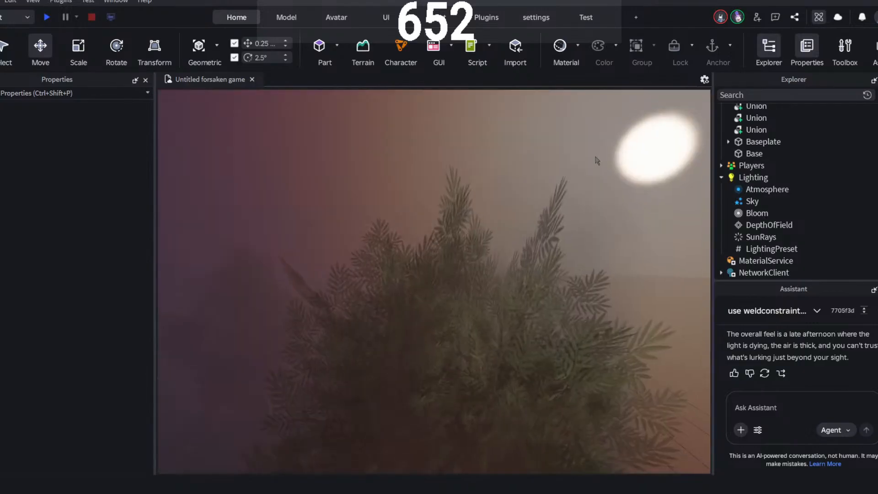
pyautogui.press('w')
pyautogui.moveTo(496, 159); pyautogui.dragTo(500, 148, button='right')
pyautogui.press('w')
pyautogui.press('w')
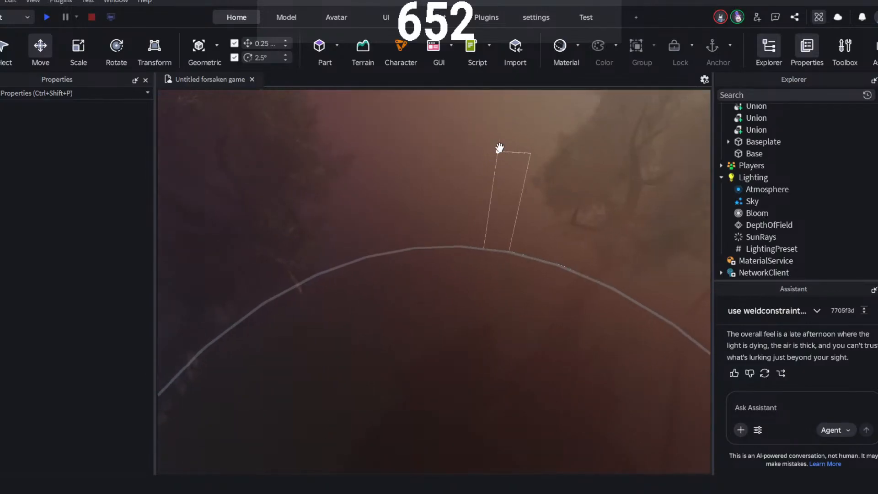
pyautogui.press('w')
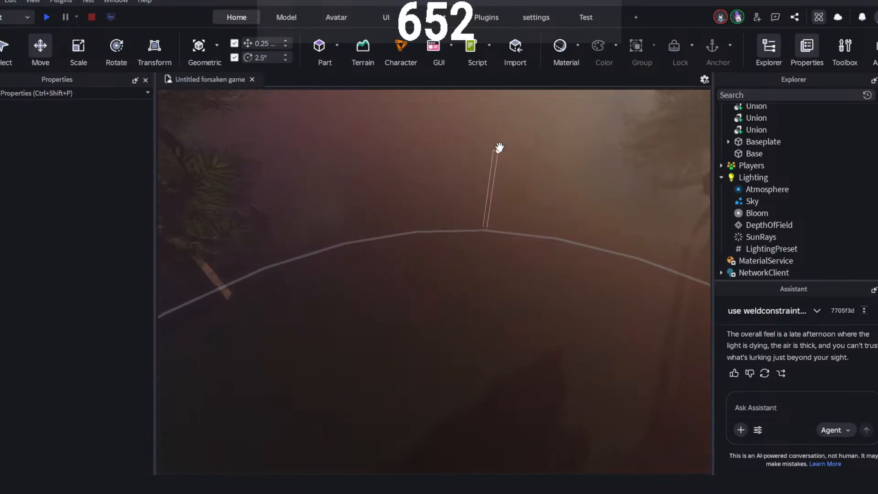
pyautogui.moveTo(494, 146); pyautogui.dragTo(498, 148, button='right')
pyautogui.press('w')
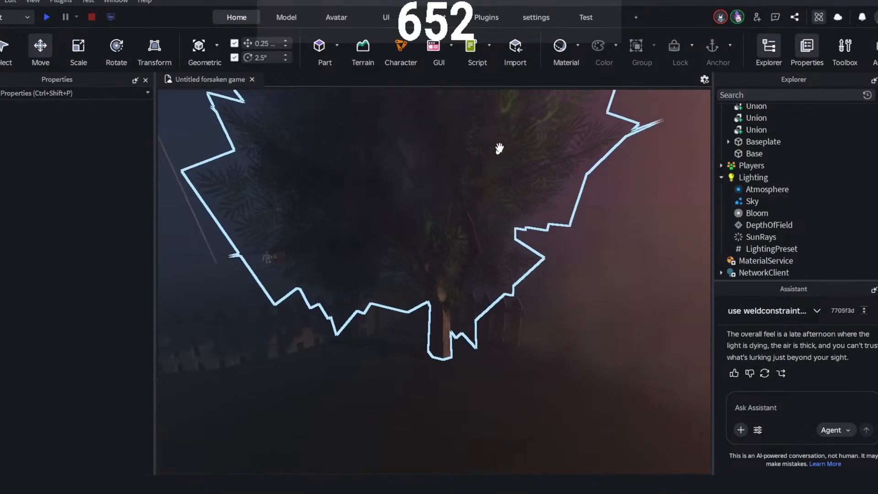
pyautogui.press('w')
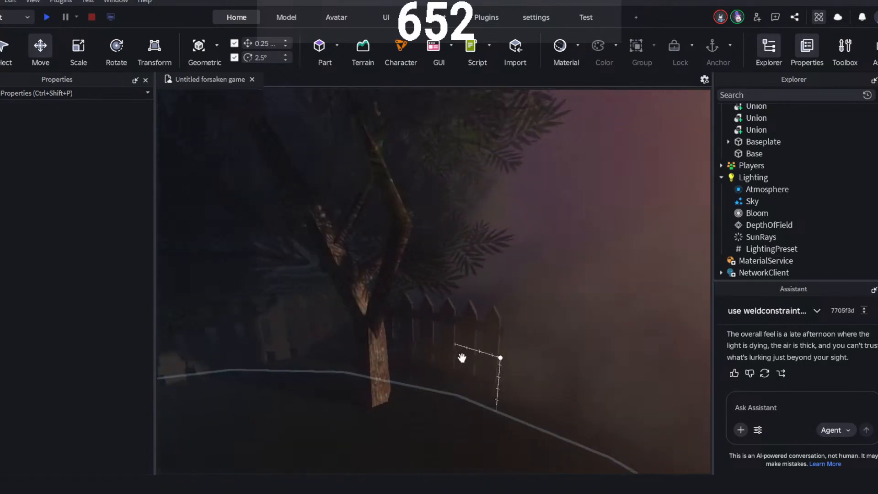
# - Select the fence's open end panel and set up Archimedes for it with Swap Sides enabled at a -15 angle
pyautogui.press('w')
pyautogui.moveTo(459, 339); pyautogui.dragTo(459, 338, button='right')
pyautogui.press('w')
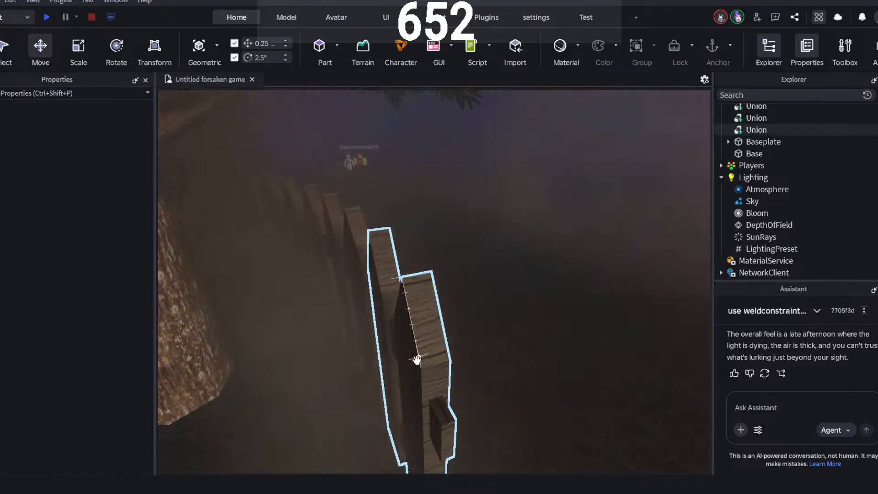
pyautogui.click(415, 354)
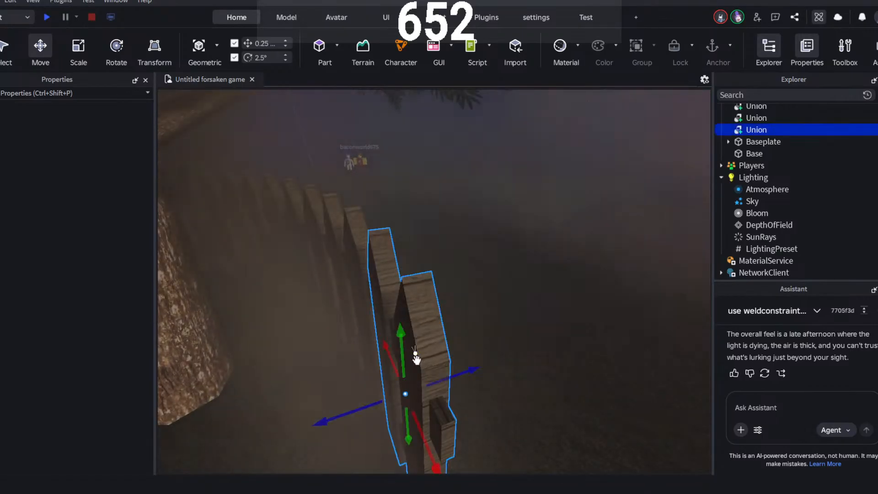
pyautogui.press('s')
pyautogui.press('a')
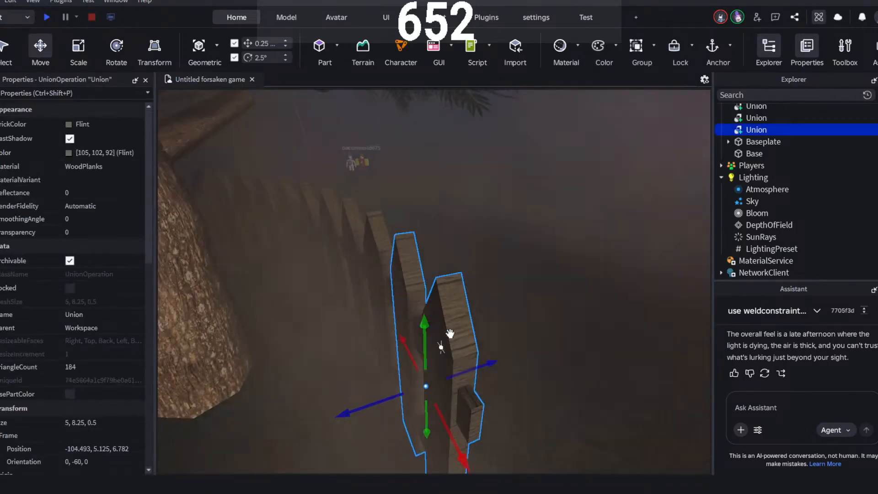
pyautogui.press('s')
pyautogui.press('a')
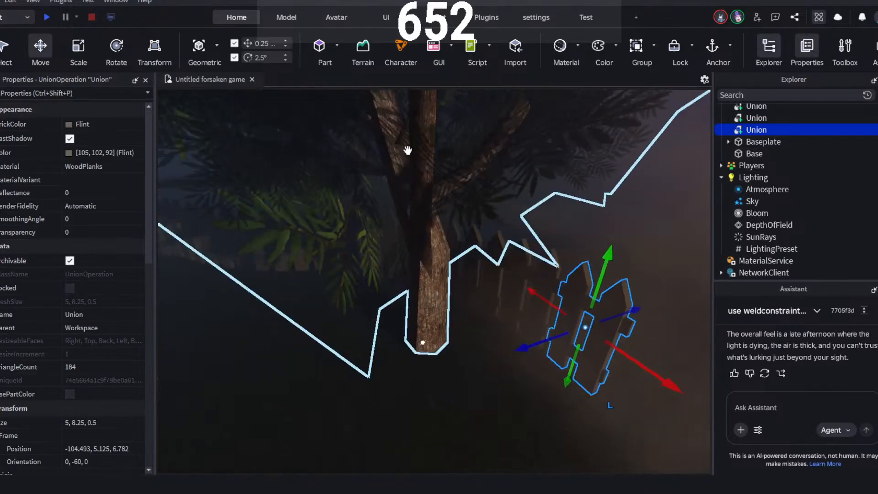
pyautogui.moveTo(419, 241); pyautogui.dragTo(421, 238, button='right')
pyautogui.press('a')
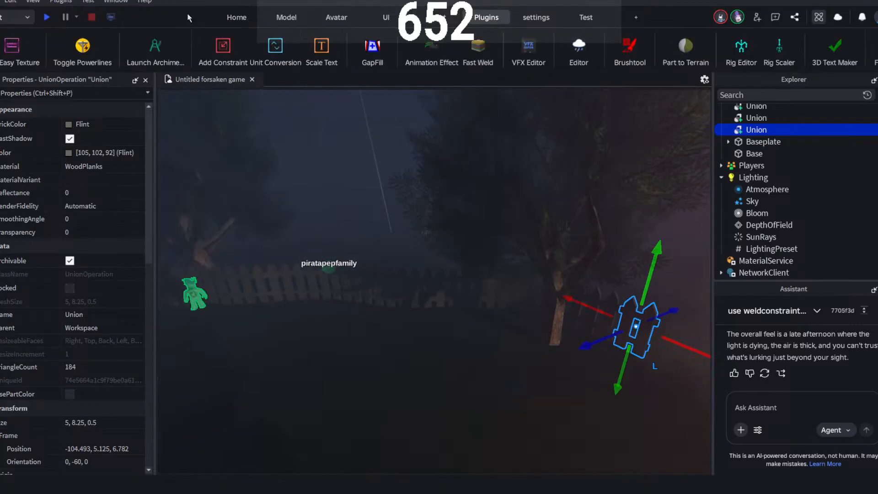
pyautogui.click(156, 49)
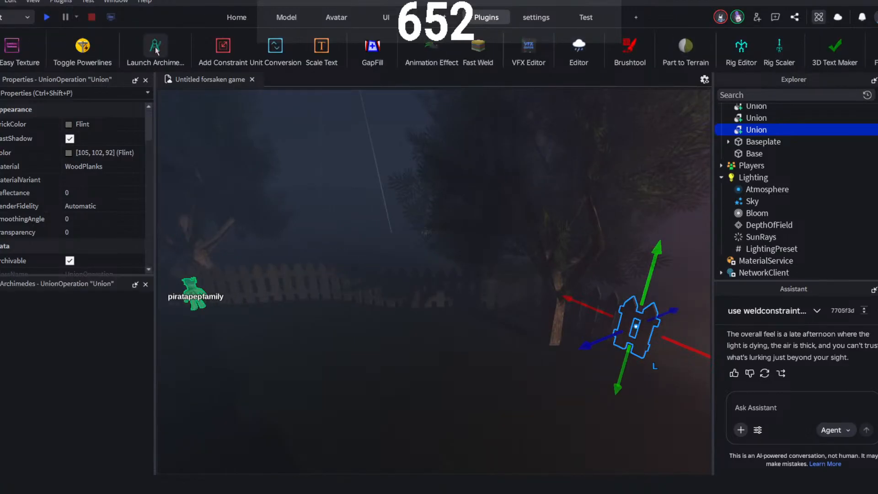
pyautogui.scroll(-5, 44, 372)
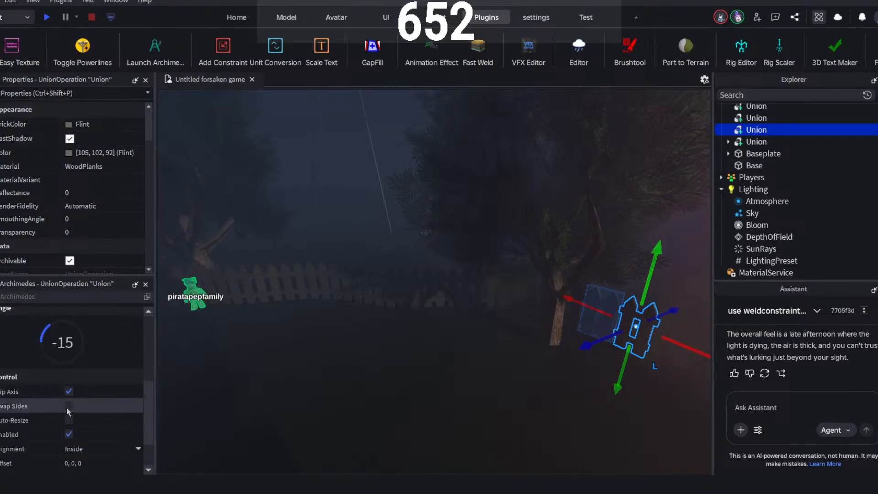
pyautogui.scroll(-2, 73, 412)
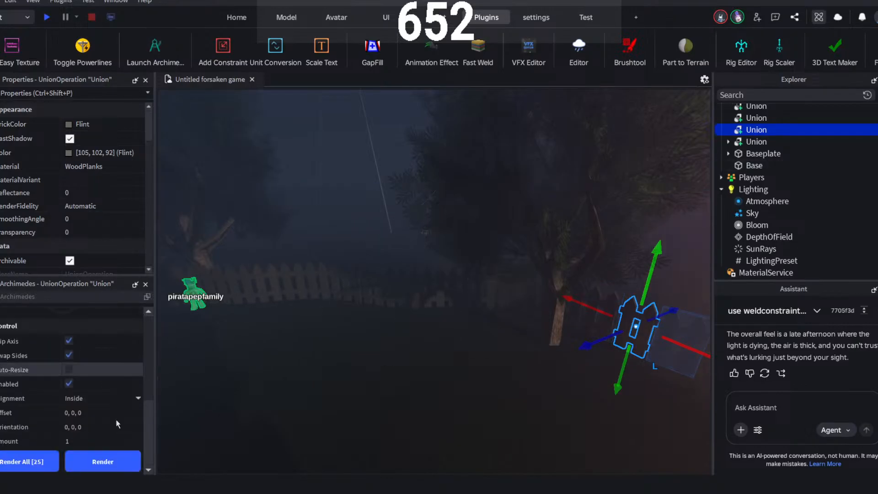
# - Render six more picket panels from the fence end, curving at -15 with Flip Axis and Swap Sides enabled
pyautogui.click(102, 461)
pyautogui.moveTo(418, 386); pyautogui.dragTo(426, 386, button='right')
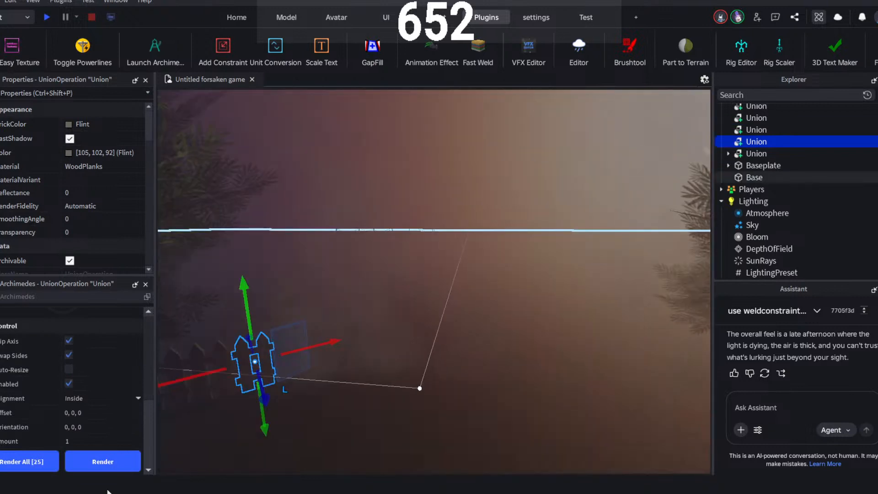
pyautogui.click(97, 463)
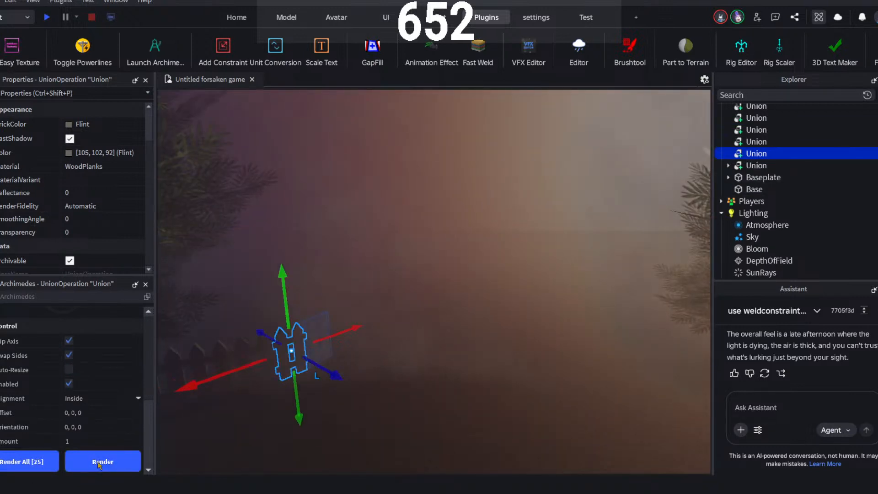
pyautogui.click(98, 463)
pyautogui.click(99, 463)
pyautogui.click(100, 464)
pyautogui.click(97, 462)
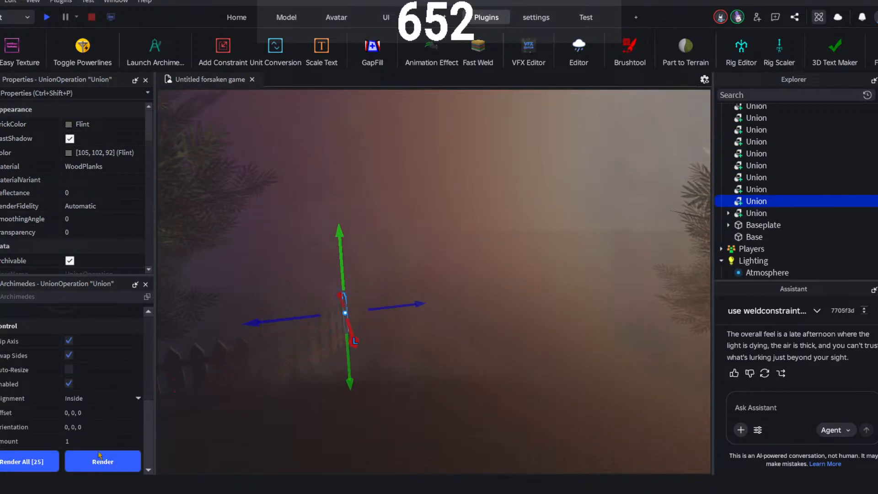
# - Disable Flip Axis and render further picket panels so the fence curves the opposite way
pyautogui.click(69, 342)
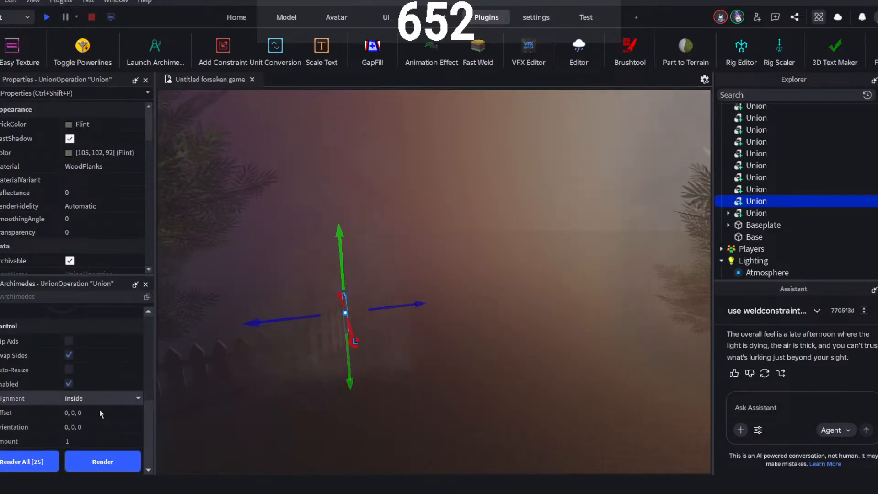
pyautogui.click(109, 461)
pyautogui.click(110, 462)
pyautogui.click(110, 463)
pyautogui.click(111, 464)
pyautogui.click(112, 466)
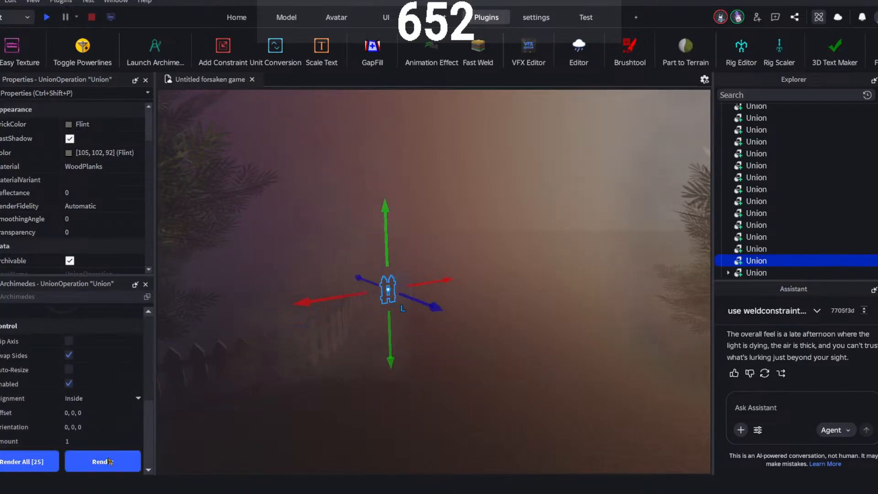
pyautogui.click(114, 469)
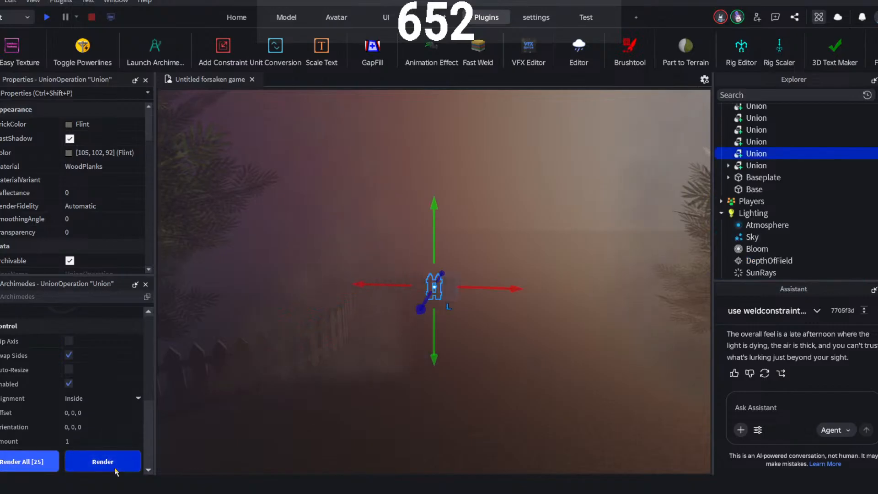
# - Re-enable Flip Axis and render six more picket panels to bend the fence back
pyautogui.click(69, 341)
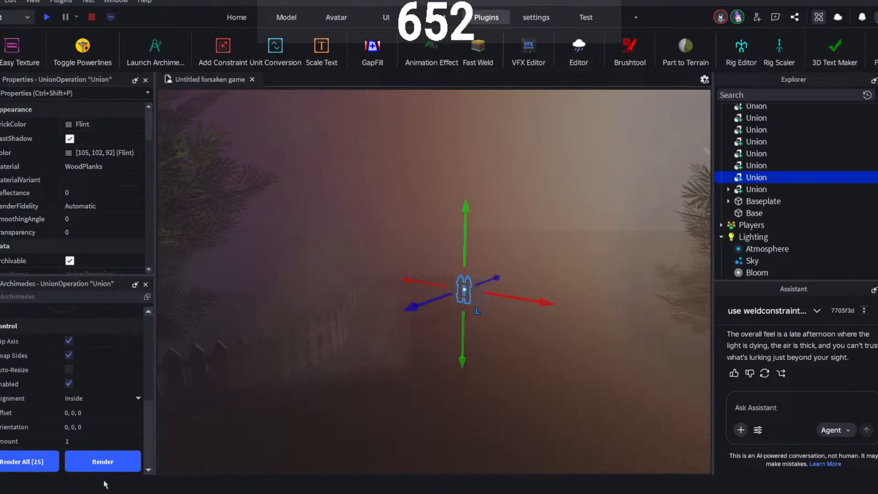
pyautogui.click(103, 466)
pyautogui.click(102, 465)
pyautogui.click(103, 466)
pyautogui.click(103, 465)
pyautogui.click(102, 465)
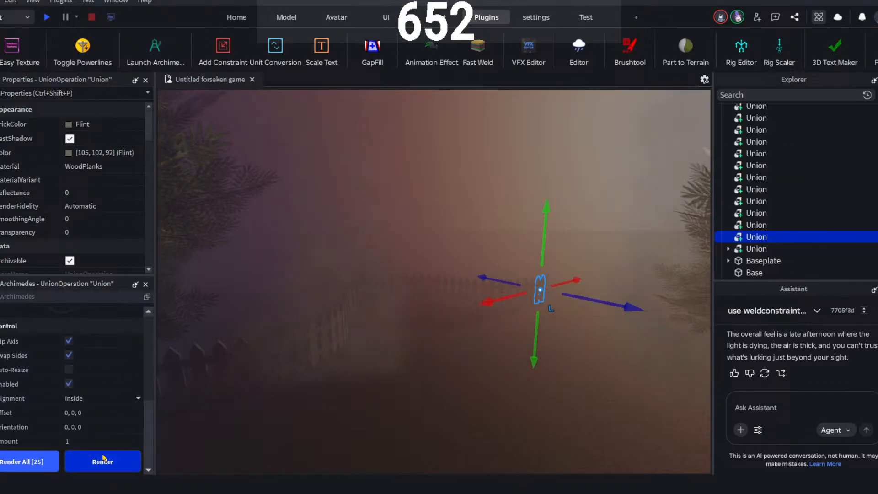
pyautogui.click(103, 465)
# - Delete the large ring-shaped fog model surrounding the trees and fence
pyautogui.moveTo(527, 209); pyautogui.dragTo(523, 218, button='right')
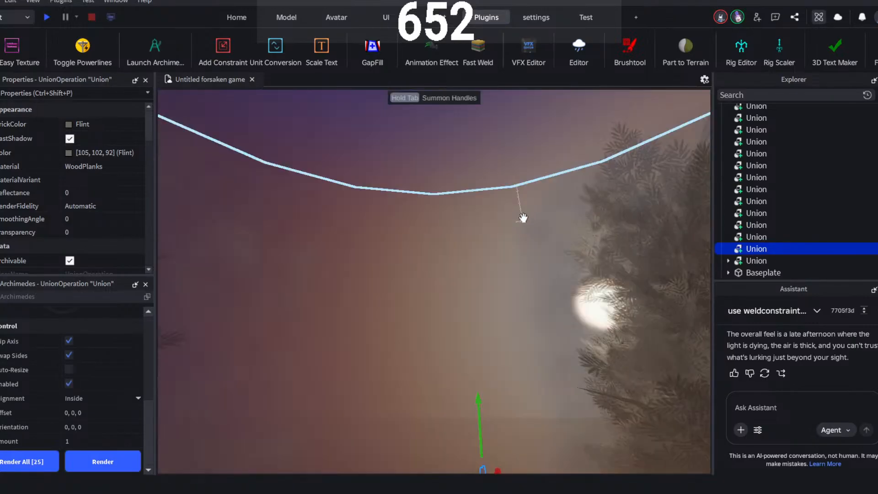
pyautogui.click(493, 158)
pyautogui.moveTo(493, 158); pyautogui.dragTo(360, 177, button='right')
pyautogui.press('s')
pyautogui.press('w')
pyautogui.press('w')
pyautogui.press('w')
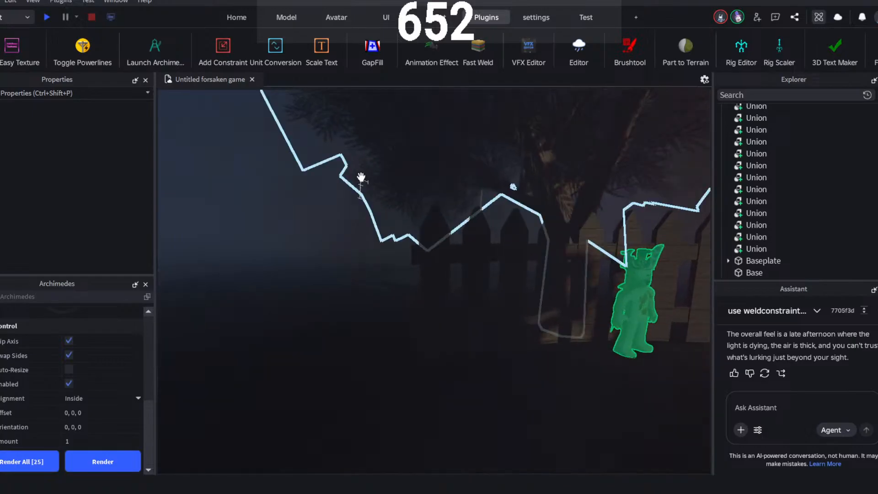
pyautogui.click(443, 269)
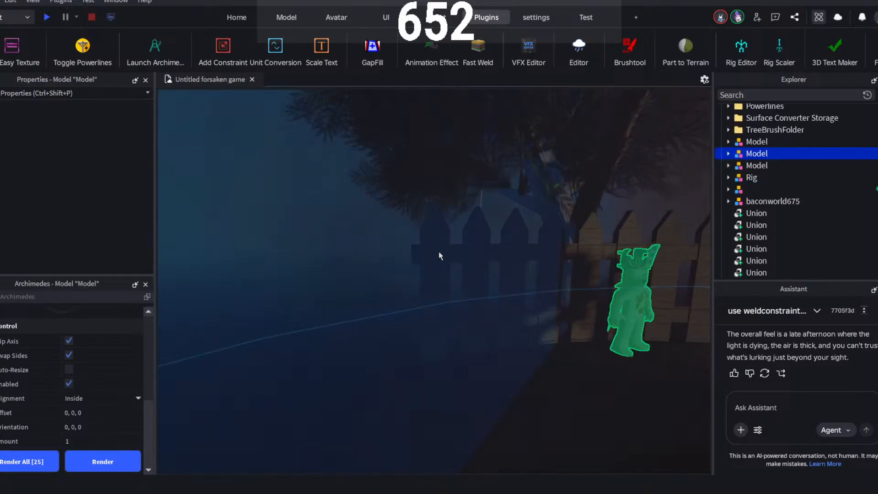
pyautogui.moveTo(453, 251); pyautogui.dragTo(453, 252, button='right')
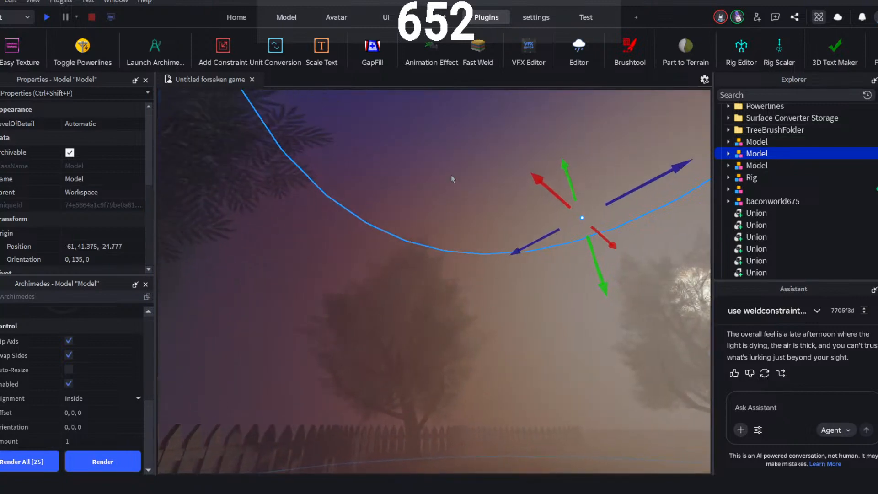
pyautogui.press('Delete')
pyautogui.moveTo(443, 185); pyautogui.dragTo(444, 186, button='right')
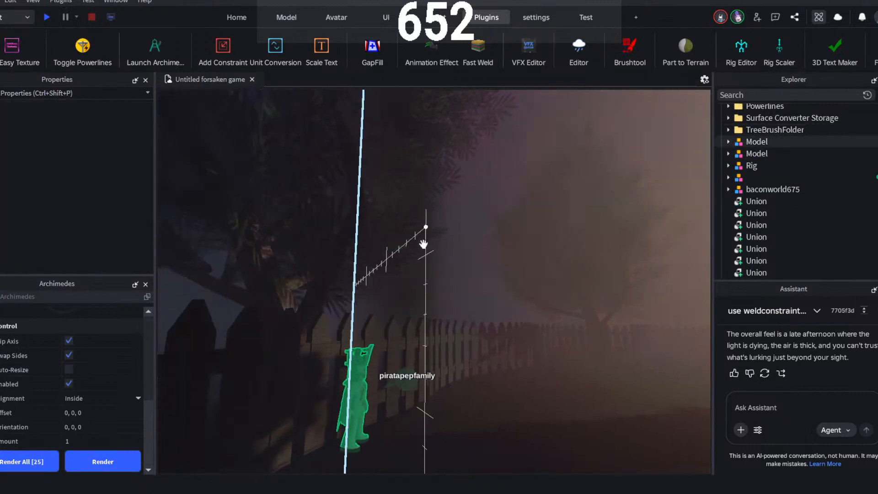
# - Select the panel at the fence's other open end and render more panels from it with Flip Axis and Swap Sides disabled
pyautogui.moveTo(424, 244); pyautogui.dragTo(300, 352, button='right')
pyautogui.click(370, 308)
pyautogui.click(69, 341)
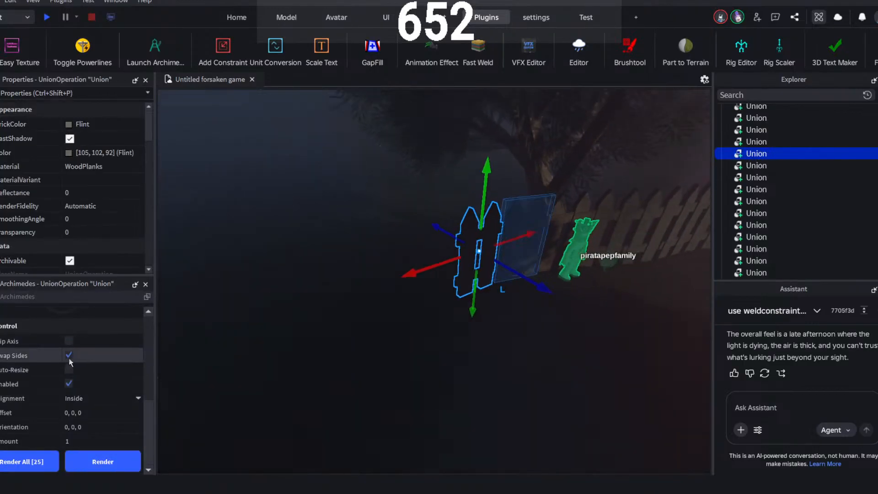
pyautogui.click(69, 356)
pyautogui.click(101, 462)
pyautogui.click(101, 463)
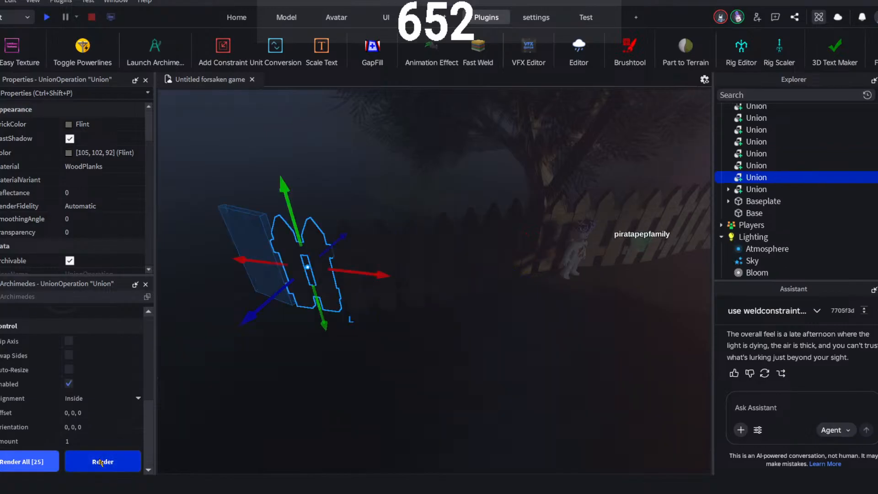
pyautogui.click(101, 462)
pyautogui.click(101, 463)
# - Enable Flip Axis and render more panels from this fence end toward the poles, leaving Swap Sides off
pyautogui.moveTo(382, 375); pyautogui.dragTo(365, 366, button='right')
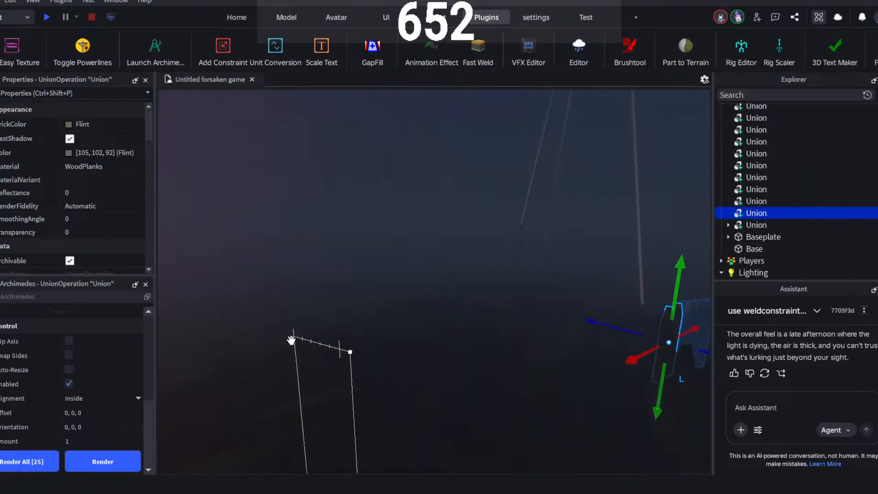
pyautogui.click(69, 341)
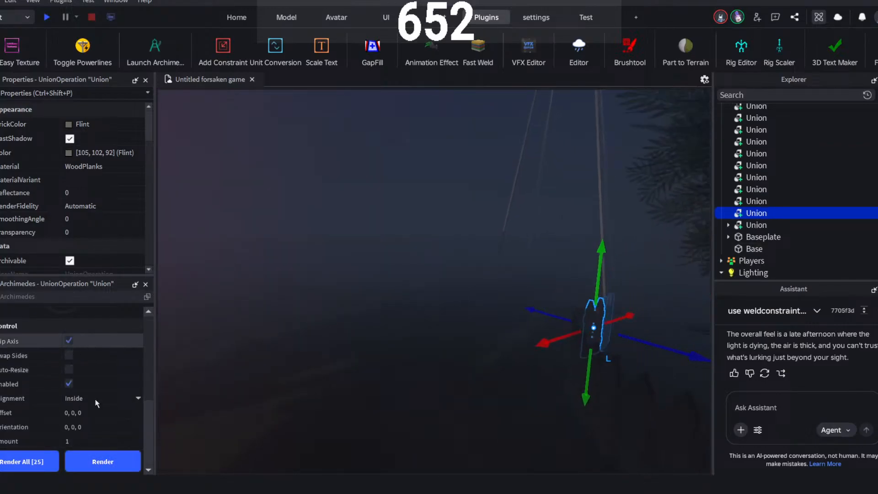
pyautogui.click(102, 461)
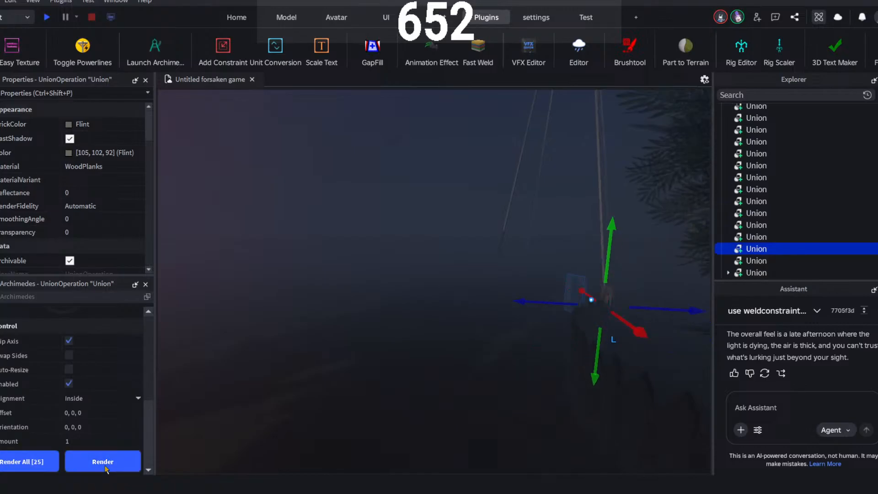
pyautogui.click(102, 462)
pyautogui.click(106, 467)
pyautogui.click(99, 459)
pyautogui.click(98, 460)
pyautogui.click(98, 460)
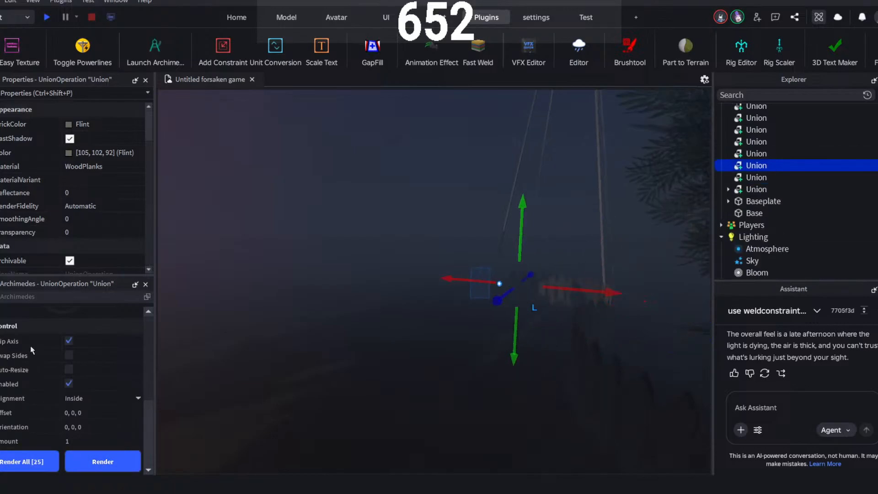
# - Disable Flip Axis and render another run of panels, reversing the curve of the fence near the poles
pyautogui.click(69, 341)
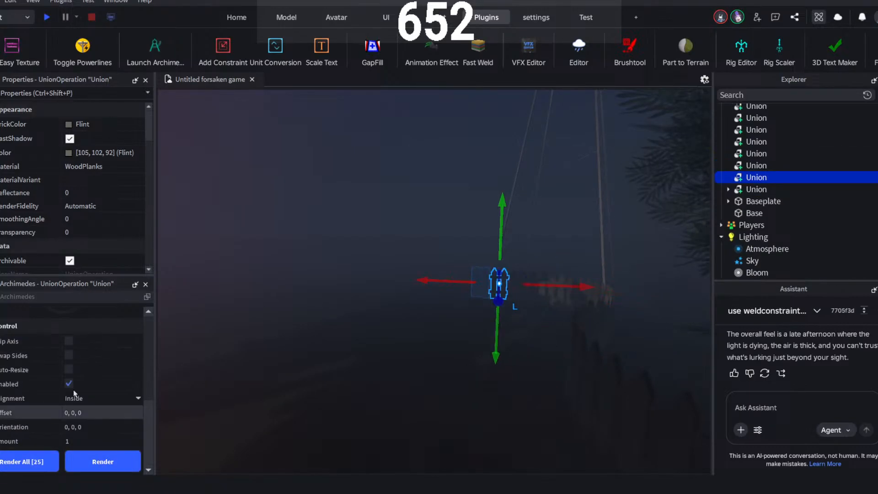
pyautogui.click(95, 461)
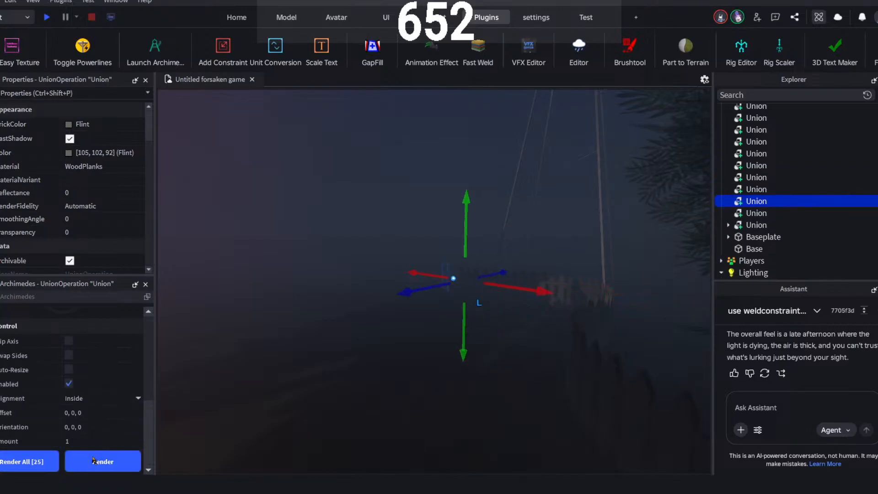
pyautogui.click(94, 462)
pyautogui.click(95, 461)
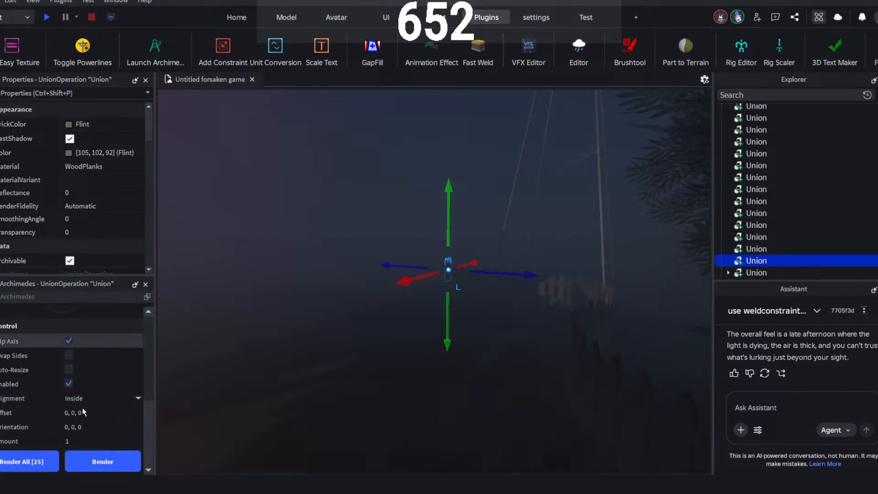
# - Extend the fence end with Flip Axis enabled, and delete its last panel
pyautogui.click(103, 462)
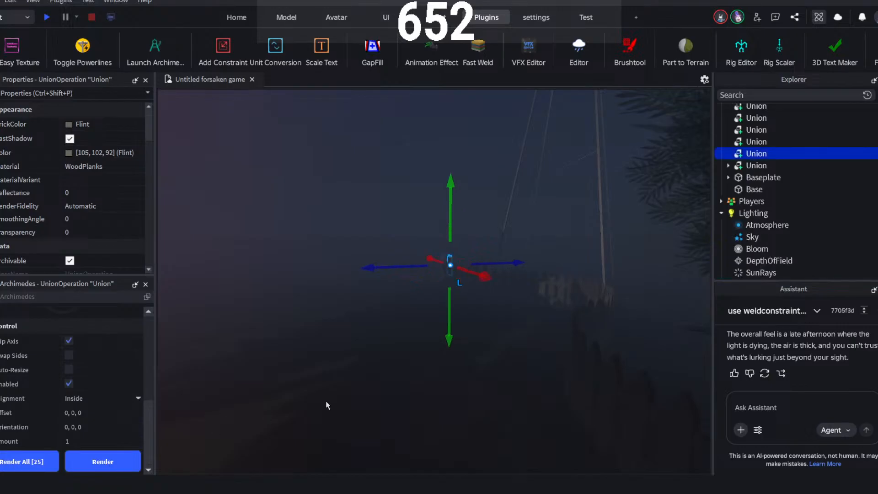
pyautogui.moveTo(361, 388); pyautogui.dragTo(361, 372, button='right')
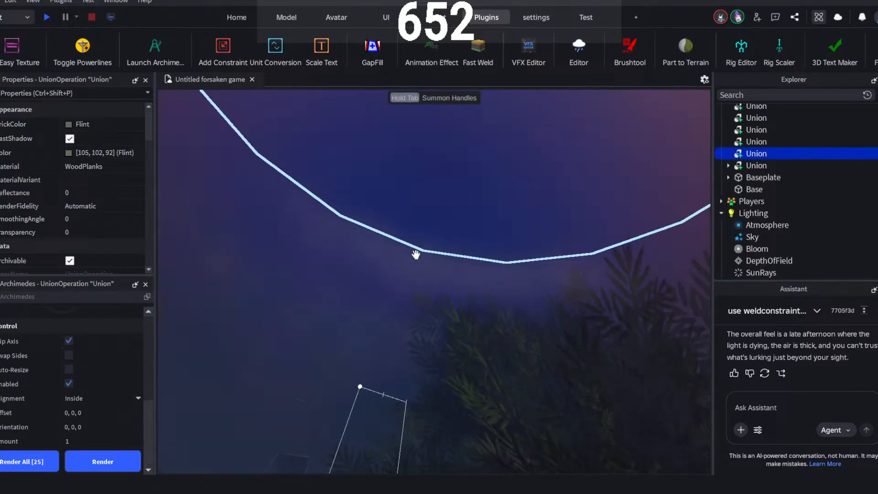
pyautogui.press('Delete')
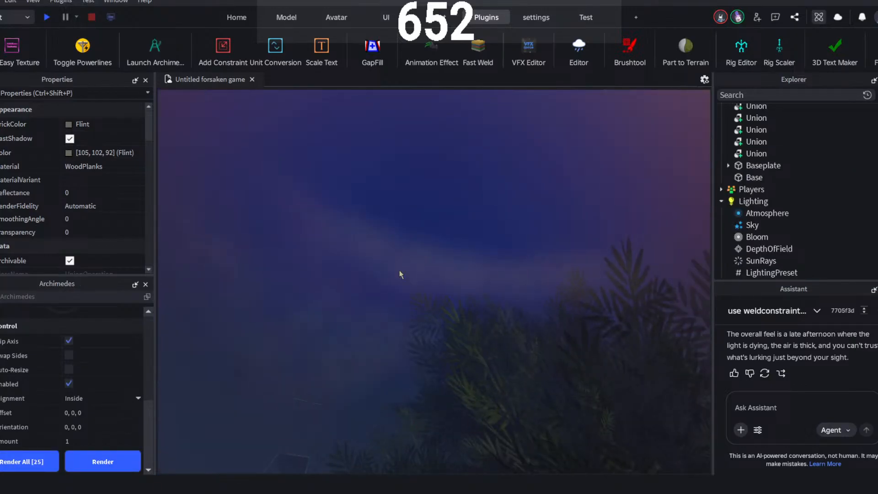
pyautogui.moveTo(418, 235); pyautogui.dragTo(413, 235, button='right')
pyautogui.moveTo(417, 236); pyautogui.dragTo(419, 236)
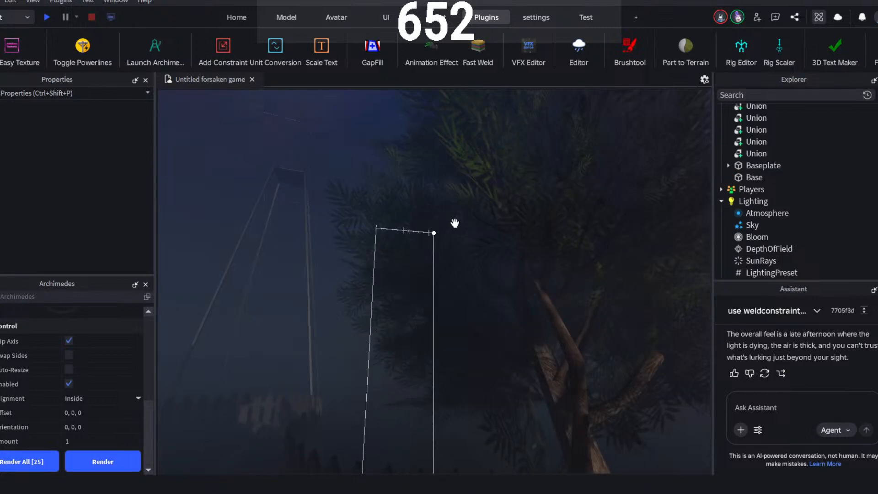
pyautogui.moveTo(443, 207); pyautogui.dragTo(442, 206, button='right')
pyautogui.moveTo(505, 201); pyautogui.dragTo(442, 204, button='right')
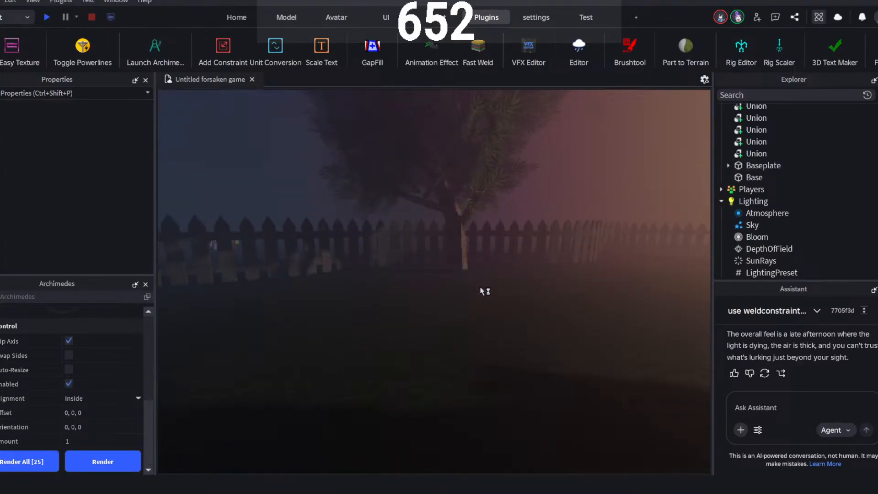
# - Select the tree in front of the fence, and close Properties and Archimedes to enlarge the viewport
pyautogui.click(447, 192)
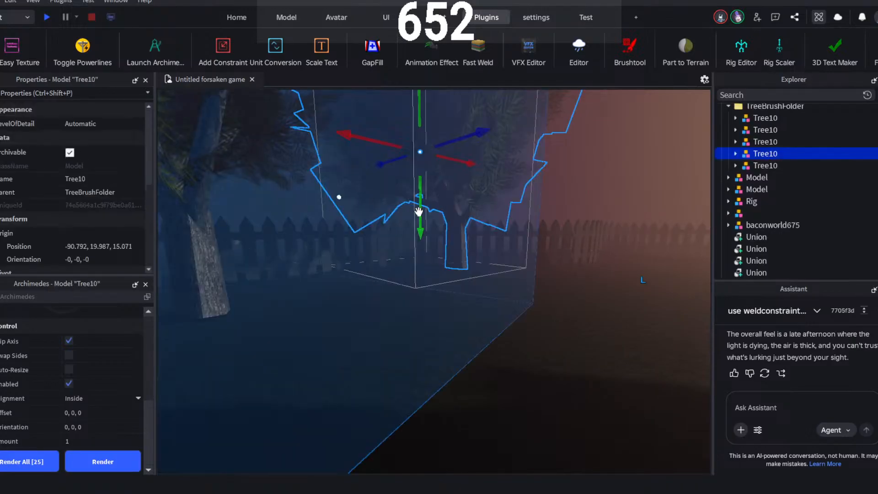
pyautogui.click(146, 80)
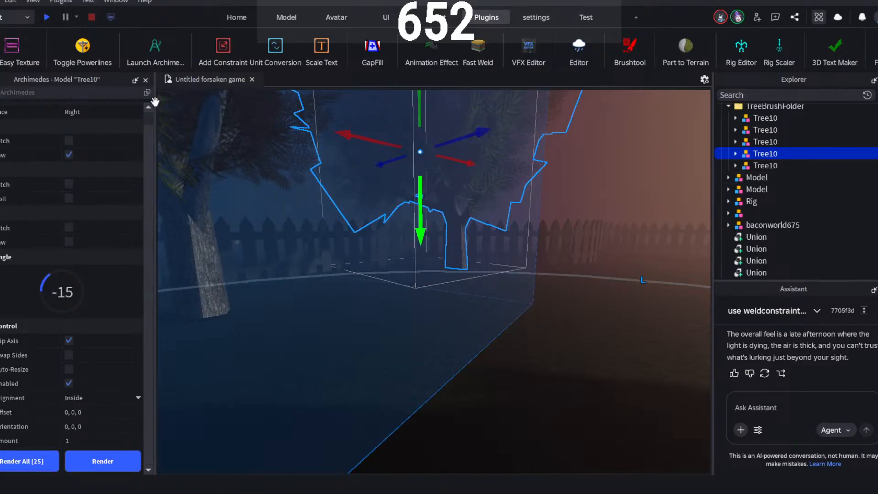
pyautogui.click(145, 81)
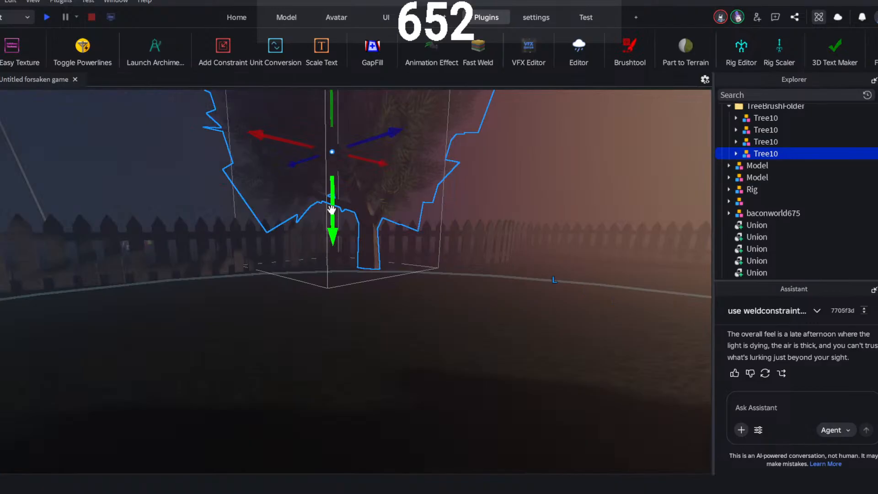
# - Slightly adjust the height of three Tree10 trees one after another so their trunks meet the ground
pyautogui.moveTo(331, 211); pyautogui.dragTo(328, 213)
pyautogui.moveTo(521, 198); pyautogui.dragTo(542, 202, button='right')
pyautogui.click(154, 224)
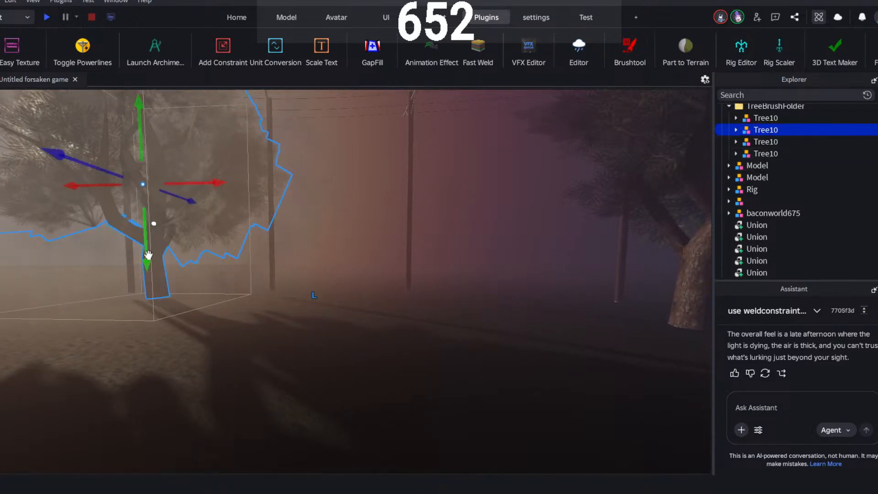
pyautogui.moveTo(148, 255); pyautogui.dragTo(144, 242)
pyautogui.moveTo(293, 221); pyautogui.dragTo(317, 222, button='right')
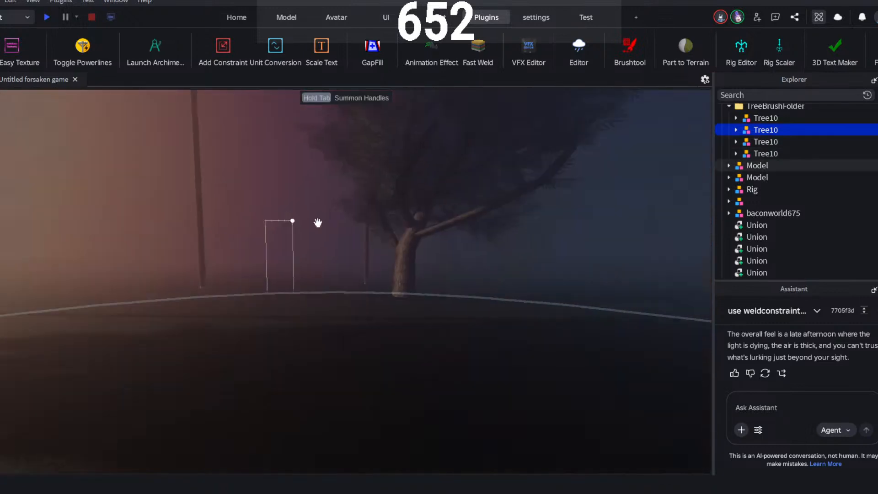
pyautogui.click(410, 244)
pyautogui.moveTo(454, 211); pyautogui.dragTo(451, 214)
pyautogui.moveTo(475, 211); pyautogui.dragTo(447, 204, button='right')
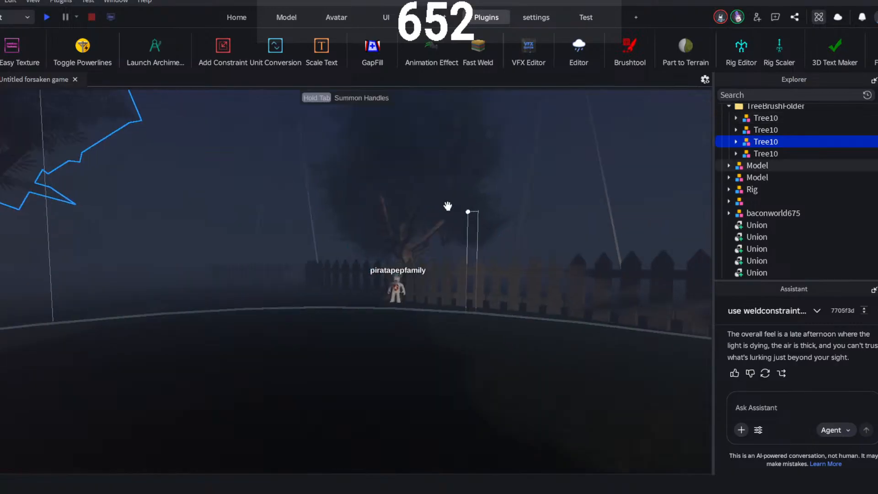
# - Select the tree model behind the character at the fence and adjust its height along the vertical axis
pyautogui.click(419, 191)
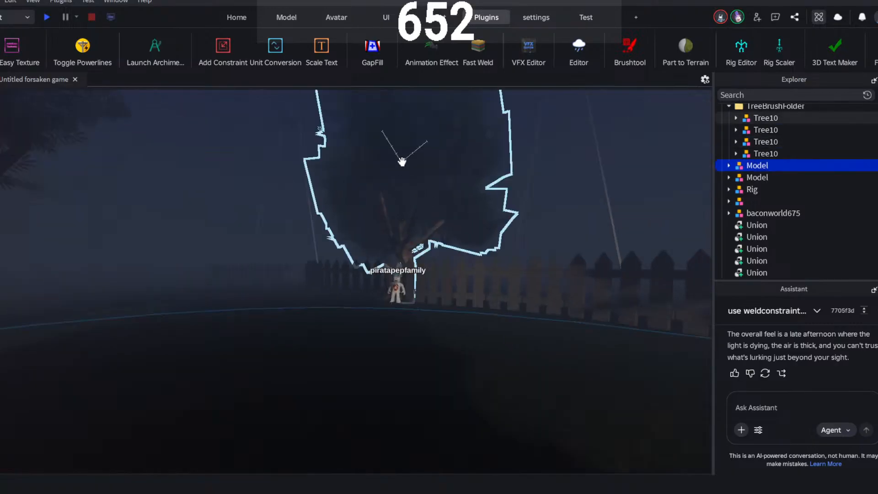
pyautogui.click(401, 183)
pyautogui.moveTo(409, 245); pyautogui.dragTo(436, 203)
pyautogui.moveTo(436, 204); pyautogui.dragTo(394, 193, button='right')
pyautogui.click(410, 184)
pyautogui.scroll(-5, 394, 194)
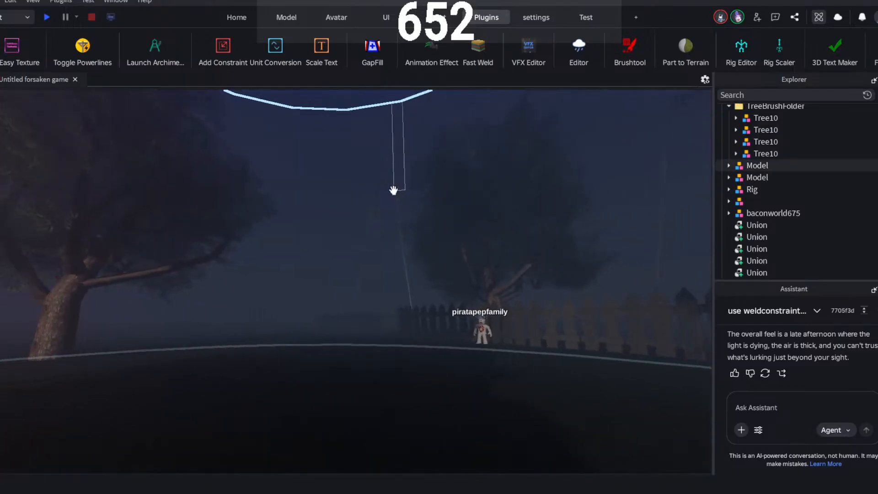
pyautogui.scroll(6, 394, 191)
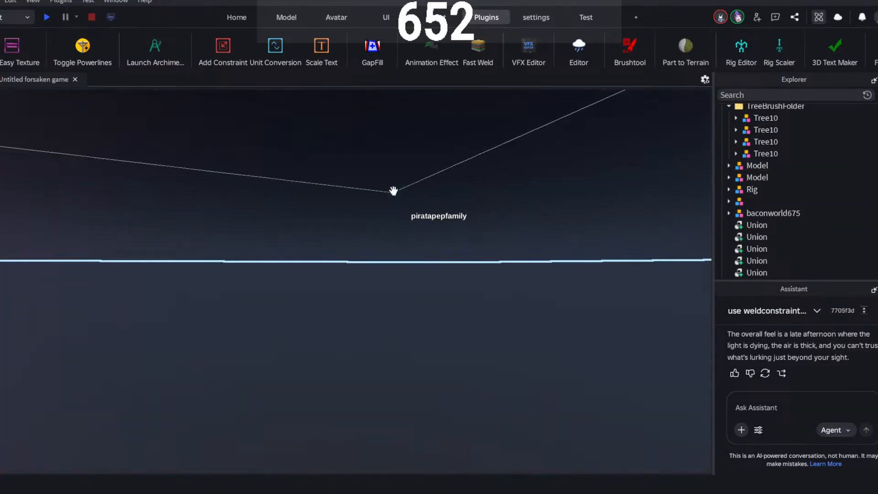
pyautogui.scroll(8, 393, 191)
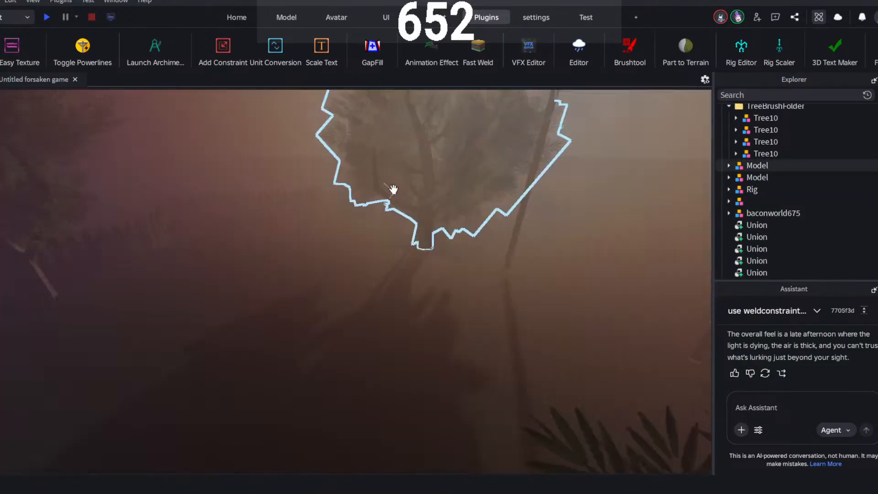
pyautogui.scroll(-8, 393, 189)
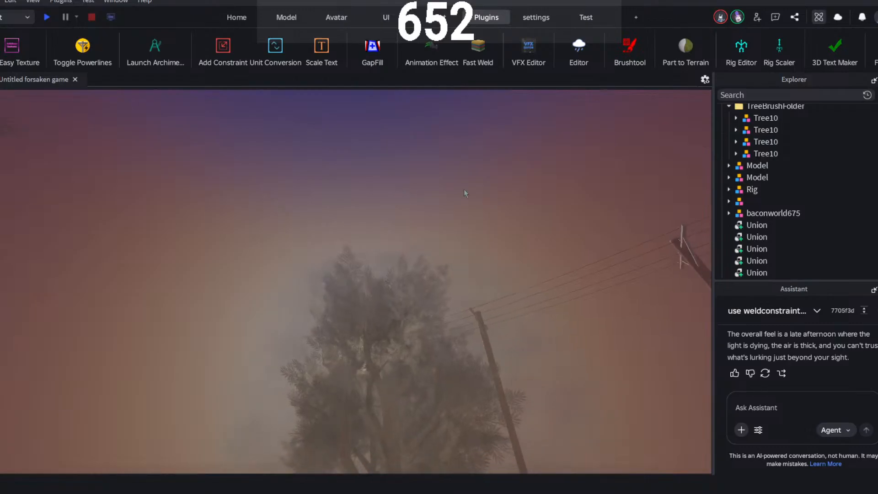
pyautogui.moveTo(464, 189); pyautogui.dragTo(474, 199, button='right')
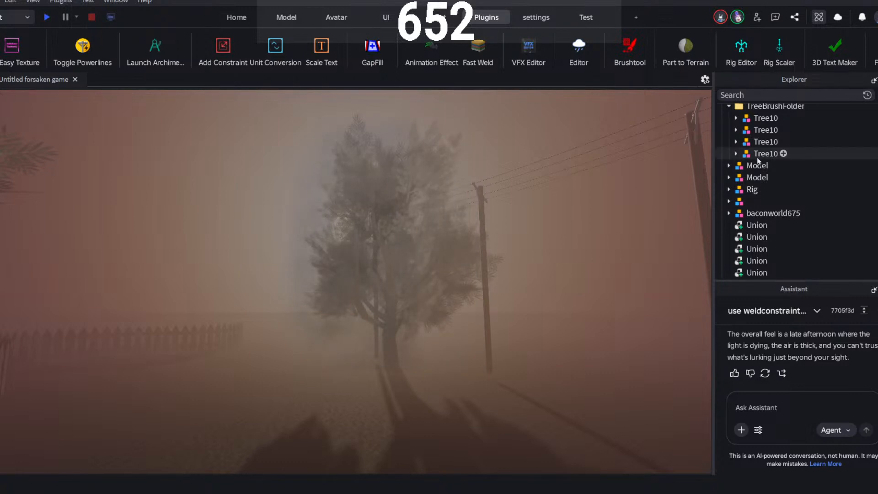
# - Select every fence Union in the Workspace, from first to last, and group them into a folder
pyautogui.scroll(-5, 776, 155)
pyautogui.scroll(2, 774, 143)
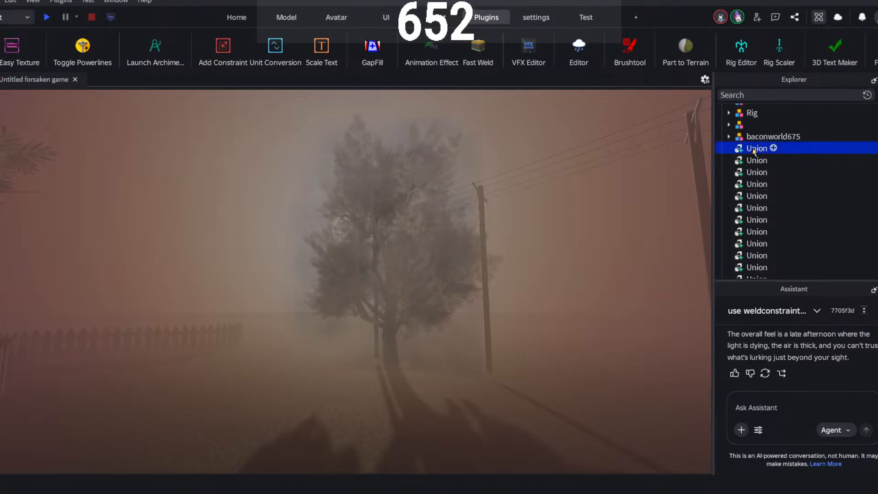
pyautogui.scroll(-5, 754, 152)
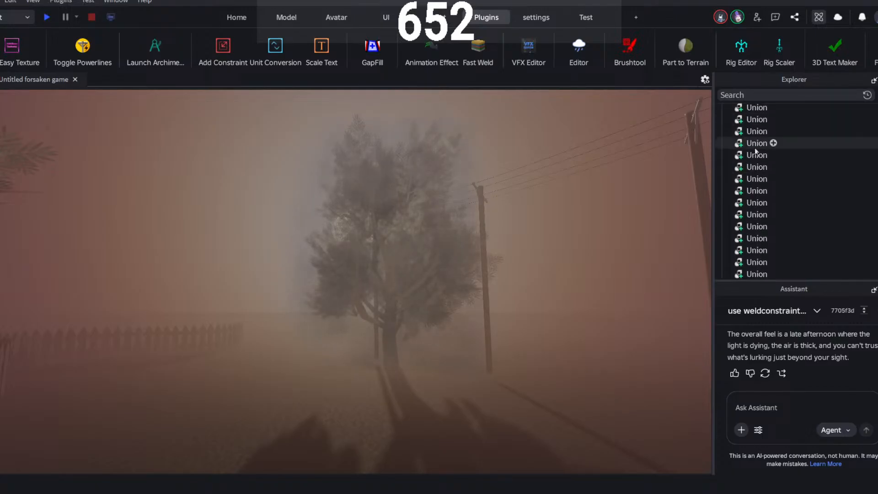
pyautogui.scroll(-5, 755, 153)
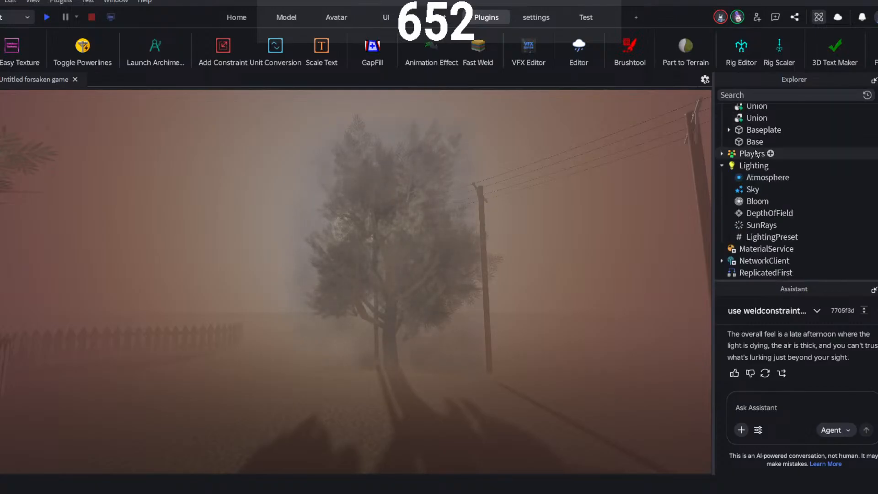
pyautogui.scroll(5, 754, 137)
pyautogui.keyDown('shift'); pyautogui.click(756, 119); pyautogui.keyUp('shift')
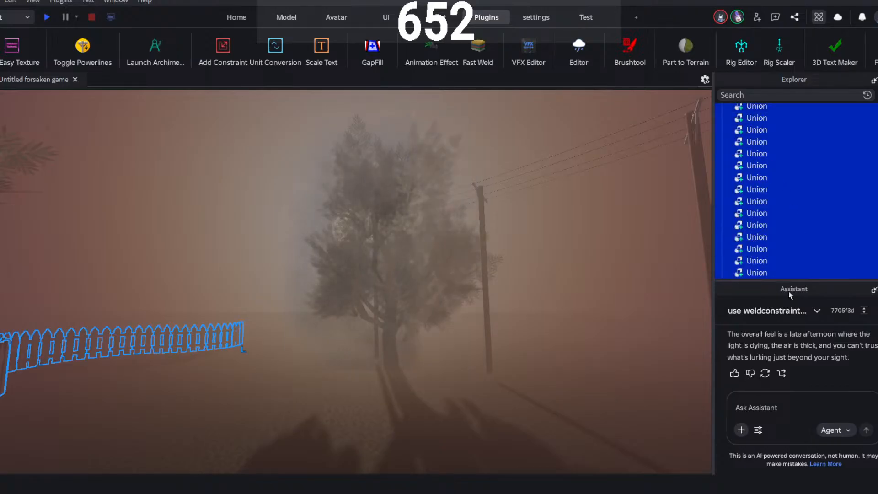
pyautogui.hotkey('ctrl', 'alt', 'g')
# - Rename the folder holding the fence unions as Fence
pyautogui.moveTo(565, 241); pyautogui.dragTo(565, 236, button='right')
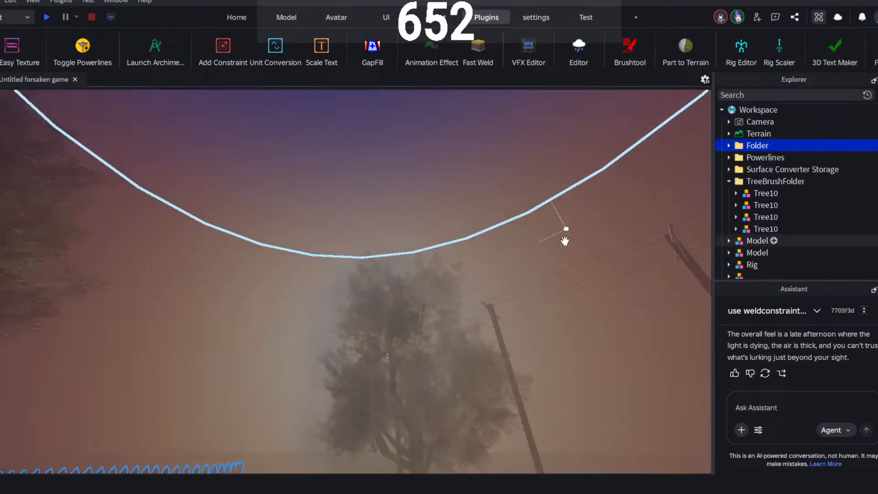
pyautogui.doubleClick(762, 146)
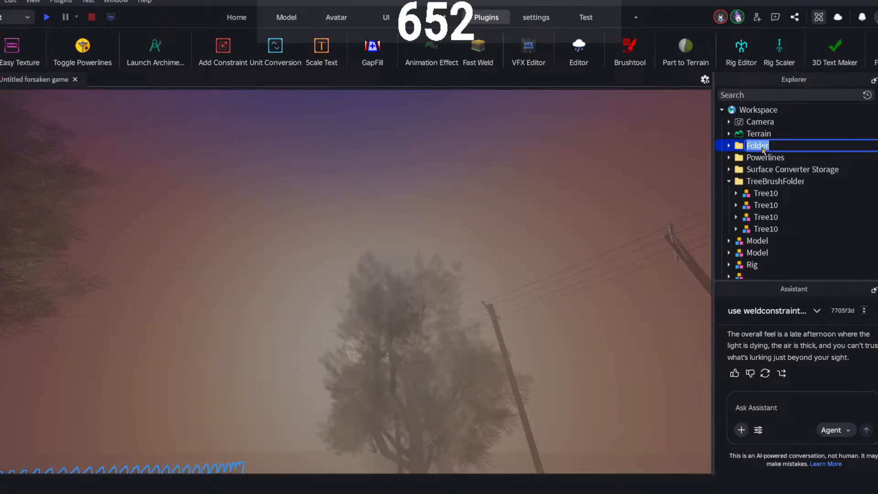
pyautogui.write('Fence')
pyautogui.press('Return')
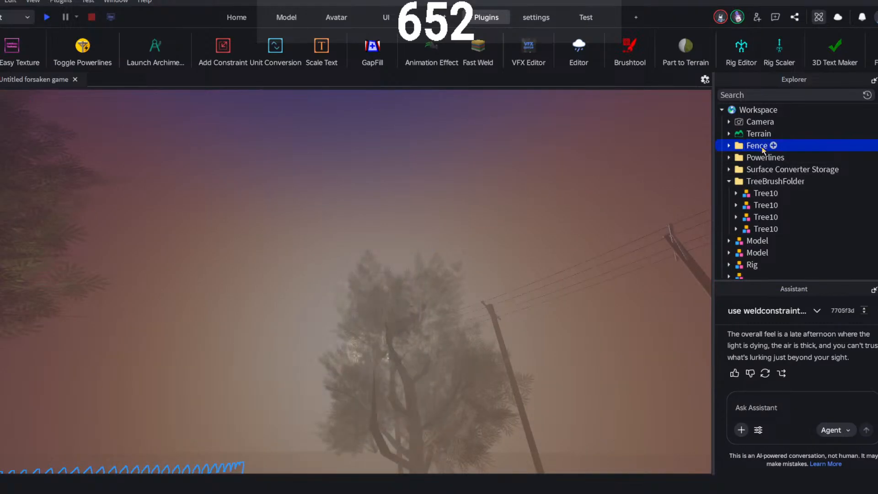
# - Move the floating reference picture of the character onto the open ground area of the viewport, clear of the tree
pyautogui.moveTo(461, 169); pyautogui.dragTo(398, 175, button='right')
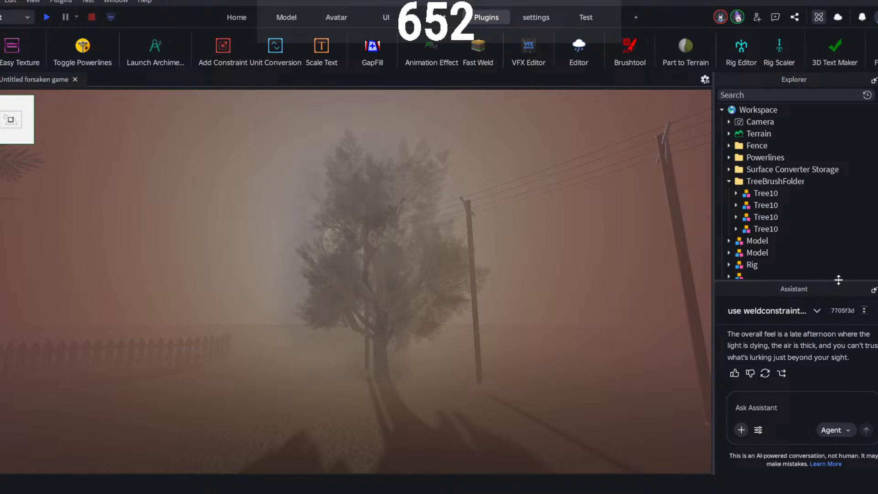
pyautogui.press('a')
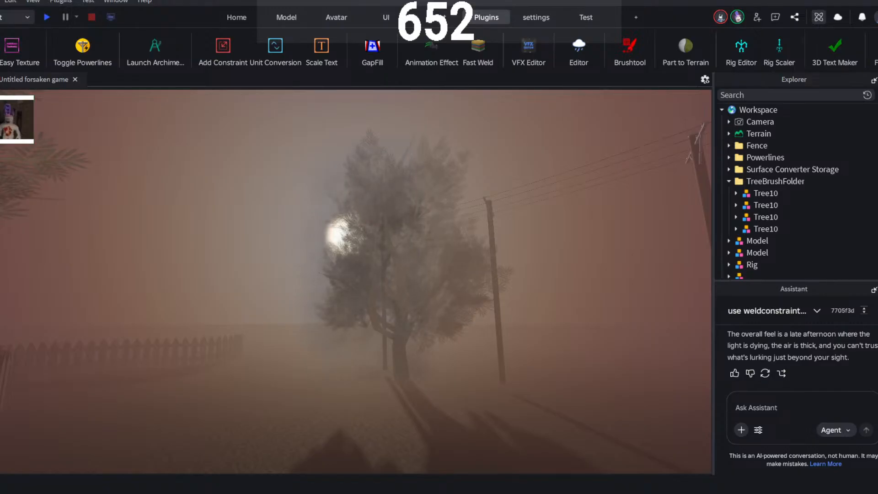
pyautogui.moveTo(25, 154); pyautogui.dragTo(161, 386)
pyautogui.moveTo(370, 318); pyautogui.dragTo(374, 320)
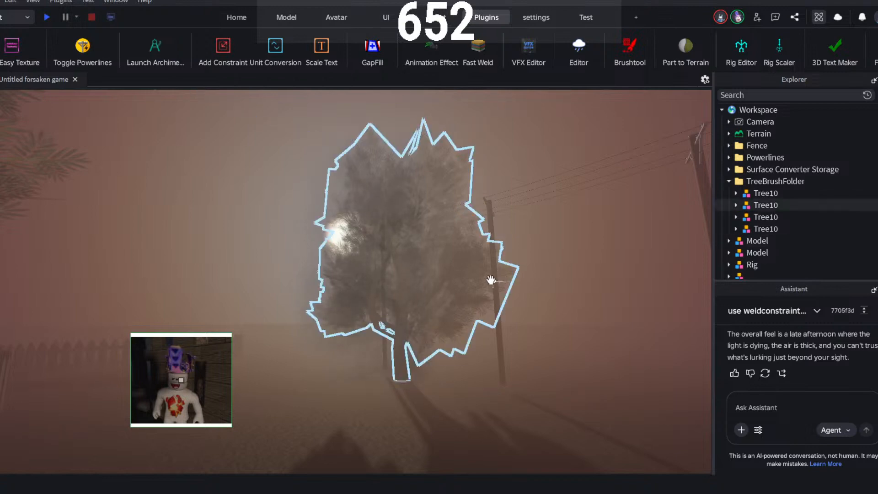
# - Move the purple-hatted character rig from beside the red and yellow character to the grass next to the backlit tree
pyautogui.moveTo(490, 278); pyautogui.dragTo(478, 275, button='right')
pyautogui.press('w')
pyautogui.press('a')
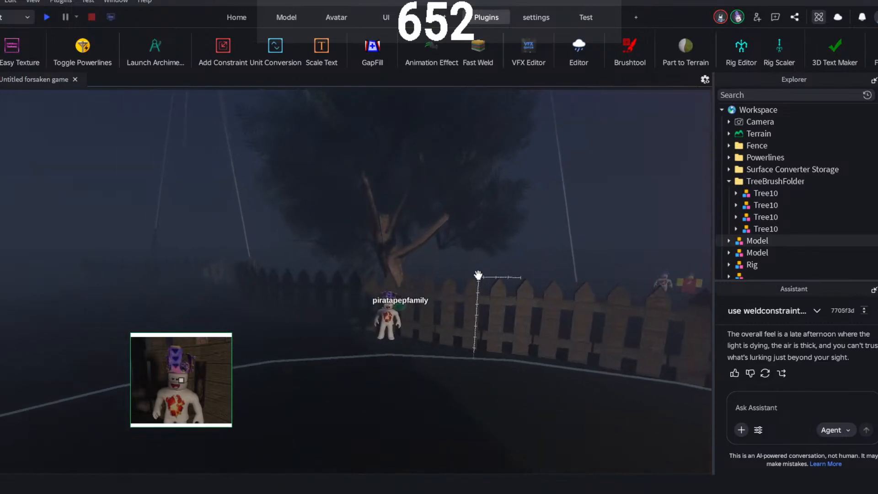
pyautogui.press('w')
pyautogui.press('a')
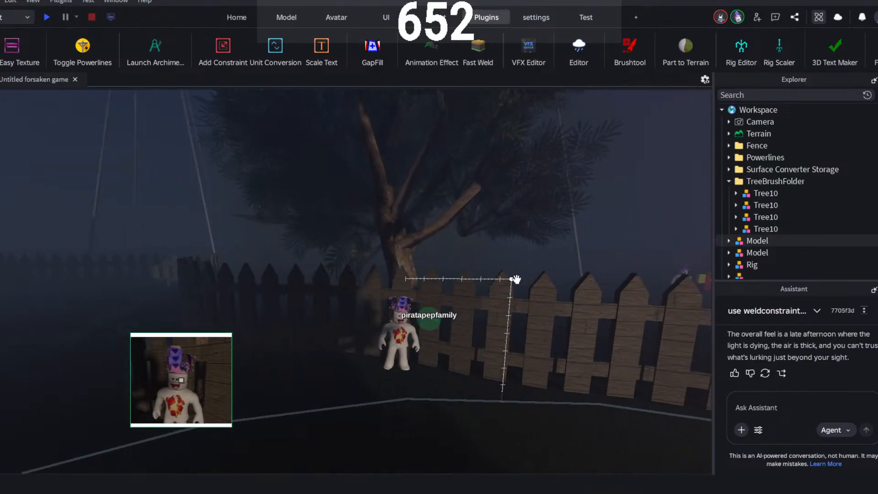
pyautogui.moveTo(515, 278); pyautogui.dragTo(512, 279, button='right')
pyautogui.press('w')
pyautogui.press('e')
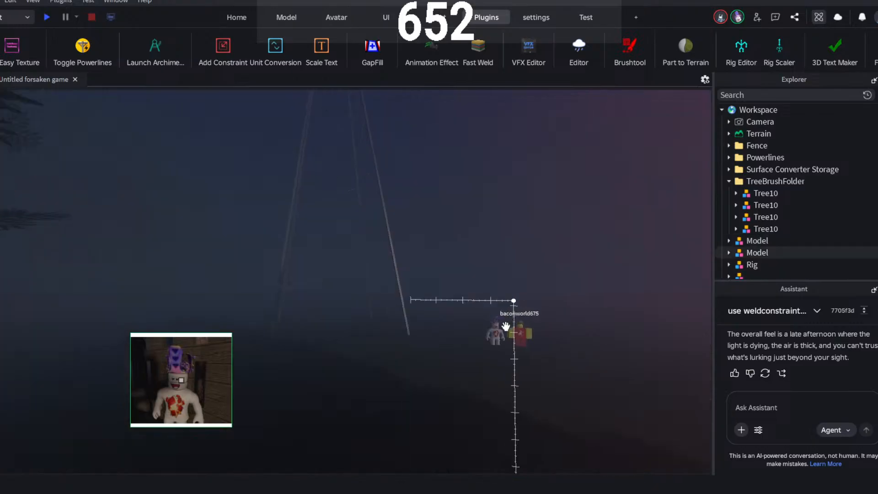
pyautogui.press('w')
pyautogui.click(613, 369)
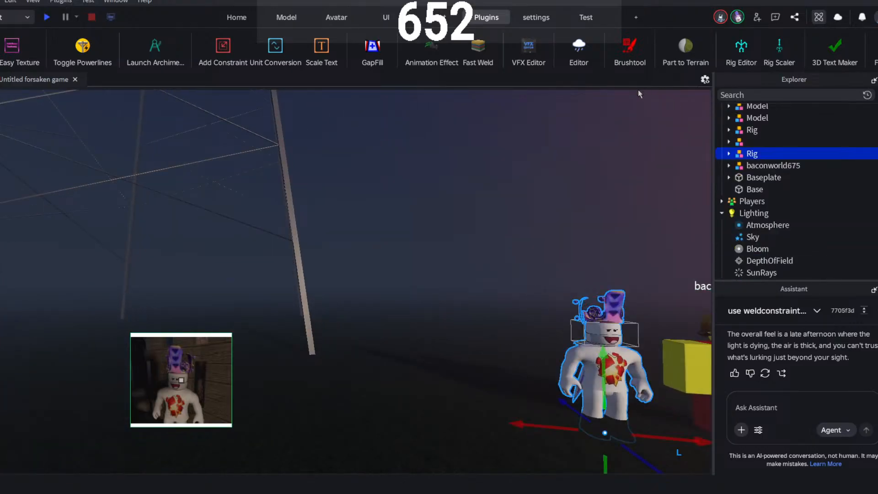
pyautogui.moveTo(606, 329); pyautogui.dragTo(451, 397)
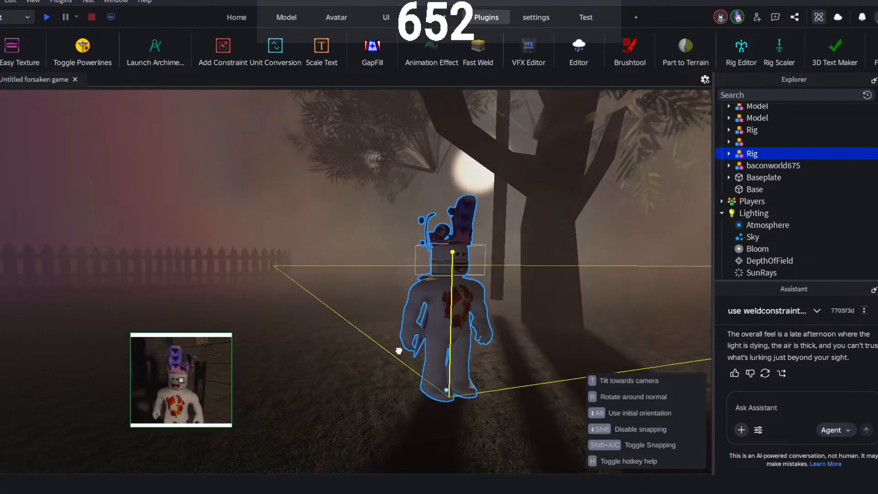
# - Rotate the relocated character rig about its vertical axis so it faces the camera
pyautogui.click(236, 17)
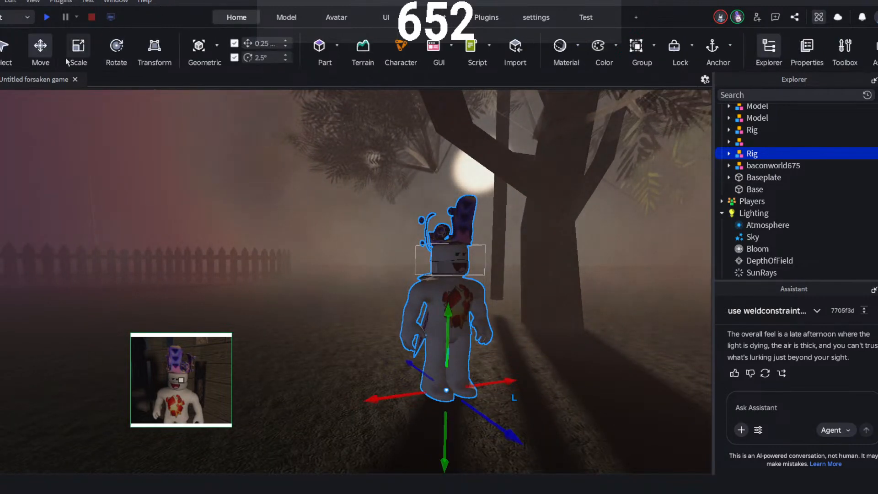
pyautogui.click(120, 45)
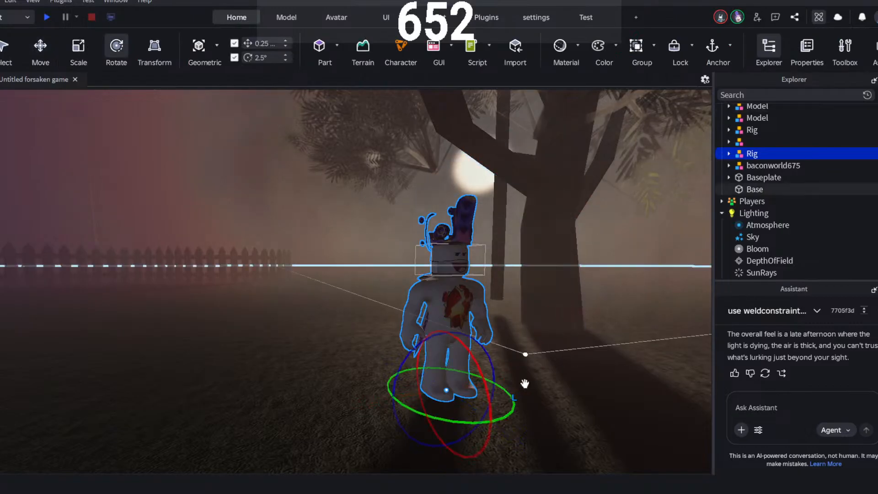
pyautogui.moveTo(506, 410); pyautogui.dragTo(475, 442)
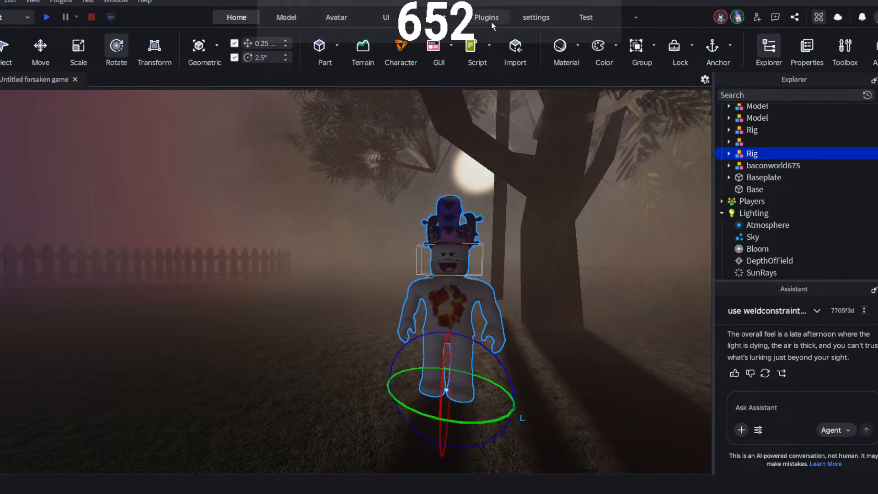
# - Load the character rig into the animation editor and move its torso down 0.25 studs at time 0
pyautogui.click(327, 18)
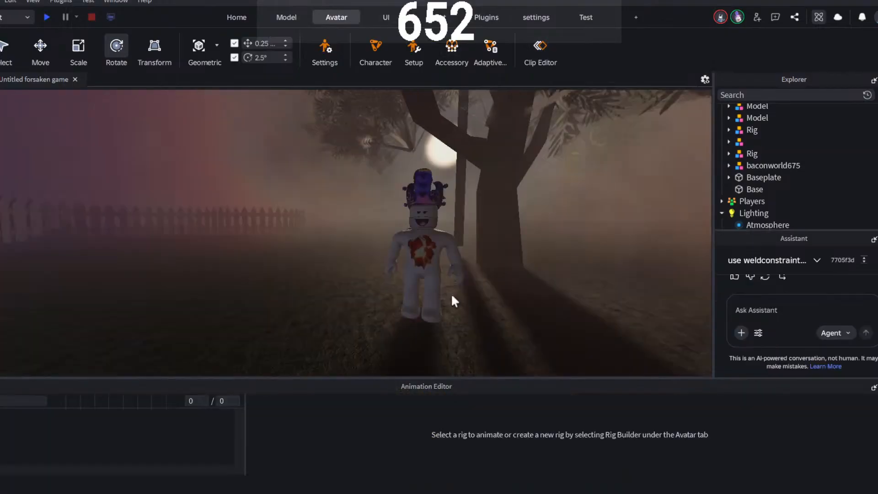
pyautogui.click(420, 258)
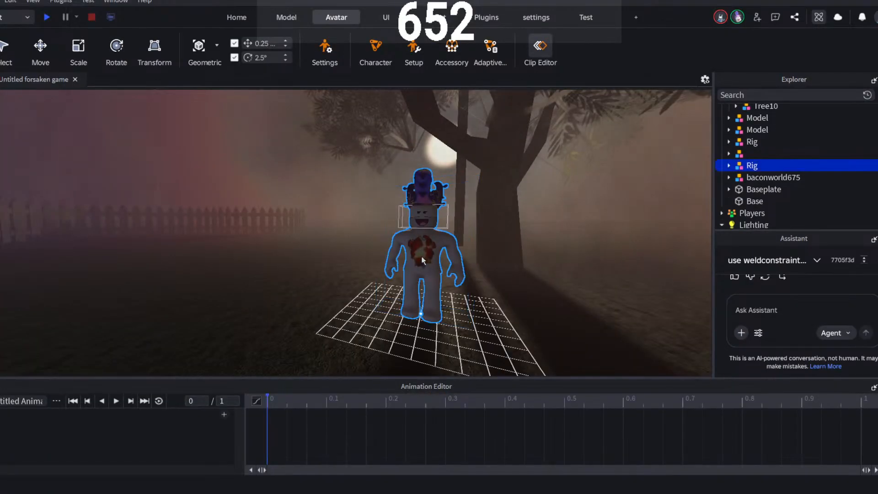
pyautogui.click(429, 258)
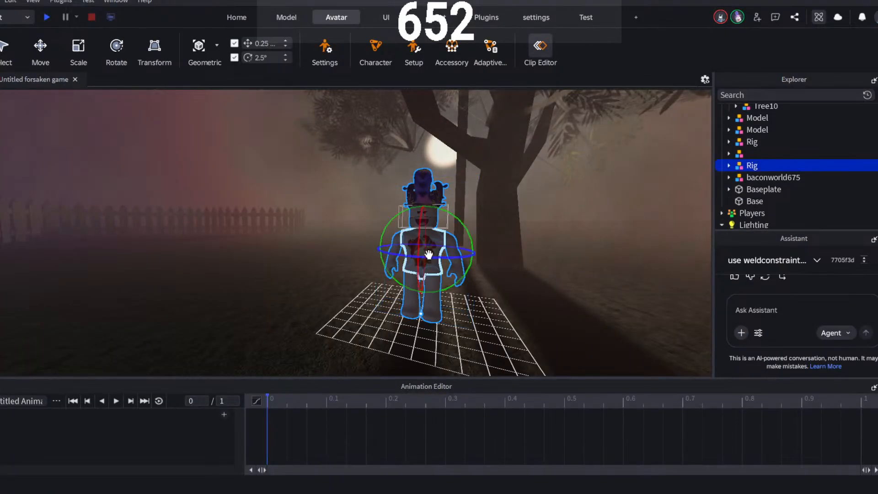
pyautogui.click(40, 47)
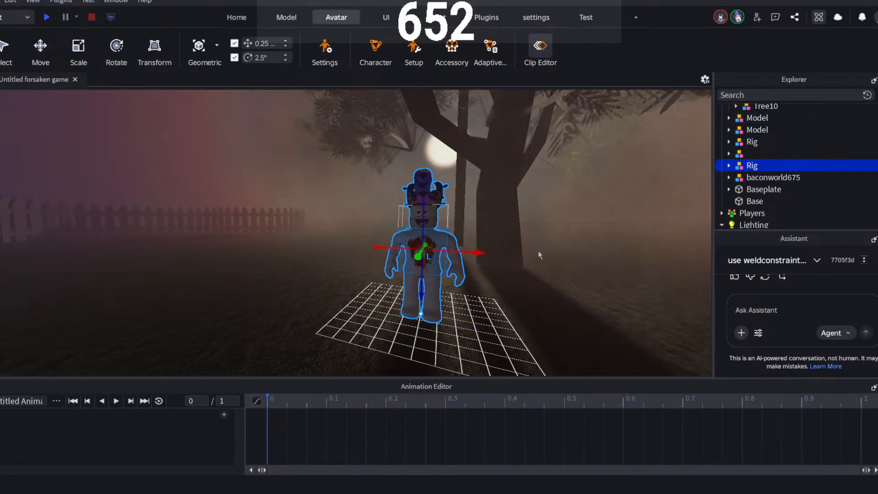
pyautogui.moveTo(423, 203); pyautogui.dragTo(419, 216)
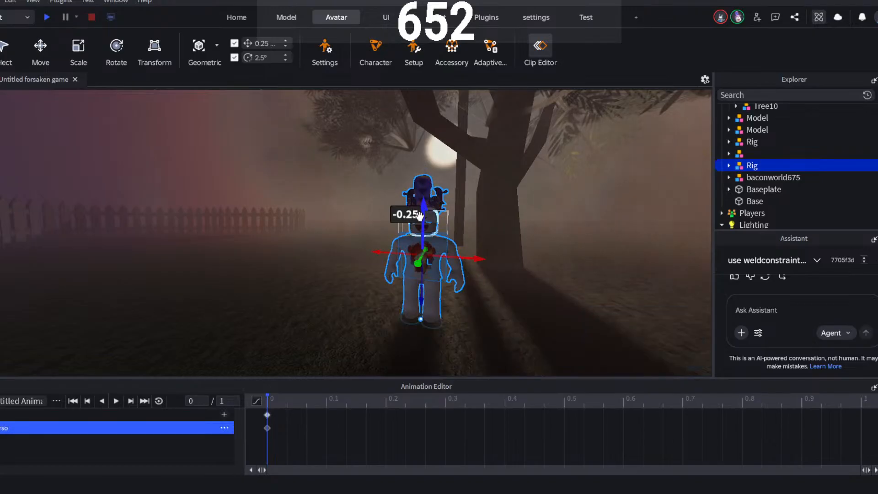
# - Rotate the rig's torso slightly about its vertical axis at time 0
pyautogui.click(116, 47)
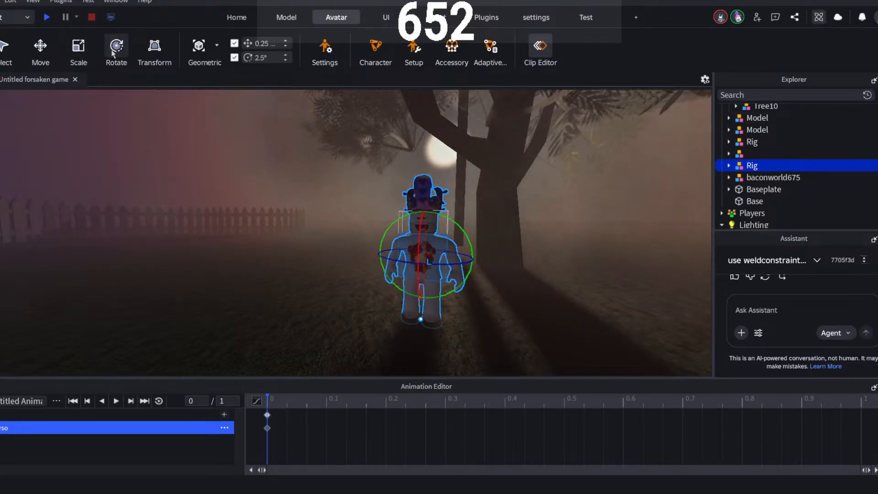
pyautogui.moveTo(465, 240); pyautogui.dragTo(465, 245, button='right')
pyautogui.scroll(5, 466, 249)
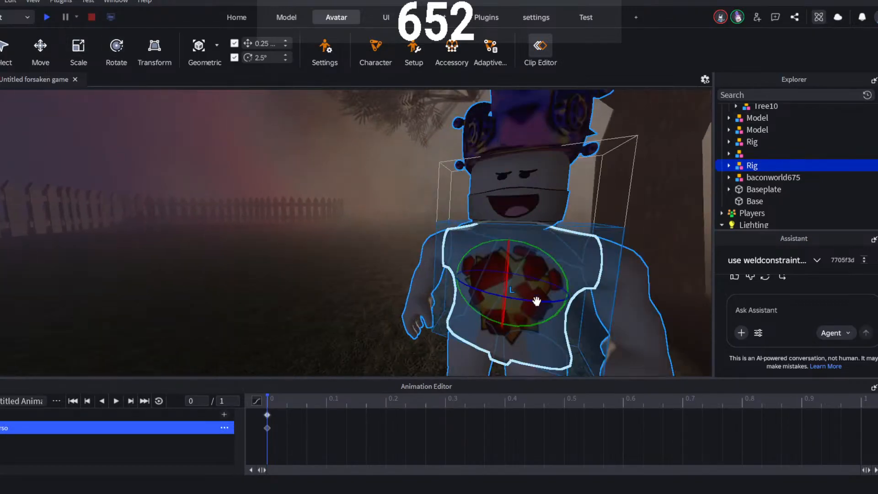
pyautogui.moveTo(535, 301); pyautogui.dragTo(530, 304)
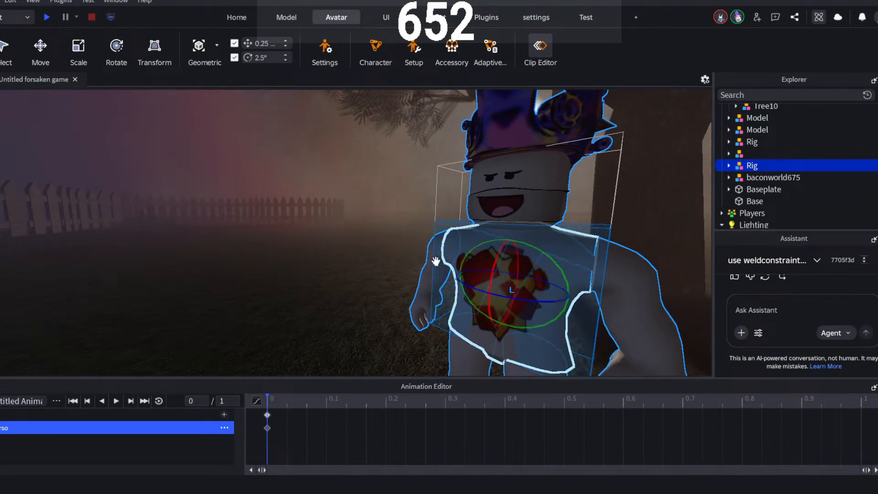
# - Rotate the rig's right arm inward and upward until the hand is raised beside the head
pyautogui.click(435, 264)
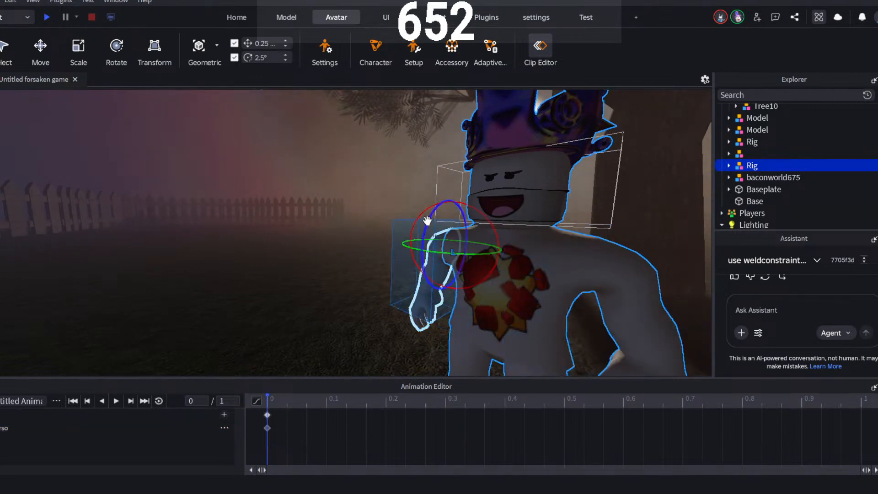
pyautogui.moveTo(446, 261); pyautogui.dragTo(597, 245)
pyautogui.scroll(-5, 598, 246)
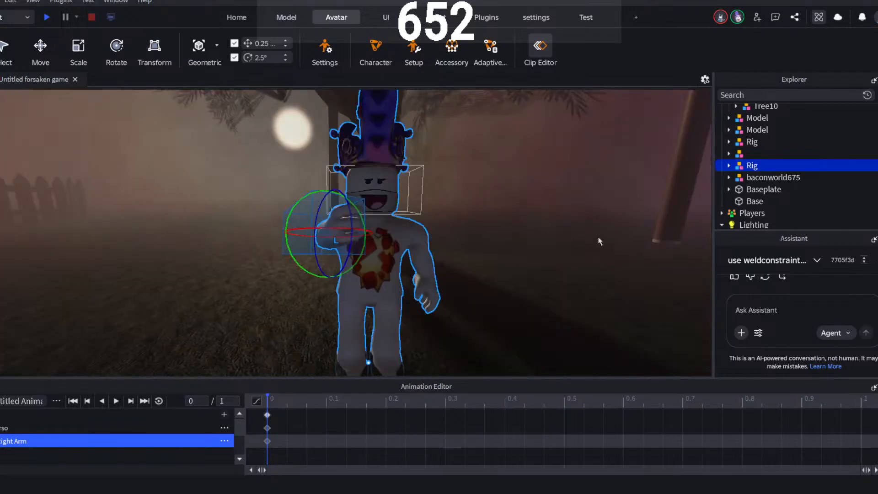
pyautogui.moveTo(599, 241); pyautogui.dragTo(599, 241, button='right')
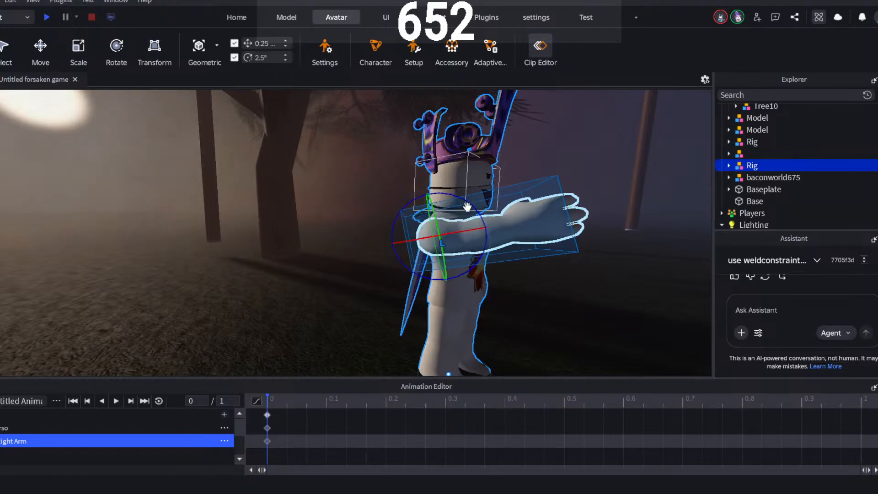
pyautogui.moveTo(469, 203); pyautogui.dragTo(450, 160)
# - Turn the rig's head sideways toward its raised right arm
pyautogui.moveTo(486, 169); pyautogui.dragTo(451, 190, button='right')
pyautogui.click(455, 178)
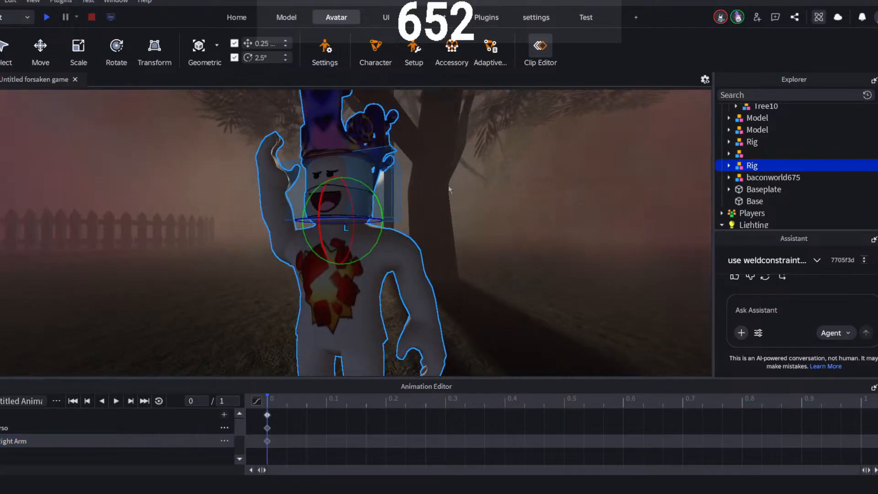
pyautogui.moveTo(335, 214); pyautogui.dragTo(304, 195)
# - Rotate the rig's raised right arm across the body so the hand covers the face
pyautogui.click(280, 224)
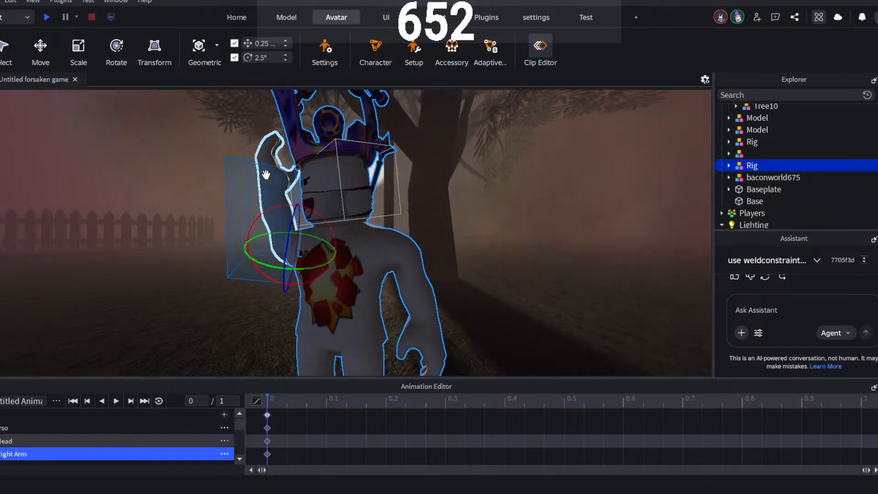
pyautogui.moveTo(289, 240); pyautogui.dragTo(289, 259)
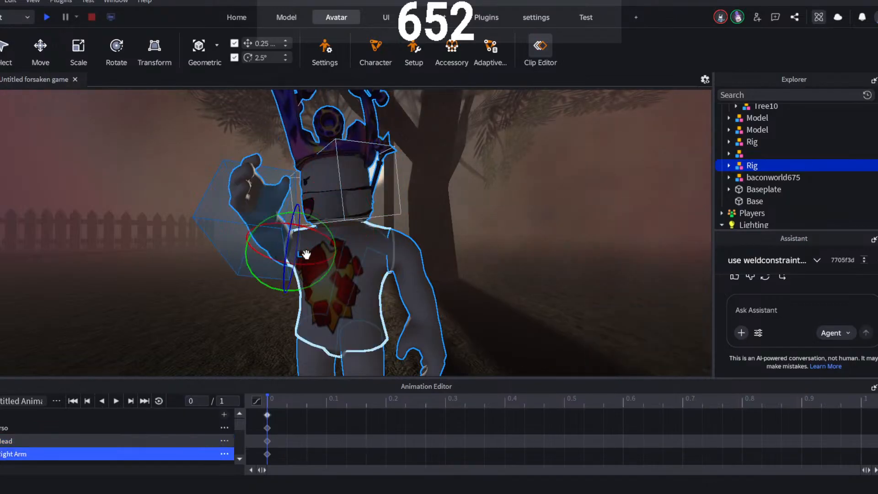
pyautogui.moveTo(309, 227); pyautogui.dragTo(336, 231)
pyautogui.click(527, 157)
# - Rotate the rig's left arm inward so the hand rests in front of the hip
pyautogui.scroll(-1, 521, 166)
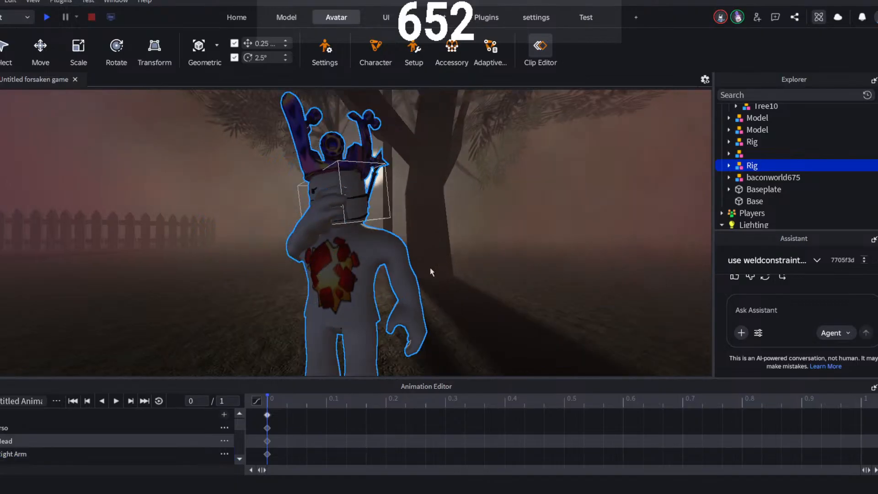
pyautogui.click(405, 282)
pyautogui.moveTo(378, 240); pyautogui.dragTo(378, 220)
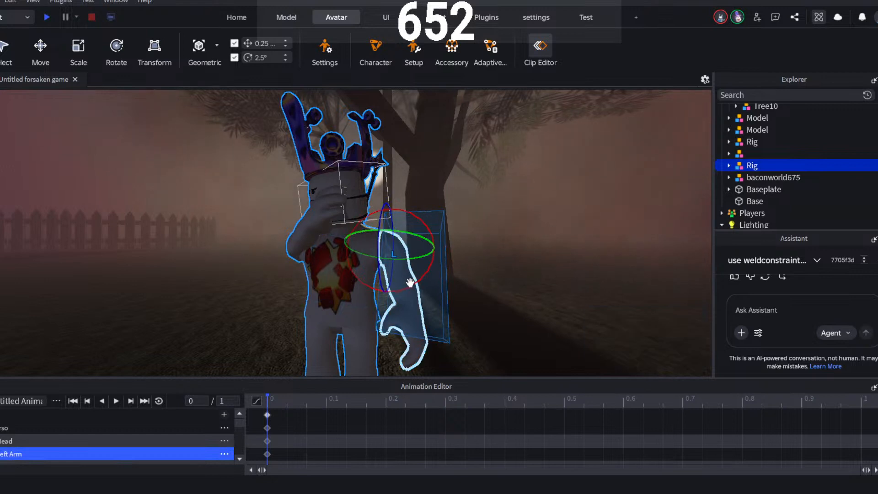
pyautogui.moveTo(408, 281); pyautogui.dragTo(405, 283)
pyautogui.moveTo(402, 239)
pyautogui.mouseDown()
pyautogui.moveTo(420, 244)
pyautogui.moveTo(403, 234)
pyautogui.mouseUp()
pyautogui.click(544, 243)
# - Rotate the rig's right and left legs in opposite directions into a walking stance
pyautogui.scroll(-2, 357, 358)
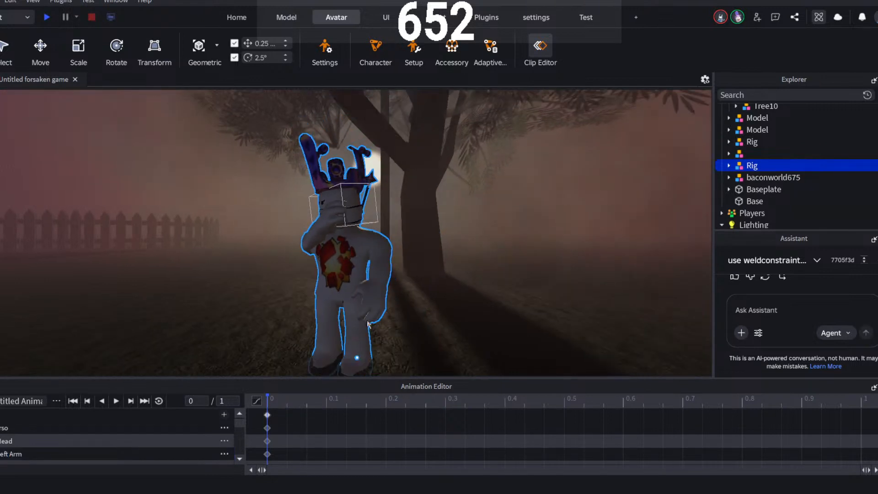
pyautogui.click(332, 324)
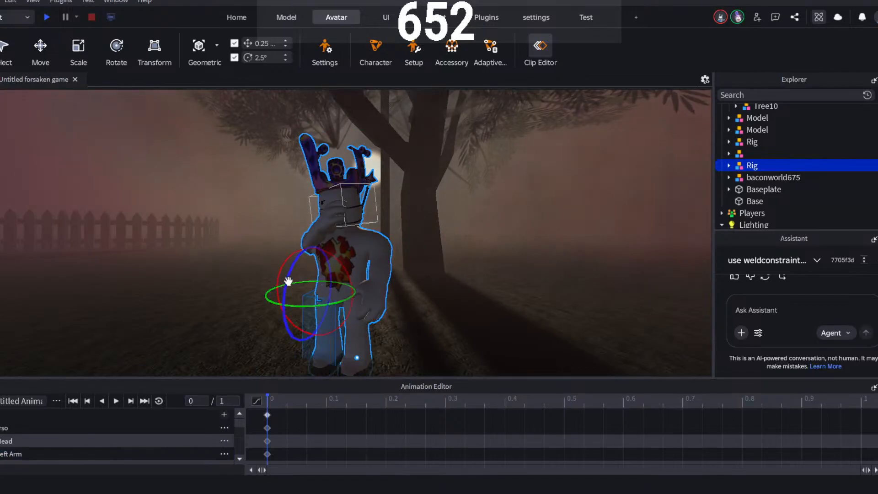
pyautogui.moveTo(289, 280); pyautogui.dragTo(285, 285)
pyautogui.click(358, 335)
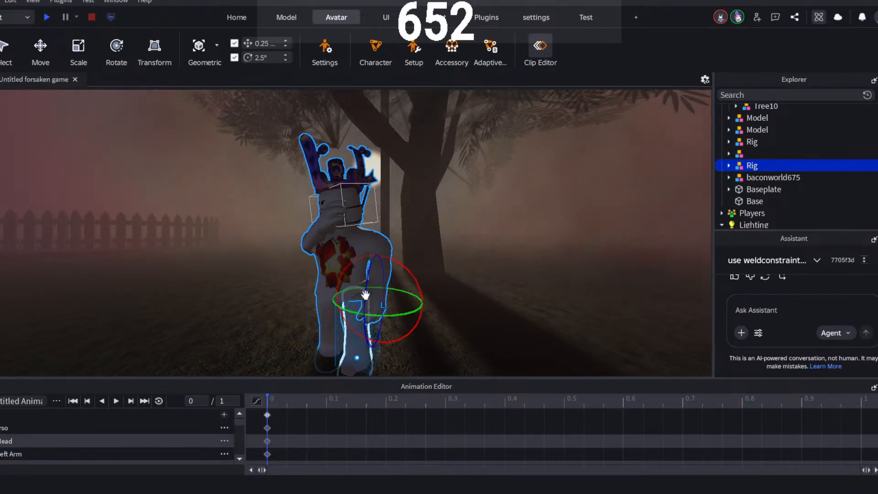
pyautogui.moveTo(365, 291); pyautogui.dragTo(286, 313)
# - Move the rig's right leg up 0.25 studs to finish the stepping pose, and frame the posed character in front of the tree
pyautogui.hotkey('ctrl', '2')
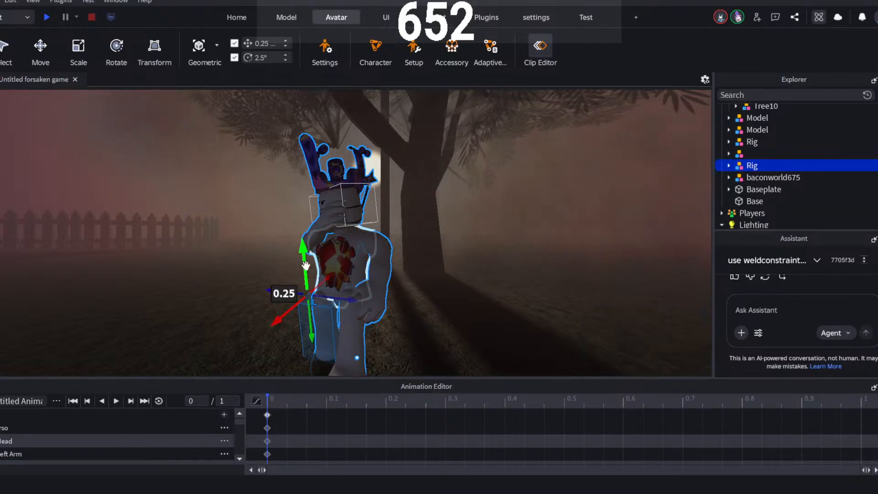
pyautogui.moveTo(305, 265)
pyautogui.mouseDown()
pyautogui.moveTo(305, 255)
pyautogui.moveTo(307, 263)
pyautogui.mouseUp()
pyautogui.moveTo(551, 213); pyautogui.dragTo(530, 189, button='right')
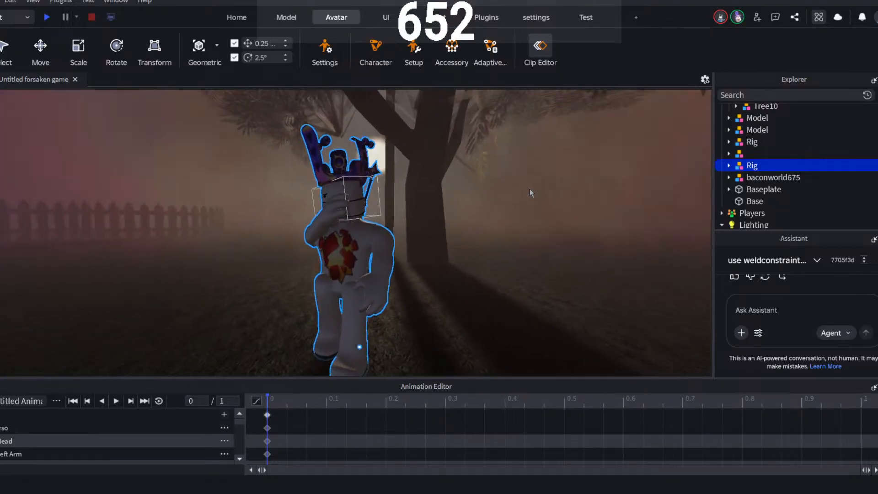
pyautogui.click(602, 149)
pyautogui.moveTo(592, 127); pyautogui.dragTo(593, 126, button='right')
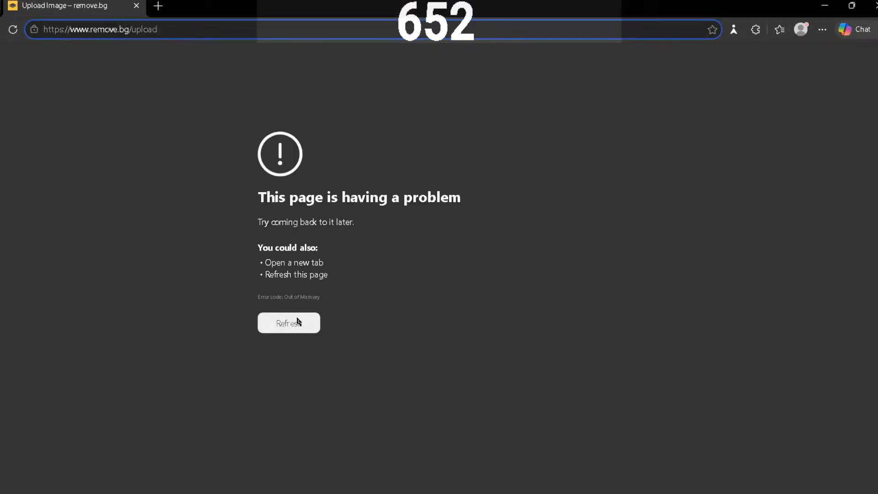
# - Reload the remove.bg upload page, remove the background from the posed character picture and download the free 299 x 574 preview
pyautogui.click(298, 323)
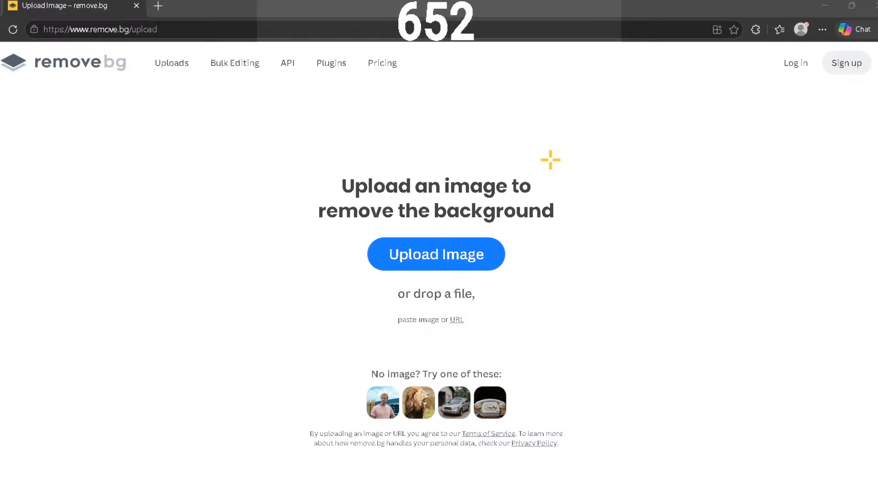
pyautogui.click(535, 343)
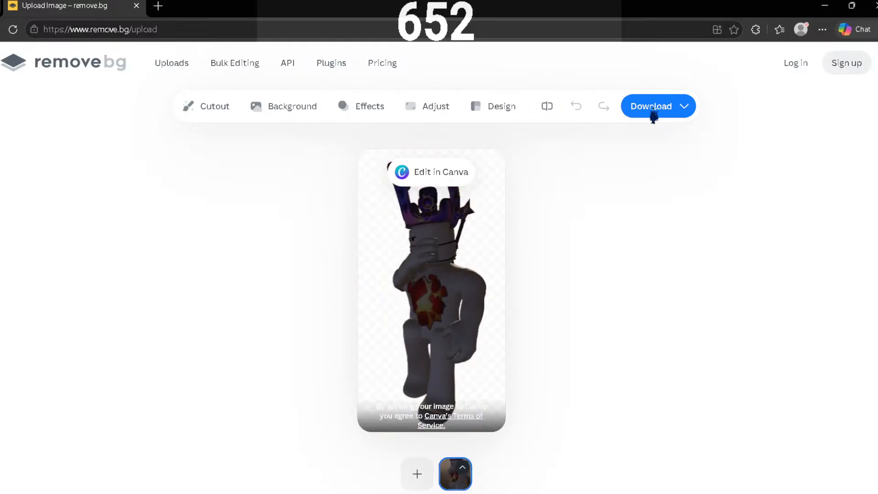
pyautogui.click(652, 113)
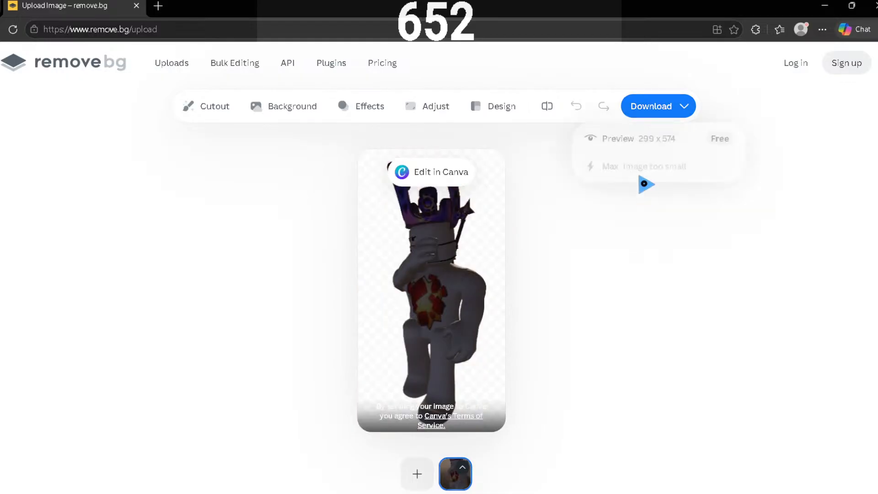
pyautogui.click(632, 145)
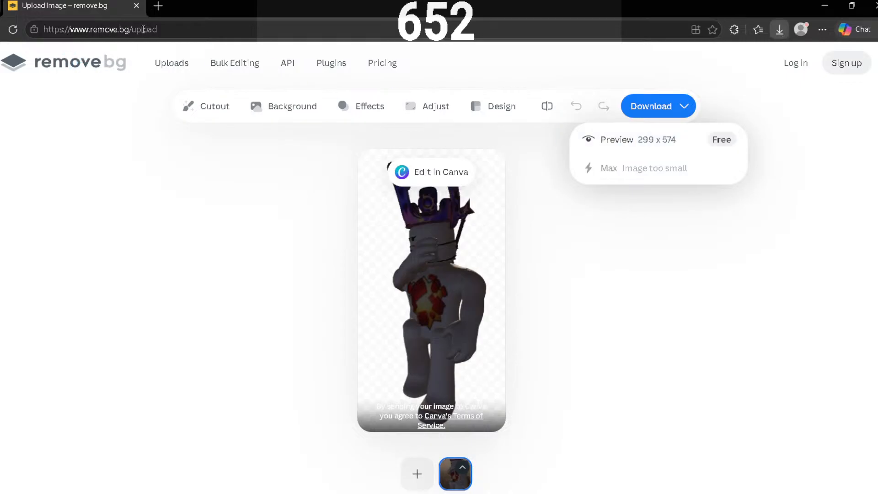
# - Go to photopea.com in the current browser tab
pyautogui.click(170, 30)
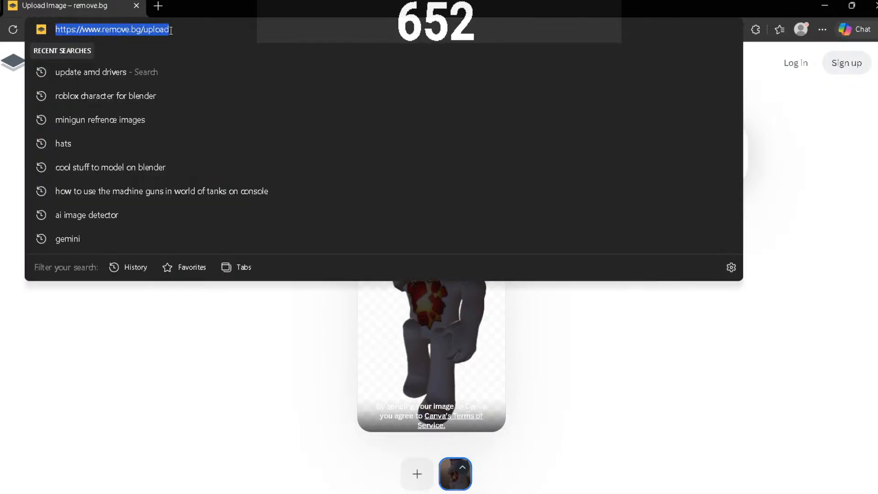
pyautogui.write('photopea.com')
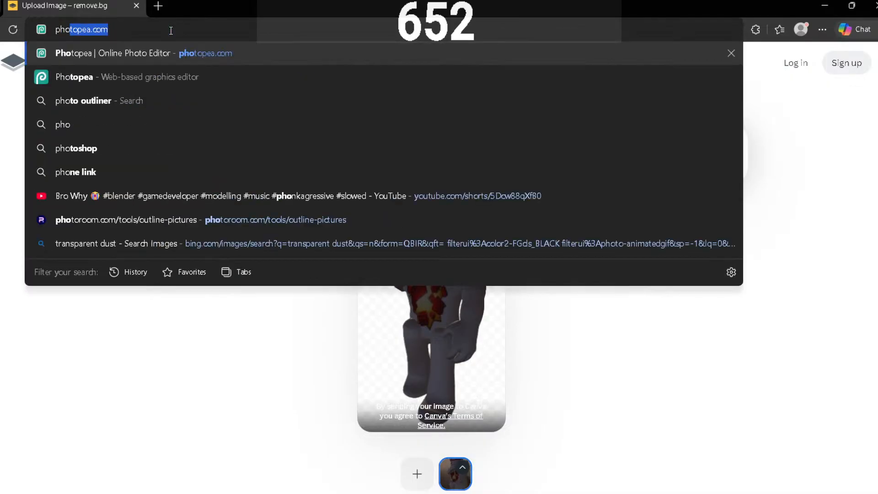
pyautogui.press('Return')
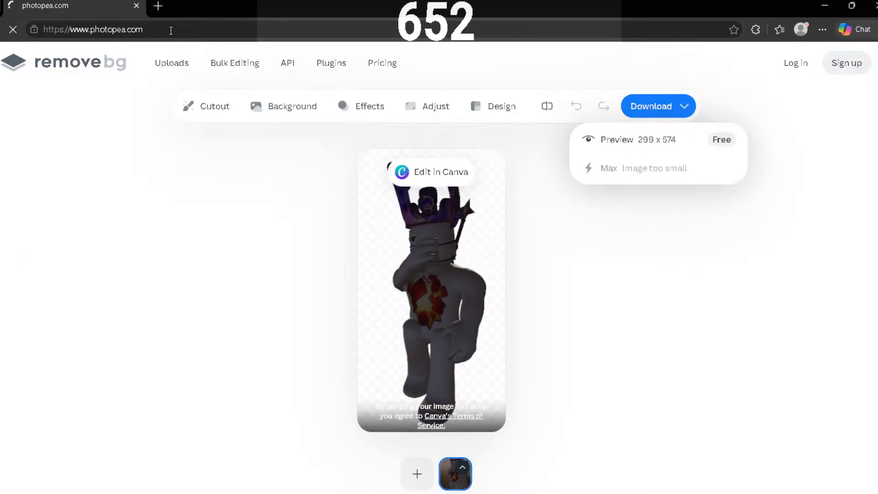